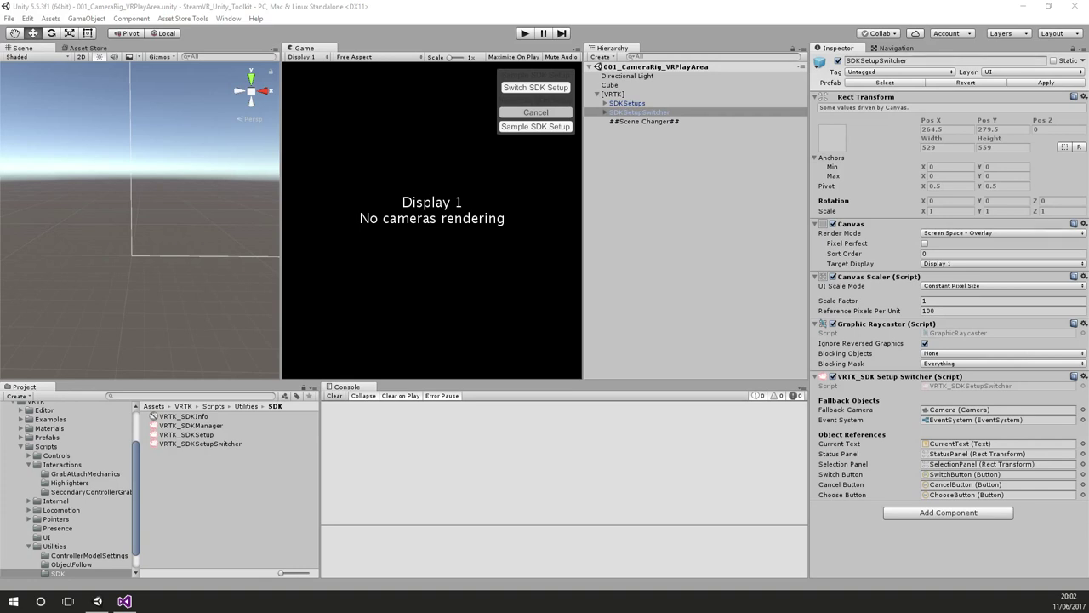
- Open the 007_CameraRig_HeightAdjustTeleport scene from the VRTK Examples folder and review PlayArea's body physics and teleport settings
{"action": "left_click", "coordinate": [25, 450]}
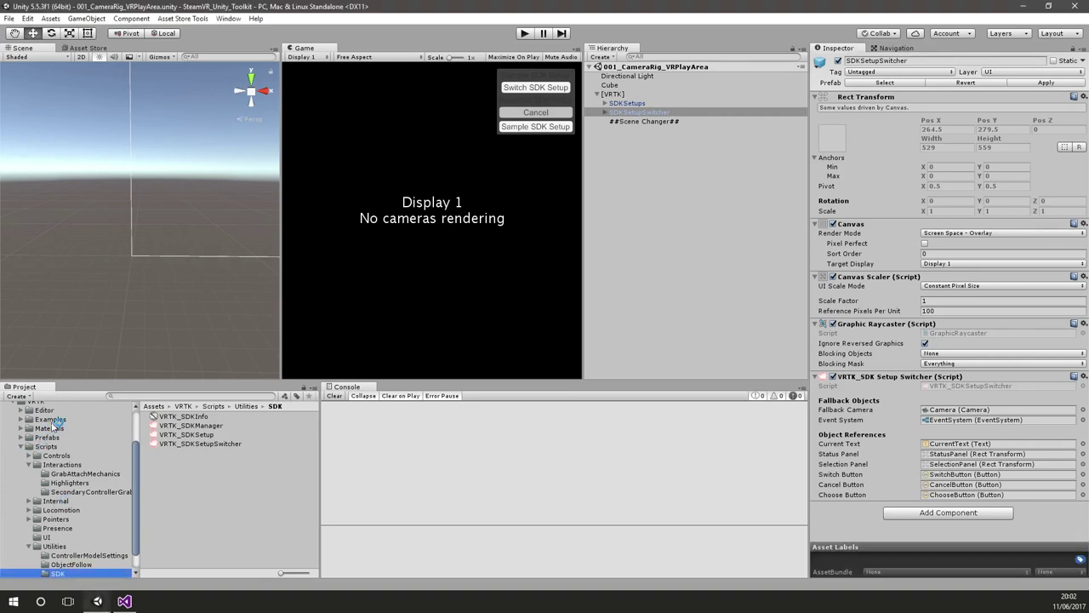
{"action": "left_click", "coordinate": [53, 421]}
{"action": "left_click", "coordinate": [272, 481]}
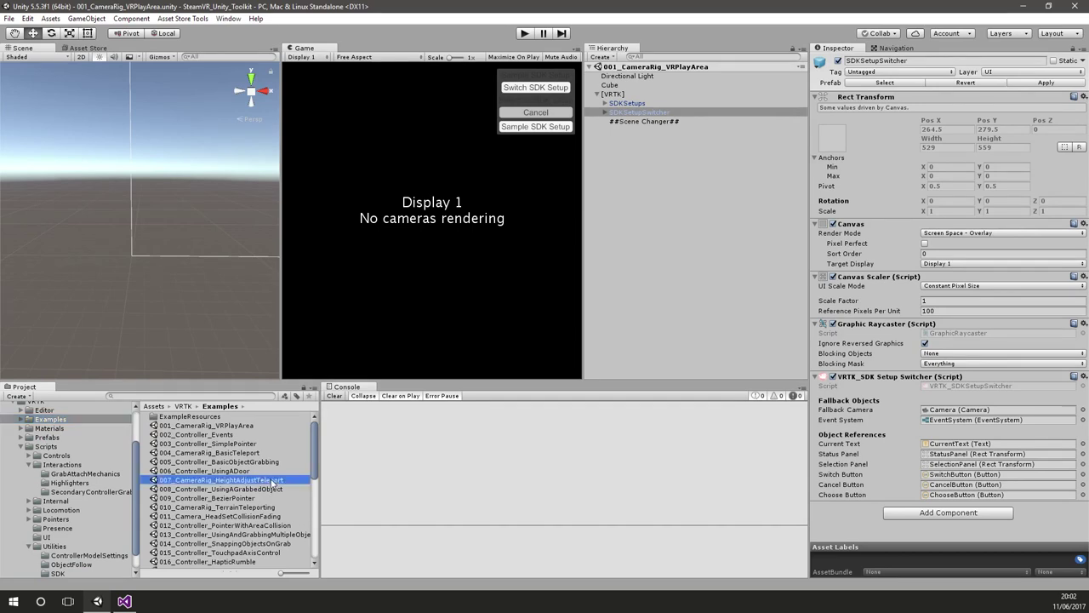
{"action": "double_click", "coordinate": [273, 481]}
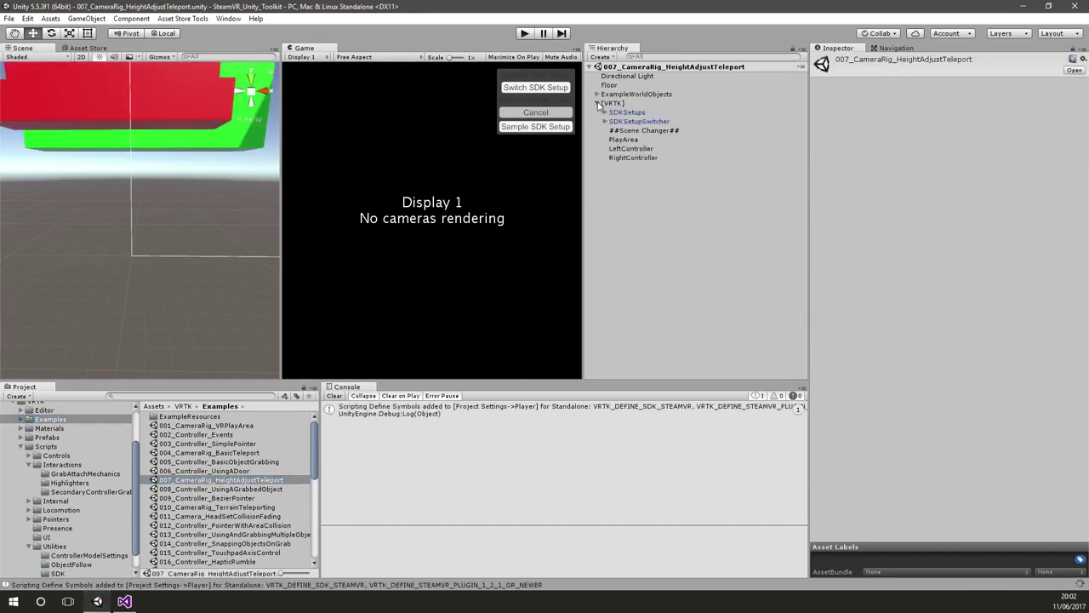
{"action": "left_click", "coordinate": [623, 139]}
{"action": "scroll", "coordinate": [911, 223], "scroll_direction": "down", "scroll_amount": 3}
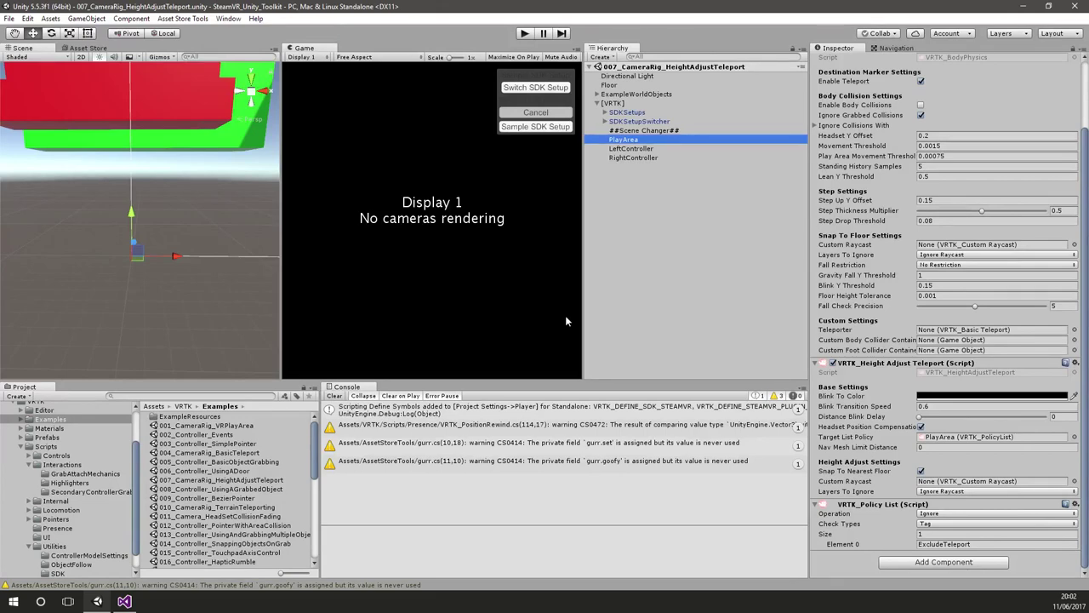
- Open the 044_CameraRig_RestrictedTeleportZones example scene and bring the destination points into view
{"action": "scroll", "coordinate": [270, 494], "scroll_direction": "down", "scroll_amount": 8}
{"action": "double_click", "coordinate": [247, 563]}
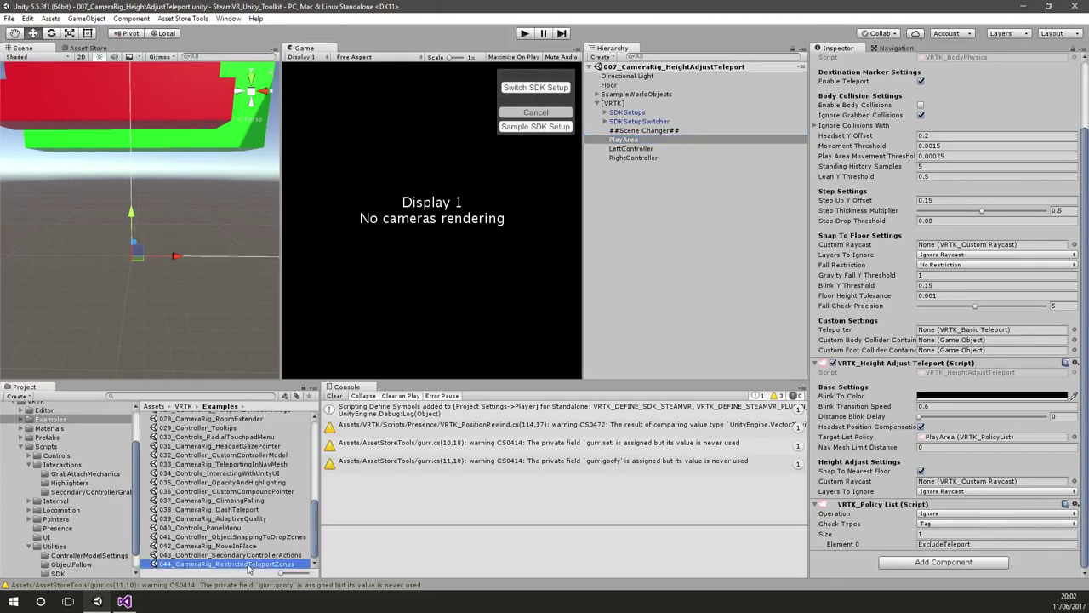
{"action": "right_click_drag", "start_coordinate": [174, 246], "coordinate": [85, 221]}
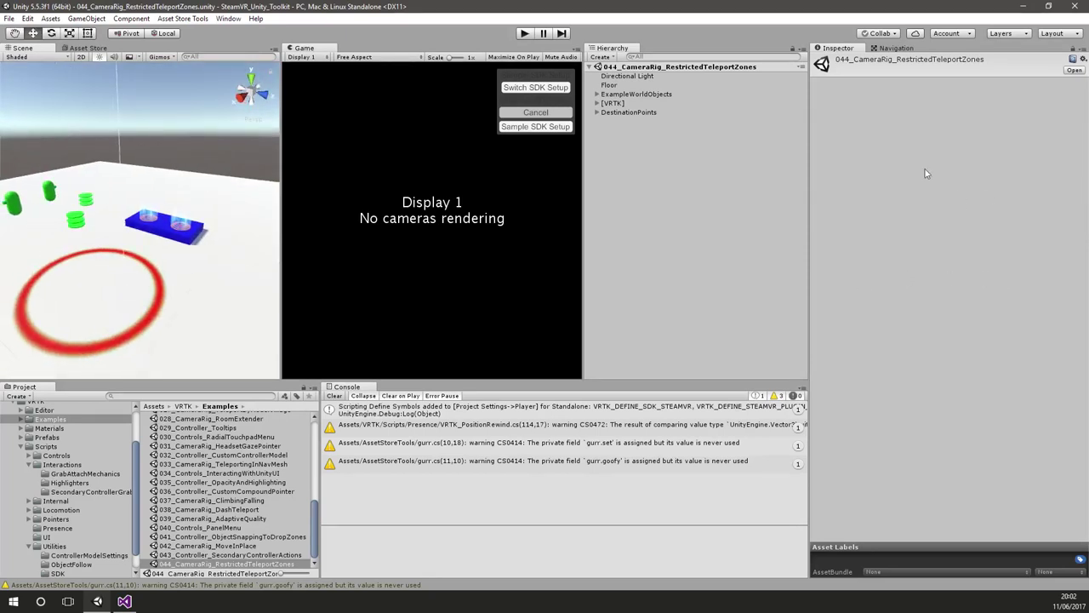
{"action": "right_click_drag", "start_coordinate": [213, 236], "coordinate": [134, 200]}
- Raise the first DestinationPoint to a height of about 3.77 above the floor and test the scene in play mode
{"action": "left_click", "coordinate": [126, 207]}
{"action": "left_click_drag", "start_coordinate": [130, 142], "coordinate": [128, 123]}
{"action": "right_click_drag", "start_coordinate": [128, 215], "coordinate": [187, 302]}
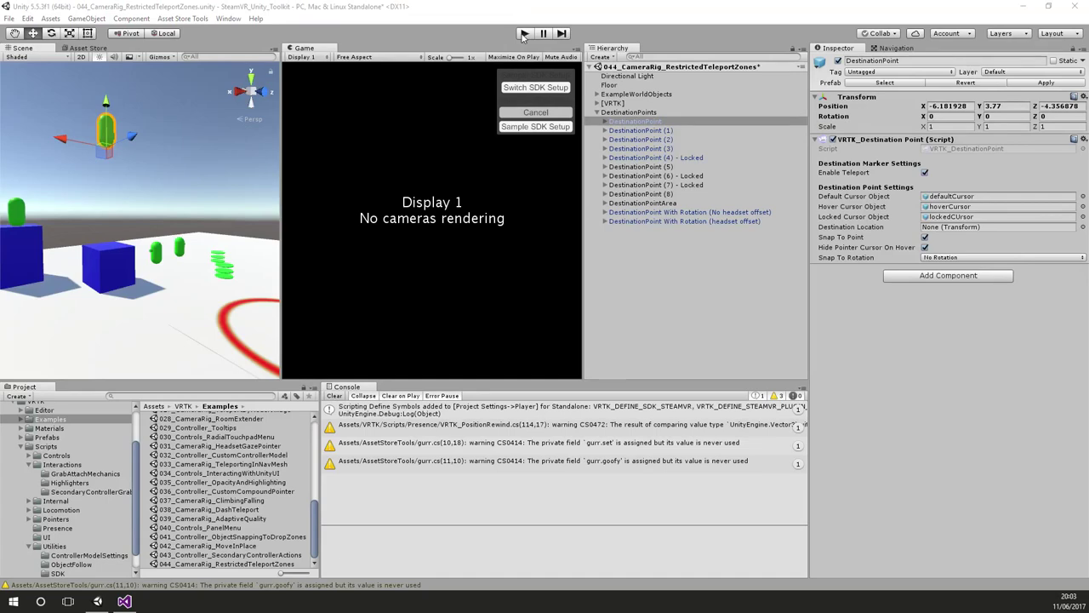
{"action": "left_click", "coordinate": [525, 34]}
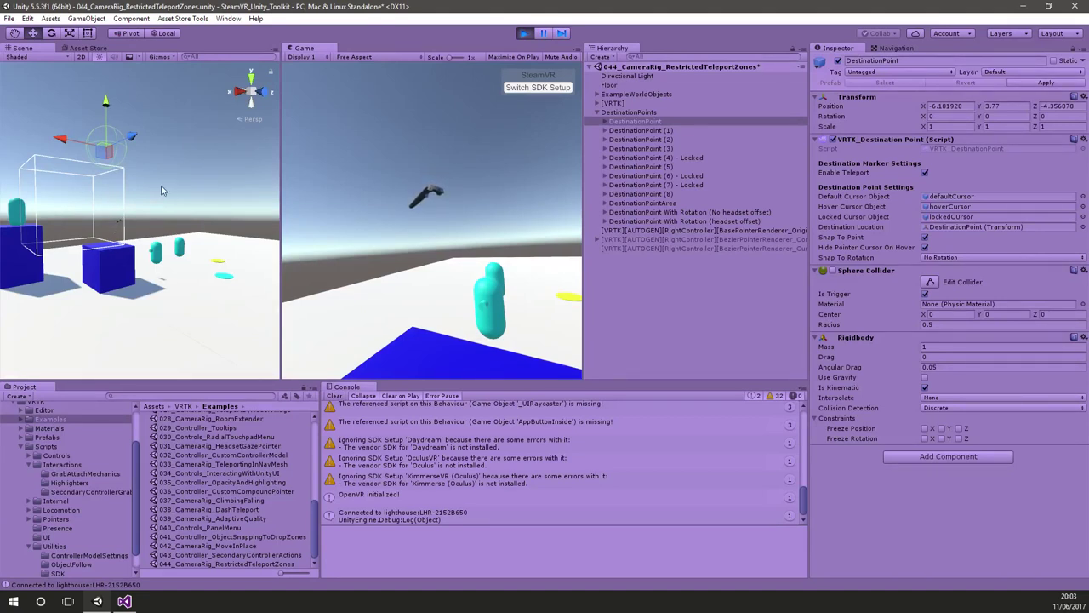
{"action": "left_click", "coordinate": [524, 33]}
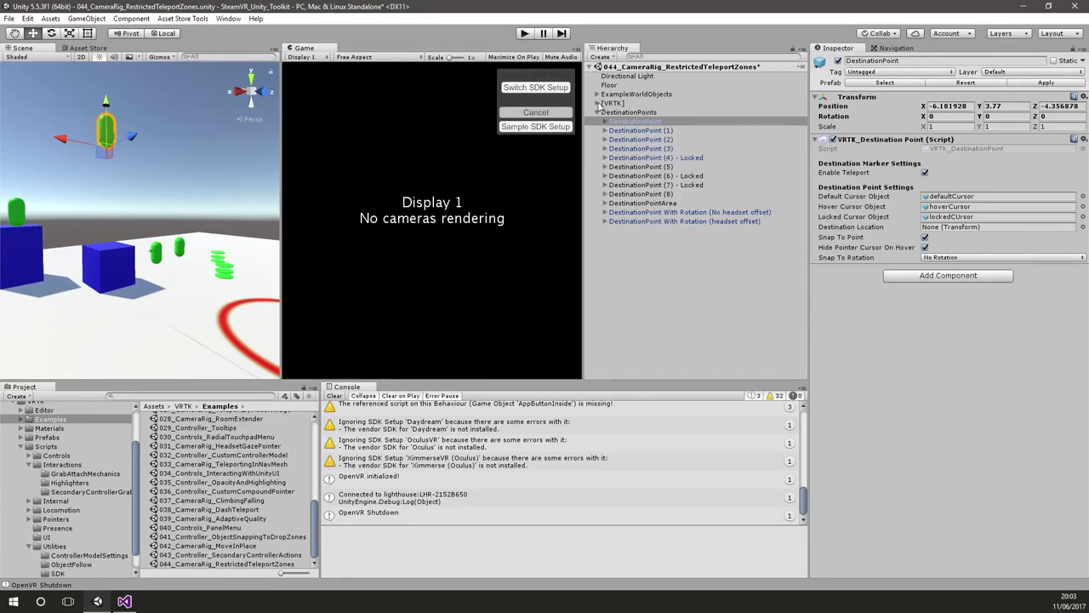
- Disable Snap To Nearest Floor in PlayArea's Height Adjust Teleport component and test the scene in play mode again
{"action": "left_click", "coordinate": [598, 103]}
{"action": "left_click", "coordinate": [624, 139]}
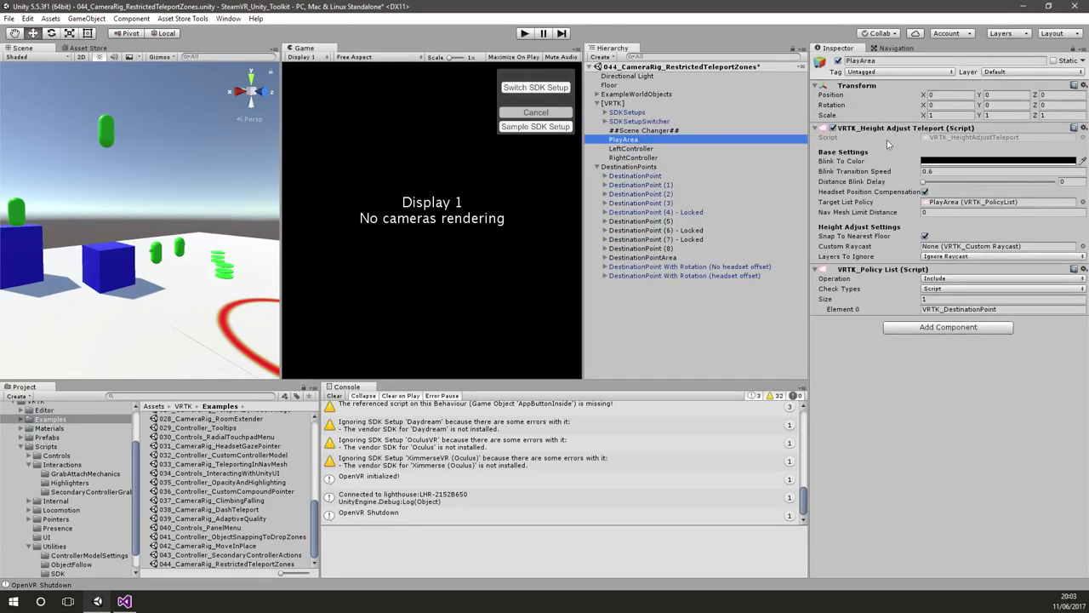
{"action": "left_click", "coordinate": [925, 236]}
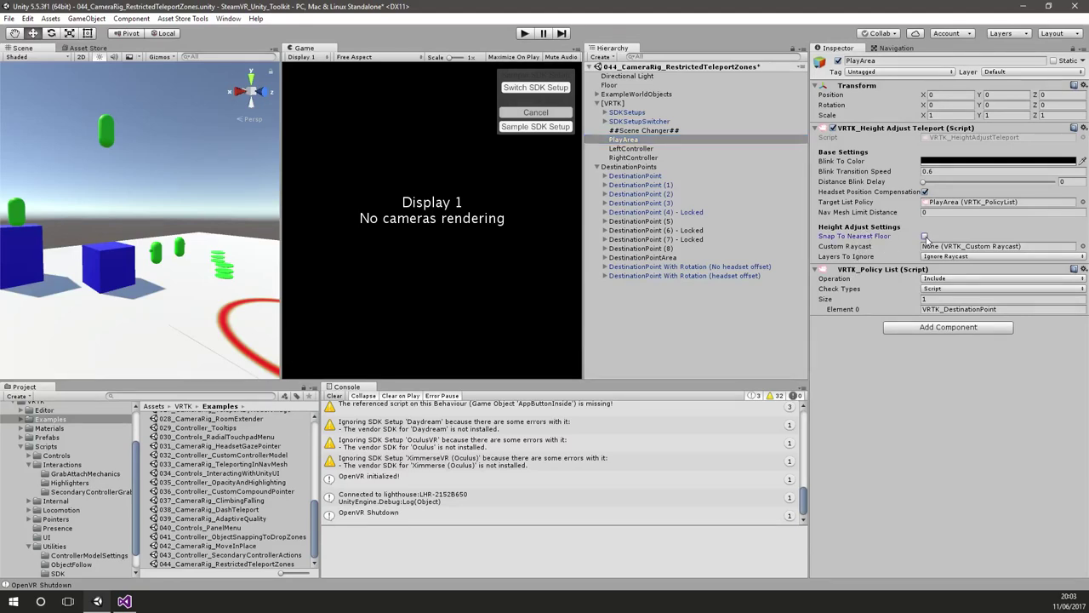
{"action": "left_click", "coordinate": [525, 33]}
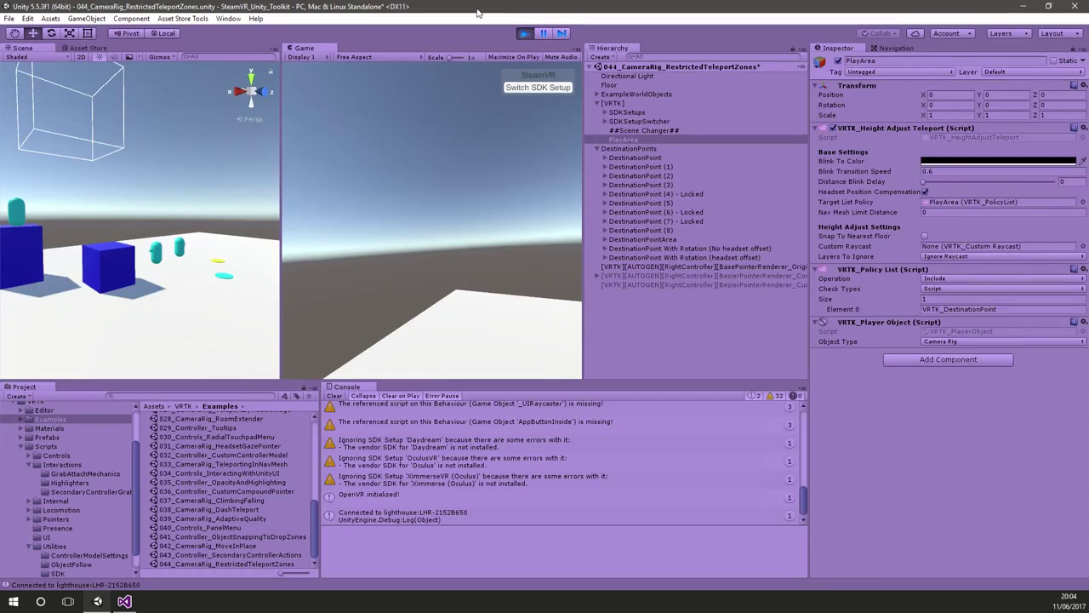
{"action": "left_click", "coordinate": [524, 33]}
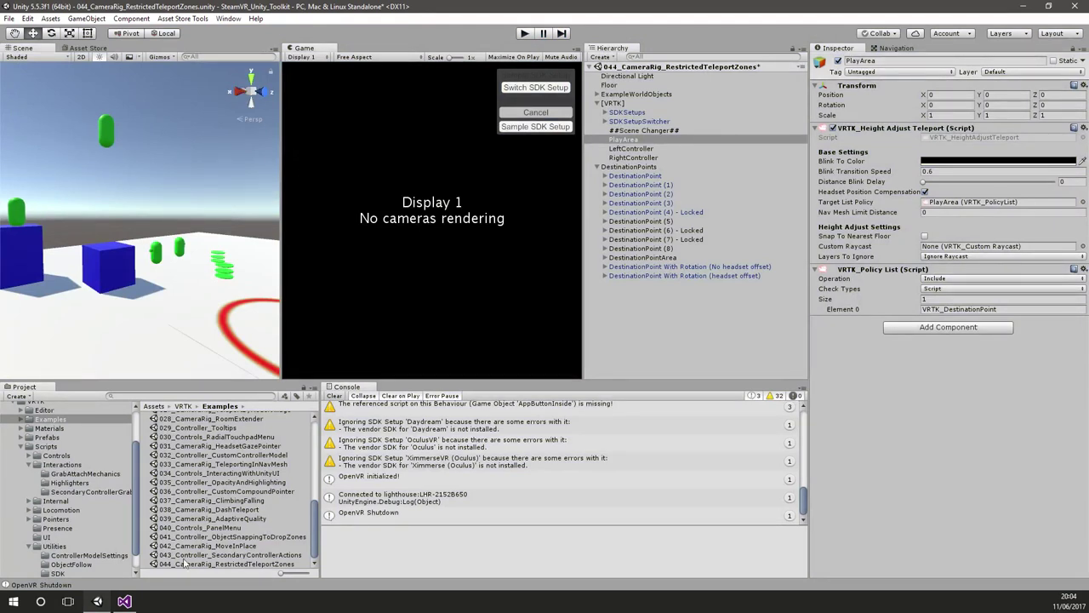
- Open the 017_CameraRig_TouchpadWalking example scene without saving the current scene
{"action": "left_click_drag", "start_coordinate": [316, 529], "coordinate": [328, 452]}
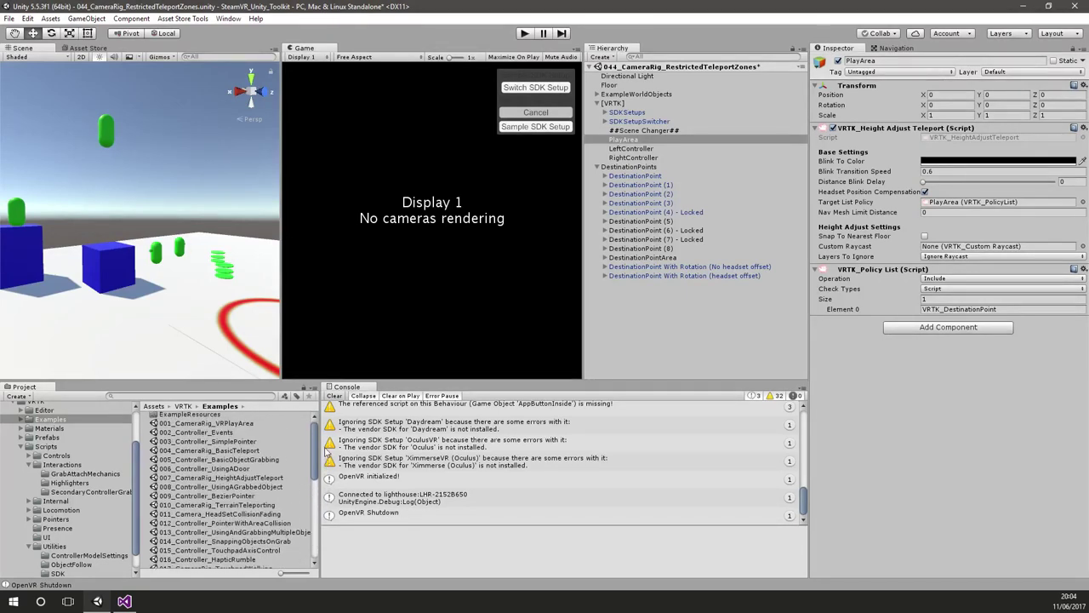
{"action": "scroll", "coordinate": [256, 531], "scroll_direction": "down", "scroll_amount": 2}
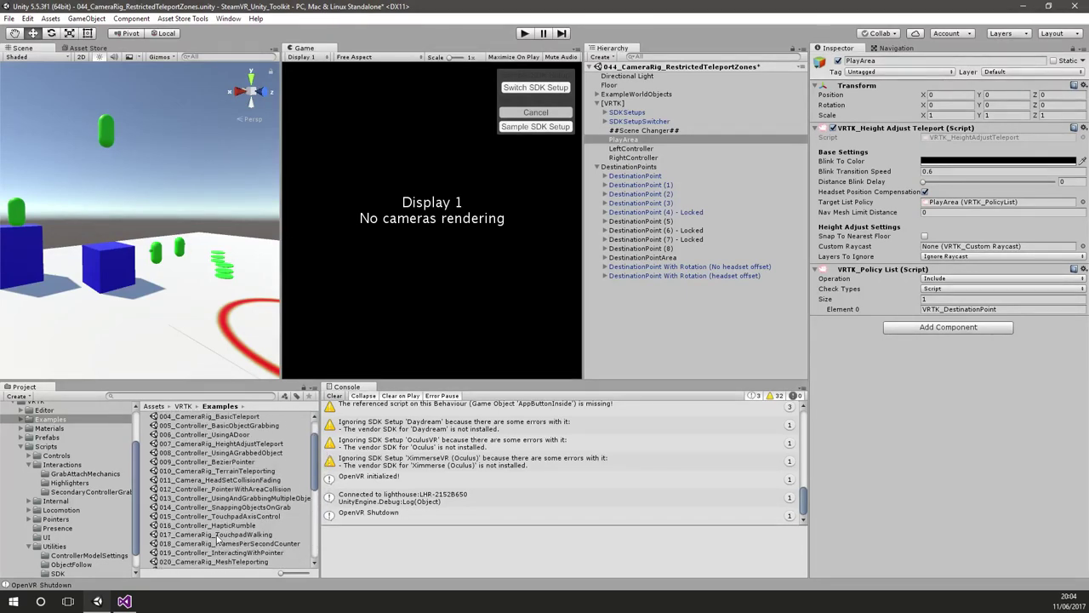
{"action": "double_click", "coordinate": [217, 535]}
{"action": "left_click", "coordinate": [628, 324]}
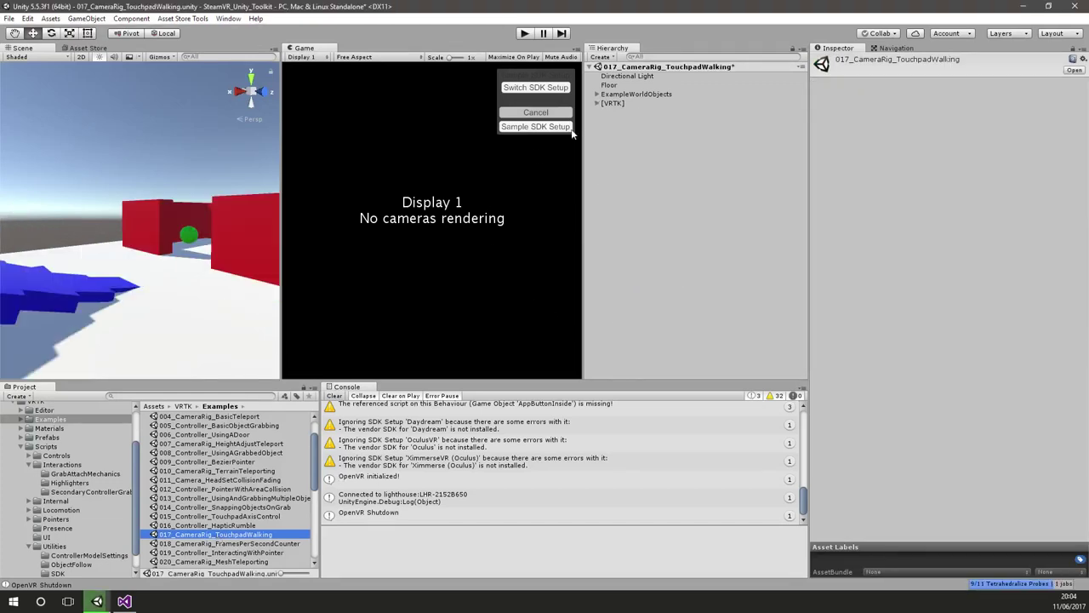
- Examine the Body Physics and Height Adjust Teleport settings on the VRTK PlayArea object, especially their custom raycast and layers-to-ignore fields
{"action": "left_click", "coordinate": [598, 103]}
{"action": "left_click", "coordinate": [625, 140]}
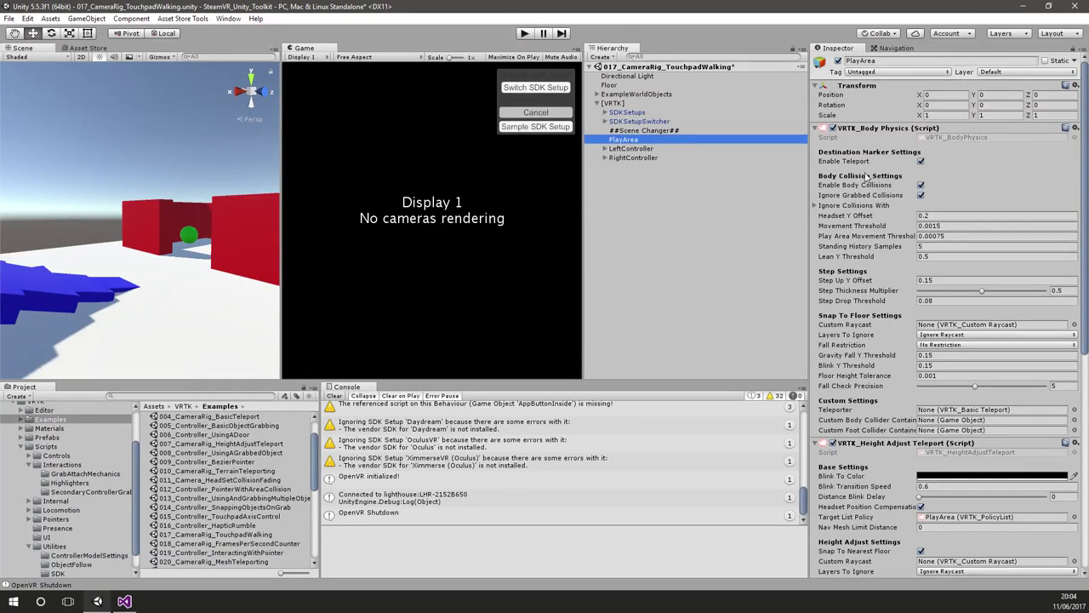
{"action": "key", "text": "f"}
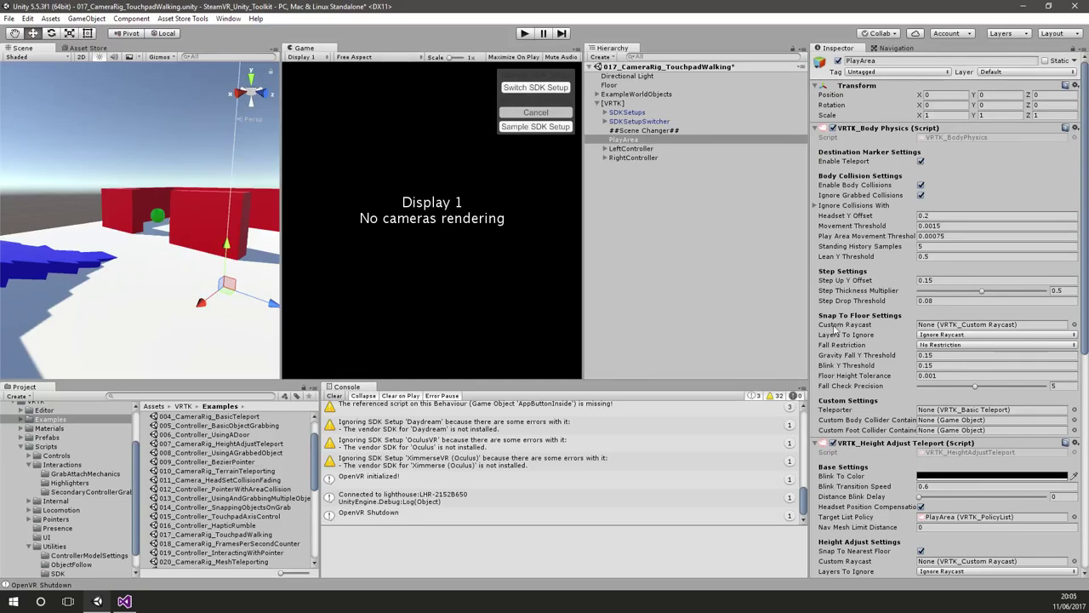
{"action": "scroll", "coordinate": [877, 414], "scroll_direction": "down", "scroll_amount": 6}
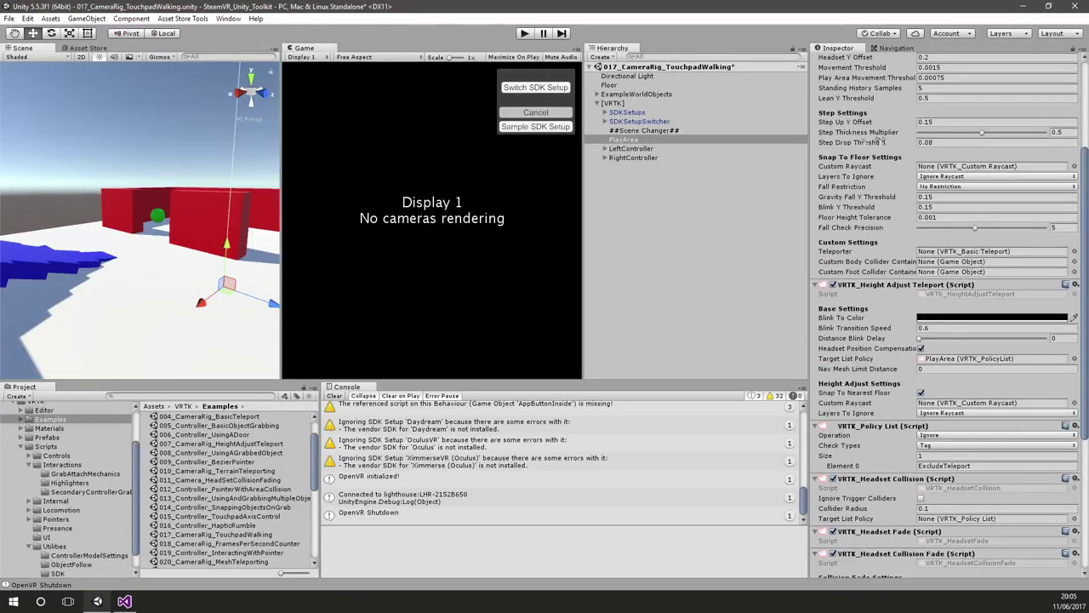
{"action": "scroll", "coordinate": [866, 149], "scroll_direction": "up", "scroll_amount": 5}
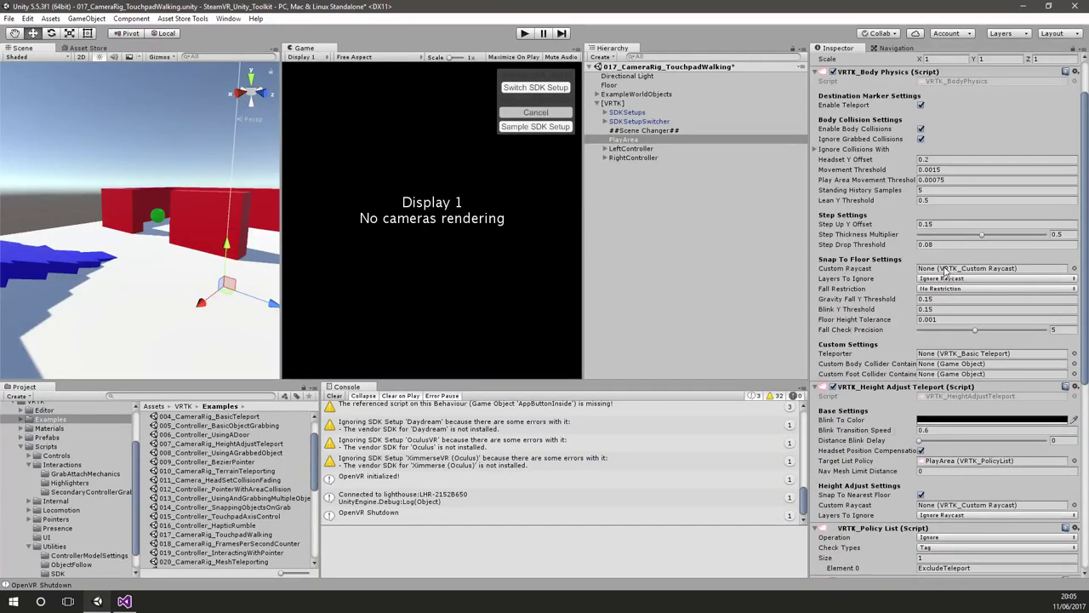
- Add a VRTK_CustomRaycast component to the PlayArea object
{"action": "scroll", "coordinate": [906, 510], "scroll_direction": "down", "scroll_amount": 9}
{"action": "left_click", "coordinate": [909, 563]}
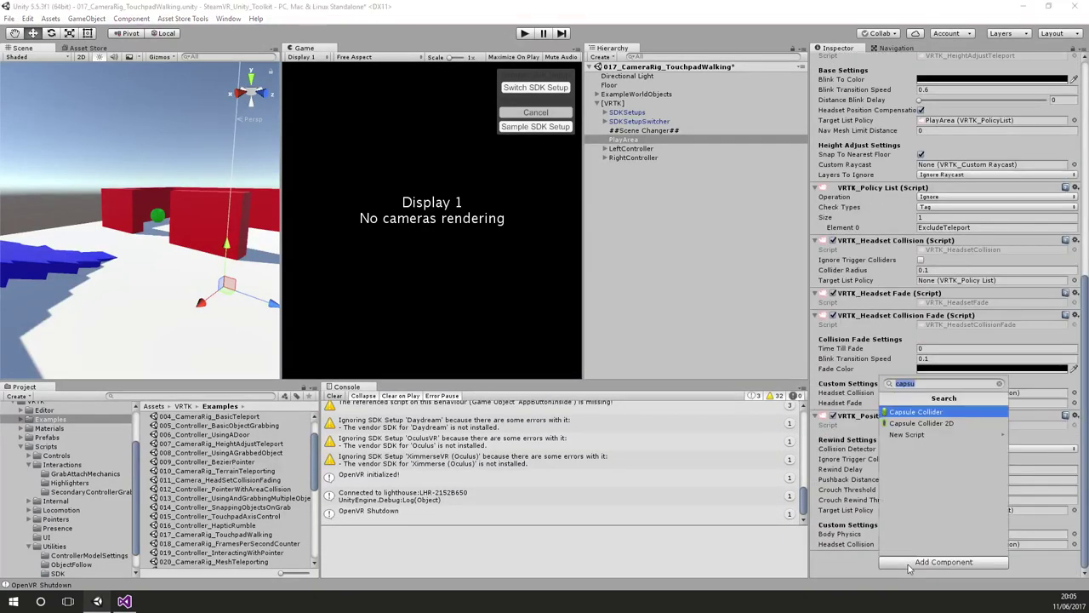
{"action": "type", "text": "custom"}
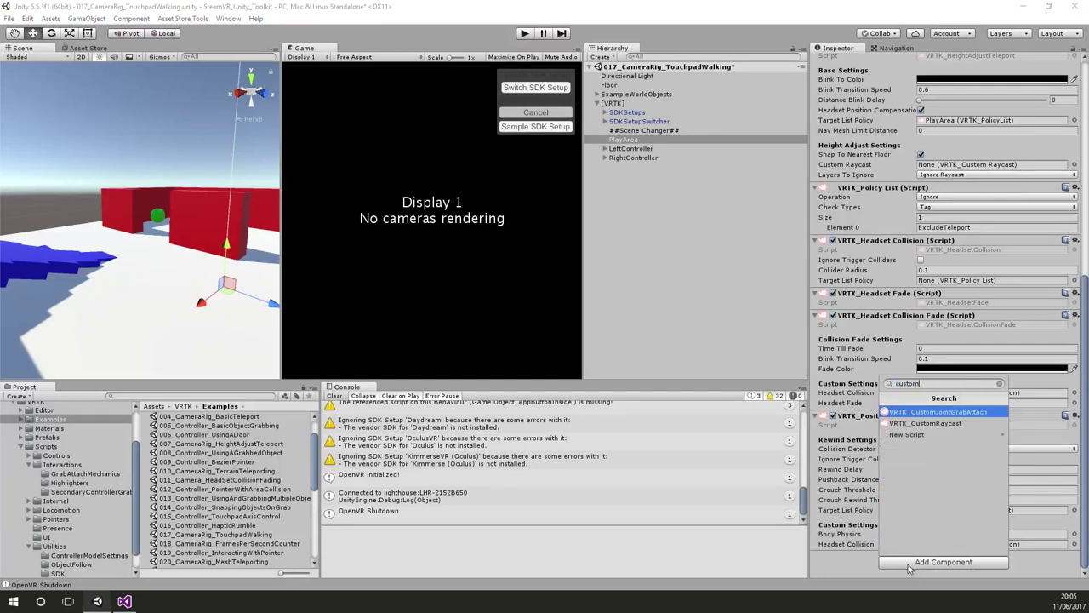
{"action": "key", "text": "Down"}
{"action": "key", "text": "Return"}
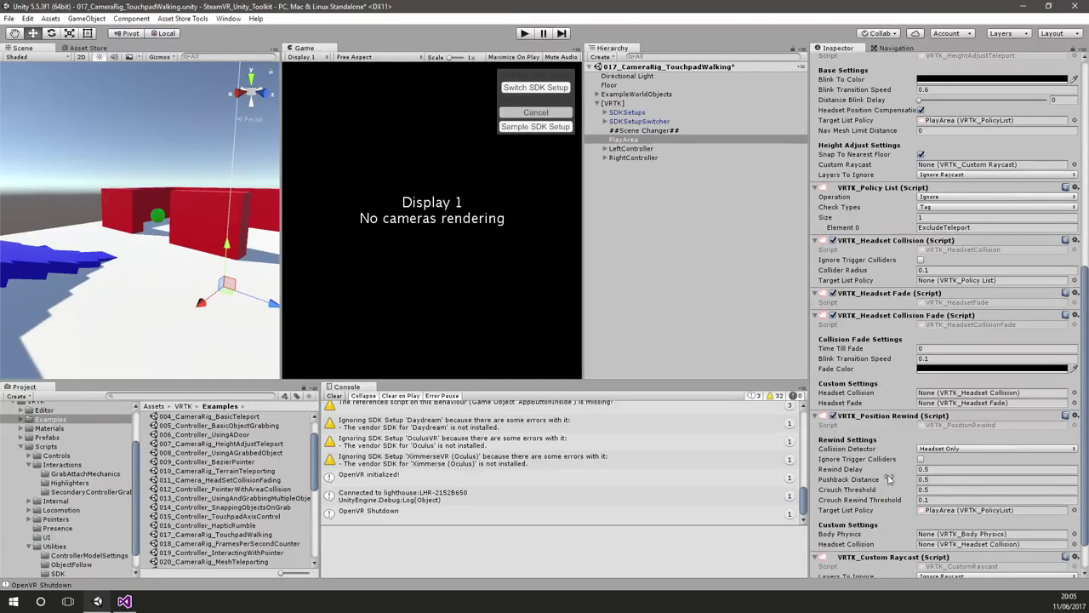
{"action": "scroll", "coordinate": [892, 480], "scroll_direction": "down", "scroll_amount": 1}
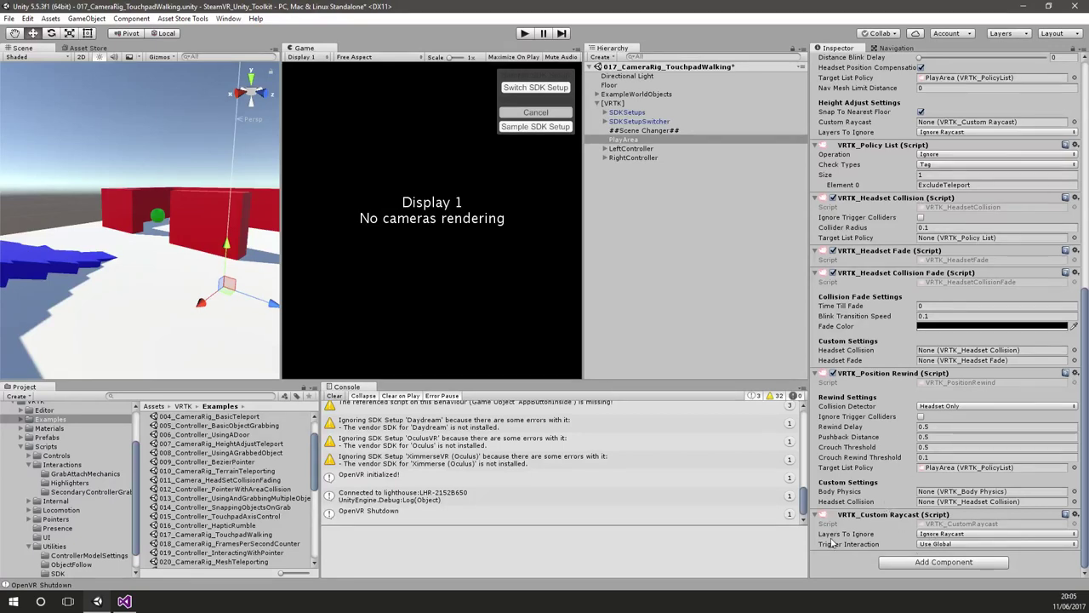
- Review the available Layers To Ignore and Trigger Interaction options of the Custom Raycast component
{"action": "left_click", "coordinate": [943, 535]}
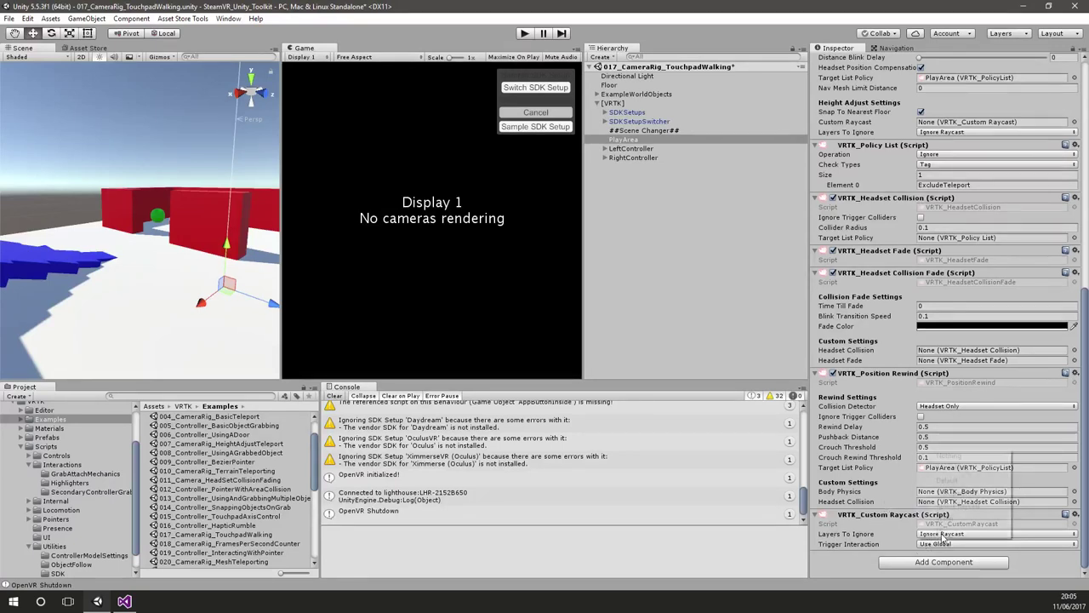
{"action": "left_click", "coordinate": [907, 520]}
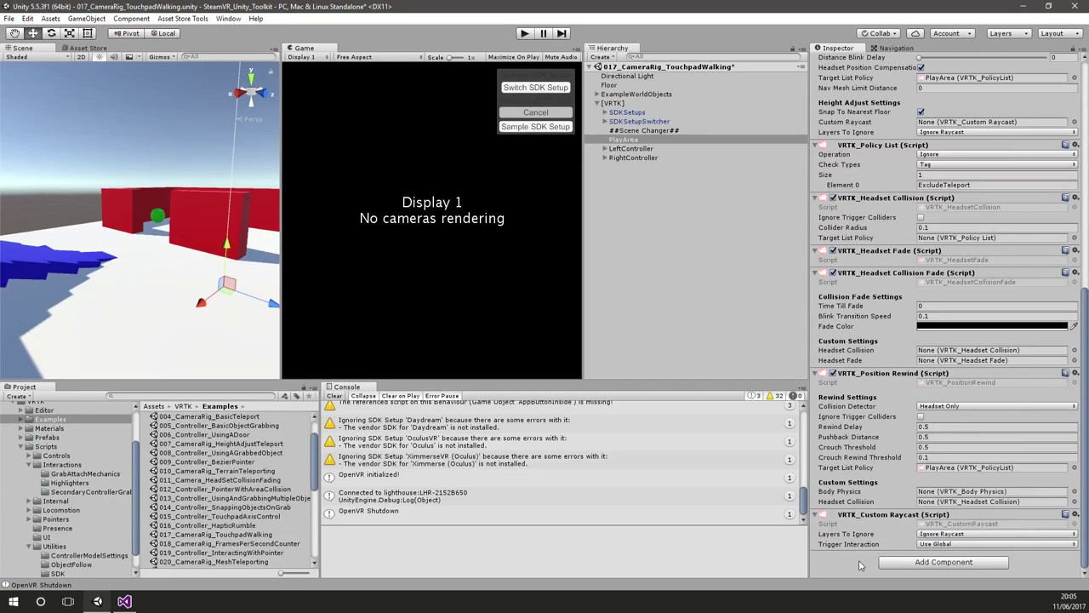
{"action": "left_click", "coordinate": [928, 544]}
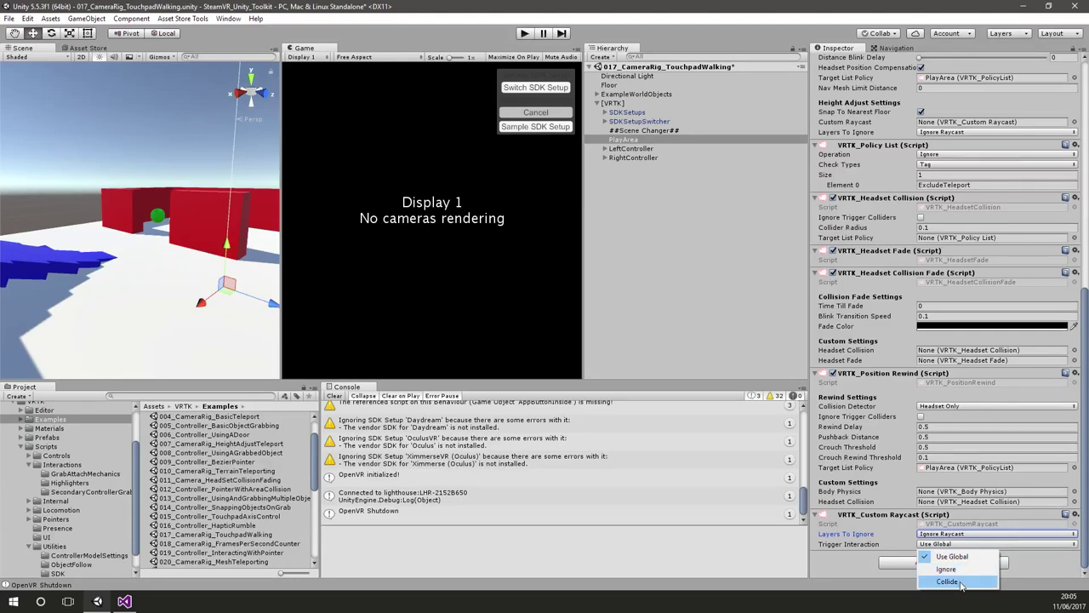
{"action": "left_click", "coordinate": [854, 566]}
- Assign PlayArea's VRTK_CustomRaycast to the Custom Raycast field in Body Physics' Snap To Floor Settings
{"action": "scroll", "coordinate": [866, 519], "scroll_direction": "up", "scroll_amount": 2}
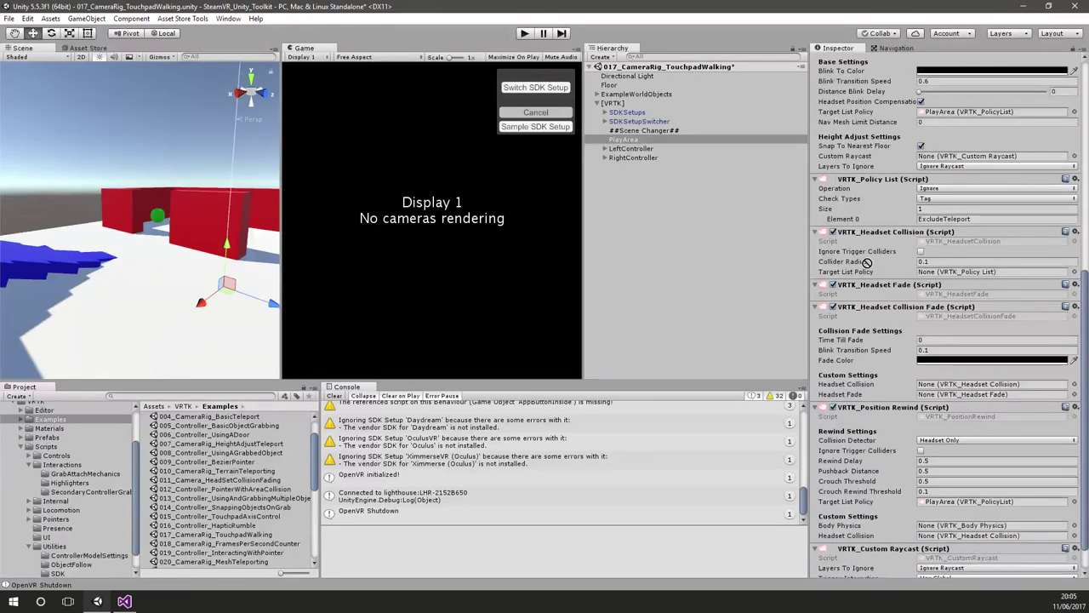
{"action": "scroll", "coordinate": [900, 59], "scroll_direction": "up", "scroll_amount": 9}
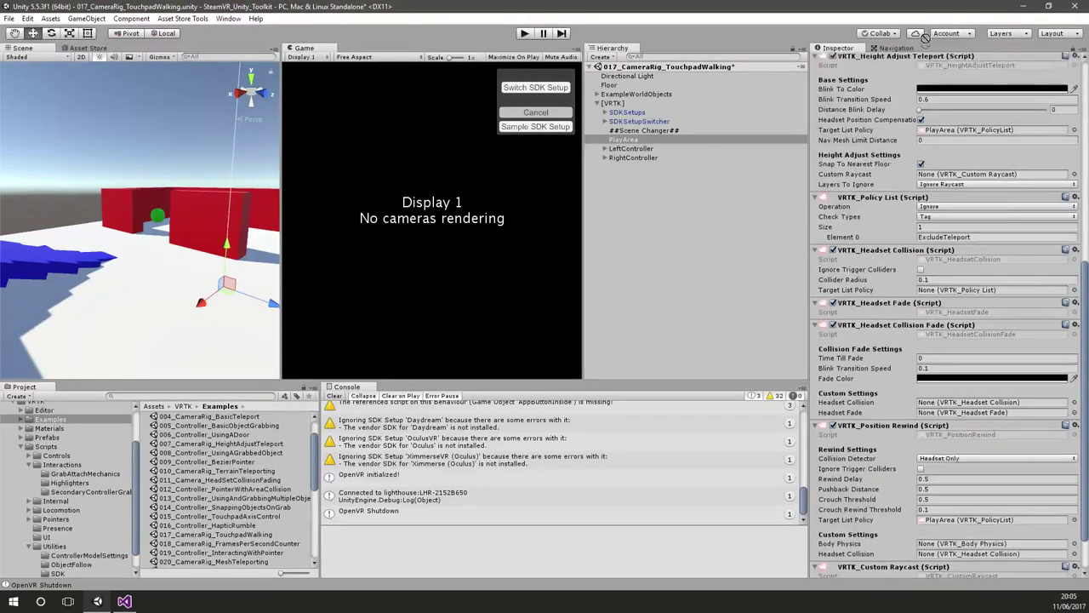
{"action": "left_click_drag", "start_coordinate": [927, 46], "coordinate": [954, 138]}
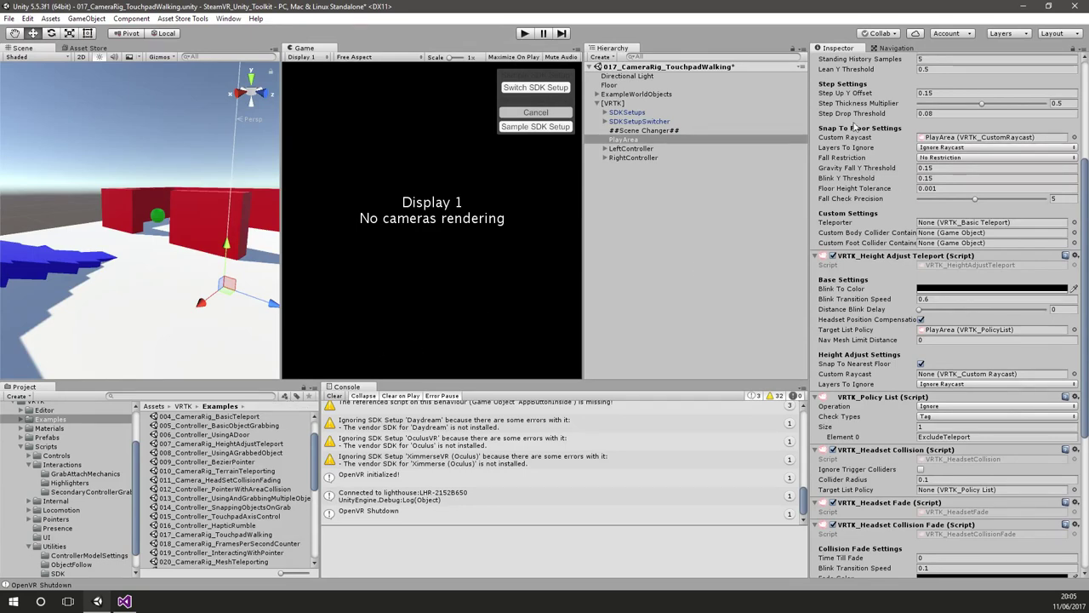
- Check the Custom Raycast component's Trigger Interaction choices again and view its component options without changing anything
{"action": "scroll", "coordinate": [947, 152], "scroll_direction": "down", "scroll_amount": 5}
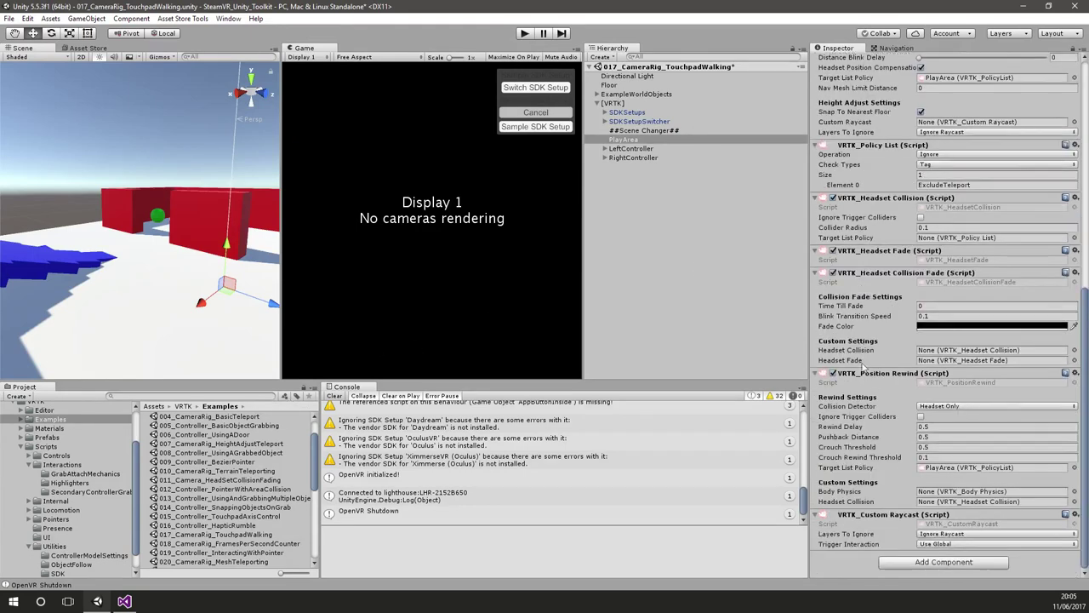
{"action": "left_click", "coordinate": [944, 545]}
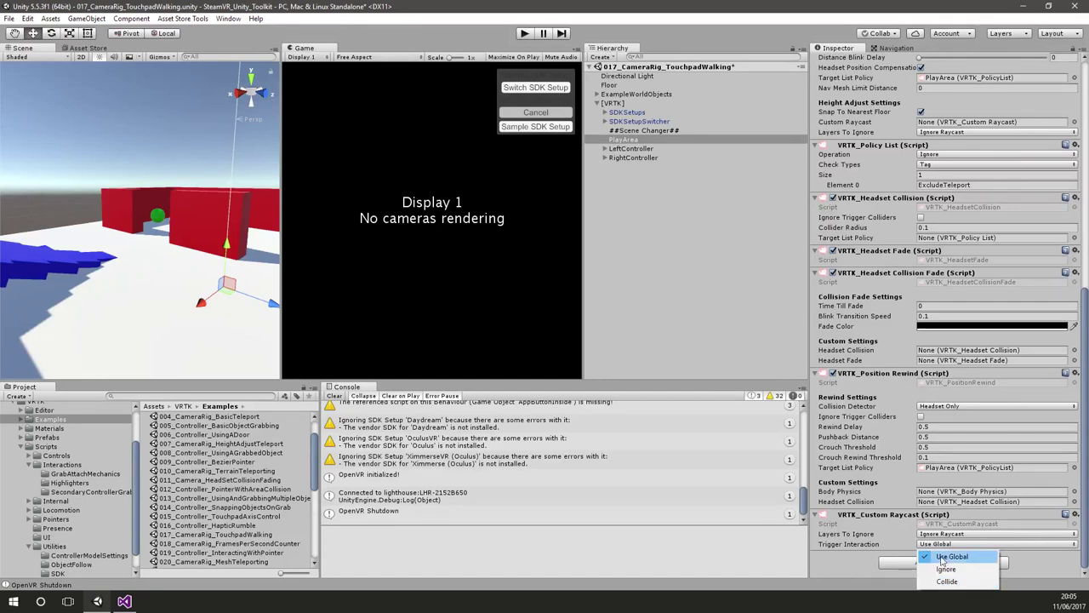
{"action": "left_click", "coordinate": [846, 564]}
{"action": "left_click", "coordinate": [1075, 514]}
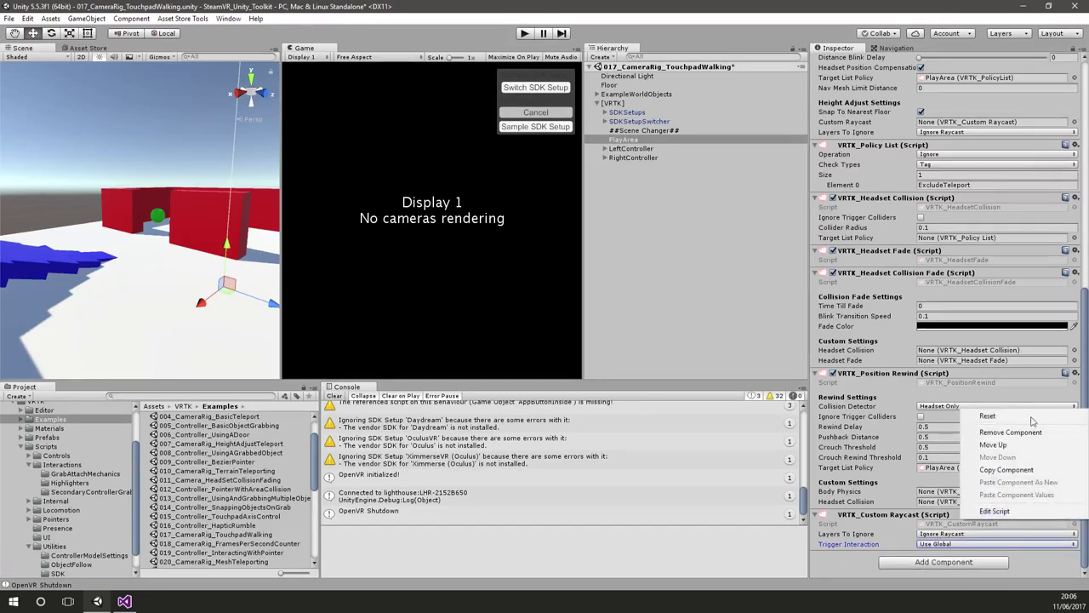
{"action": "left_click", "coordinate": [387, 6]}
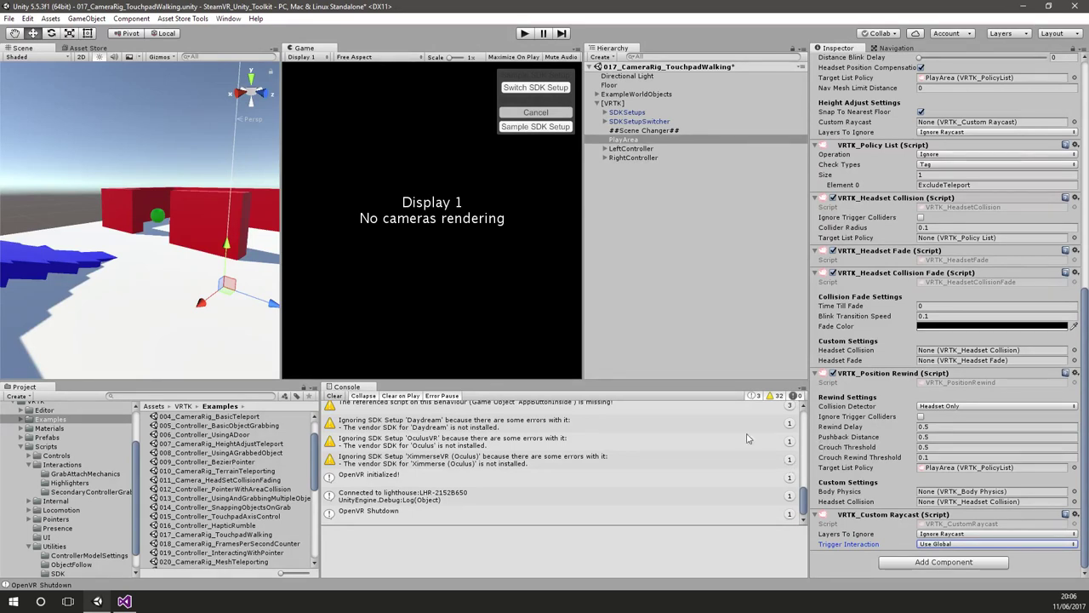
- Open the 007_CameraRig_HeightAdjustTeleport scene without saving the current scene's changes, and select its PlayArea object
{"action": "double_click", "coordinate": [269, 444]}
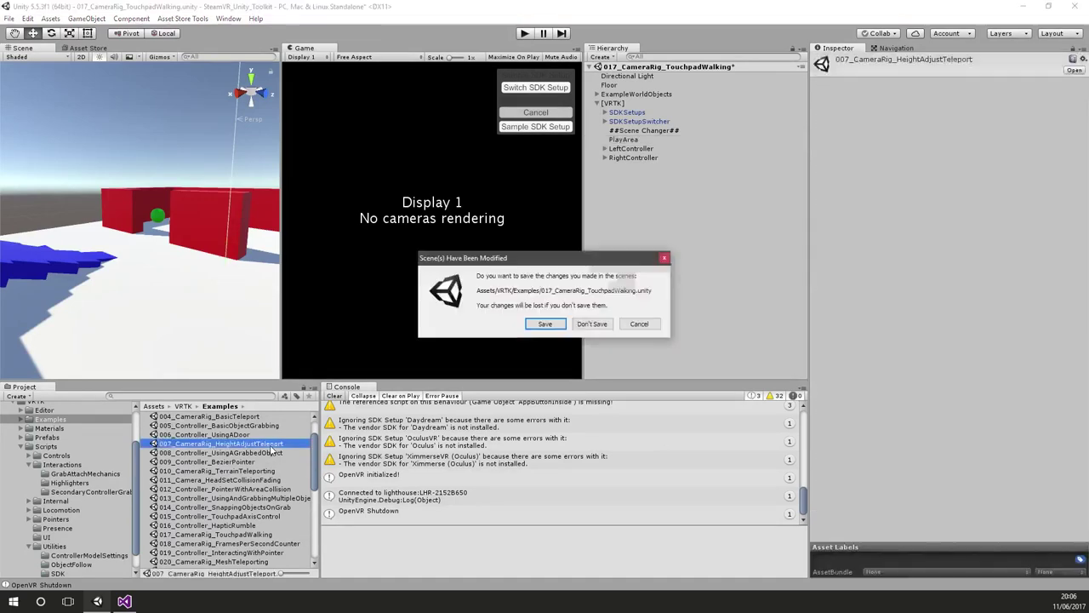
{"action": "left_click", "coordinate": [584, 327]}
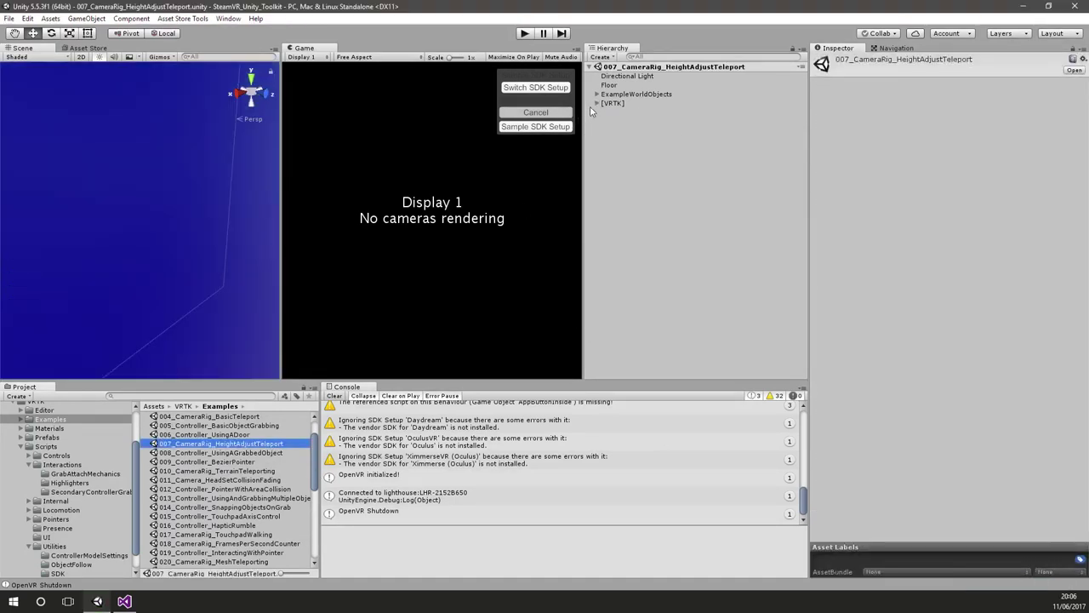
{"action": "left_click", "coordinate": [597, 103]}
{"action": "left_click", "coordinate": [626, 140]}
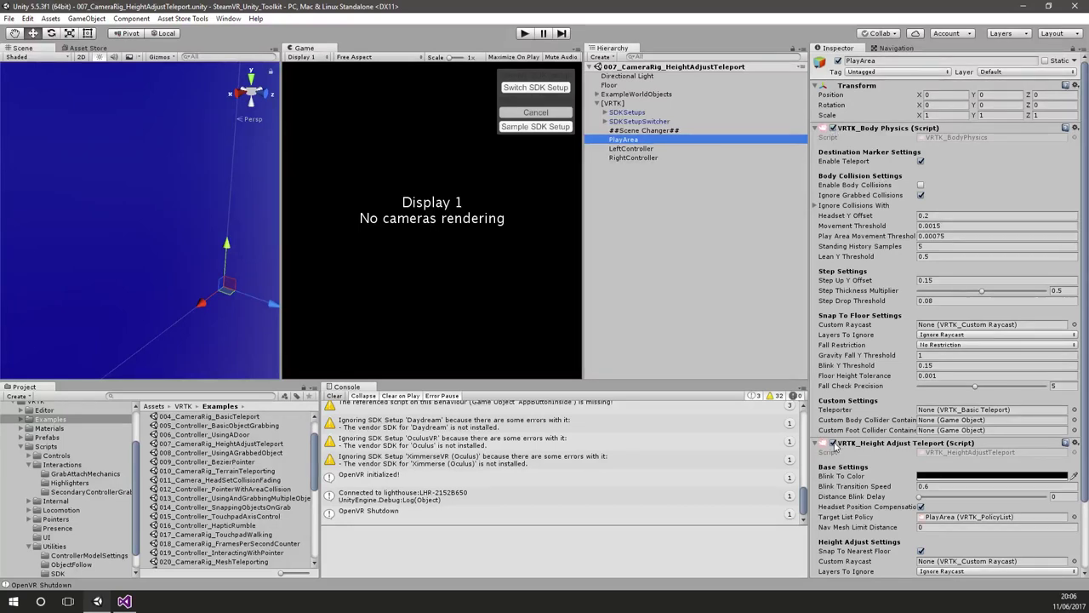
- Disable PlayArea's VRTK_Height Adjust Teleport component and test the scene briefly in Play mode
{"action": "left_click", "coordinate": [835, 443]}
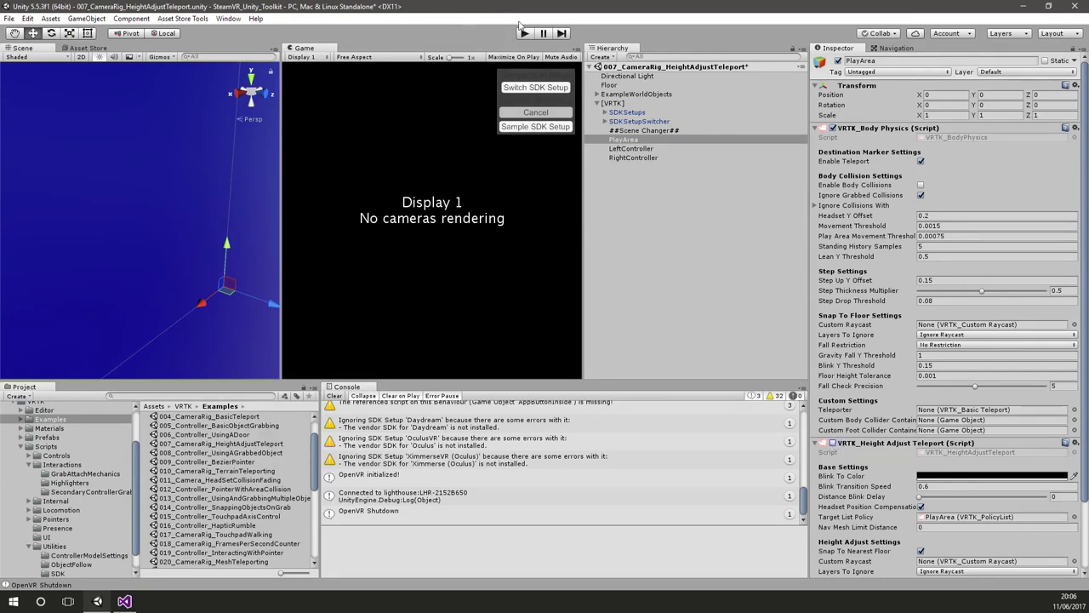
{"action": "left_click", "coordinate": [526, 34]}
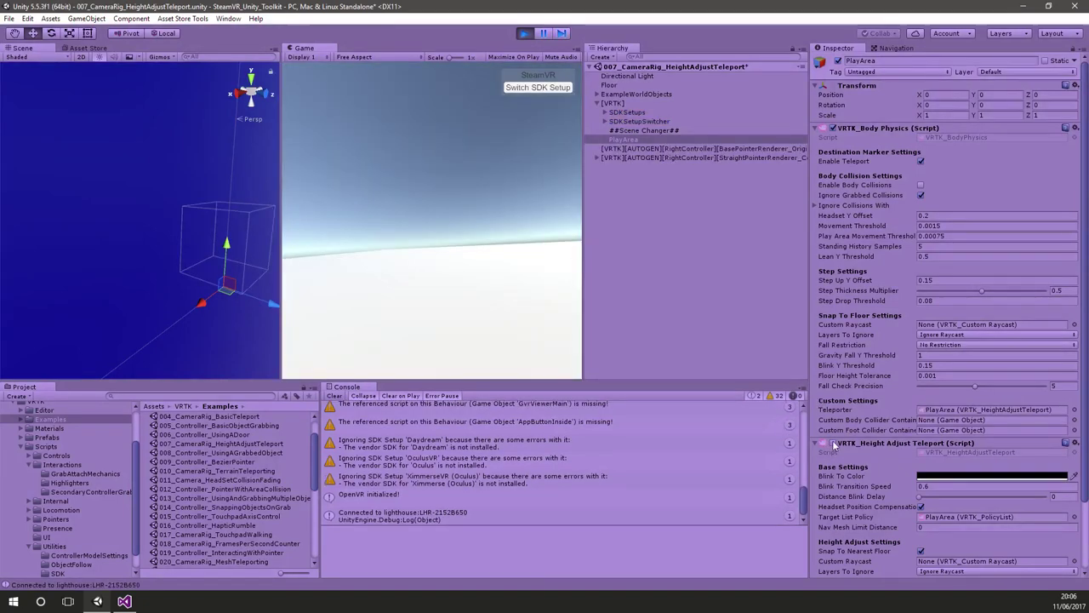
{"action": "left_click", "coordinate": [525, 33]}
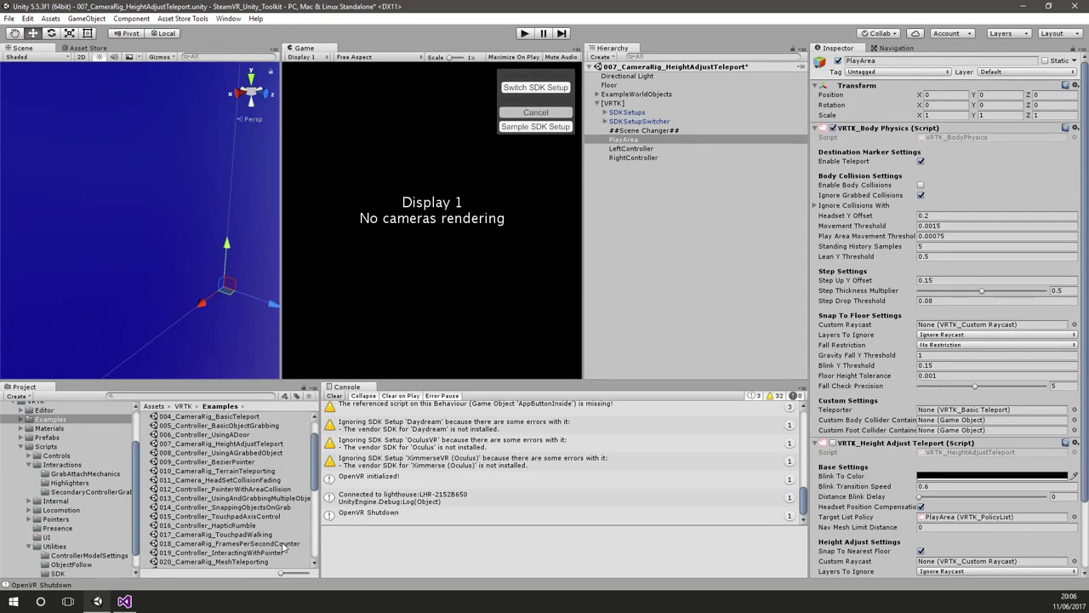
- Open the 037_CameraRig_ClimbingFalling example scene, discarding the changes to the current scene
{"action": "scroll", "coordinate": [306, 524], "scroll_direction": "down", "scroll_amount": 6}
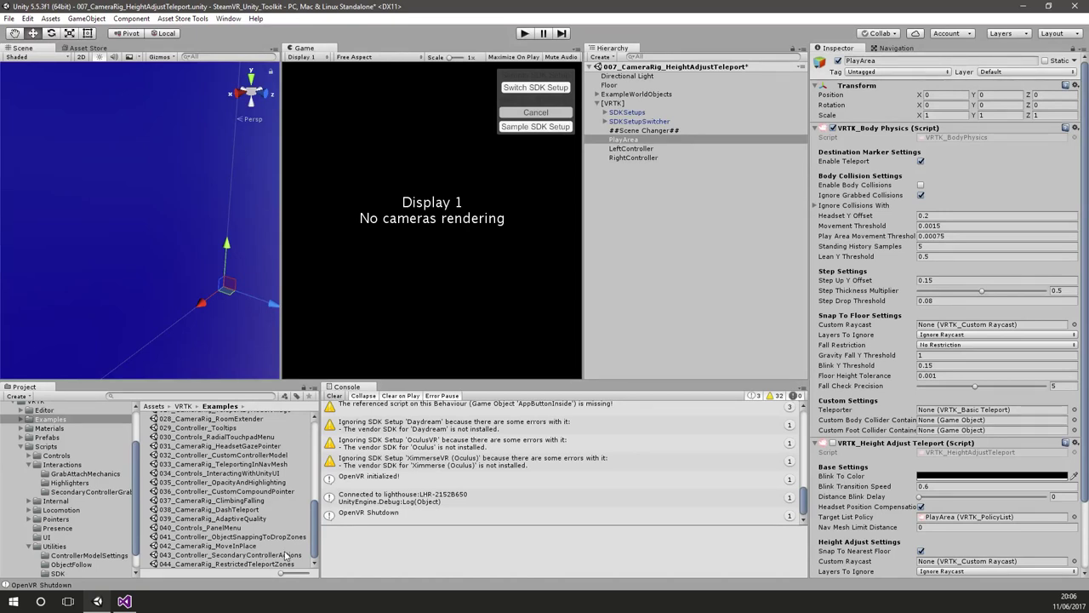
{"action": "double_click", "coordinate": [240, 500]}
{"action": "left_click", "coordinate": [601, 323]}
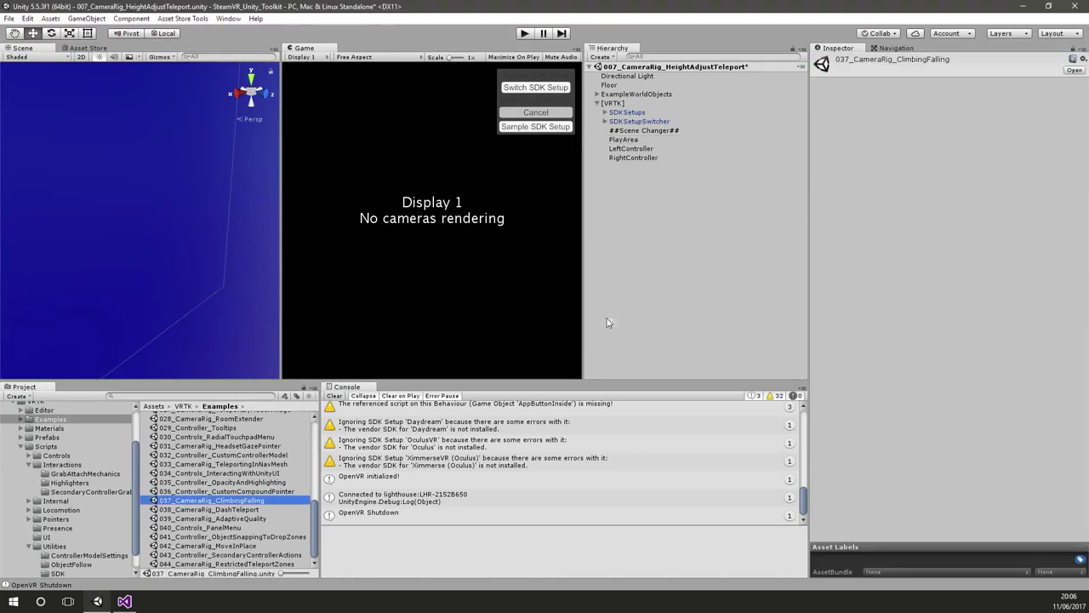
- Examine the climbing block in the scene from several angles, including its flat top and the handholds on its side
{"action": "right_click_drag", "start_coordinate": [212, 256], "coordinate": [449, 528]}
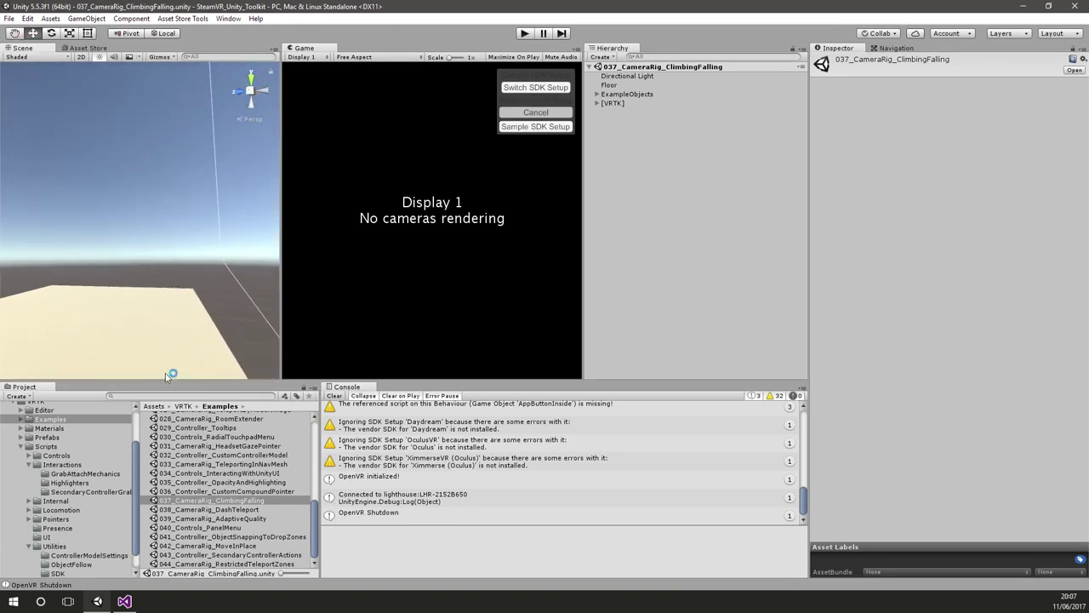
{"action": "right_click_drag", "start_coordinate": [171, 336], "coordinate": [171, 337]}
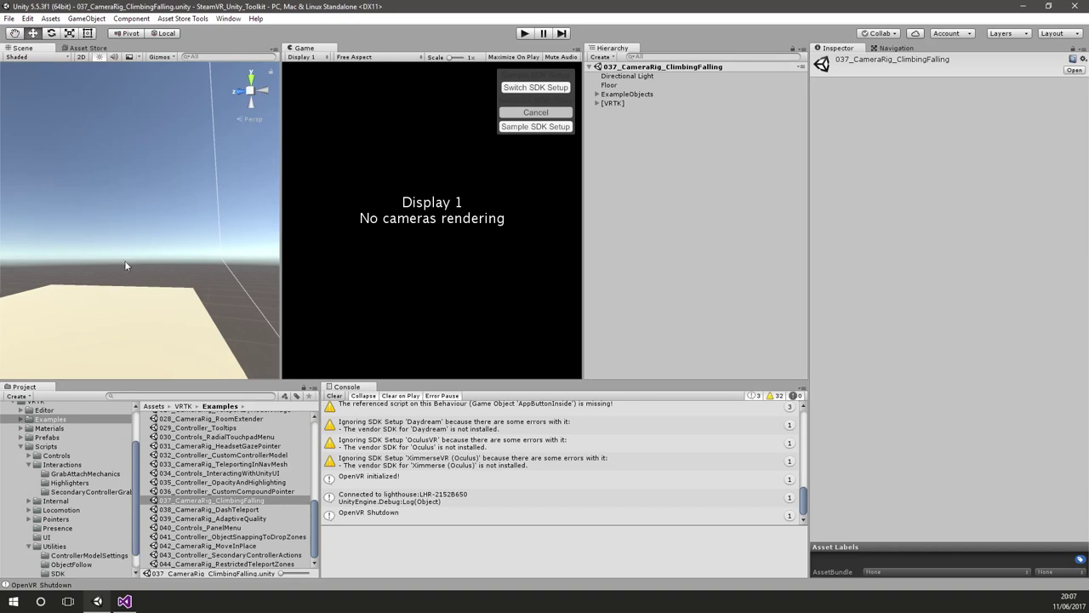
{"action": "right_click_drag", "start_coordinate": [140, 294], "coordinate": [140, 294]}
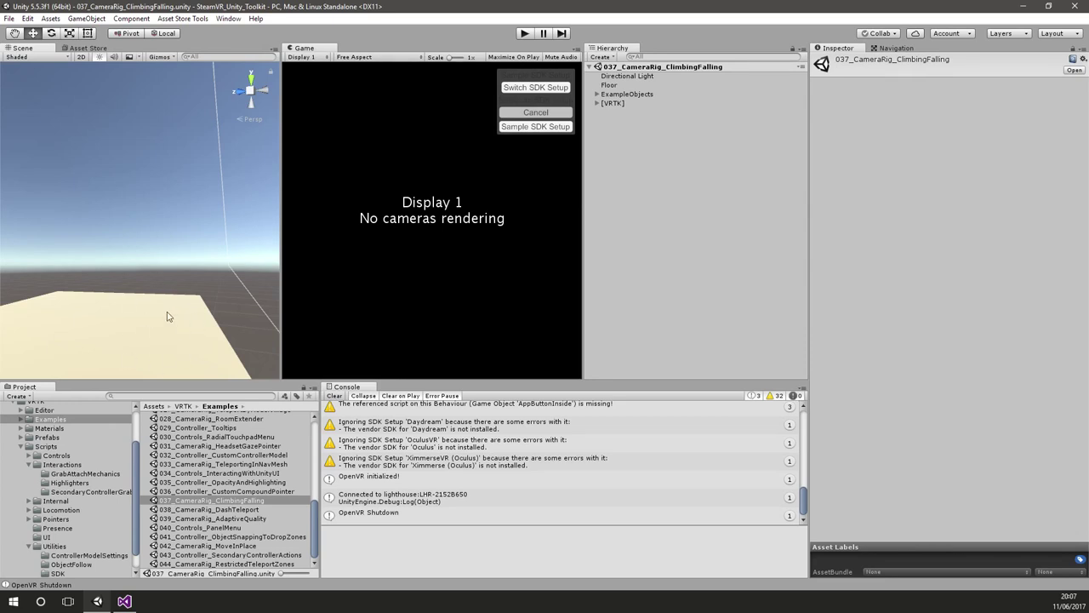
{"action": "right_click_drag", "start_coordinate": [149, 328], "coordinate": [1071, 318]}
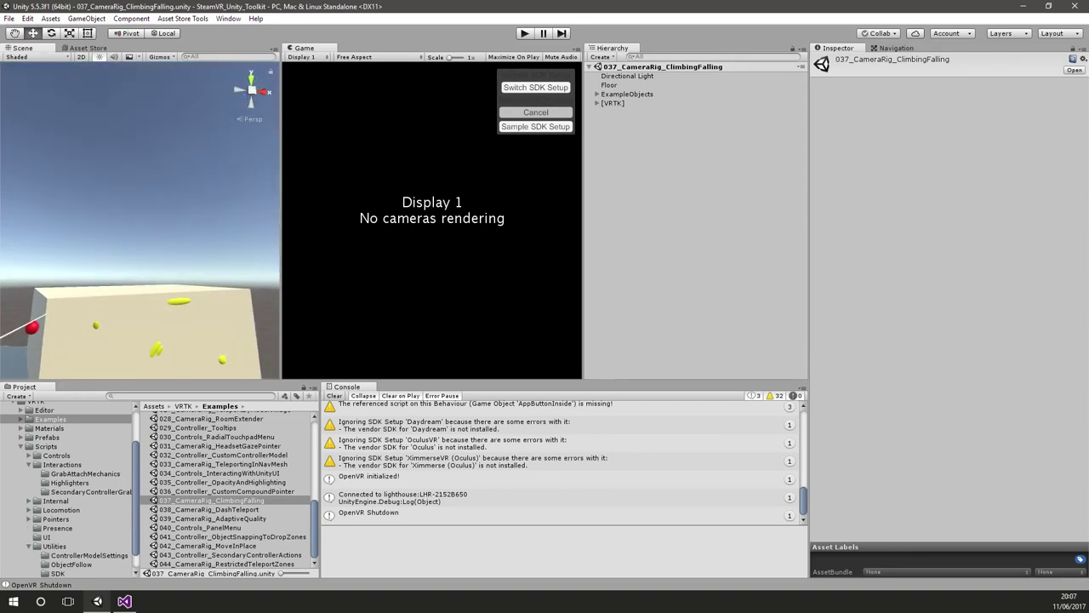
{"action": "right_click_drag", "start_coordinate": [140, 255], "coordinate": [322, 355]}
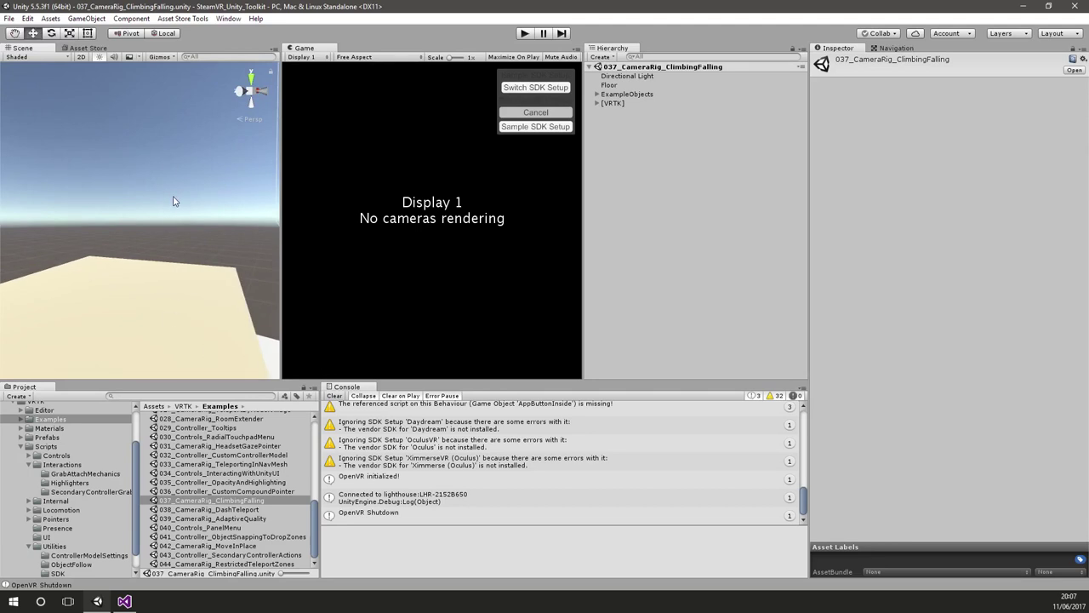
{"action": "right_click_drag", "start_coordinate": [173, 201], "coordinate": [95, 303]}
{"action": "right_click_drag", "start_coordinate": [166, 307], "coordinate": [73, 291]}
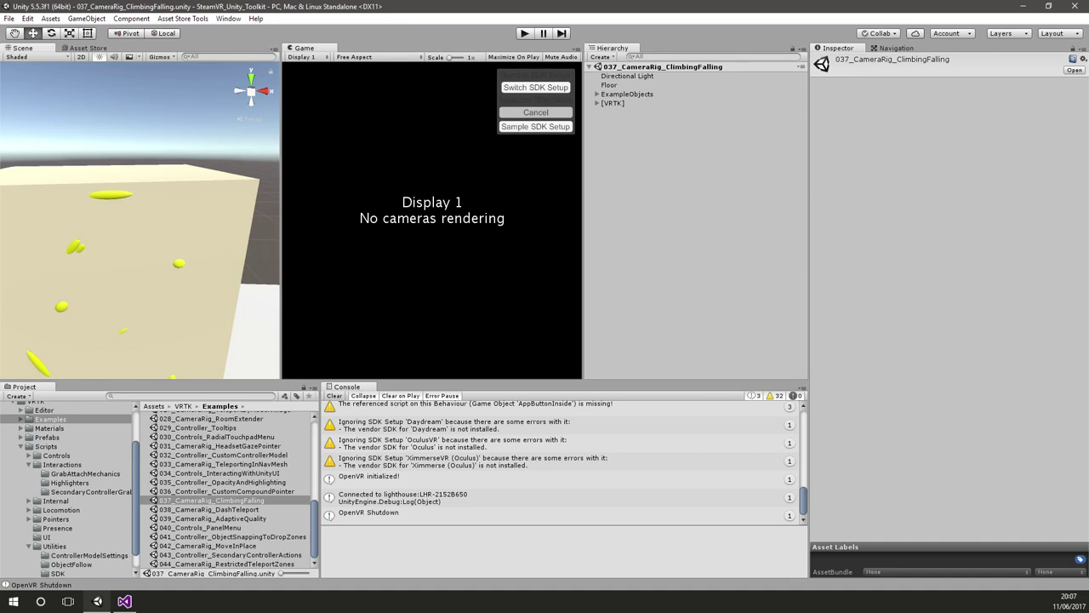
- Open the 017_CameraRig_TouchpadWalking example scene again
{"action": "left_click_drag", "start_coordinate": [316, 517], "coordinate": [316, 504]}
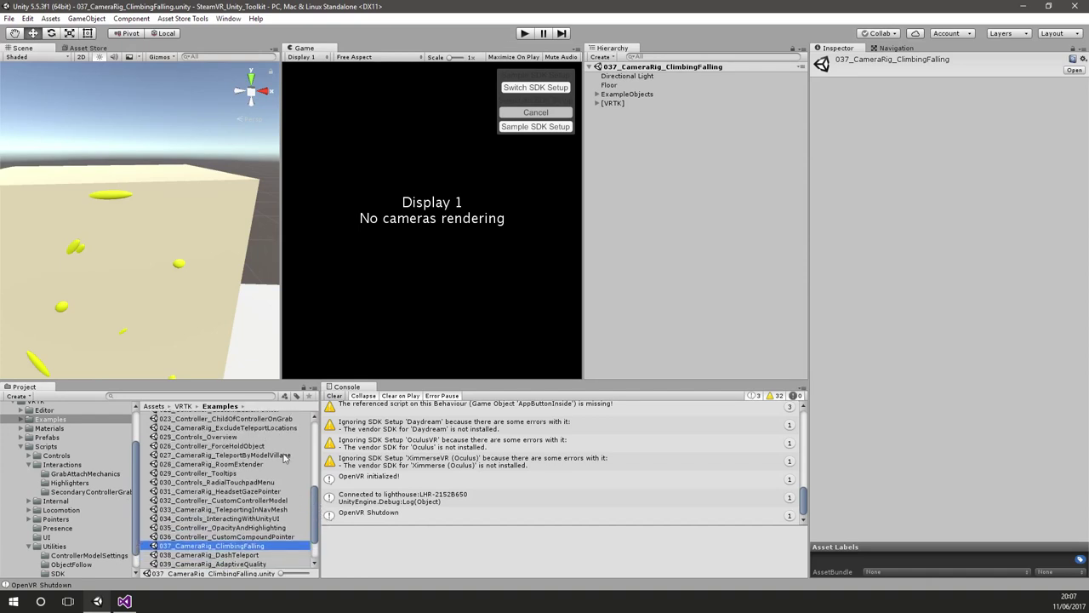
{"action": "scroll", "coordinate": [228, 464], "scroll_direction": "up", "scroll_amount": 3}
{"action": "double_click", "coordinate": [192, 466]}
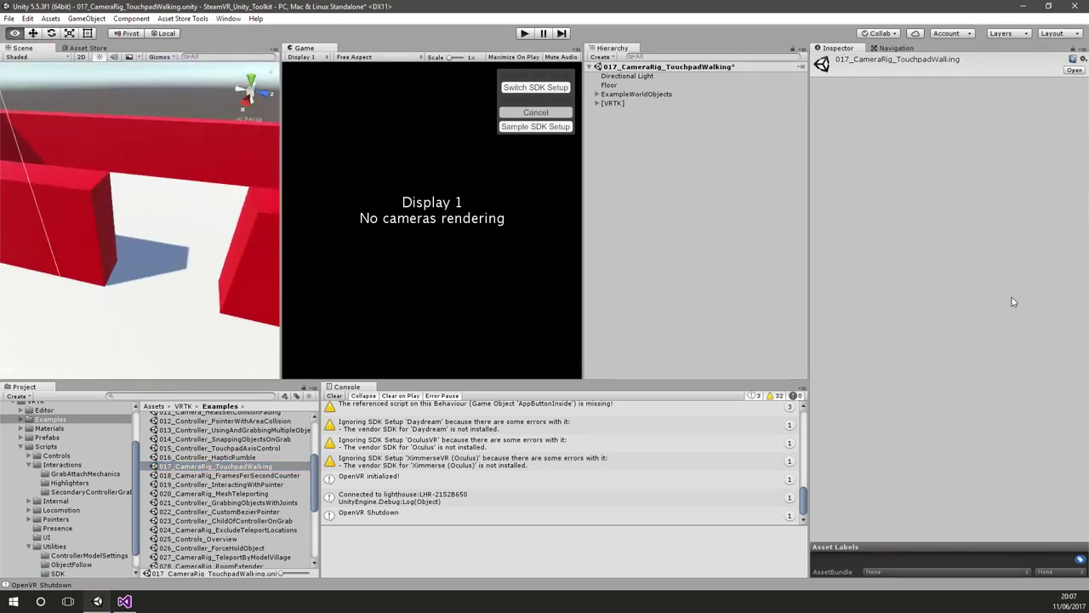
- Review PlayArea's components from Body Physics and Height Adjust Teleport down to Position Rewind
{"action": "left_click", "coordinate": [598, 103]}
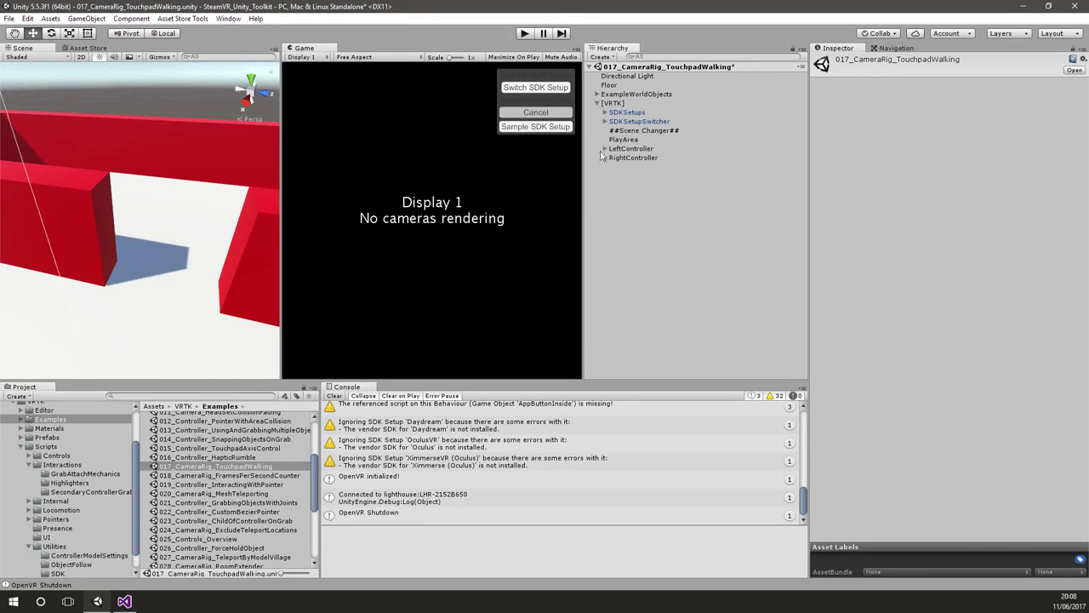
{"action": "left_click", "coordinate": [623, 139]}
{"action": "scroll", "coordinate": [922, 340], "scroll_direction": "down", "scroll_amount": 5}
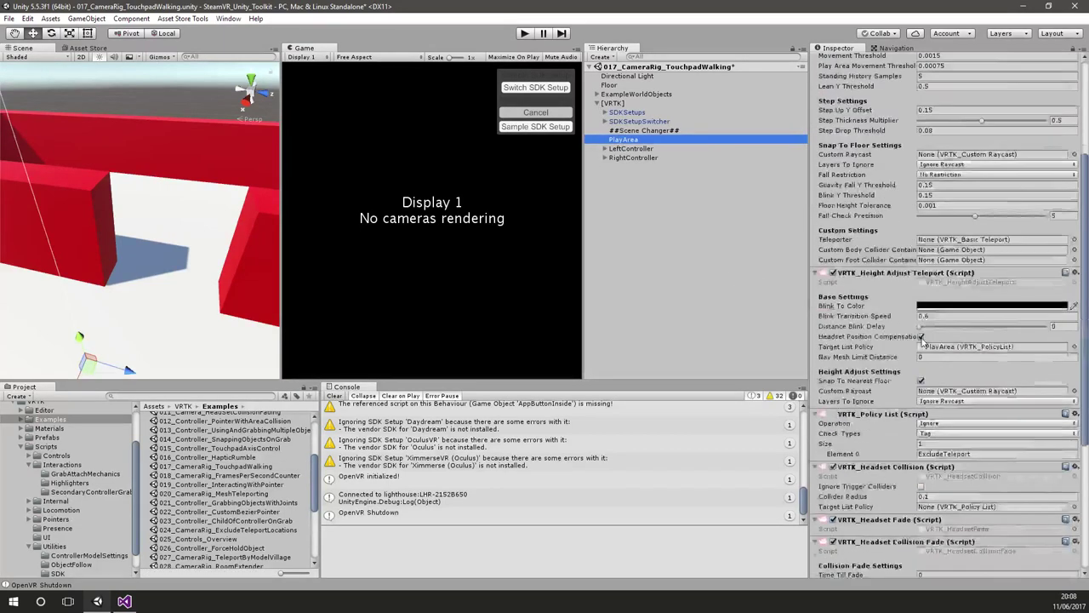
{"action": "scroll", "coordinate": [922, 339], "scroll_direction": "down", "scroll_amount": 5}
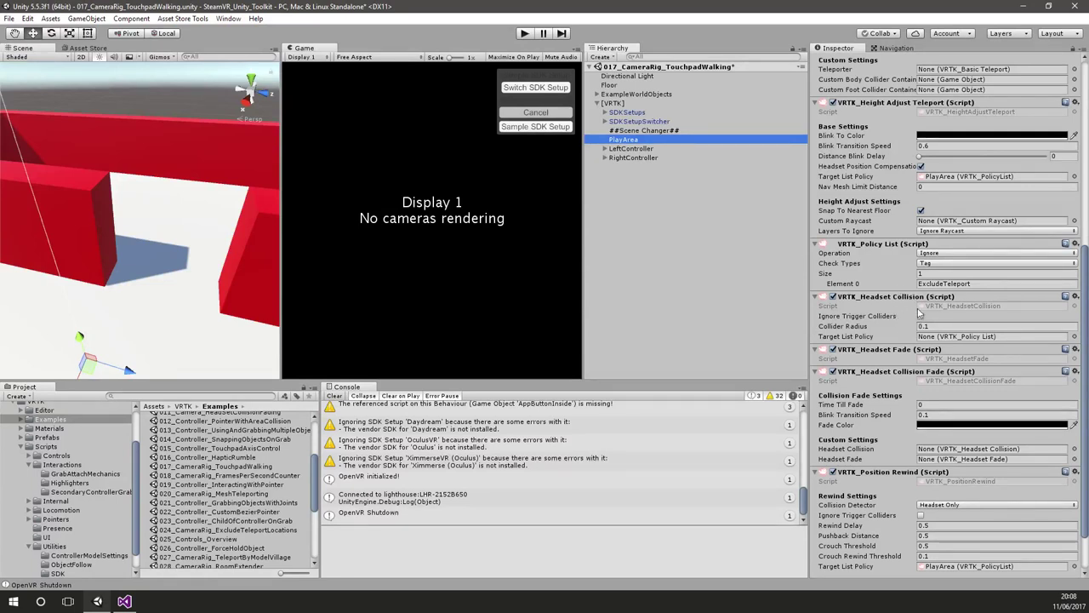
{"action": "scroll", "coordinate": [919, 313], "scroll_direction": "down", "scroll_amount": 2}
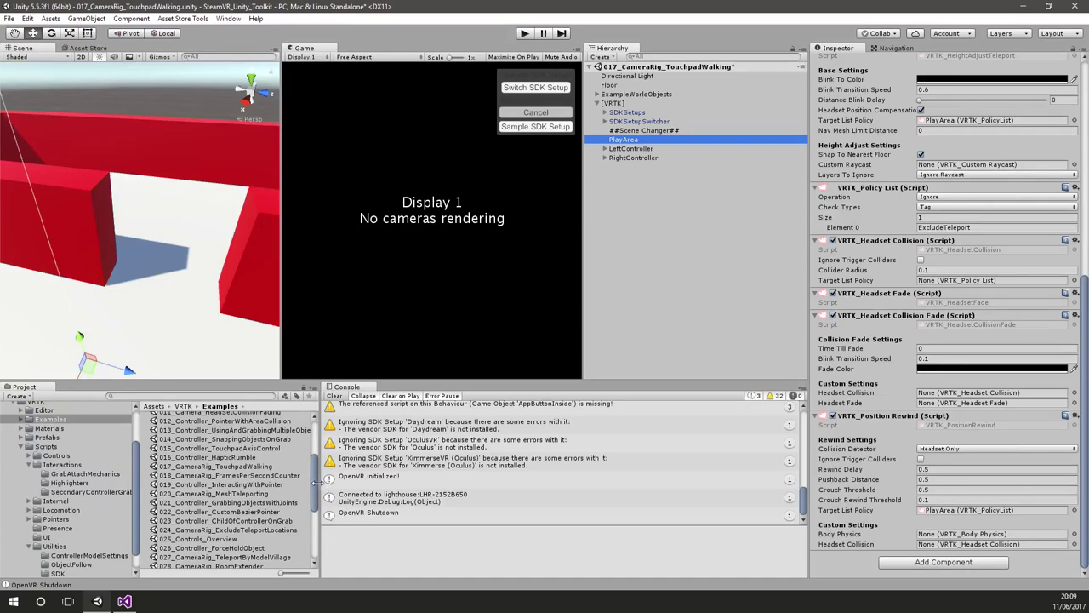
- Open the 003_Controller_SimplePointer example scene without saving changes to the current scene
{"action": "left_click_drag", "start_coordinate": [316, 487], "coordinate": [317, 444]}
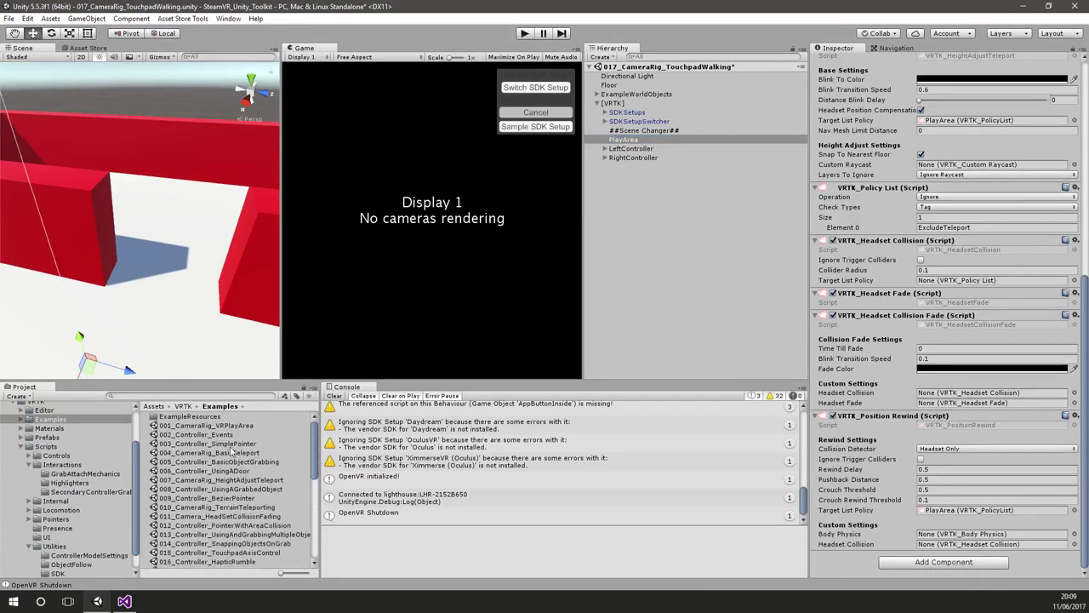
{"action": "left_click", "coordinate": [234, 444]}
{"action": "double_click", "coordinate": [235, 444]}
{"action": "left_click", "coordinate": [592, 323]}
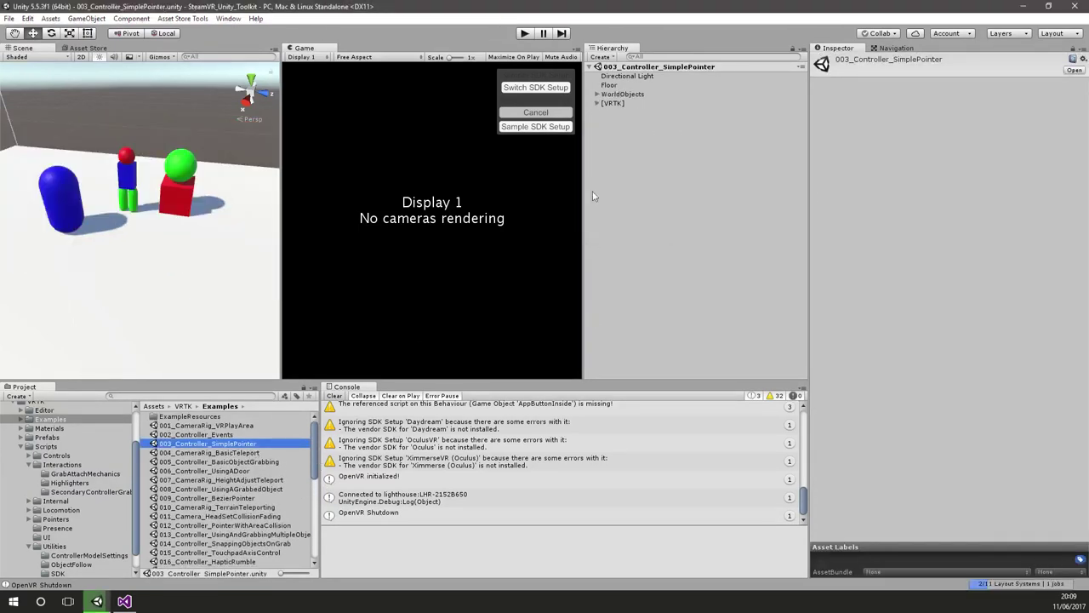
- Enable Interact With Objects in the VRTK_Pointer component of the RightController object
{"action": "left_click", "coordinate": [597, 103]}
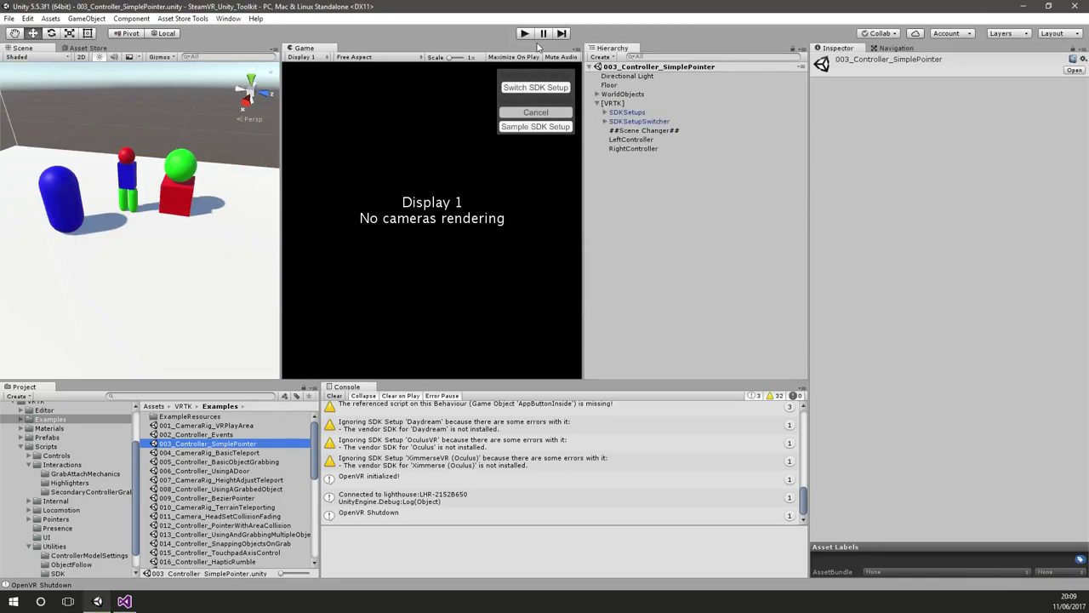
{"action": "left_click", "coordinate": [652, 148]}
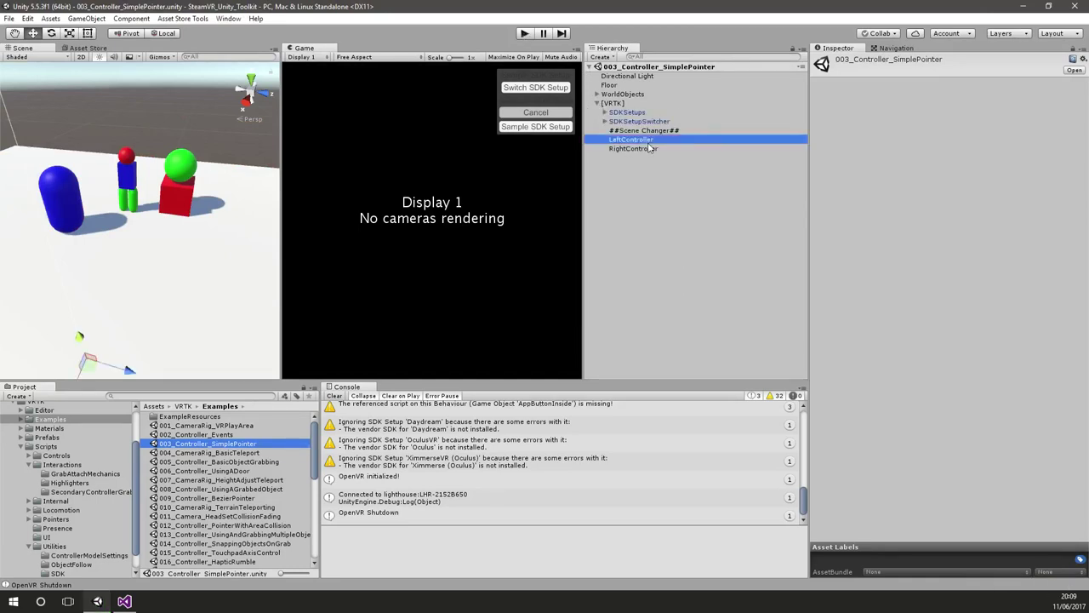
{"action": "scroll", "coordinate": [942, 423], "scroll_direction": "down", "scroll_amount": 2}
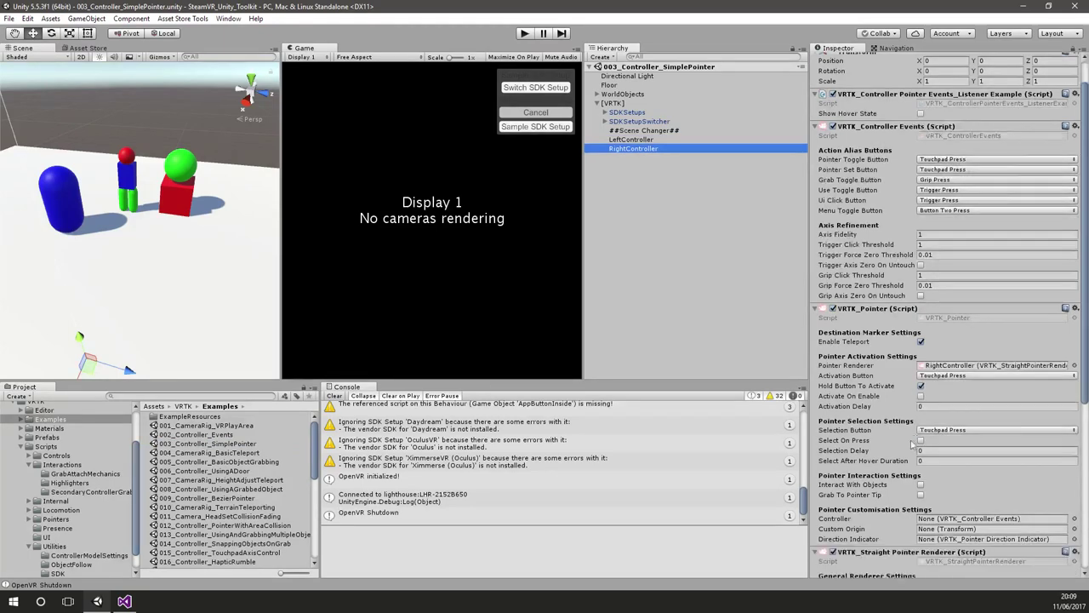
{"action": "left_click", "coordinate": [921, 484]}
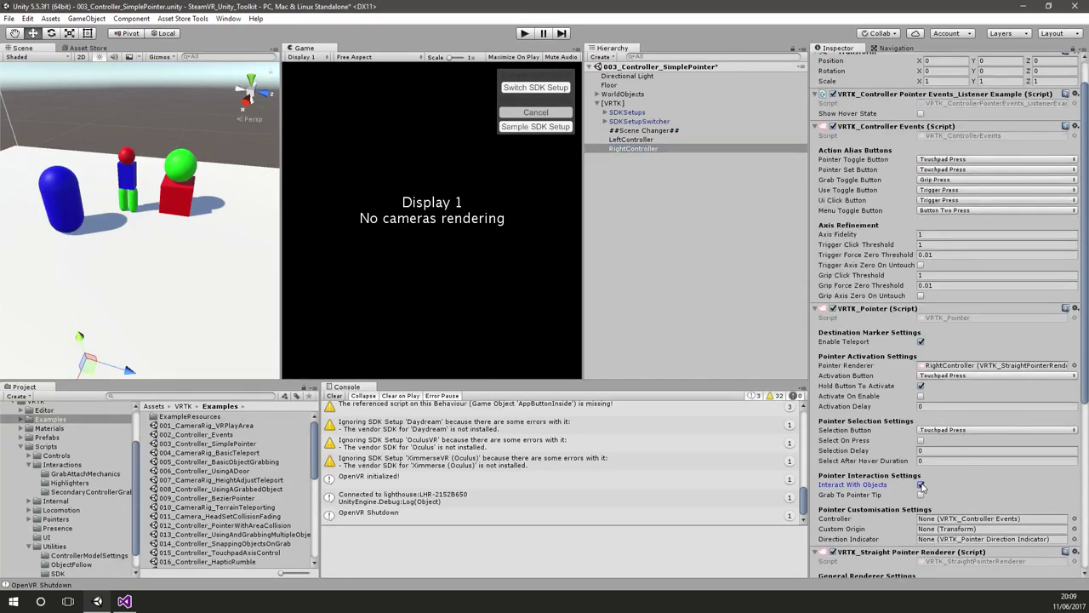
- Run the scene and inspect the autogenerated straight pointer container and the BasePointerRenderer object nested under SteamVR's RightController
{"action": "left_click", "coordinate": [524, 33]}
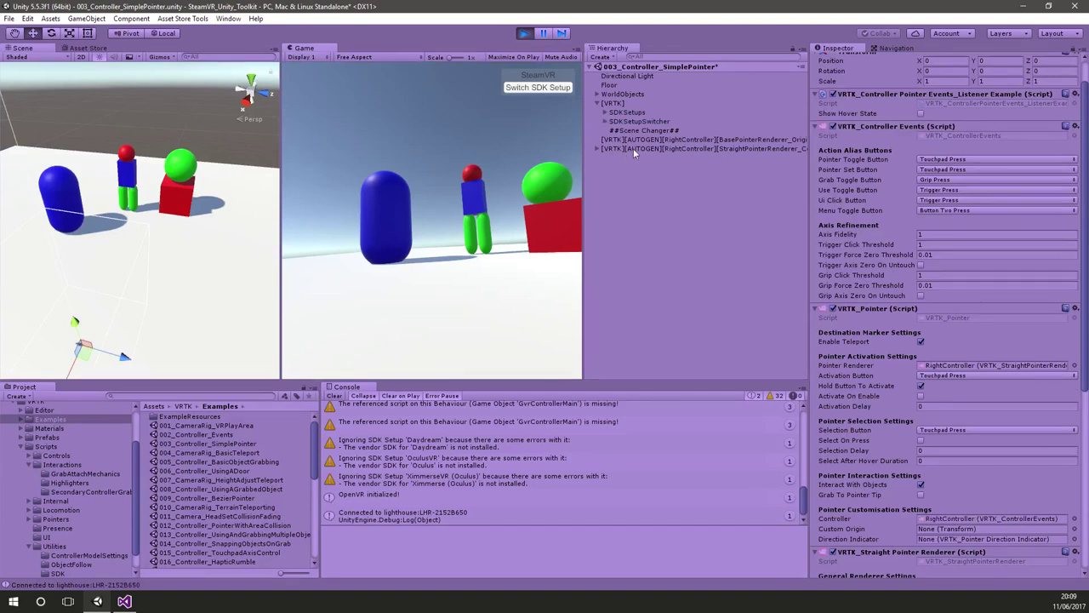
{"action": "left_click", "coordinate": [634, 148]}
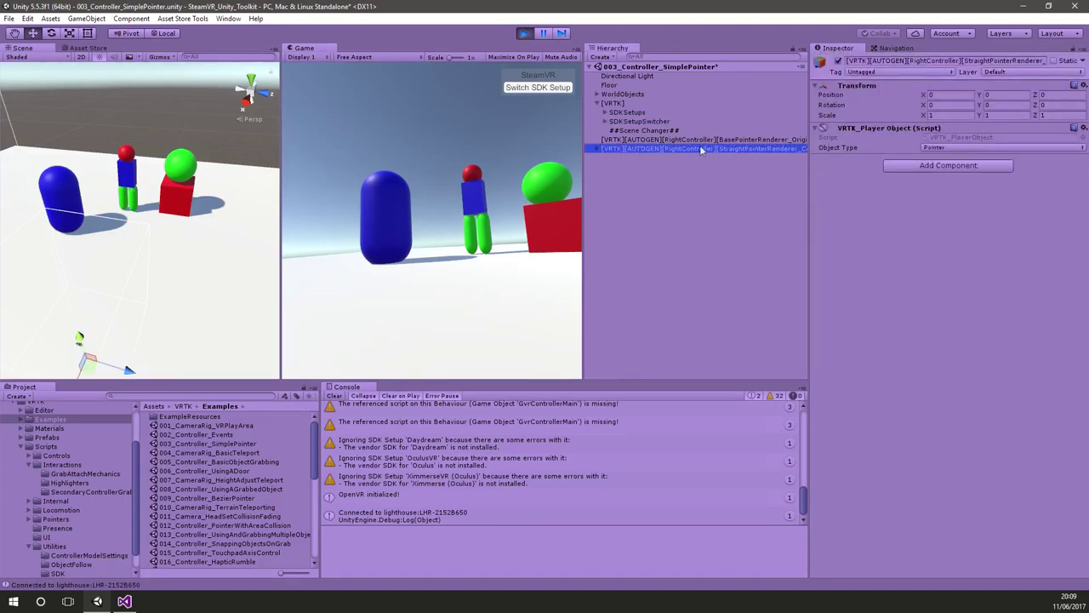
{"action": "left_click", "coordinate": [603, 112]}
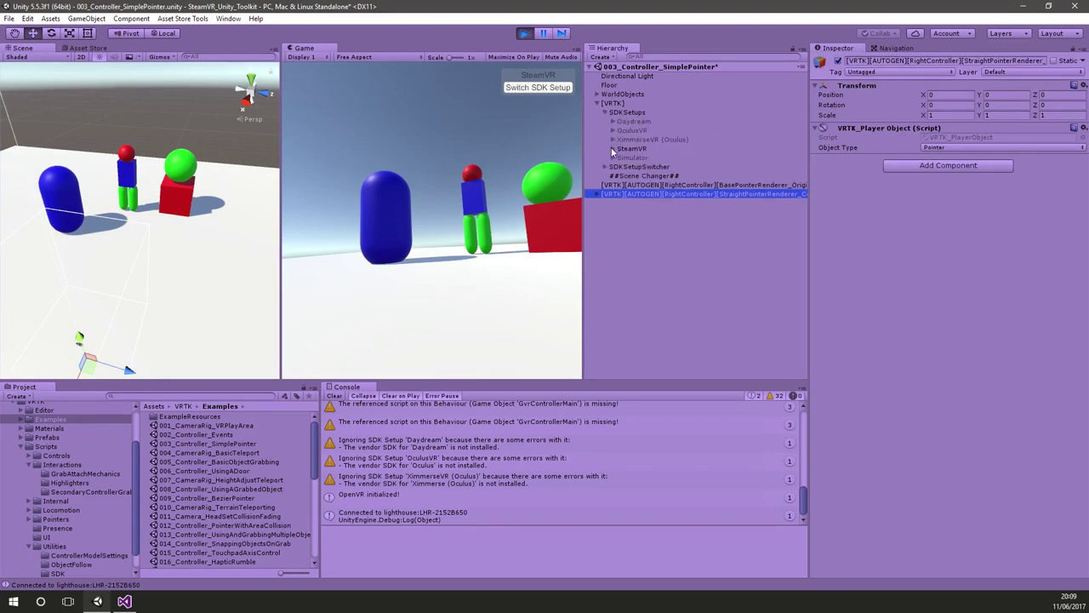
{"action": "left_click", "coordinate": [612, 149]}
{"action": "left_click", "coordinate": [619, 157]}
{"action": "left_click", "coordinate": [627, 175]}
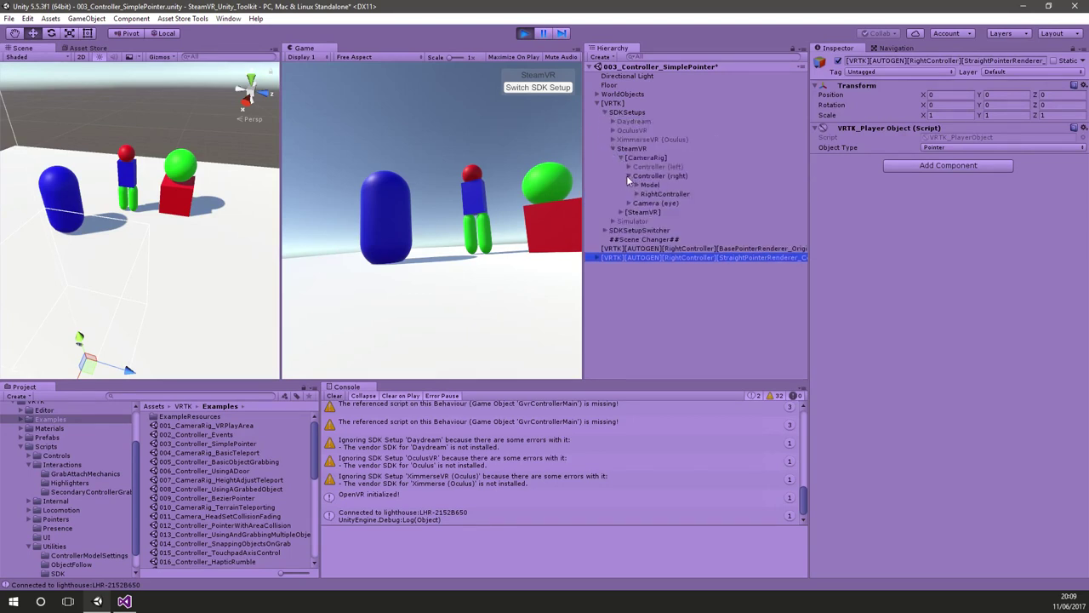
{"action": "left_click", "coordinate": [636, 194]}
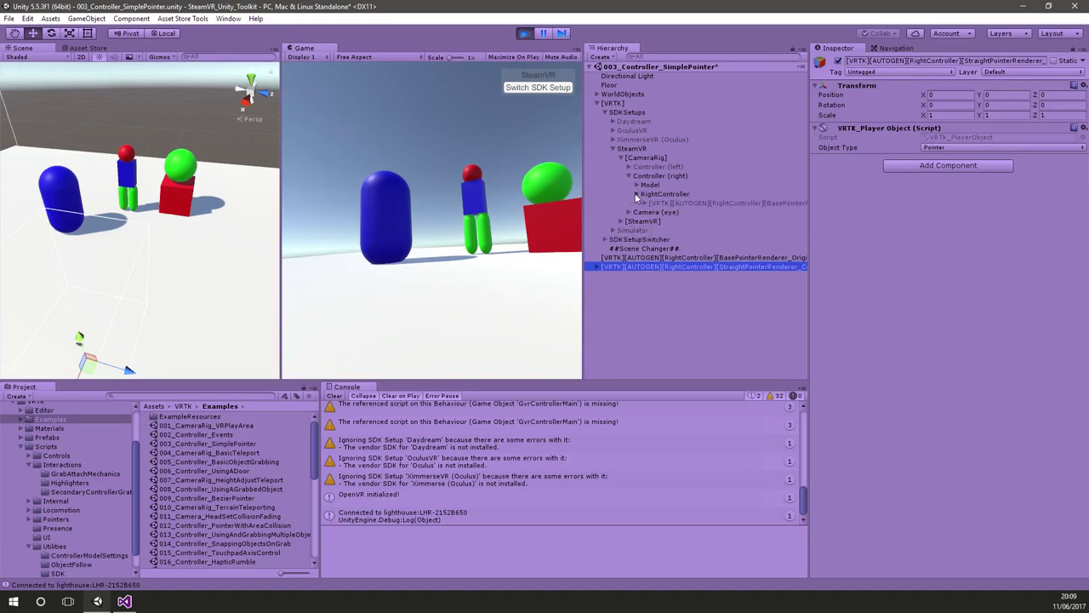
{"action": "left_click", "coordinate": [702, 203]}
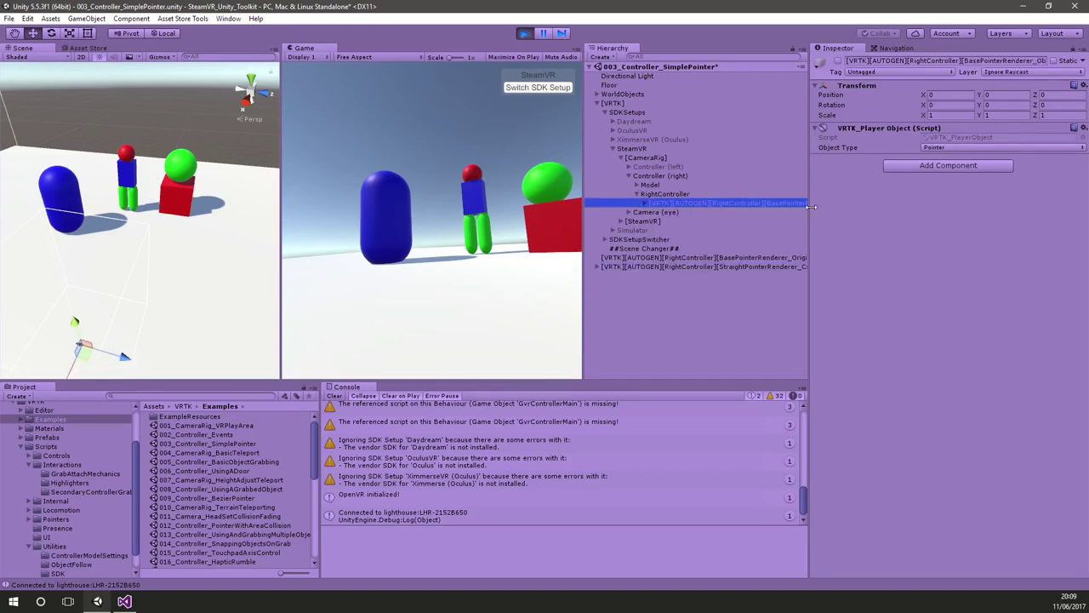
- Widen the Hierarchy to show longer object names and reselect the autogenerated BasePointerRenderer object under RightController
{"action": "mouse_move", "coordinate": [811, 206]}
{"action": "left_mouse_down"}
{"action": "mouse_move", "coordinate": [925, 206]}
{"action": "mouse_move", "coordinate": [810, 206]}
{"action": "left_mouse_up"}
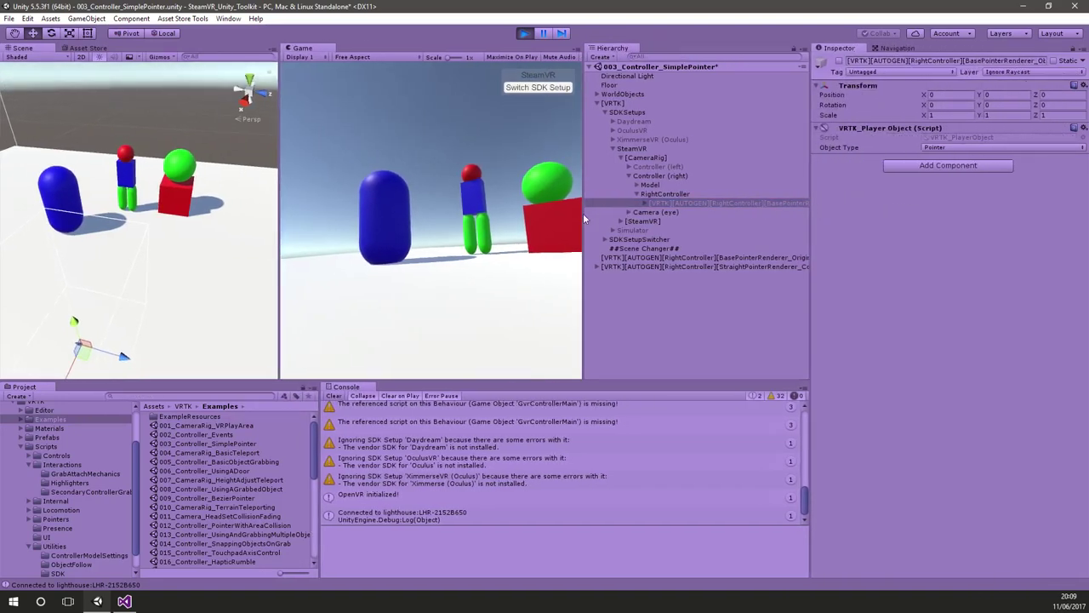
{"action": "left_click_drag", "start_coordinate": [584, 219], "coordinate": [559, 218]}
{"action": "left_click", "coordinate": [625, 158]}
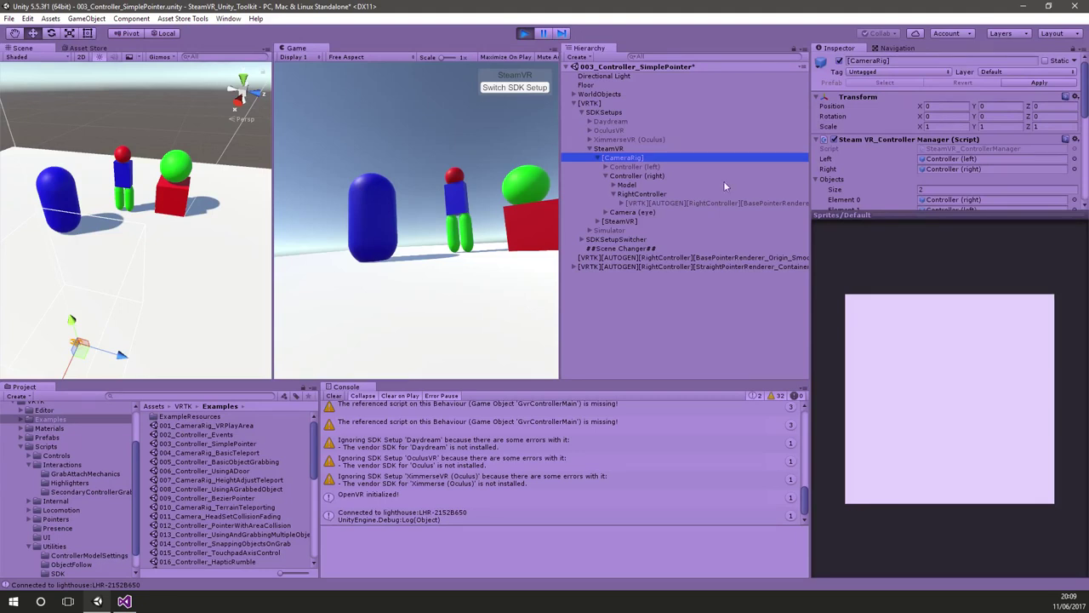
{"action": "left_click", "coordinate": [667, 204]}
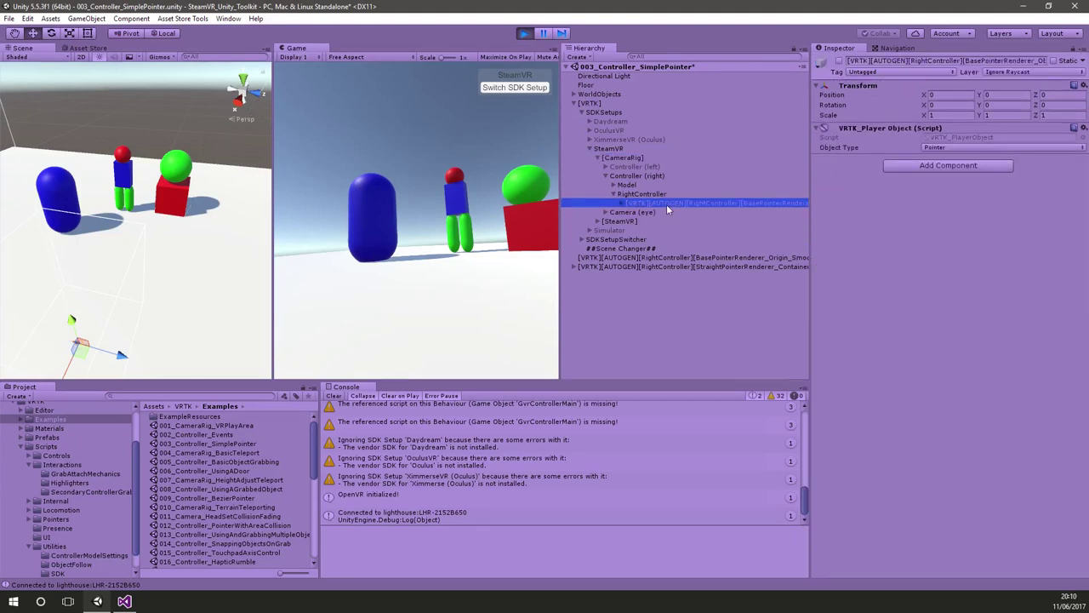
- Compare the autogenerated StraightPointerRenderer container with the BasePointerRenderer object nested under RightController, and stop the running scene
{"action": "left_click", "coordinate": [651, 268]}
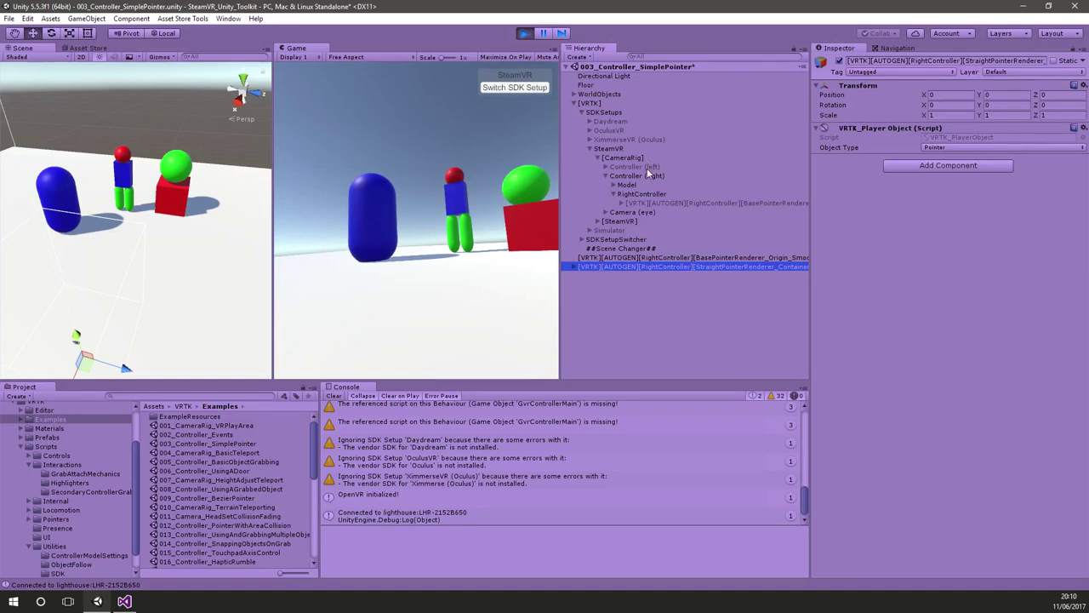
{"action": "left_click", "coordinate": [659, 204]}
{"action": "left_click", "coordinate": [650, 268]}
{"action": "left_click", "coordinate": [527, 35]}
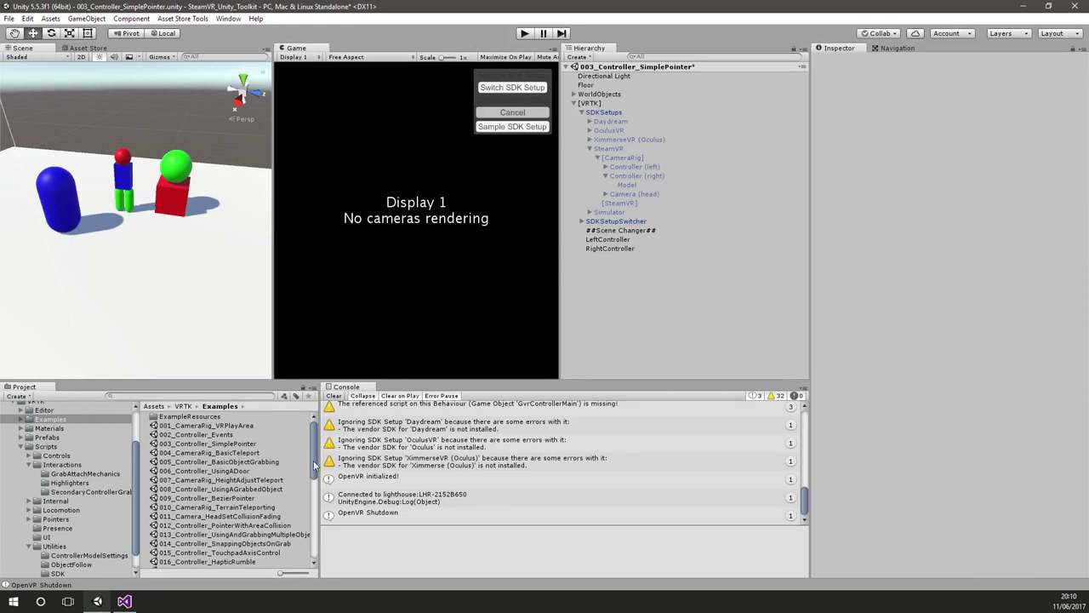
- Open the 017_CameraRig_TouchpadWalking example scene without saving changes to the current scene
{"action": "scroll", "coordinate": [314, 465], "scroll_direction": "down", "scroll_amount": 2}
{"action": "double_click", "coordinate": [208, 534]}
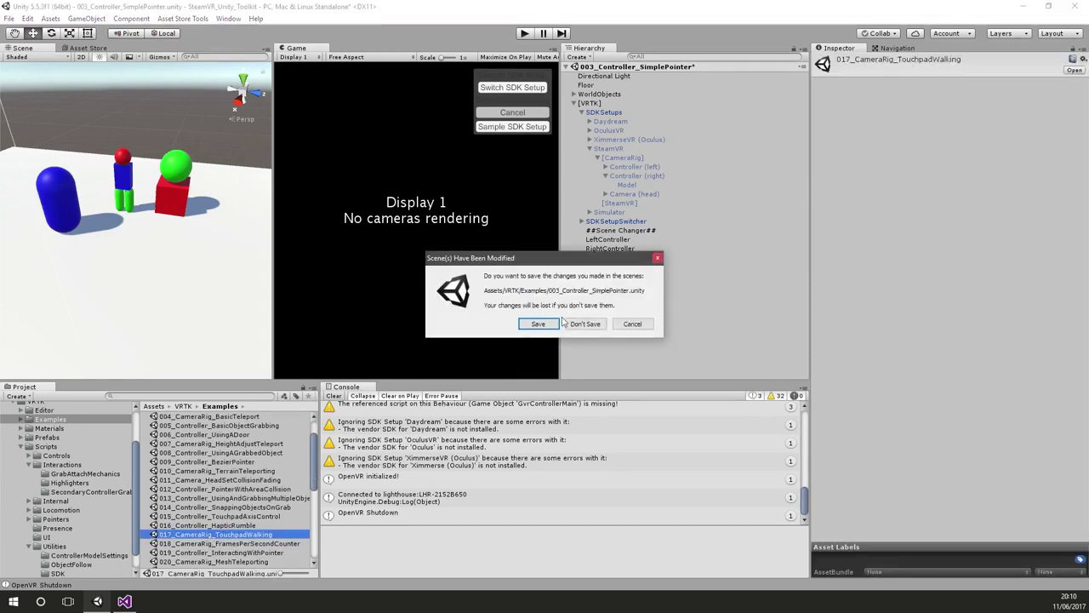
{"action": "left_click", "coordinate": [586, 324]}
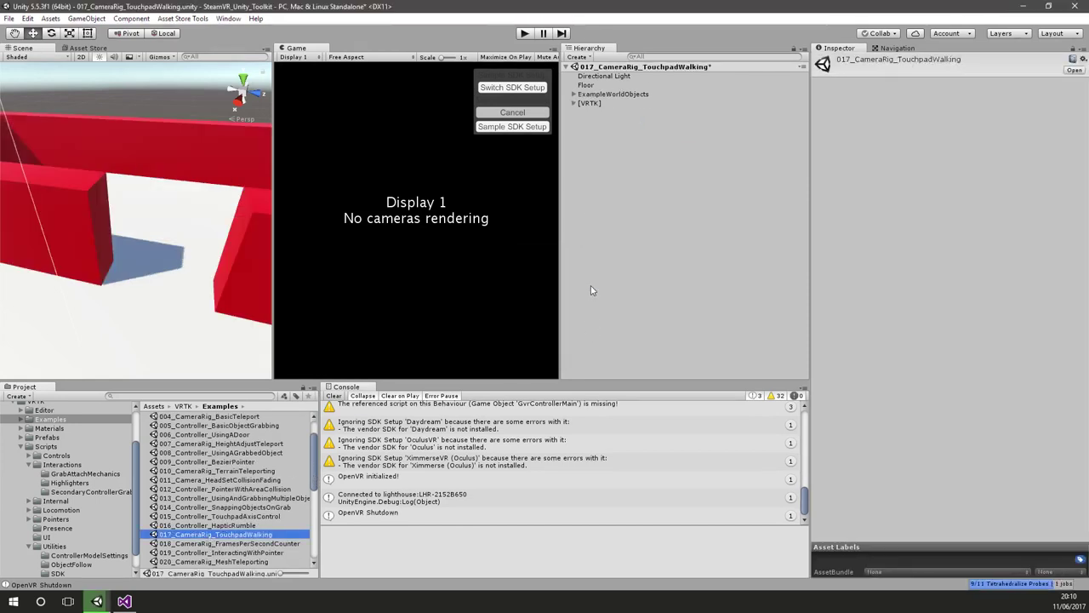
- Open the VRTK_BodyPhysics script from the PlayArea object in Visual Studio and examine its SweepCollision method
{"action": "left_click", "coordinate": [575, 103]}
{"action": "left_click", "coordinate": [601, 140]}
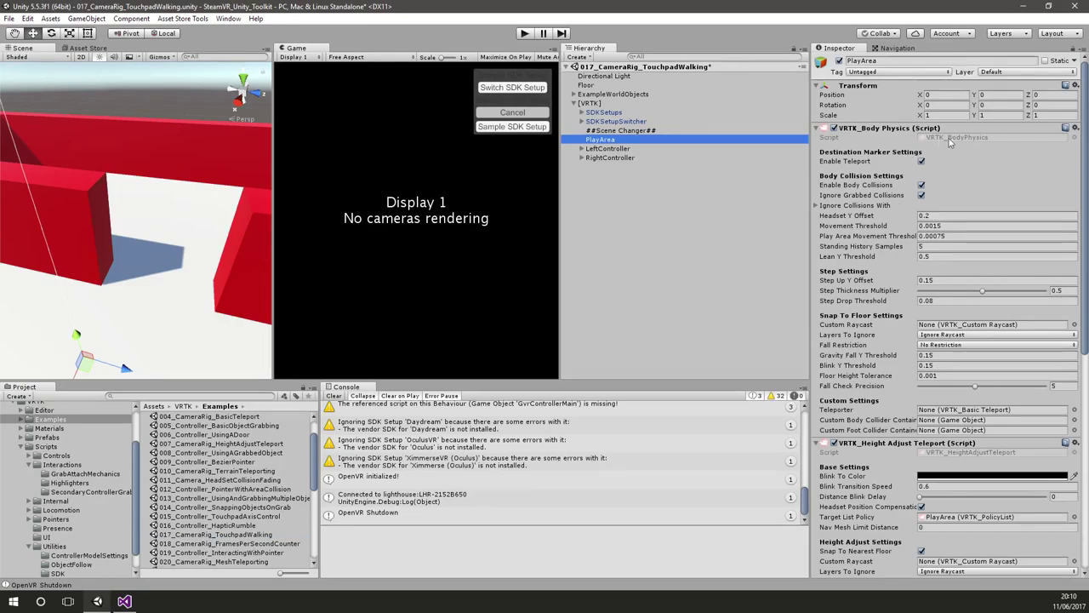
{"action": "double_click", "coordinate": [951, 139]}
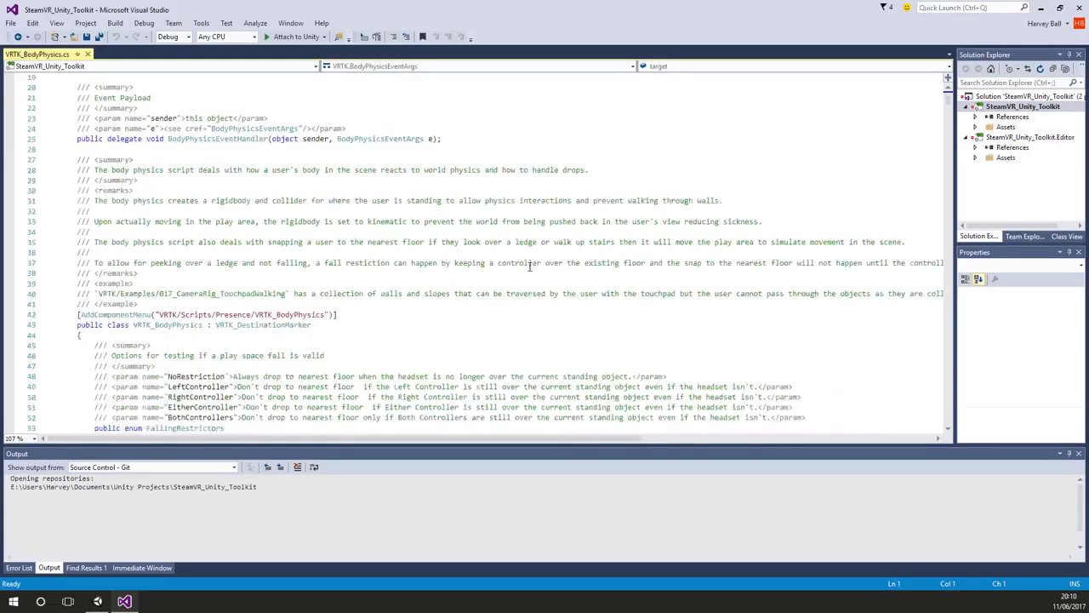
{"action": "scroll", "coordinate": [528, 266], "scroll_direction": "down", "scroll_amount": 20}
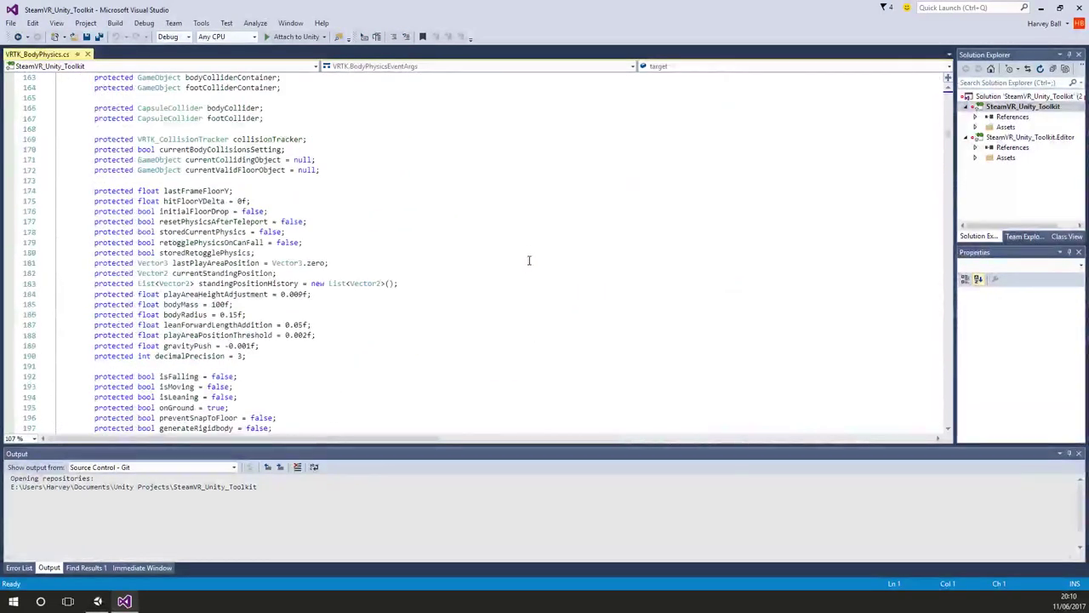
{"action": "scroll", "coordinate": [529, 261], "scroll_direction": "down", "scroll_amount": 20}
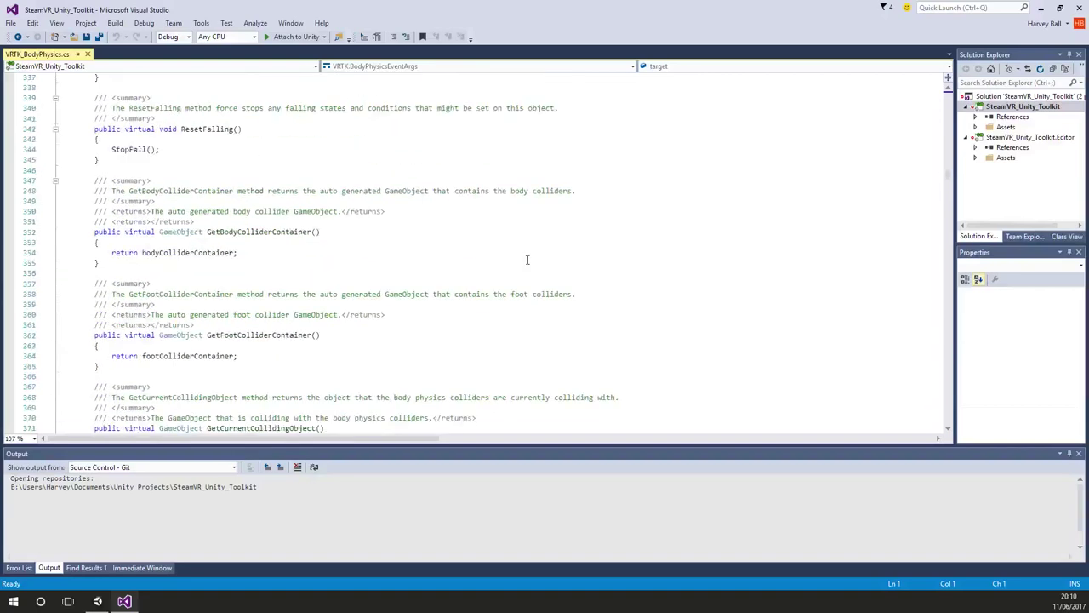
{"action": "scroll", "coordinate": [527, 260], "scroll_direction": "down", "scroll_amount": 20}
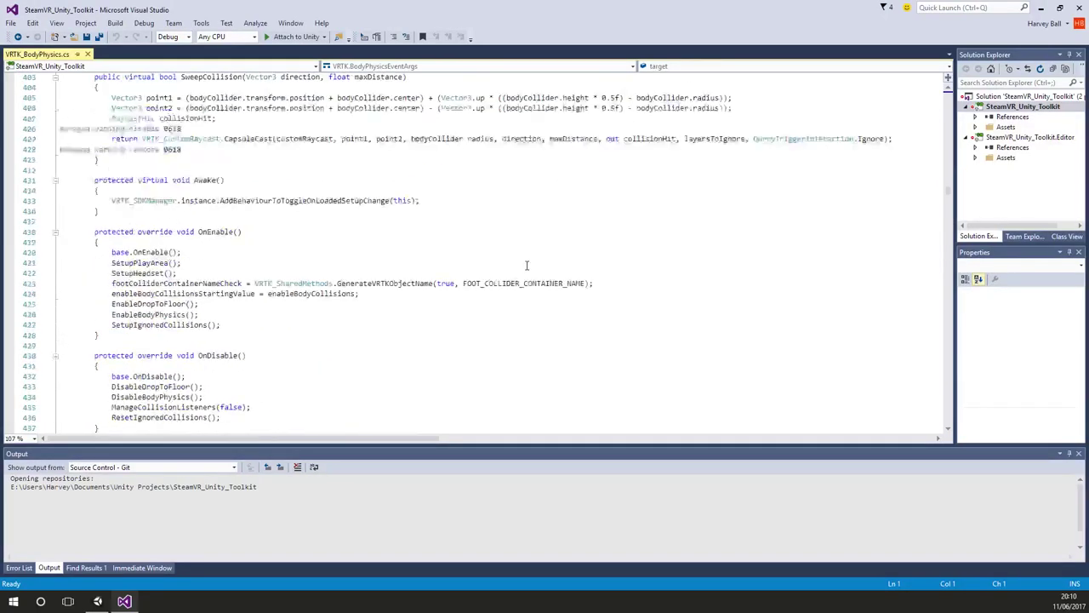
{"action": "scroll", "coordinate": [527, 266], "scroll_direction": "up", "scroll_amount": 12}
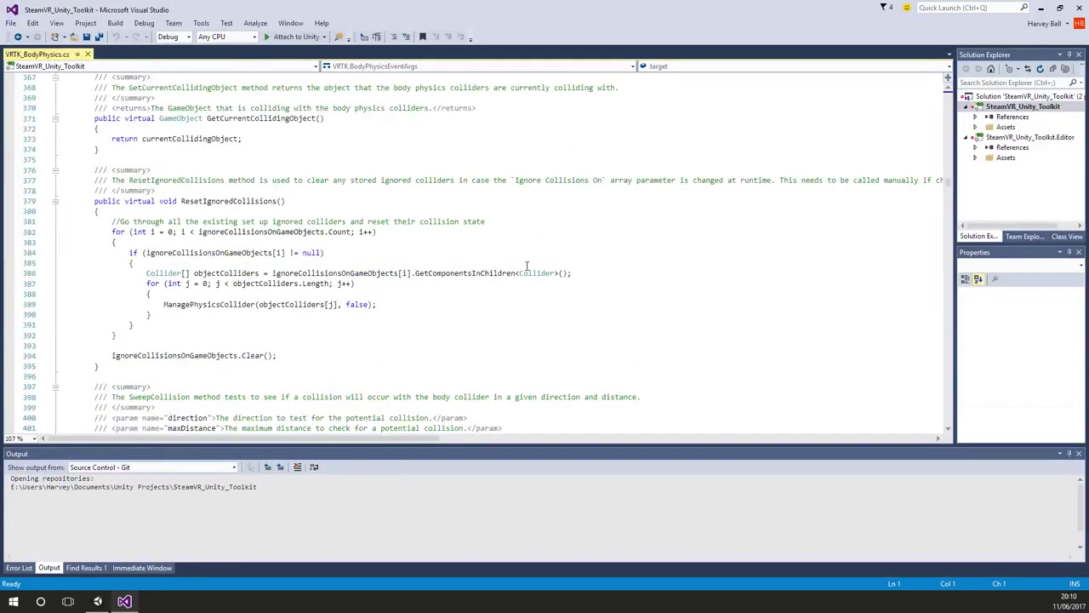
{"action": "scroll", "coordinate": [526, 266], "scroll_direction": "down", "scroll_amount": 5}
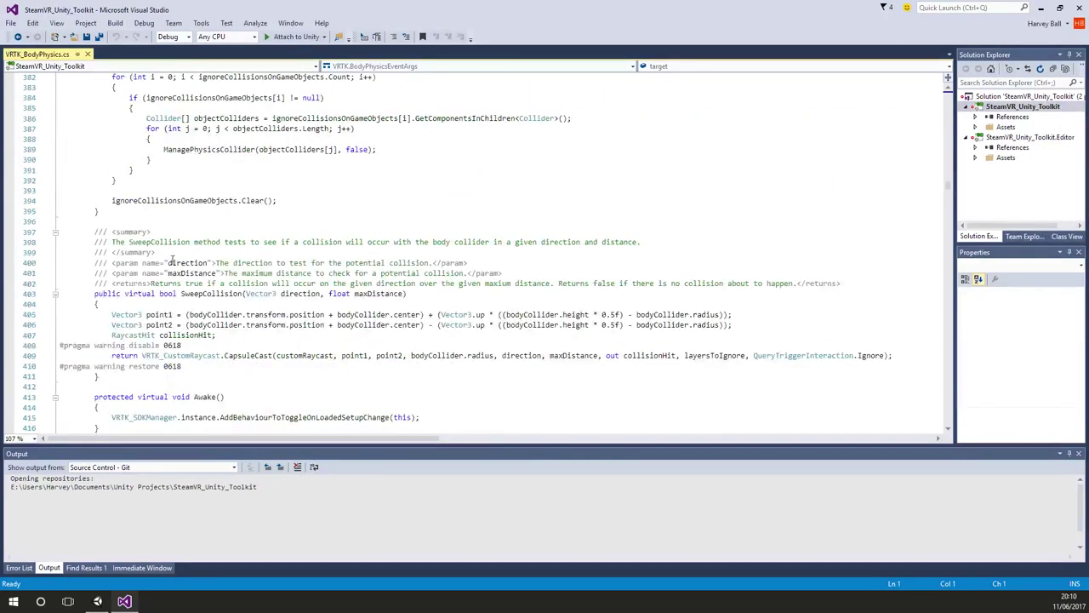
{"action": "left_click", "coordinate": [207, 295]}
{"action": "left_click", "coordinate": [431, 324]}
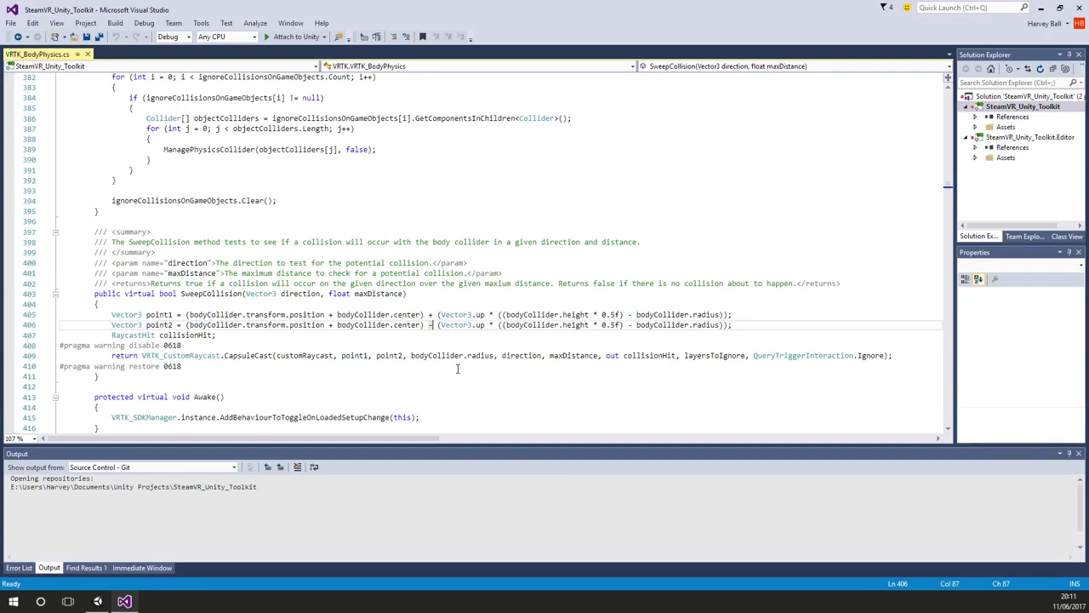
- Switch back to Unity, show the Scripts/Utilities/UnityEvents folder in the Project panel and widen the panel to show longer script names
{"action": "left_click", "coordinate": [98, 602]}
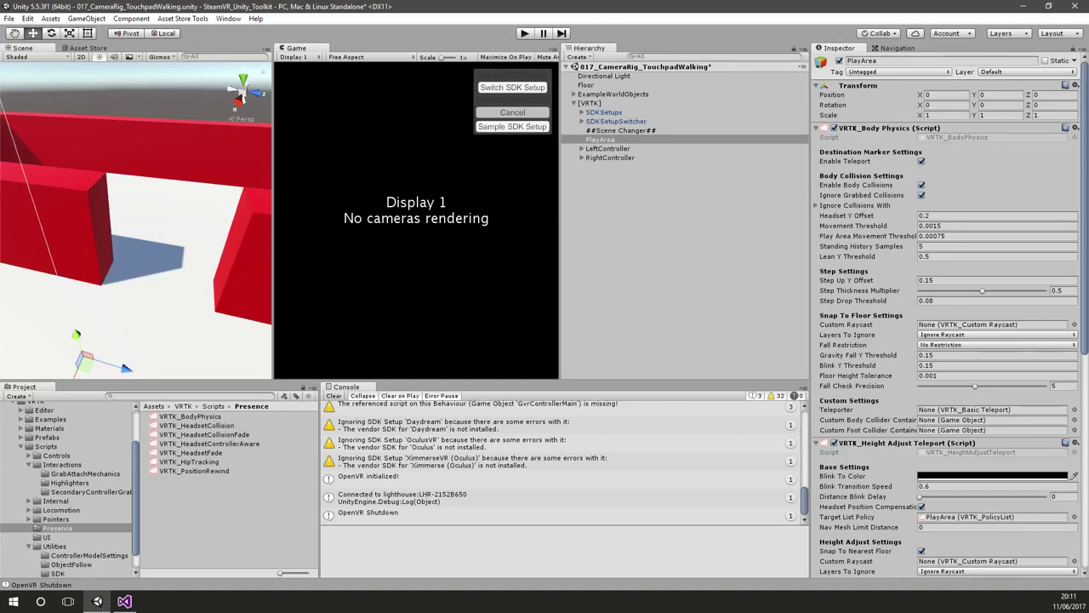
{"action": "scroll", "coordinate": [60, 545], "scroll_direction": "down", "scroll_amount": 1}
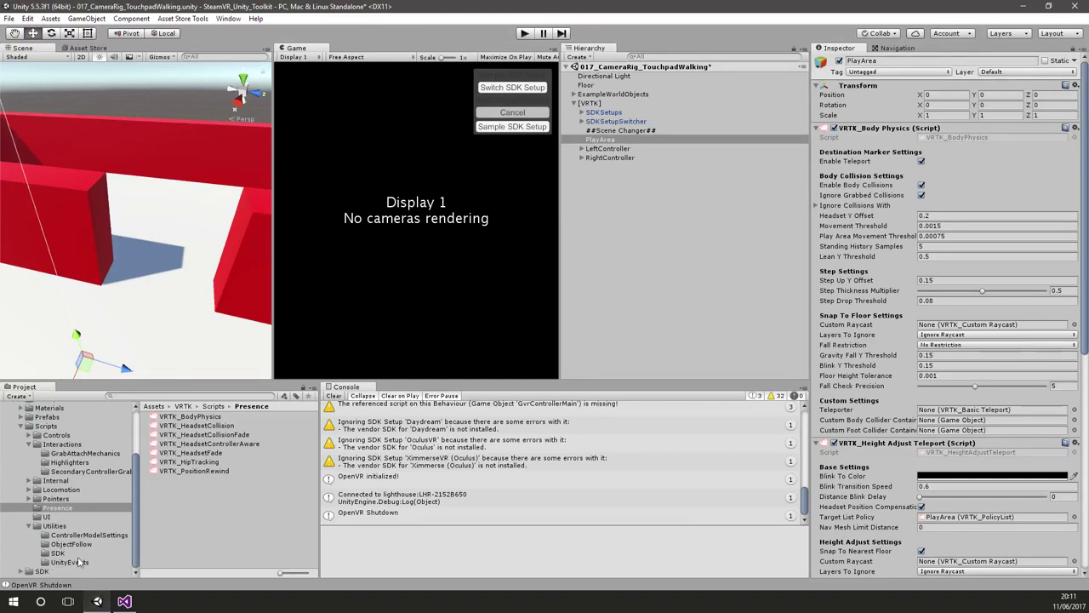
{"action": "left_click", "coordinate": [75, 562]}
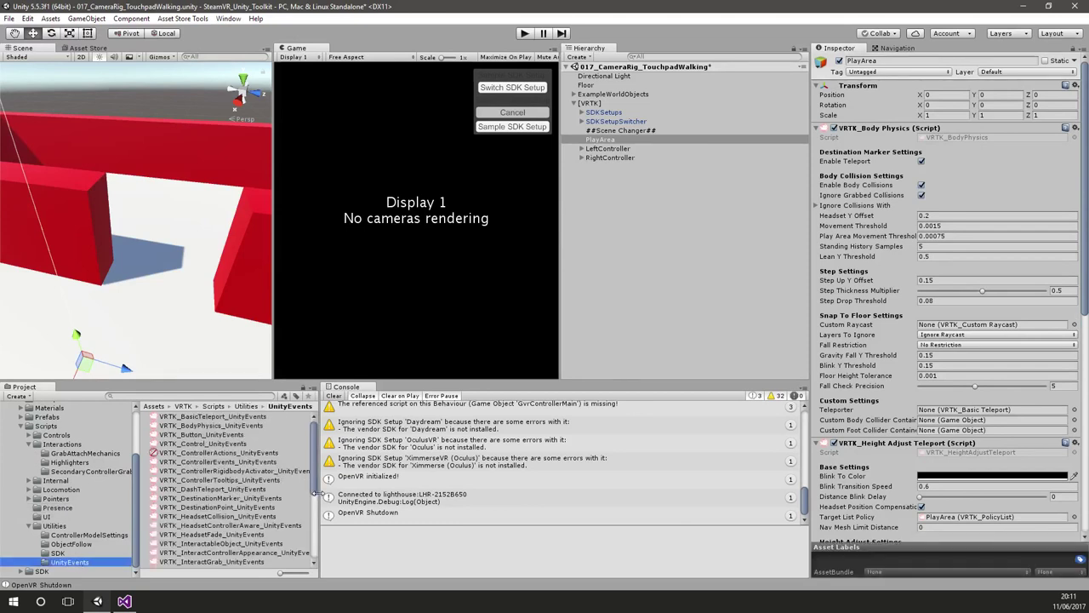
{"action": "left_click_drag", "start_coordinate": [319, 496], "coordinate": [432, 496]}
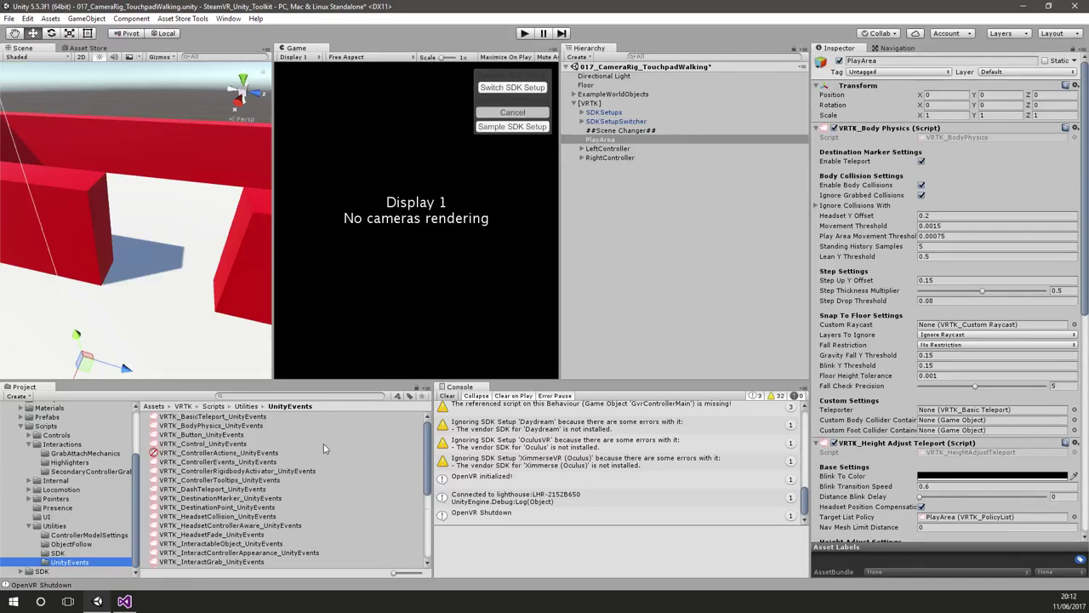
- Open the VRTK_UIDraggableItem_UnityEvents script in Visual Studio and examine its dropped and reset events
{"action": "scroll", "coordinate": [323, 443], "scroll_direction": "down", "scroll_amount": 5}
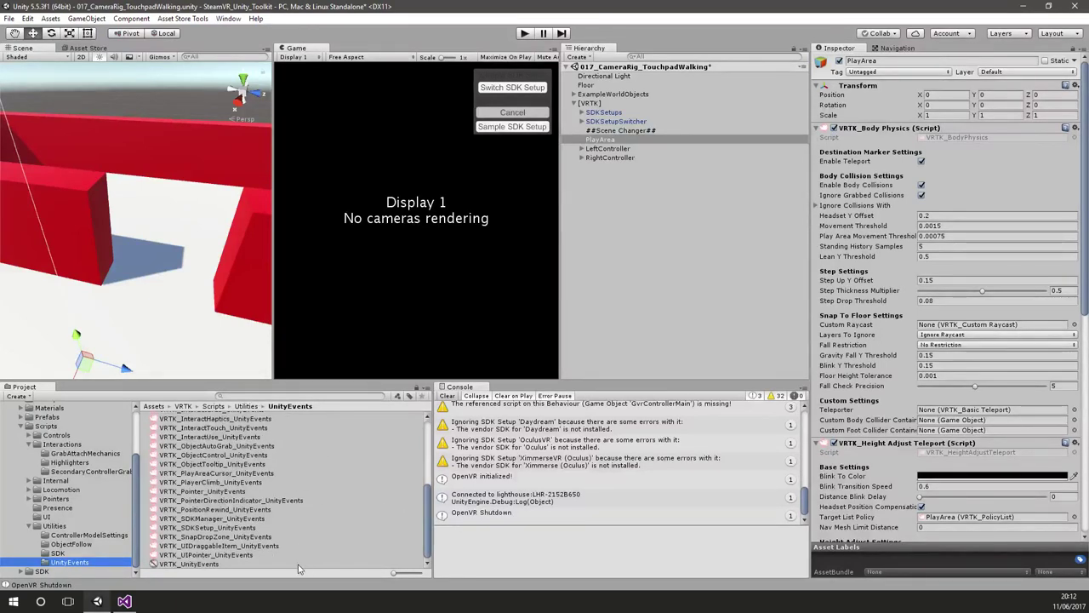
{"action": "double_click", "coordinate": [237, 547]}
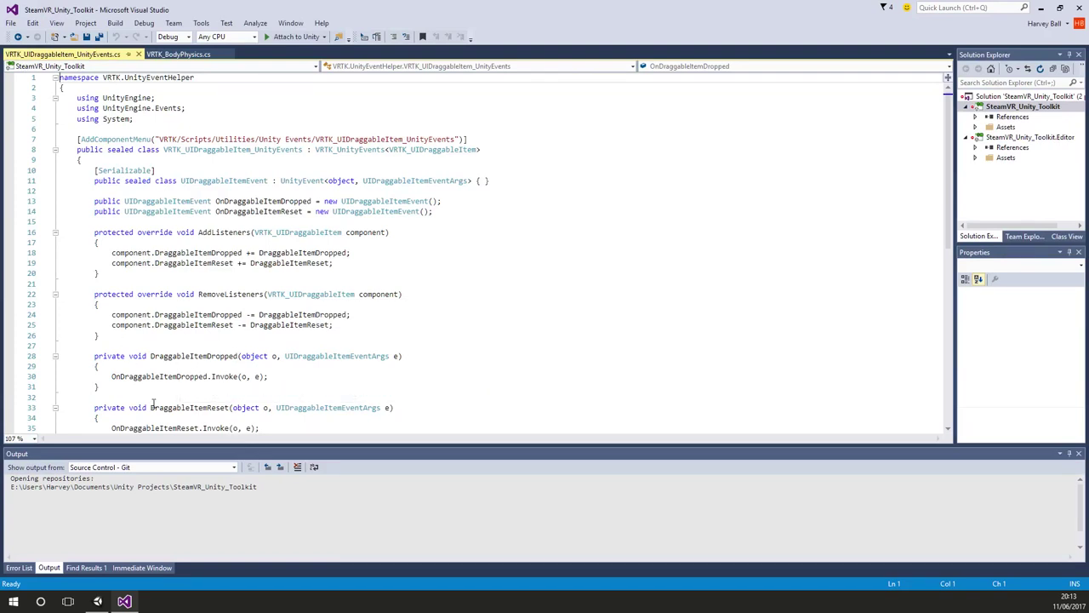
{"action": "scroll", "coordinate": [143, 367], "scroll_direction": "down", "scroll_amount": 1}
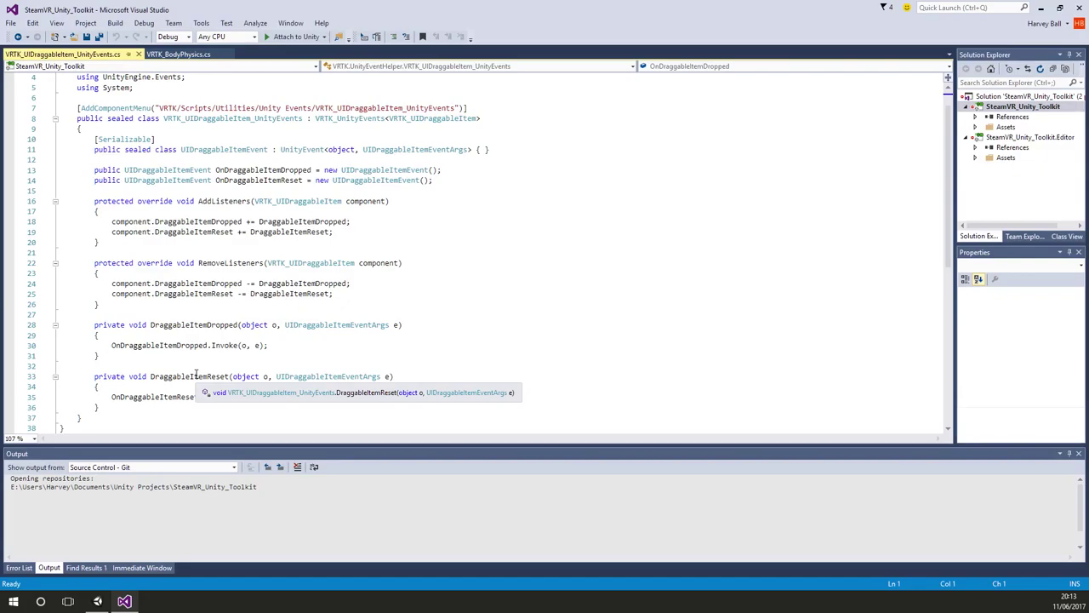
- Open the VRTK_InteractGrab_UnityEvents script from Unity and examine its OnControllerStartGrabInteractableObject and OnControllerStartUngrabInteractableObject events
{"action": "left_click", "coordinate": [97, 601]}
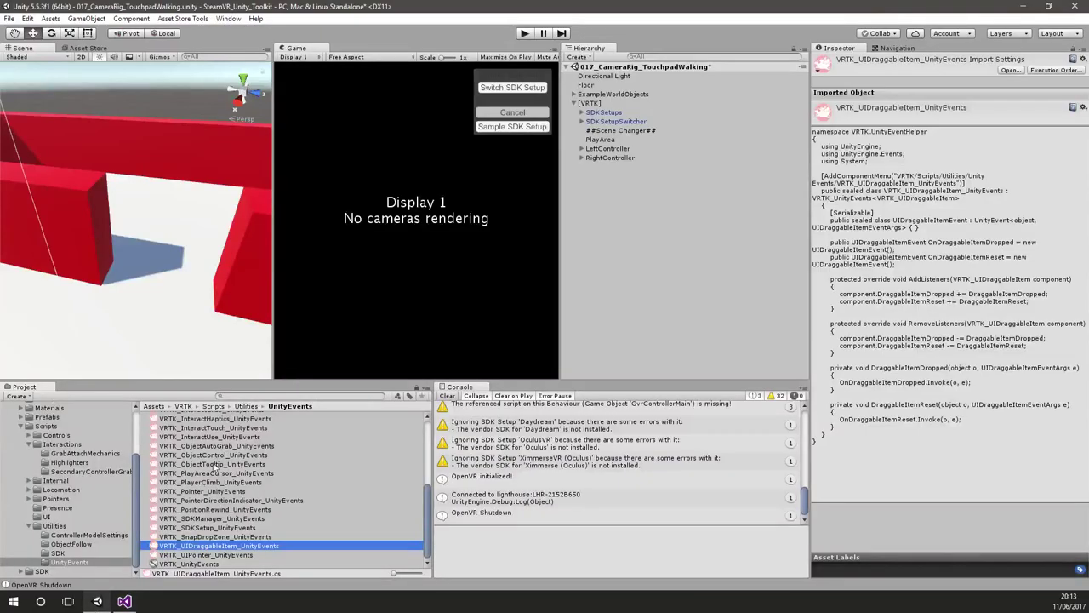
{"action": "scroll", "coordinate": [250, 459], "scroll_direction": "up", "scroll_amount": 2}
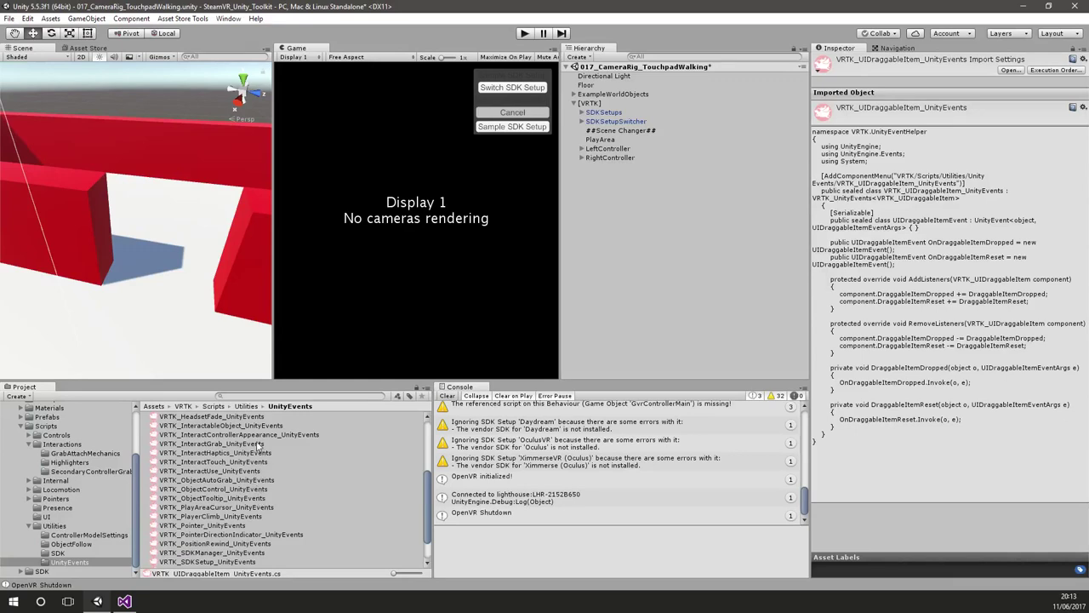
{"action": "double_click", "coordinate": [252, 444]}
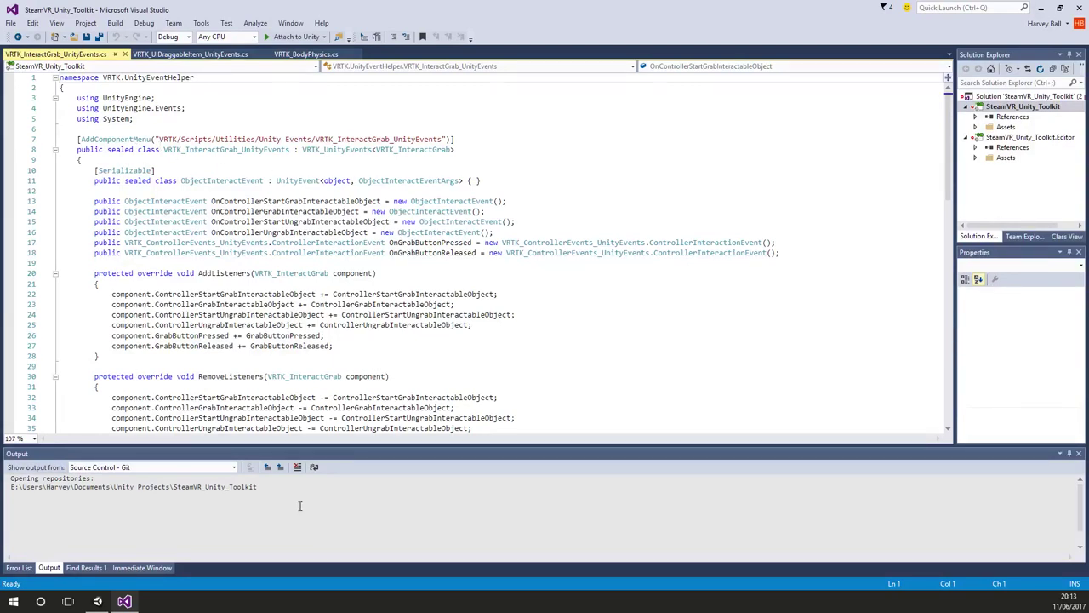
{"action": "left_click", "coordinate": [302, 203]}
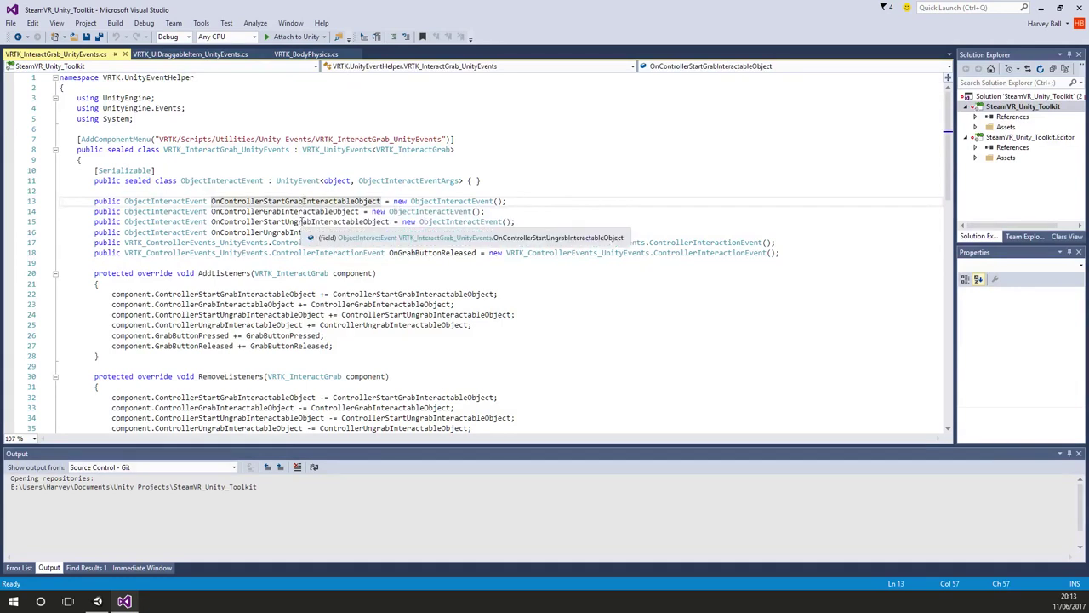
{"action": "double_click", "coordinate": [301, 223]}
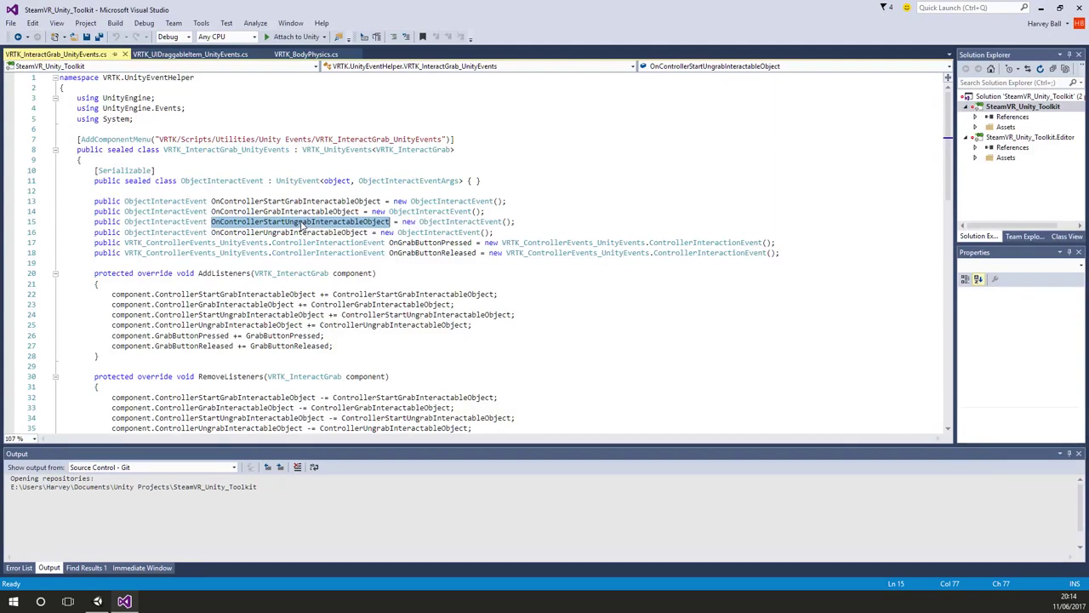
- Switch back to Unity and inspect PlayArea and the slide, warp, rotate and snap-rotate options under RightController's TouchpadControlOptions
{"action": "left_click", "coordinate": [98, 601]}
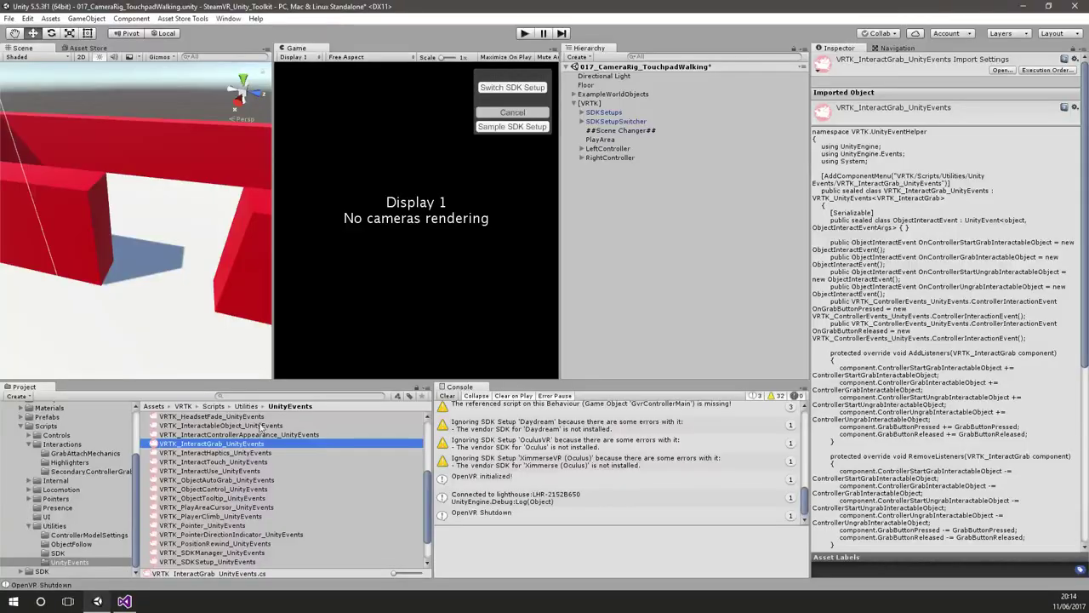
{"action": "scroll", "coordinate": [287, 523], "scroll_direction": "down", "scroll_amount": 3}
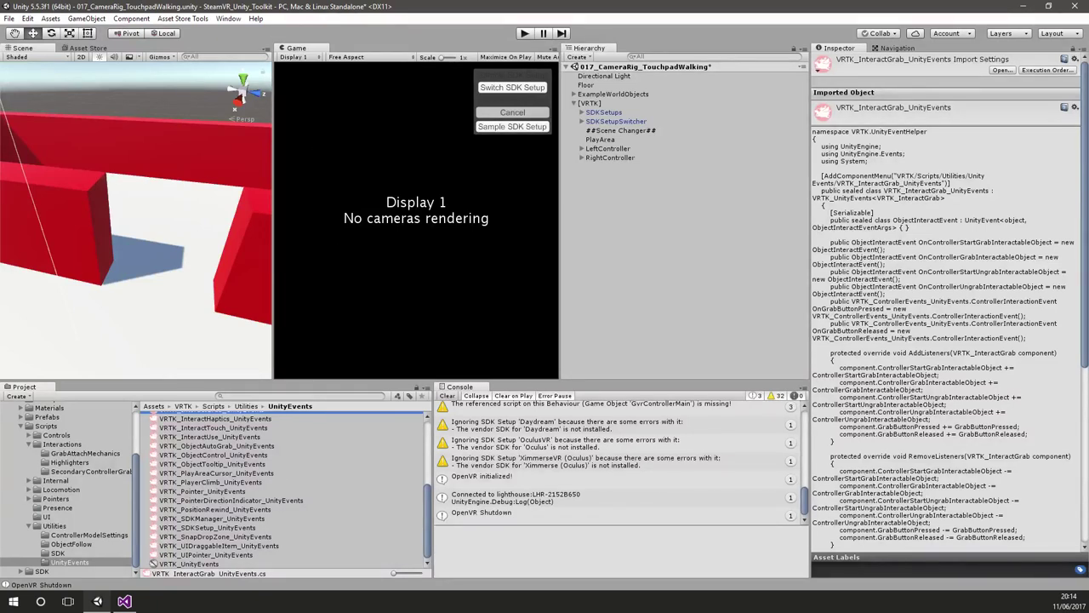
{"action": "left_click", "coordinate": [601, 140]}
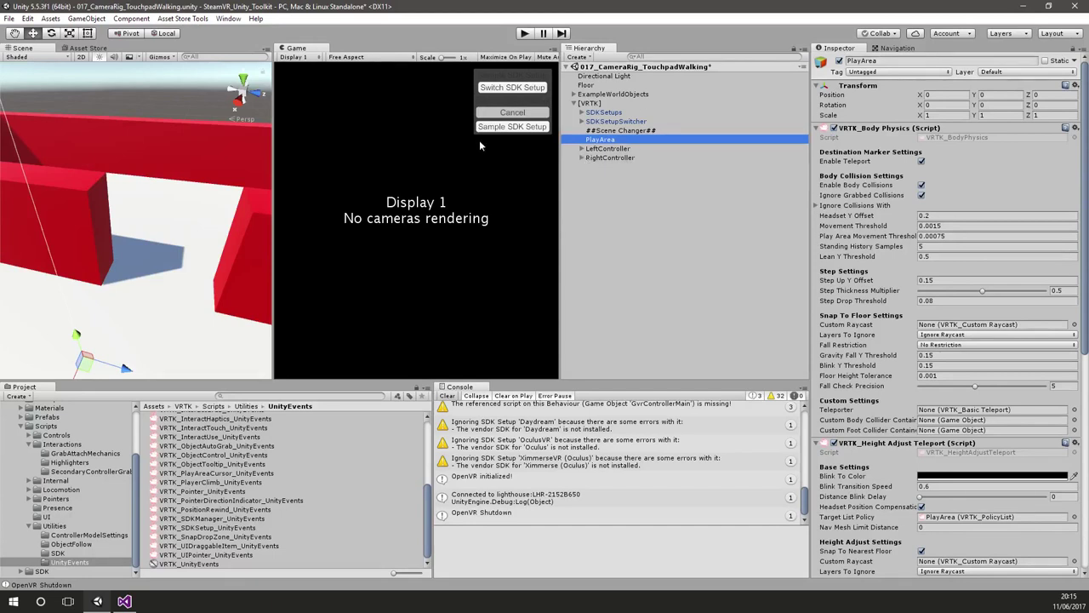
{"action": "left_click", "coordinate": [582, 157]}
{"action": "left_click", "coordinate": [591, 167]}
{"action": "left_click", "coordinate": [672, 177]}
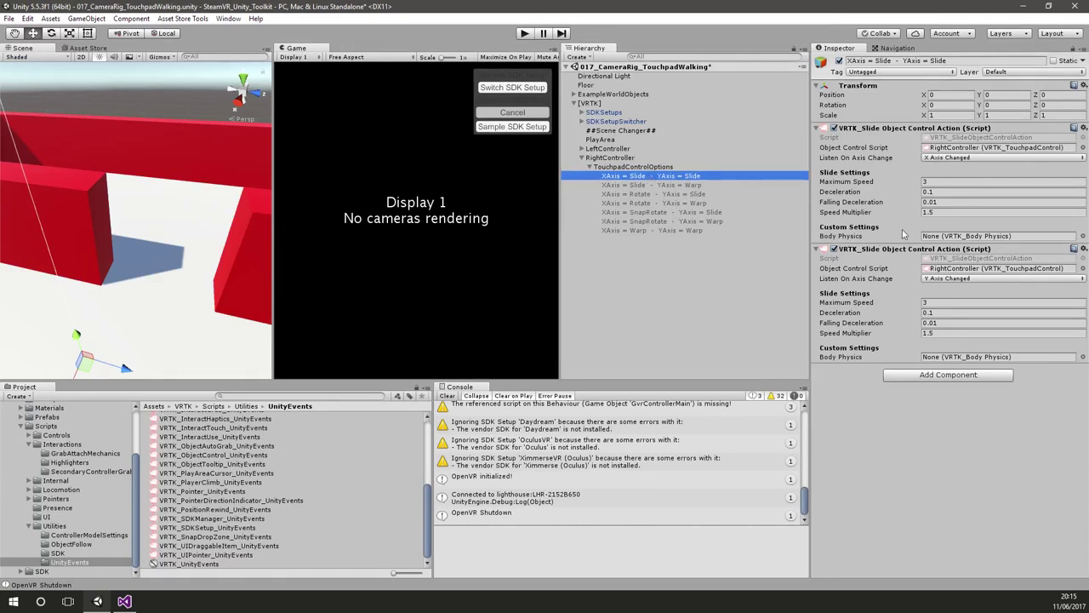
{"action": "left_click", "coordinate": [680, 185]}
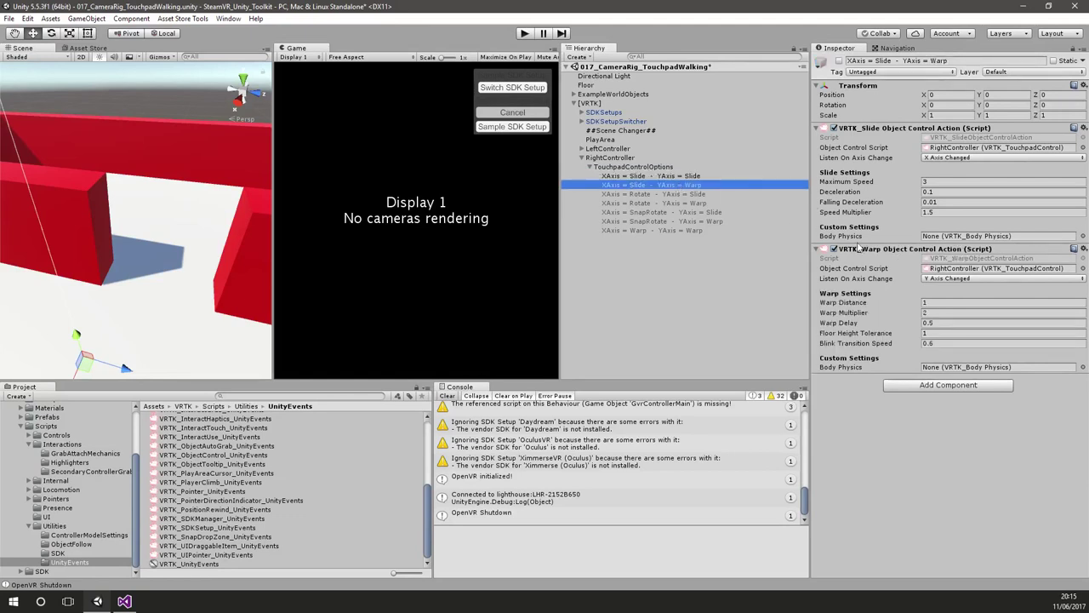
{"action": "left_click", "coordinate": [663, 195]}
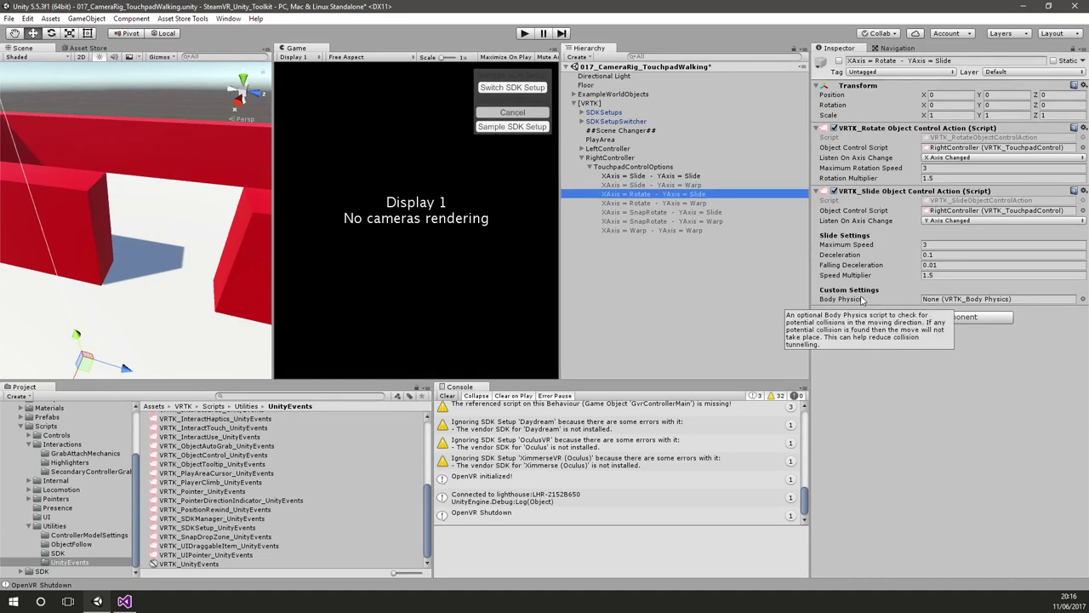
{"action": "left_click", "coordinate": [703, 213]}
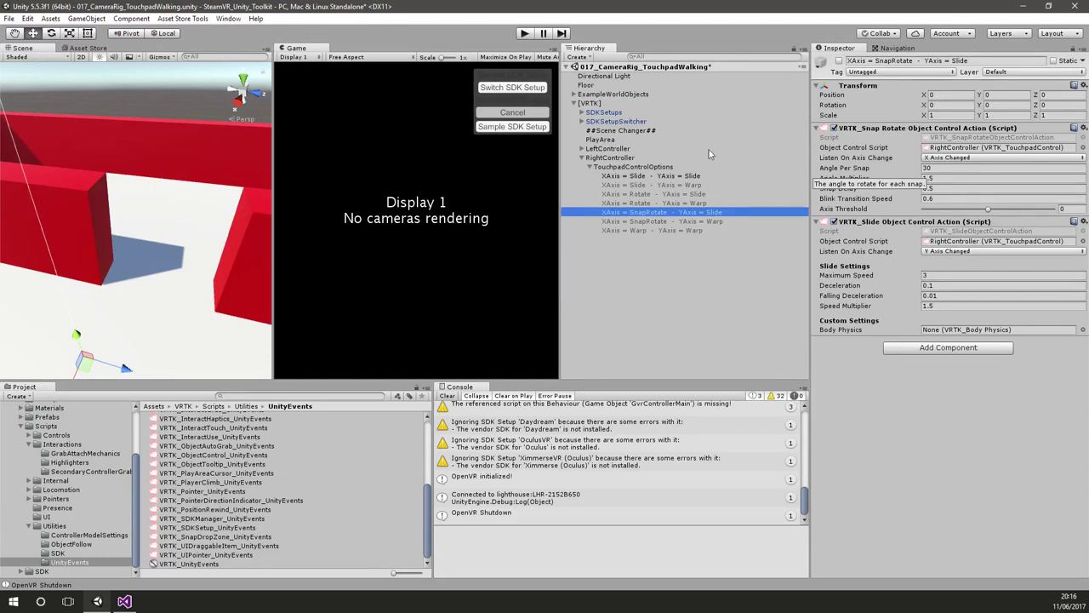
- Assign PlayArea as the Body Physics of the X-axis VRTK_Slide Object Control Action on the XAxis = Slide - YAxis = Slide object
{"action": "left_click", "coordinate": [693, 177]}
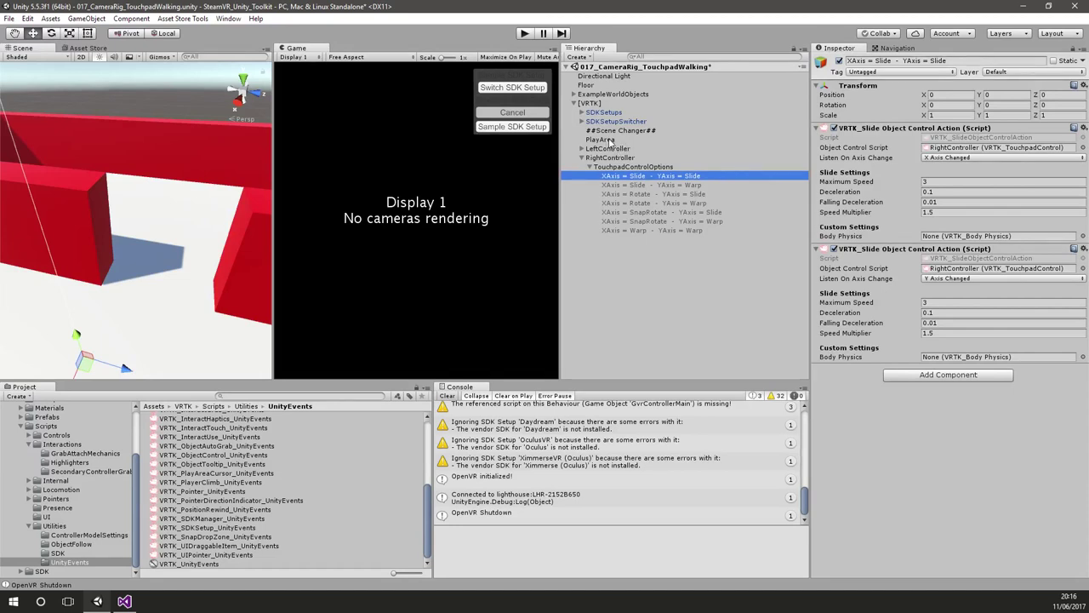
{"action": "left_click_drag", "start_coordinate": [609, 141], "coordinate": [955, 241]}
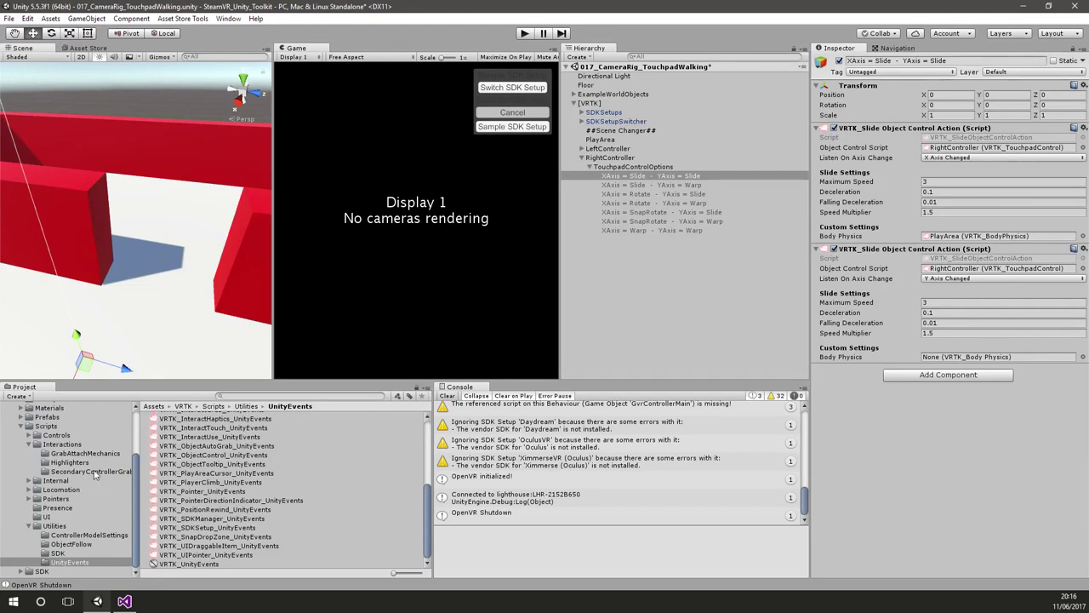
- Open the 042_CameraRig_MoveInPlace scene from the VRTK Examples folder, discarding the changes to the current scene
{"action": "scroll", "coordinate": [95, 472], "scroll_direction": "up", "scroll_amount": 4}
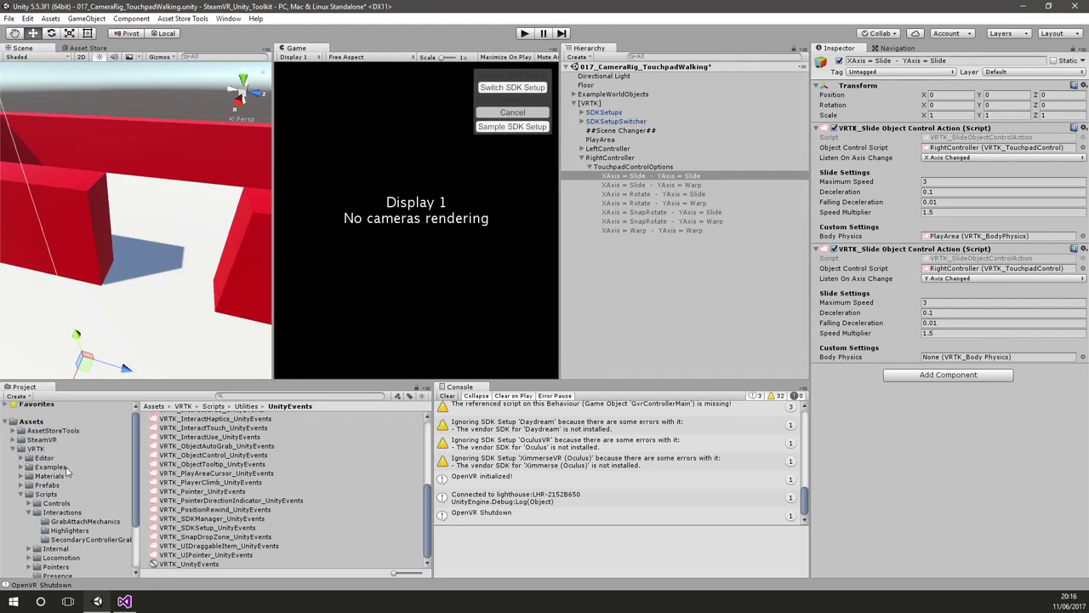
{"action": "left_click", "coordinate": [64, 471]}
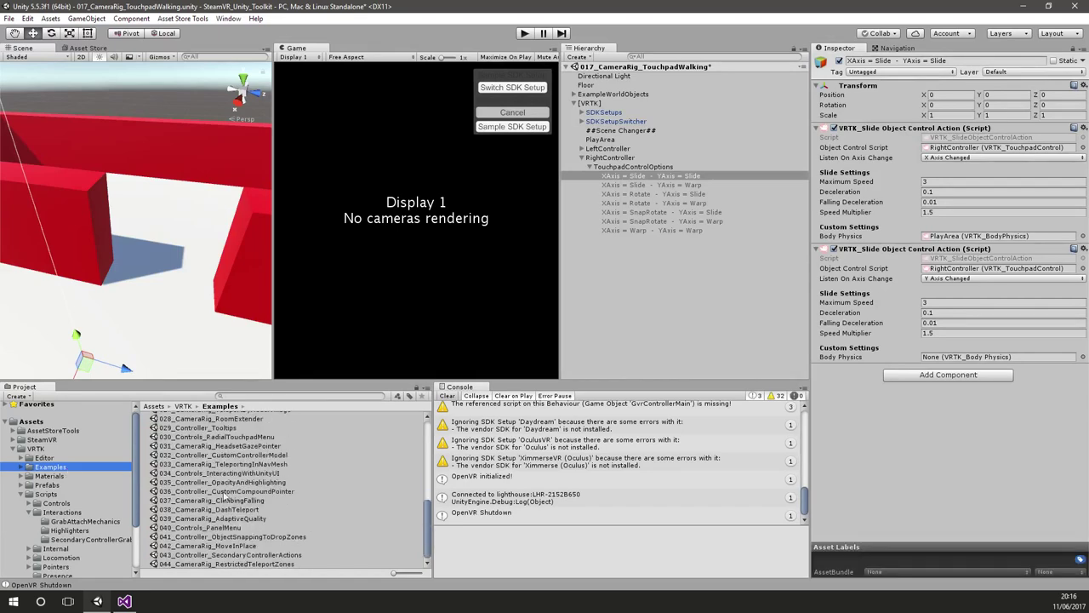
{"action": "double_click", "coordinate": [255, 547]}
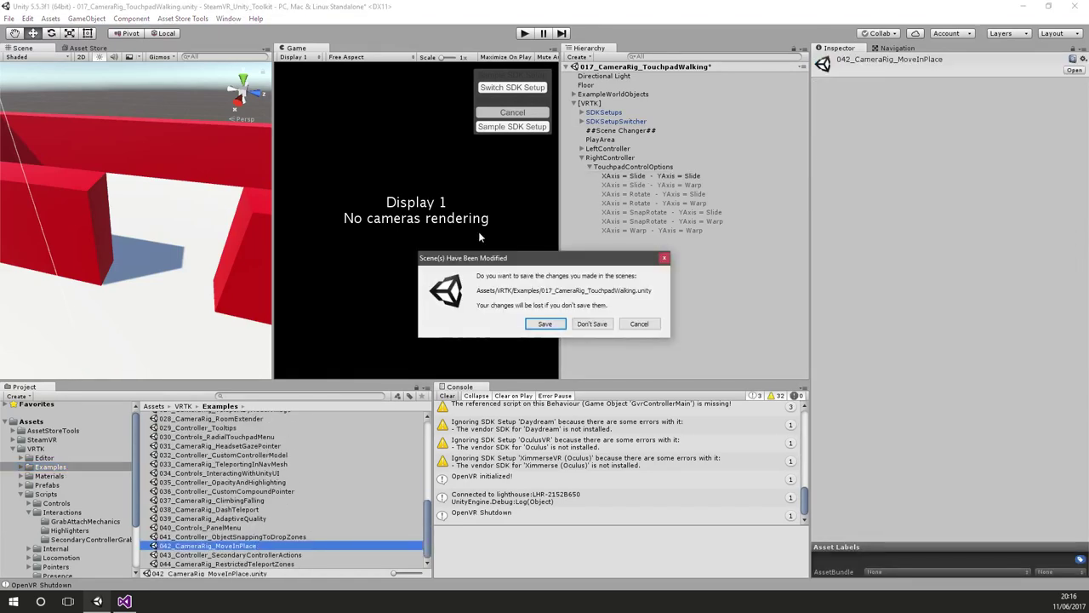
{"action": "left_click", "coordinate": [589, 326]}
- Select PlayArea under [VRTK] and inspect its components down to the VRTK_Move In Place settings
{"action": "left_click", "coordinate": [575, 103]}
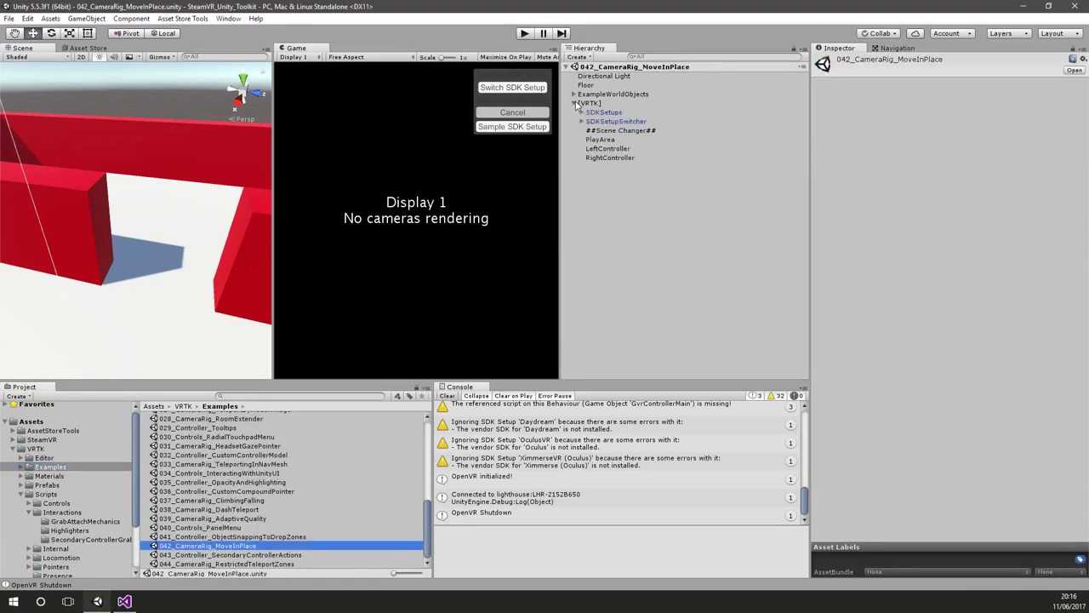
{"action": "left_click", "coordinate": [604, 139]}
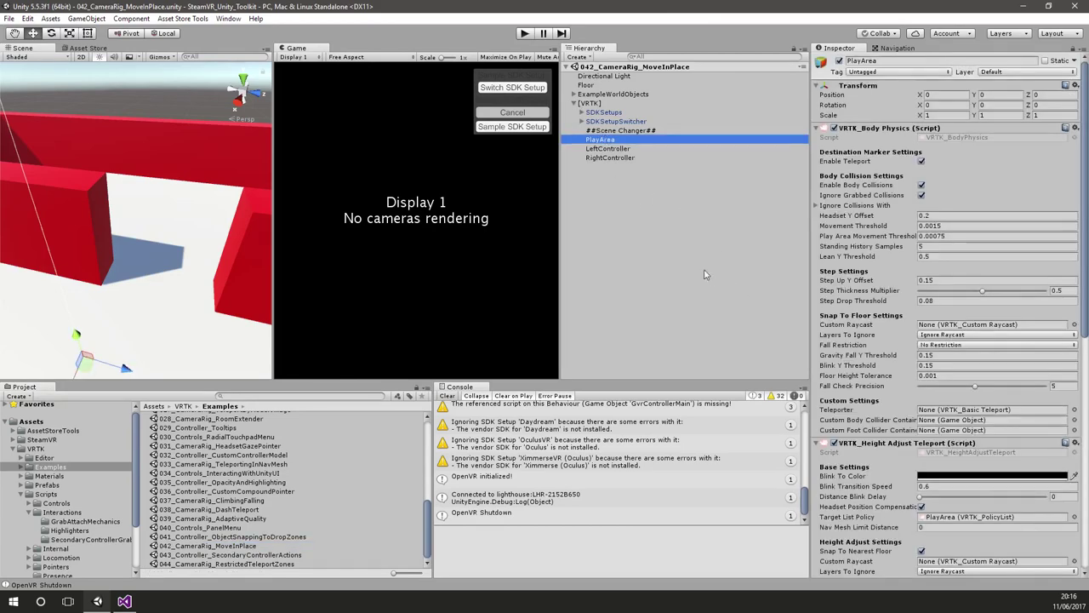
{"action": "scroll", "coordinate": [888, 229], "scroll_direction": "down", "scroll_amount": 10}
{"action": "scroll", "coordinate": [878, 298], "scroll_direction": "down", "scroll_amount": 4}
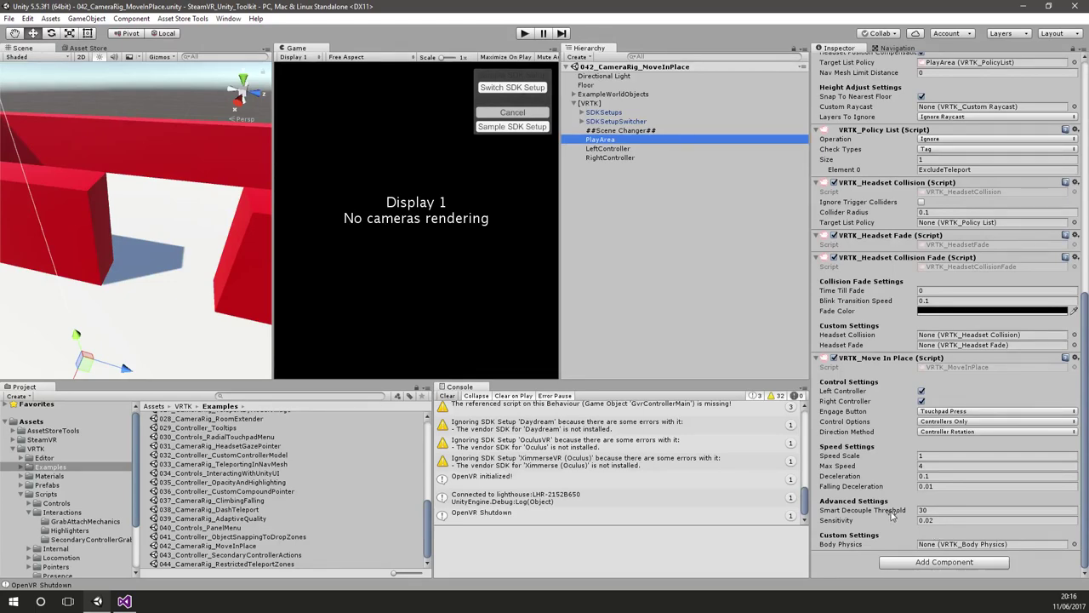
- Collapse PlayArea's Height Adjust Teleport, Policy List, Headset Collision, Headset Fade and Headset Collision Fade components
{"action": "scroll", "coordinate": [892, 514], "scroll_direction": "up", "scroll_amount": 10}
{"action": "left_click", "coordinate": [885, 128]}
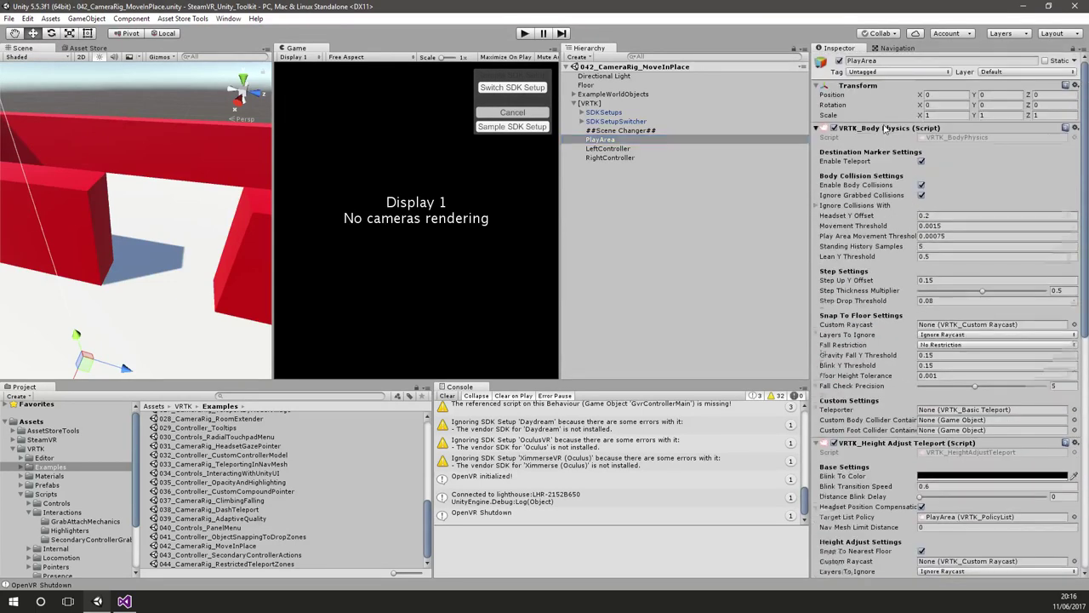
{"action": "left_click", "coordinate": [872, 443]}
{"action": "left_click", "coordinate": [878, 454]}
{"action": "left_click", "coordinate": [884, 464]}
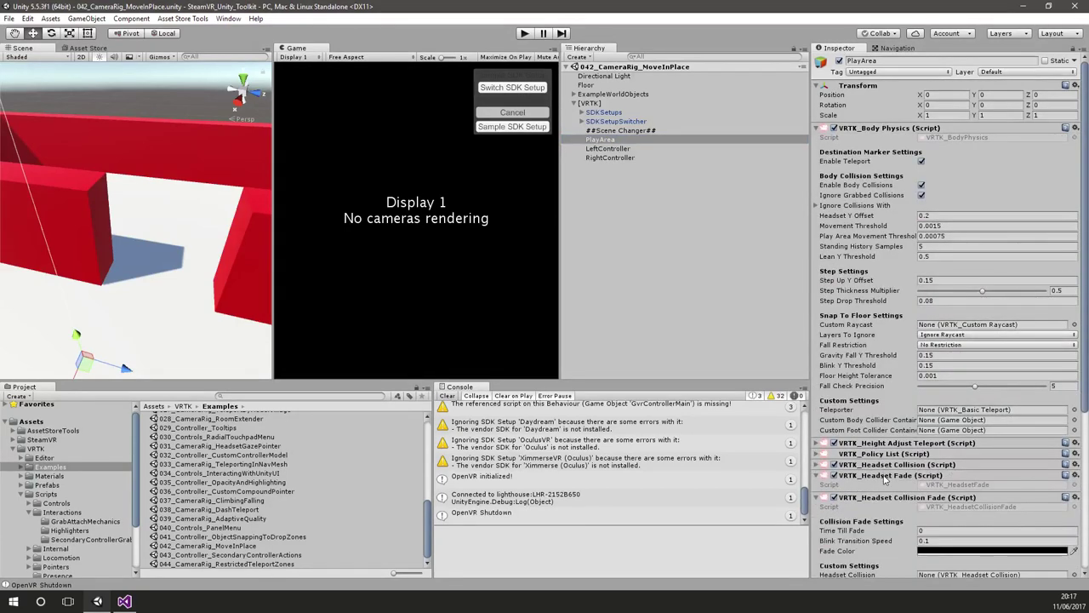
{"action": "left_click", "coordinate": [887, 475]}
{"action": "left_click", "coordinate": [891, 486]}
- Assign PlayArea's VRTK_BodyPhysics component as the Body Physics of its VRTK_Move In Place script
{"action": "scroll", "coordinate": [915, 426], "scroll_direction": "down", "scroll_amount": 3}
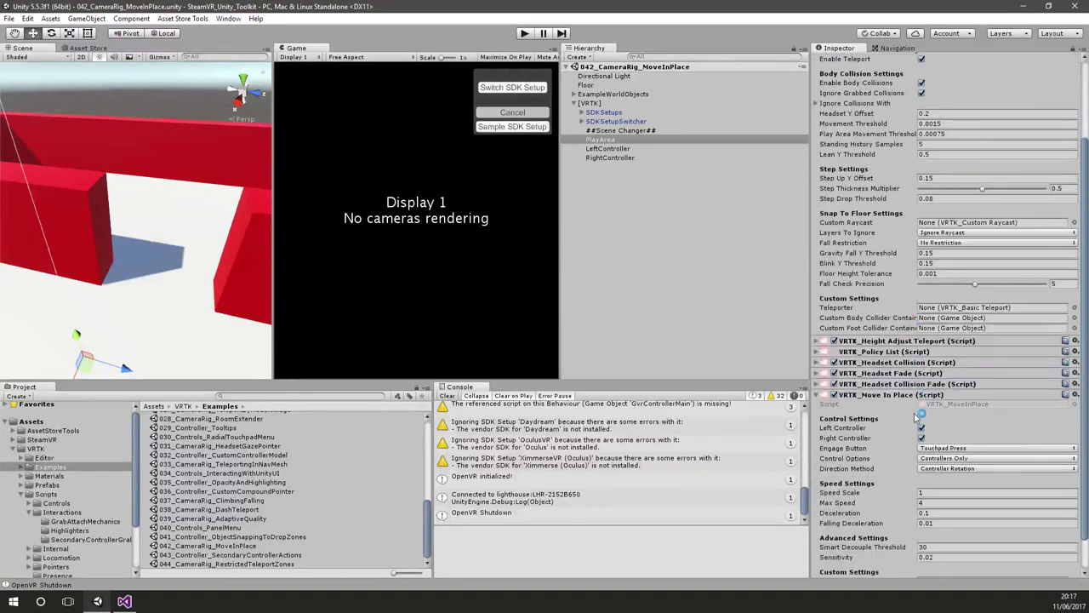
{"action": "scroll", "coordinate": [917, 417], "scroll_direction": "up", "scroll_amount": 3}
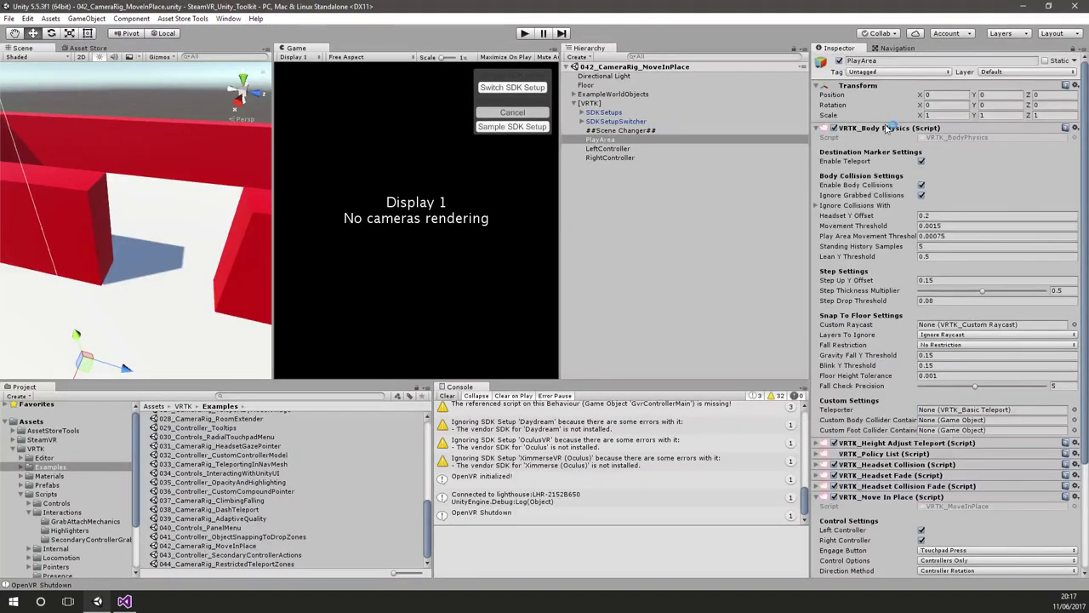
{"action": "scroll", "coordinate": [918, 519], "scroll_direction": "down", "scroll_amount": 5}
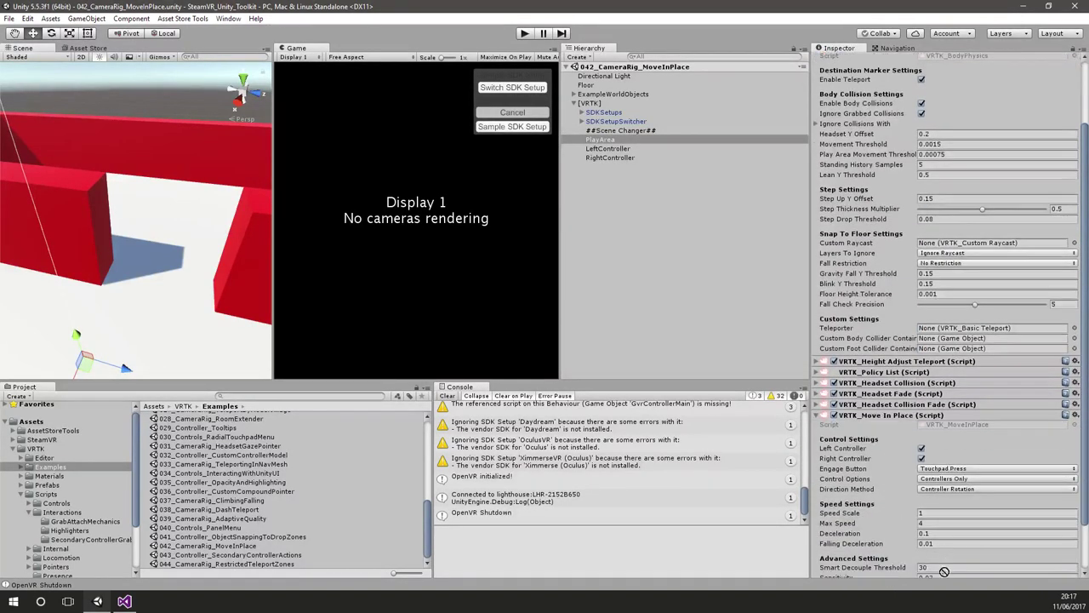
{"action": "mouse_move", "coordinate": [919, 520]}
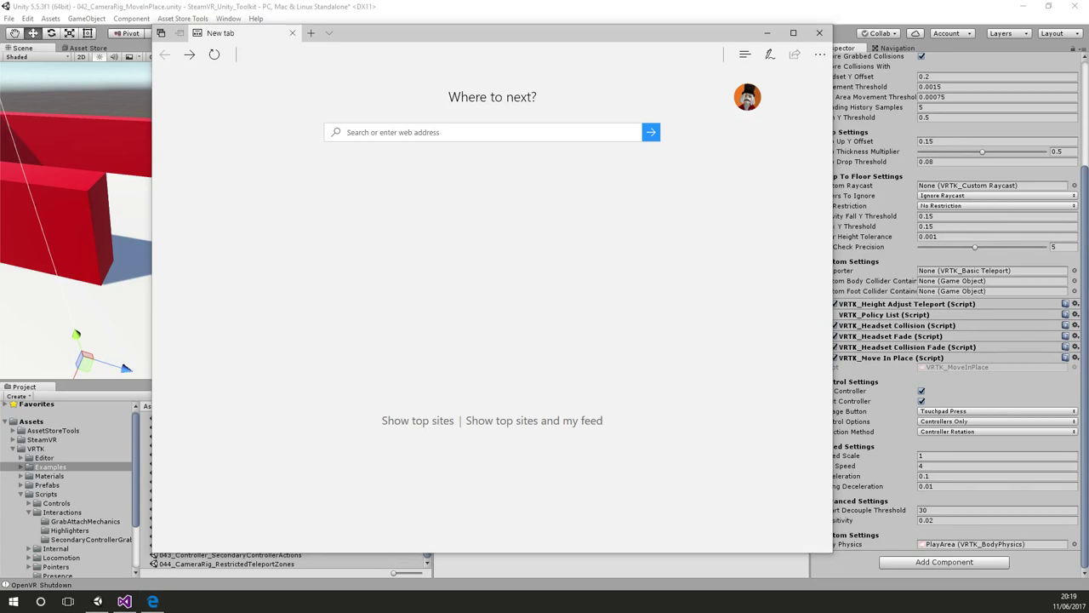
- Open the repository page github.com/thestonefox/VRTK in the Edge browser
{"action": "left_click", "coordinate": [266, 56]}
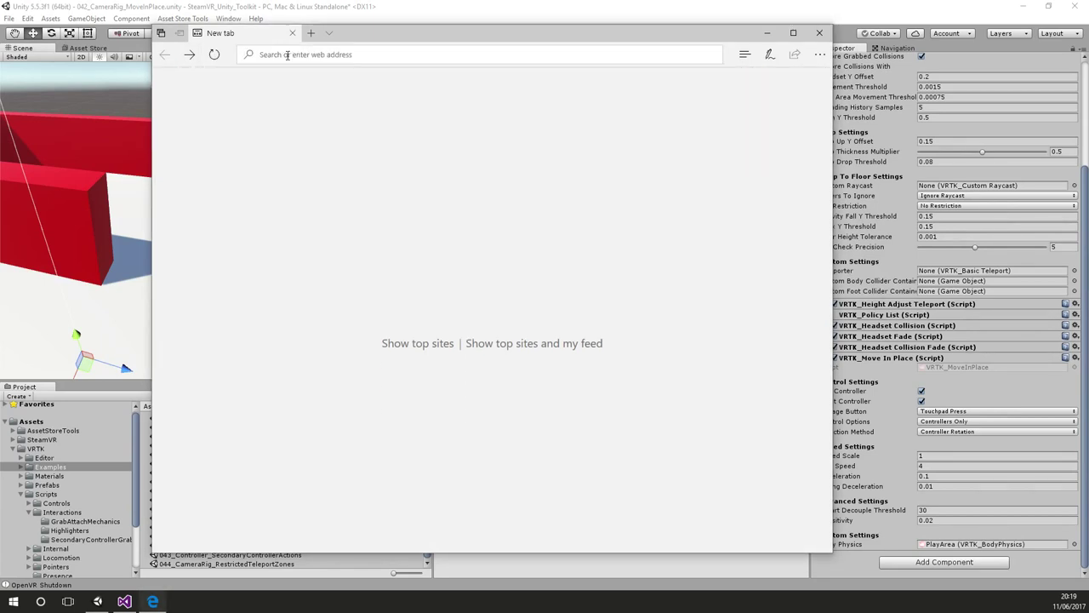
{"action": "type", "text": "github.com/thestonefox/VRTK"}
{"action": "key", "text": "Return"}
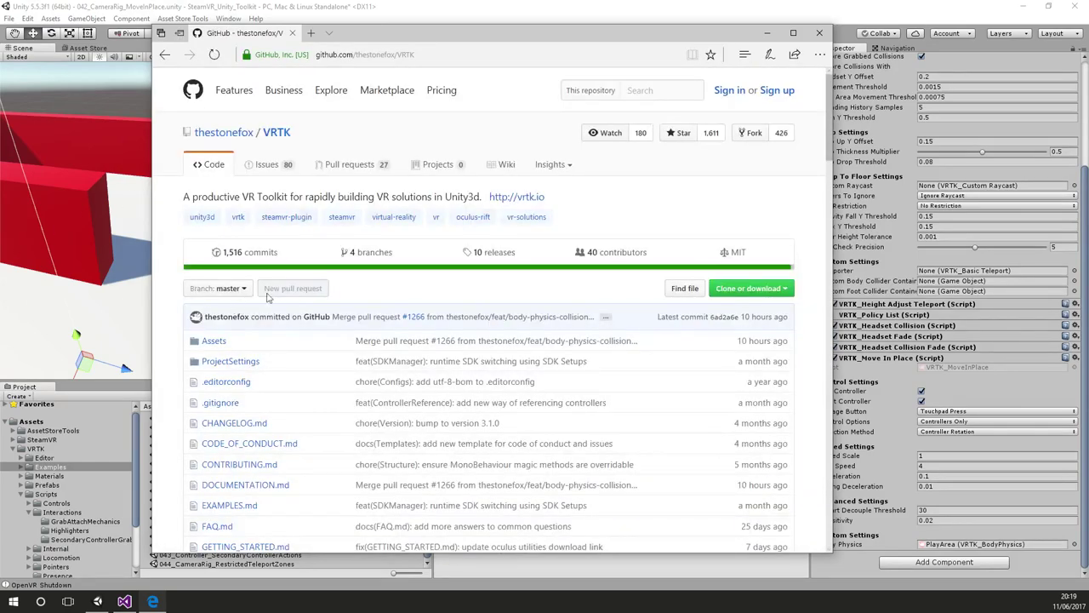
- Browse the repository's open issues to the second page and open "Provide a set of default animated hand models"
{"action": "left_click", "coordinate": [266, 164]}
{"action": "scroll", "coordinate": [382, 290], "scroll_direction": "down", "scroll_amount": 10}
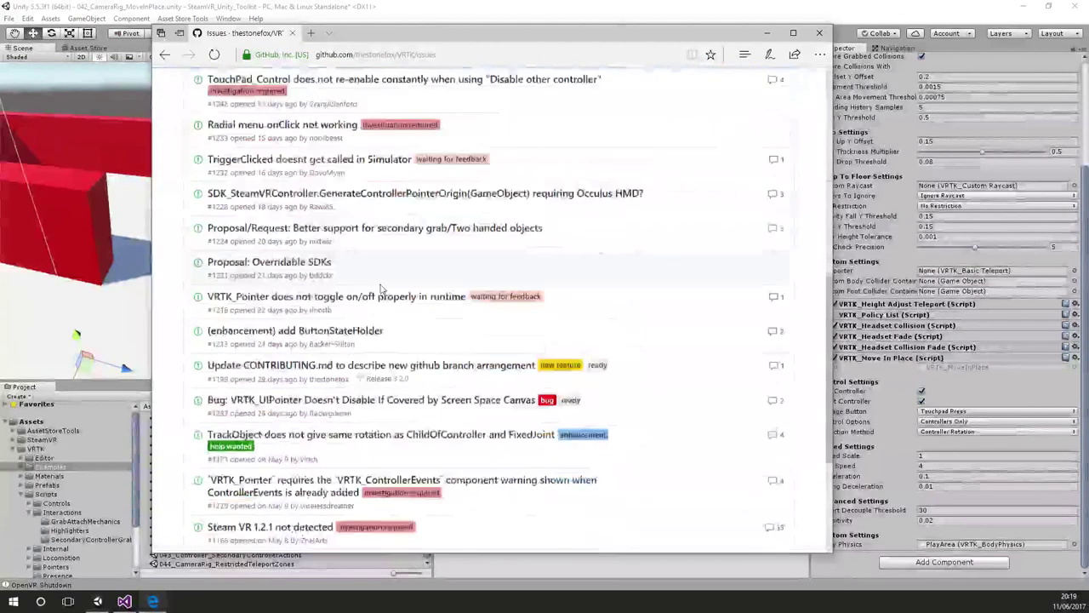
{"action": "scroll", "coordinate": [380, 290], "scroll_direction": "down", "scroll_amount": 5}
{"action": "left_click", "coordinate": [481, 431]}
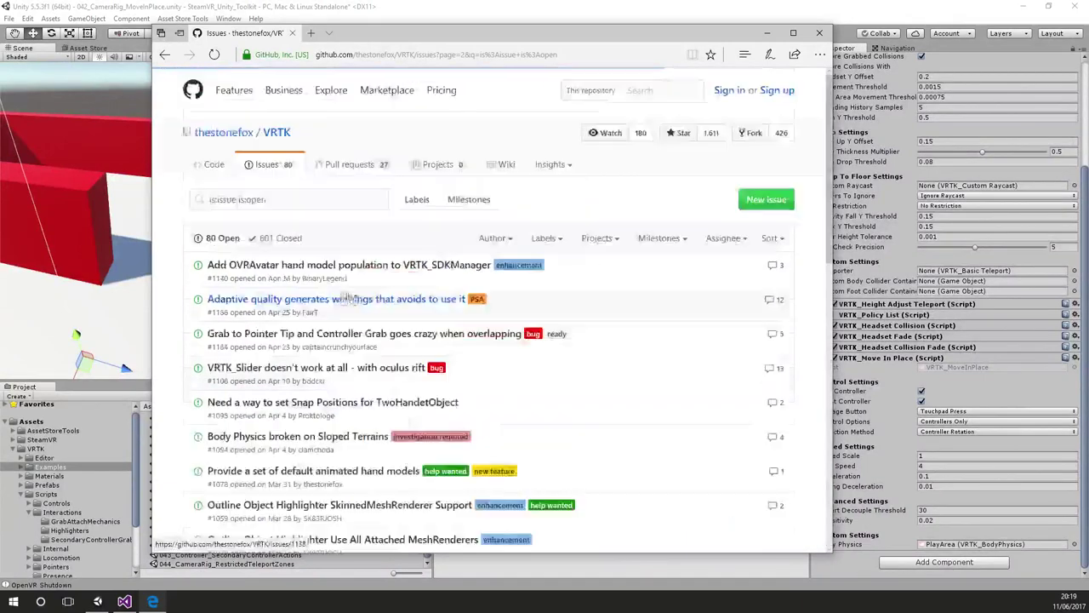
{"action": "scroll", "coordinate": [374, 315], "scroll_direction": "down", "scroll_amount": 3}
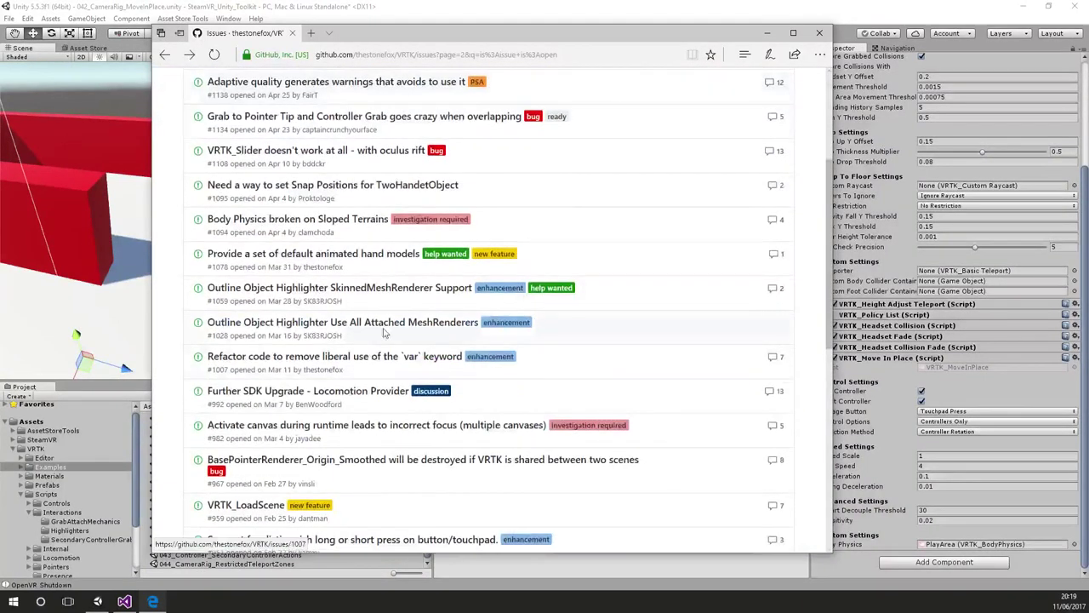
{"action": "left_click", "coordinate": [361, 253]}
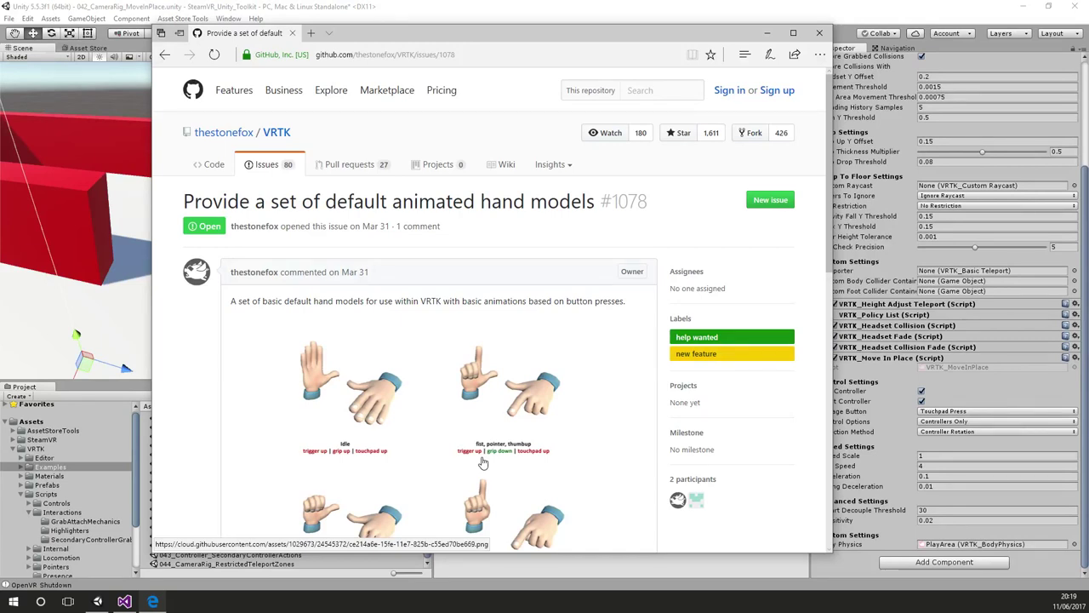
- Switch back to Unity and open the 032_Controller_CustomControllerModel example scene without saving the current scene
{"action": "key", "text": "alt+Tab"}
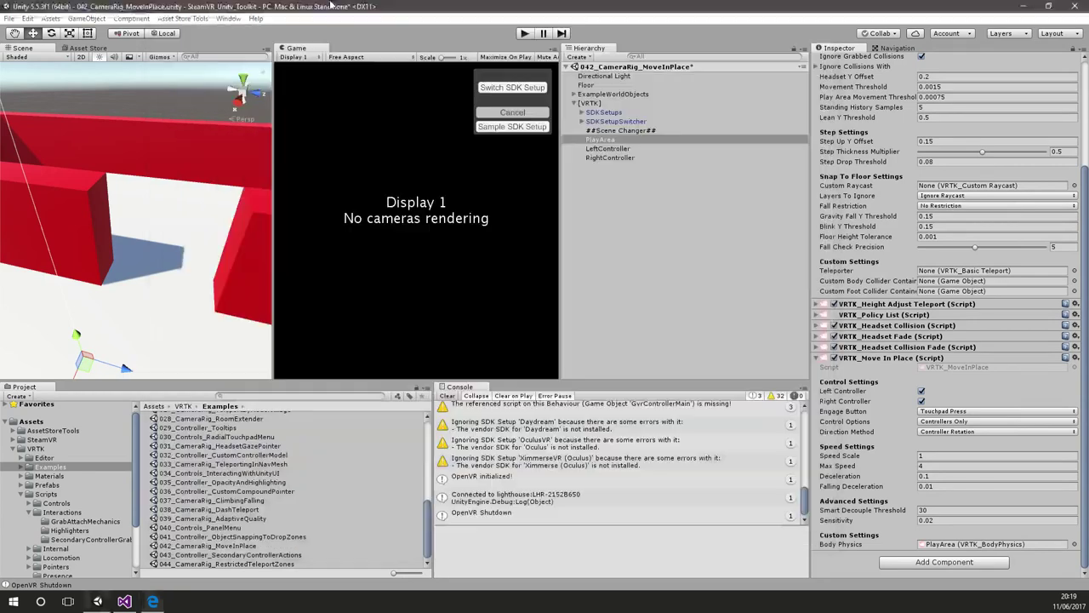
{"action": "left_click", "coordinate": [278, 491]}
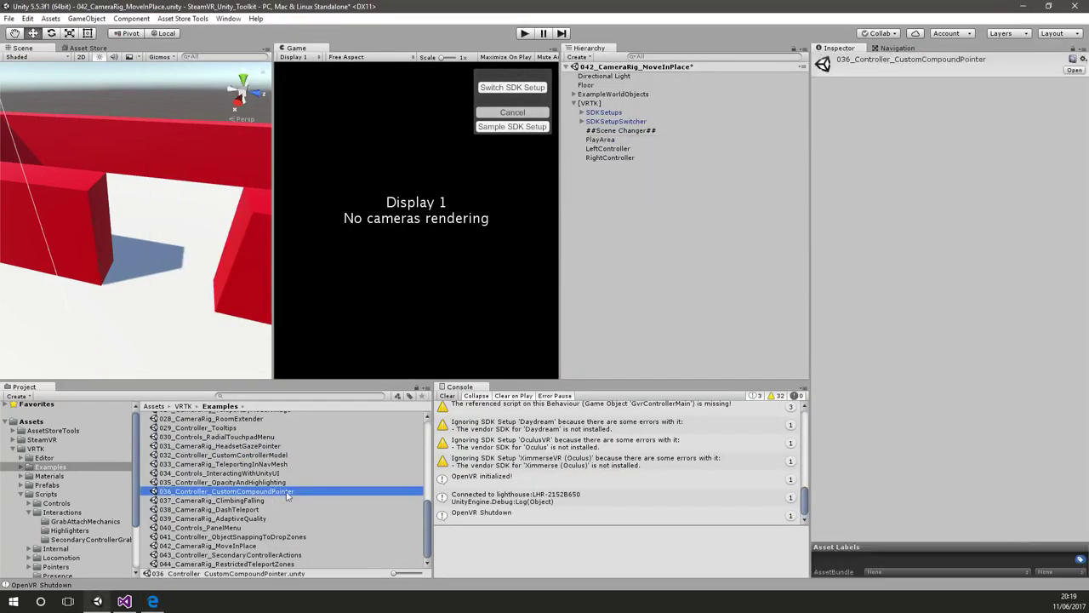
{"action": "left_click", "coordinate": [286, 457]}
{"action": "double_click", "coordinate": [286, 460]}
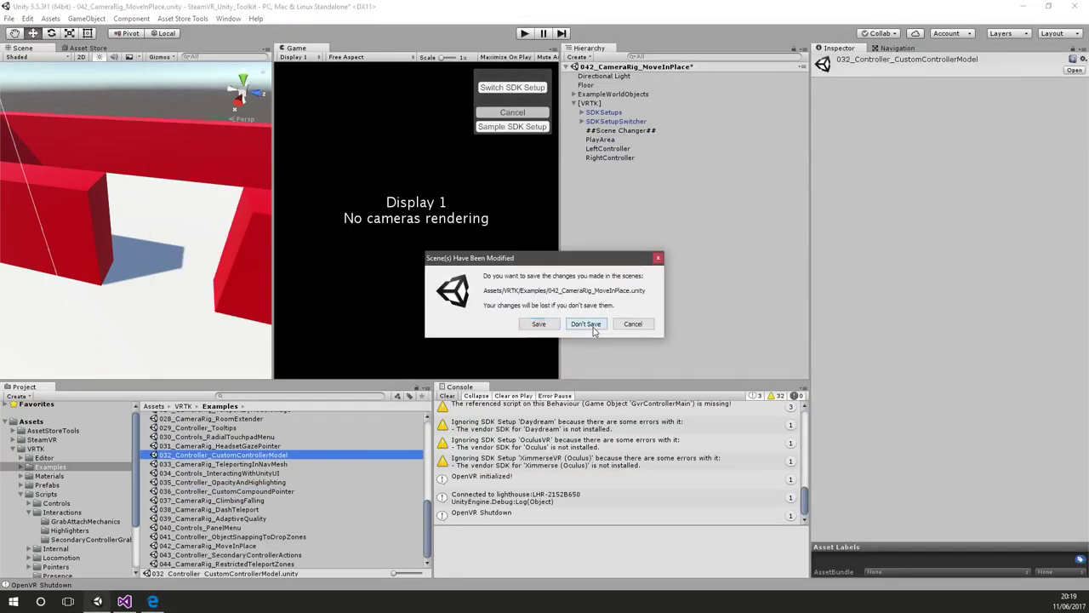
{"action": "left_click", "coordinate": [587, 324]}
- Run the 032_Controller_CustomControllerModel scene to view the custom controller hand models, and stop playback
{"action": "scroll", "coordinate": [112, 280], "scroll_direction": "up", "scroll_amount": 6}
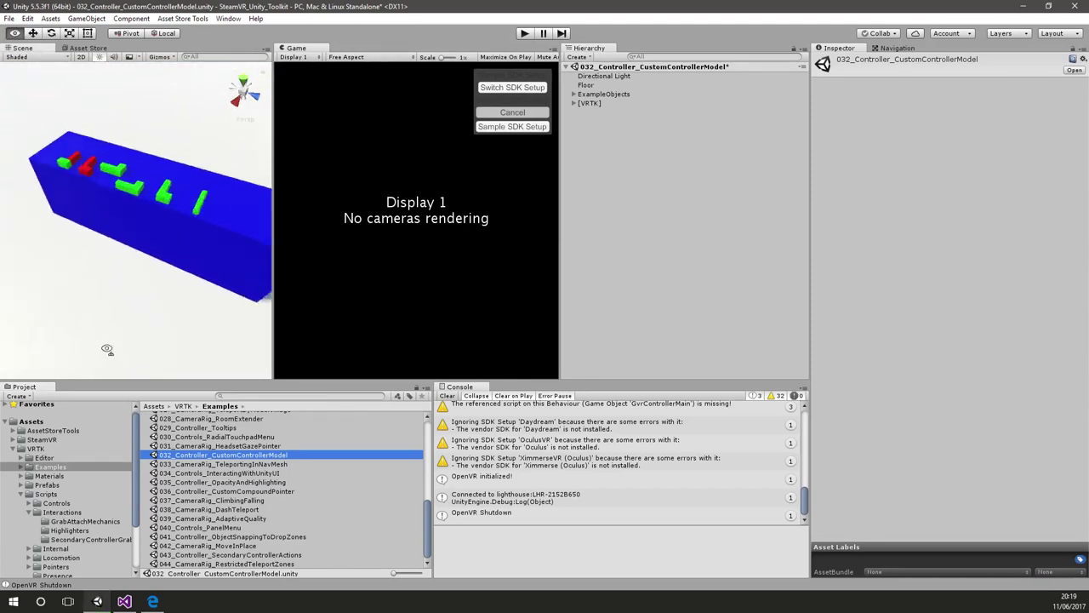
{"action": "left_click", "coordinate": [525, 33]}
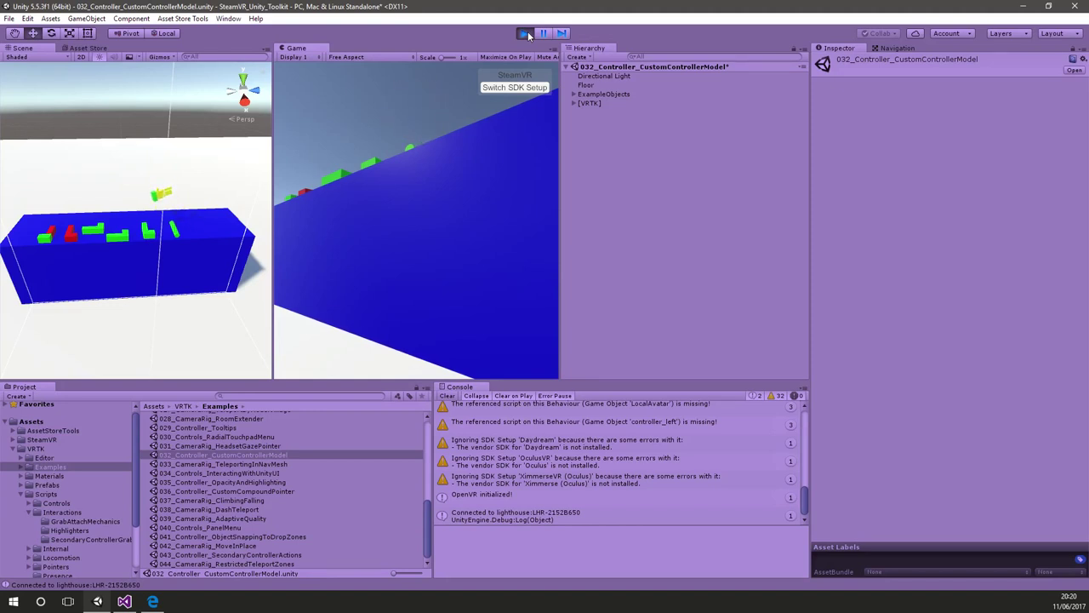
{"action": "left_click", "coordinate": [526, 34]}
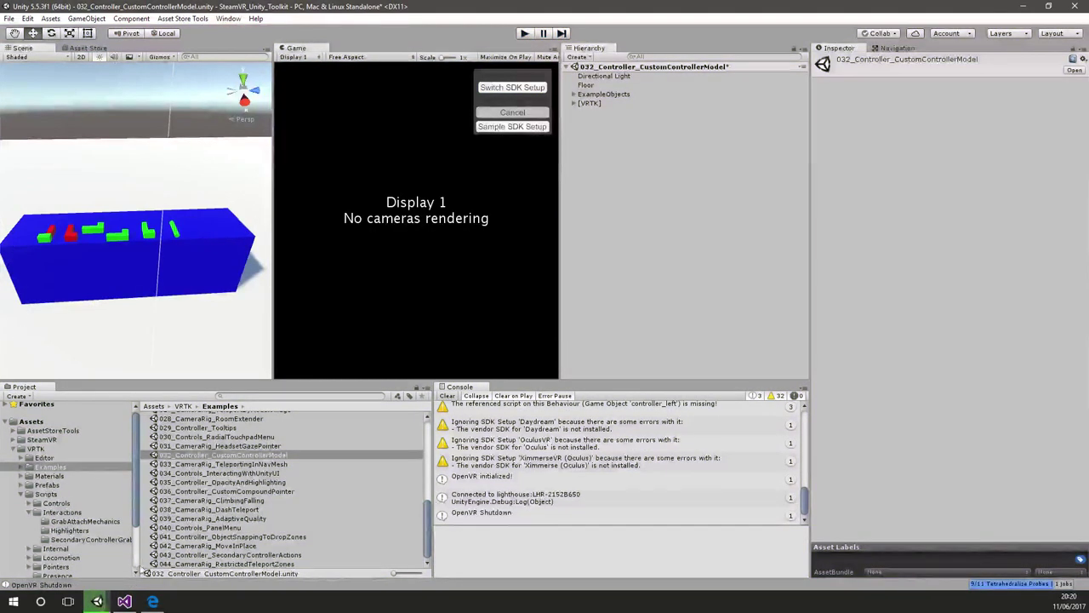
- Switch to Edge and examine the hand poses and their trigger, grip and touchpad combinations in the animated hand models issue
{"action": "key", "text": "alt+Tab"}
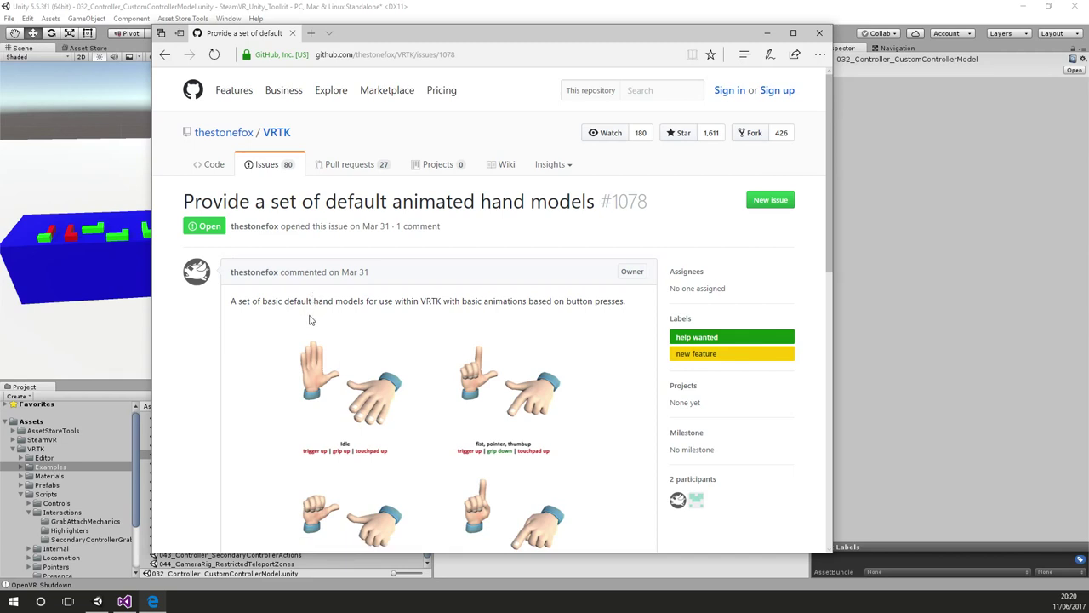
{"action": "scroll", "coordinate": [287, 321], "scroll_direction": "down", "scroll_amount": 2}
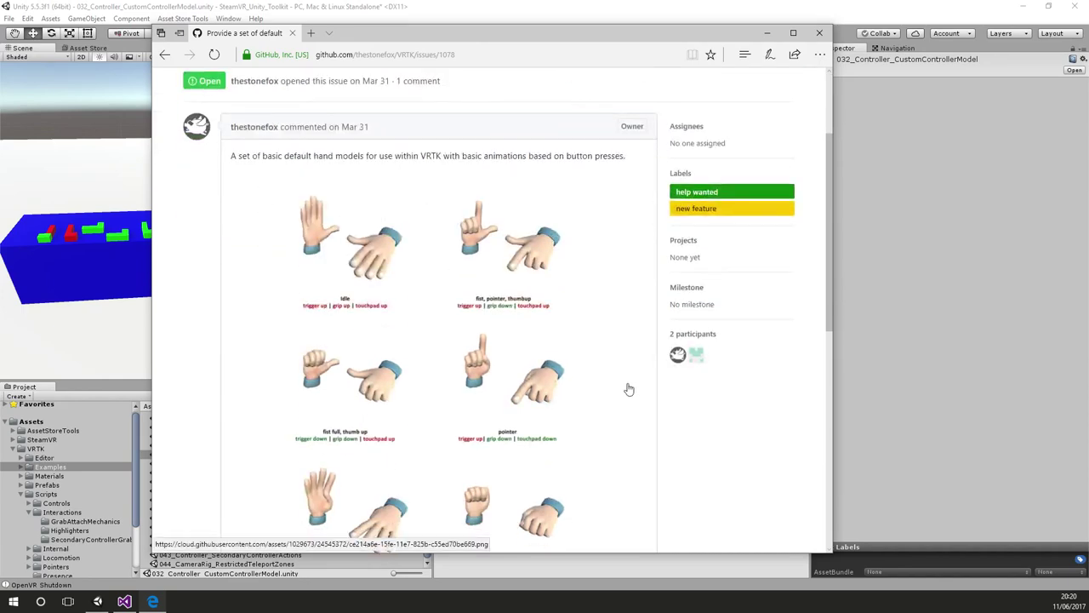
{"action": "scroll", "coordinate": [361, 256], "scroll_direction": "down", "scroll_amount": 1}
{"action": "scroll", "coordinate": [366, 289], "scroll_direction": "up", "scroll_amount": 1}
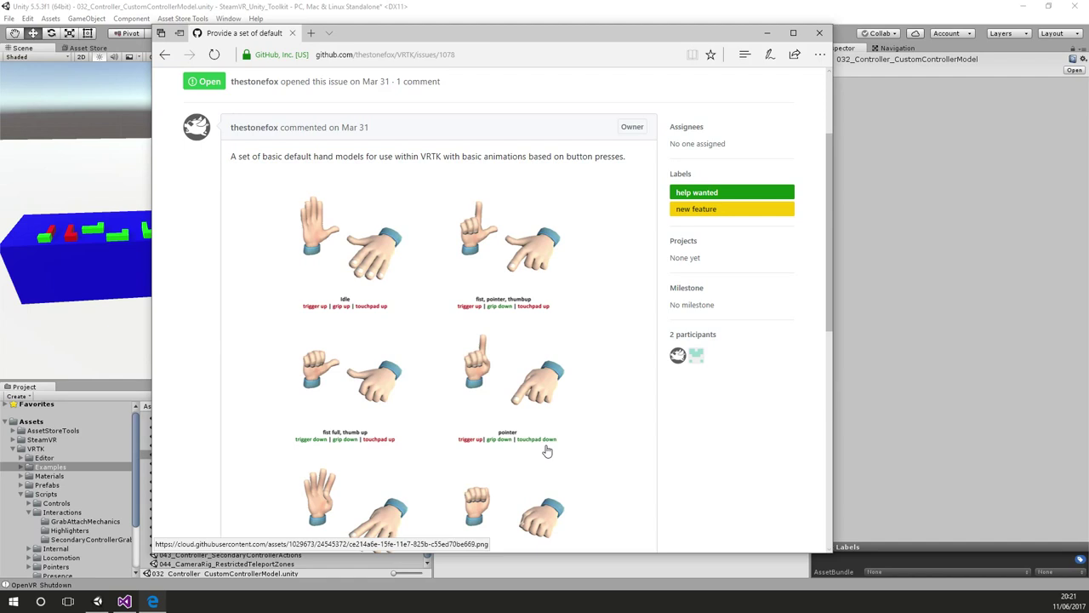
{"action": "scroll", "coordinate": [548, 451], "scroll_direction": "down", "scroll_amount": 3}
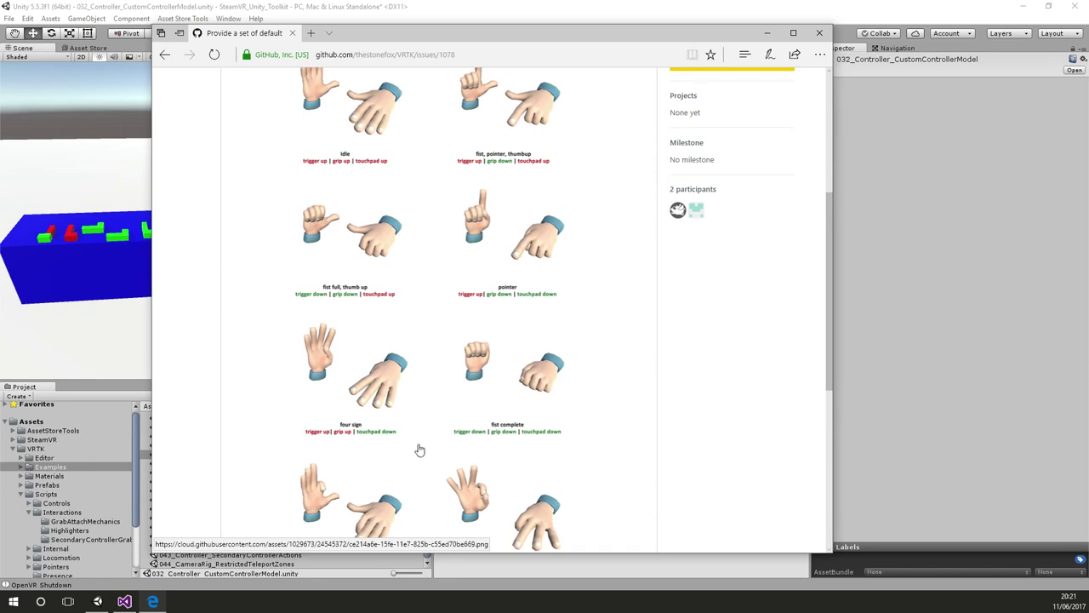
{"action": "scroll", "coordinate": [420, 450], "scroll_direction": "down", "scroll_amount": 3}
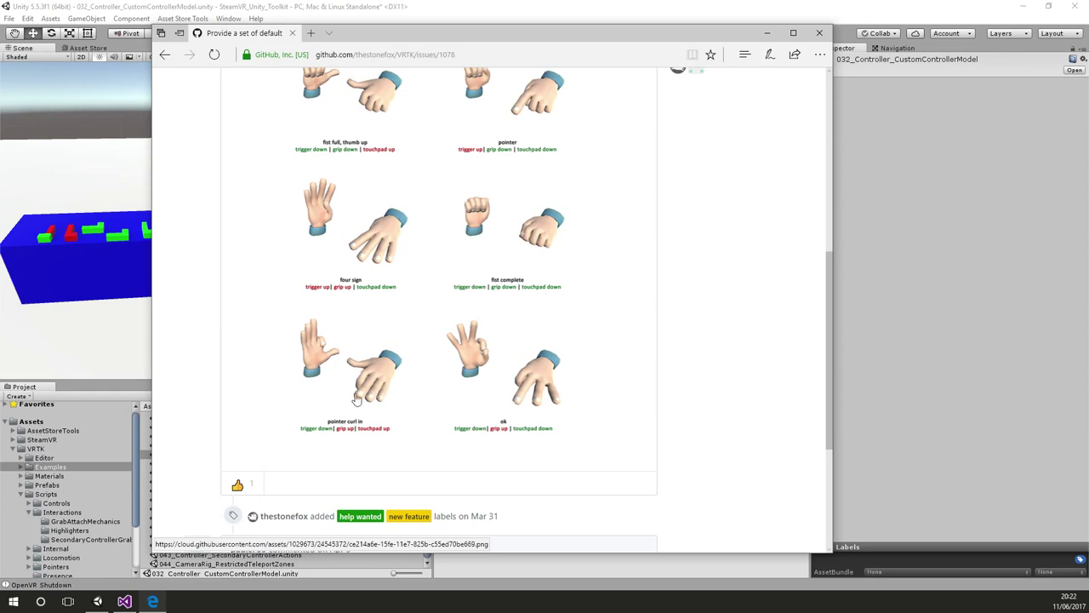
{"action": "scroll", "coordinate": [425, 383], "scroll_direction": "up", "scroll_amount": 5}
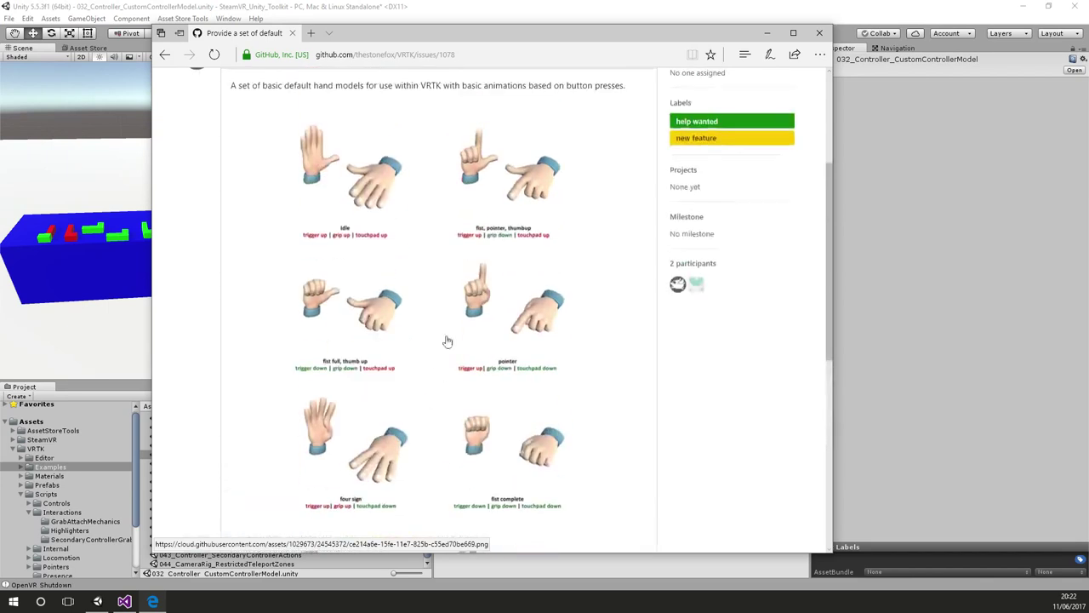
{"action": "scroll", "coordinate": [438, 476], "scroll_direction": "down", "scroll_amount": 5}
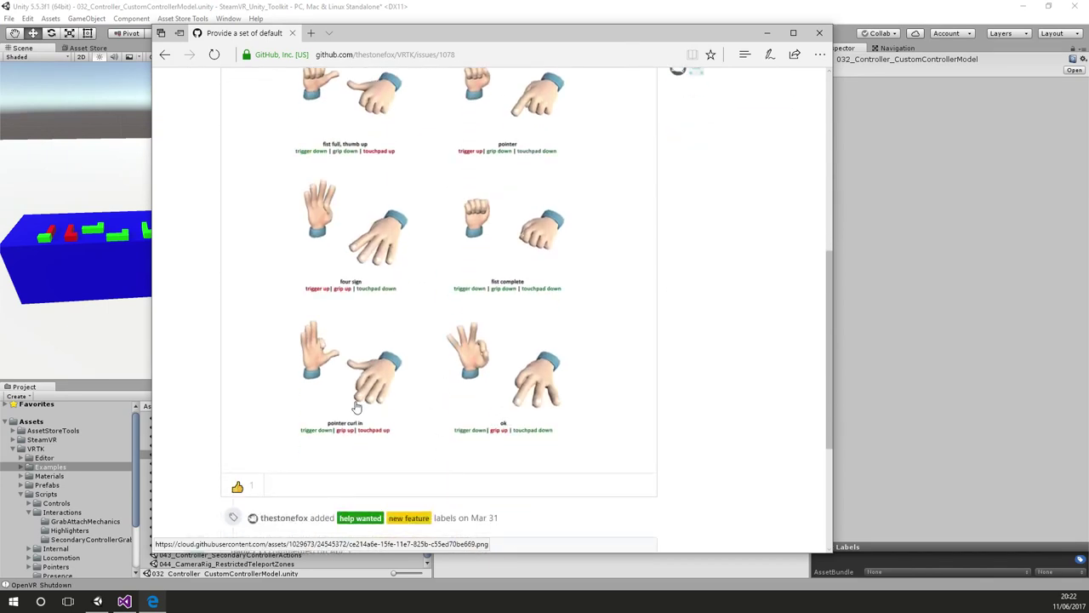
{"action": "scroll", "coordinate": [357, 407], "scroll_direction": "up", "scroll_amount": 2}
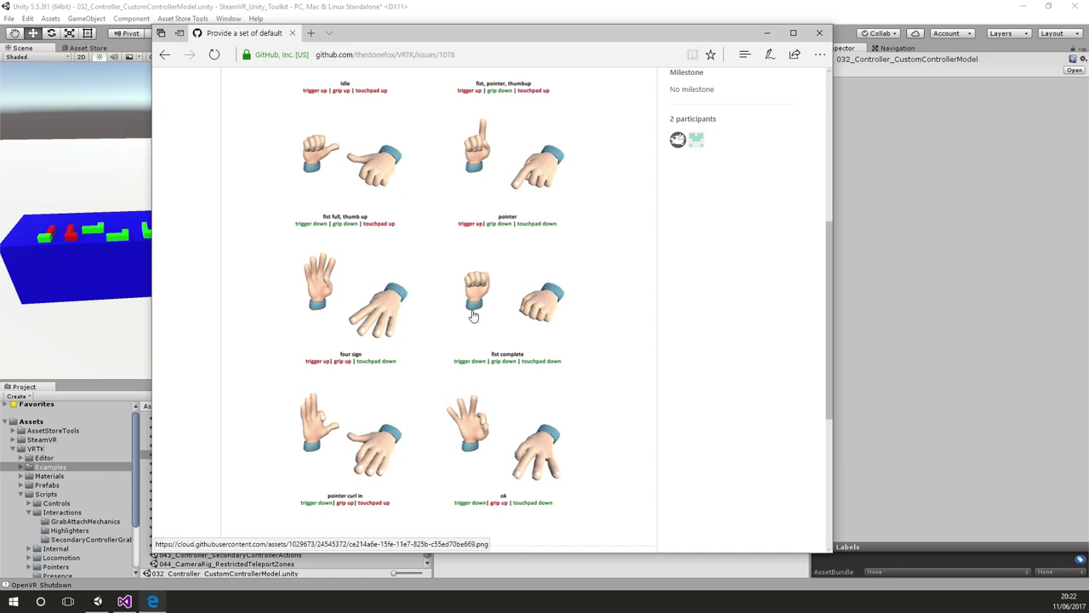
{"action": "scroll", "coordinate": [375, 230], "scroll_direction": "up", "scroll_amount": 5}
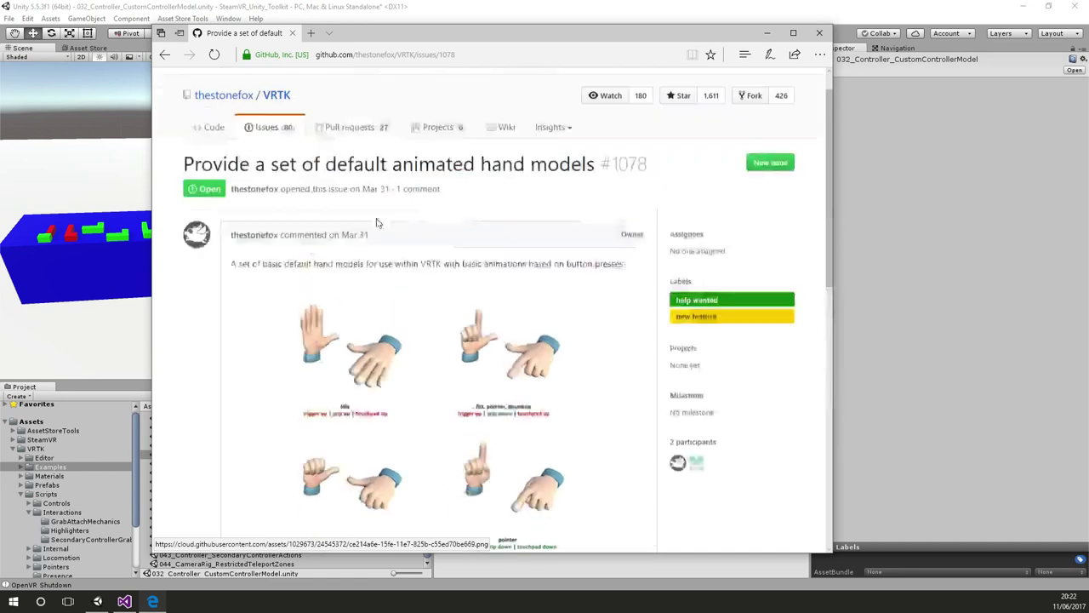
{"action": "scroll", "coordinate": [372, 249], "scroll_direction": "down", "scroll_amount": 3}
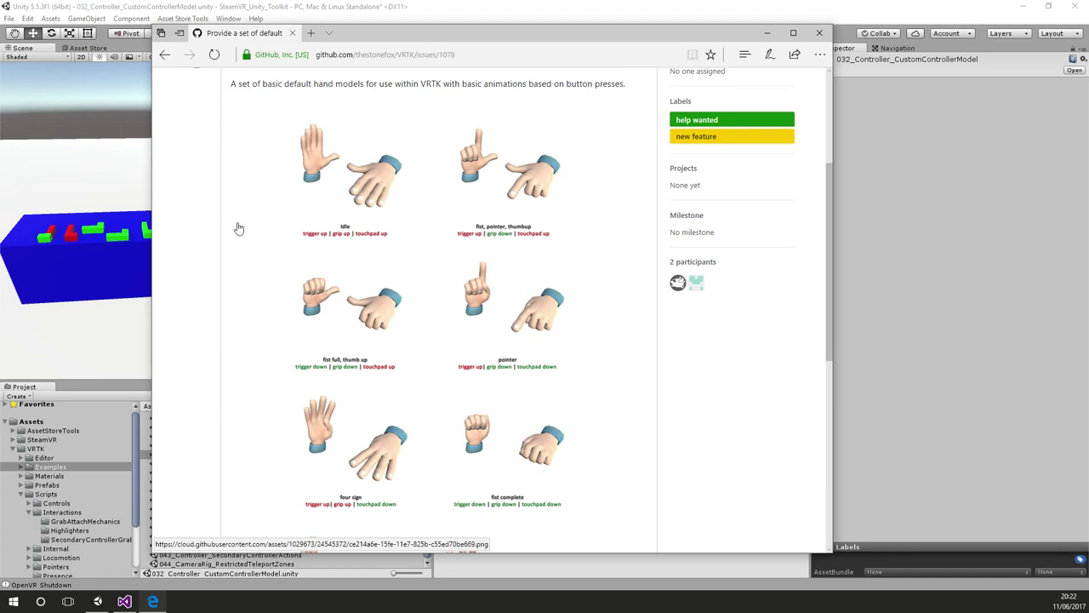
{"action": "scroll", "coordinate": [230, 246], "scroll_direction": "up", "scroll_amount": 3}
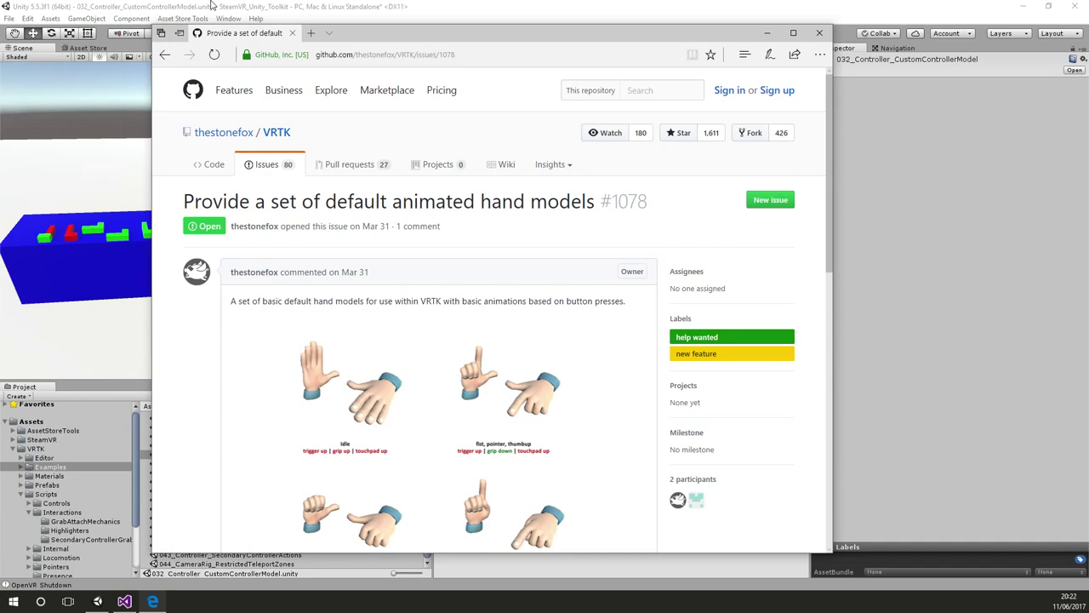
- Return to the repository's open issues list and skim the most recent issues
{"action": "left_click", "coordinate": [284, 170]}
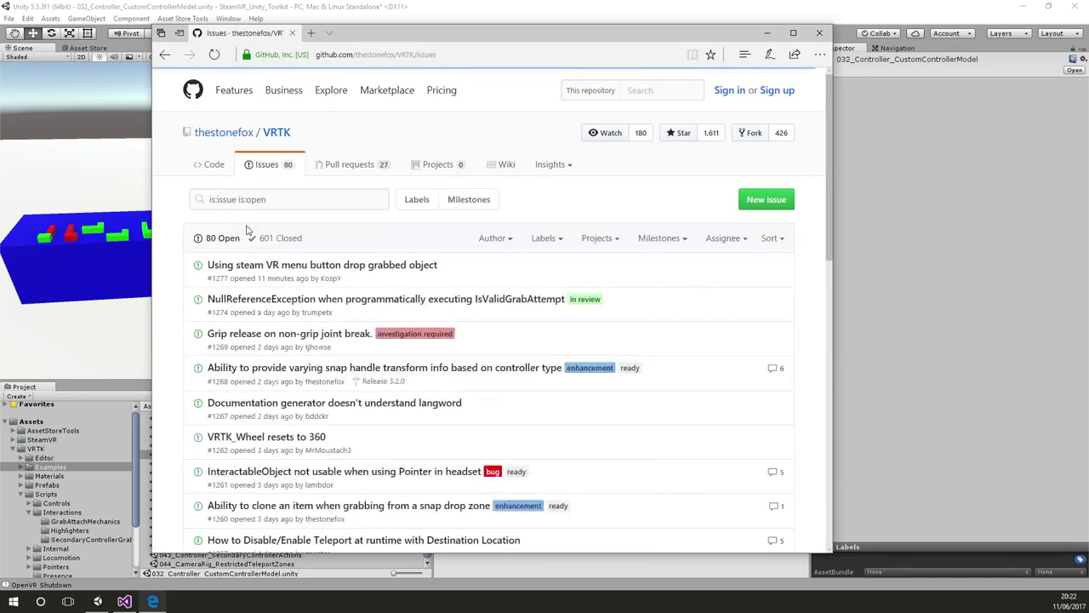
{"action": "scroll", "coordinate": [246, 228], "scroll_direction": "down", "scroll_amount": 3}
{"action": "scroll", "coordinate": [246, 228], "scroll_direction": "down", "scroll_amount": 3}
{"action": "scroll", "coordinate": [230, 231], "scroll_direction": "up", "scroll_amount": 3}
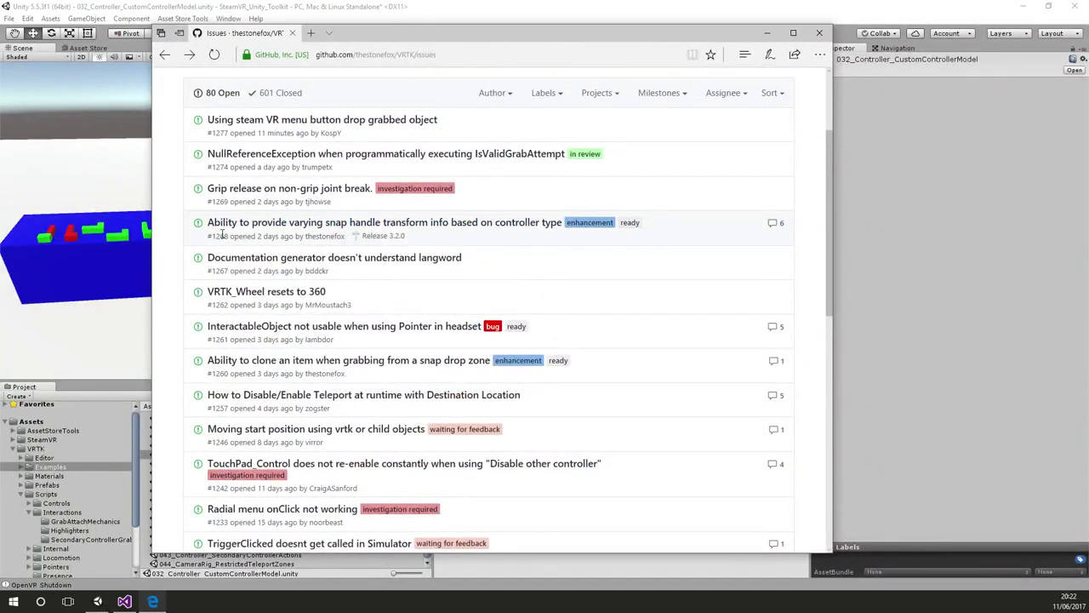
{"action": "scroll", "coordinate": [221, 234], "scroll_direction": "up", "scroll_amount": 3}
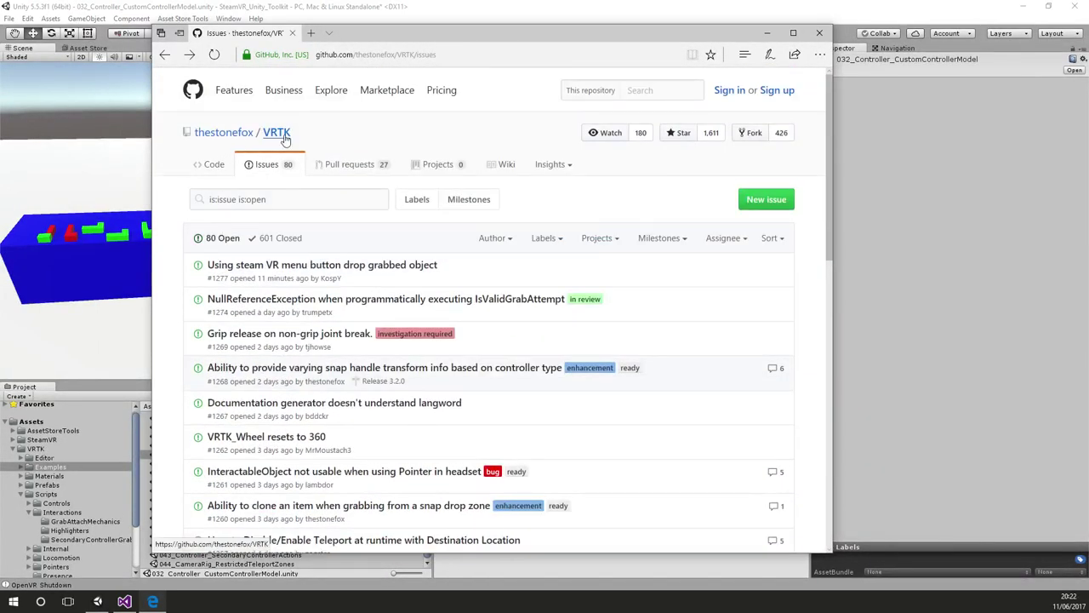
- Open the VRTK project backlog board through the badge in the repository's README
{"action": "left_click", "coordinate": [209, 166]}
{"action": "scroll", "coordinate": [214, 255], "scroll_direction": "down", "scroll_amount": 6}
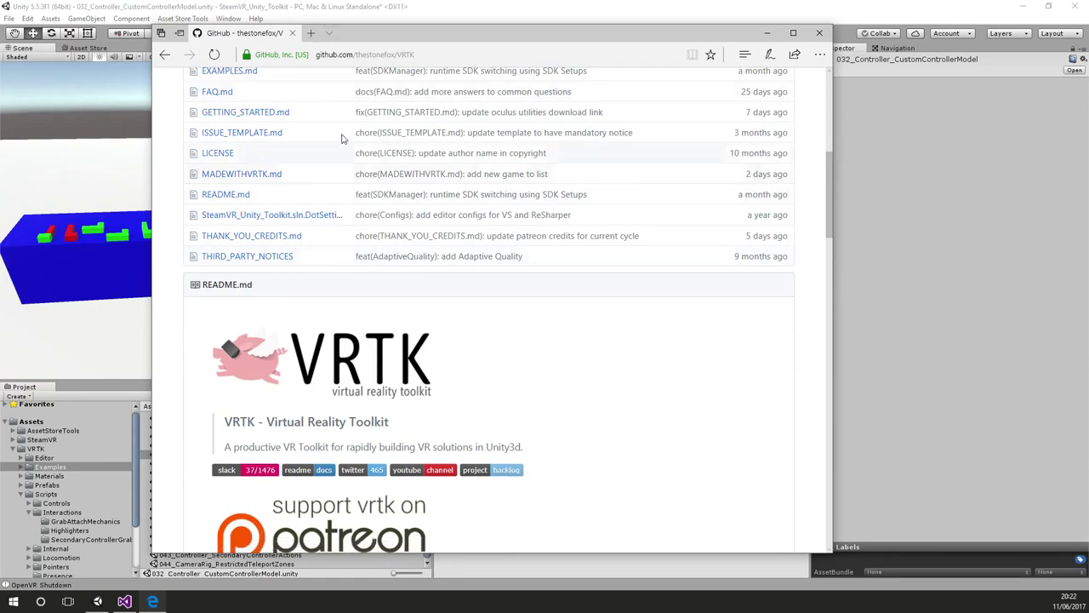
{"action": "left_click", "coordinate": [499, 478]}
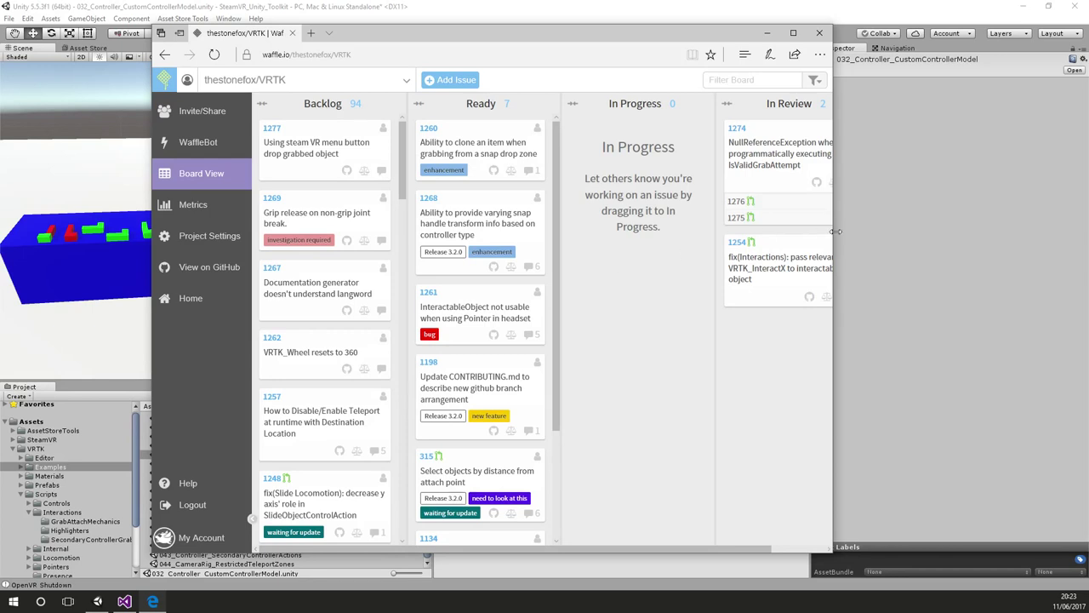
- Widen the browser window, collapse the board's Backlog column and review the issues in the Ready column
{"action": "left_click_drag", "start_coordinate": [834, 231], "coordinate": [952, 237]}
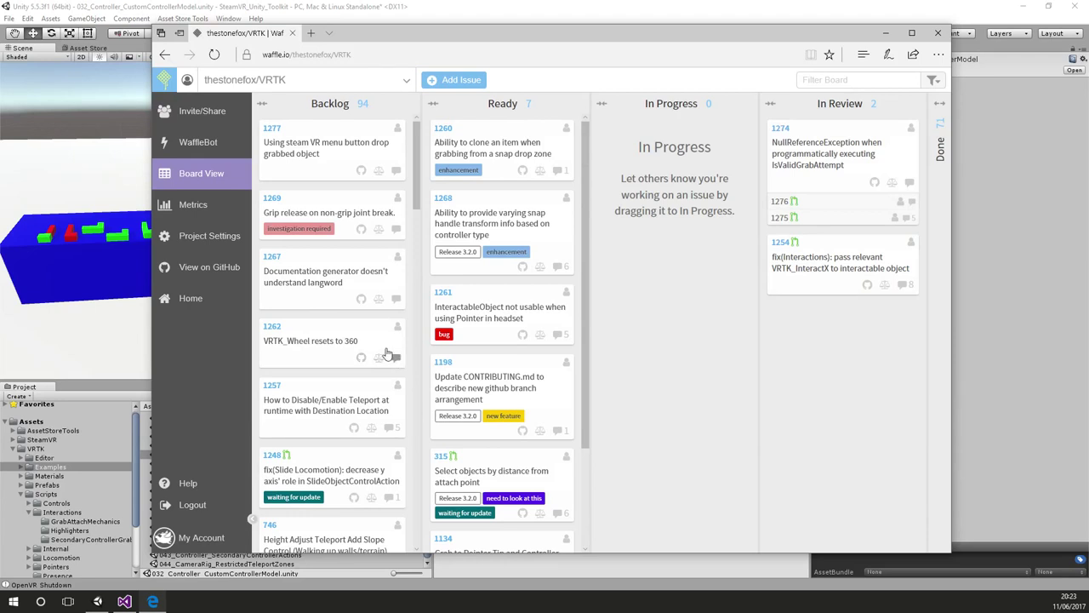
{"action": "left_click", "coordinate": [264, 104]}
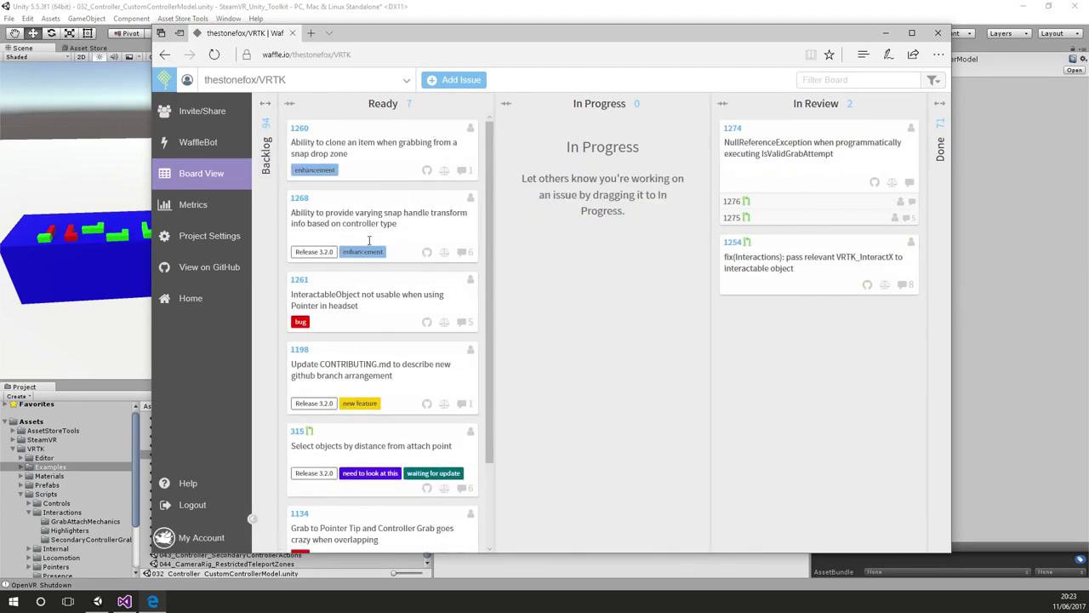
{"action": "scroll", "coordinate": [392, 221], "scroll_direction": "down", "scroll_amount": 4}
{"action": "scroll", "coordinate": [388, 212], "scroll_direction": "down", "scroll_amount": 2}
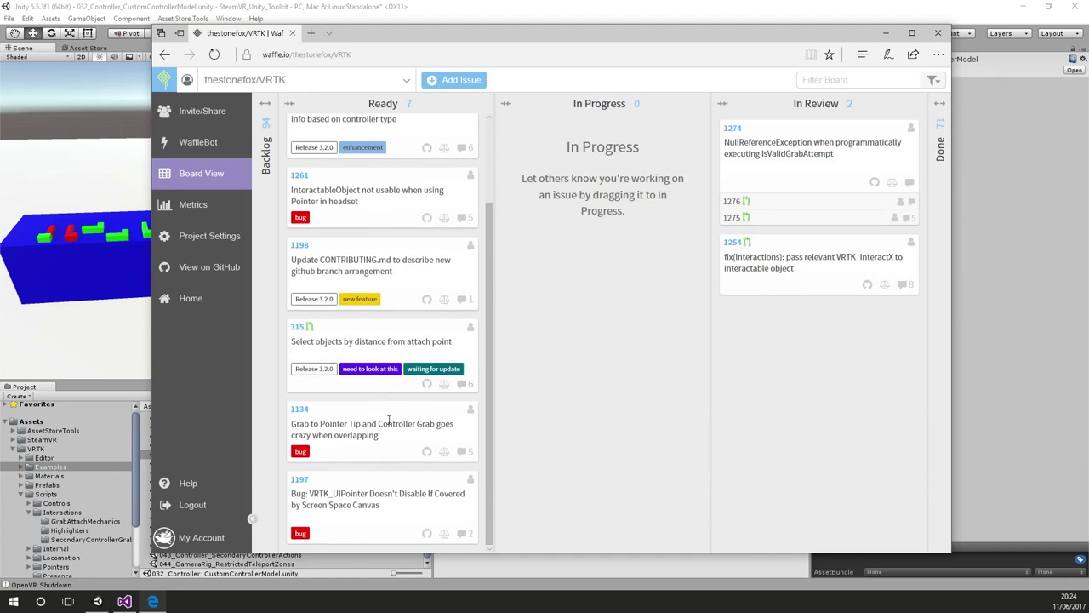
{"action": "scroll", "coordinate": [391, 288], "scroll_direction": "up", "scroll_amount": 2}
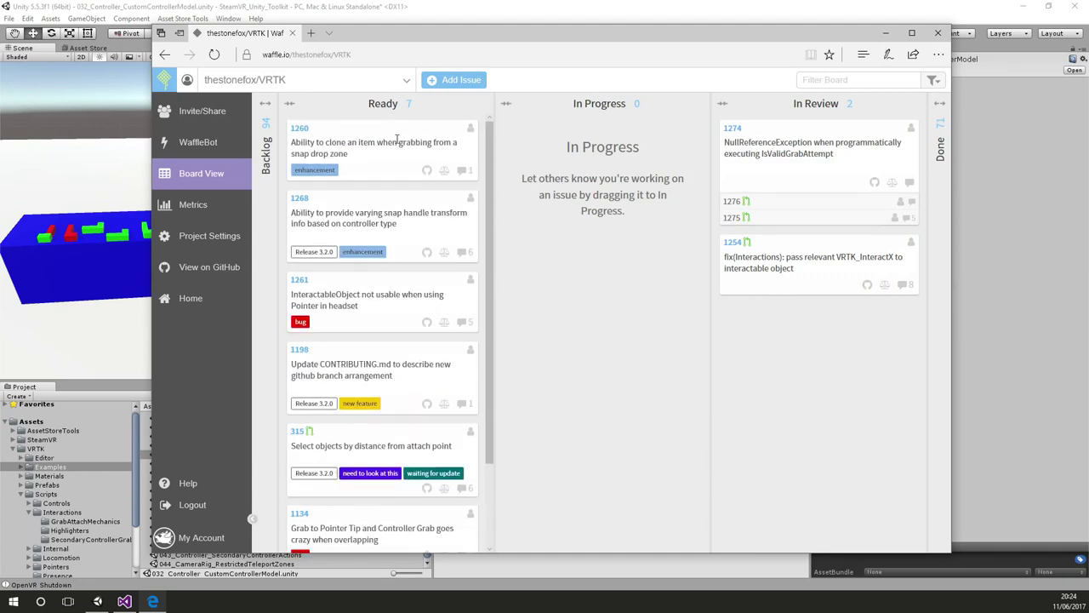
- Switch to Unity and open the 023_Controller_ChildOfControllerOnGrab example scene without saving the current scene
{"action": "left_click", "coordinate": [351, 5]}
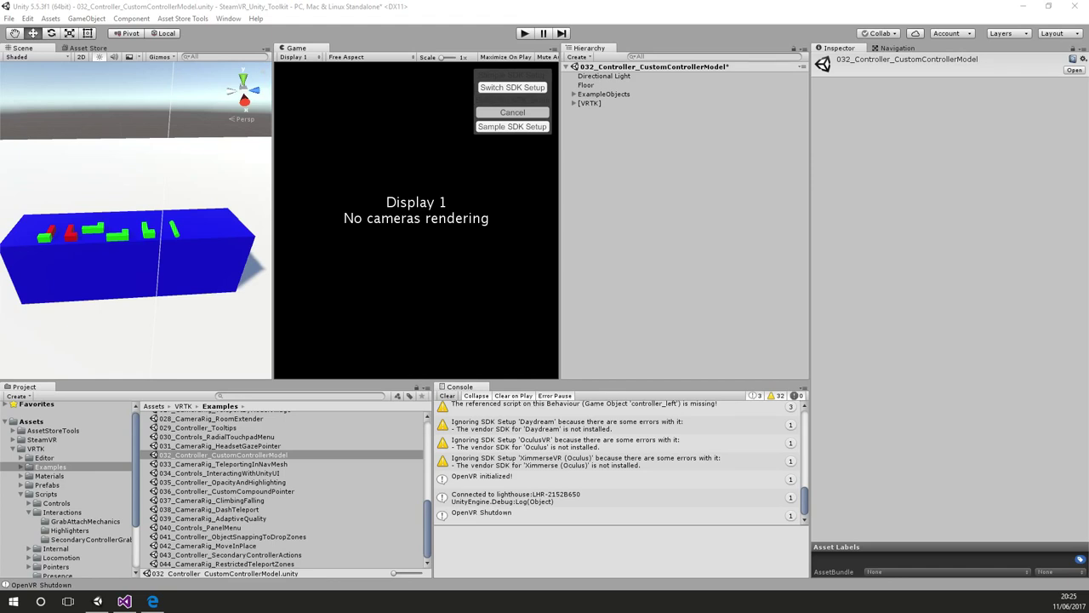
{"action": "left_click_drag", "start_coordinate": [427, 530], "coordinate": [427, 491]}
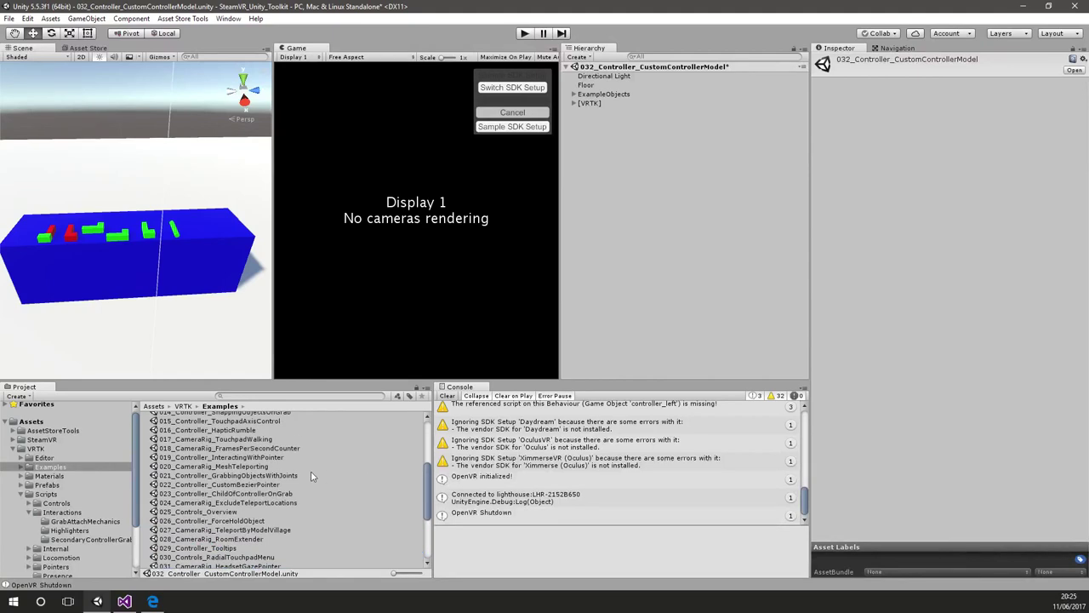
{"action": "left_click", "coordinate": [153, 602]}
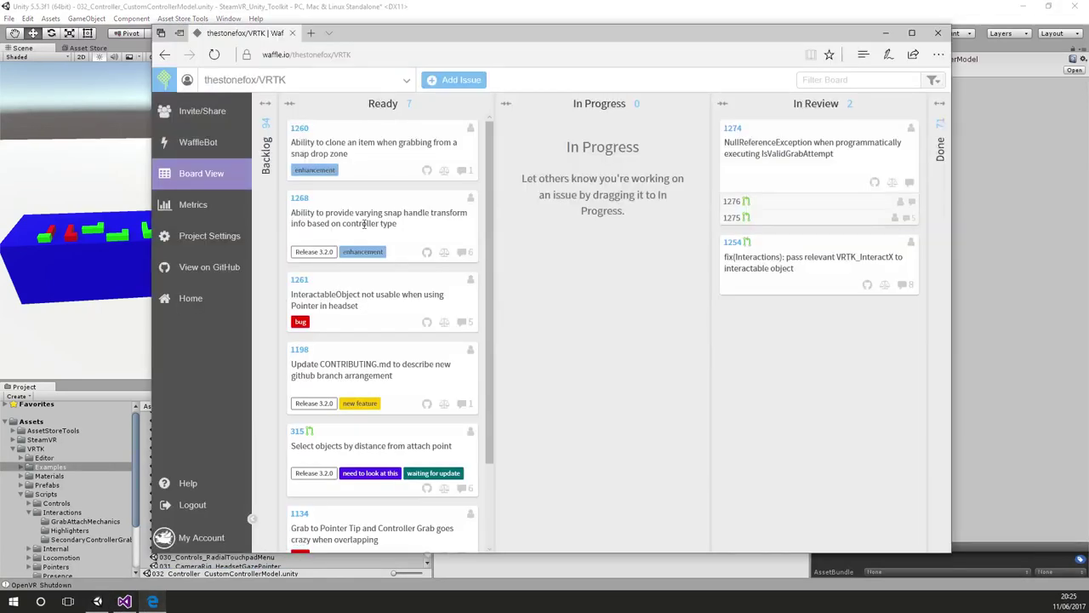
{"action": "left_click", "coordinate": [337, 5]}
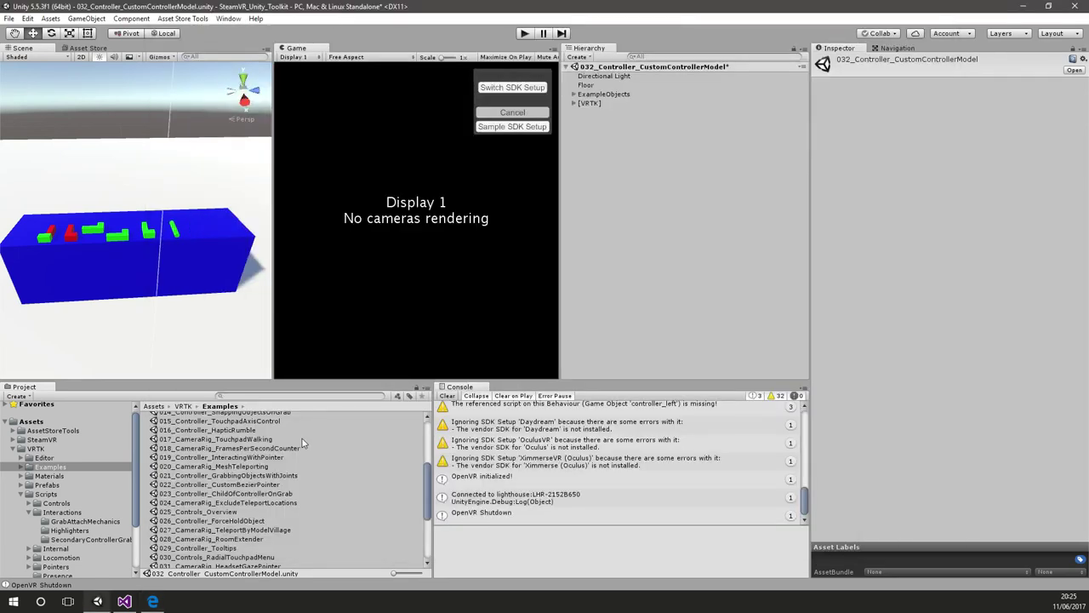
{"action": "double_click", "coordinate": [201, 495]}
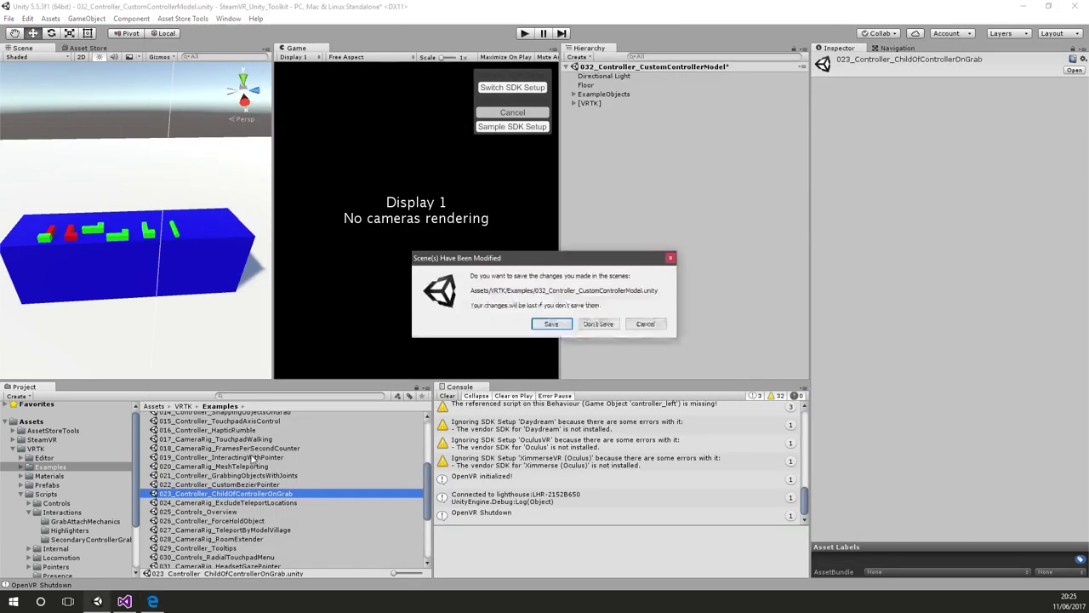
{"action": "left_click", "coordinate": [599, 324]}
- Select the BasicBow object in the scene and examine its grab attach and snap handle settings
{"action": "left_click", "coordinate": [573, 103]}
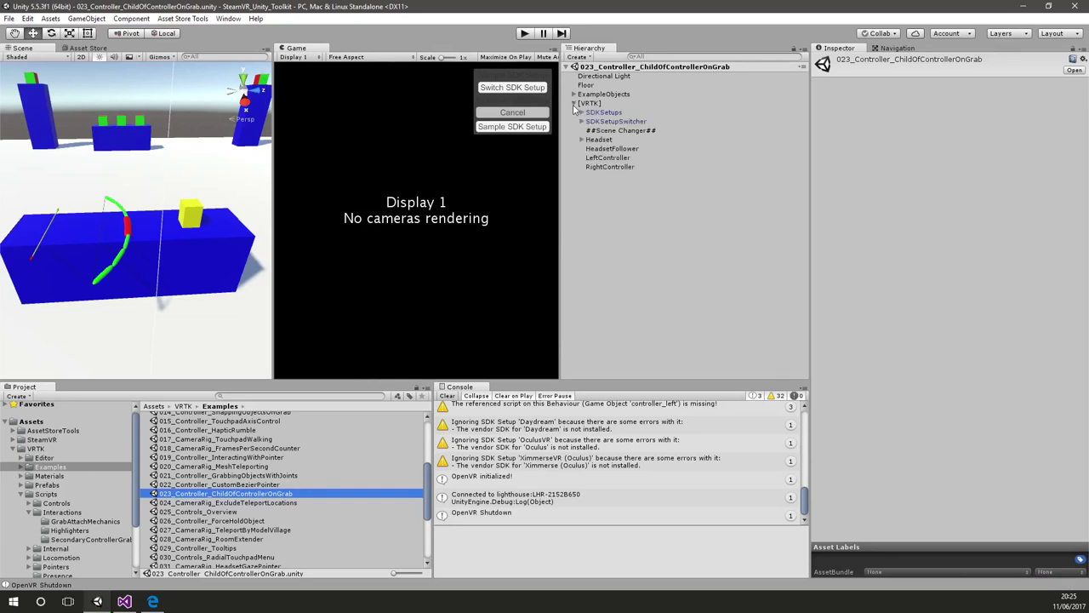
{"action": "left_click", "coordinate": [129, 234]}
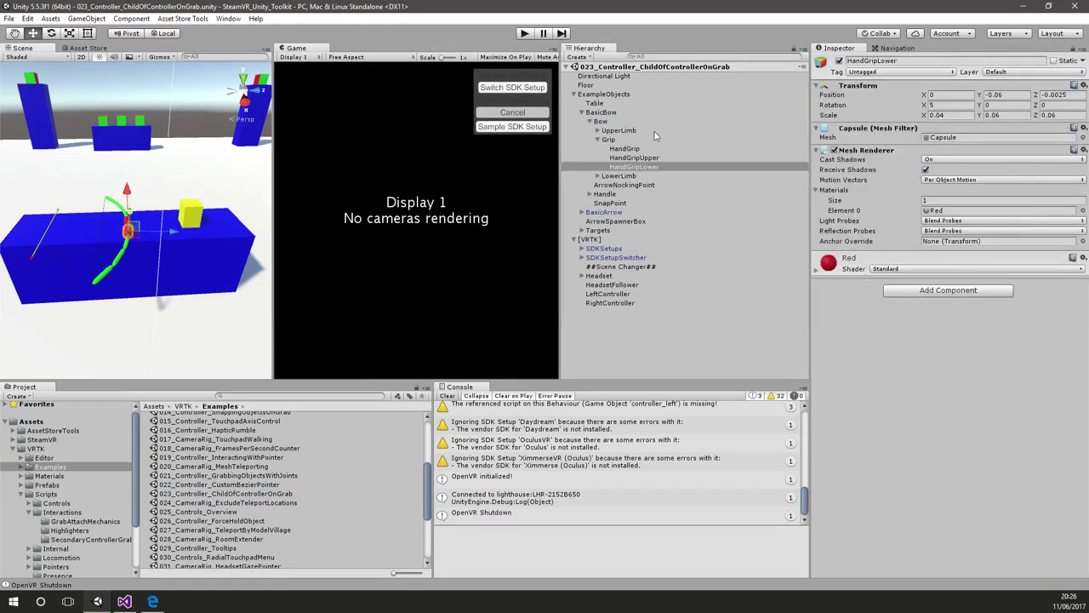
{"action": "left_click", "coordinate": [598, 140]}
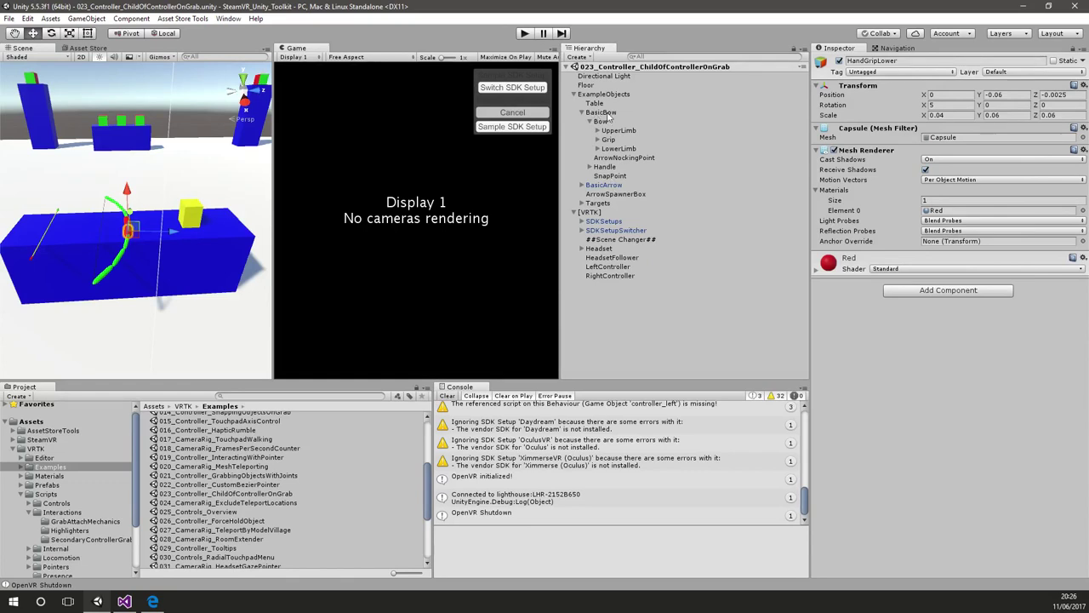
{"action": "left_click", "coordinate": [607, 114]}
{"action": "scroll", "coordinate": [891, 324], "scroll_direction": "down", "scroll_amount": 5}
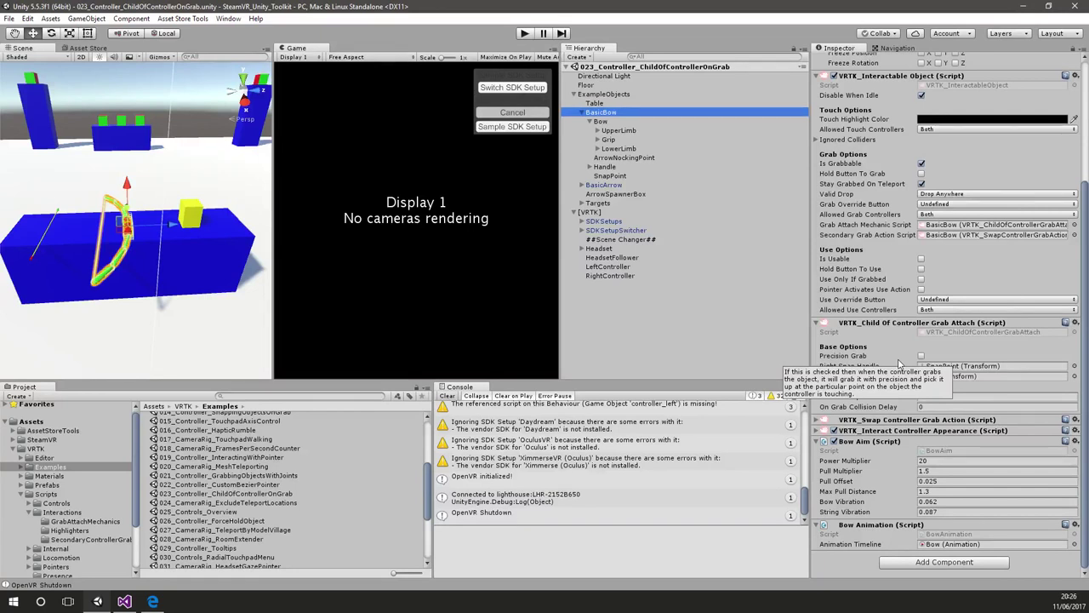
- Examine the X rotation of the bow's SnapPoint against board issue 1268 about snap handle transforms per controller type
{"action": "left_click", "coordinate": [624, 175]}
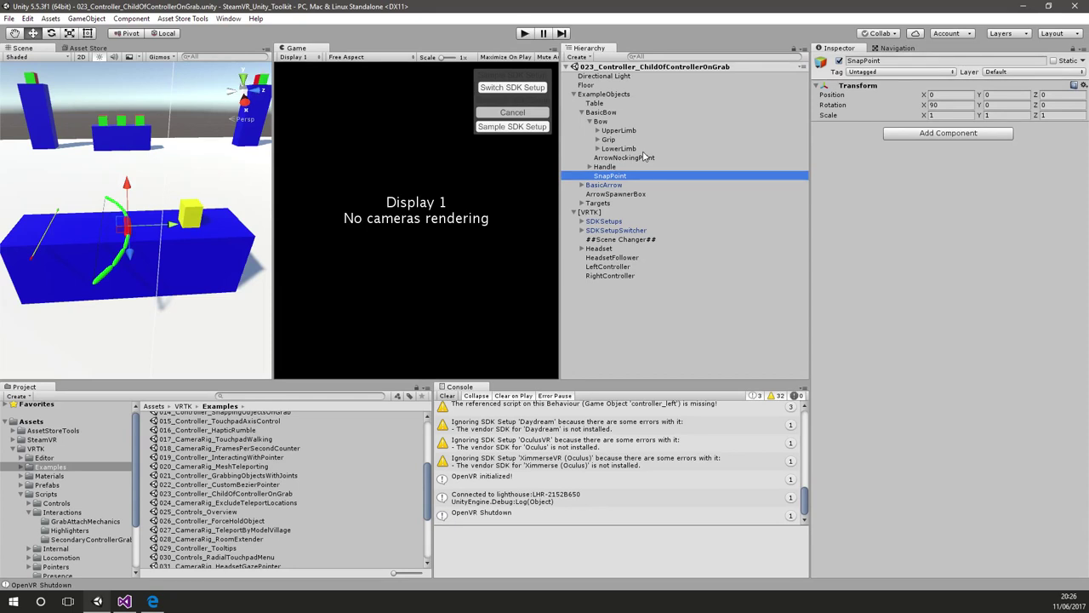
{"action": "left_click", "coordinate": [950, 105]}
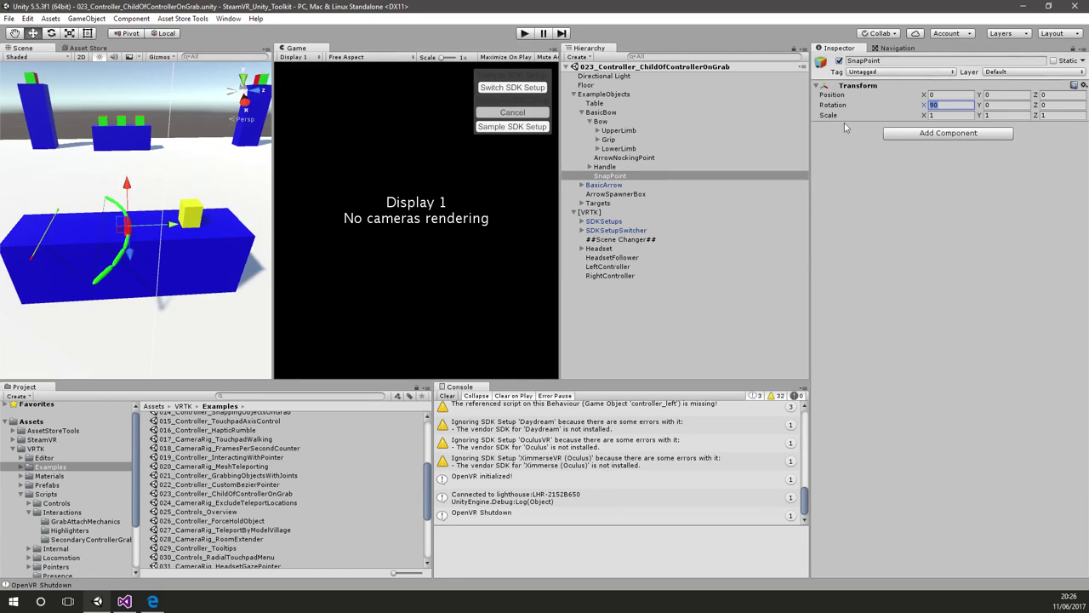
{"action": "left_click", "coordinate": [153, 601]}
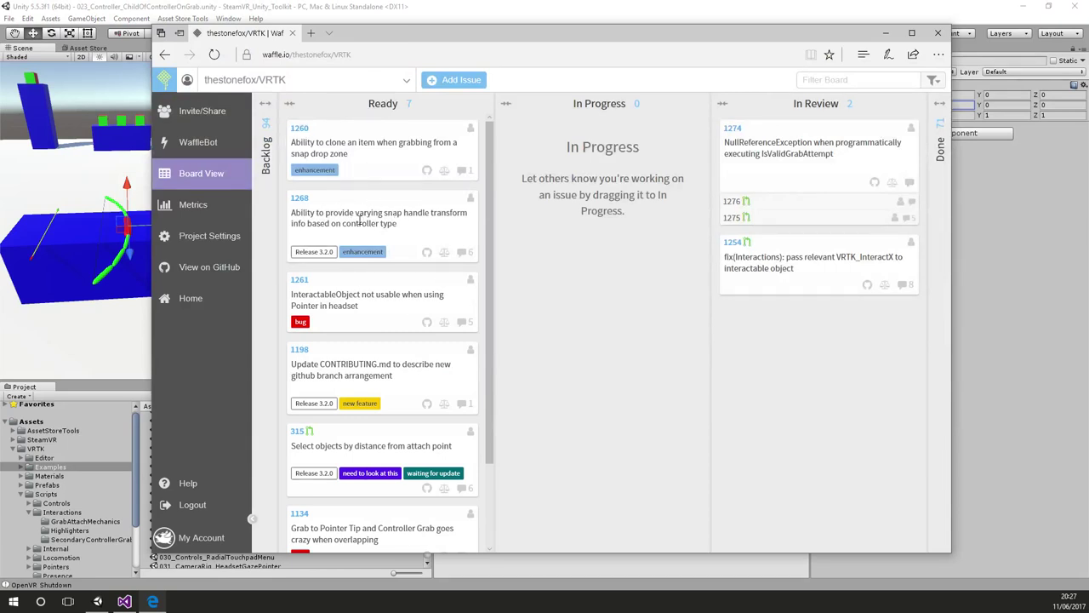
{"action": "key", "text": "alt+Tab"}
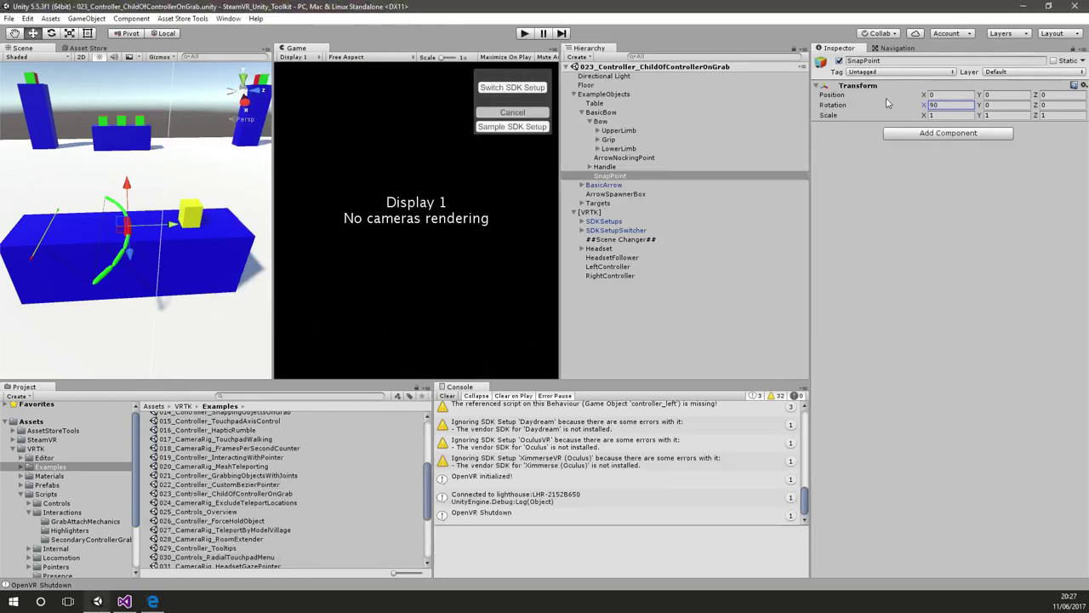
{"action": "left_click", "coordinate": [934, 105]}
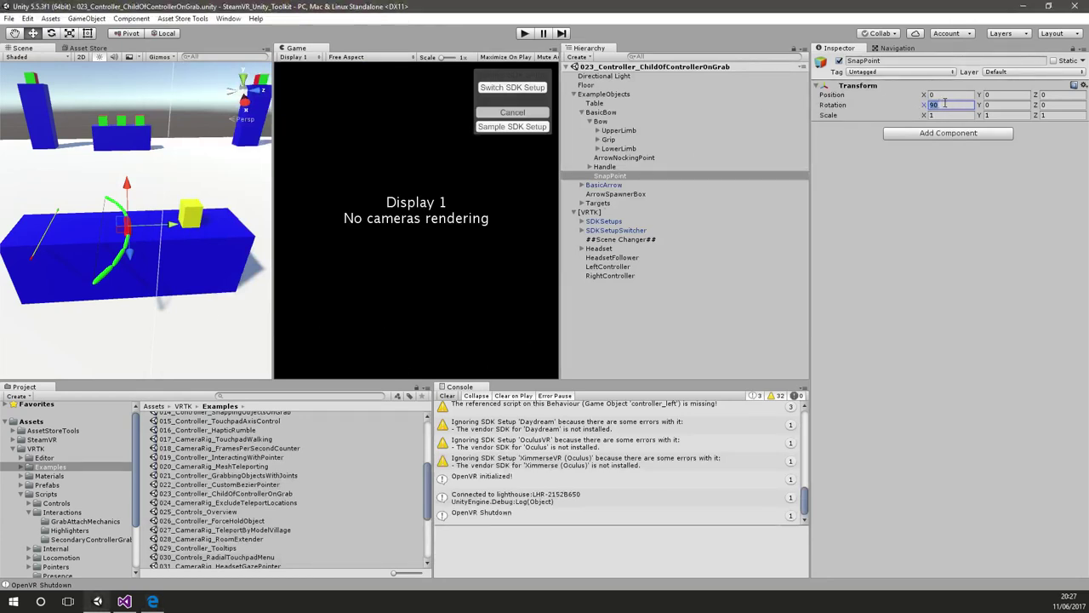
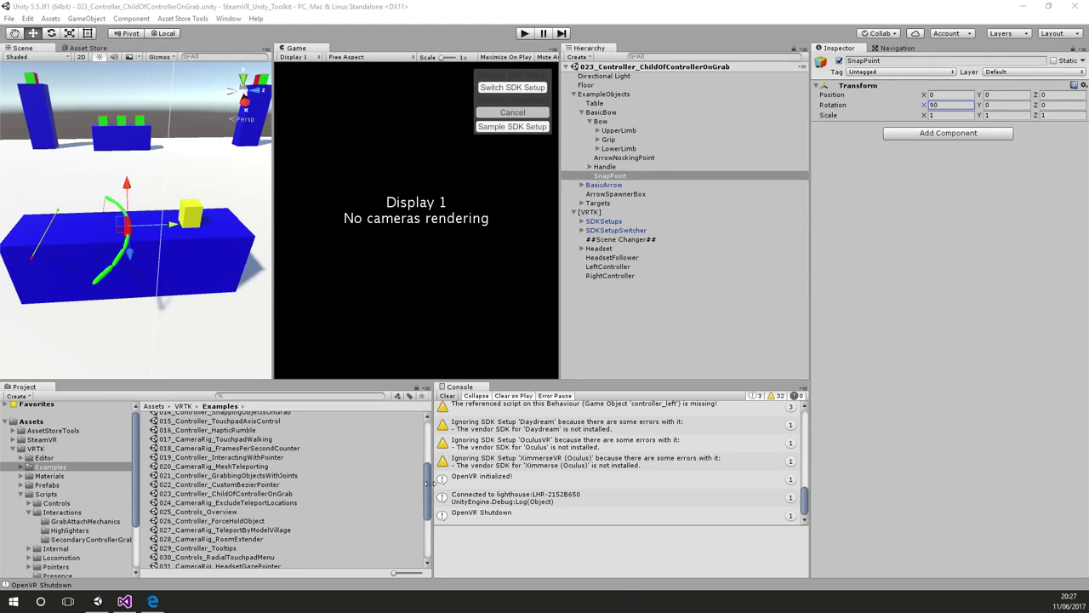
- Open the 007_CameraRig_HeightAdjustTeleport example scene and expand its [VRTK] object
{"action": "left_click", "coordinate": [430, 444]}
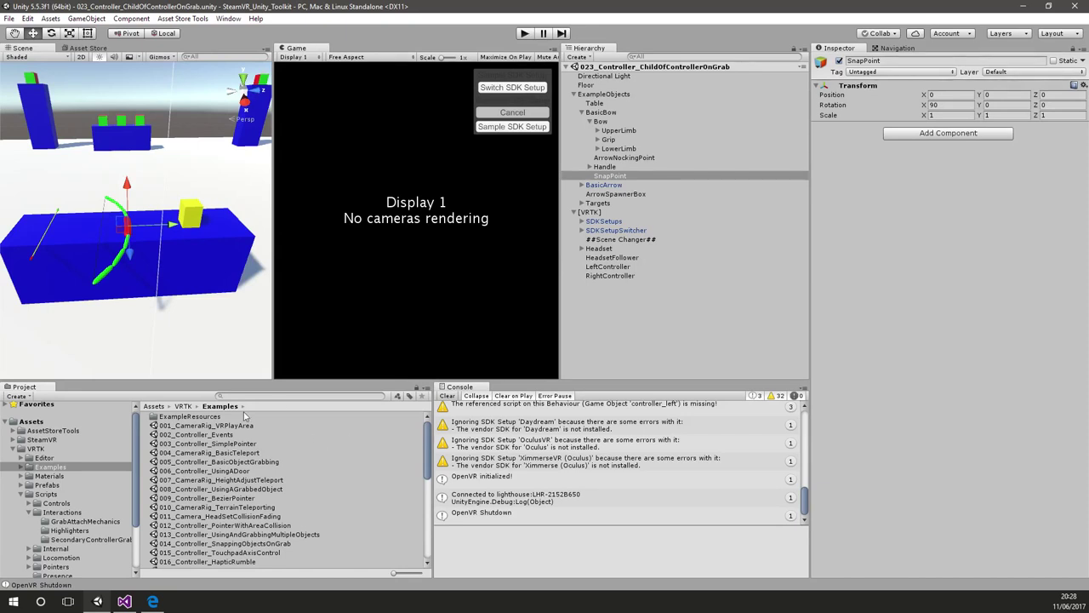
{"action": "double_click", "coordinate": [271, 481]}
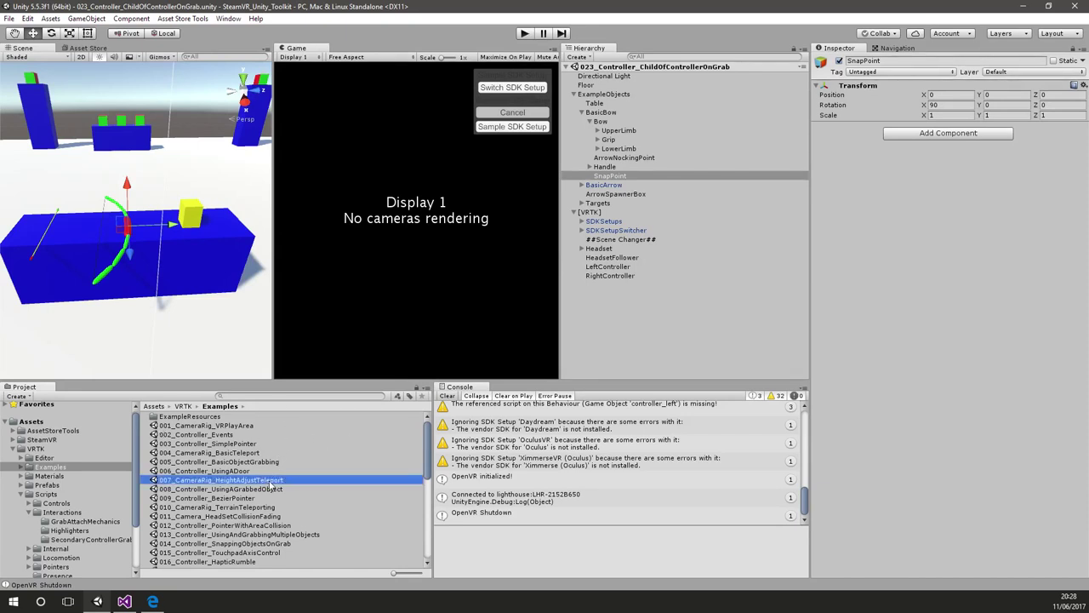
{"action": "right_click_drag", "start_coordinate": [185, 280], "coordinate": [226, 281]}
{"action": "left_click", "coordinate": [573, 103]}
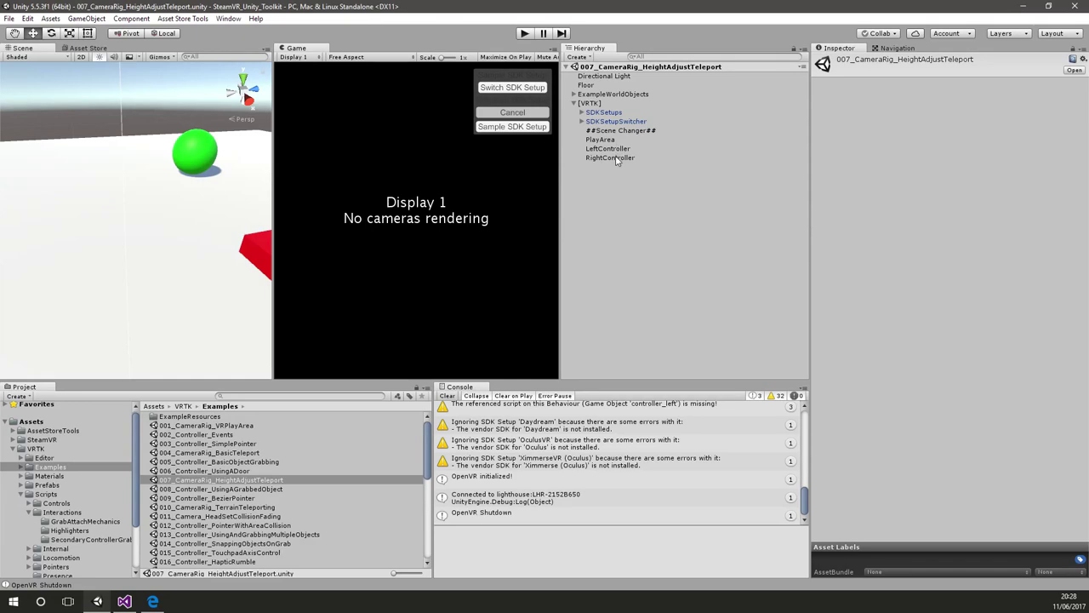
- Add the VRTK_ControllerEvents_ListenerExample script component to the RightController object
{"action": "left_click", "coordinate": [612, 159]}
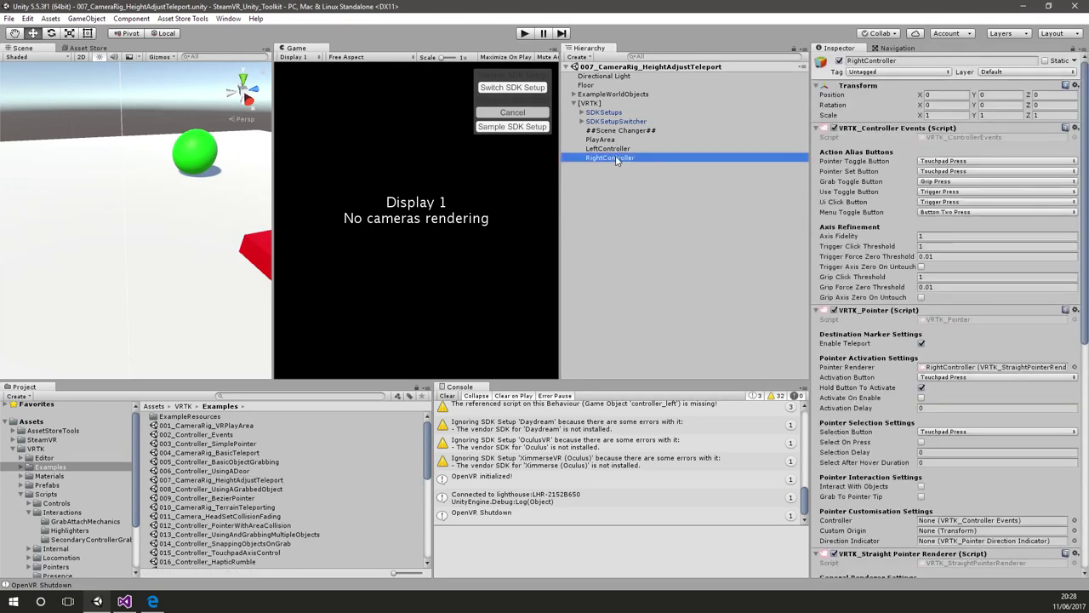
{"action": "scroll", "coordinate": [913, 524], "scroll_direction": "down", "scroll_amount": 10}
{"action": "scroll", "coordinate": [913, 523], "scroll_direction": "down", "scroll_amount": 1}
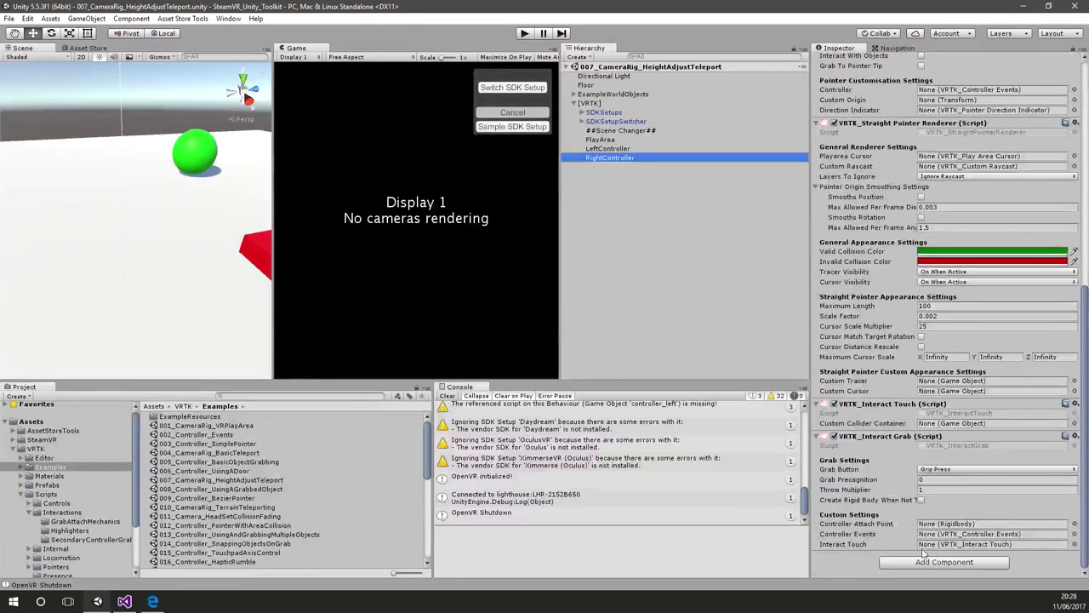
{"action": "left_click", "coordinate": [928, 562]}
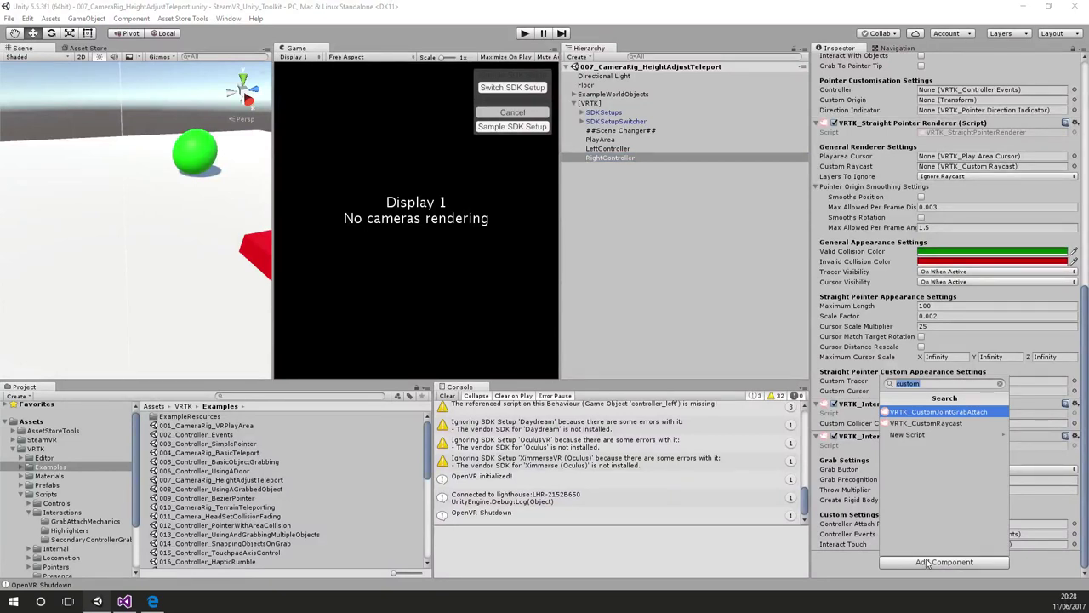
{"action": "type", "text": "controller"}
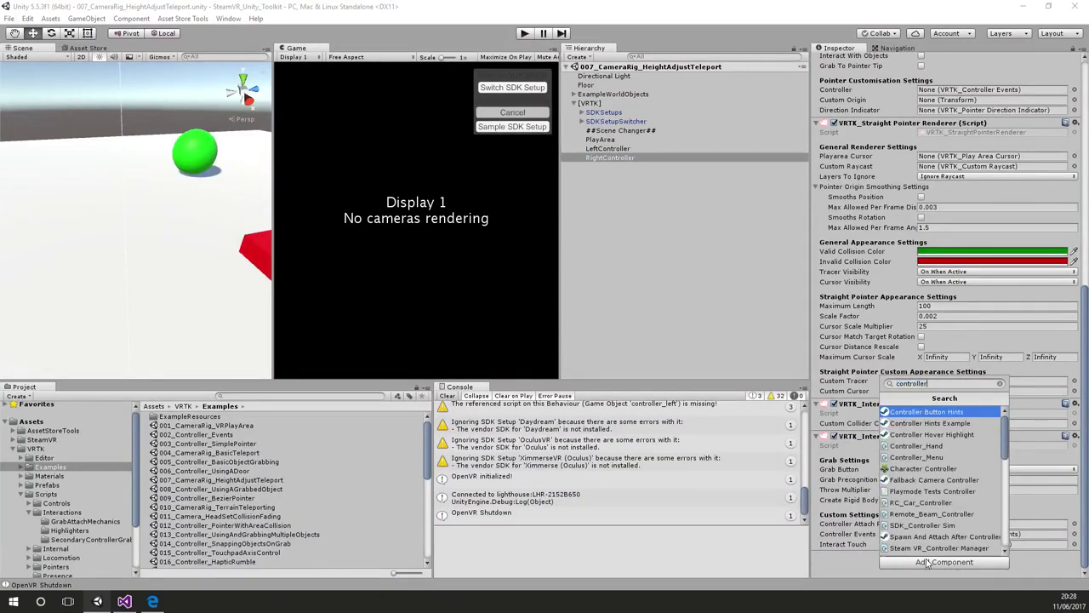
{"action": "type", "text": "eve"}
{"action": "key", "text": "Down"}
{"action": "key", "text": "Down"}
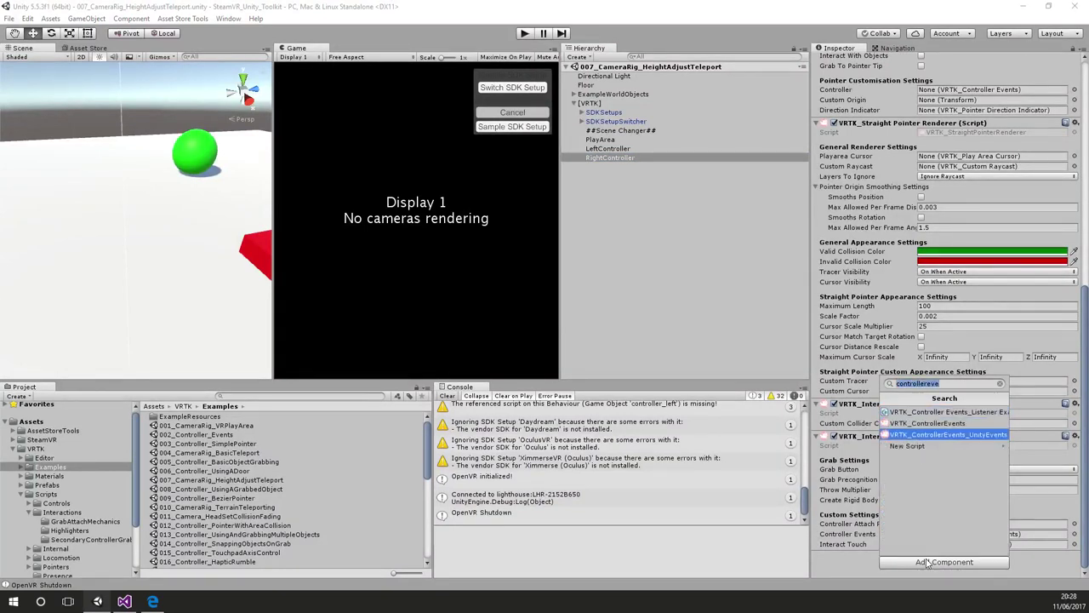
{"action": "key", "text": "Up"}
{"action": "key", "text": "Up"}
{"action": "key", "text": "Return"}
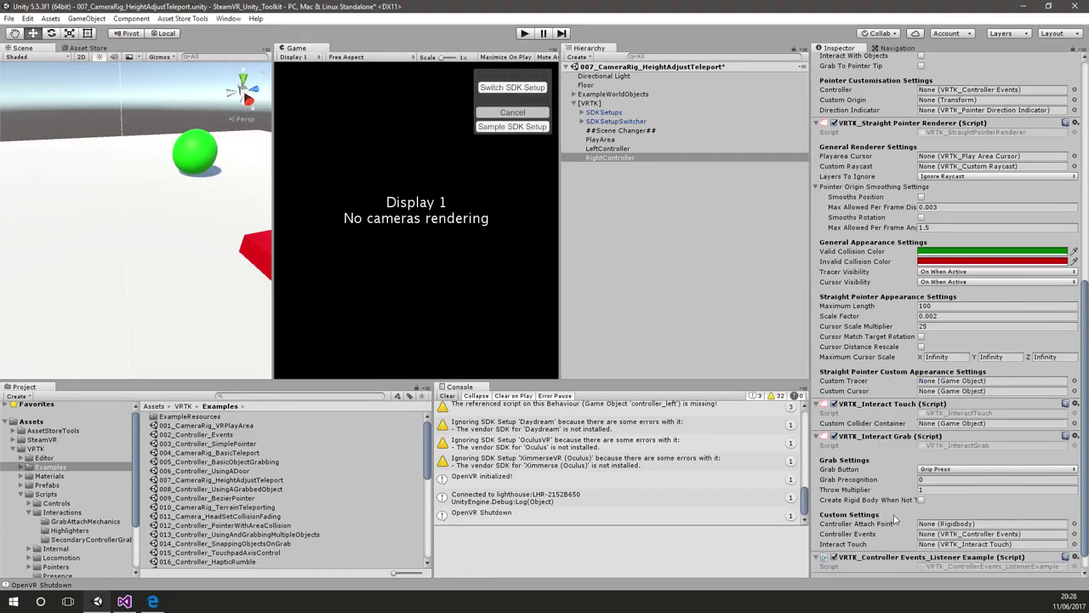
- Review the RightController's components and locate the VRTK_ControllerEvents_ListenerExample script asset in the project
{"action": "scroll", "coordinate": [895, 517], "scroll_direction": "up", "scroll_amount": 10}
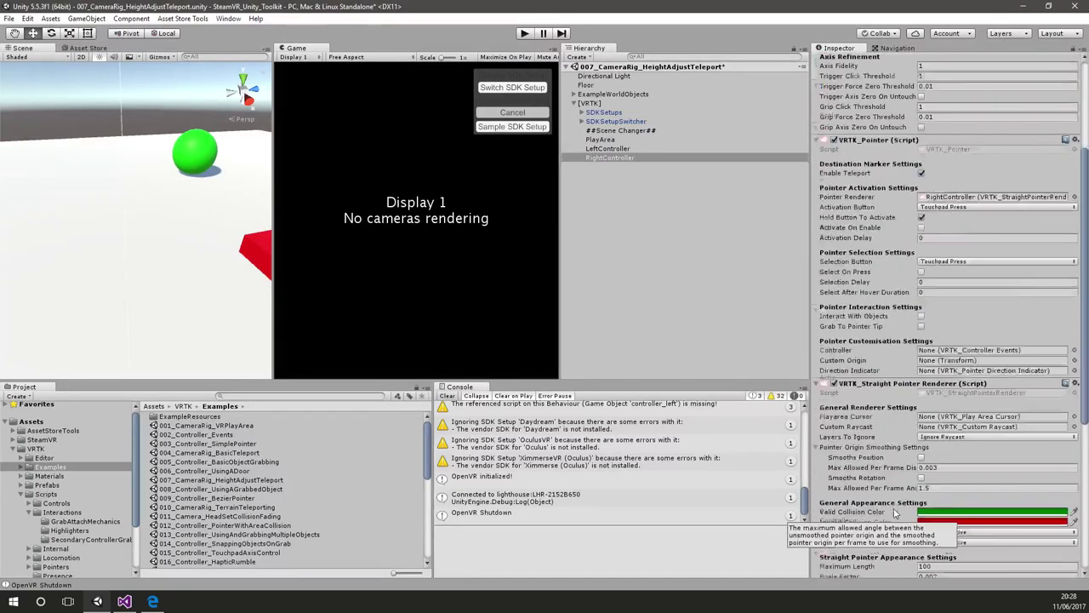
{"action": "scroll", "coordinate": [896, 513], "scroll_direction": "down", "scroll_amount": 10}
{"action": "left_click", "coordinate": [990, 545]}
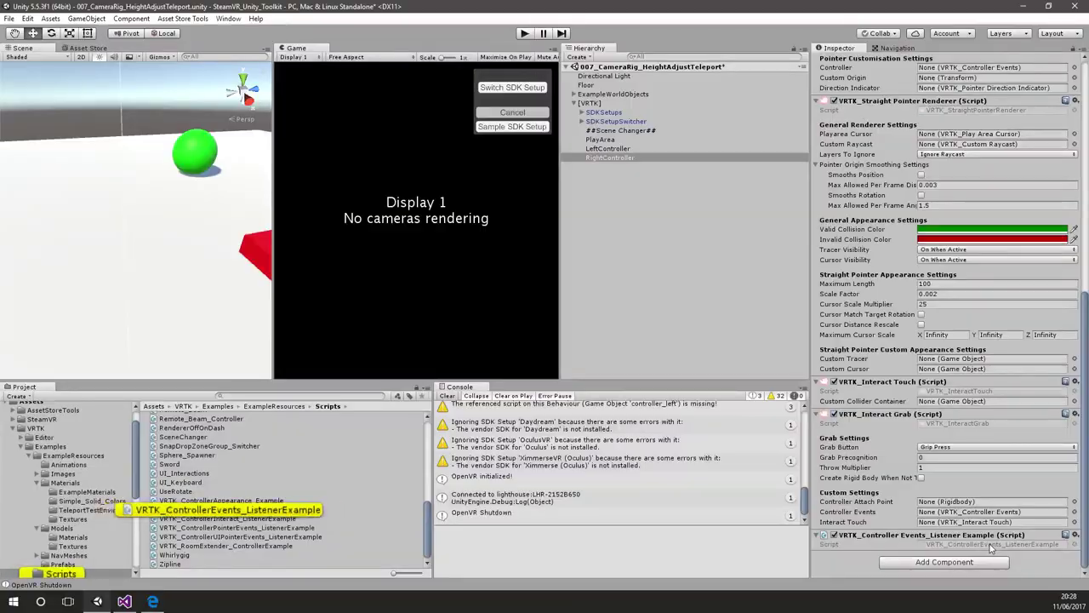
- Open the VRTK_ControllerEvents_ListenerExample script in Visual Studio and delete the VRTK_Logger.Info statement from the DebugLogger method
{"action": "double_click", "coordinate": [990, 544]}
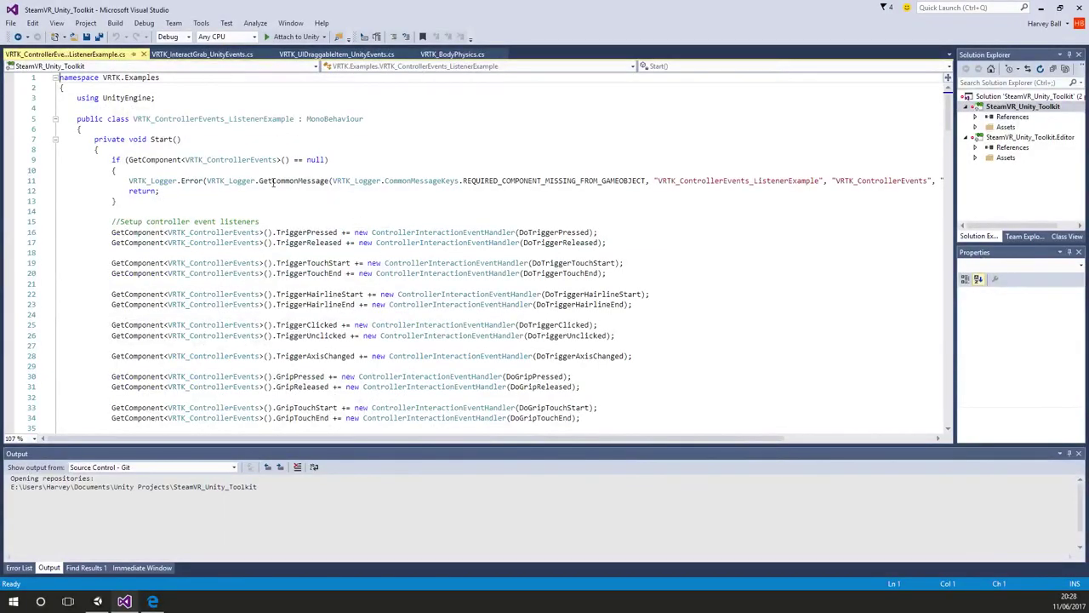
{"action": "scroll", "coordinate": [151, 213], "scroll_direction": "down", "scroll_amount": 20}
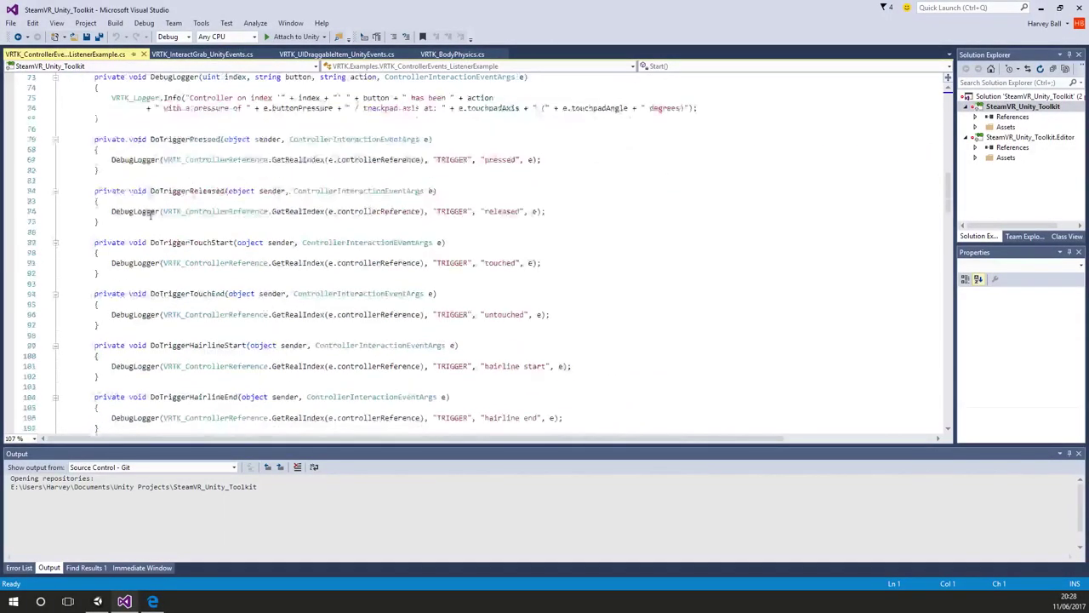
{"action": "scroll", "coordinate": [152, 212], "scroll_direction": "up", "scroll_amount": 4}
{"action": "left_click", "coordinate": [155, 221]}
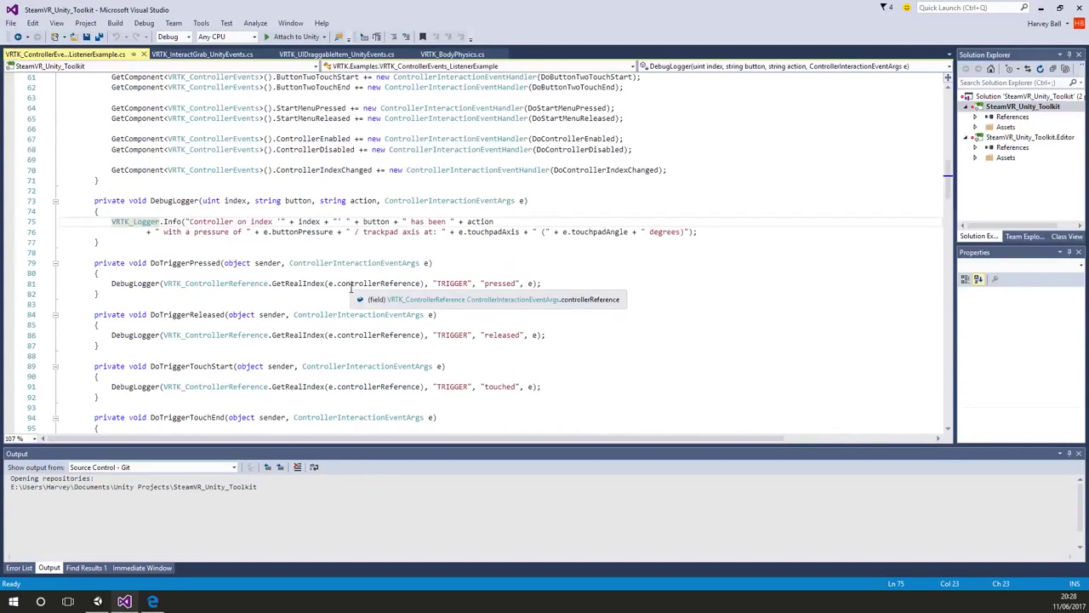
{"action": "key", "text": "Home"}
{"action": "key", "text": "Home"}
{"action": "key", "text": "shift+Down"}
{"action": "key", "text": "shift+End"}
{"action": "key", "text": "Delete"}
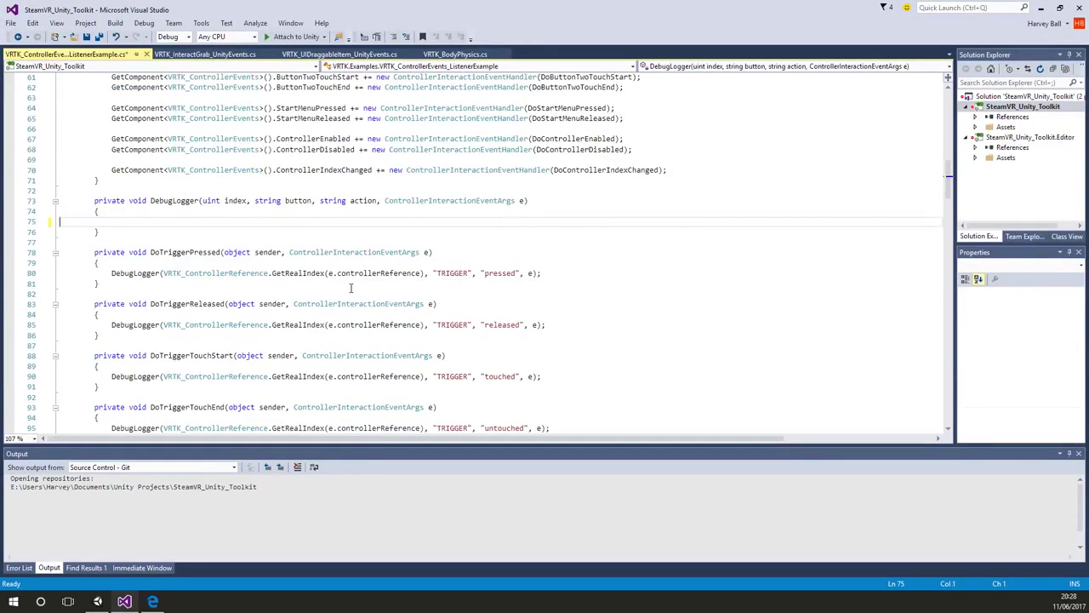
- Delete the DebugLogger call from the body of the DoTriggerReleased method
{"action": "key", "text": "Down"}
{"action": "key", "text": "Down"}
{"action": "key", "text": "Down"}
{"action": "key", "text": "Down"}
{"action": "key", "text": "Down"}
{"action": "key", "text": "Home"}
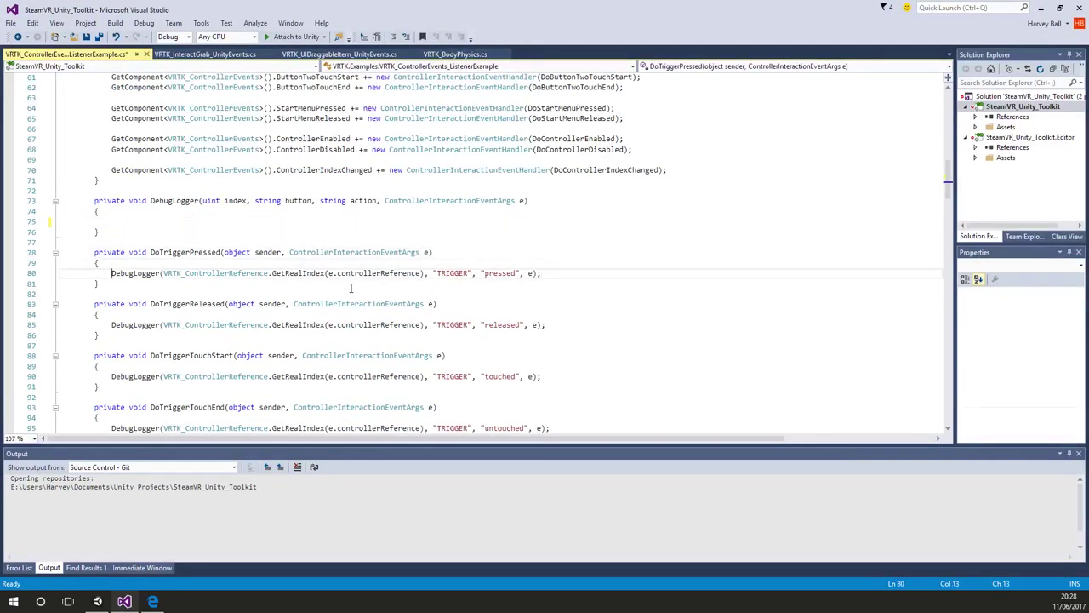
{"action": "key", "text": "Down"}
{"action": "key", "text": "Down"}
{"action": "key", "text": "Down"}
{"action": "key", "text": "Down"}
{"action": "key", "text": "Down"}
{"action": "key", "text": "shift+End"}
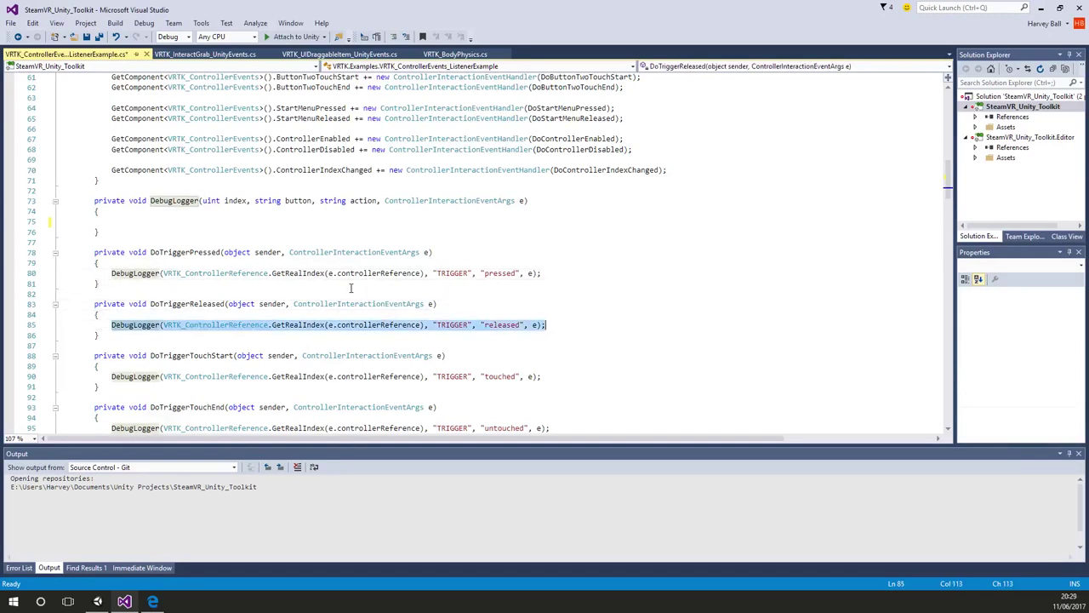
{"action": "key", "text": "Delete"}
- Declare the field public VRTK_BasicTeleport teleporter; above the DoTriggerReleased method
{"action": "key", "text": "Up"}
{"action": "key", "text": "Up"}
{"action": "key", "text": "Up"}
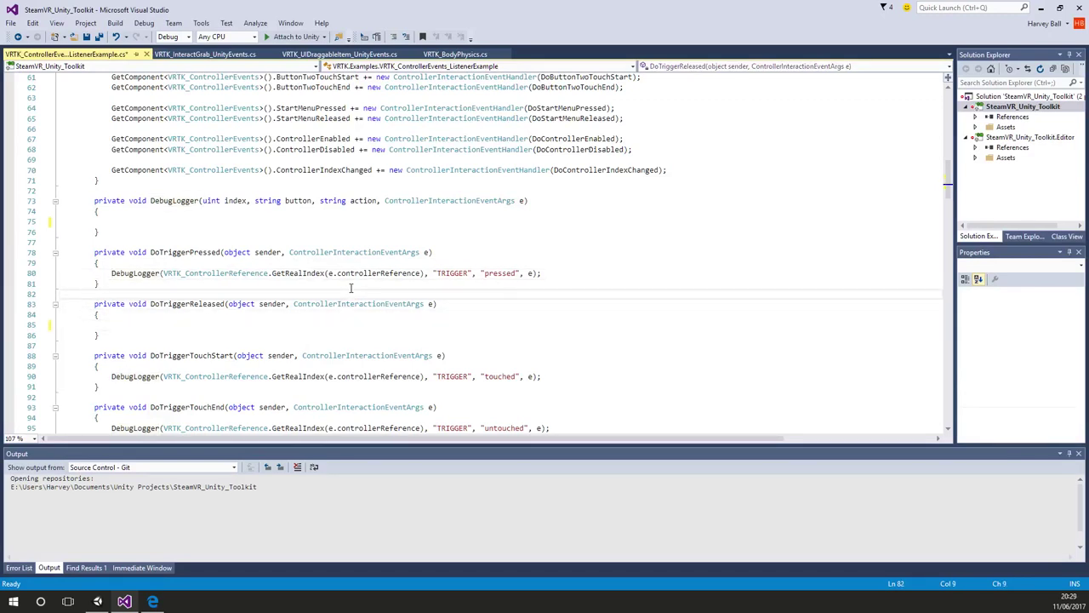
{"action": "key", "text": "Return"}
{"action": "key", "text": "Return"}
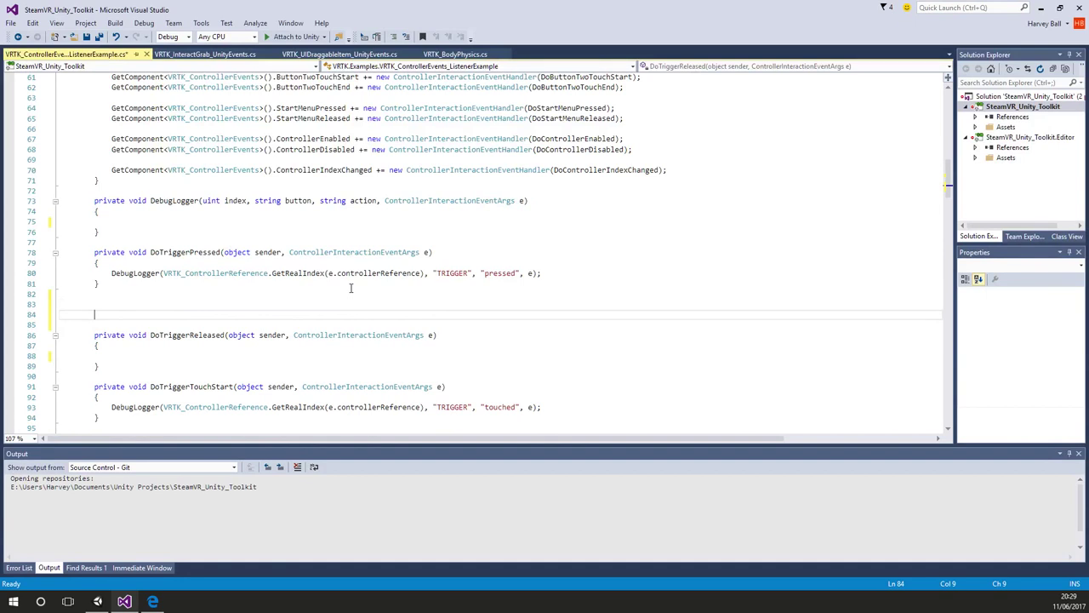
{"action": "type", "text": "public V"}
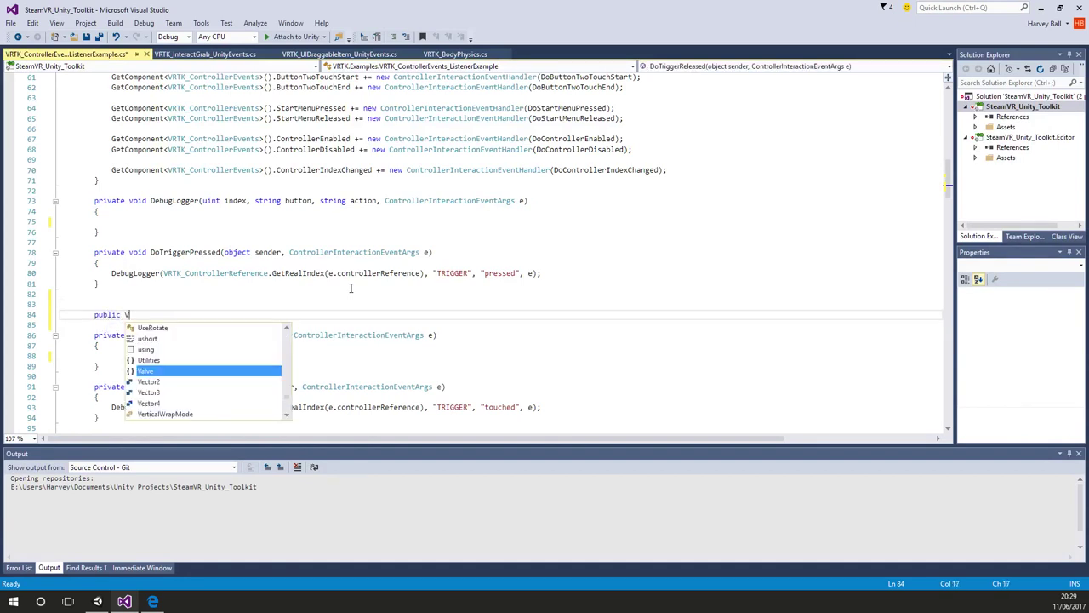
{"action": "type", "text": "RTK_Basic"}
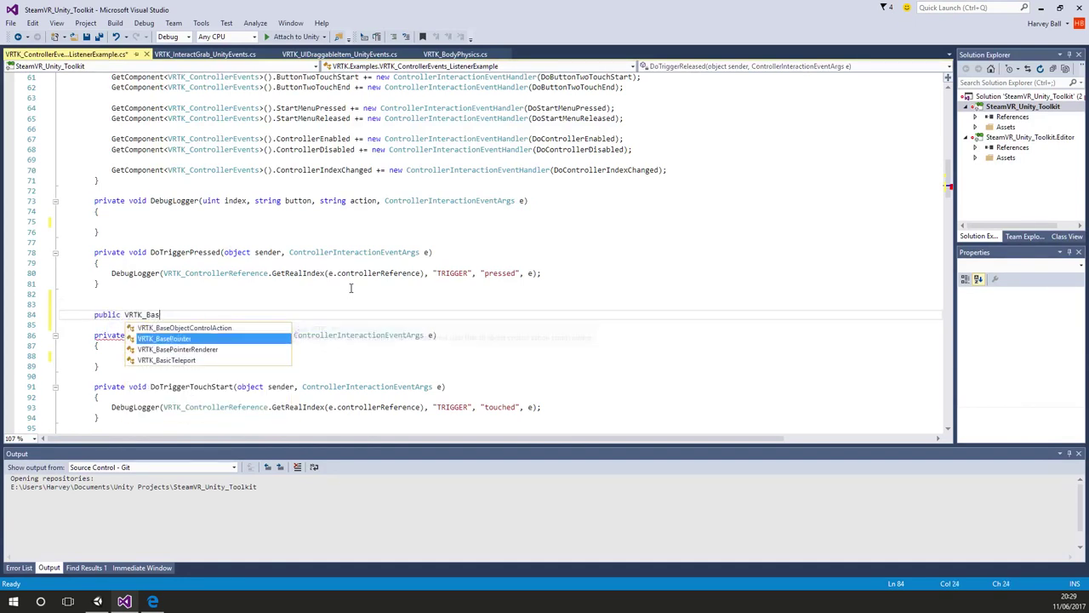
{"action": "key", "text": "Tab"}
{"action": "type", "text": "teleporter;"}
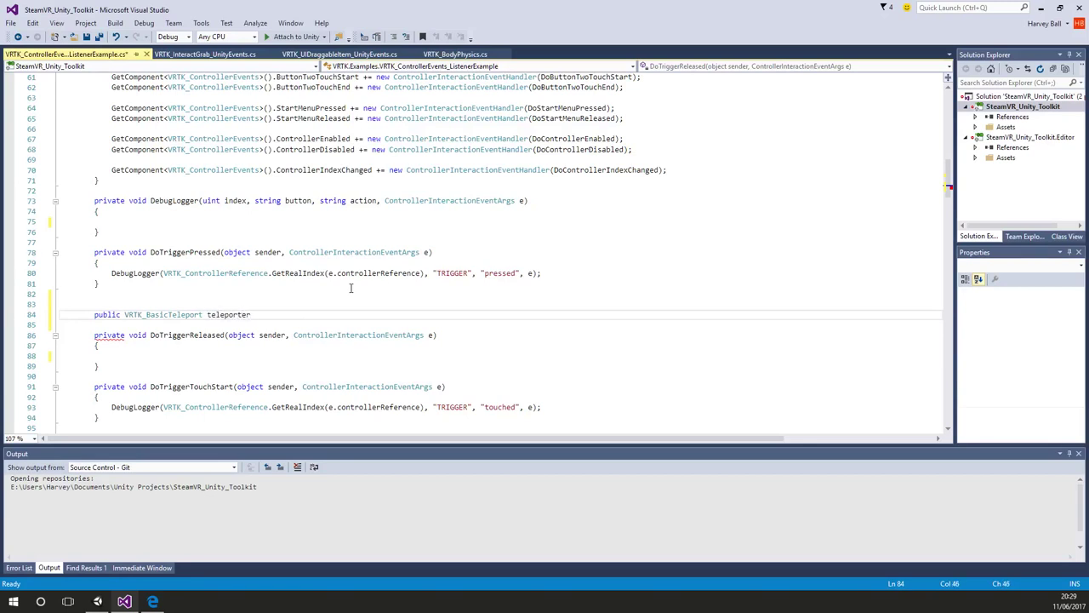
{"action": "key", "text": "Return"}
- In DoTriggerReleased, begin a teleporter.ForceTeleport call using the Transform overload, with GameObject.Find("Floor") as its first argument
{"action": "key", "text": "Down"}
{"action": "key", "text": "Down"}
{"action": "key", "text": "Down"}
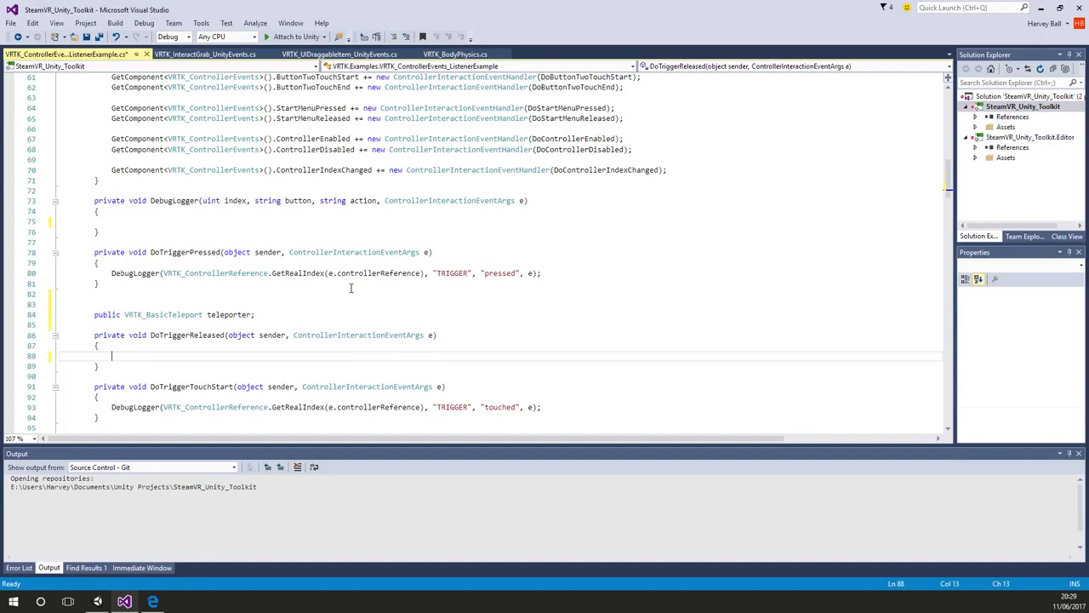
{"action": "type", "text": "teleporter.for"}
{"action": "key", "text": "Tab"}
{"action": "type", "text": "("}
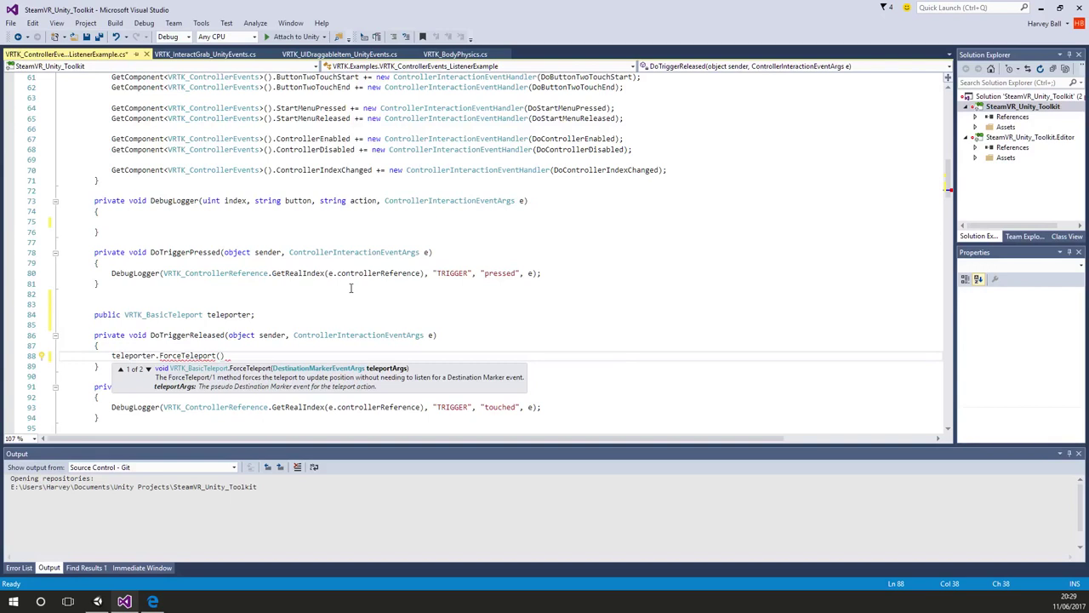
{"action": "key", "text": "Down"}
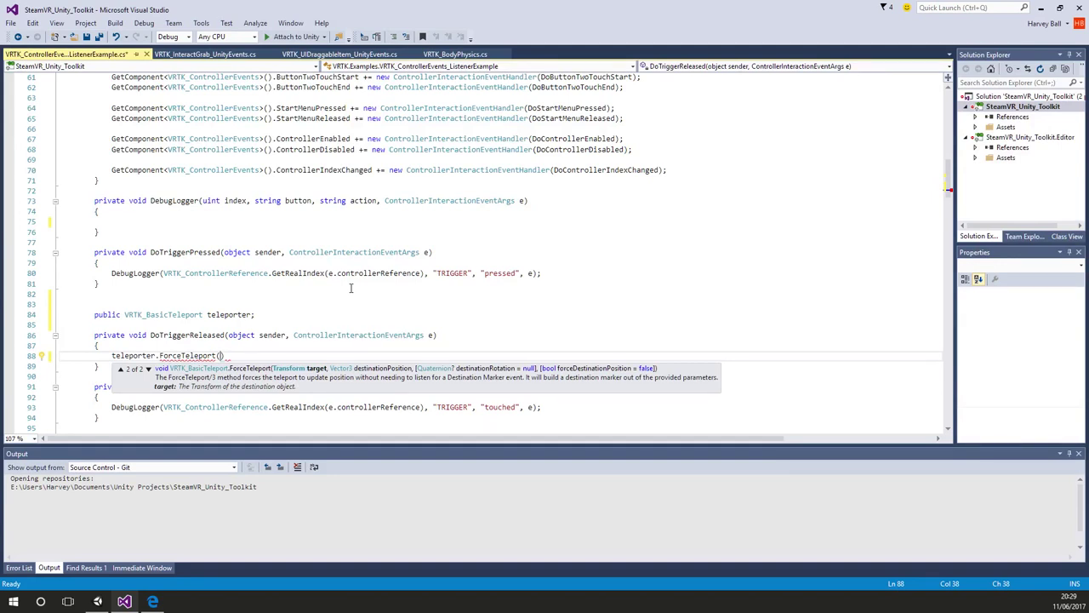
{"action": "type", "text": "GameObject.Find"}
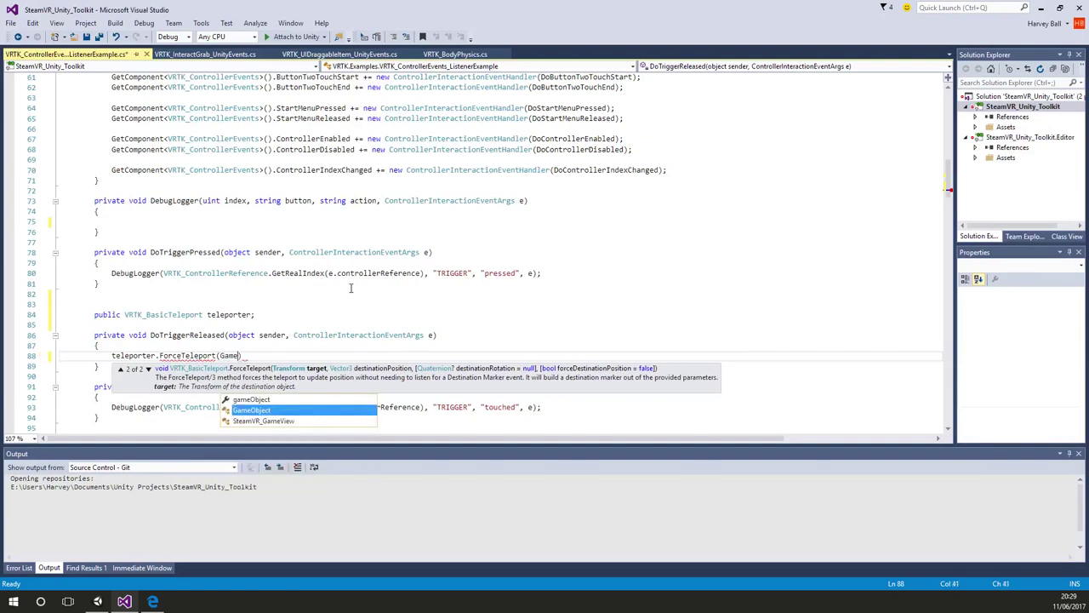
{"action": "type", "text": "(\"Flo"}
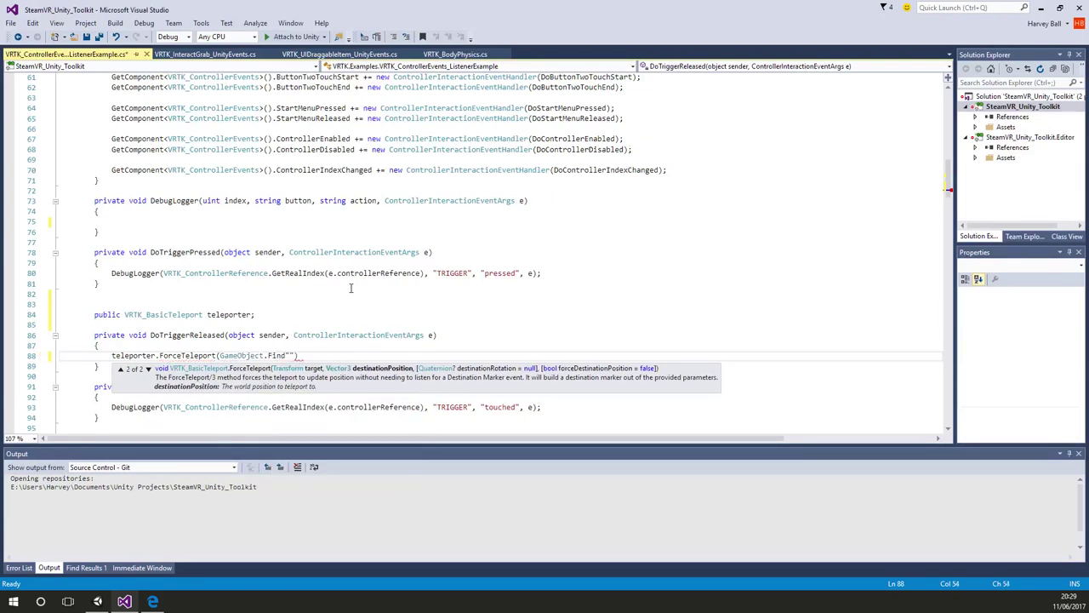
{"action": "type", "text": "or\")"}
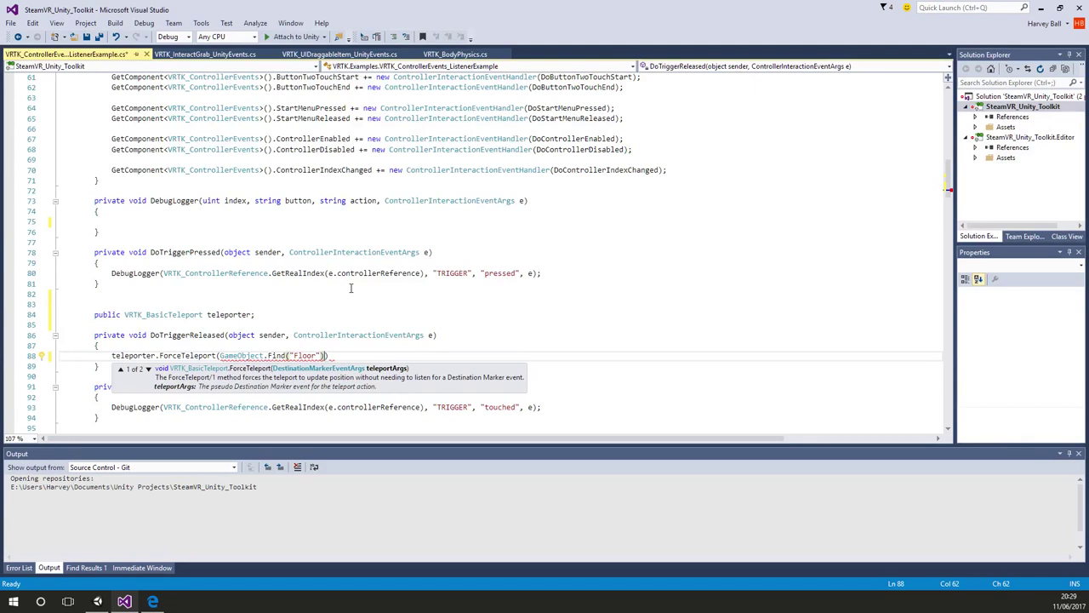
{"action": "type", "text": ","}
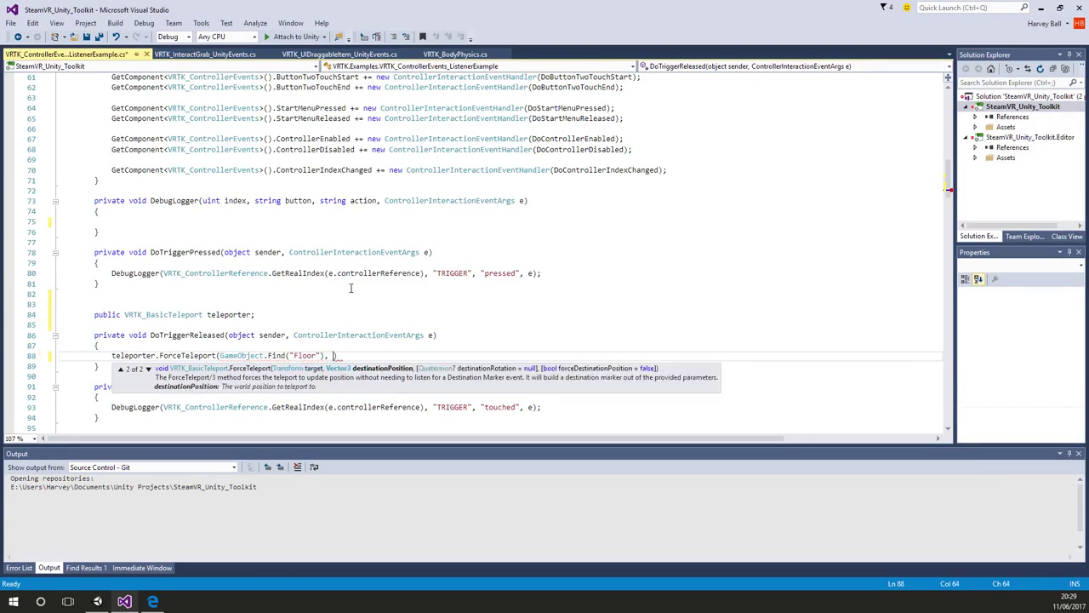
- Switch to Unity and examine the transforms of SDKSetups, its SteamVR setup and the [CameraRig] object
{"action": "left_click", "coordinate": [97, 601]}
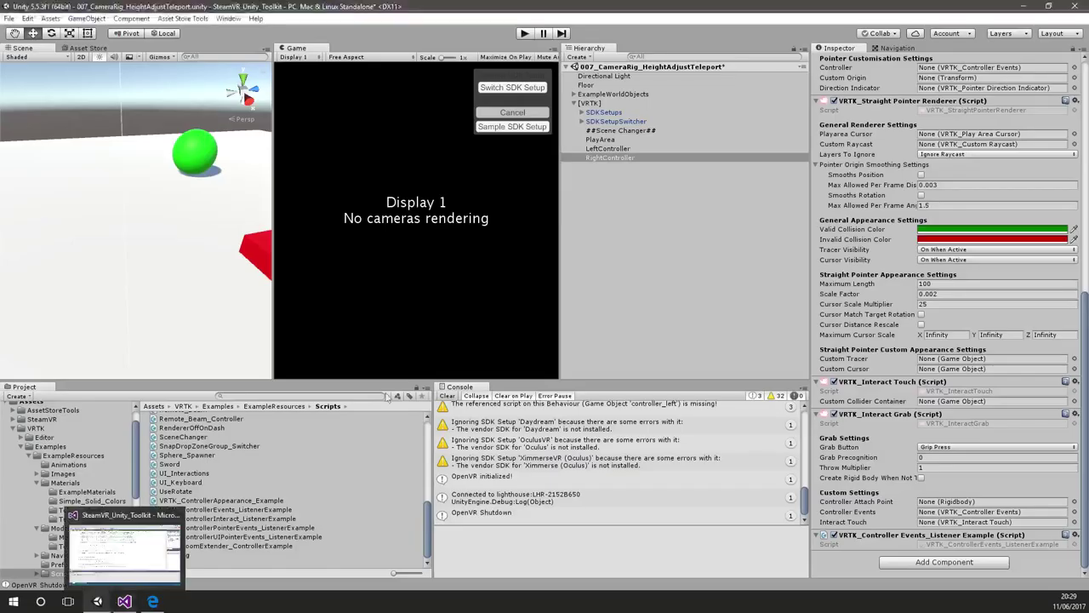
{"action": "right_click_drag", "start_coordinate": [170, 205], "coordinate": [290, 198]}
{"action": "left_click", "coordinate": [582, 112]}
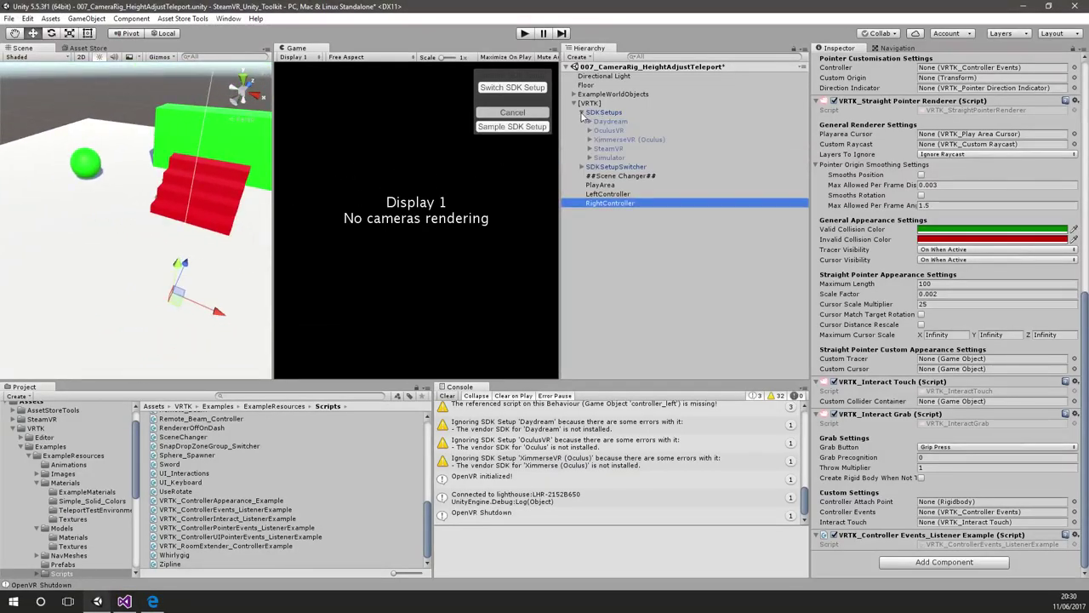
{"action": "left_click", "coordinate": [590, 149]}
{"action": "left_click", "coordinate": [626, 159]}
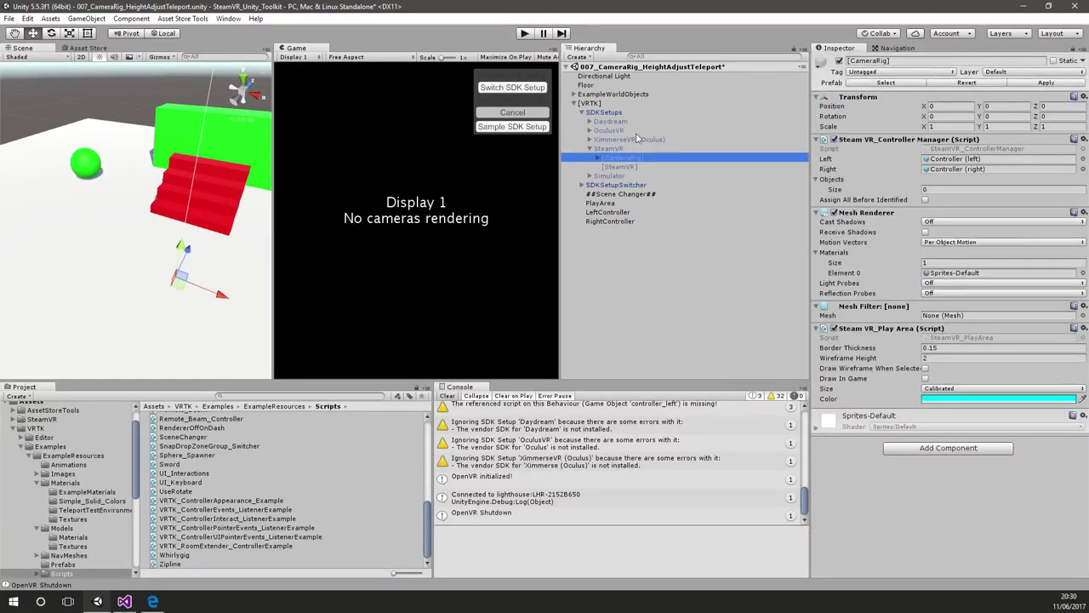
{"action": "left_click", "coordinate": [634, 151]}
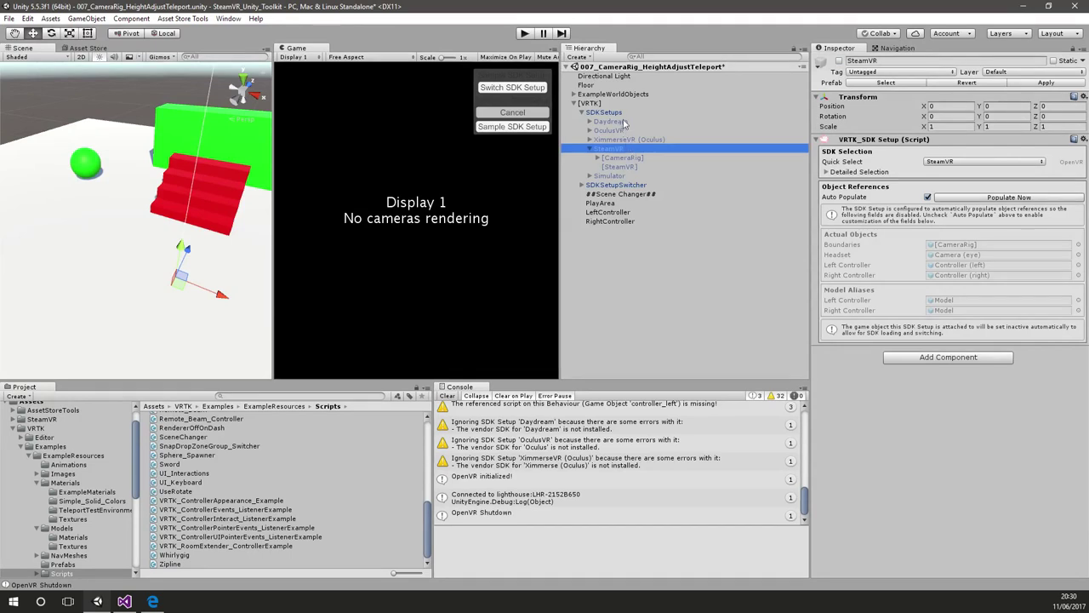
{"action": "left_click", "coordinate": [619, 103]}
{"action": "left_click", "coordinate": [618, 112]}
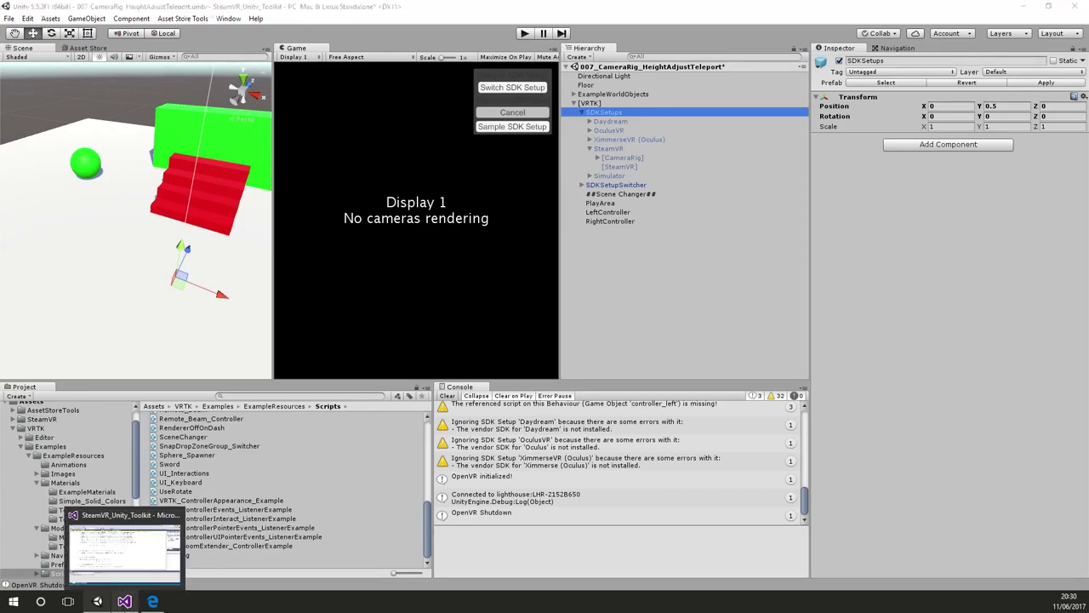
- Return to Visual Studio and add new Vector3(3f, 0.5f, 4f) as the destination position argument of the ForceTeleport call
{"action": "left_click", "coordinate": [125, 601]}
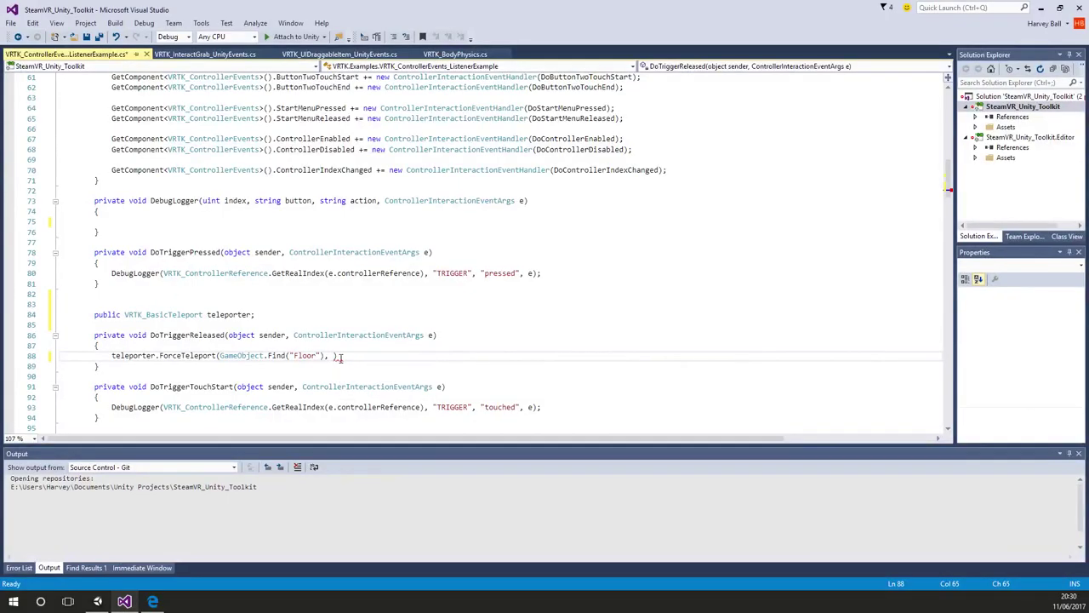
{"action": "key", "text": "BackSpace"}
{"action": "key", "text": "ctrl+shift+space"}
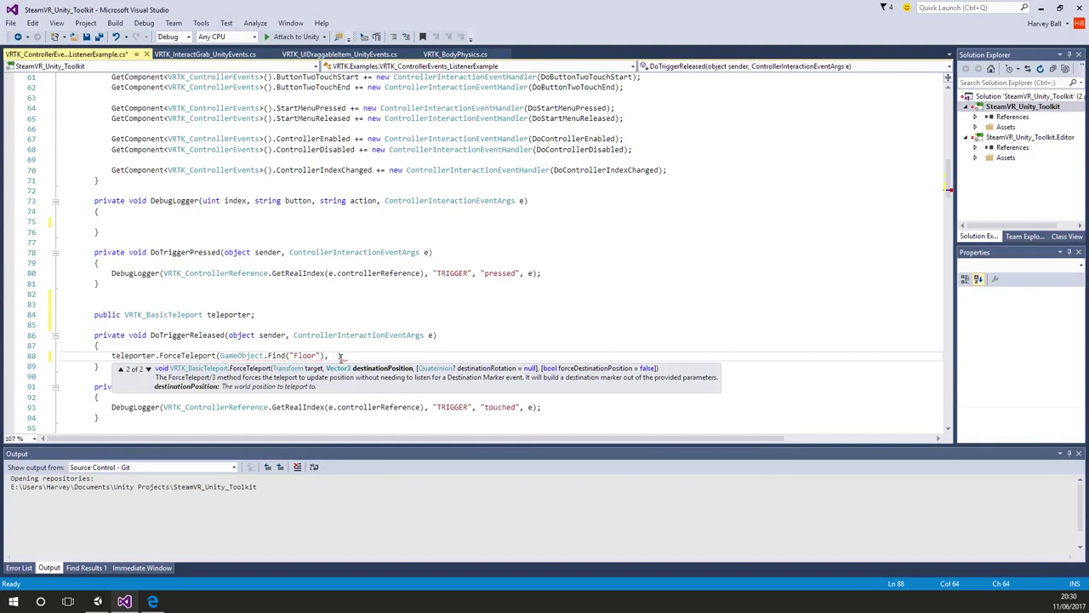
{"action": "type", "text": "new Vector3("}
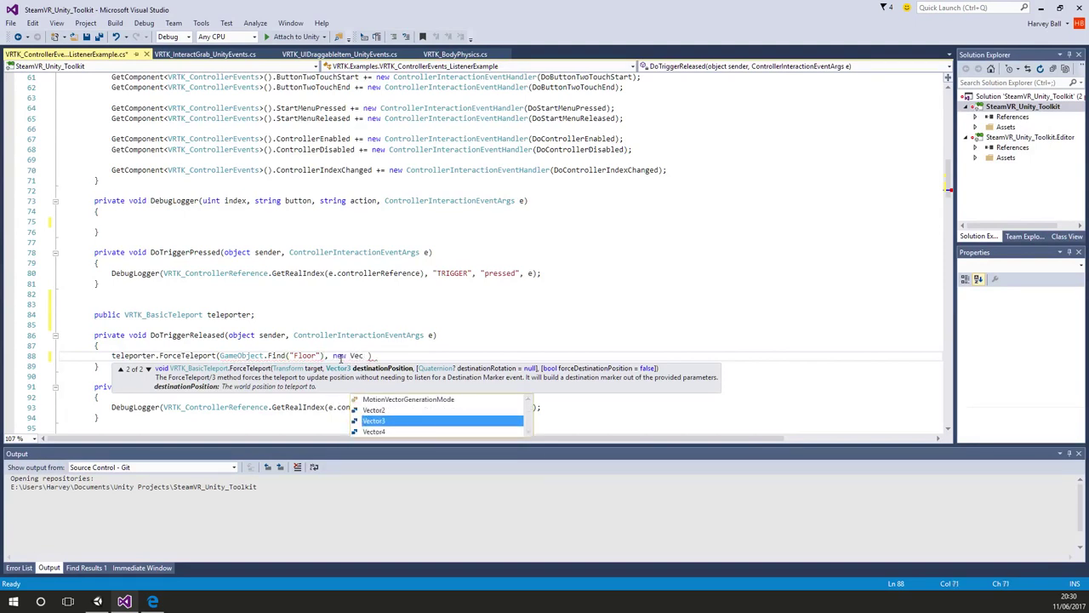
{"action": "type", "text": "3f, 0.5f"}
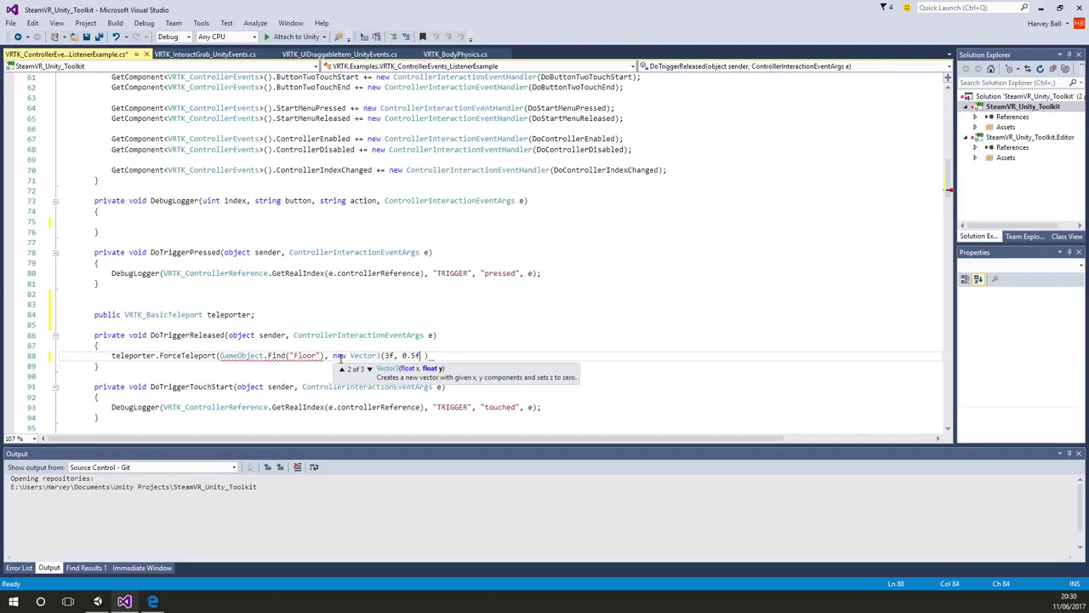
{"action": "type", "text": ", 4f)"}
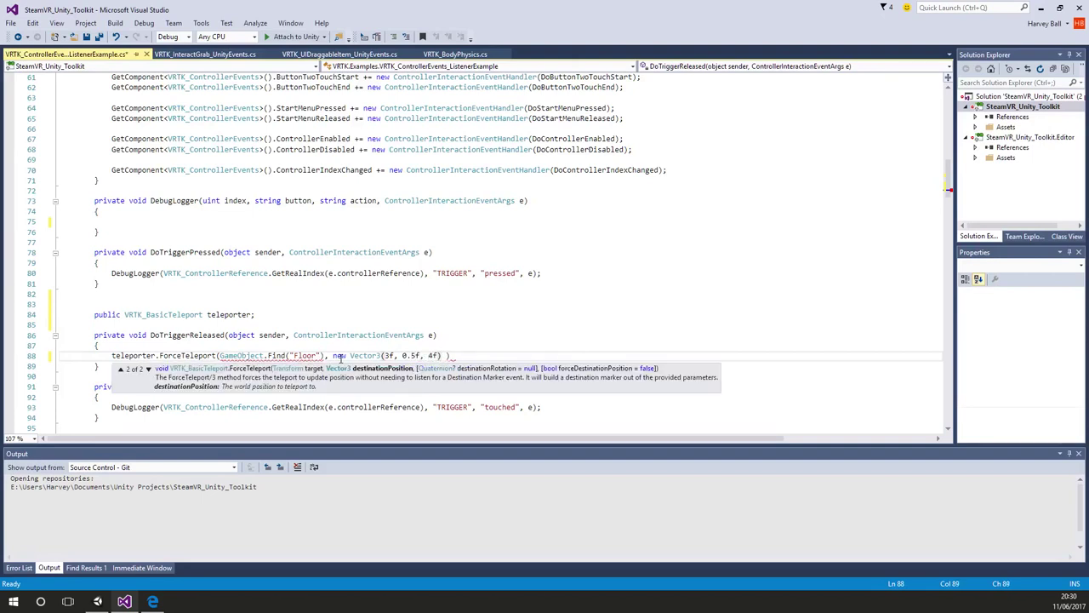
{"action": "type", "text": ","}
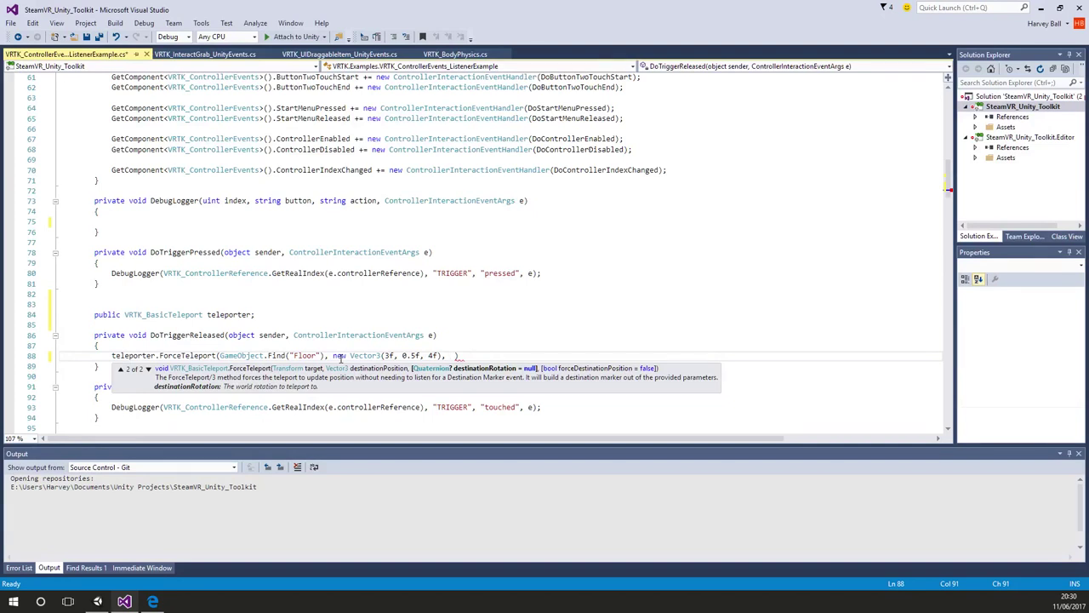
{"action": "key", "text": "BackSpace"}
{"action": "key", "text": "BackSpace"}
{"action": "type", "text": ")"}
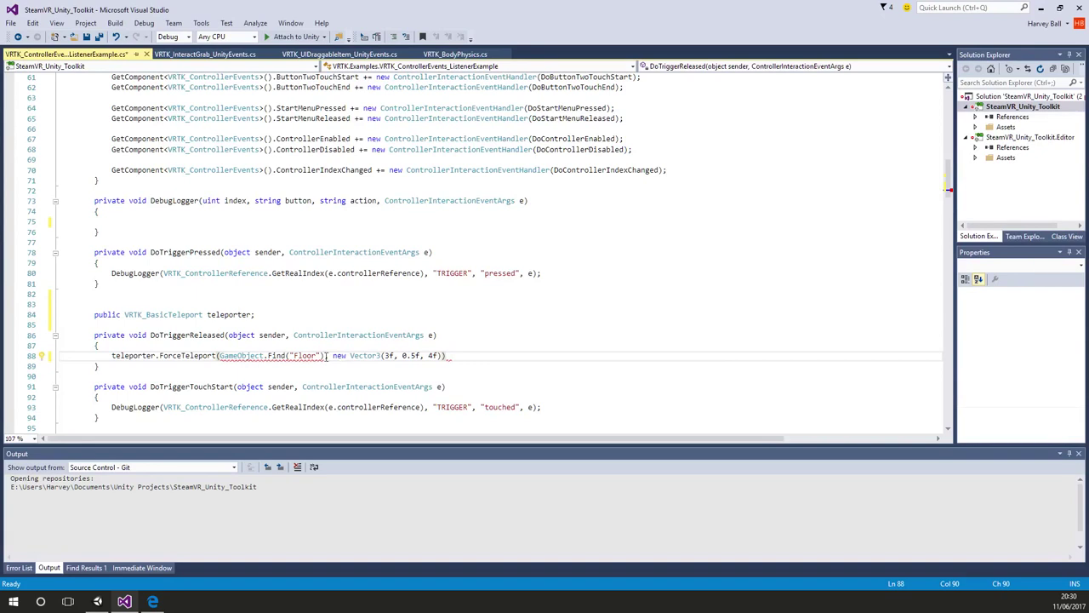
- Append .transform to GameObject.Find("Floor"), end the ForceTeleport statement with a semicolon and save the script
{"action": "left_click", "coordinate": [324, 356]}
{"action": "type", "text": ".transform"}
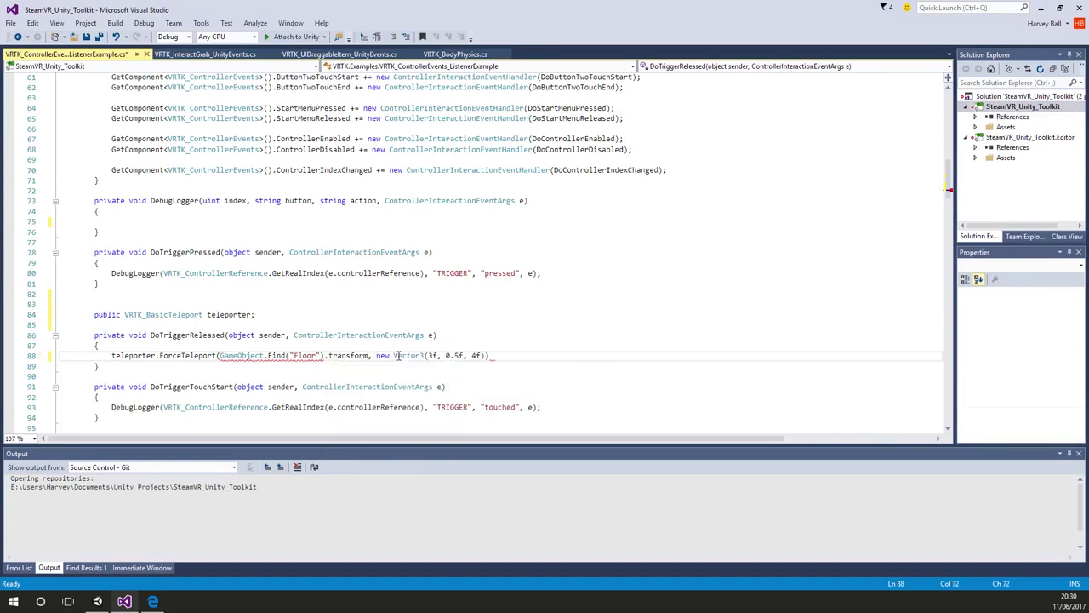
{"action": "key", "text": "End"}
{"action": "key", "text": "Down"}
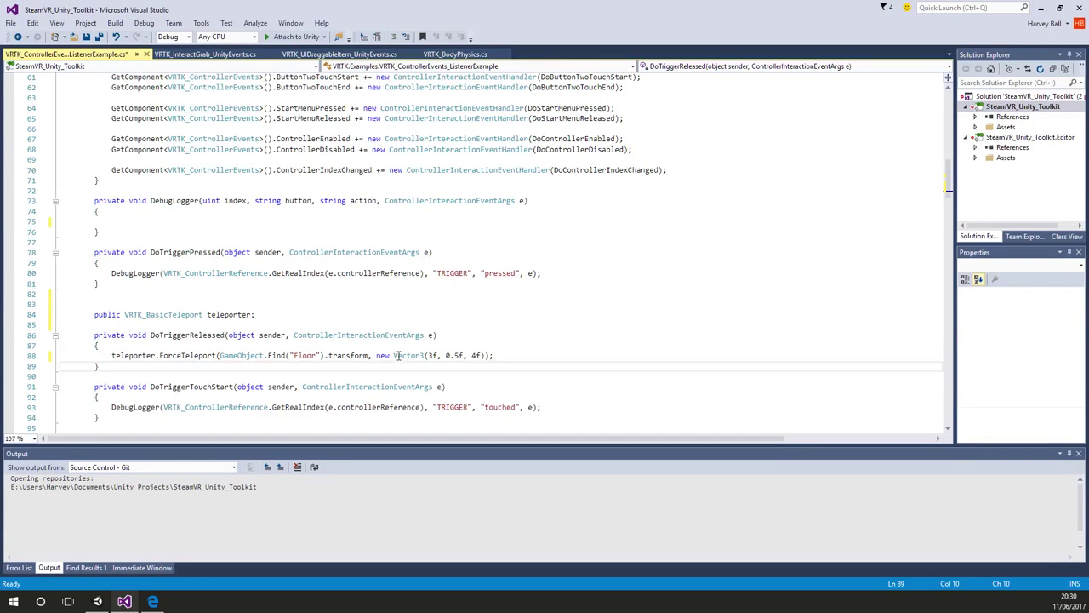
{"action": "key", "text": "ctrl+s"}
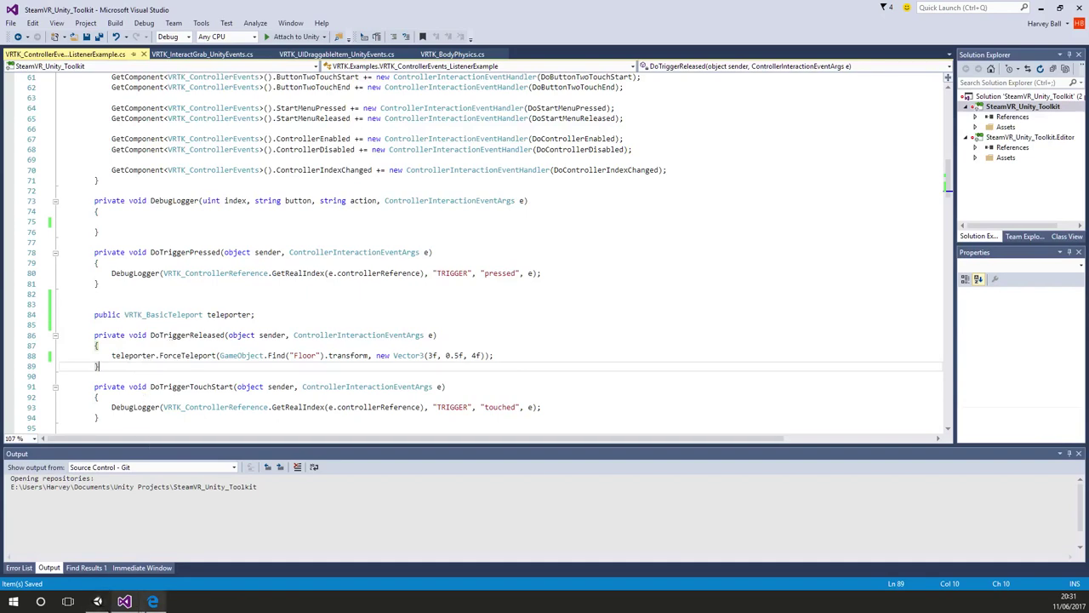
- Switch to Unity and run the 007_CameraRig_HeightAdjustTeleport scene in play mode
{"action": "mouse_move", "coordinate": [150, 604]}
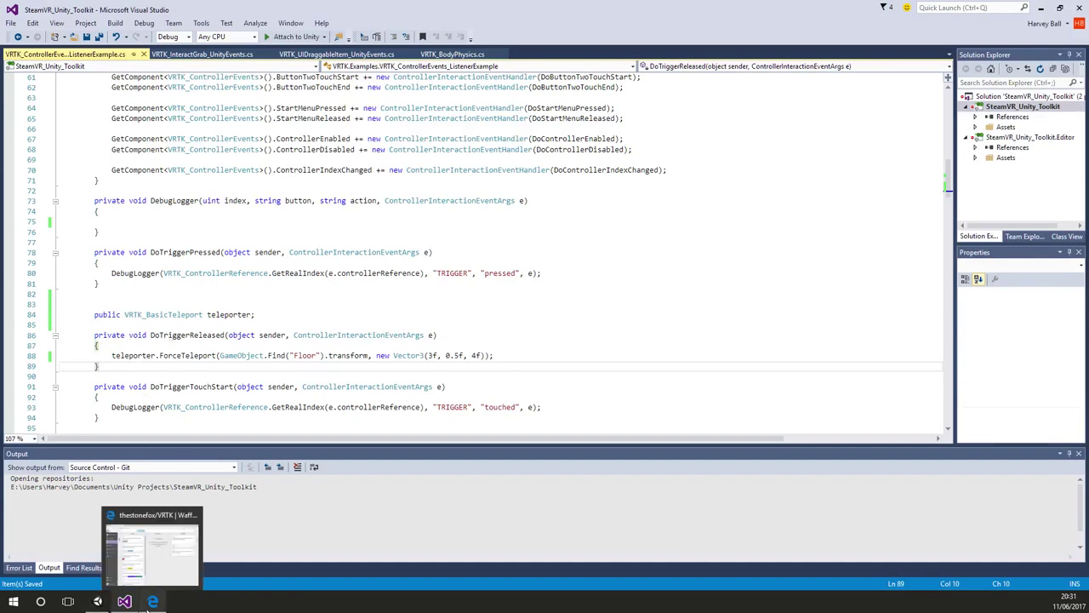
{"action": "left_click", "coordinate": [97, 601]}
{"action": "left_click", "coordinate": [525, 34]}
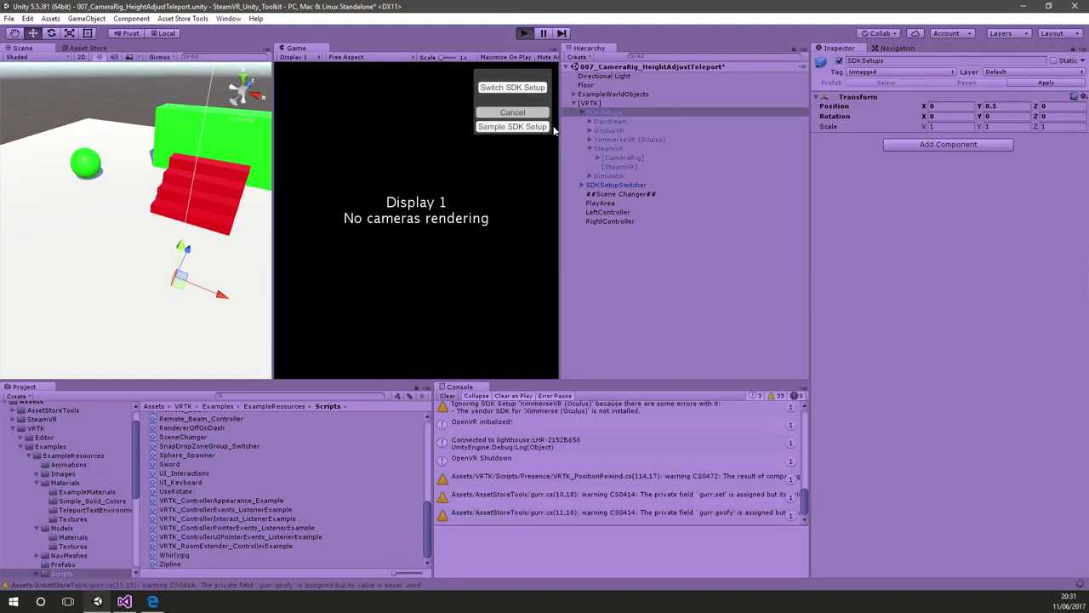
- Inspect the SteamVR setup's VRTK_SDK Setup component while the scene runs, and stop play mode
{"action": "left_click", "coordinate": [628, 158]}
{"action": "left_click", "coordinate": [622, 149]}
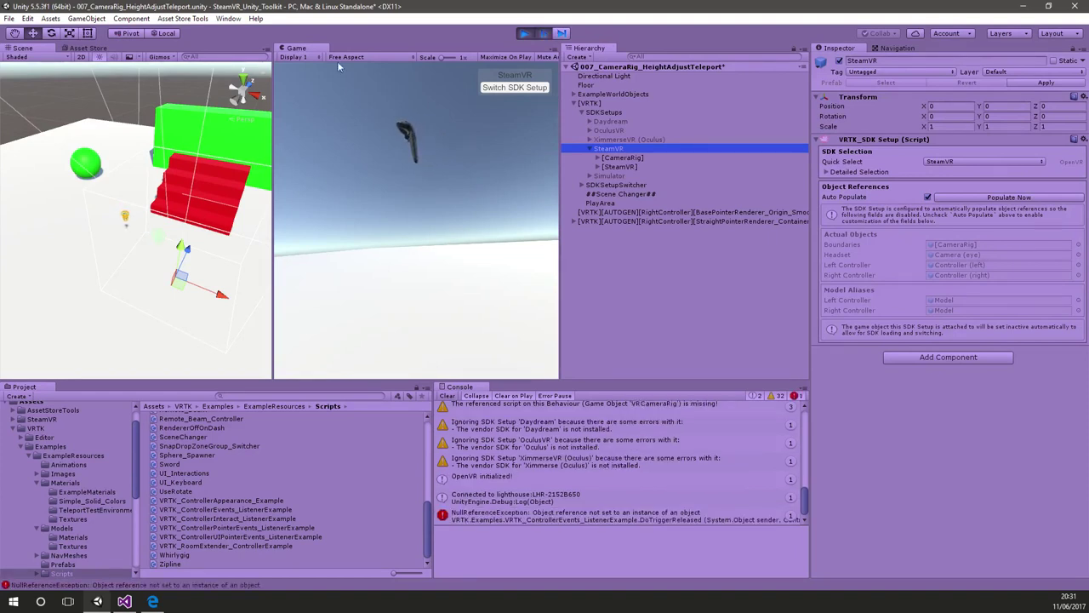
{"action": "left_click", "coordinate": [523, 35]}
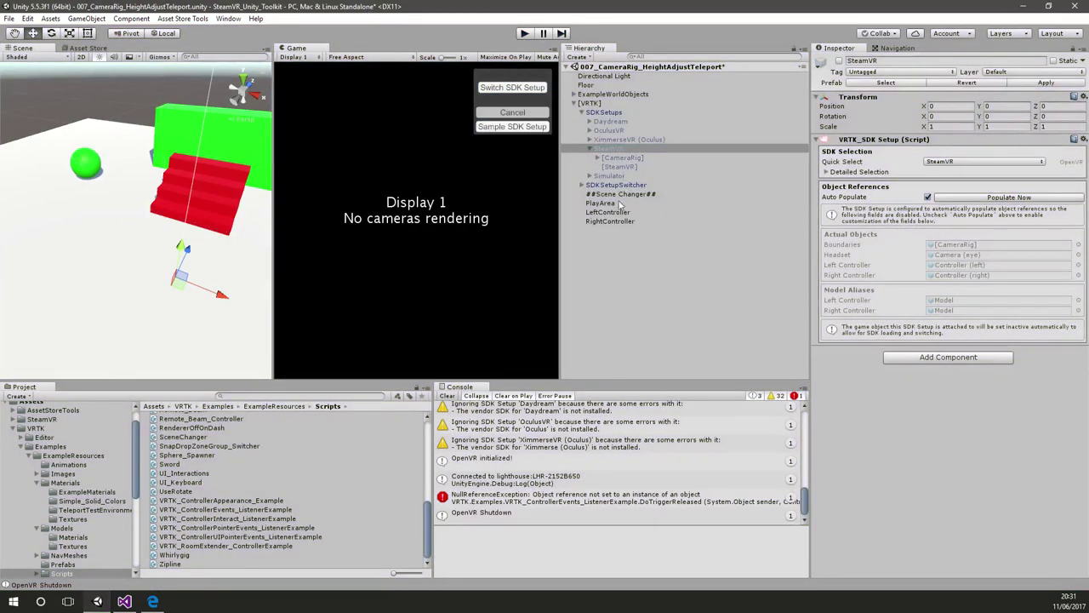
- Assign the PlayArea object as the Teleporter of RightController's VRTK_Controller Events_Listener Example component
{"action": "left_click", "coordinate": [610, 221]}
{"action": "scroll", "coordinate": [911, 437], "scroll_direction": "down", "scroll_amount": 5}
{"action": "scroll", "coordinate": [911, 437], "scroll_direction": "down", "scroll_amount": 4}
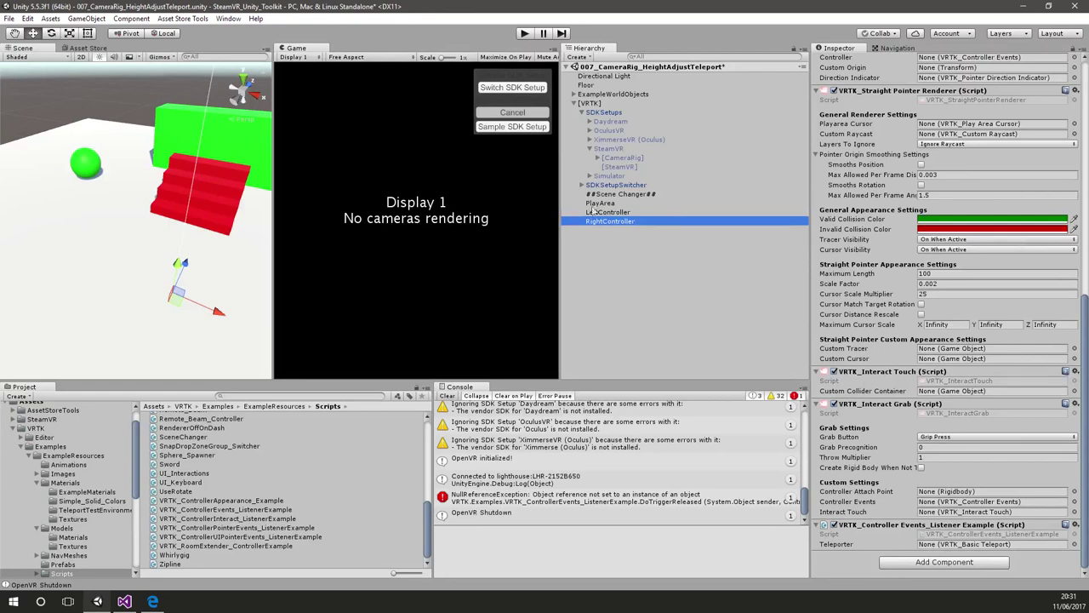
{"action": "left_click", "coordinate": [863, 457]}
{"action": "left_click_drag", "start_coordinate": [863, 457], "coordinate": [944, 545]}
- Run the height adjust teleport scene to test the forced teleport, examine the play area in the scene view, and stop play mode
{"action": "left_click", "coordinate": [525, 33]}
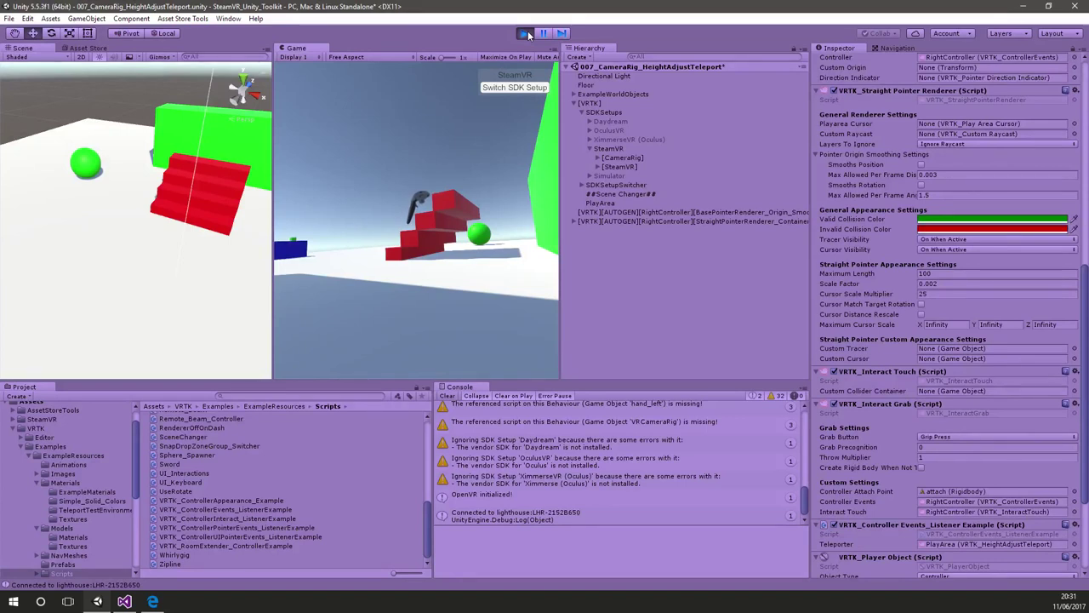
{"action": "scroll", "coordinate": [174, 214], "scroll_direction": "down", "scroll_amount": 1}
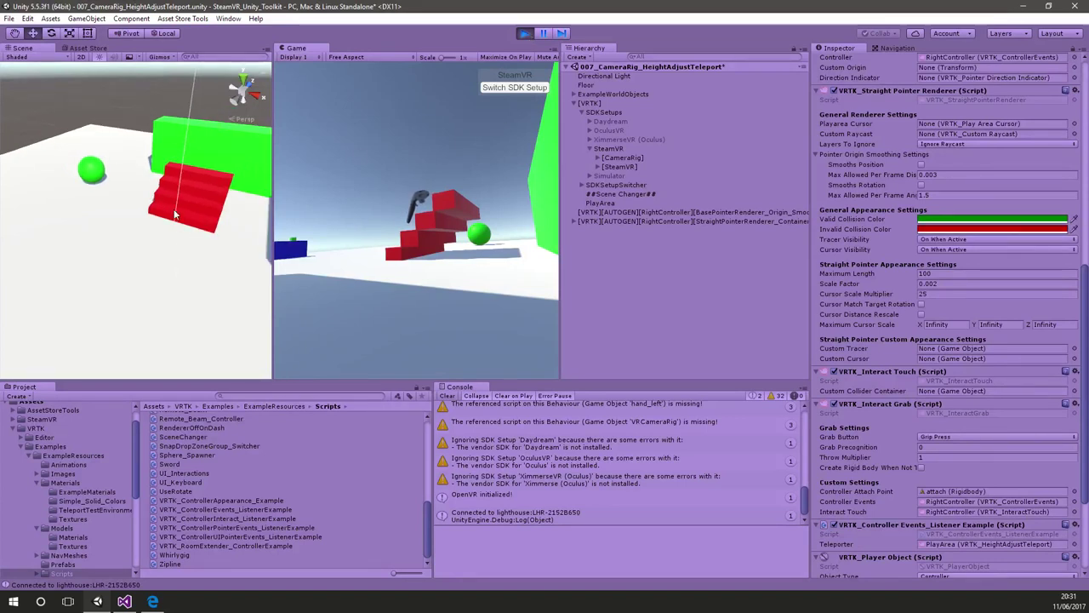
{"action": "right_click_drag", "start_coordinate": [174, 215], "coordinate": [175, 215]}
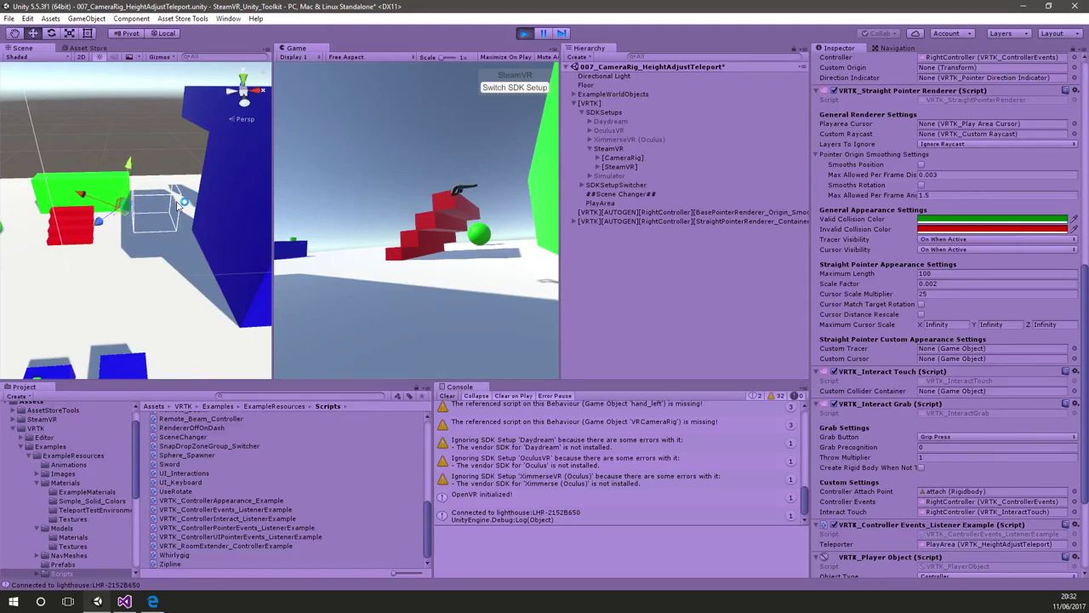
{"action": "key", "text": "ctrl+p"}
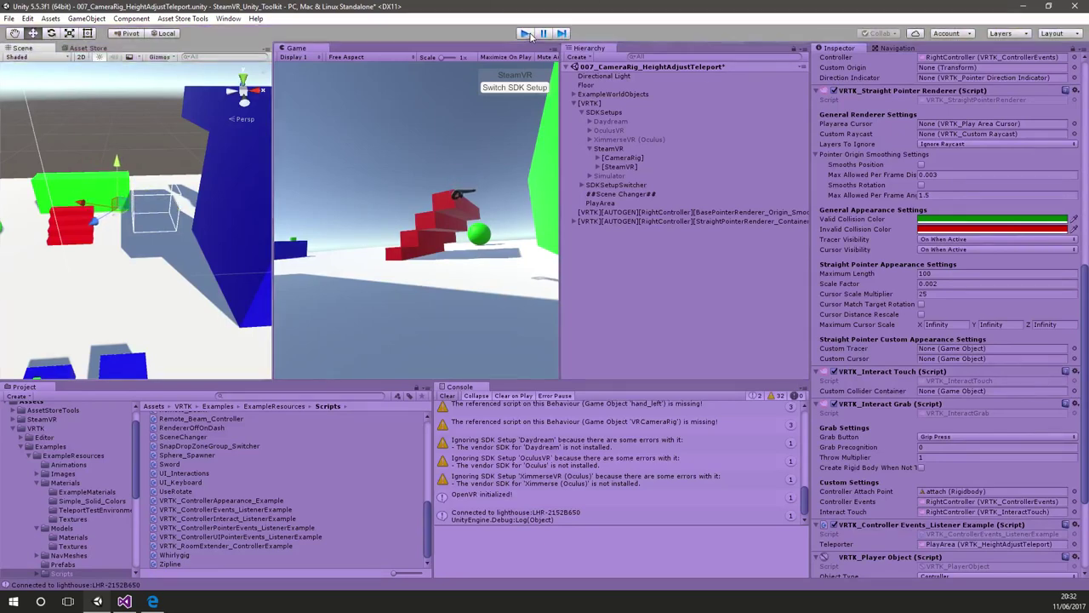
- Switch to Visual Studio to review the ForceTeleport code in DoTriggerReleased, and return to Unity
{"action": "left_click", "coordinate": [124, 602]}
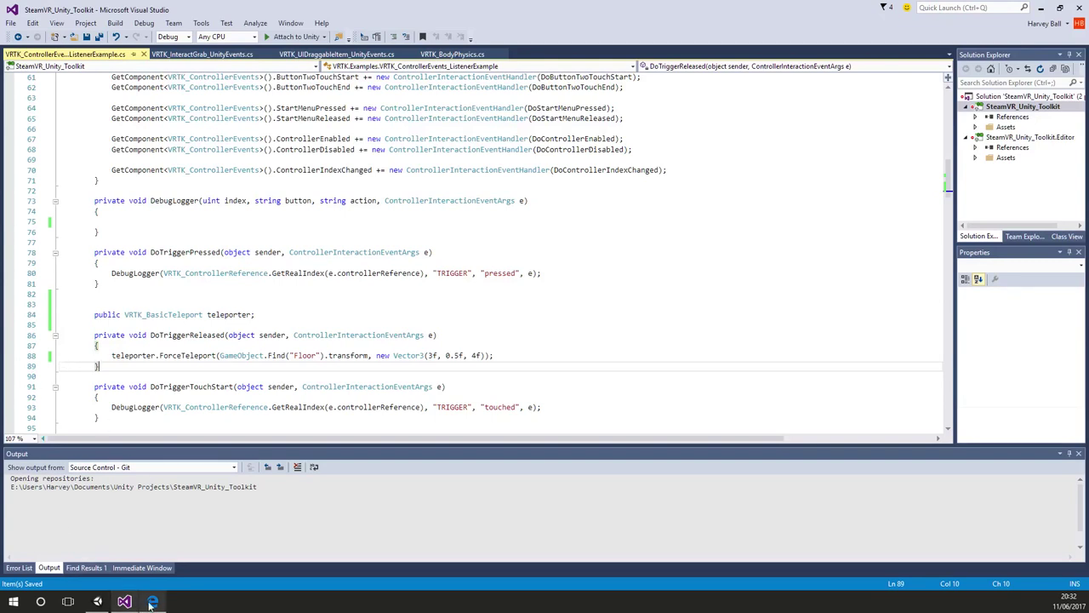
{"action": "mouse_move", "coordinate": [154, 604]}
{"action": "left_click", "coordinate": [97, 600]}
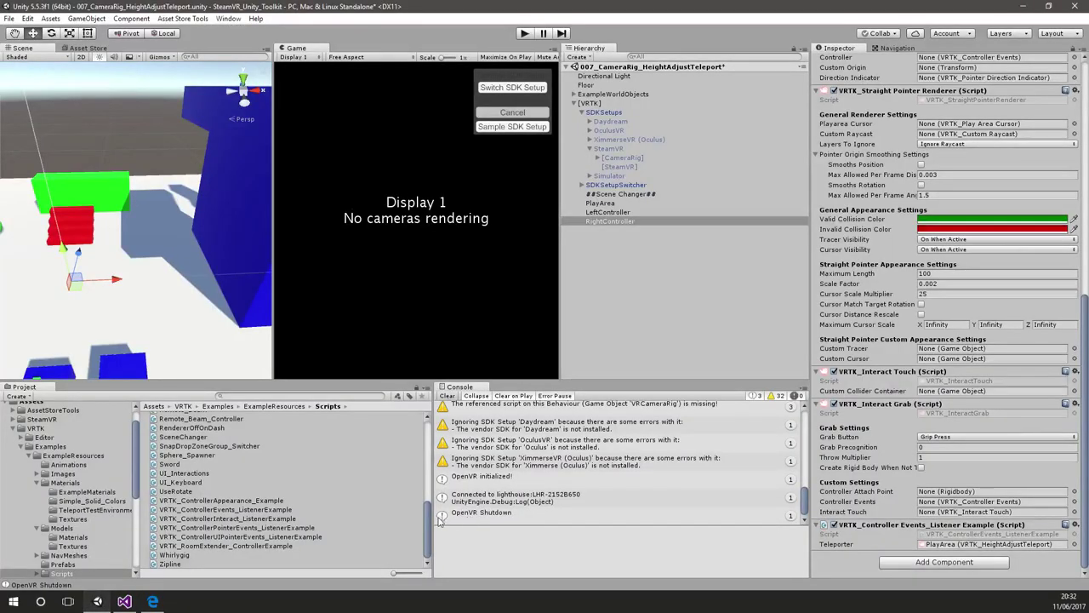
- From the VRTK Examples folder, open the 005_Controller_BasicObjectGrabbing scene and replace it with 008_Controller_UsingAGrabbedObject
{"action": "left_click_drag", "start_coordinate": [429, 529], "coordinate": [431, 439]}
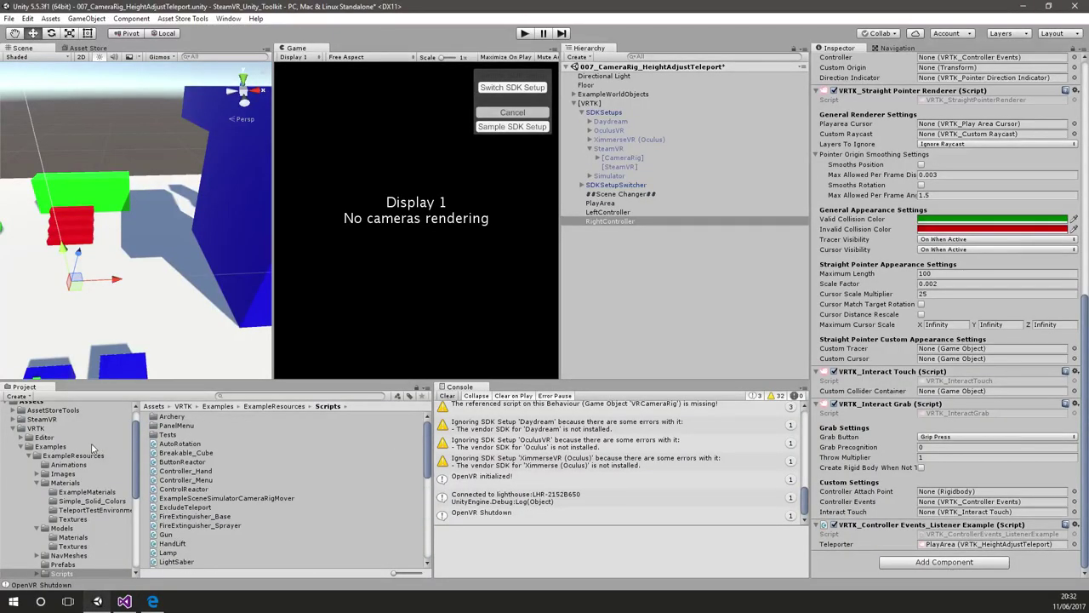
{"action": "left_click", "coordinate": [48, 448]}
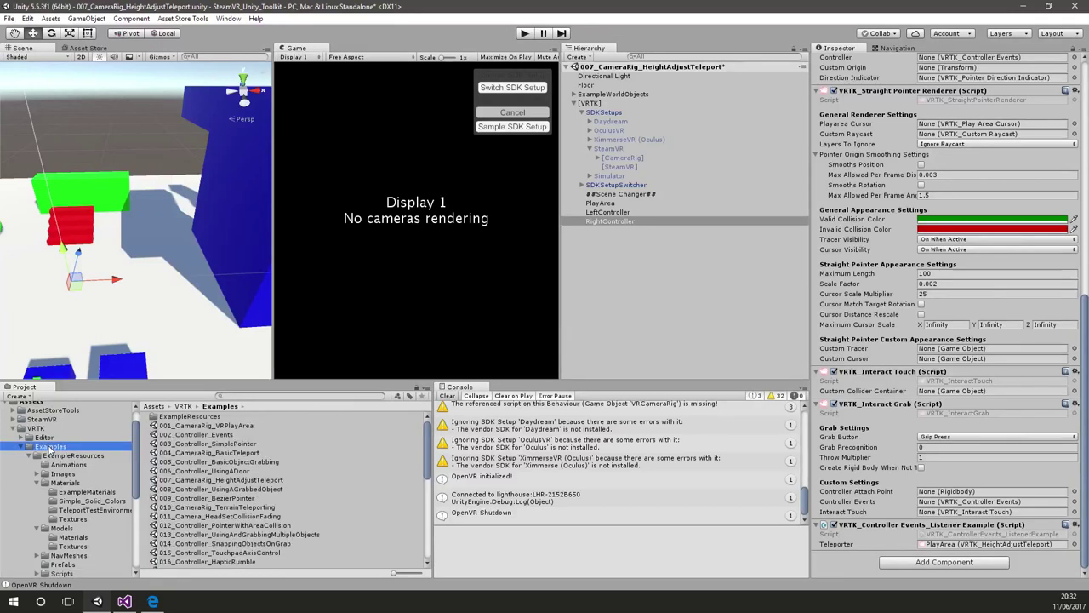
{"action": "double_click", "coordinate": [254, 463]}
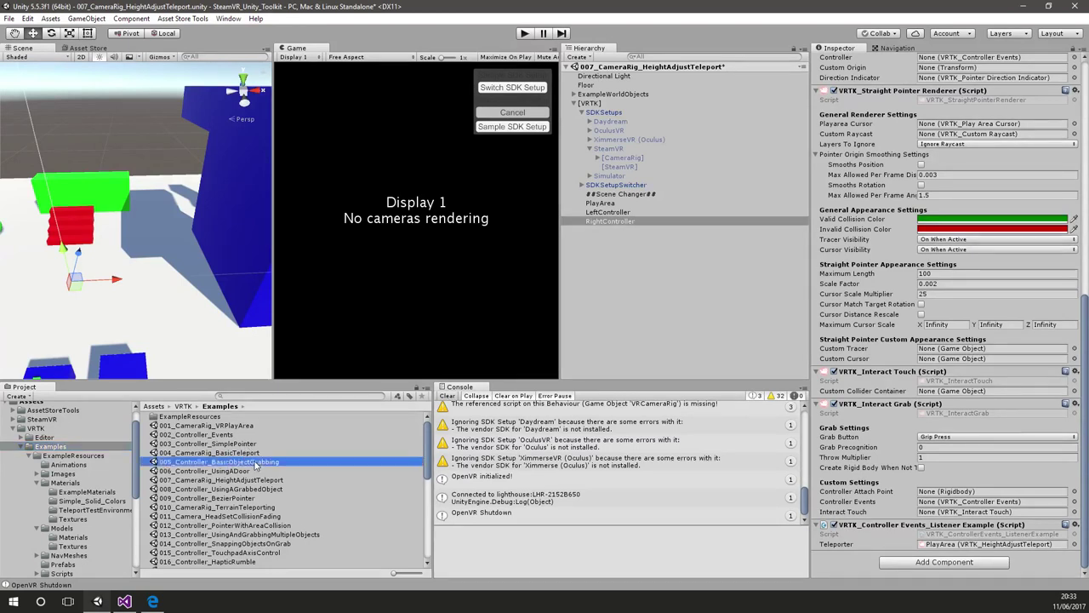
{"action": "left_click", "coordinate": [597, 324]}
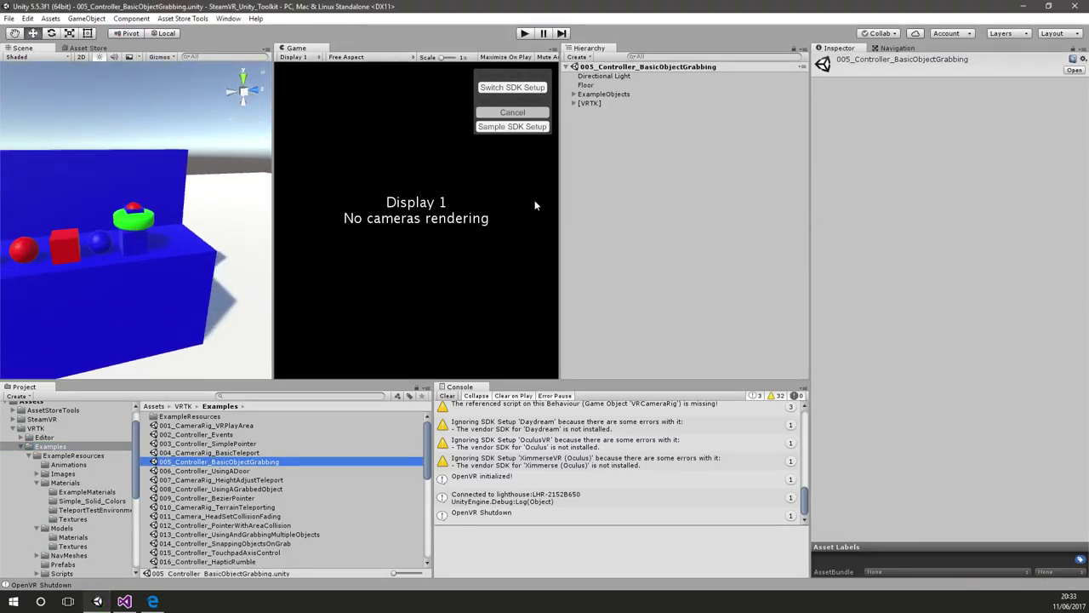
{"action": "double_click", "coordinate": [279, 489]}
- Set the Whirlygig object's Touch Highlight Color to yellow and test the scene in play mode
{"action": "left_click_drag", "start_coordinate": [128, 256], "coordinate": [165, 240], "text": "alt"}
{"action": "left_click", "coordinate": [159, 236]}
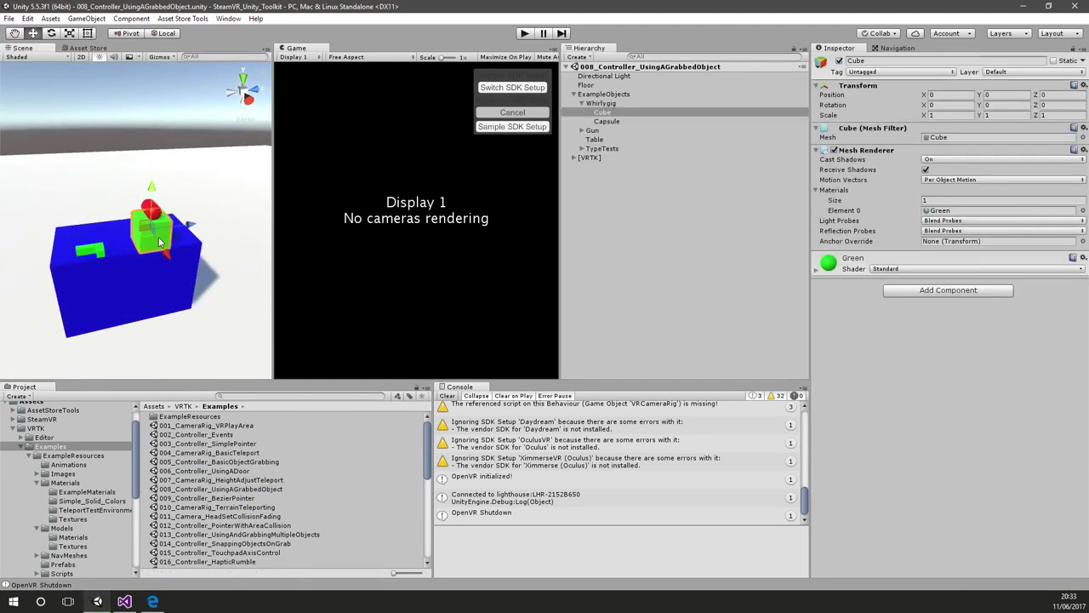
{"action": "left_click", "coordinate": [620, 104]}
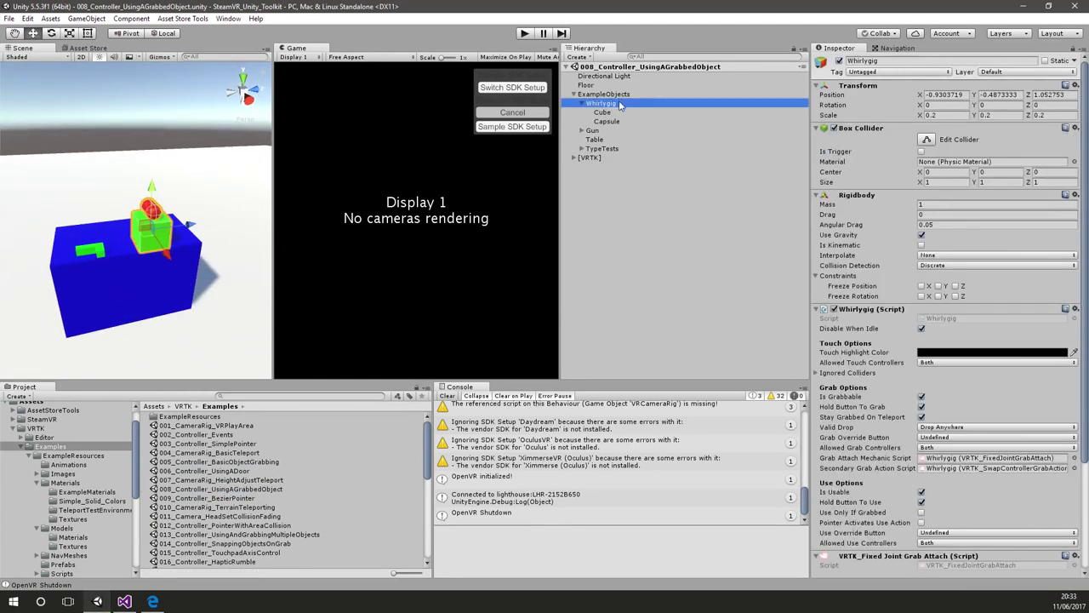
{"action": "left_click", "coordinate": [955, 353]}
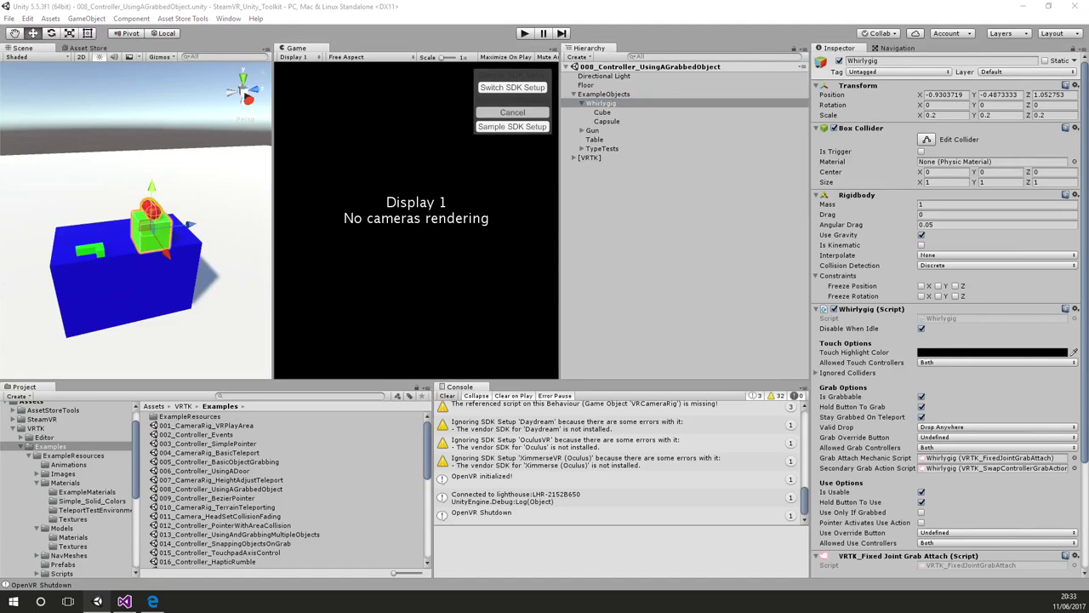
{"action": "left_click", "coordinate": [527, 34]}
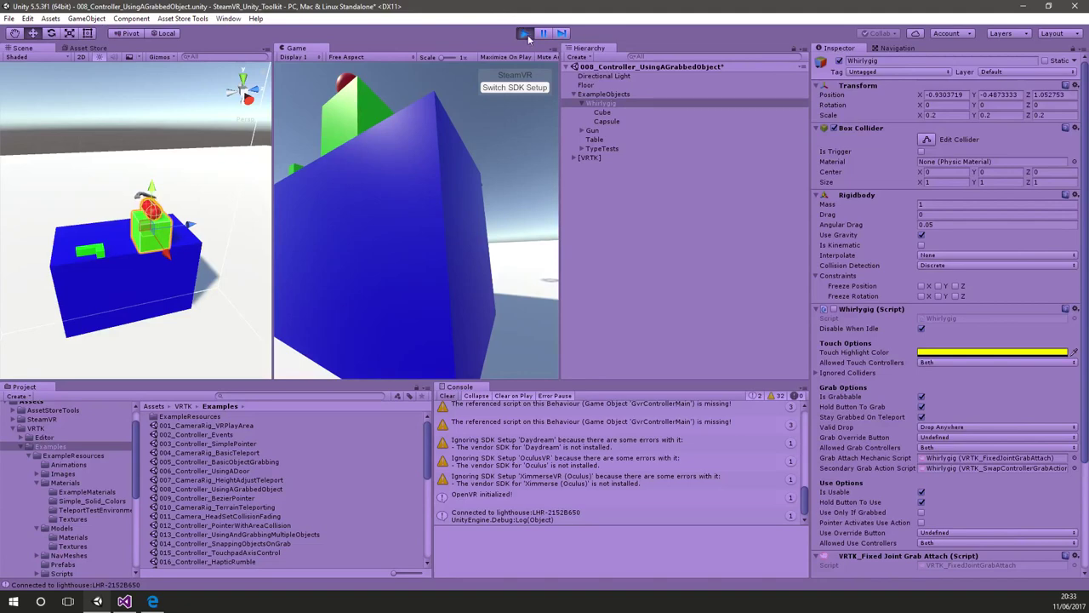
{"action": "left_click", "coordinate": [525, 33]}
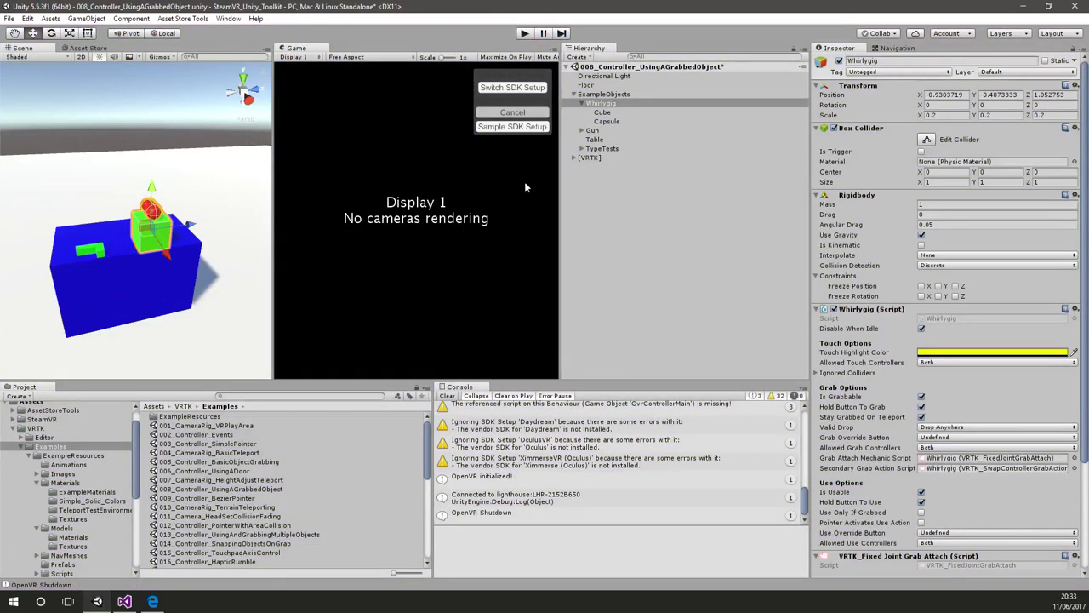
- Open the Whirlygig script in Visual Studio and add a public override of StartTouching below the StopUsing method
{"action": "left_click", "coordinate": [954, 319]}
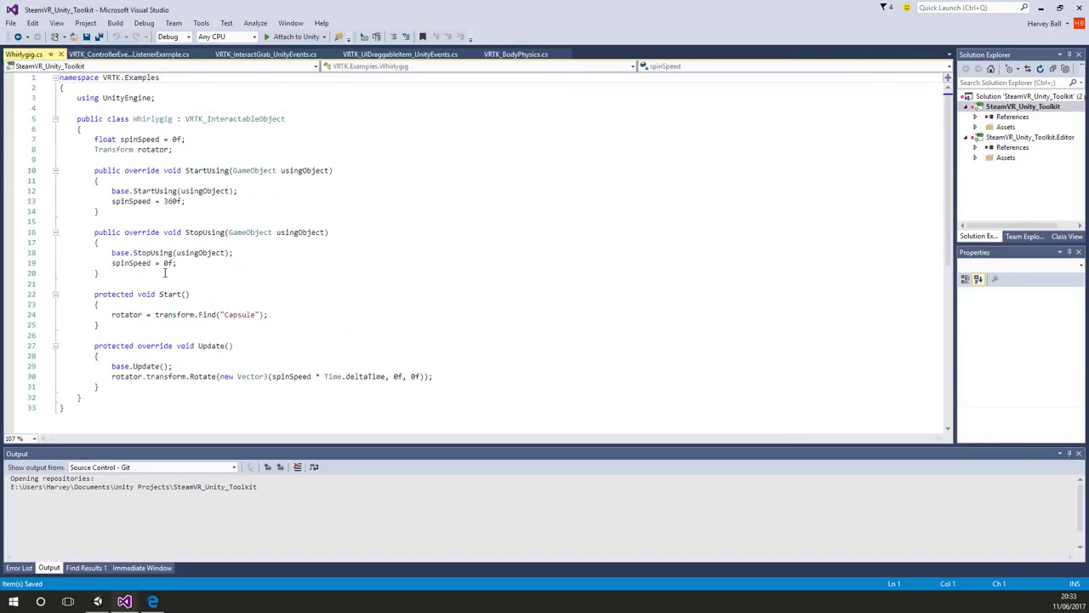
{"action": "left_click", "coordinate": [165, 273]}
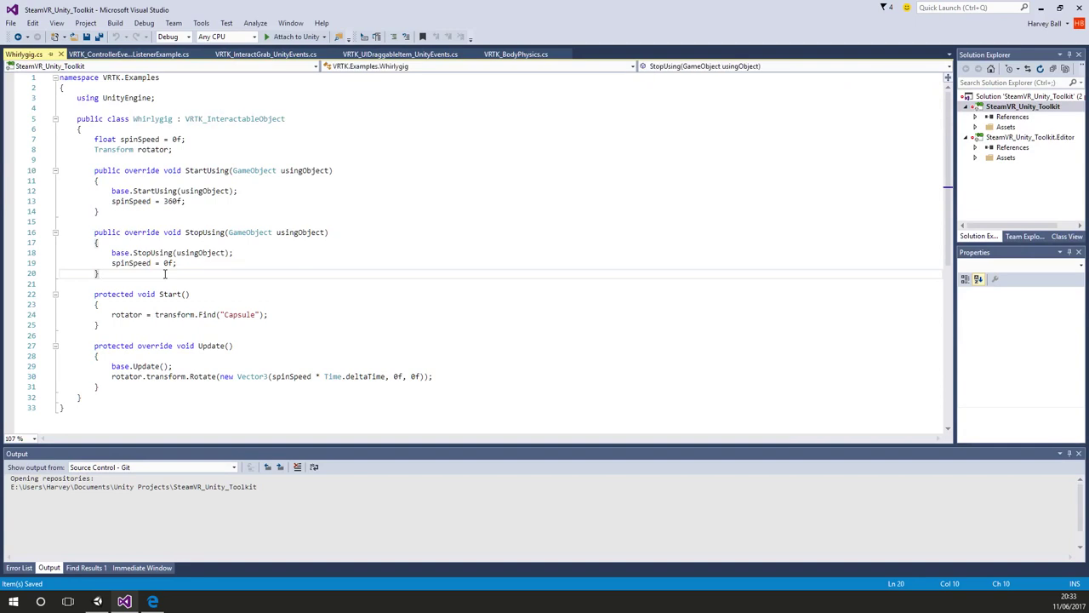
{"action": "key", "text": "Return"}
{"action": "key", "text": "Return"}
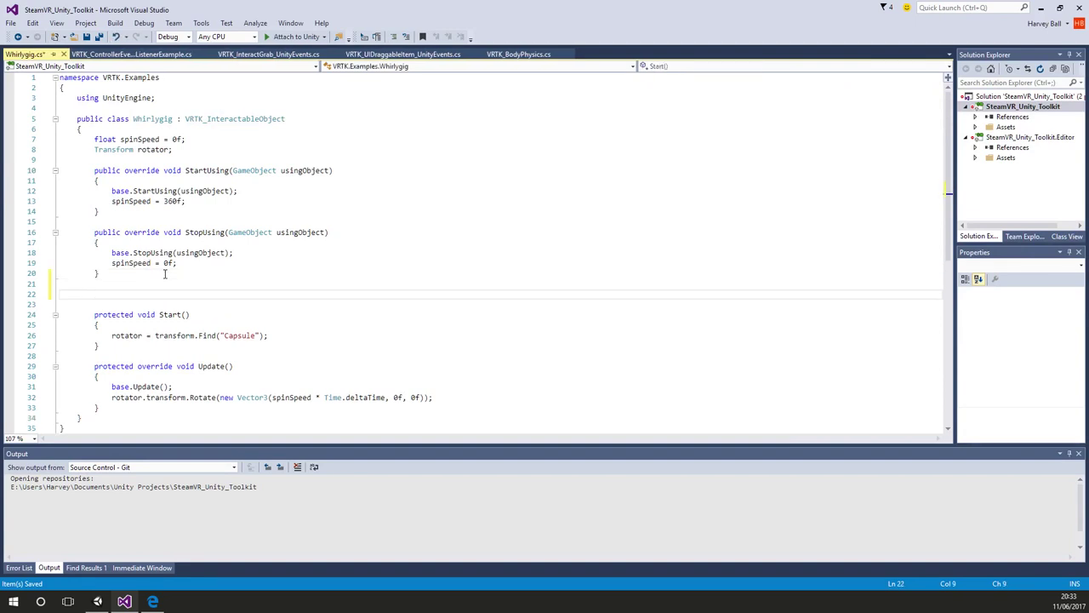
{"action": "type", "text": "publoic  override "}
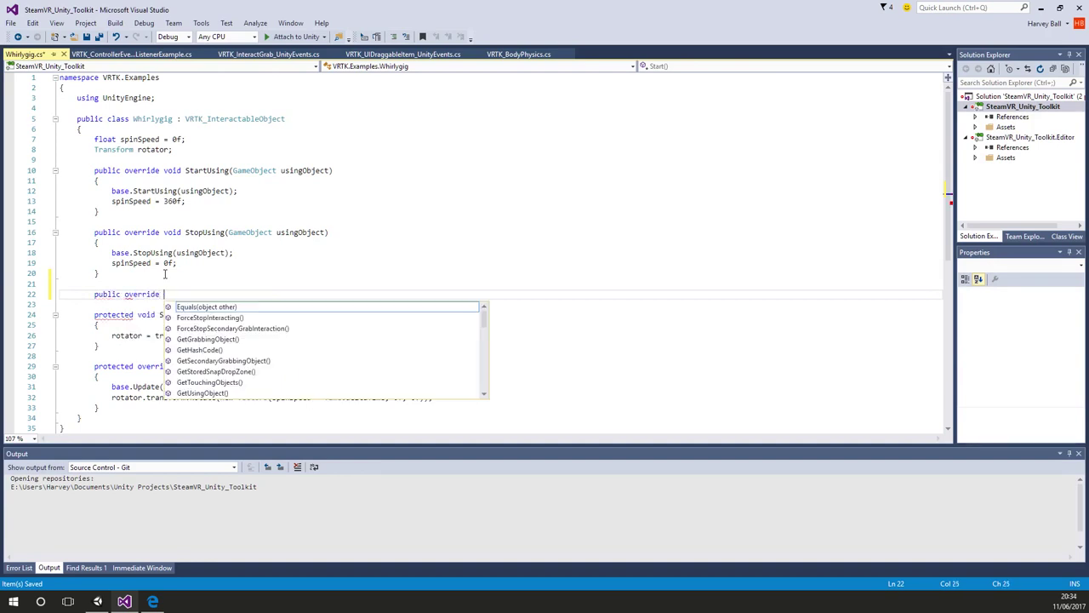
{"action": "type", "text": "void Star"}
{"action": "key", "text": "Tab"}
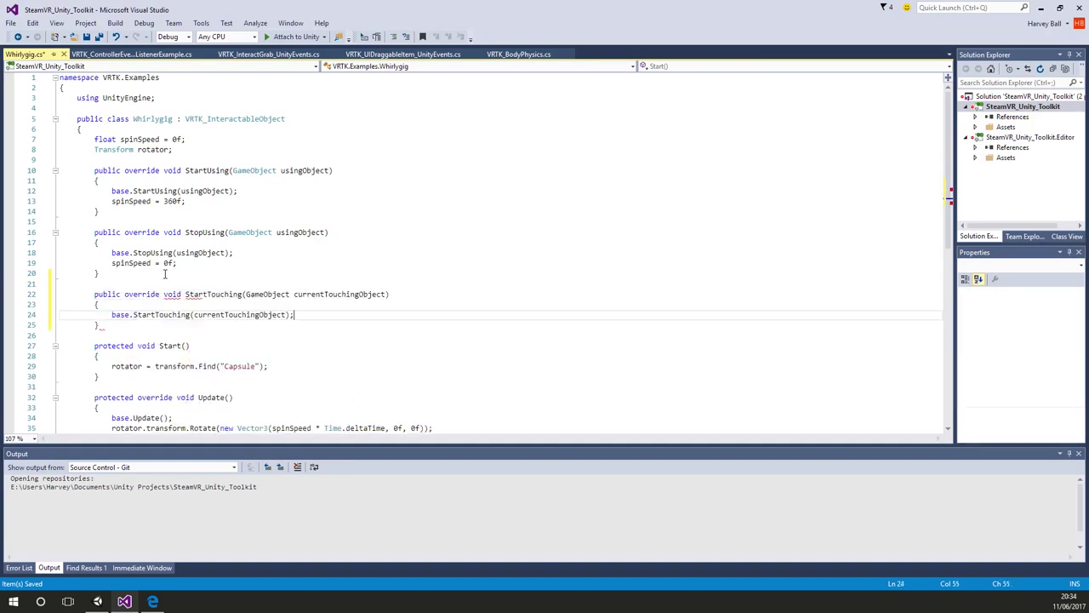
- Declare bool hasTouched = false; above the StartTouching method
{"action": "left_click", "coordinate": [166, 273]}
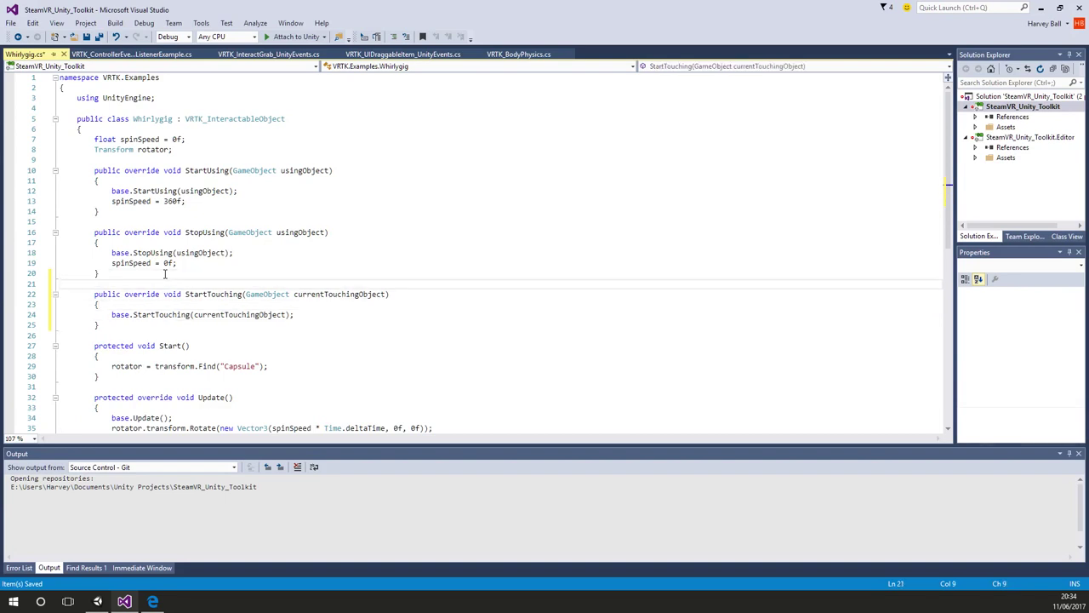
{"action": "key", "text": "Return"}
{"action": "key", "text": "Return"}
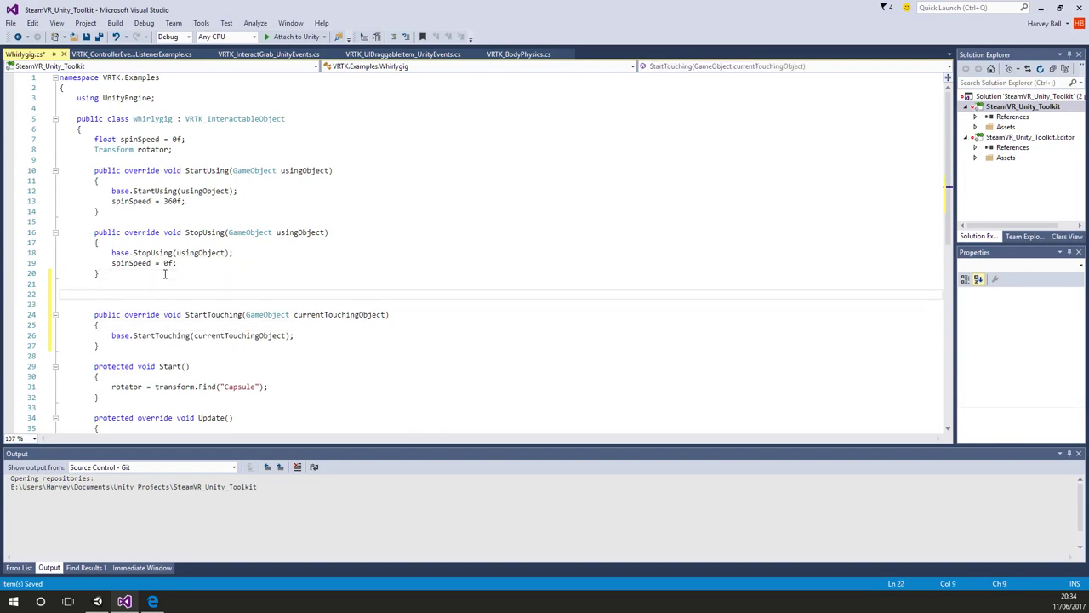
{"action": "type", "text": "bool hasTouched = false;"}
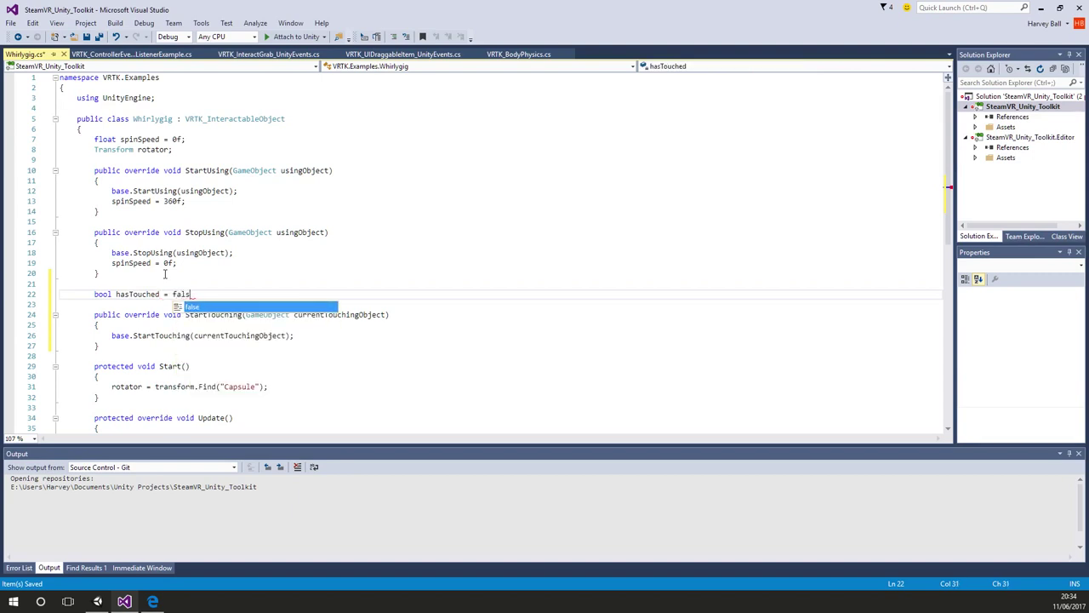
- Add hasTouched = true; after the base.StartTouching call in the StartTouching method
{"action": "key", "text": "shift+Home"}
{"action": "key", "text": "Down"}
{"action": "key", "text": "Down"}
{"action": "key", "text": "Down"}
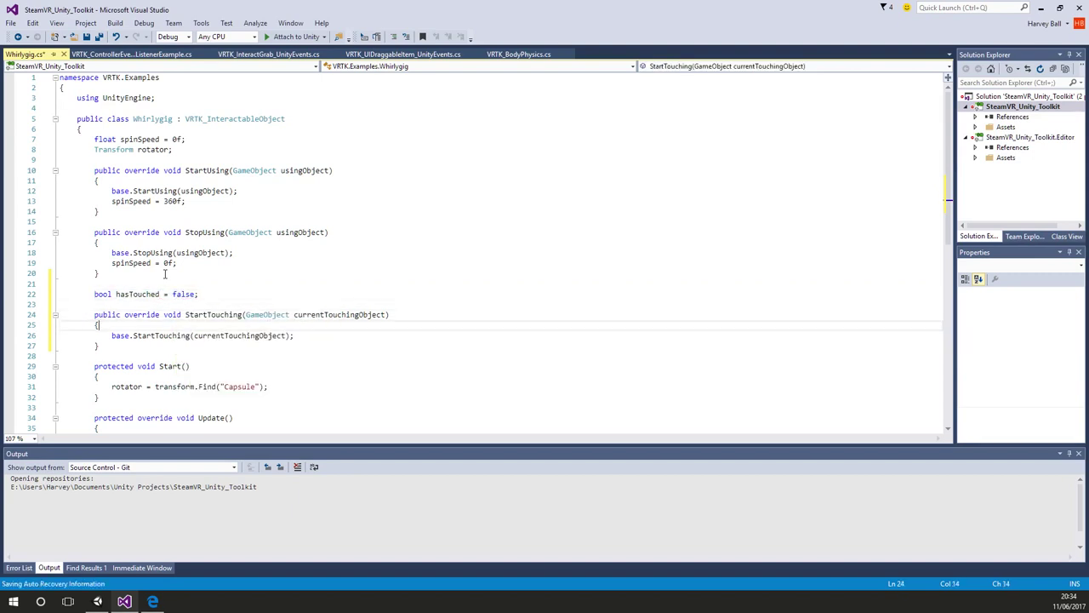
{"action": "key", "text": "Down"}
{"action": "key", "text": "End"}
{"action": "key", "text": "Return"}
{"action": "key", "text": "ctrl+shift+Left"}
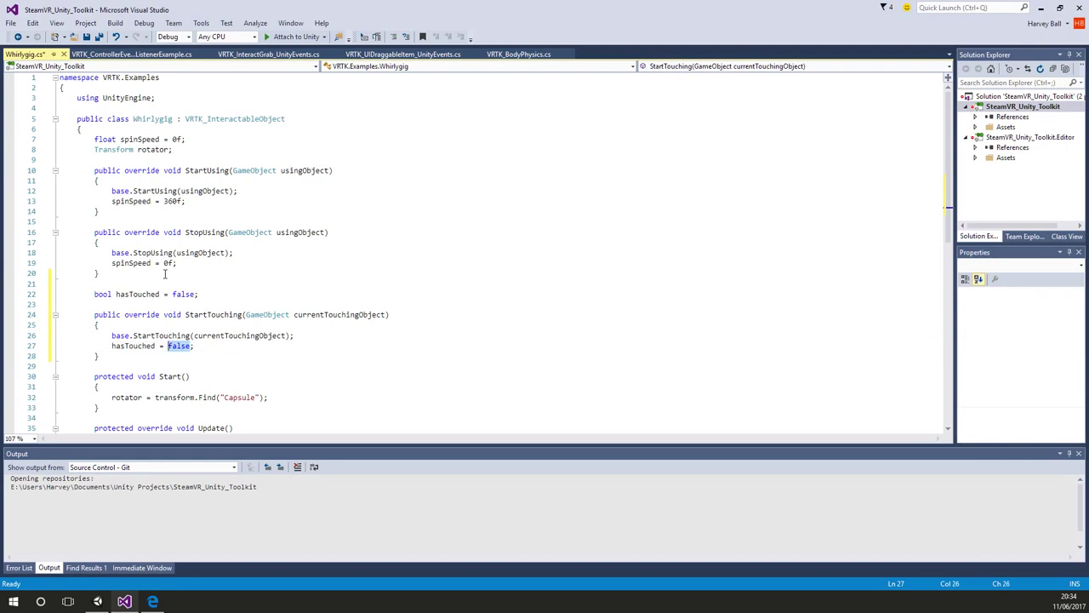
{"action": "type", "text": "true"}
- Add a public override of StopTouching below the StartTouching method
{"action": "key", "text": "Down"}
{"action": "key", "text": "Return"}
{"action": "key", "text": "Return"}
{"action": "type", "text": "public override "}
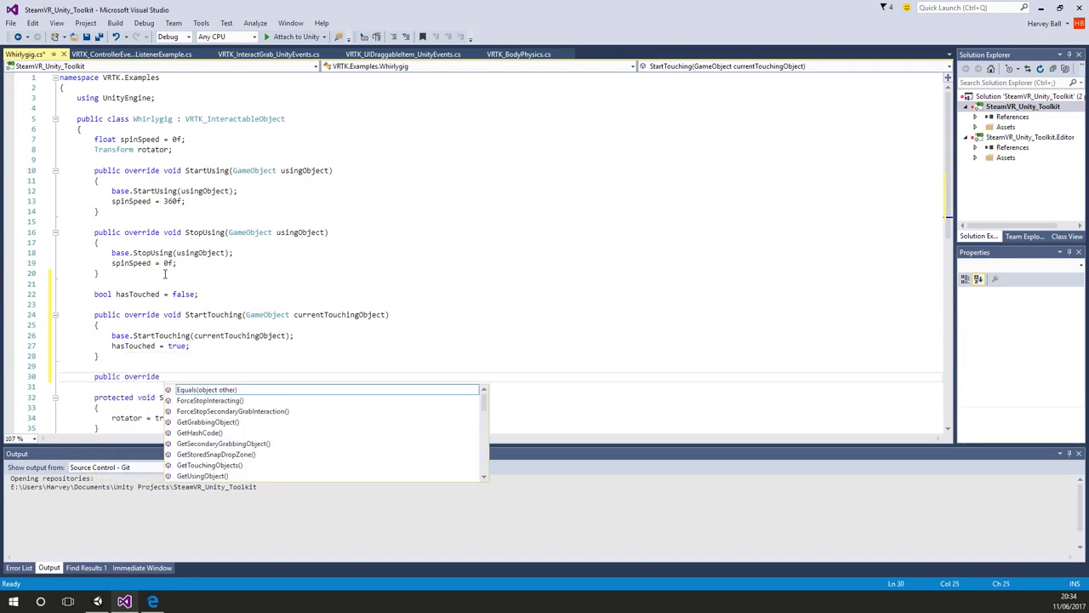
{"action": "type", "text": "void StopT"}
{"action": "key", "text": "Tab"}
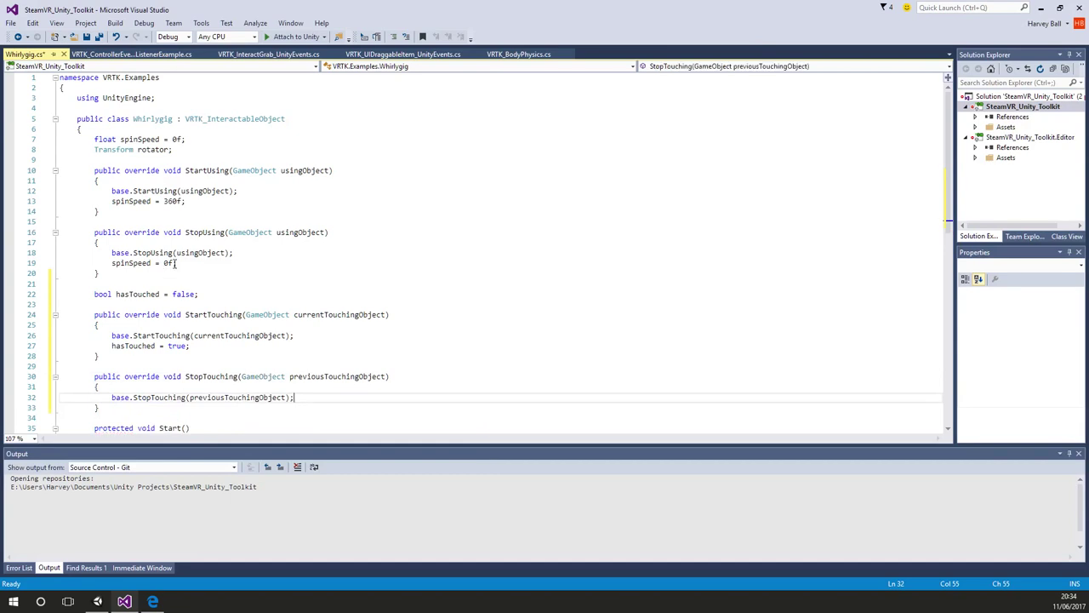
- Insert an empty line after the base.StopTouching call in the StopTouching method
{"action": "scroll", "coordinate": [353, 323], "scroll_direction": "down", "scroll_amount": 2}
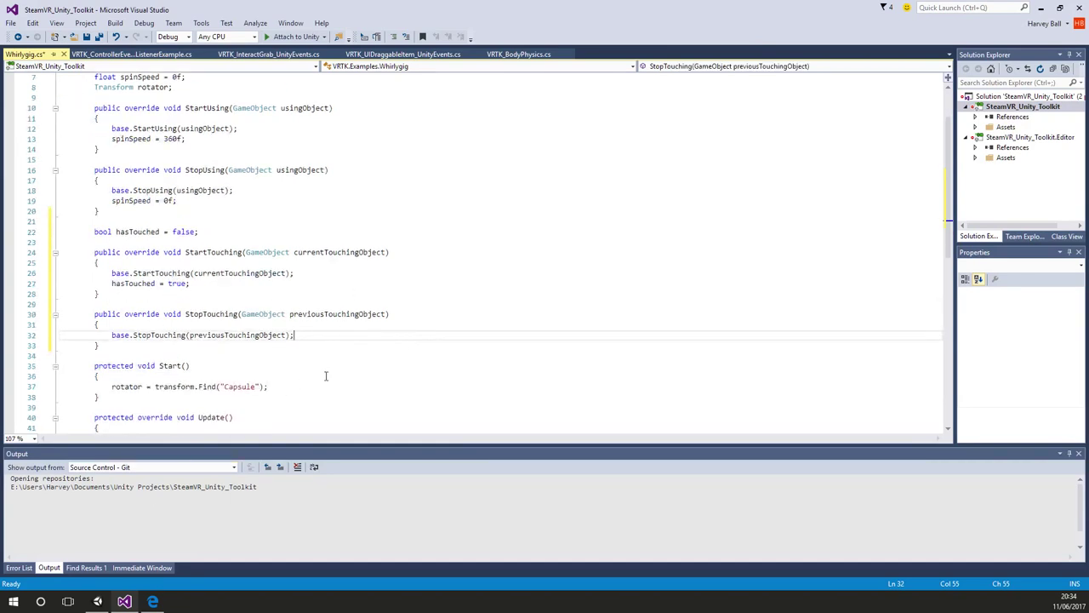
{"action": "key", "text": "Return"}
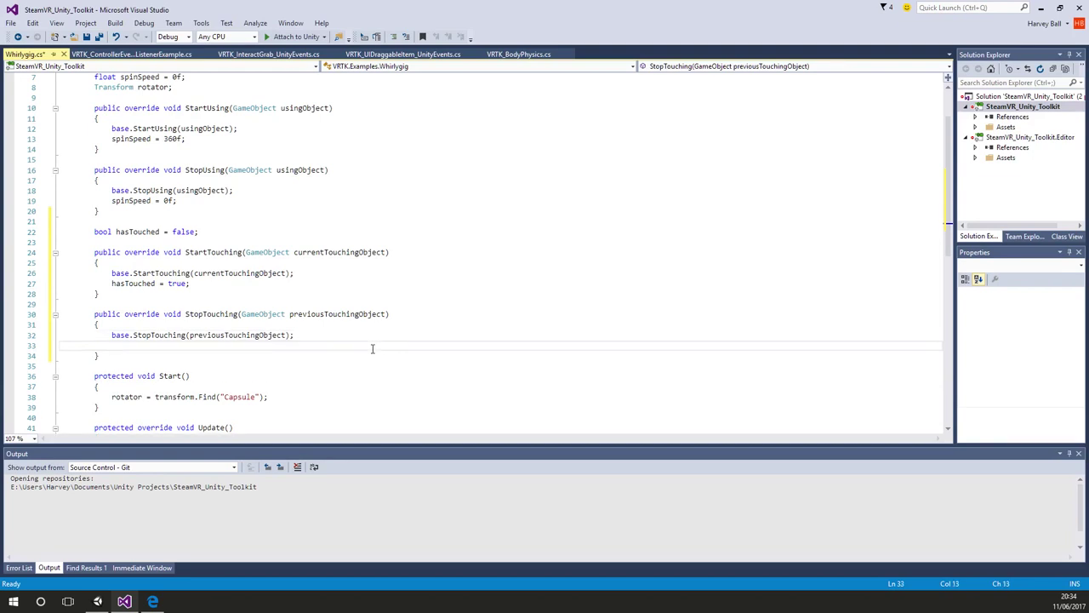
{"action": "type", "text": "VRTK_BaseHi"}
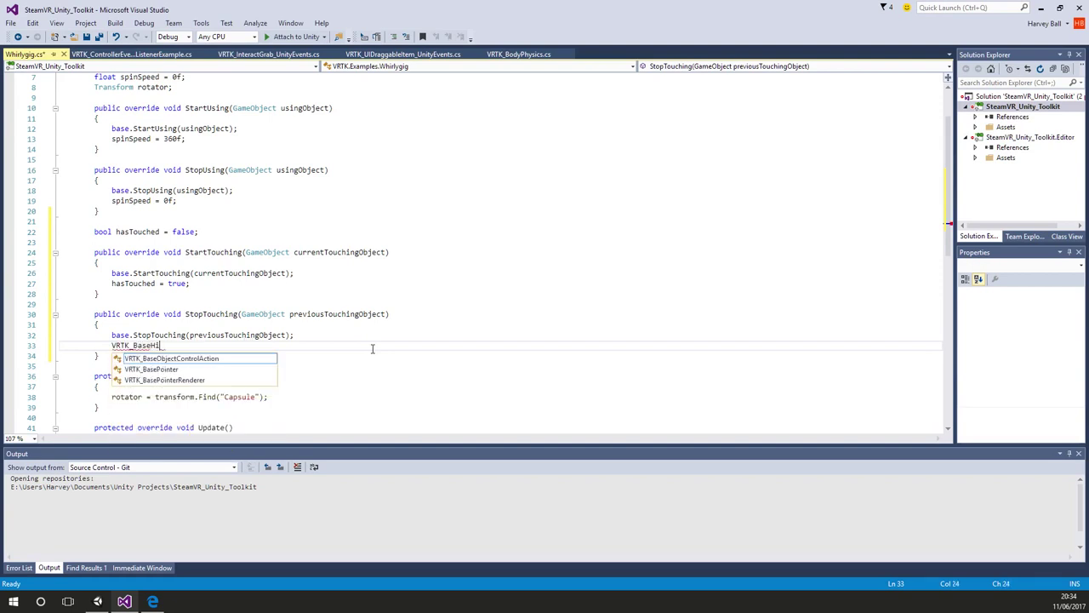
{"action": "key", "text": "BackSpace"}
{"action": "key", "text": "BackSpace"}
{"action": "key", "text": "shift+Home"}
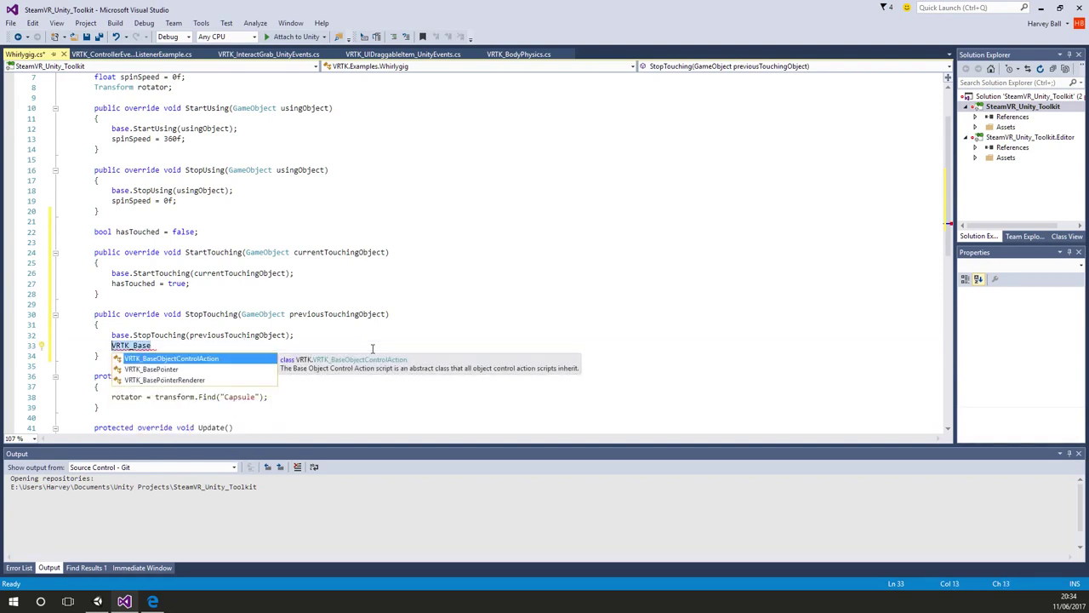
{"action": "type", "text": "V"}
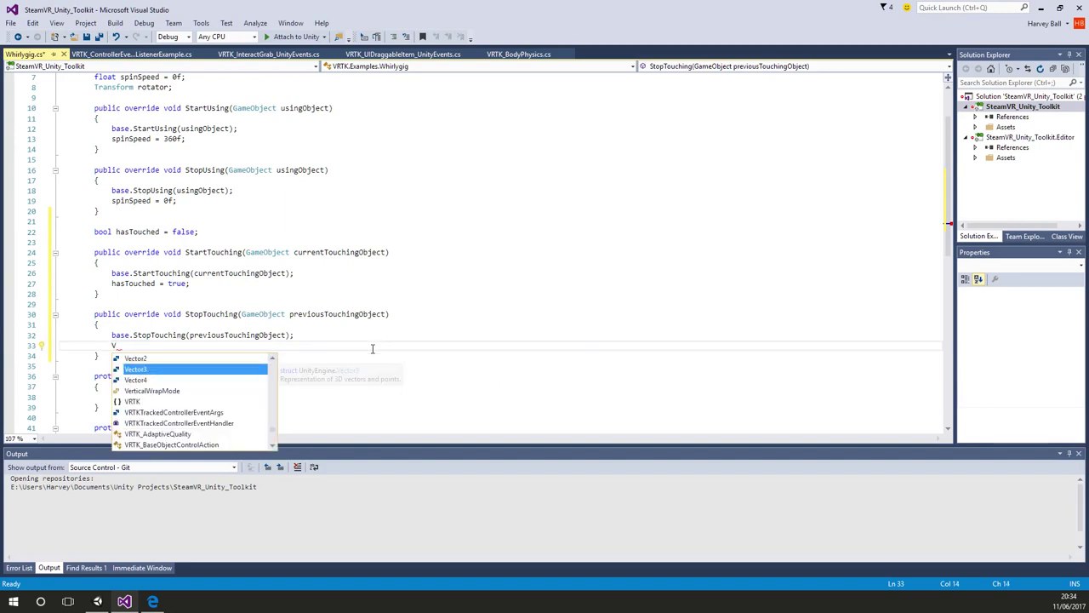
{"action": "key", "text": "BackSpace"}
- Add using VRTK.Highlighters; directly below the using UnityEngine; line in the Whirlygig script
{"action": "left_click", "coordinate": [364, 264]}
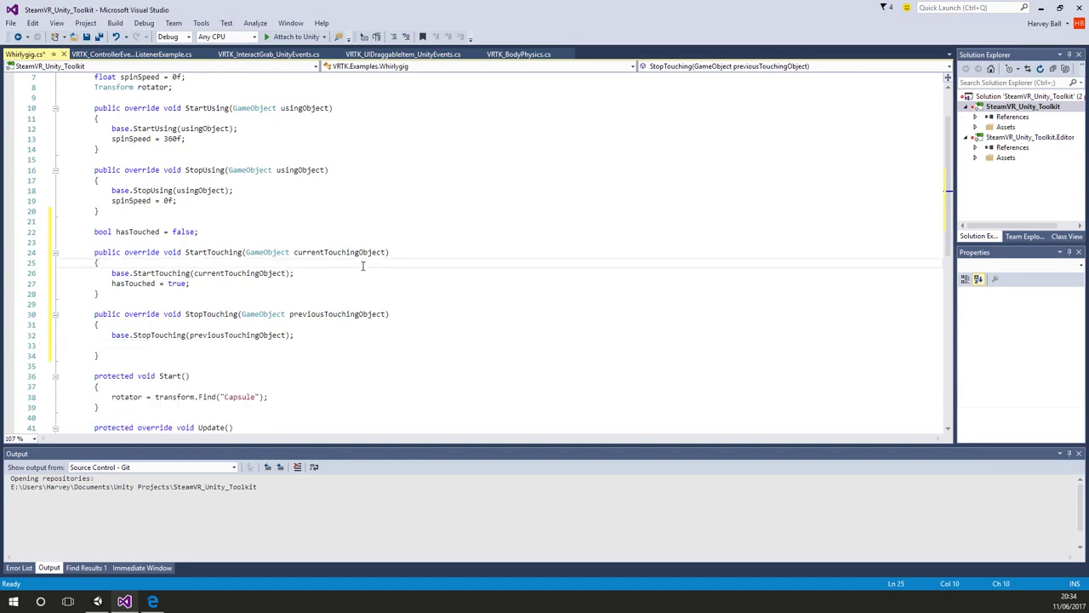
{"action": "scroll", "coordinate": [322, 220], "scroll_direction": "up", "scroll_amount": 2}
{"action": "left_click", "coordinate": [179, 107]}
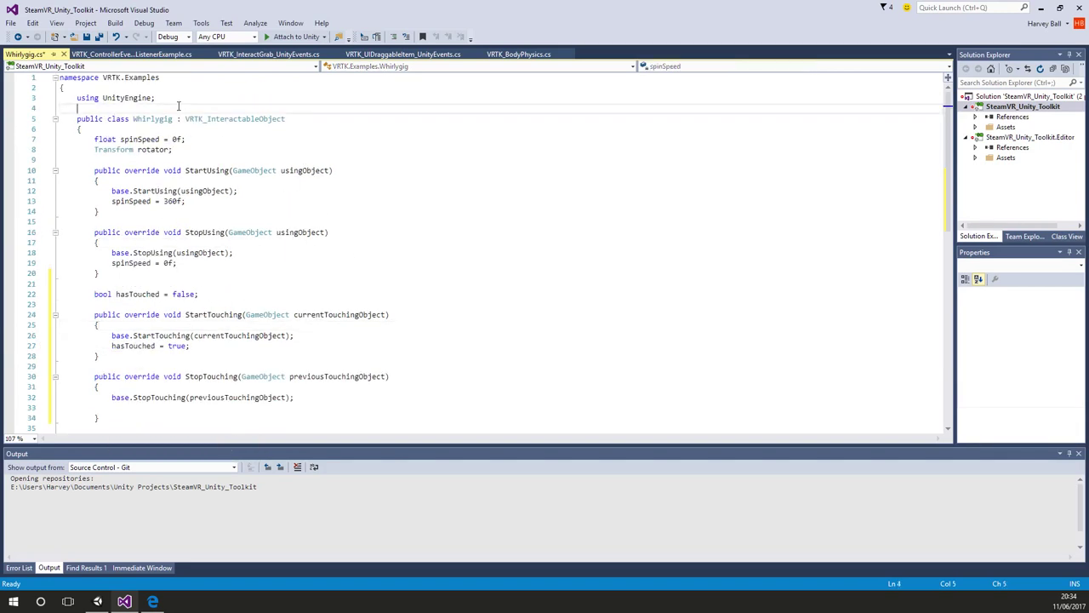
{"action": "type", "text": "using VRTK.Hi"}
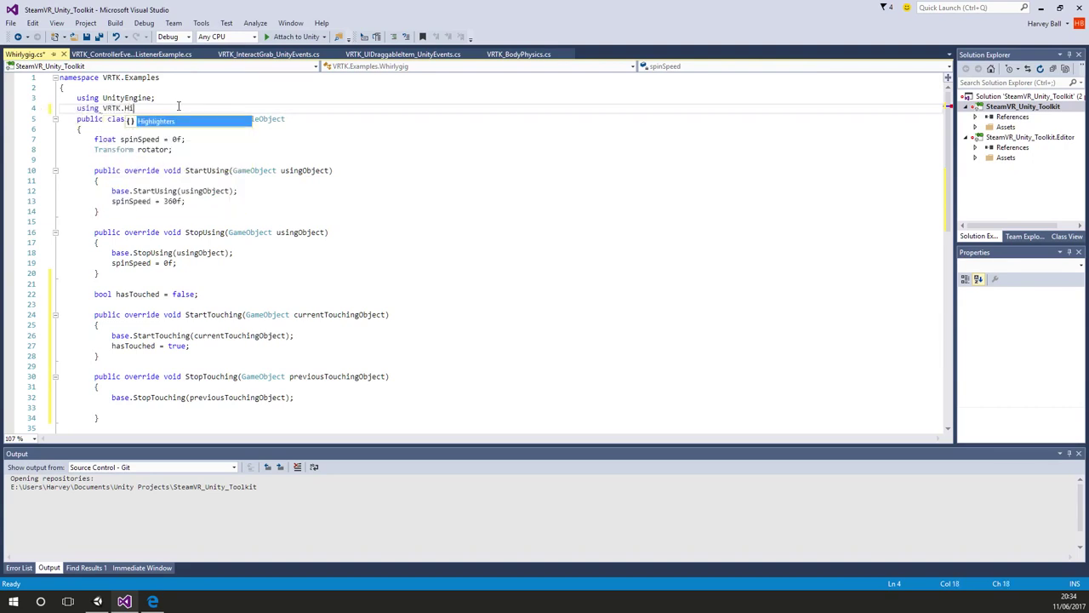
{"action": "type", "text": "ghlighters;"}
{"action": "key", "text": "Return"}
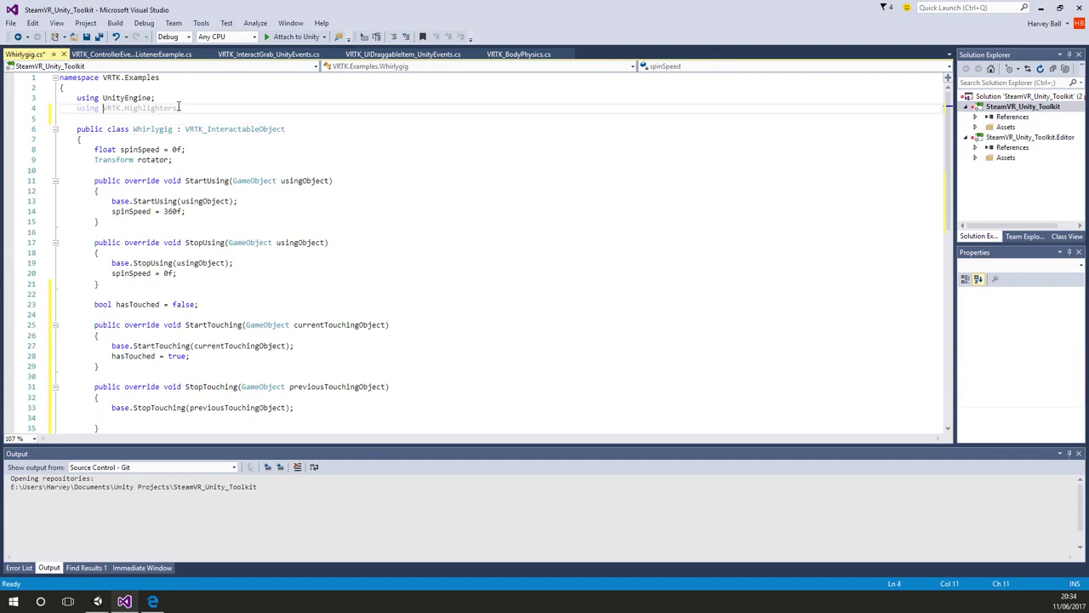
- Declare VRTK_BaseHighlighter highlighter = GetComponent<VRTK_BaseHighlighter>(); after the base.StopTouching call in the StopTouching method
{"action": "scroll", "coordinate": [153, 323], "scroll_direction": "down", "scroll_amount": 3}
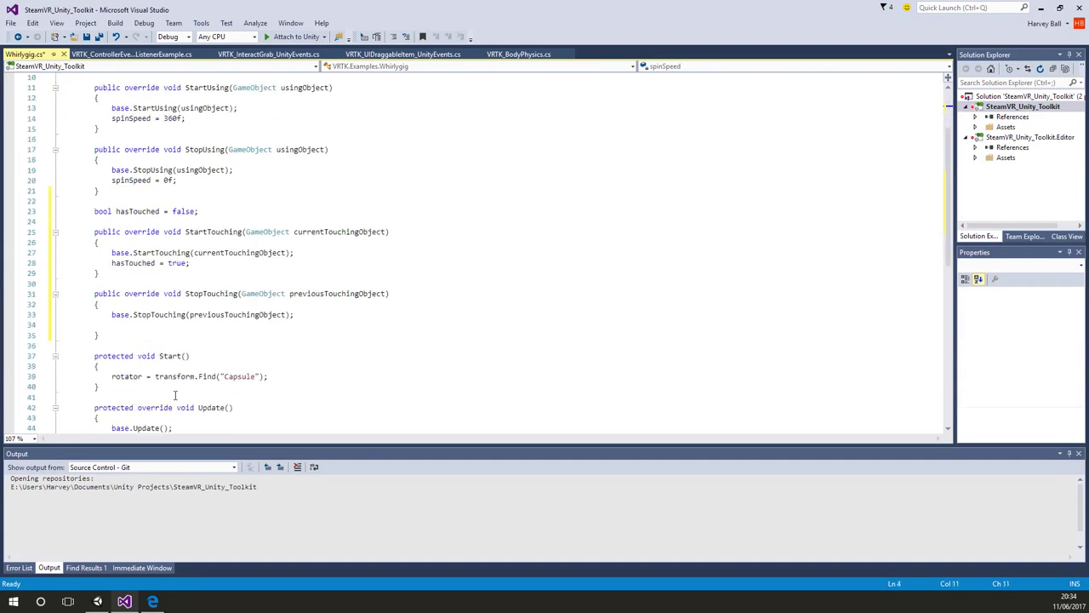
{"action": "scroll", "coordinate": [175, 395], "scroll_direction": "down", "scroll_amount": 1}
{"action": "left_click", "coordinate": [139, 293]}
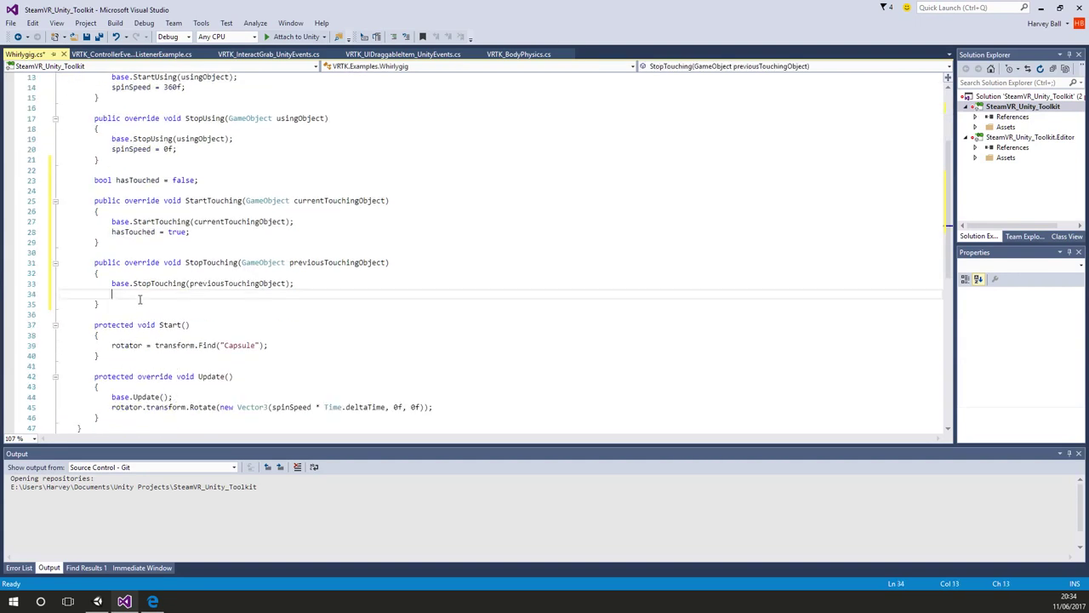
{"action": "type", "text": "VRTK_BaseHighlighter highlighter "}
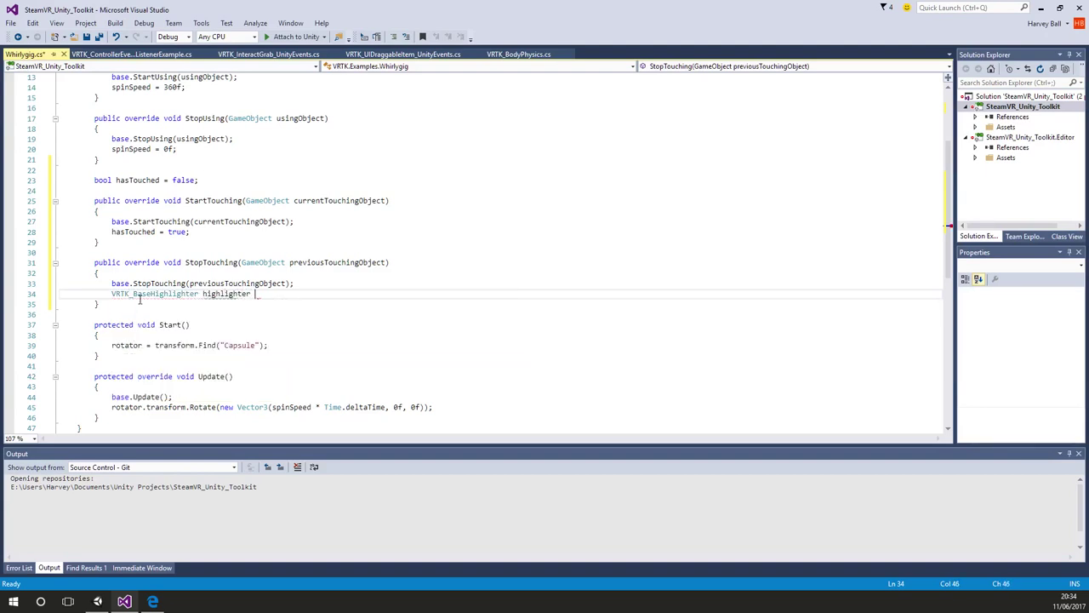
{"action": "type", "text": "= GetComponent<V"}
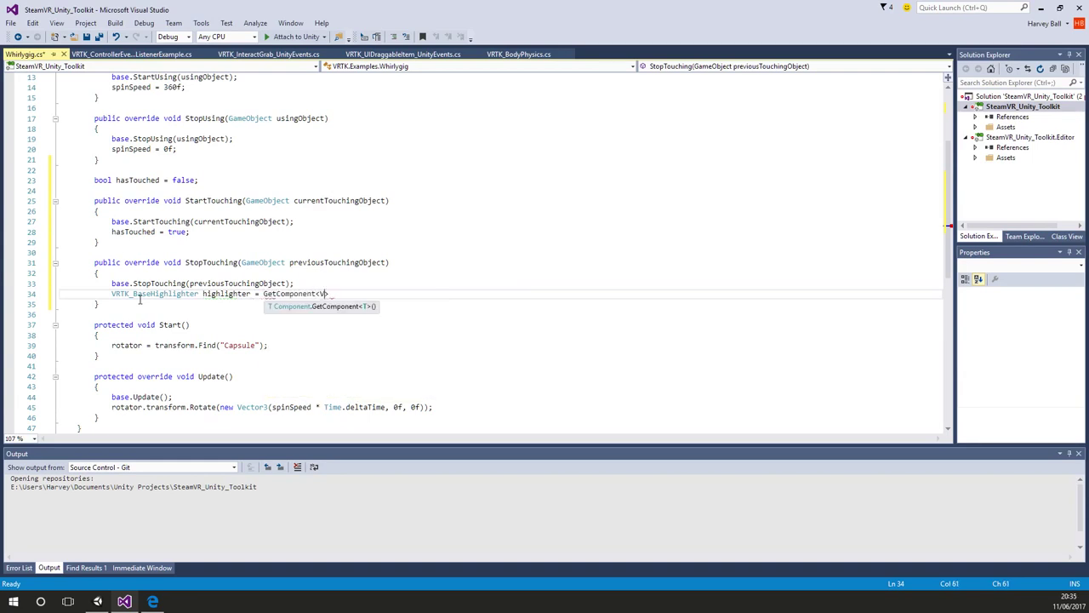
{"action": "type", "text": "RTK_BaseHighlighter>"}
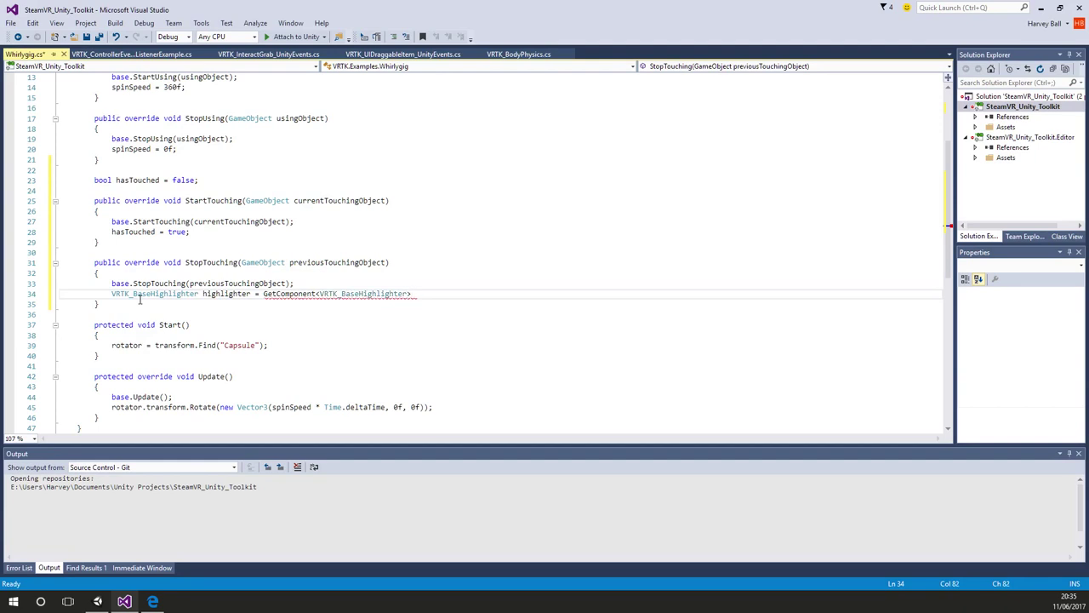
{"action": "type", "text": "();"}
- Add highlighter.Highlight(touchHighlightColor); below the highlighter declaration in StopTouching and save the script
{"action": "key", "text": "Return"}
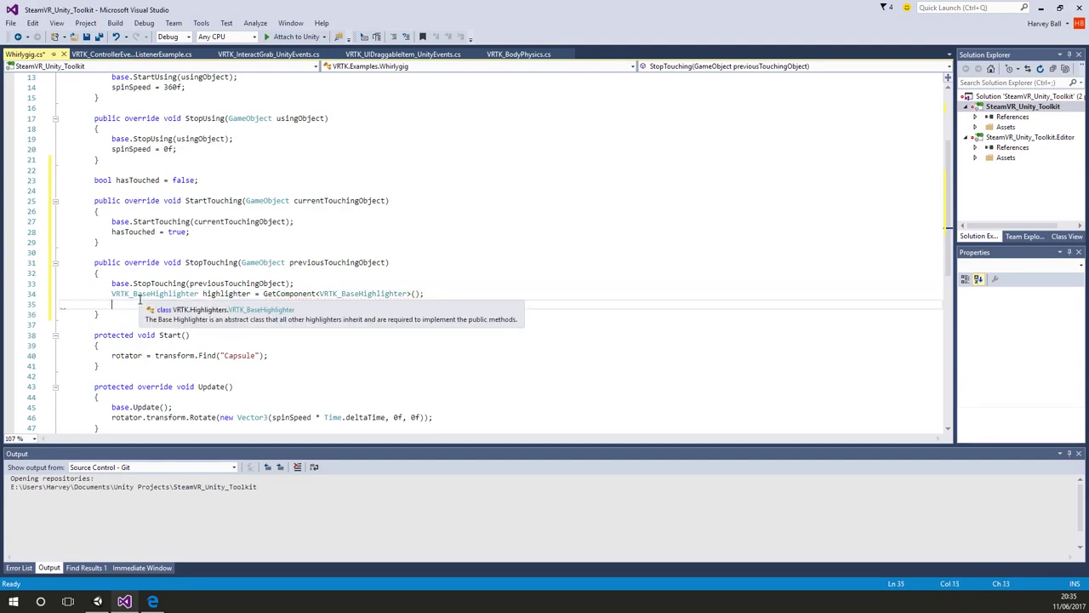
{"action": "type", "text": "highlighter."}
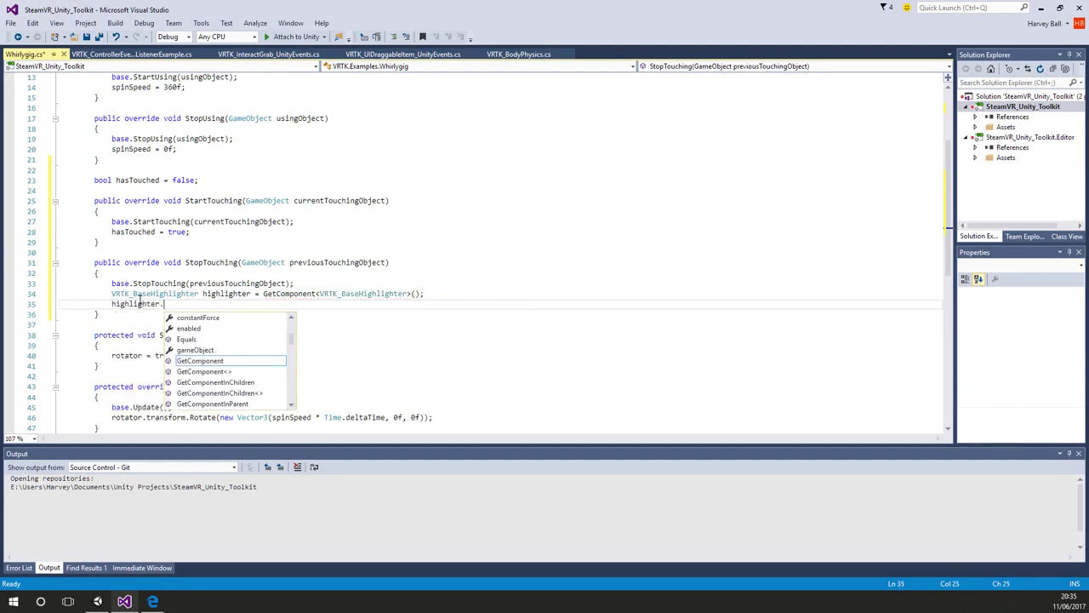
{"action": "type", "text": "sta"}
{"action": "key", "text": "BackSpace"}
{"action": "key", "text": "BackSpace"}
{"action": "key", "text": "BackSpace"}
{"action": "type", "text": "hlight("}
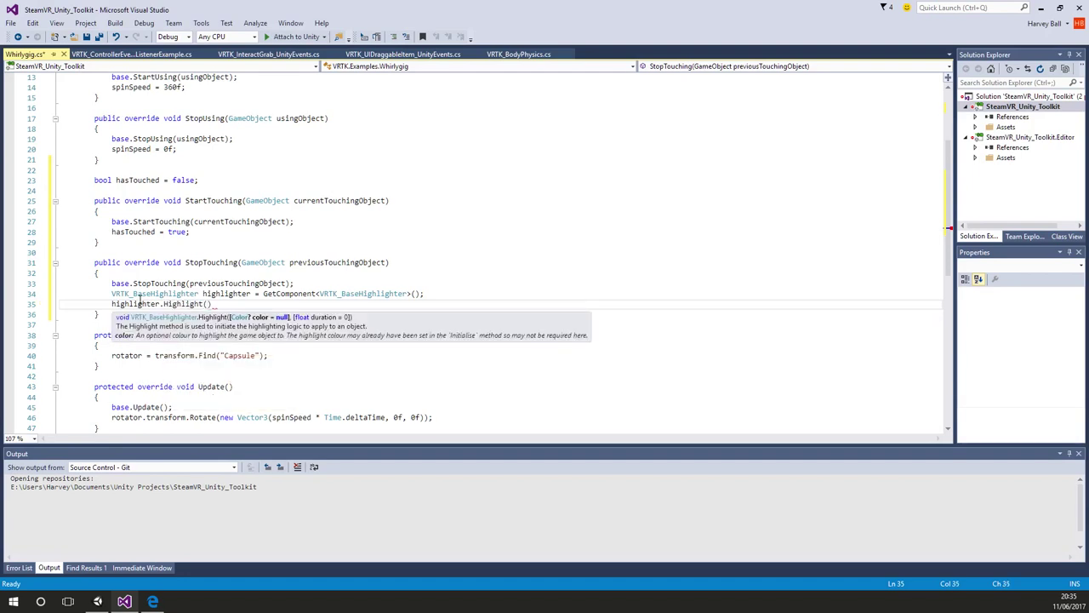
{"action": "type", "text": "high"}
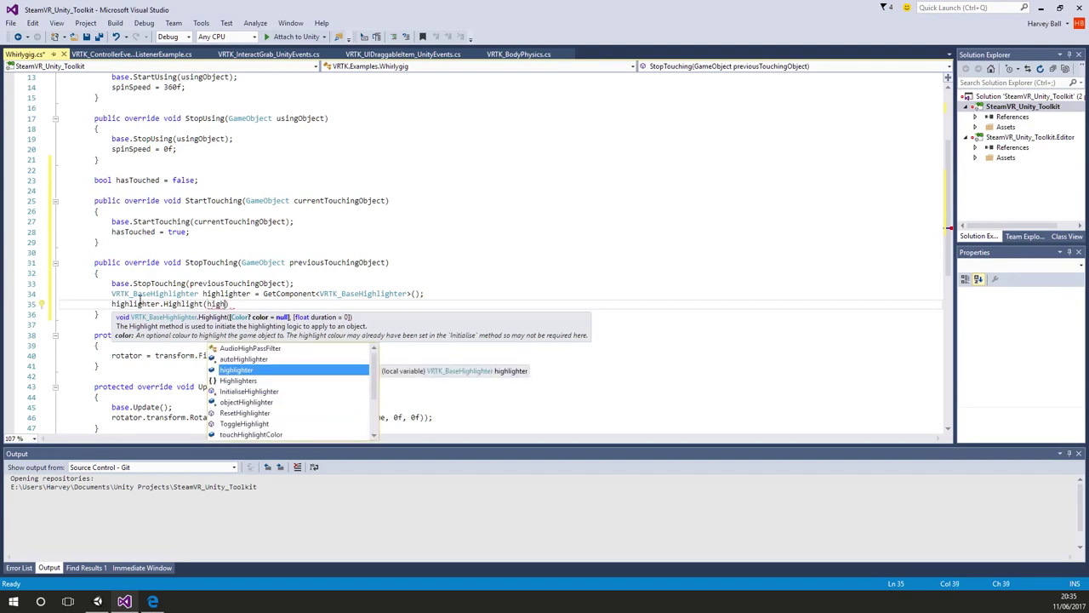
{"action": "key", "text": "Down"}
{"action": "key", "text": "Down"}
{"action": "key", "text": "Down"}
{"action": "key", "text": "Down"}
{"action": "key", "text": "Down"}
{"action": "key", "text": "Down"}
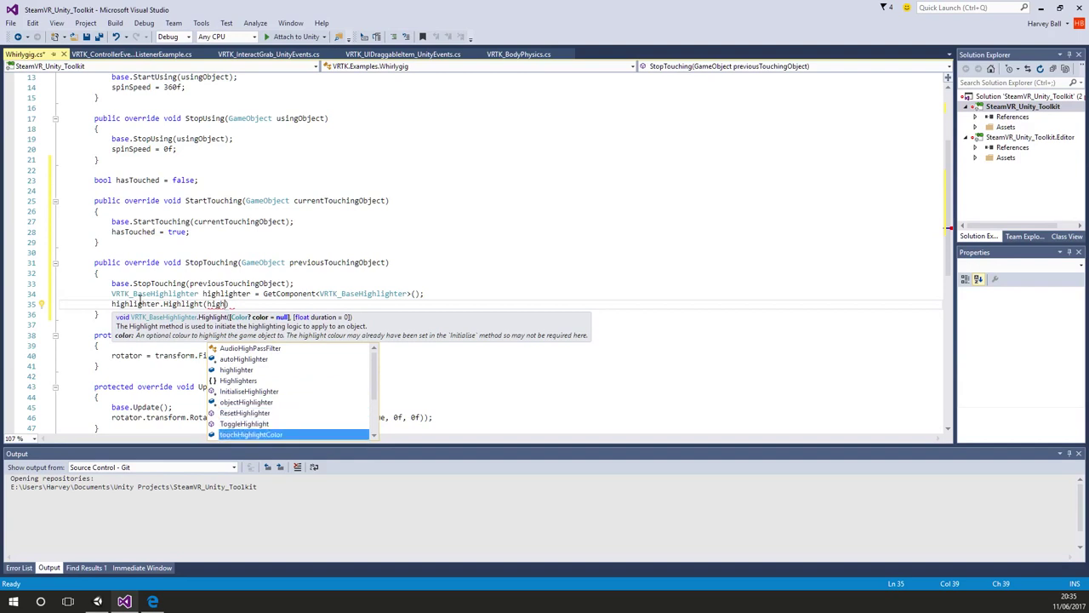
{"action": "key", "text": "Tab"}
{"action": "type", "text": ")"}
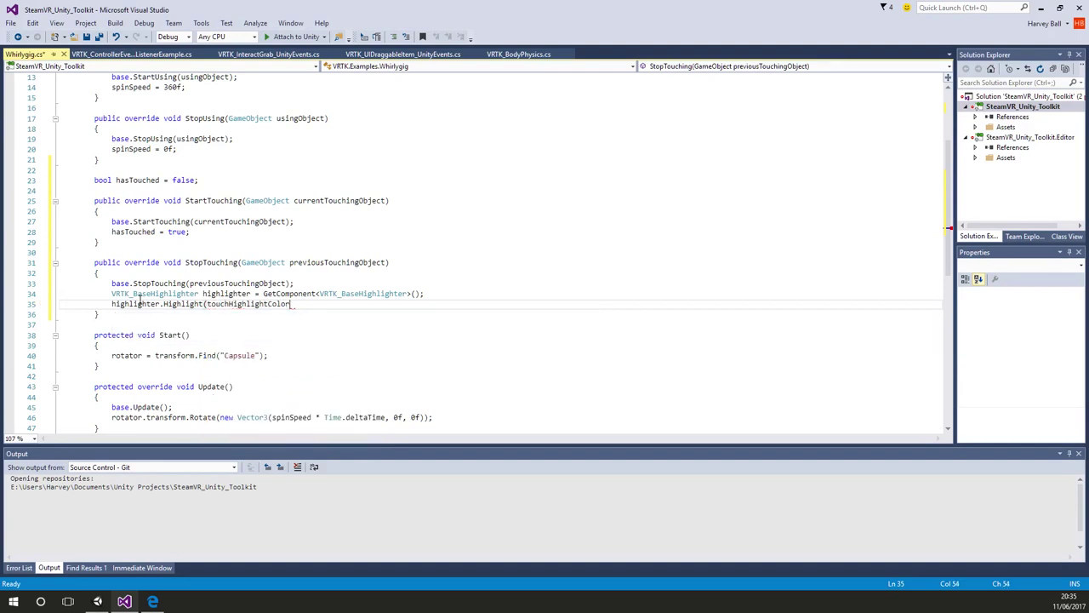
{"action": "type", "text": ");"}
{"action": "key", "text": "Down"}
{"action": "key", "text": "ctrl+s"}
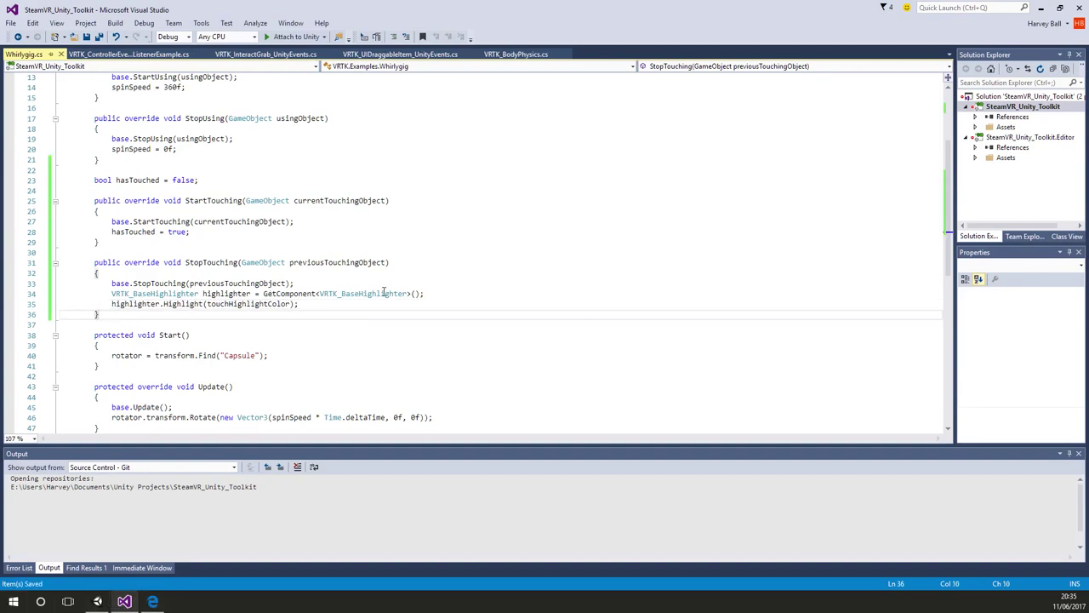
- Switch to Unity, run the scene to test the Whirlygig's touch highlighting, and stop playback
{"action": "left_click", "coordinate": [98, 601]}
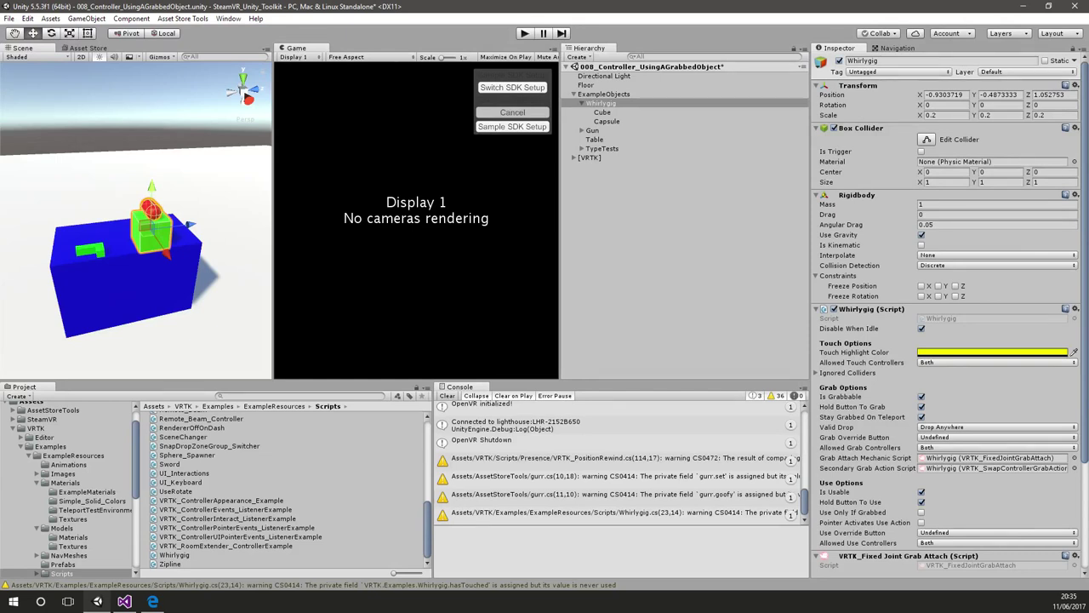
{"action": "left_click", "coordinate": [524, 33]}
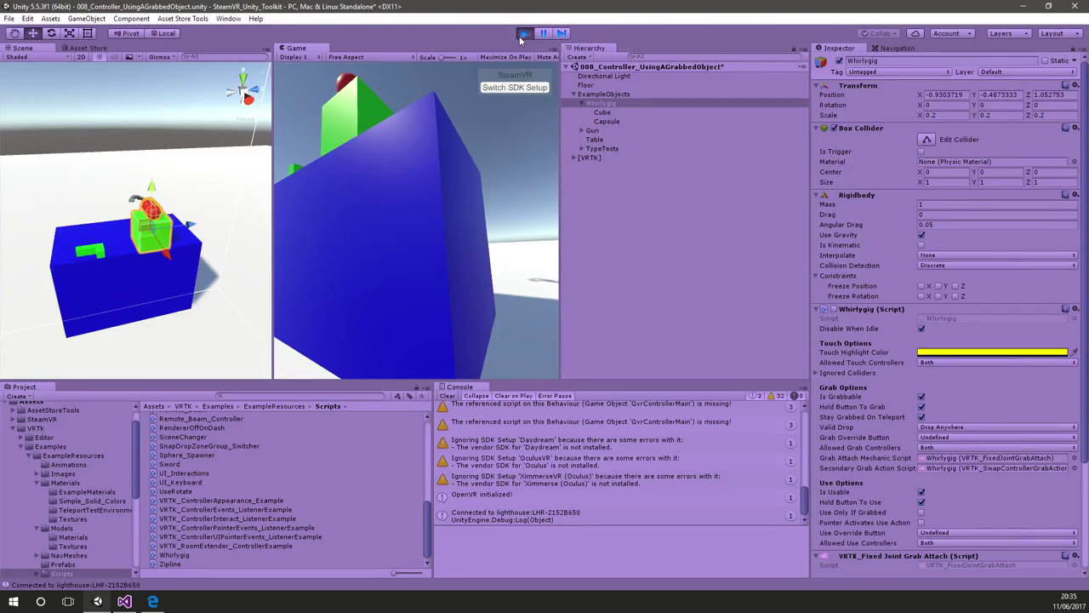
{"action": "left_click", "coordinate": [524, 33]}
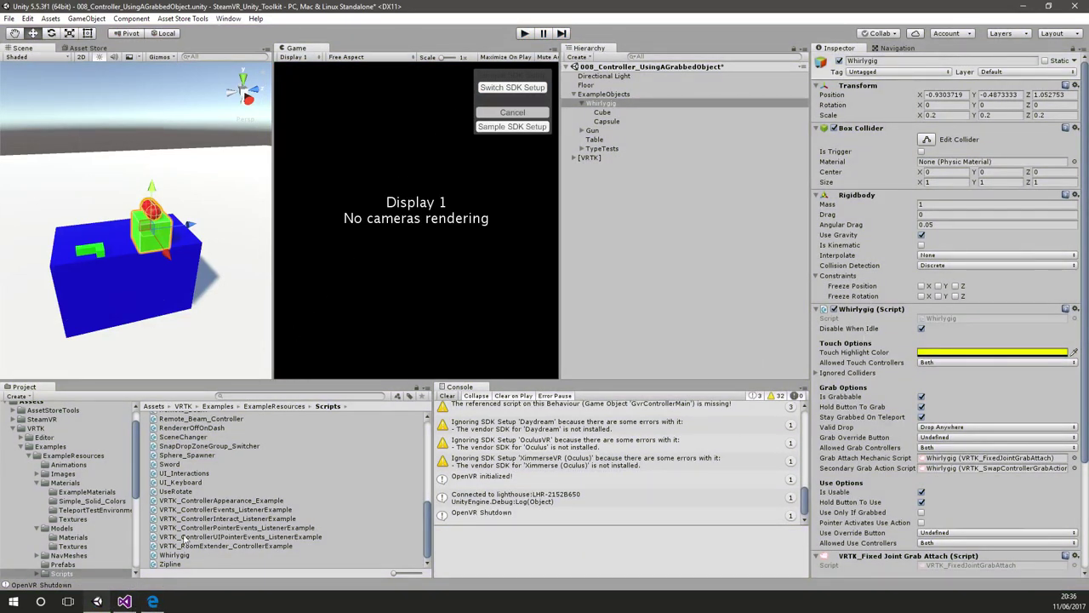
{"action": "left_click", "coordinate": [124, 601]}
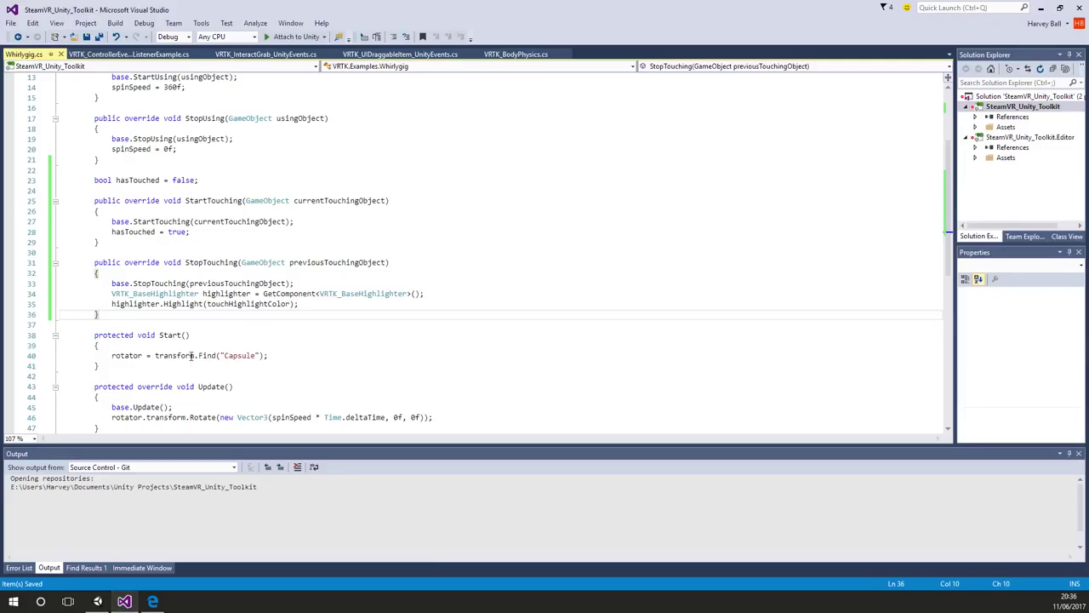
{"action": "key", "text": "Up"}
{"action": "key", "text": "Up"}
{"action": "key", "text": "Up"}
{"action": "key", "text": "End"}
{"action": "key", "text": "shift+Home"}
{"action": "key", "text": "shift+Home"}
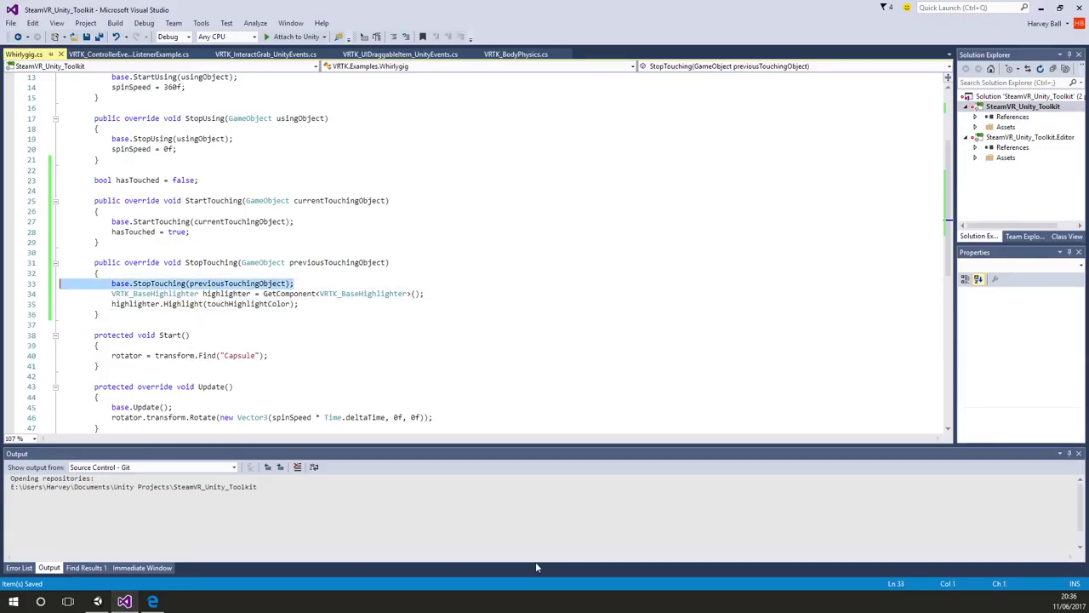
{"action": "key", "text": "Delete"}
{"action": "key", "text": "Delete"}
{"action": "key", "text": "Down"}
{"action": "key", "text": "End"}
{"action": "key", "text": "Return"}
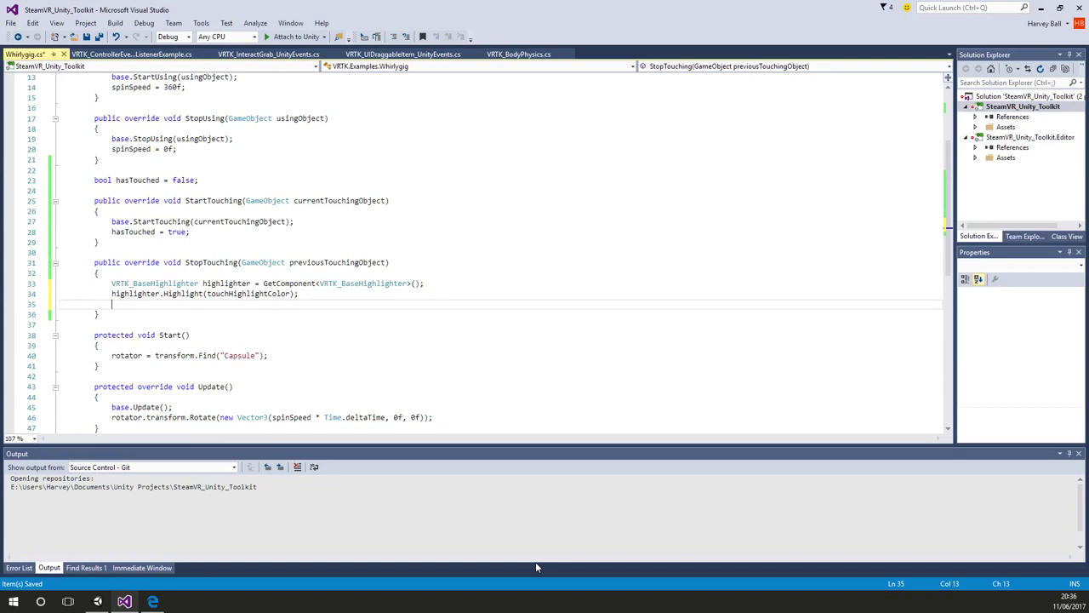
{"action": "key", "text": "ctrl+z"}
{"action": "key", "text": "ctrl+z"}
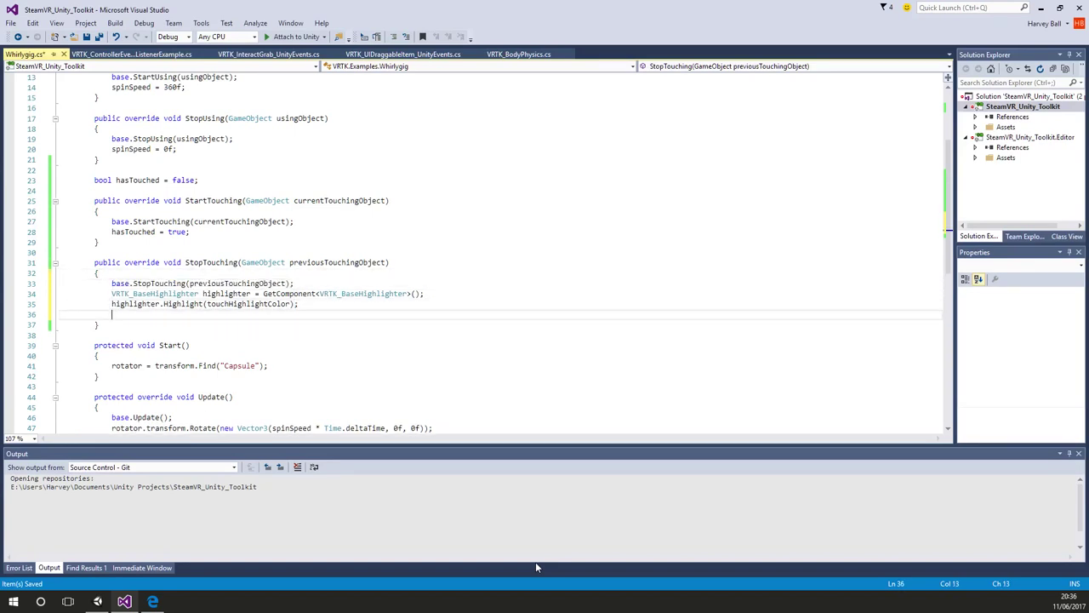
{"action": "key", "text": "ctrl+z"}
{"action": "key", "text": "ctrl+z"}
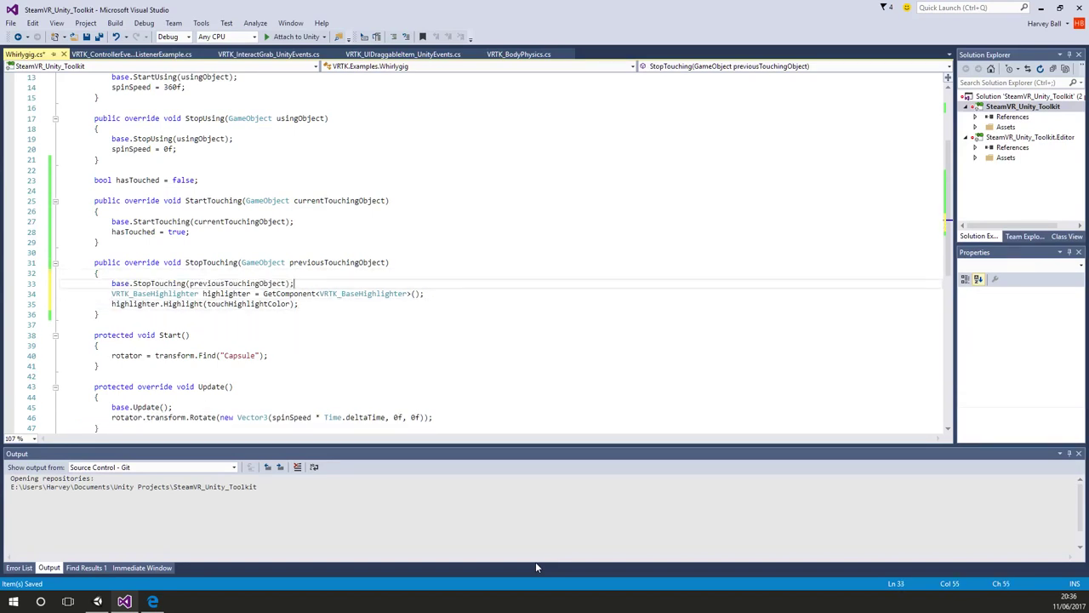
- Switch to Unity, turn off Disable When Idle on the Whirlygig script, and run the scene for a short test
{"action": "key", "text": "alt+Tab"}
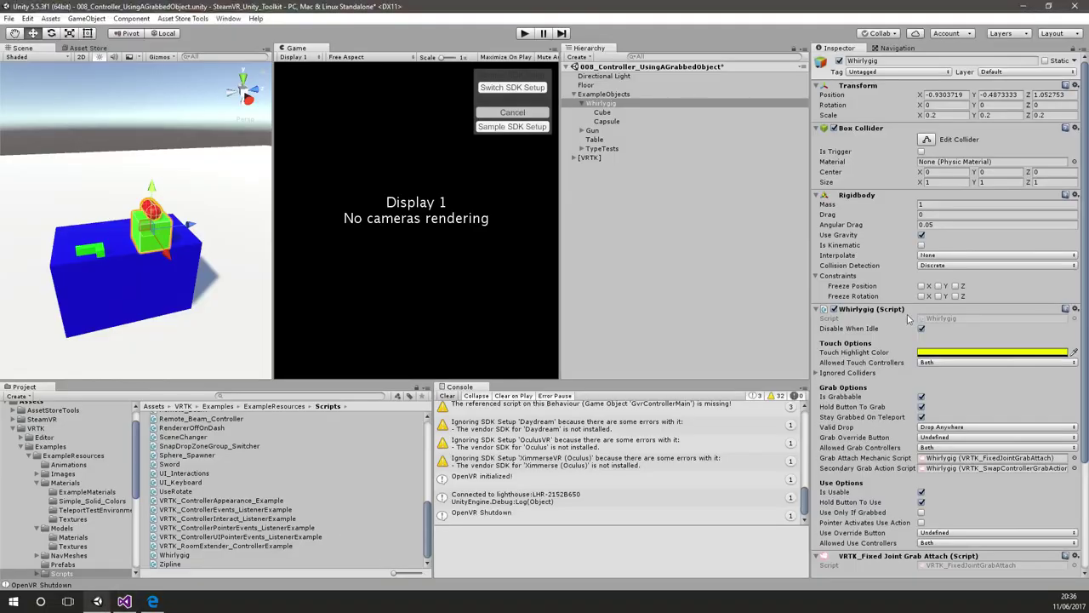
{"action": "left_click", "coordinate": [921, 329]}
{"action": "left_click", "coordinate": [529, 34]}
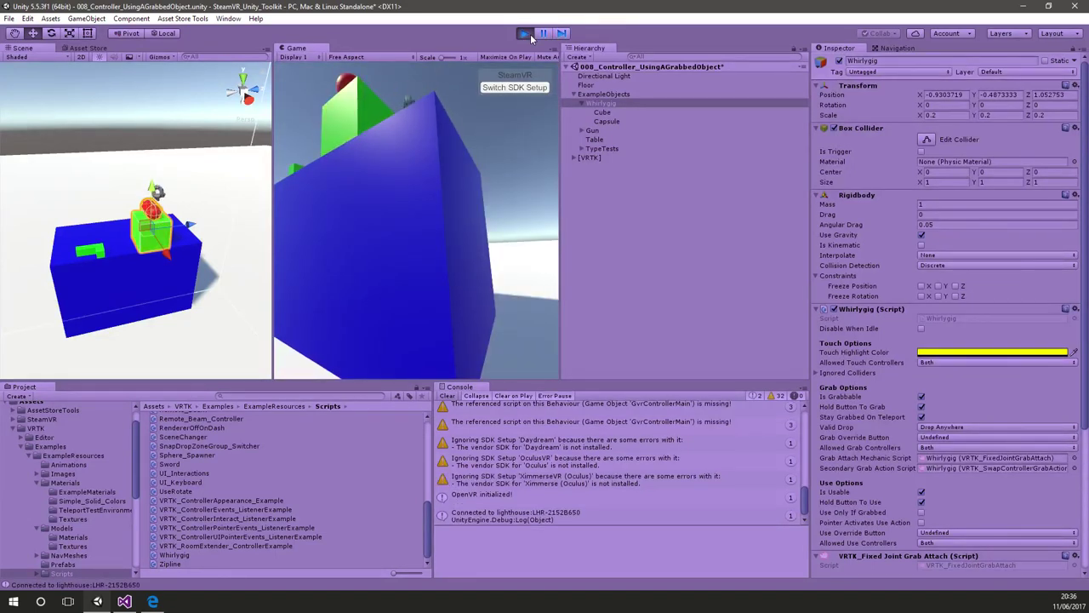
{"action": "left_click", "coordinate": [530, 34]}
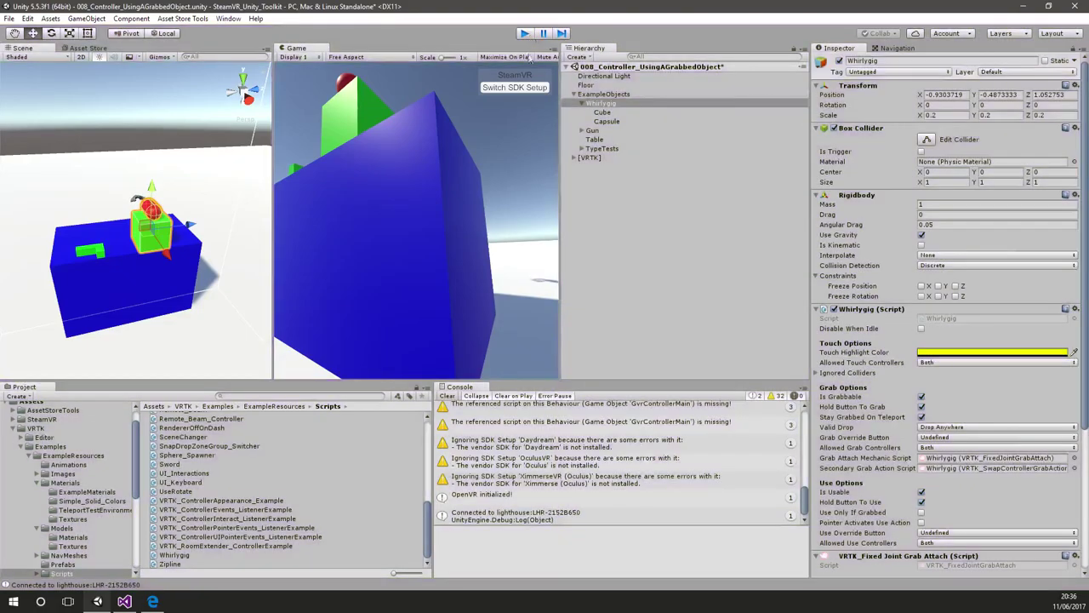
- Switch to Visual Studio and add Debug.Log("test"); directly after the base.StopTouching call in StopTouching
{"action": "left_click", "coordinate": [124, 601]}
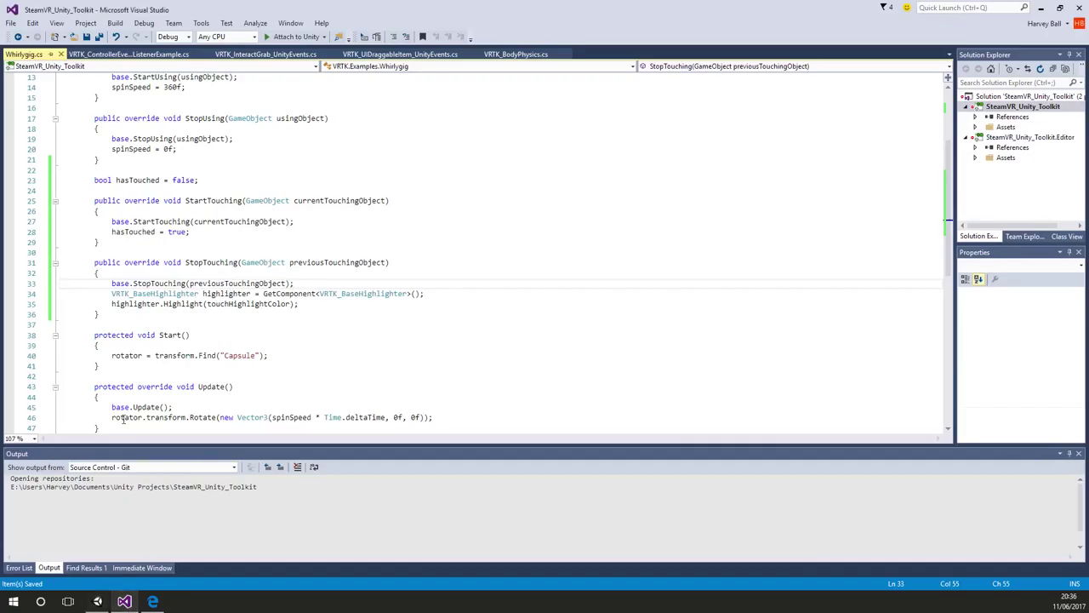
{"action": "left_click", "coordinate": [289, 307]}
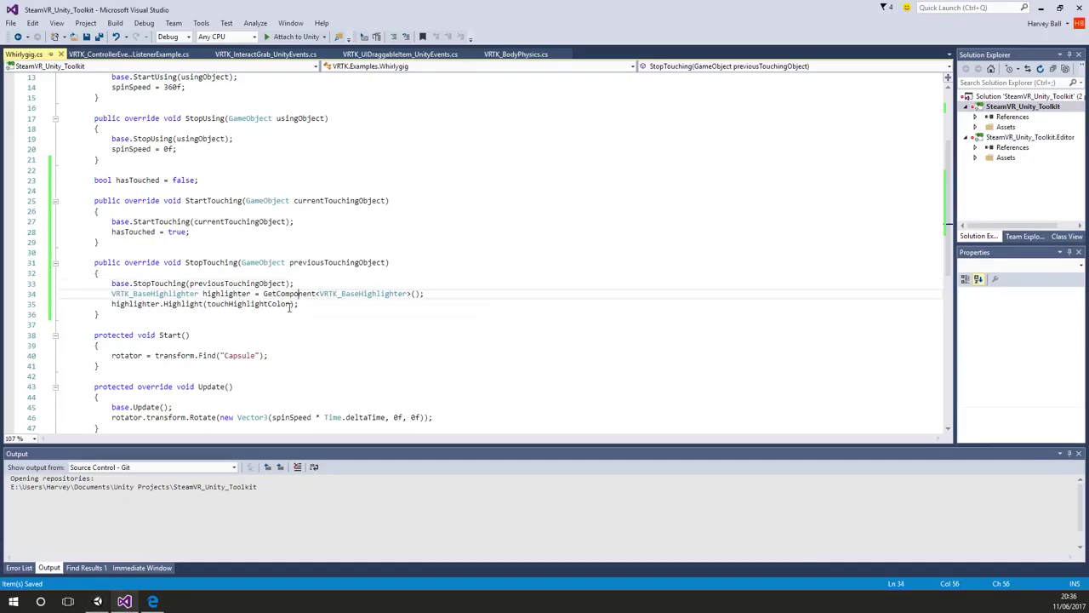
{"action": "key", "text": "Home"}
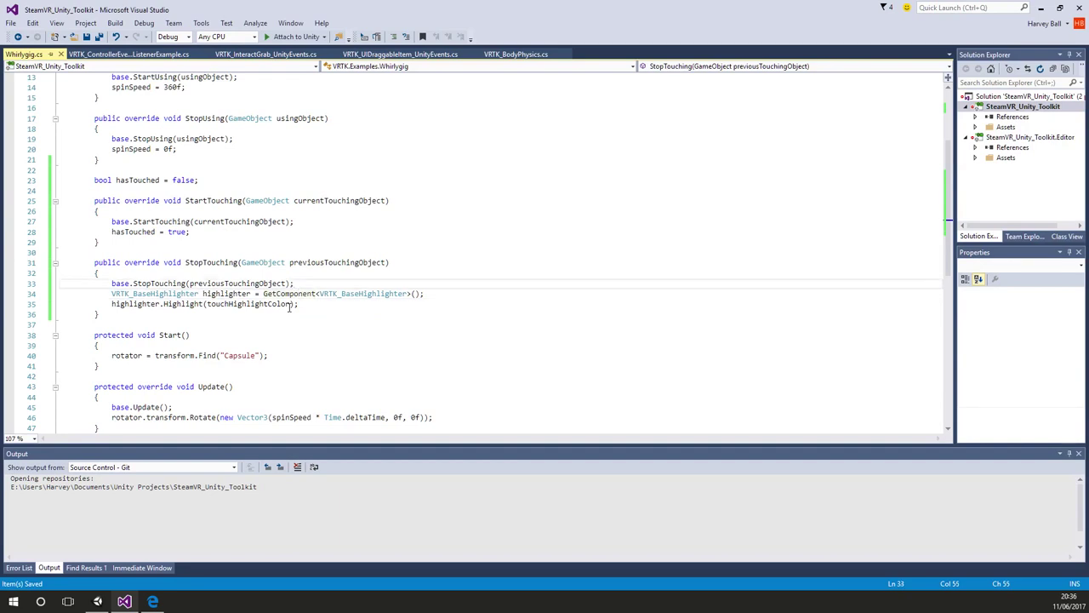
{"action": "key", "text": "Return"}
{"action": "key", "text": "Up"}
{"action": "type", "text": "Debug.Log(\"test\");"}
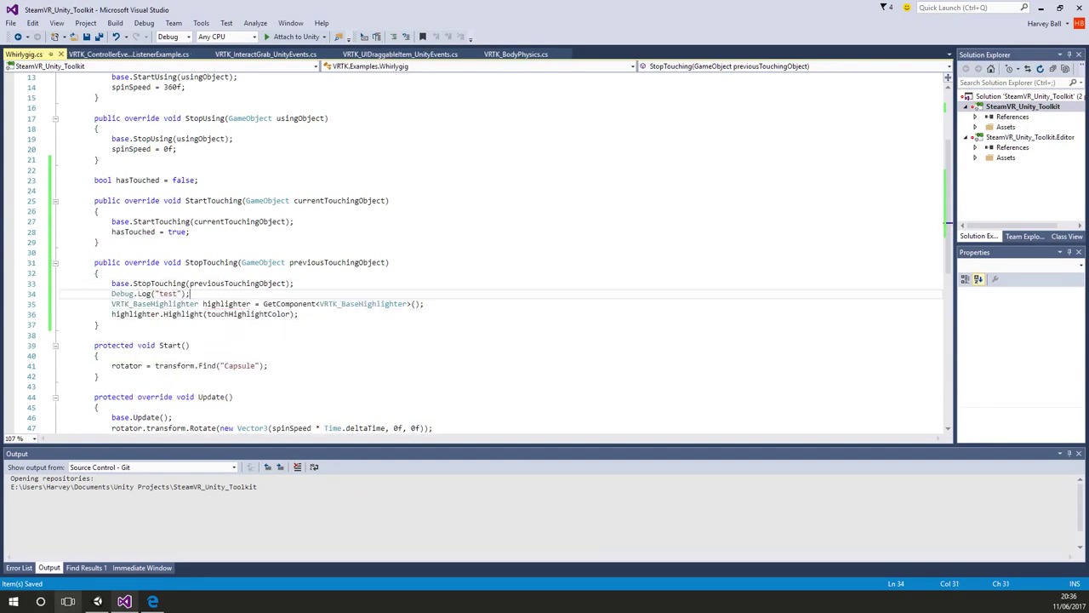
- Switch to Unity, run the scene to check whether the Whirlygig logs the test message, and stop playback
{"action": "left_click", "coordinate": [97, 602]}
{"action": "left_click", "coordinate": [525, 34]}
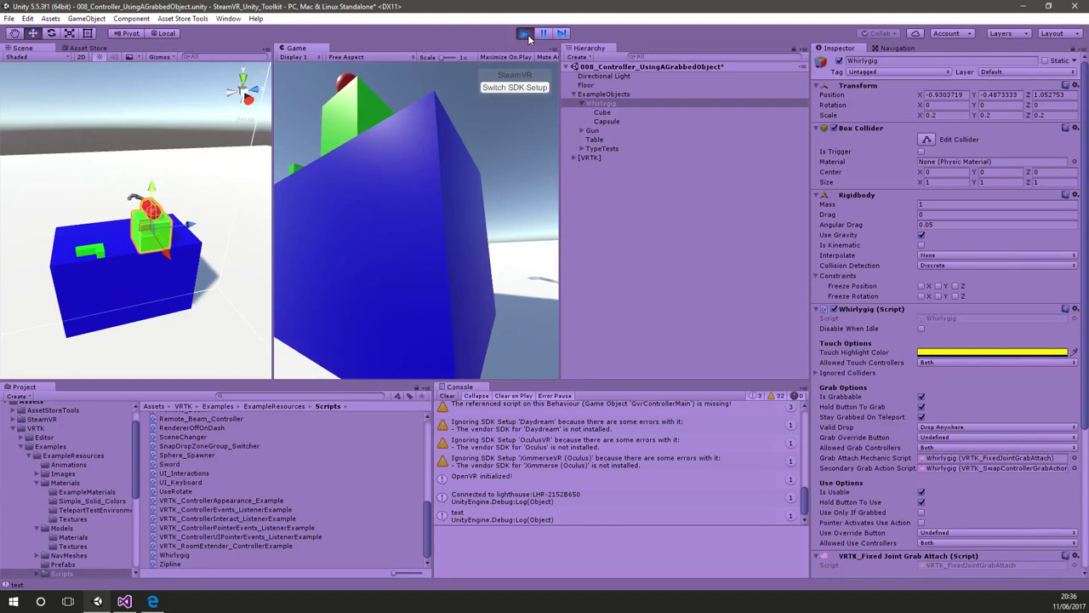
{"action": "left_click", "coordinate": [525, 33]}
- Switch back to Visual Studio and delete the Debug.Log("test"); line from StopTouching
{"action": "left_click", "coordinate": [124, 602]}
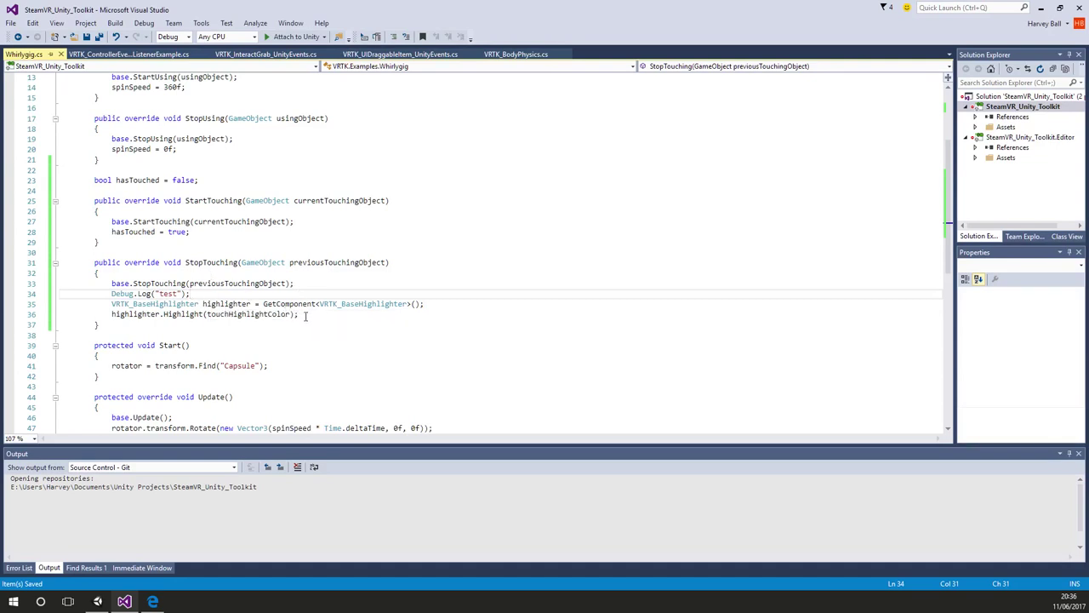
{"action": "key", "text": "shift+Home"}
{"action": "key", "text": "shift+Home"}
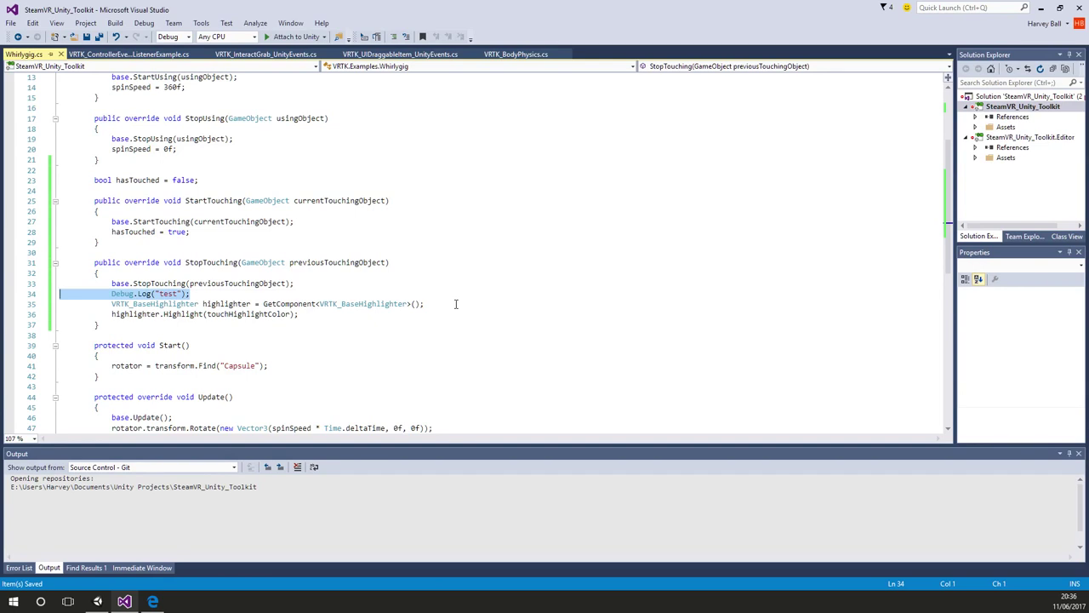
{"action": "key", "text": "Delete"}
{"action": "key", "text": "Delete"}
- Add an empty void Rehighlight() method below the StopTouching method
{"action": "key", "text": "Down"}
{"action": "key", "text": "Down"}
{"action": "key", "text": "End"}
{"action": "key", "text": "Return"}
{"action": "key", "text": "Return"}
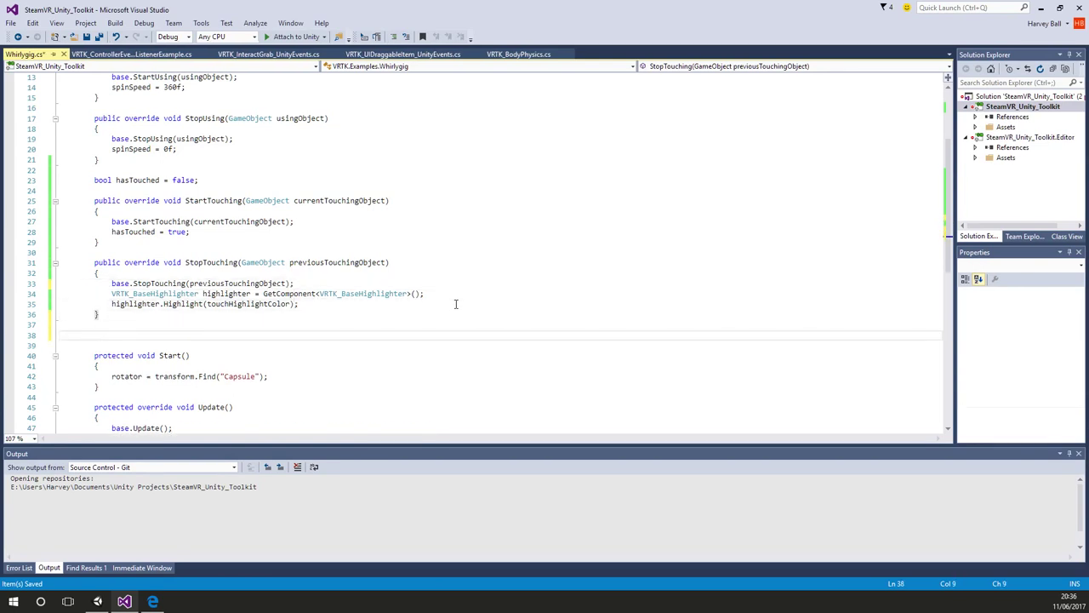
{"action": "type", "text": "void "}
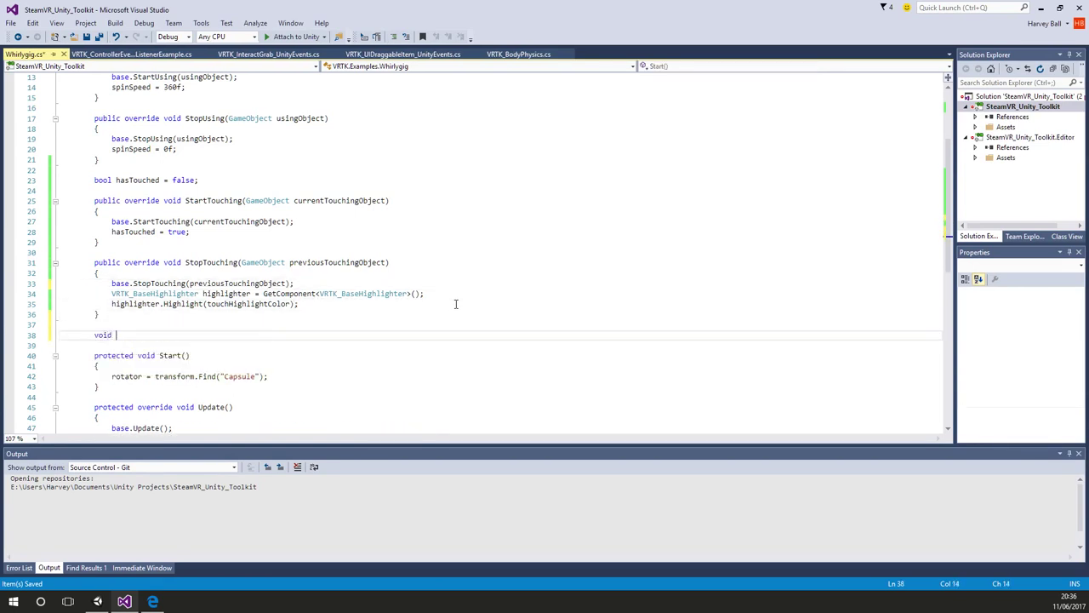
{"action": "type", "text": "Rehighlight() {"}
{"action": "key", "text": "Return"}
- Move the highlighter declaration and the highlighter.Highlight(touchHighlightColor); call from StopTouching into the body of Rehighlight
{"action": "key", "text": "Up"}
{"action": "key", "text": "Up"}
{"action": "key", "text": "Up"}
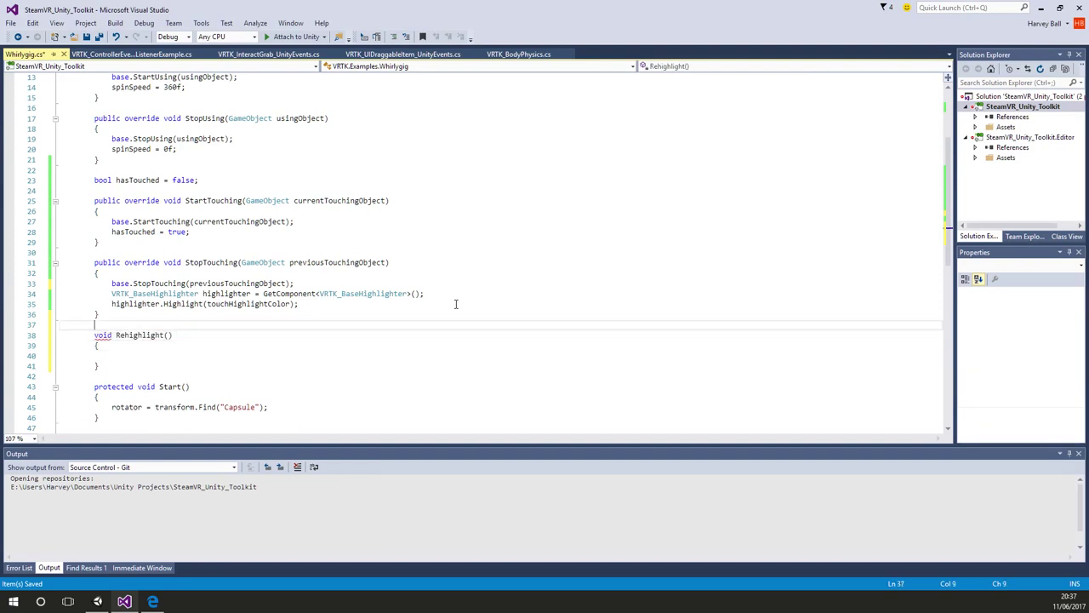
{"action": "key", "text": "Up"}
{"action": "key", "text": "Up"}
{"action": "key", "text": "End"}
{"action": "key", "text": "shift+Up"}
{"action": "key", "text": "shift+Home"}
{"action": "key", "text": "shift+Home"}
{"action": "key", "text": "ctrl+x"}
{"action": "key", "text": "Down"}
{"action": "key", "text": "Down"}
{"action": "key", "text": "Down"}
{"action": "key", "text": "Down"}
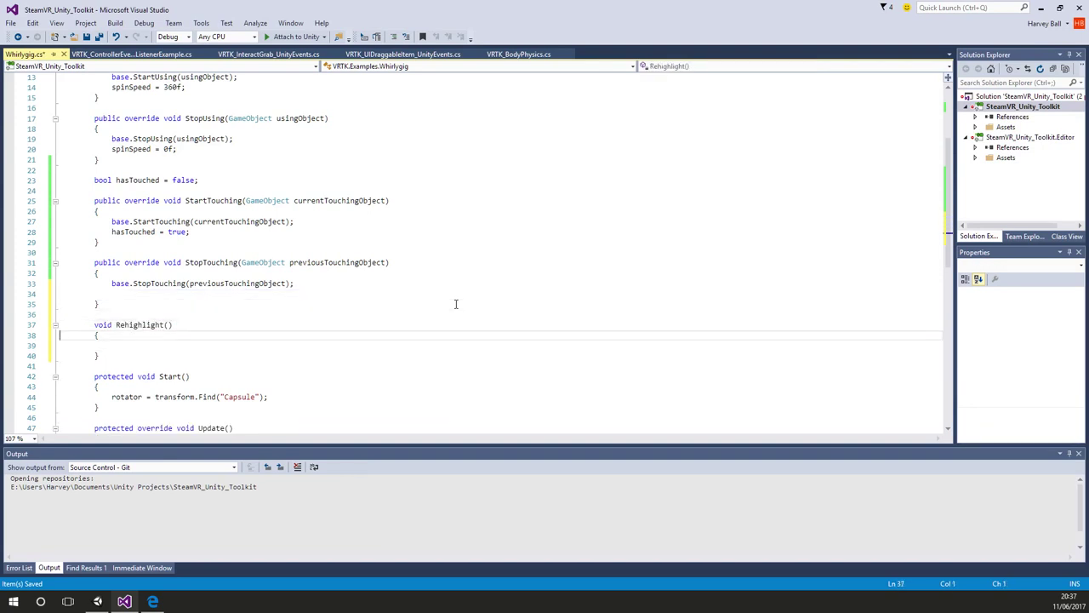
{"action": "key", "text": "ctrl+v"}
- Add Invoke("Rehighlight", 0f); after the base.StopTouching call in StopTouching and save the script
{"action": "key", "text": "Up"}
{"action": "key", "text": "Up"}
{"action": "key", "text": "Up"}
{"action": "key", "text": "Up"}
{"action": "key", "text": "Up"}
{"action": "key", "text": "Up"}
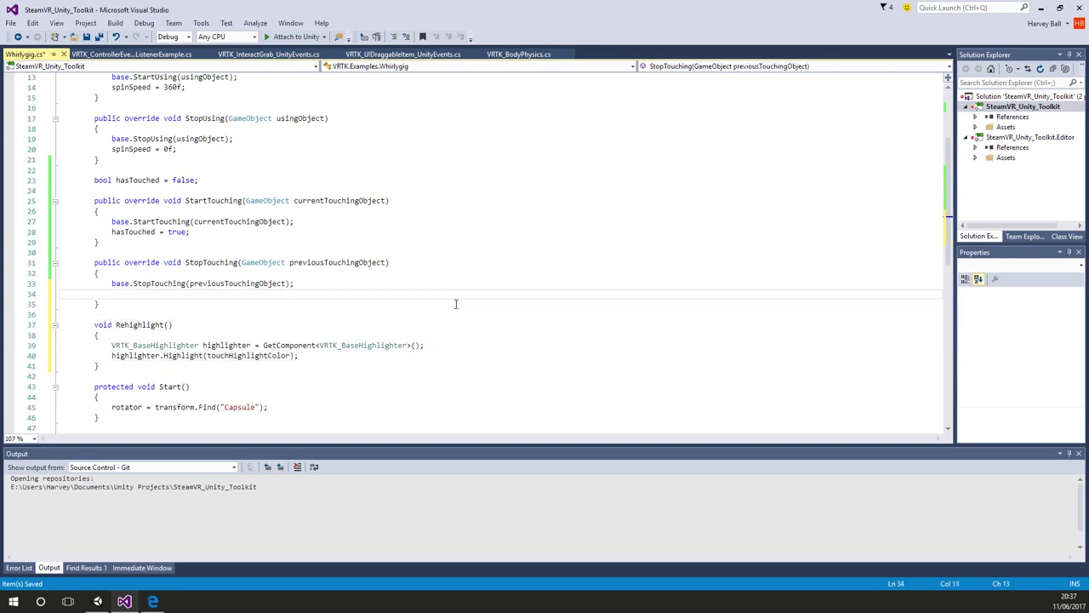
{"action": "type", "text": "In"}
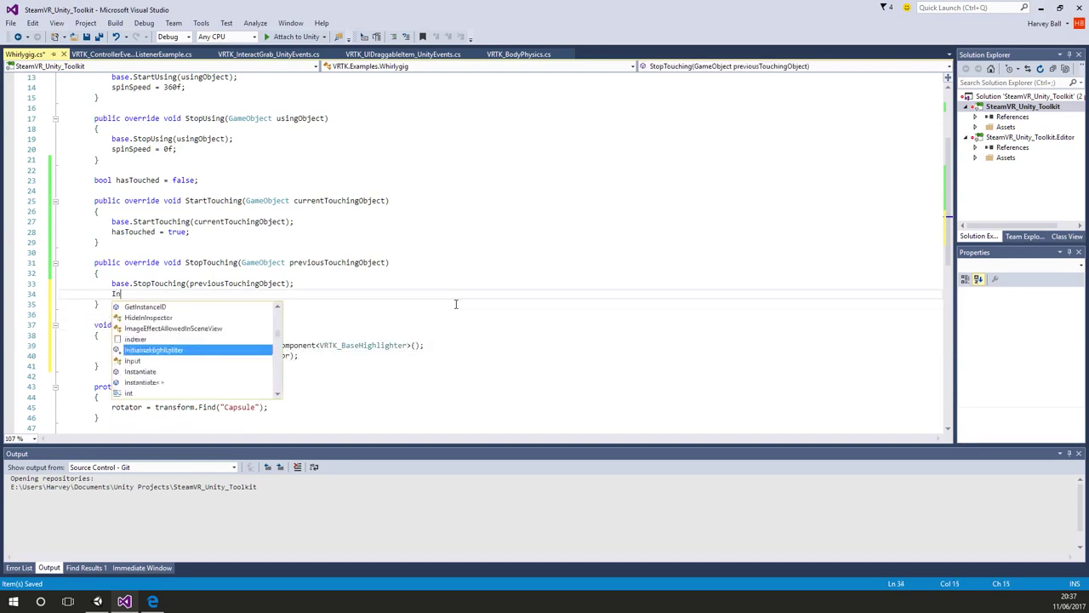
{"action": "type", "text": "voke(\"\");"}
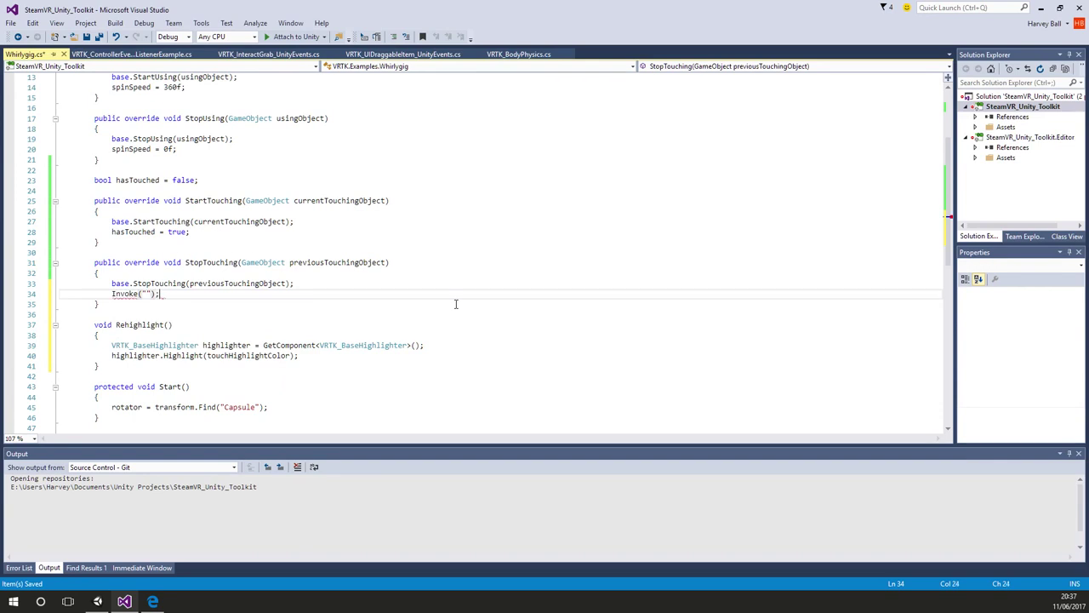
{"action": "double_click", "coordinate": [140, 324]}
{"action": "key", "text": "ctrl+c"}
{"action": "left_click", "coordinate": [146, 293]}
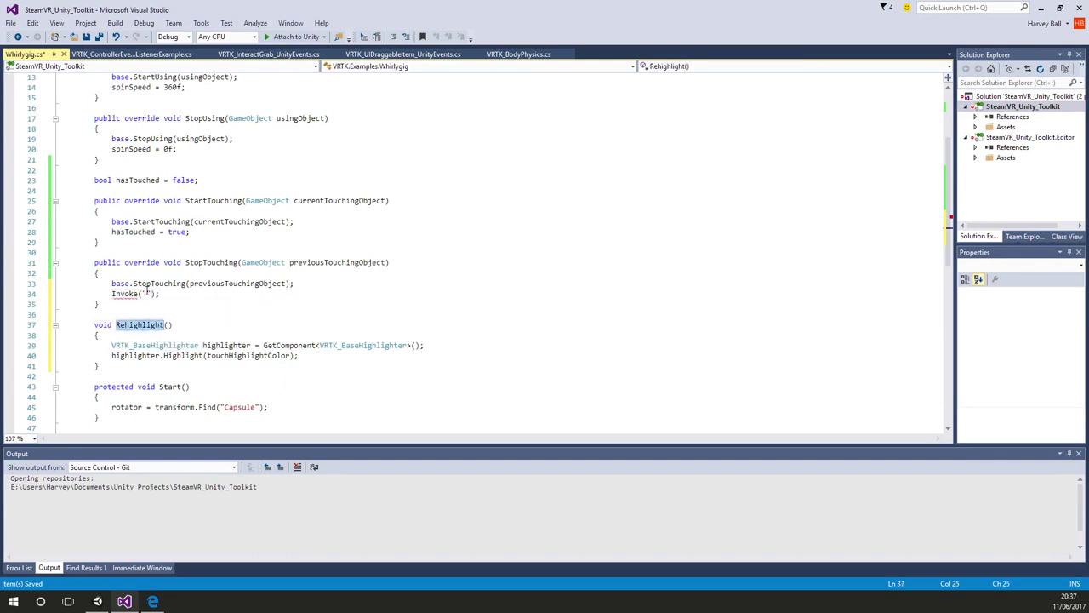
{"action": "key", "text": "ctrl+v"}
{"action": "key", "text": "Right"}
{"action": "type", "text": ", "}
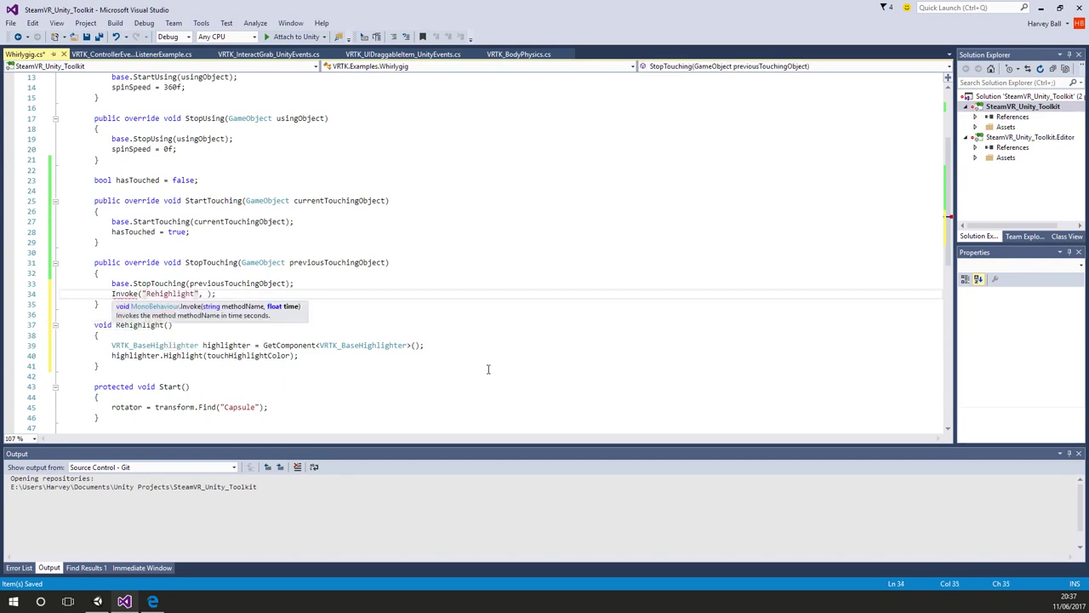
{"action": "type", "text": "0f"}
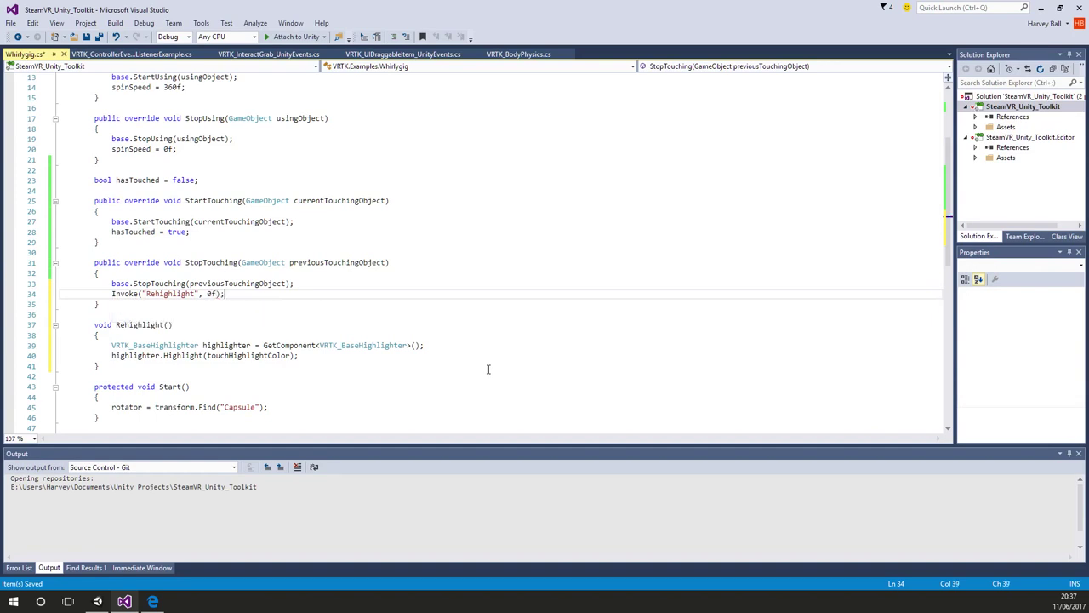
{"action": "key", "text": "Down"}
{"action": "key", "text": "ctrl+s"}
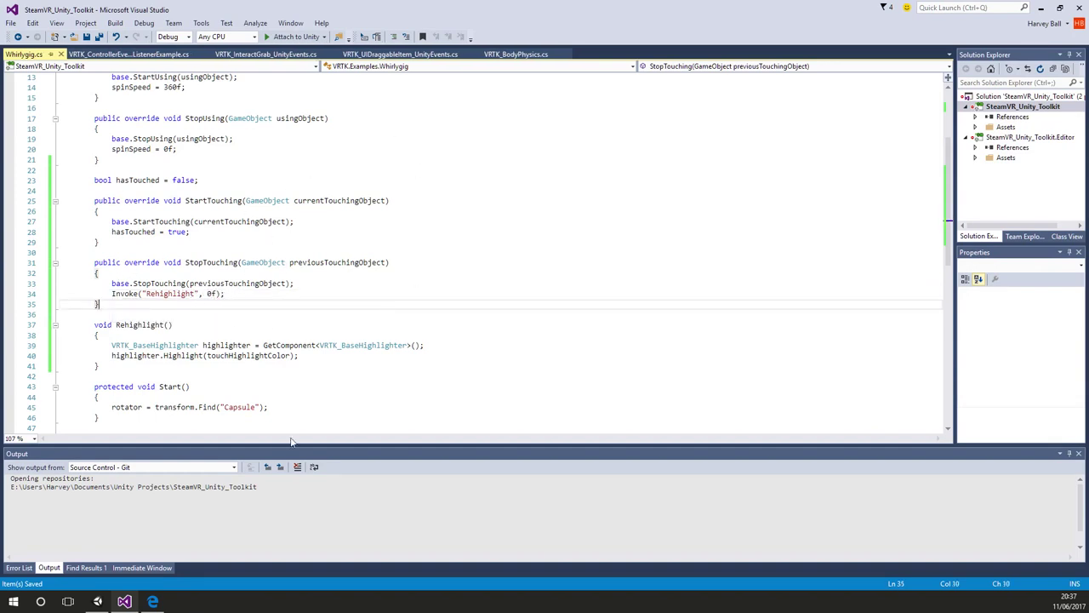
- Switch to Unity, run the scene to test whether the Whirlygig stays highlighted after touching, and stop playback
{"action": "left_click", "coordinate": [97, 602]}
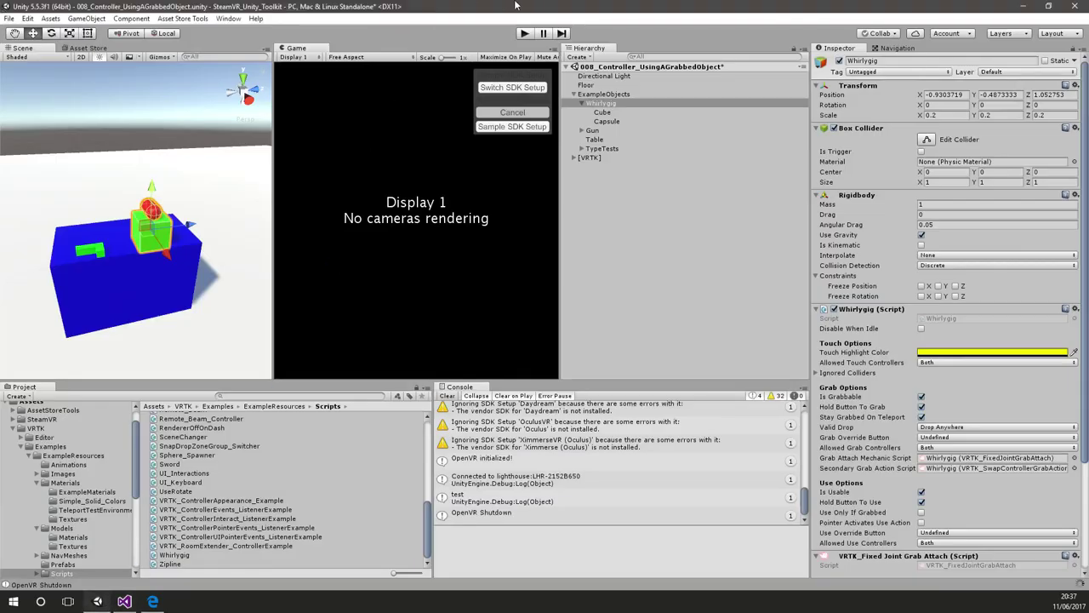
{"action": "left_click", "coordinate": [525, 33]}
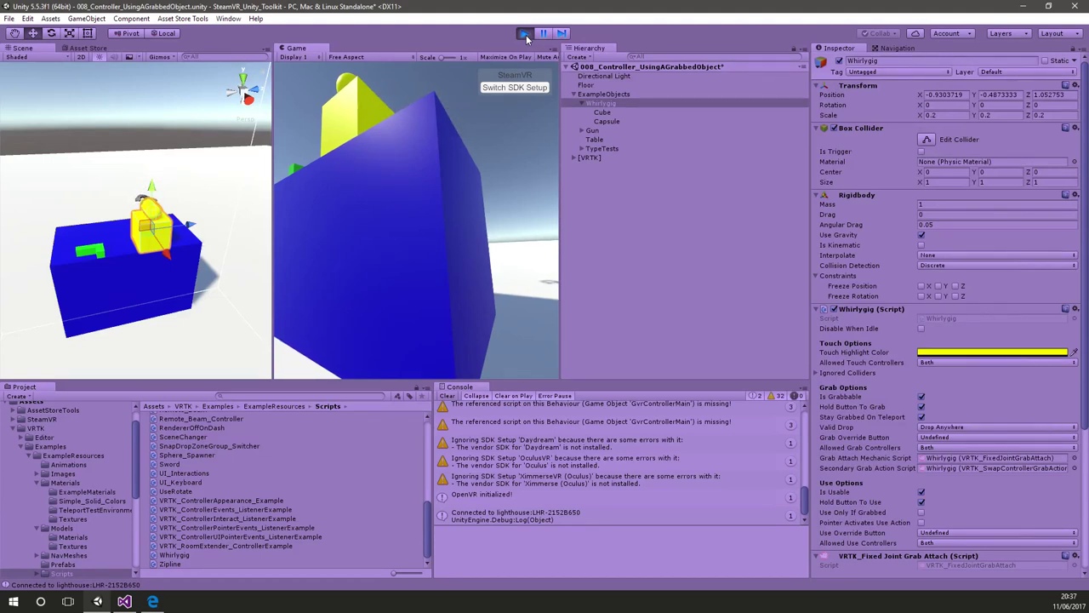
{"action": "left_click", "coordinate": [524, 33]}
- Add the VRTK_OutlineObjectCopyHighlighter component to the Whirlygig
{"action": "scroll", "coordinate": [929, 467], "scroll_direction": "down", "scroll_amount": 5}
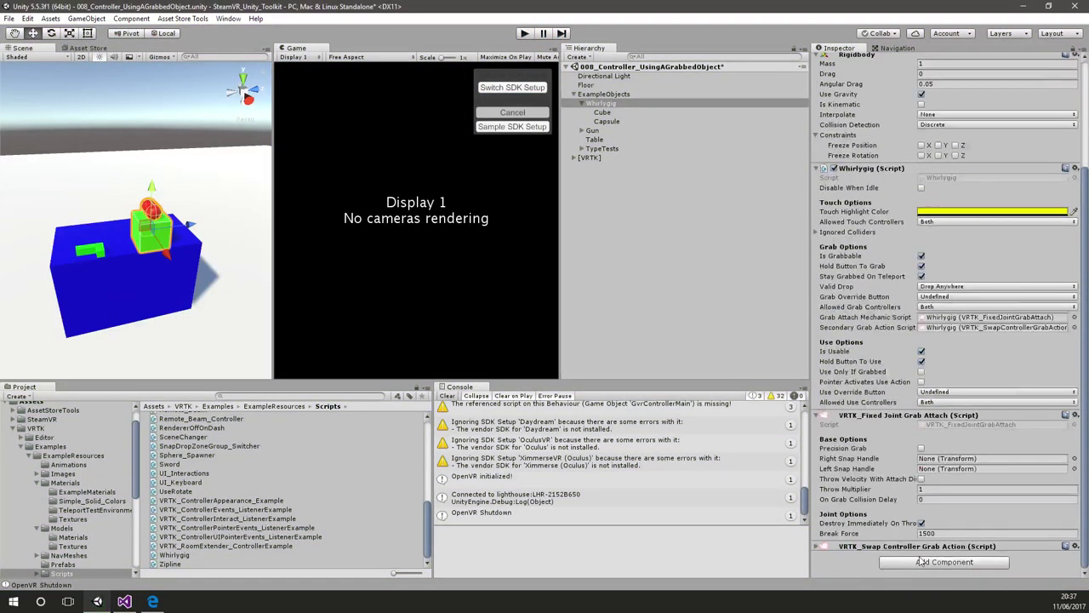
{"action": "left_click", "coordinate": [921, 562]}
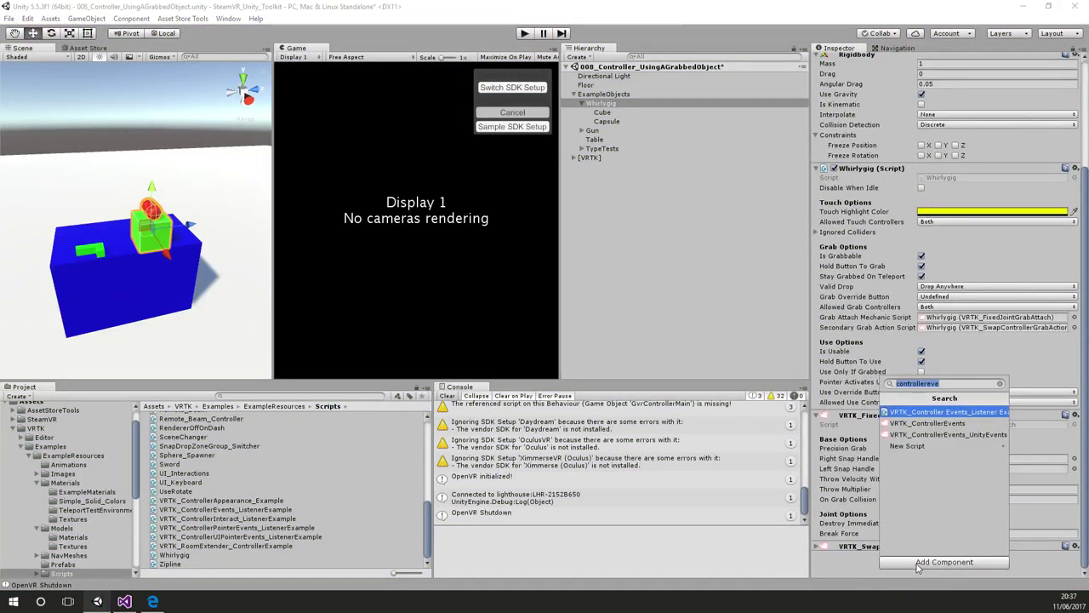
{"action": "type", "text": "outlin"}
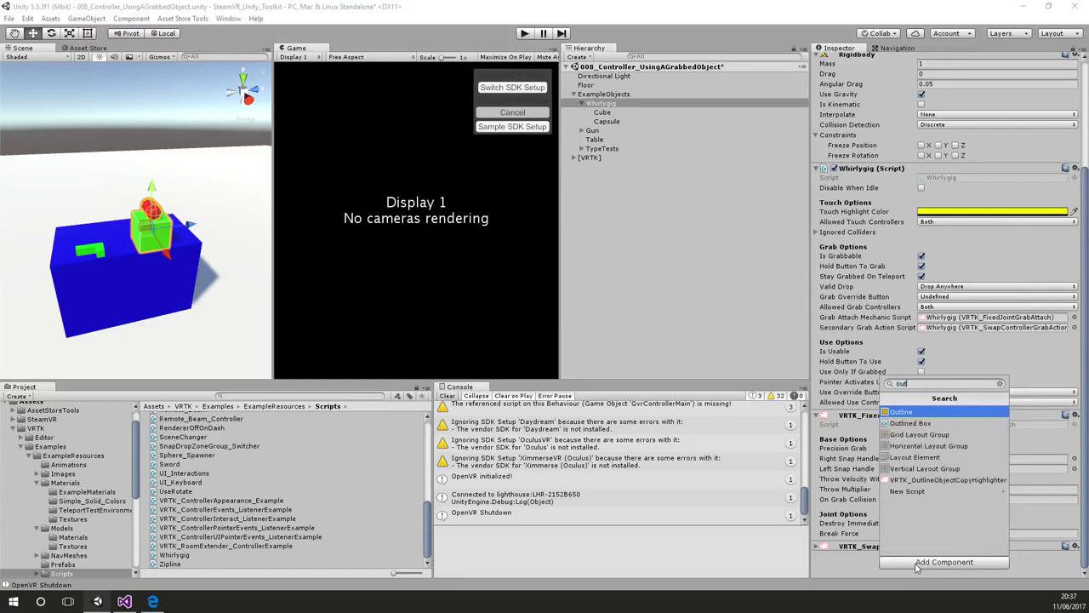
{"action": "left_click", "coordinate": [945, 434]}
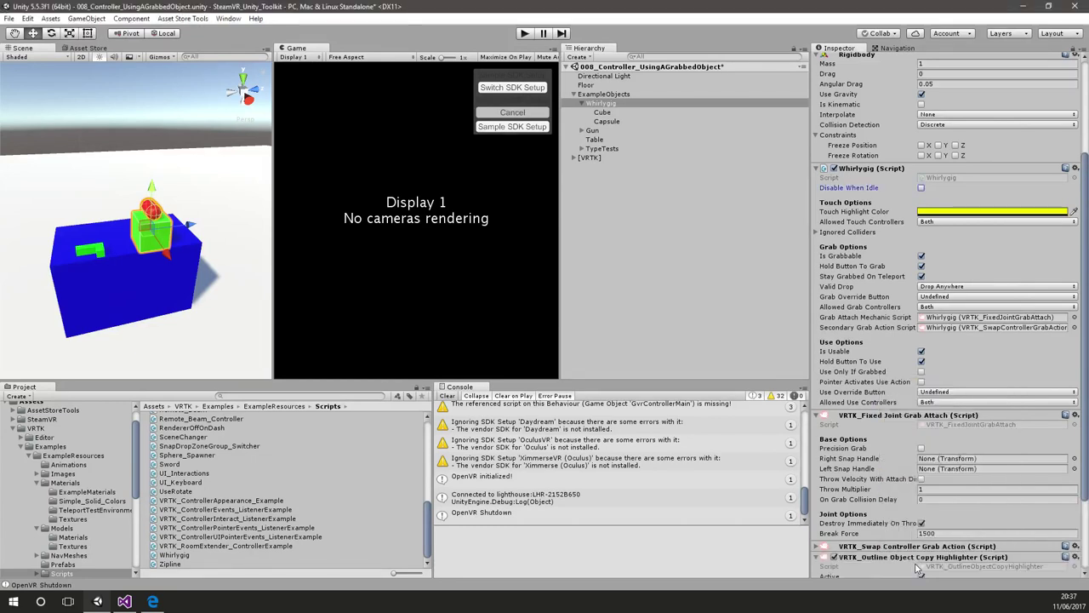
- Run the scene to test the Whirlygig's outline highlight after touching, and stop playback
{"action": "scroll", "coordinate": [896, 451], "scroll_direction": "down", "scroll_amount": 3}
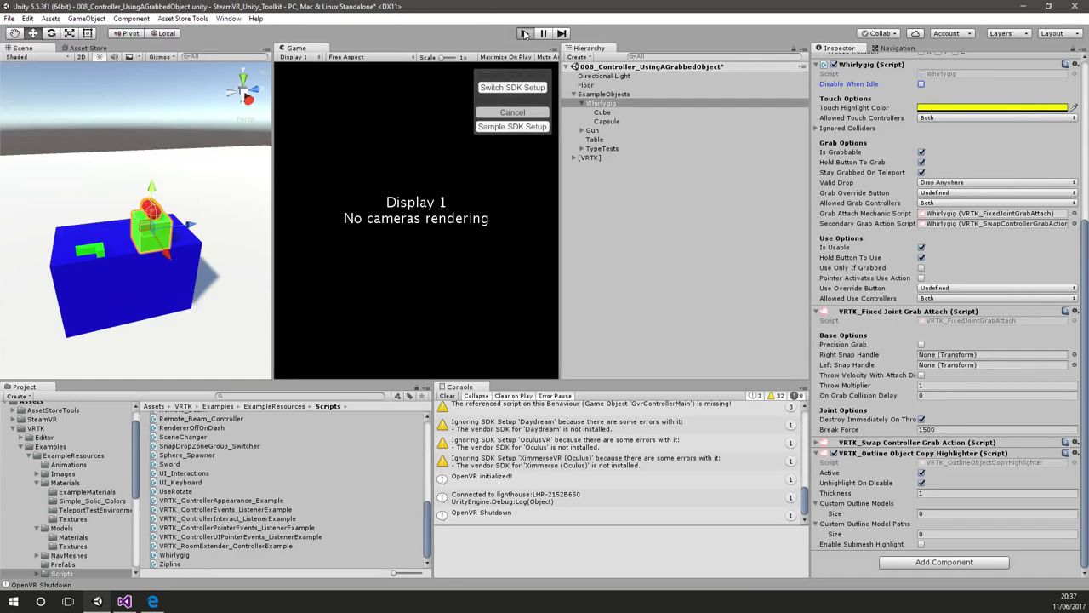
{"action": "left_click", "coordinate": [525, 33]}
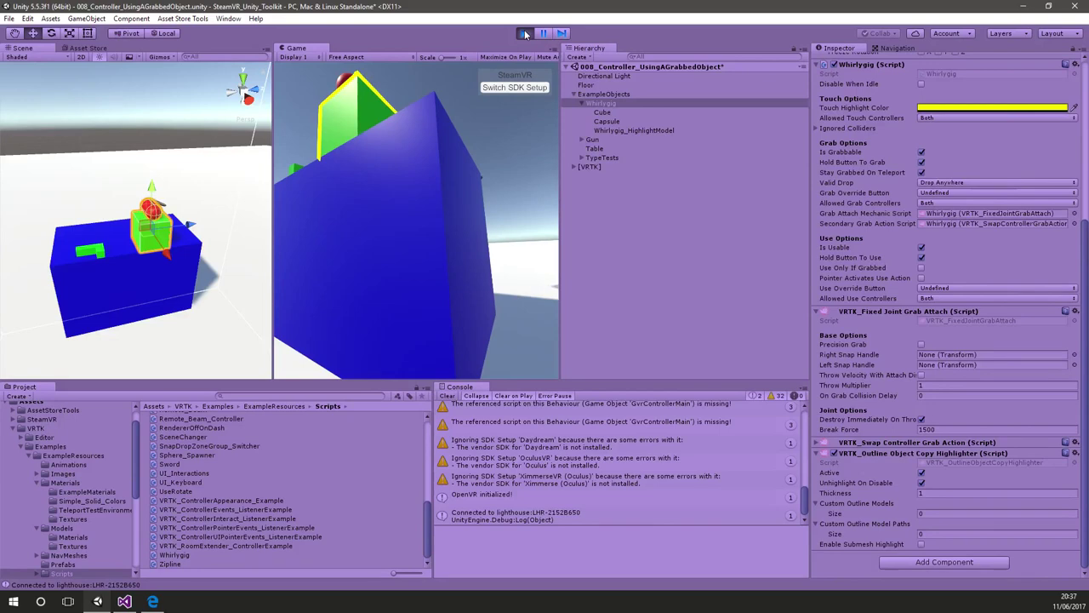
{"action": "left_click", "coordinate": [525, 34]}
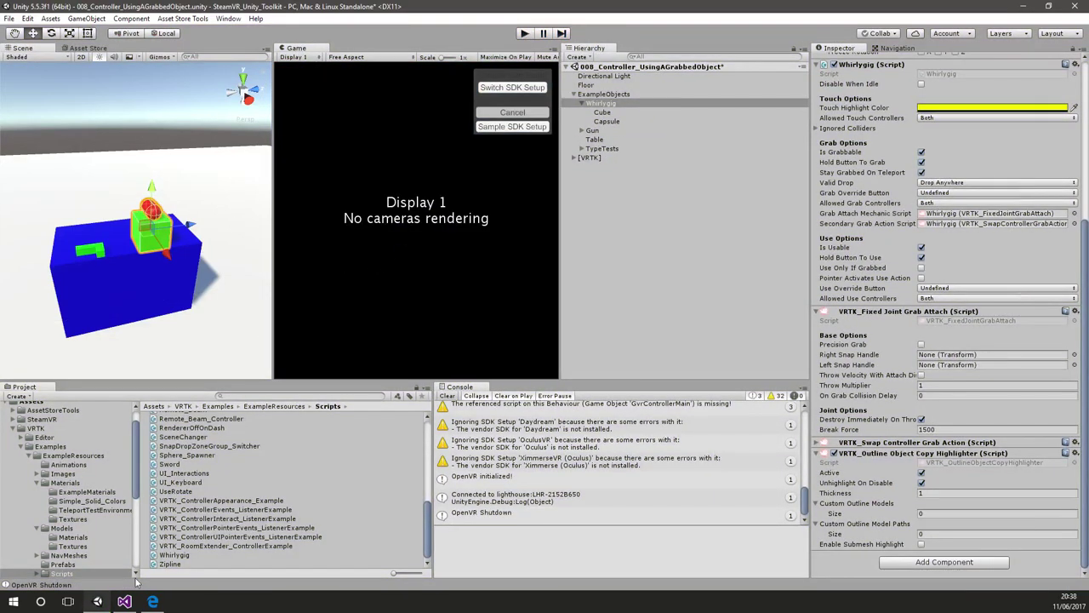
{"action": "left_click", "coordinate": [124, 602]}
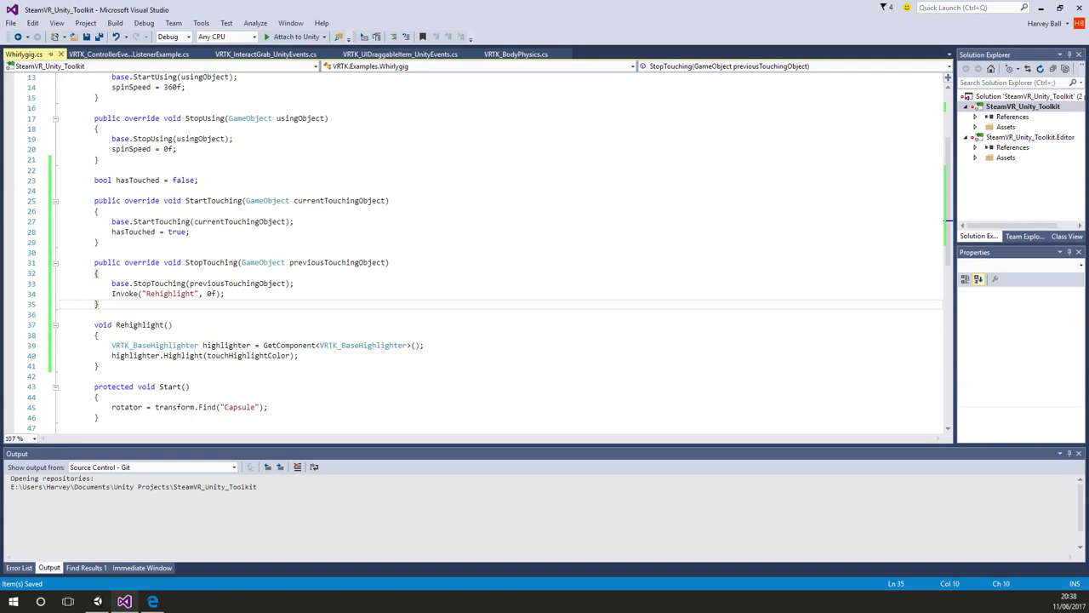
{"action": "key", "text": "alt+Tab"}
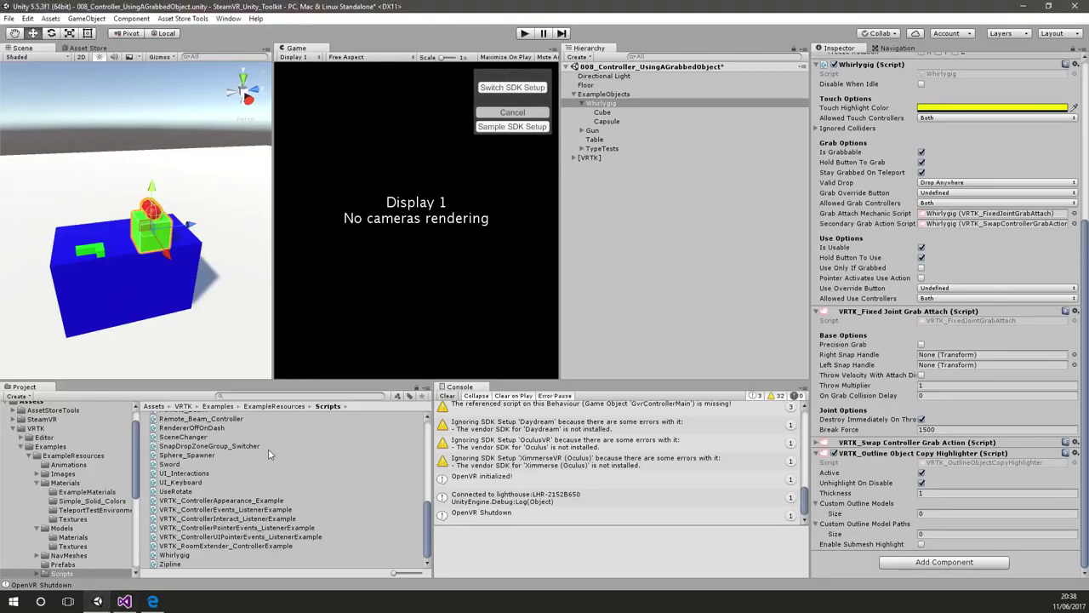
- Collapse the VRTK Examples folder in the project tree and list its scenes
{"action": "scroll", "coordinate": [128, 464], "scroll_direction": "down", "scroll_amount": 3}
{"action": "scroll", "coordinate": [149, 481], "scroll_direction": "up", "scroll_amount": 2}
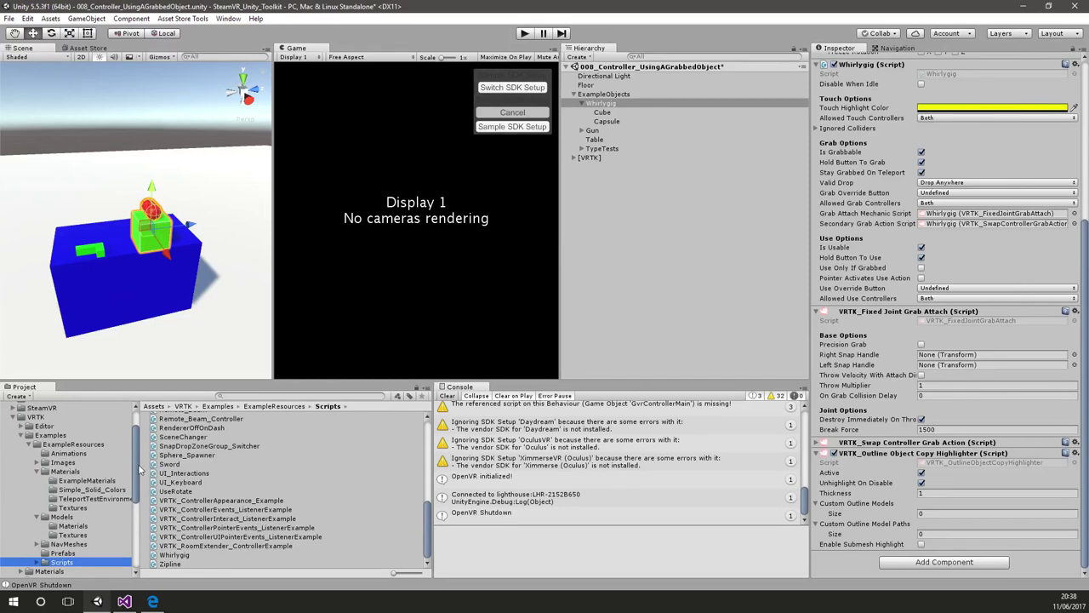
{"action": "scroll", "coordinate": [141, 469], "scroll_direction": "down", "scroll_amount": 2}
{"action": "scroll", "coordinate": [128, 468], "scroll_direction": "up", "scroll_amount": 3}
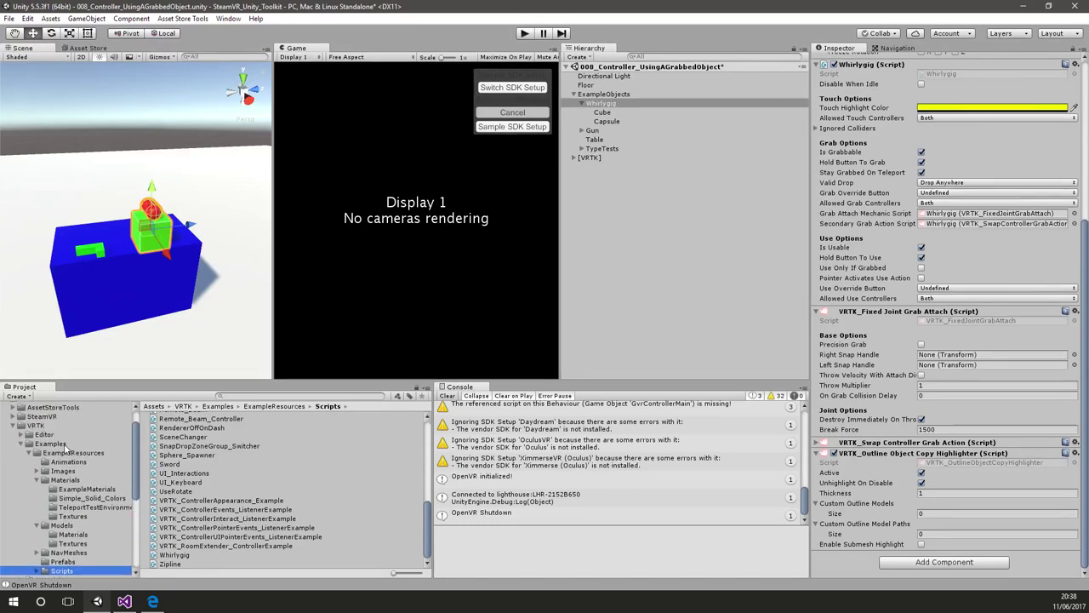
{"action": "left_click", "coordinate": [17, 447]}
{"action": "left_click", "coordinate": [21, 444]}
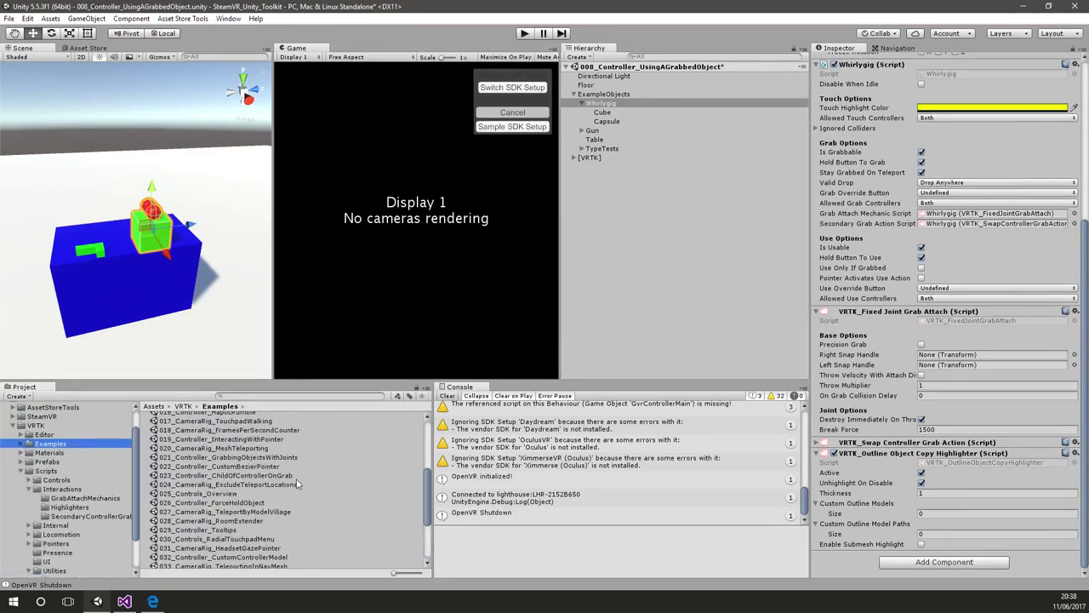
- Open the 021_Controller_GrabbingObjectsWithJoints example scene and bring its table objects into view
{"action": "scroll", "coordinate": [296, 484], "scroll_direction": "up", "scroll_amount": 6}
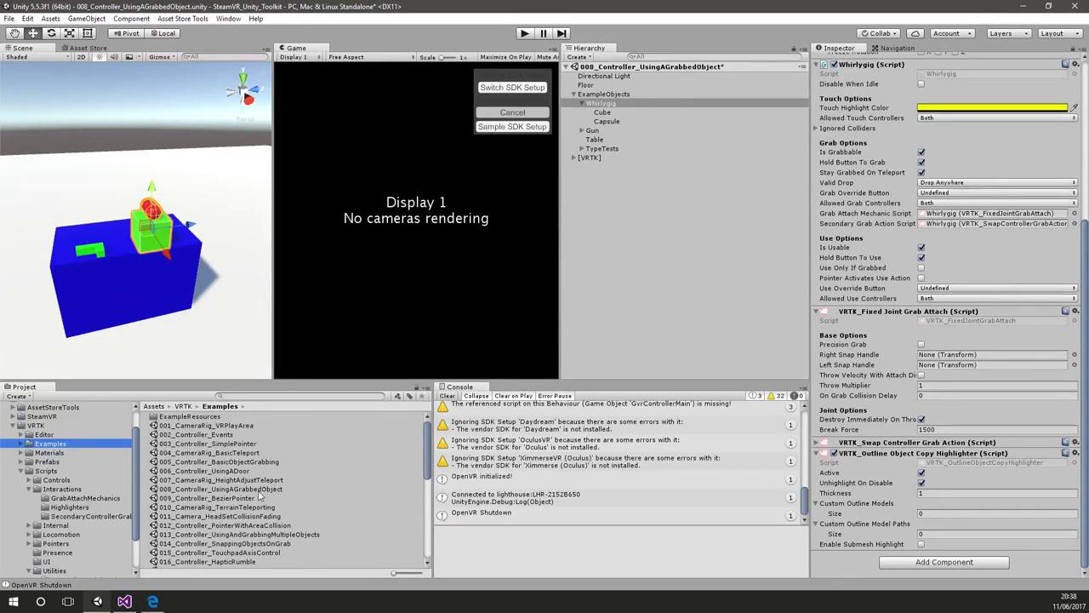
{"action": "scroll", "coordinate": [297, 494], "scroll_direction": "down", "scroll_amount": 3}
{"action": "scroll", "coordinate": [296, 493], "scroll_direction": "down", "scroll_amount": 2}
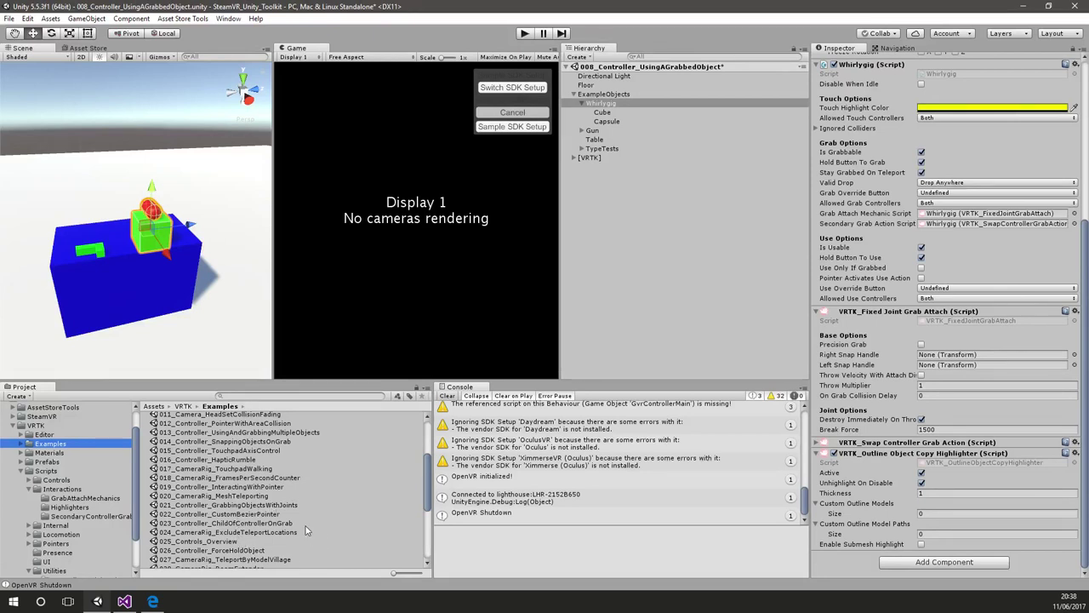
{"action": "double_click", "coordinate": [280, 506]}
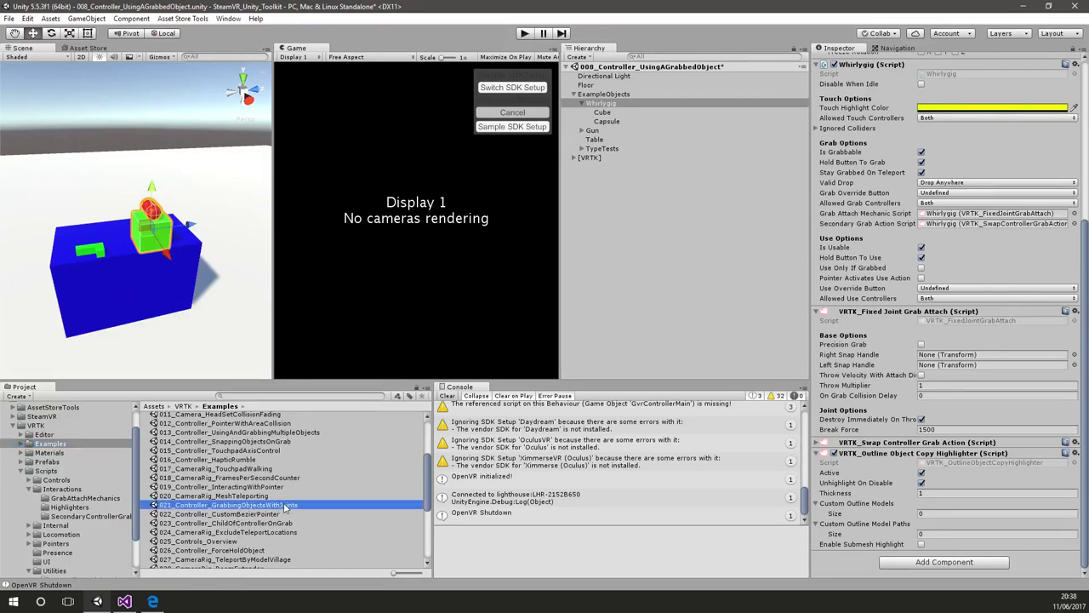
{"action": "left_click", "coordinate": [591, 323]}
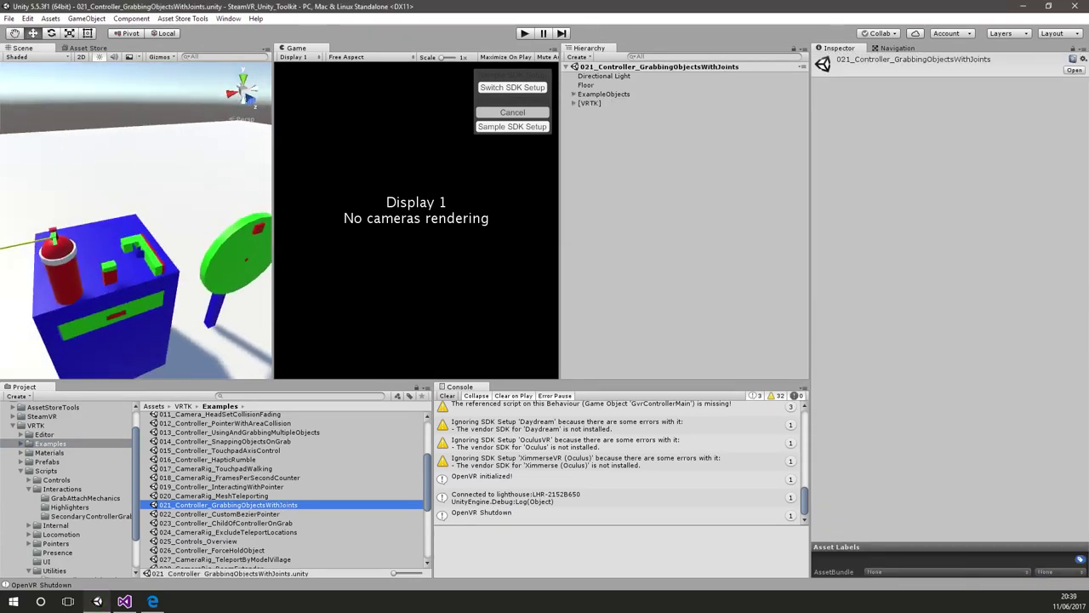
{"action": "right_click_drag", "start_coordinate": [102, 323], "coordinate": [122, 346]}
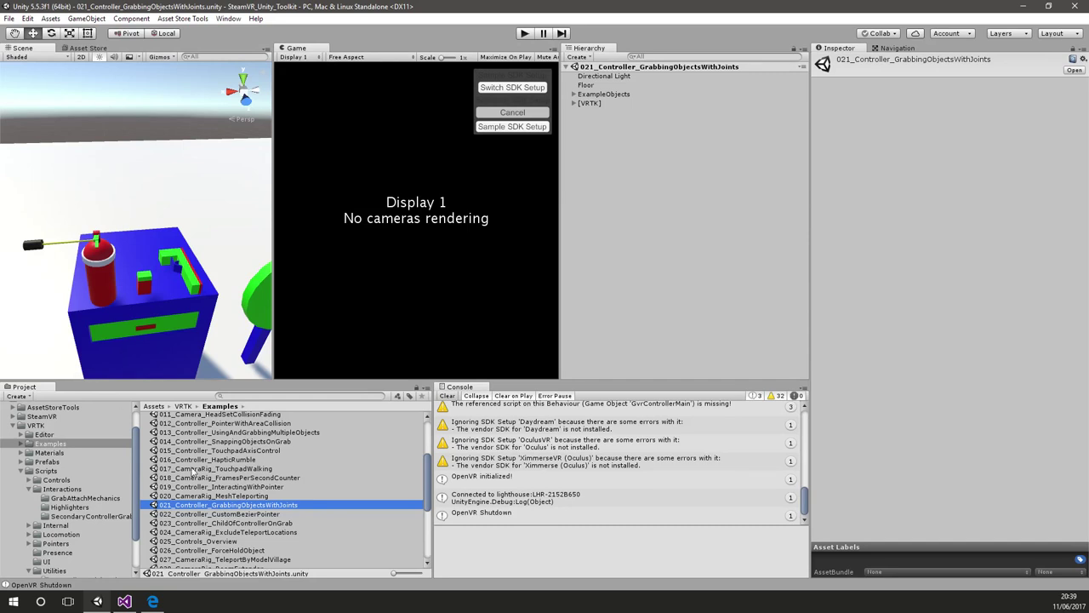
- Open the 043_Controller_SecondaryControllerActions example scene and bring its row of scalable objects into view
{"action": "scroll", "coordinate": [282, 512], "scroll_direction": "down", "scroll_amount": 5}
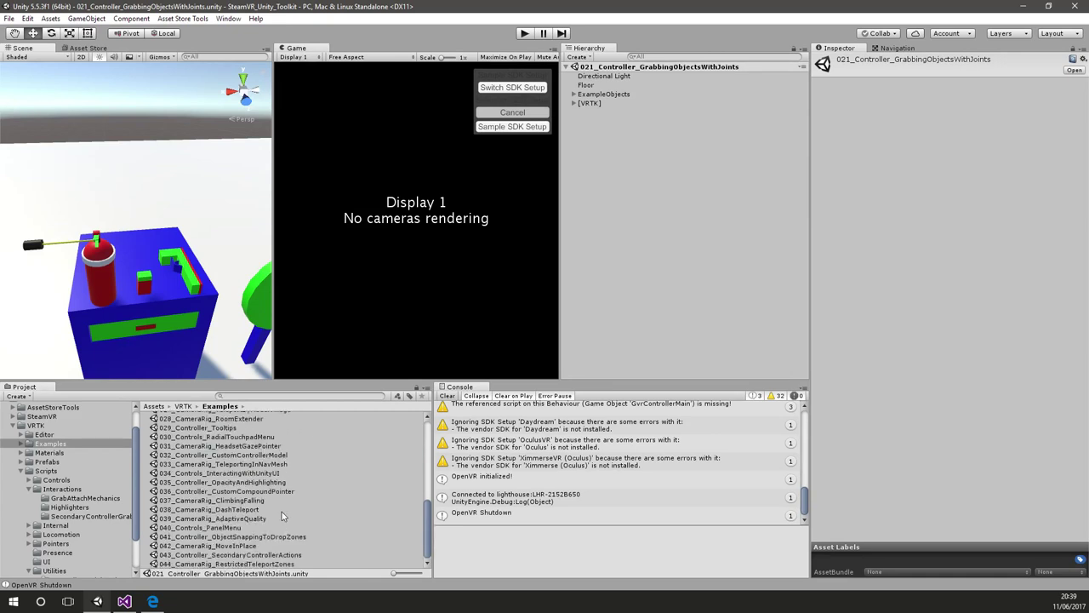
{"action": "double_click", "coordinate": [287, 556]}
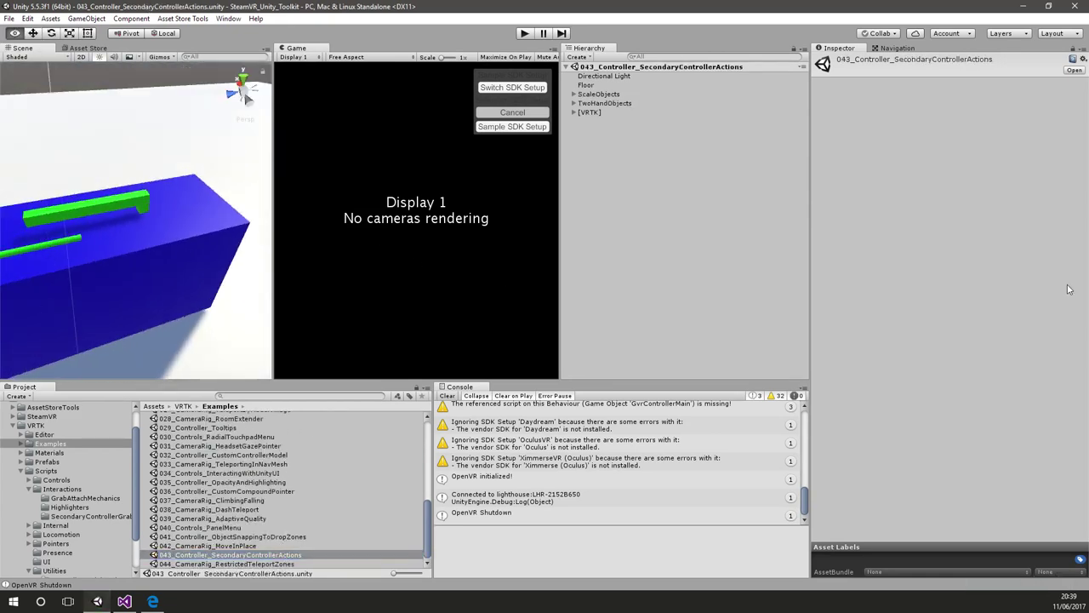
{"action": "left_click_drag", "start_coordinate": [451, 283], "coordinate": [128, 223], "text": "alt"}
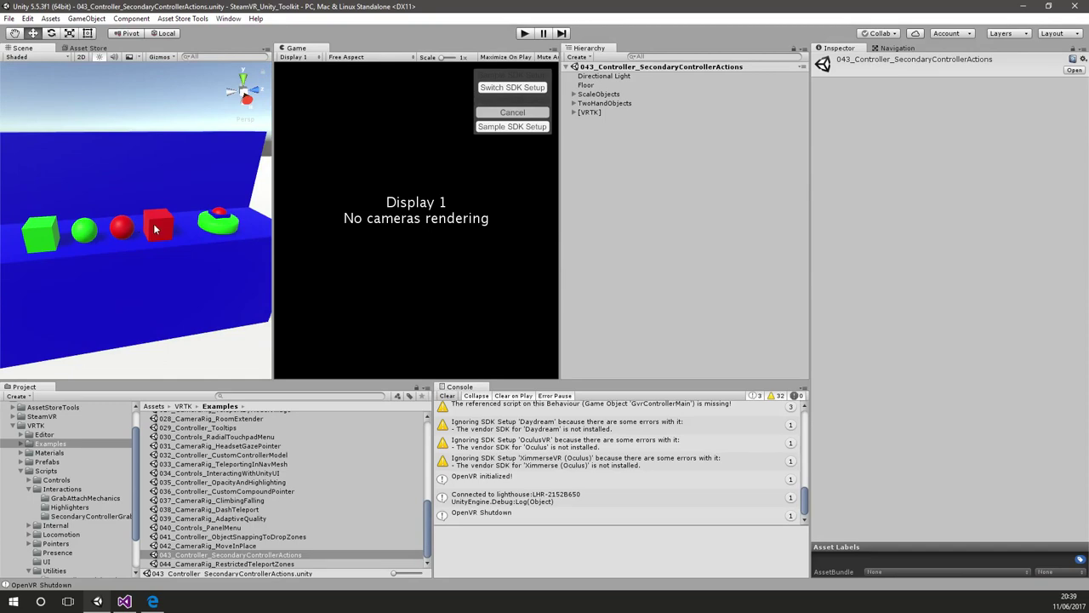
- Inspect the red cube's Axis Scale Grab Action settings, run the scene to test grabbing the objects, and stop playback
{"action": "left_click", "coordinate": [155, 226]}
{"action": "scroll", "coordinate": [875, 468], "scroll_direction": "down", "scroll_amount": 8}
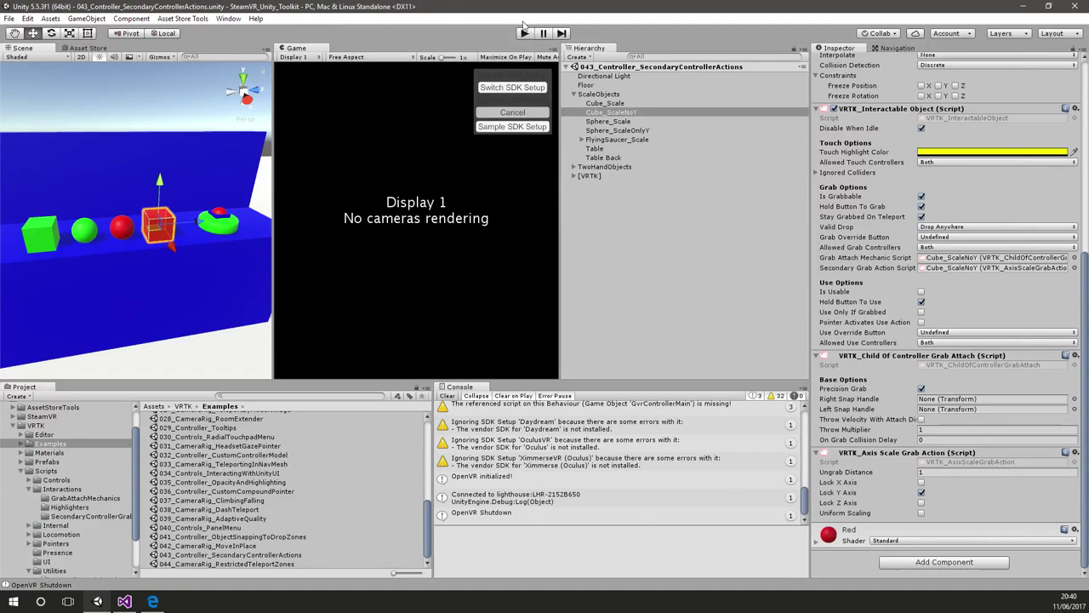
{"action": "left_click", "coordinate": [524, 33]}
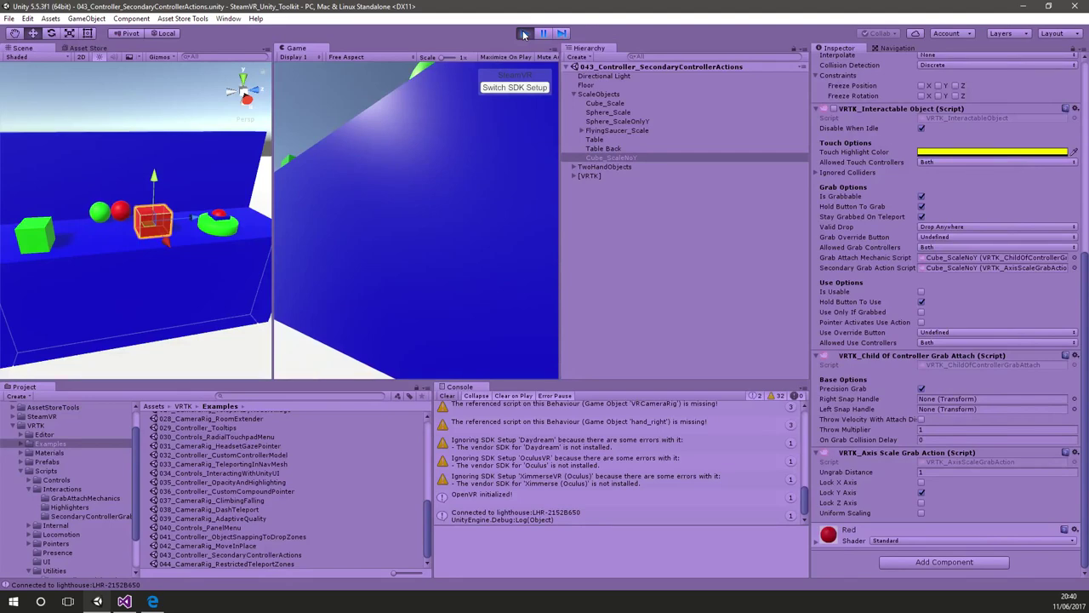
{"action": "left_click", "coordinate": [525, 34]}
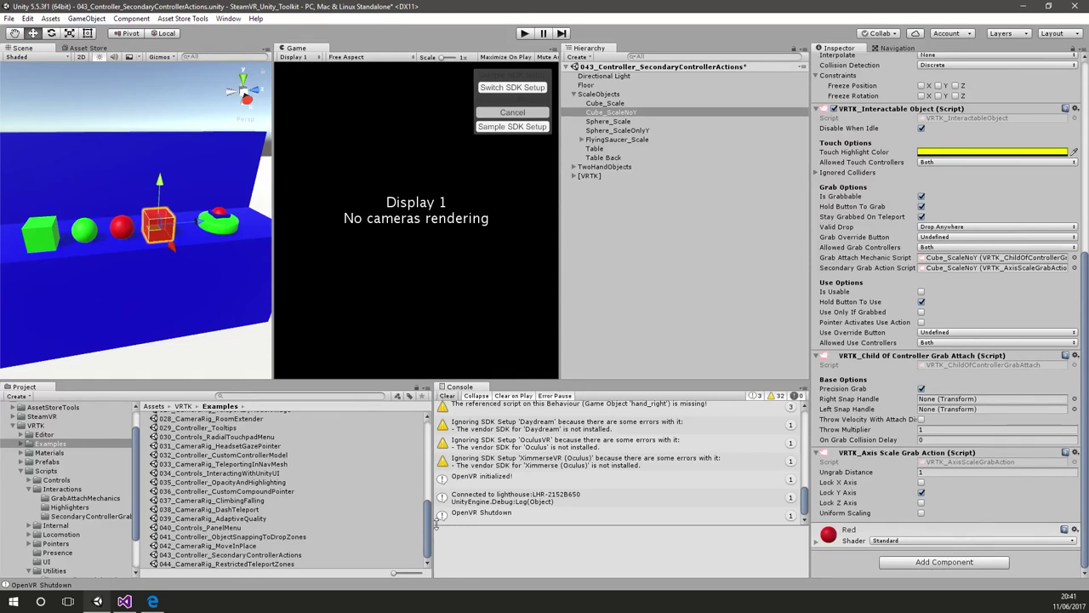
- Open the 034_Controls_InteractingWithUnityUI example scene and bring its UI canvas into close view
{"action": "left_click", "coordinate": [268, 473]}
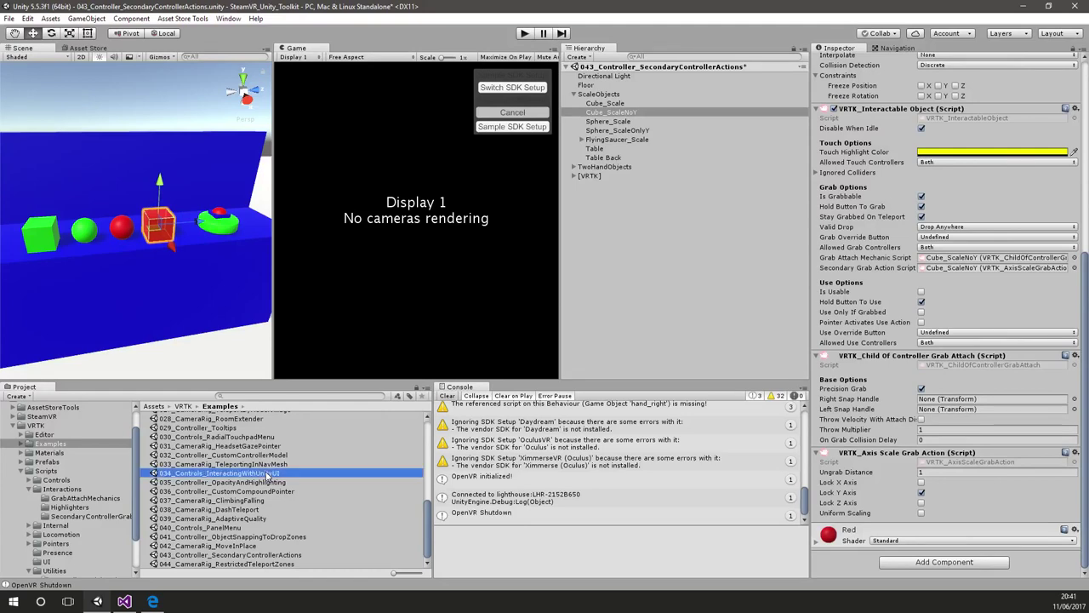
{"action": "double_click", "coordinate": [268, 473]}
{"action": "left_click", "coordinate": [603, 324]}
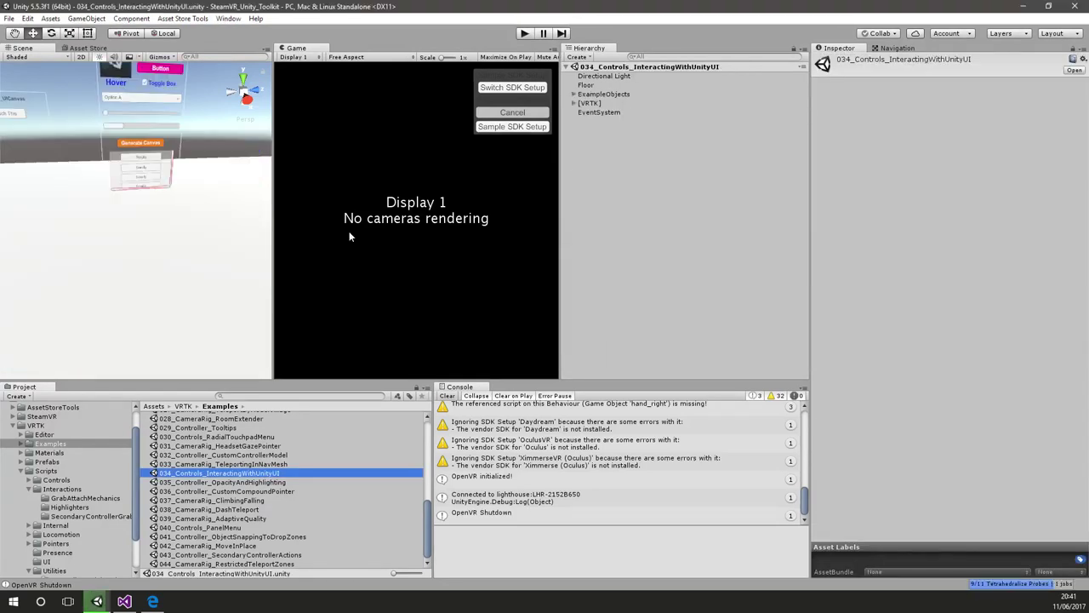
{"action": "right_click_drag", "start_coordinate": [151, 258], "coordinate": [146, 192]}
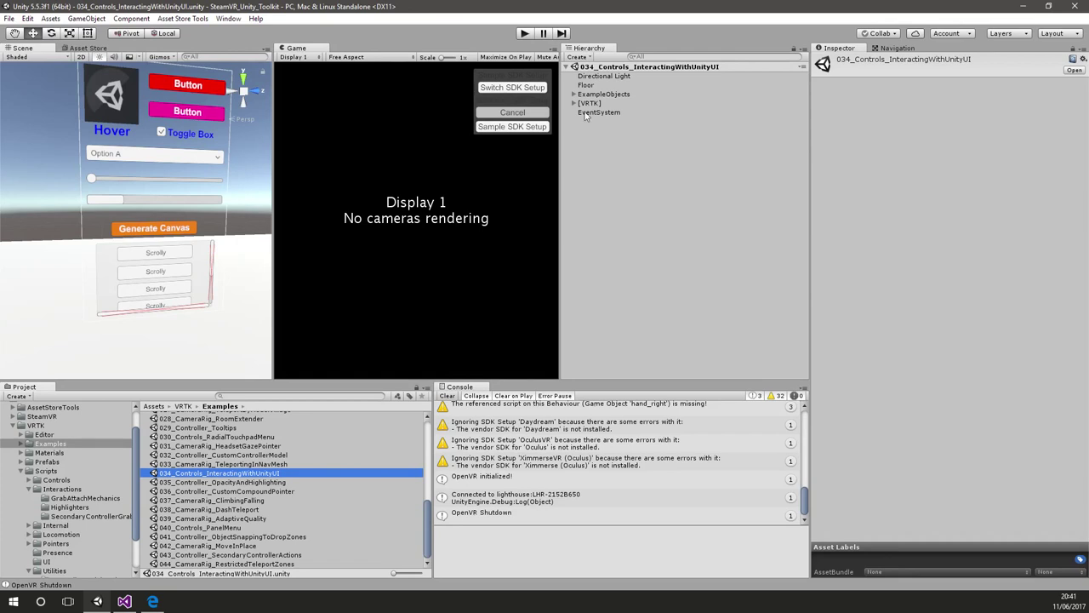
- Set Click After Hover Duration to 3 on the RightController's VRTK_UI Pointer
{"action": "left_click", "coordinate": [574, 103]}
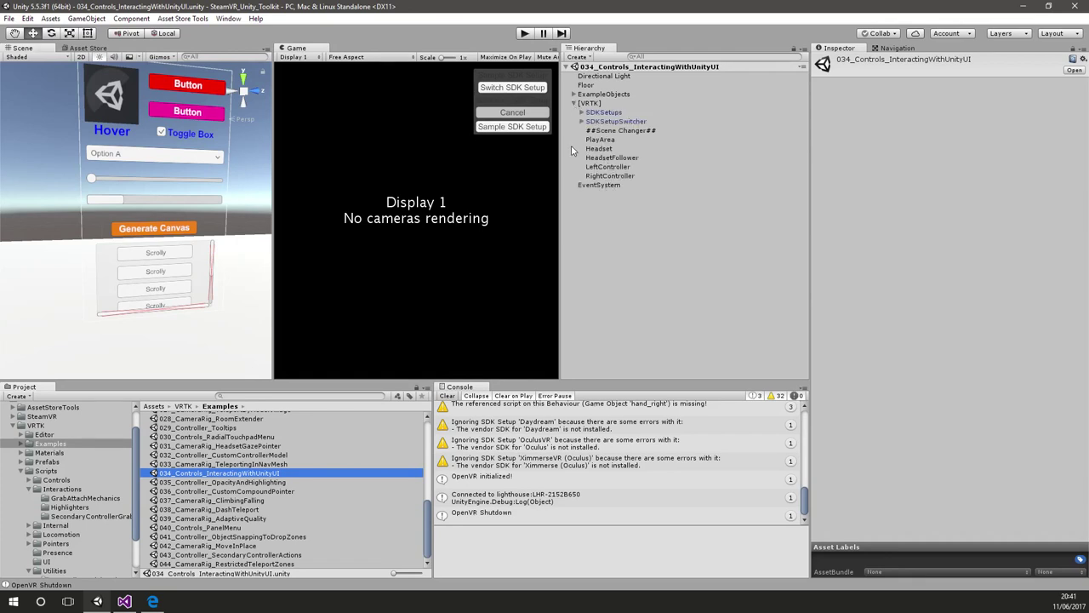
{"action": "left_click", "coordinate": [611, 176]}
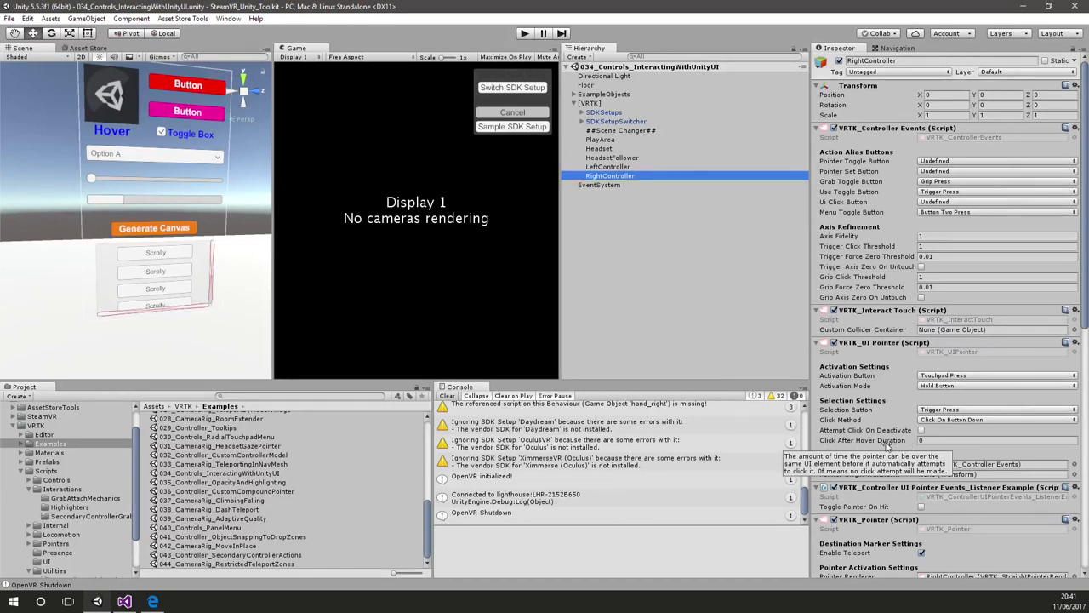
{"action": "left_click", "coordinate": [927, 440]}
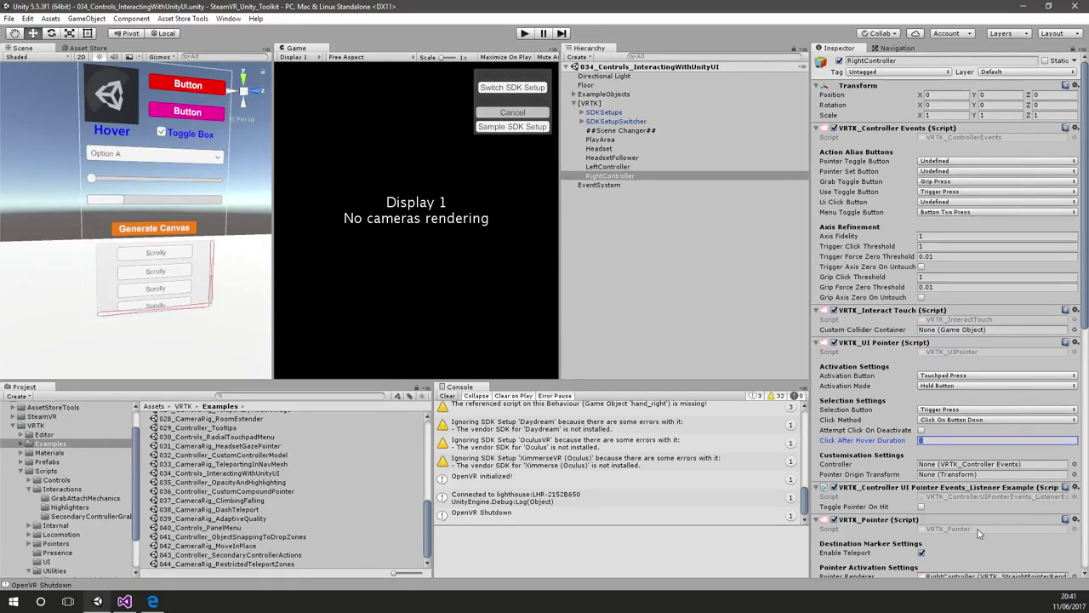
{"action": "type", "text": "3"}
- Run the scene to test automatic clicking of the canvas buttons by hovering the pointer, and stop playback
{"action": "left_click", "coordinate": [525, 34]}
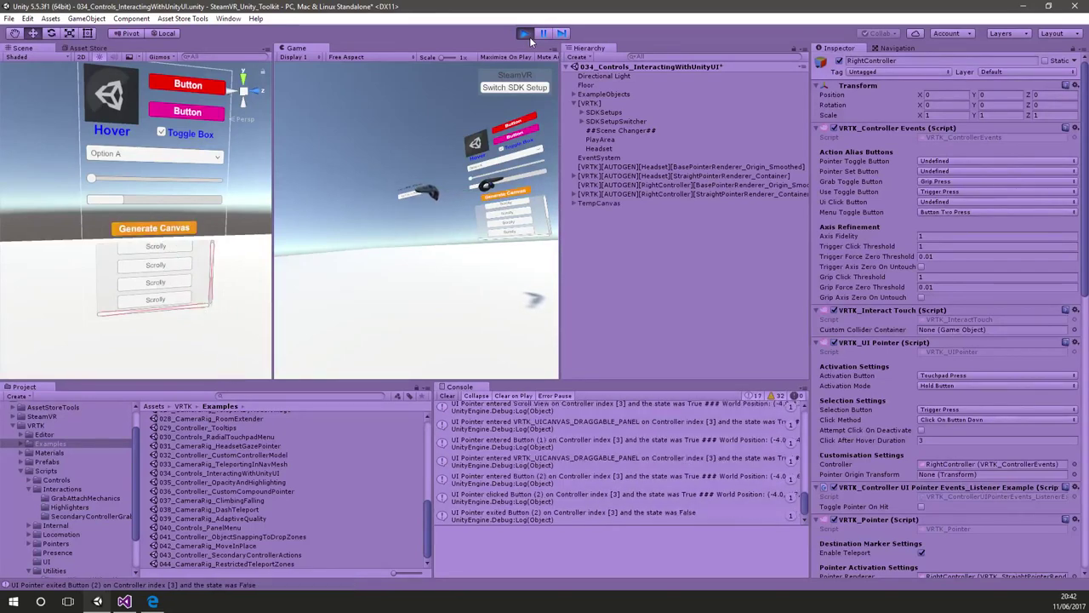
{"action": "right_click_drag", "start_coordinate": [170, 248], "coordinate": [234, 280]}
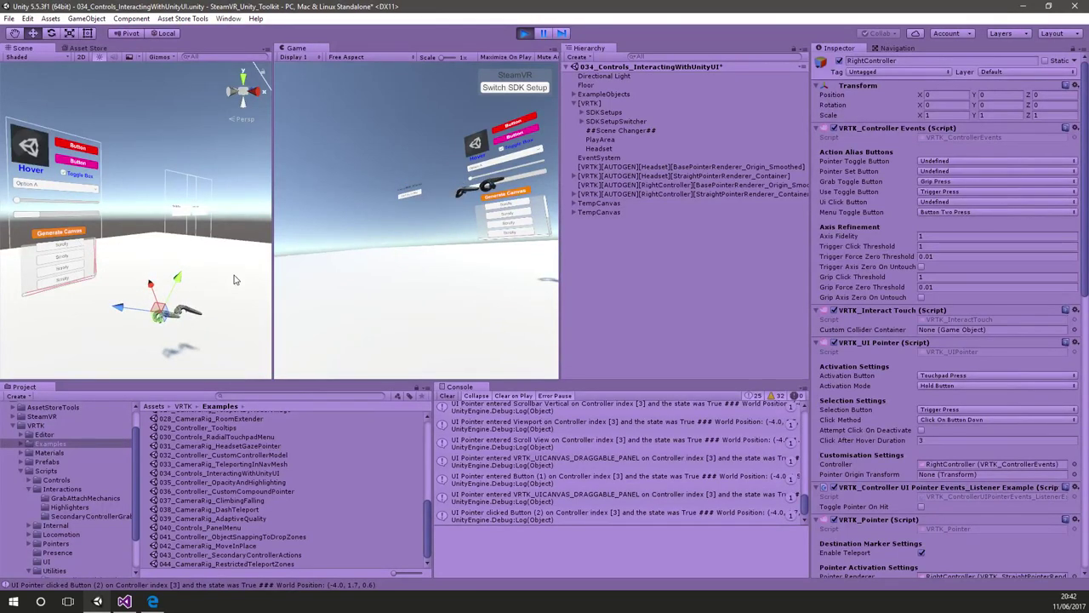
{"action": "left_click", "coordinate": [520, 38]}
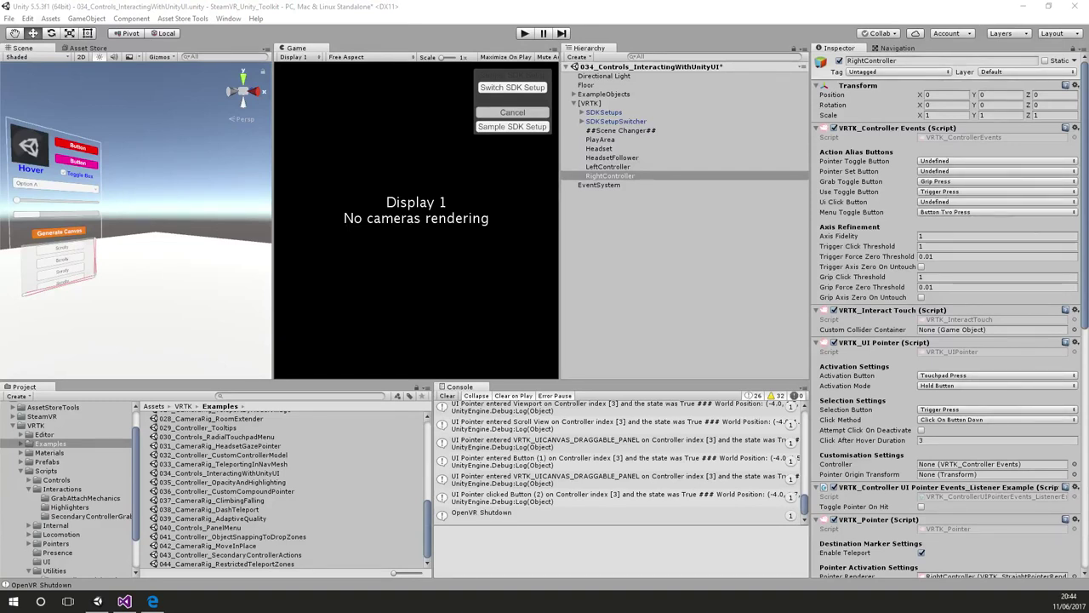
- Select the WorldKeyboard canvas under ExampleObjects and inspect its VRTK_UI Canvas settings
{"action": "right_click_drag", "start_coordinate": [100, 262], "coordinate": [76, 285]}
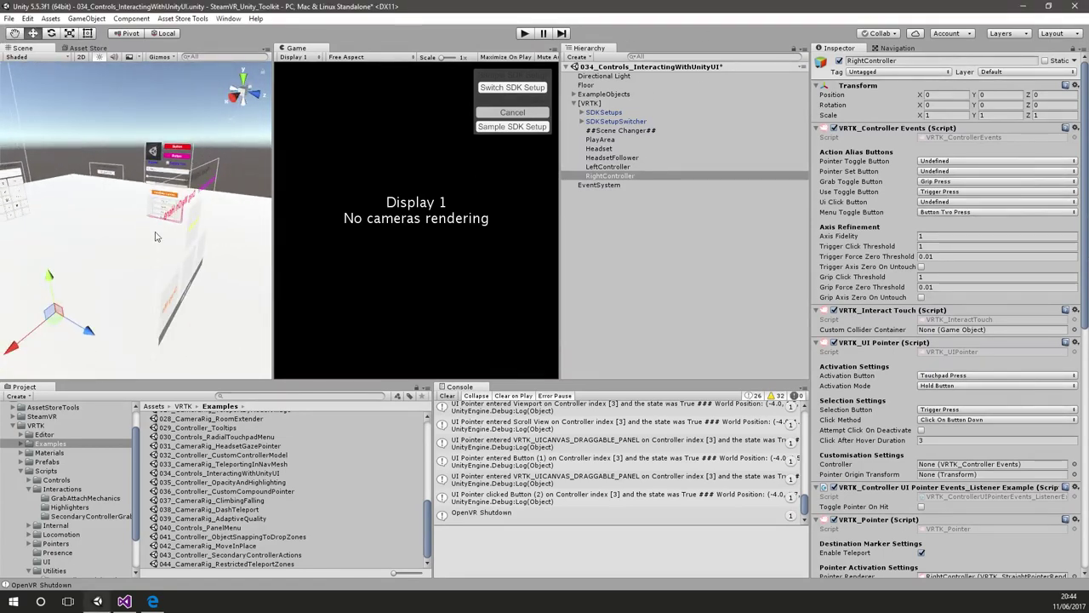
{"action": "right_click_drag", "start_coordinate": [157, 237], "coordinate": [13, 209]}
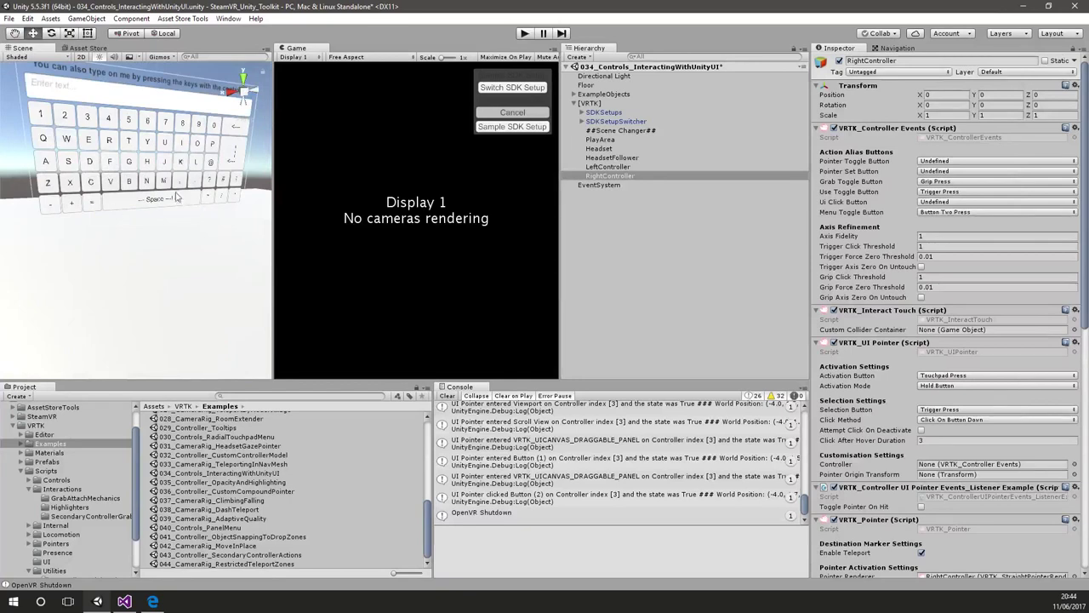
{"action": "left_click", "coordinate": [145, 198]}
{"action": "left_click_drag", "start_coordinate": [802, 230], "coordinate": [803, 126]}
{"action": "left_click", "coordinate": [582, 112]}
{"action": "left_click", "coordinate": [610, 113]}
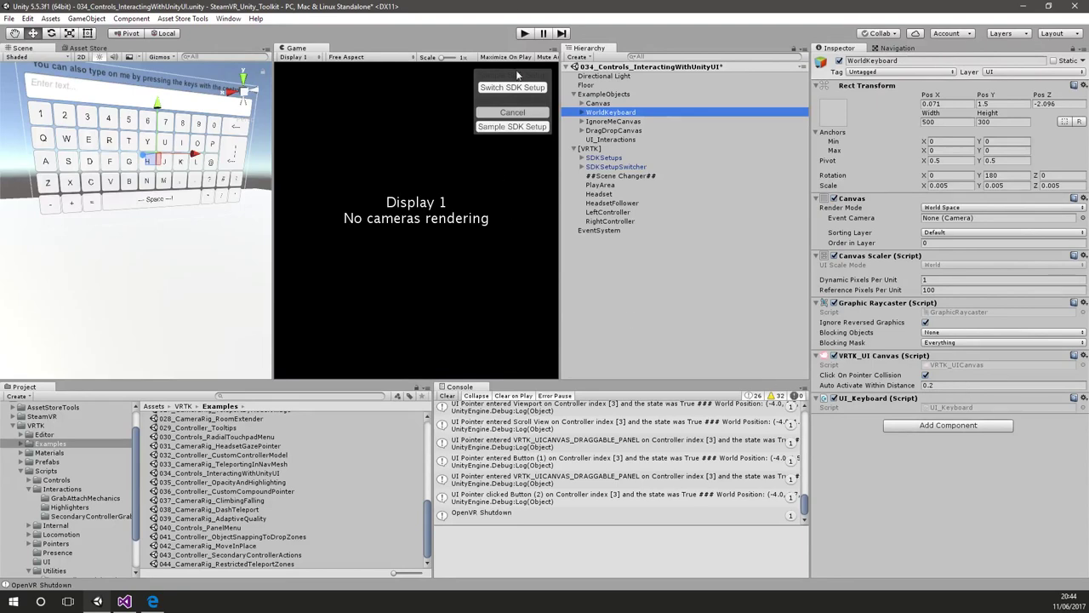
- Run the scene to test typing on the world keyboard by pointer collision, and stop playback
{"action": "left_click", "coordinate": [525, 34]}
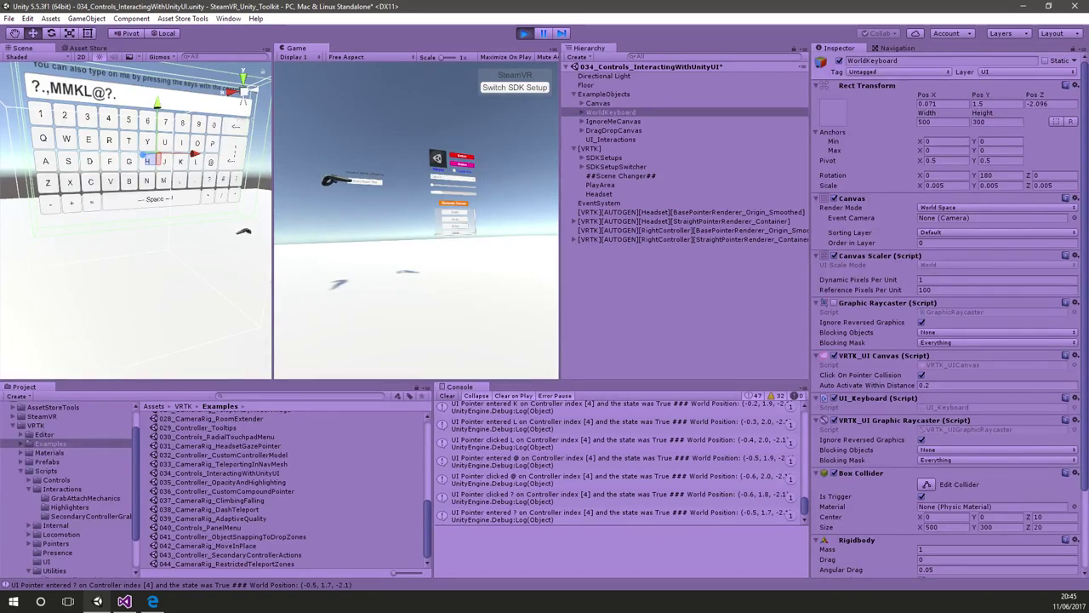
{"action": "left_click", "coordinate": [524, 34]}
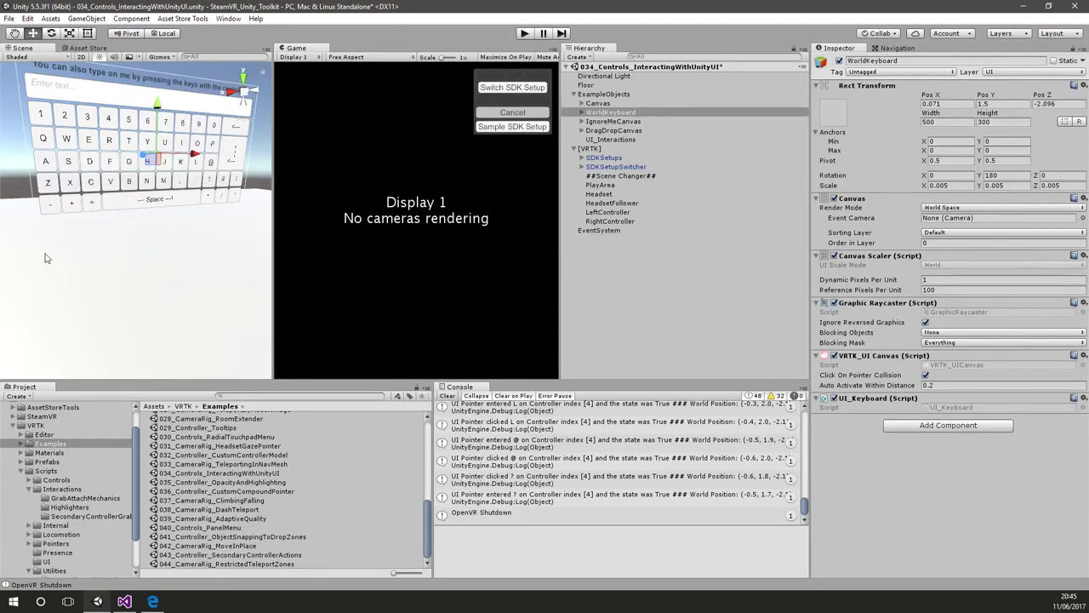
- Switch to Visual Studio and show the VRTK_ControllerEvents_ListenerExample script
{"action": "scroll", "coordinate": [138, 517], "scroll_direction": "up", "scroll_amount": 2}
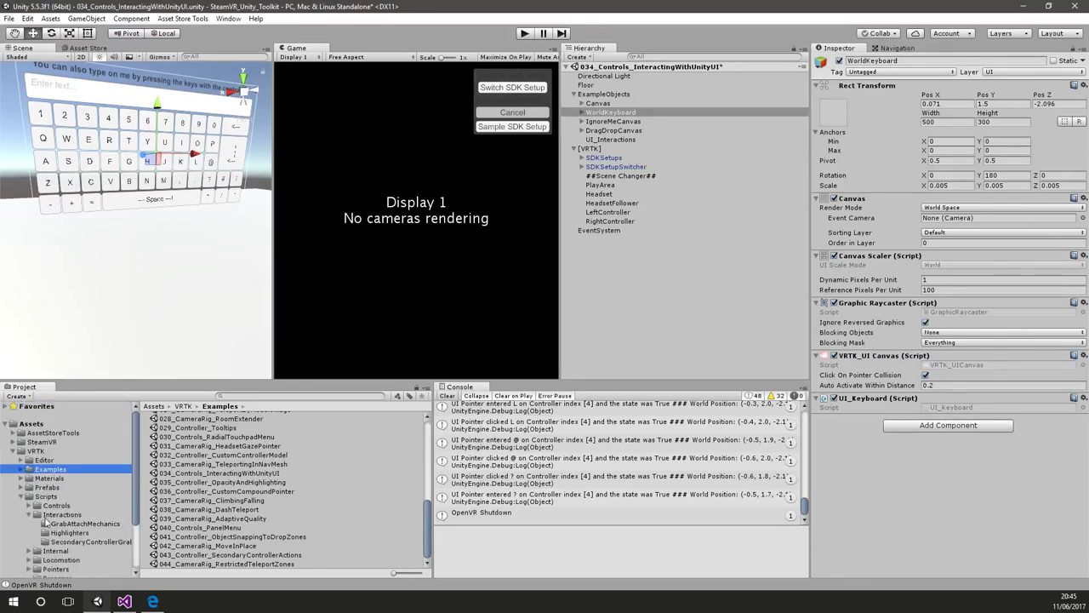
{"action": "left_click", "coordinate": [124, 601]}
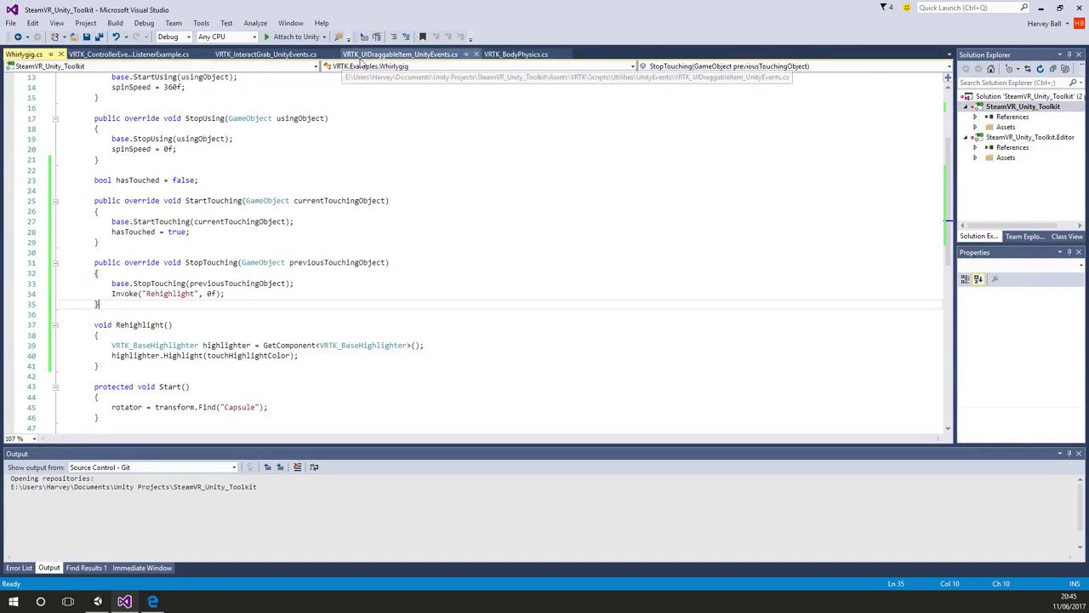
{"action": "left_click", "coordinate": [136, 54]}
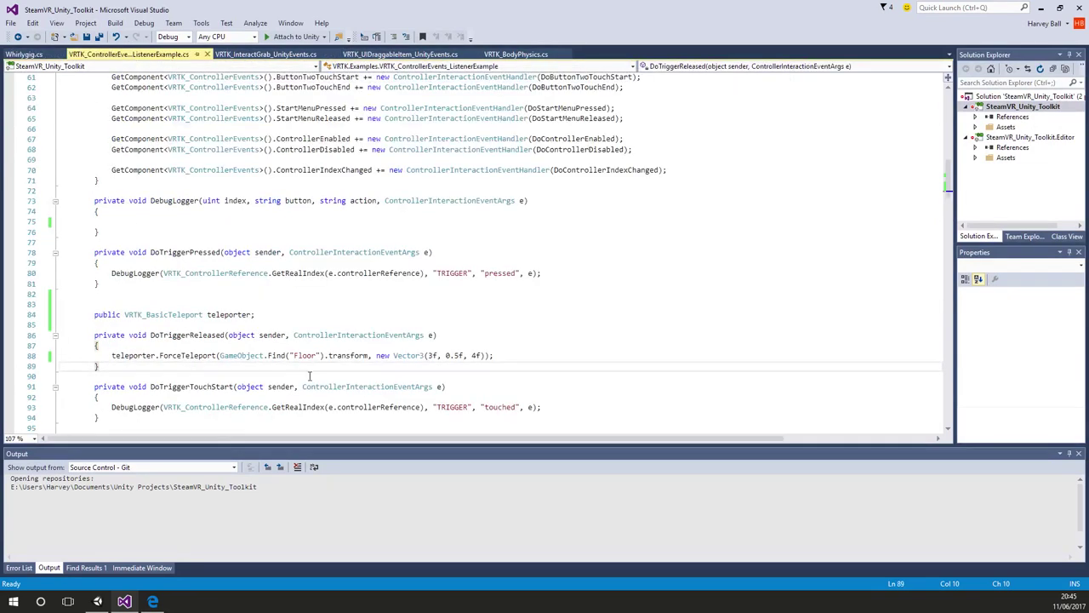
- In DoTriggerReleased, reopen the end of the ForceTeleport call after new Vector3(3f, 0.5f, 4f) for a destination rotation argument
{"action": "left_click", "coordinate": [196, 358]}
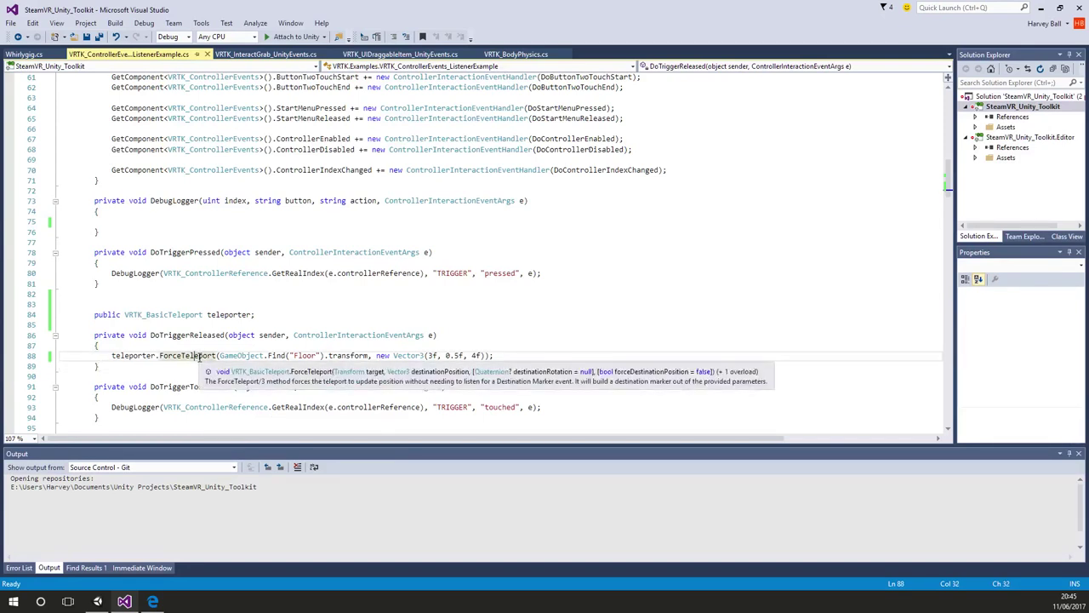
{"action": "key", "text": "ctrl+Right"}
{"action": "key", "text": "ctrl+Right"}
{"action": "key", "text": "ctrl+Right"}
{"action": "key", "text": "ctrl+Right"}
{"action": "key", "text": "ctrl+Right"}
{"action": "key", "text": "ctrl+Right"}
{"action": "key", "text": "ctrl+Right"}
{"action": "key", "text": "ctrl+Right"}
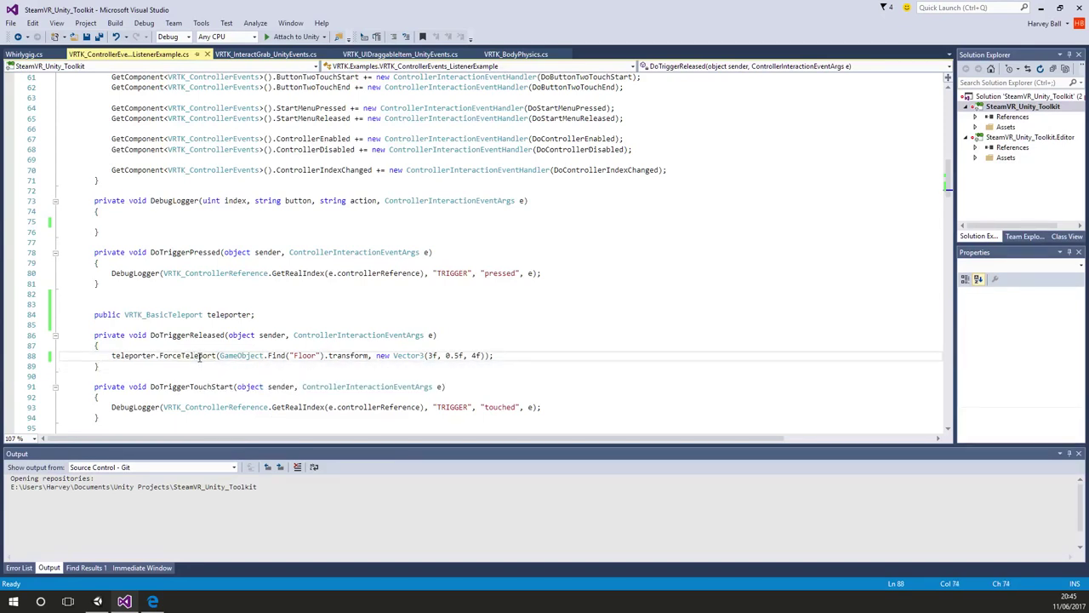
{"action": "key", "text": "BackSpace"}
{"action": "key", "text": "BackSpace"}
{"action": "key", "text": "BackSpace"}
{"action": "type", "text": "),"}
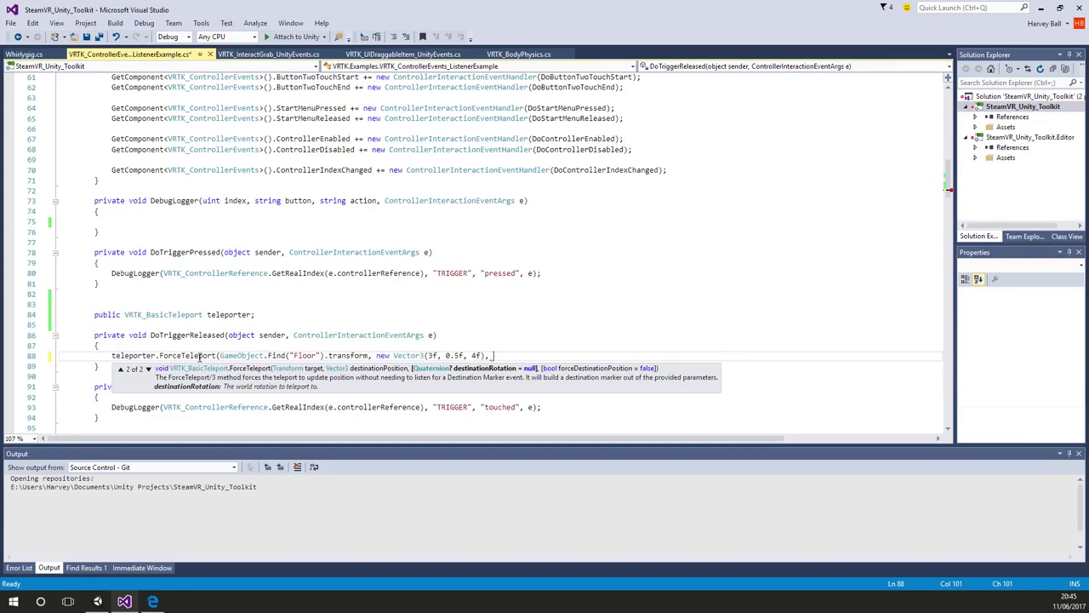
- Enter new Quaternion. as the ForceTeleport call's destination rotation argument and select that text for replacement
{"action": "type", "text": "new Quaternion."}
{"action": "key", "text": "ctrl+shift+Left"}
{"action": "key", "text": "ctrl+shift+Left"}
{"action": "key", "text": "ctrl+shift+Left"}
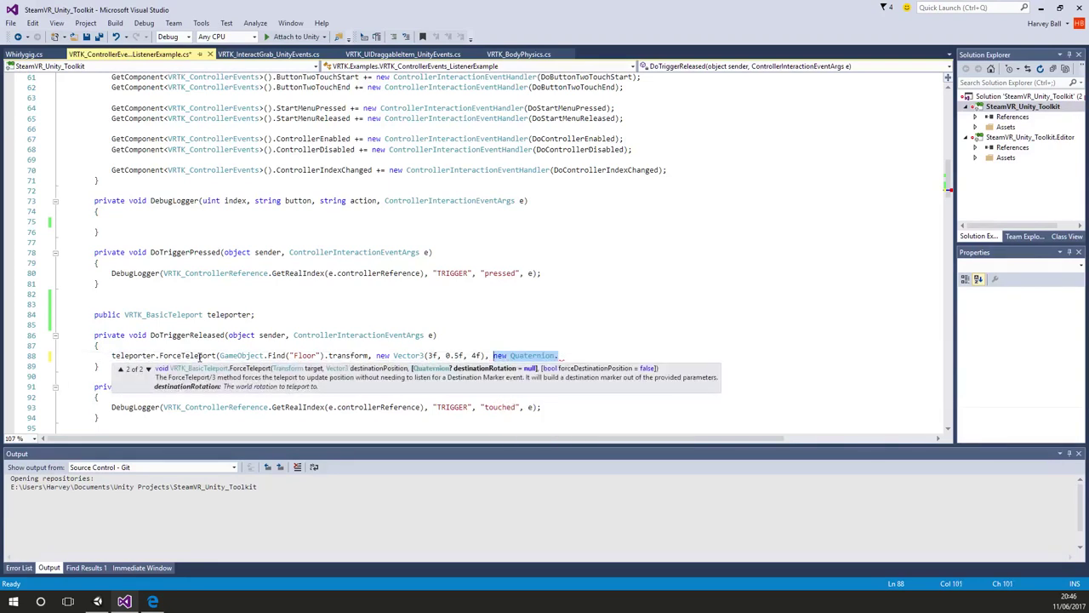
{"action": "key", "text": "End"}
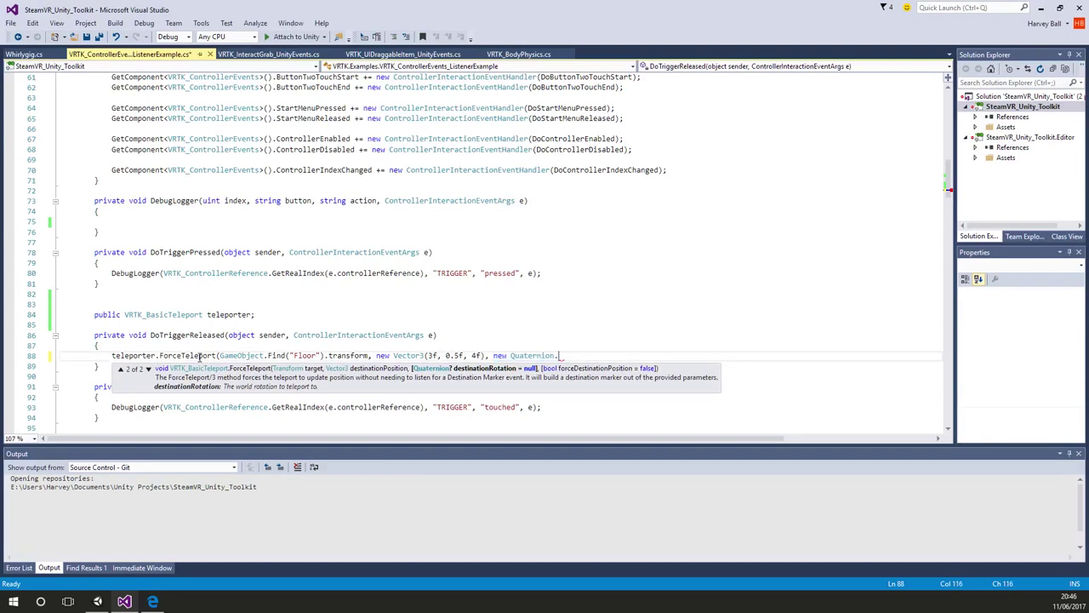
{"action": "type", "text": "("}
{"action": "key", "text": "Down"}
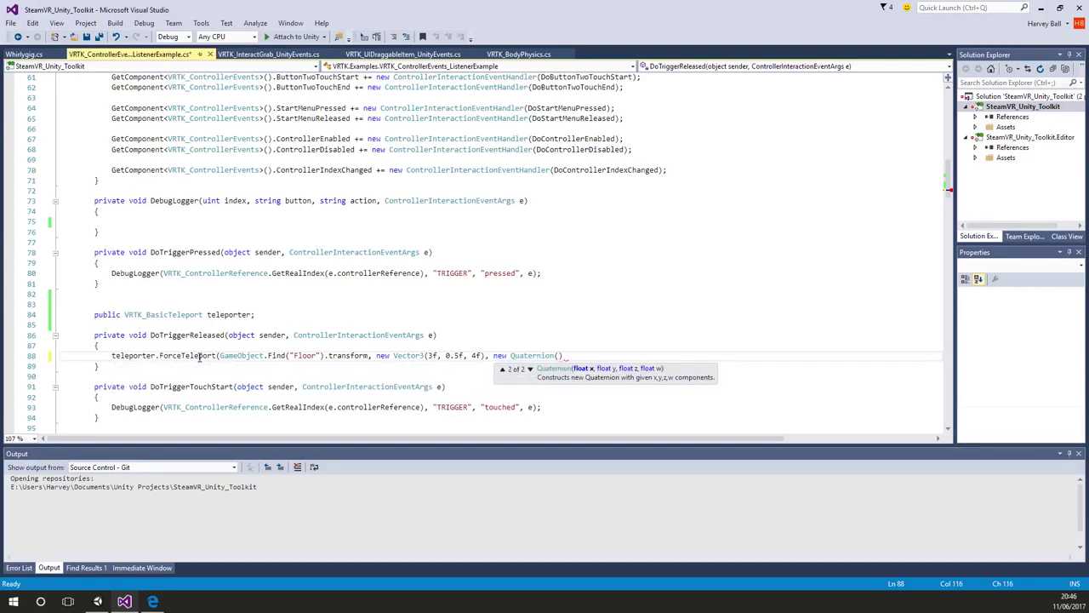
{"action": "key", "text": "BackSpace"}
{"action": "key", "text": "BackSpace"}
{"action": "key", "text": "BackSpace"}
{"action": "key", "text": "BackSpace"}
{"action": "key", "text": "BackSpace"}
{"action": "key", "text": "BackSpace"}
{"action": "key", "text": "BackSpace"}
{"action": "key", "text": "BackSpace"}
{"action": "key", "text": "BackSpace"}
{"action": "key", "text": "BackSpace"}
{"action": "key", "text": "BackSpace"}
{"action": "key", "text": "BackSpace"}
{"action": "key", "text": "BackSpace"}
{"action": "key", "text": "BackSpace"}
{"action": "key", "text": "BackSpace"}
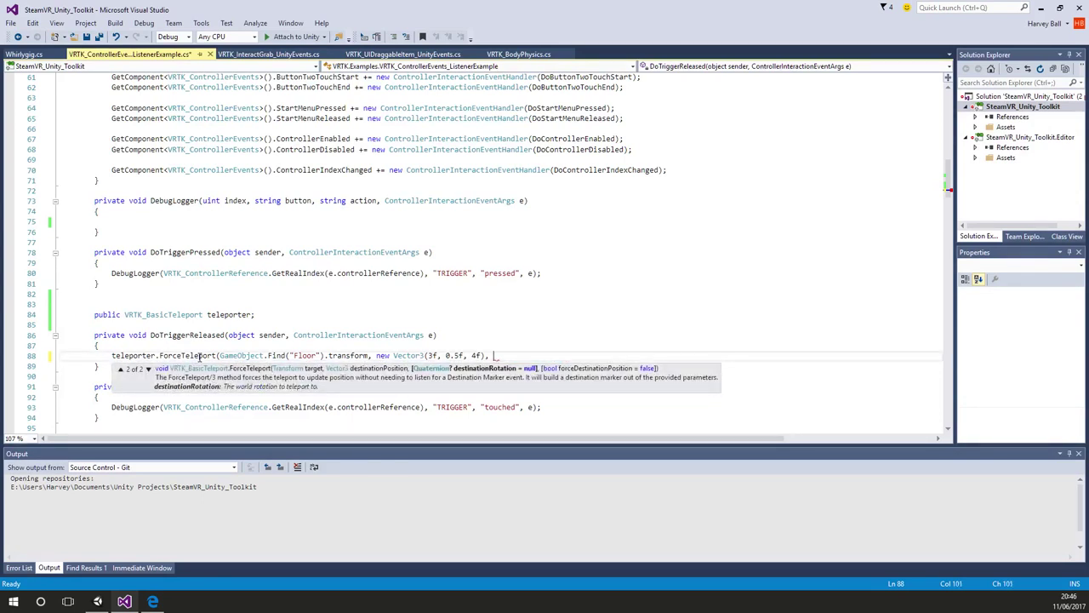
{"action": "key", "text": "Return"}
{"action": "key", "text": "Escape"}
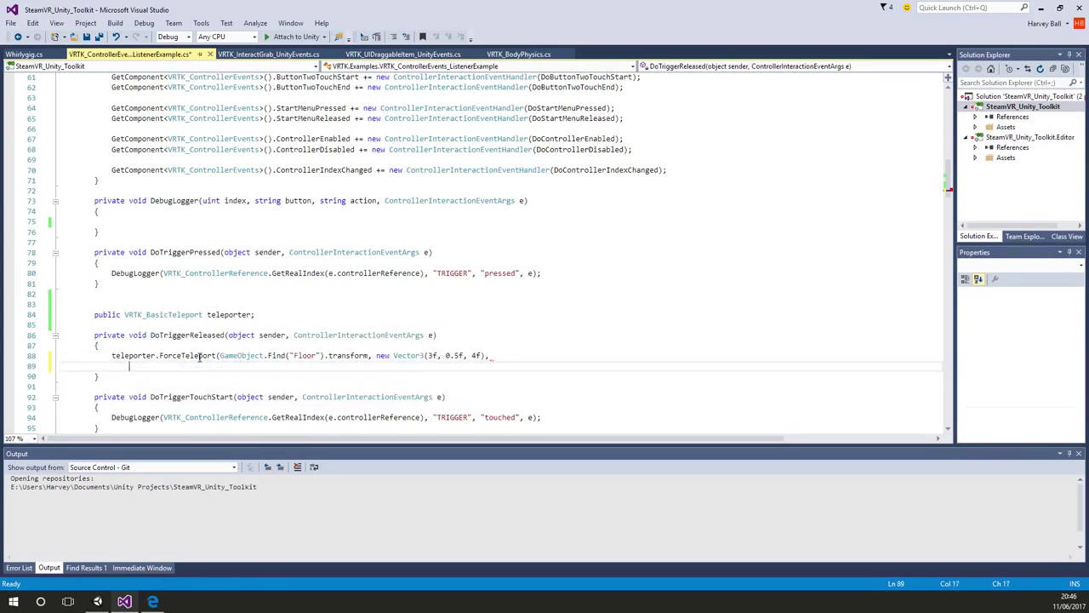
- Undo the recent edits to the ForceTeleport call so it closes after new Vector3(3f, 0.5f, 4f) without a rotation argument
{"action": "key", "text": "ctrl+z"}
{"action": "key", "text": "ctrl+z"}
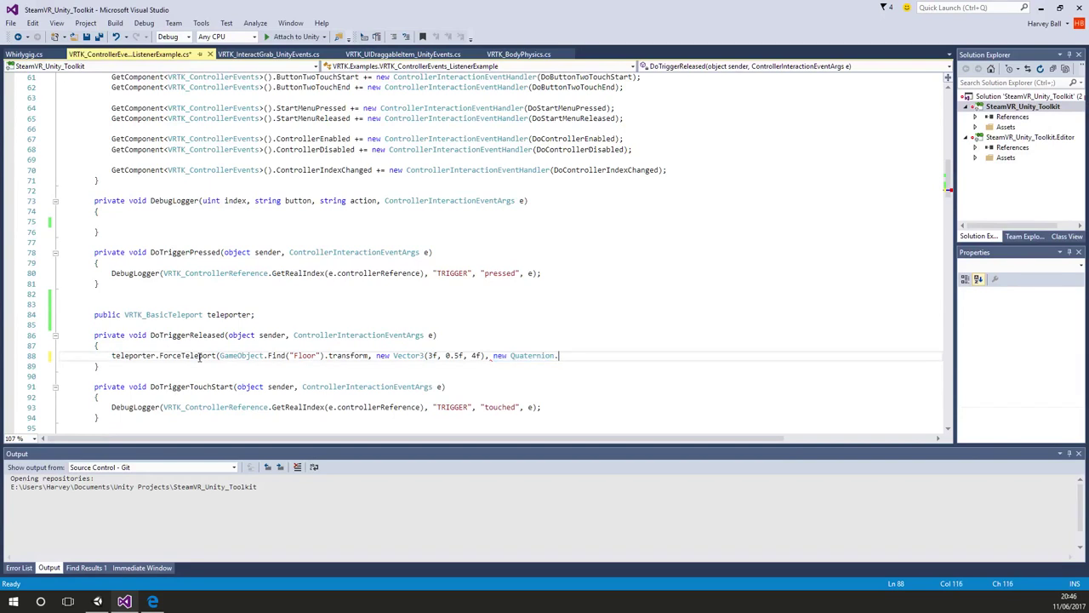
{"action": "key", "text": "ctrl+z"}
{"action": "key", "text": "ctrl+z"}
{"action": "key", "text": "ctrl+z"}
{"action": "type", "text": ");"}
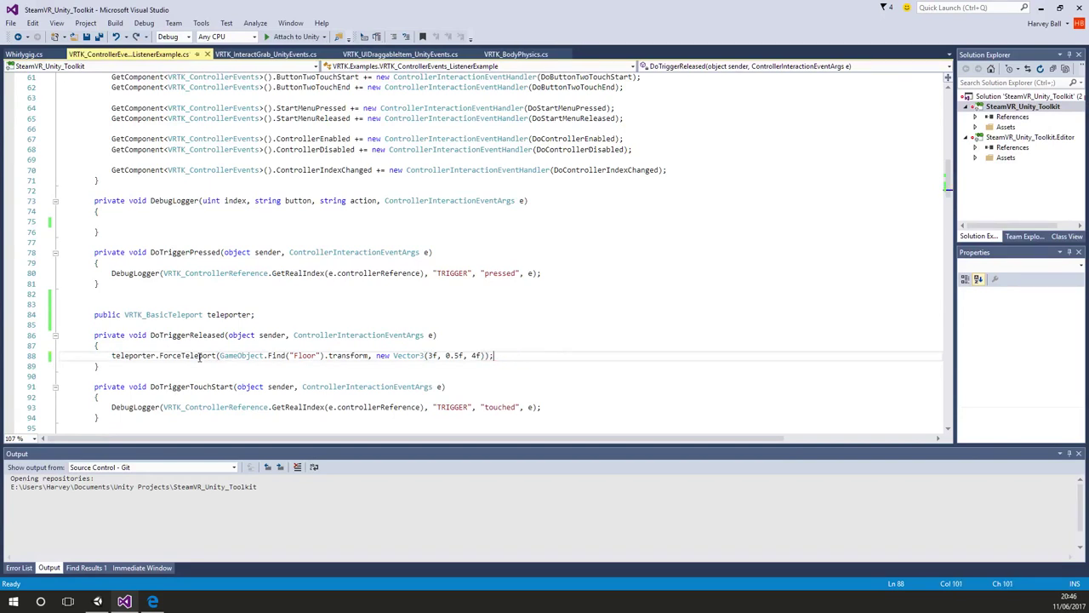
- Declare Vector3 rot = new Vector3(0f, 90f, 0f); on a new line above the ForceTeleport call in DoTriggerReleased
{"action": "key", "text": "ctrl+Return"}
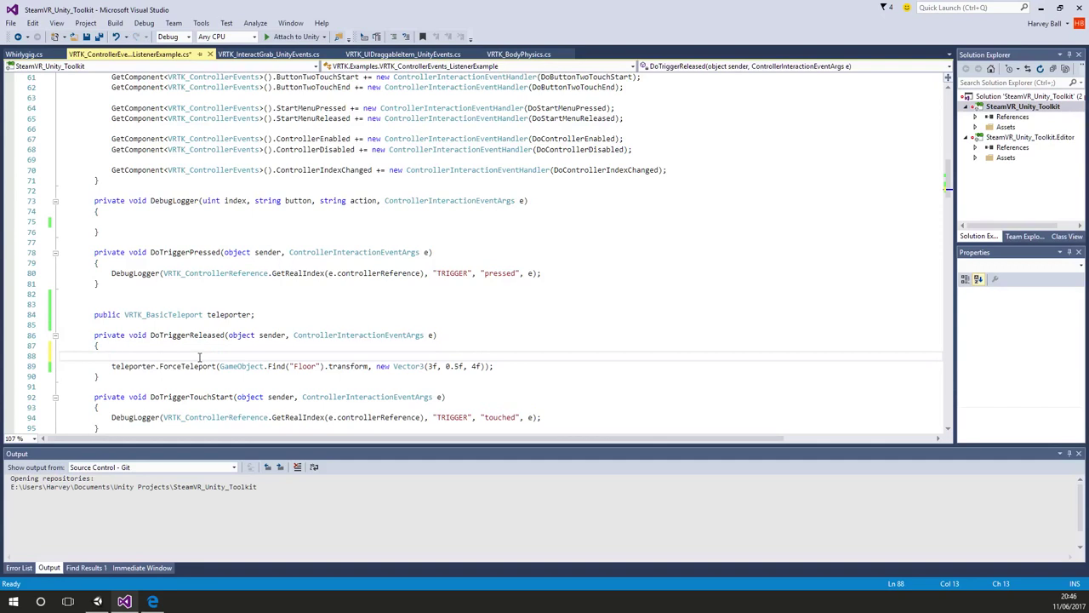
{"action": "type", "text": "Vector3 rot = new Vector3("}
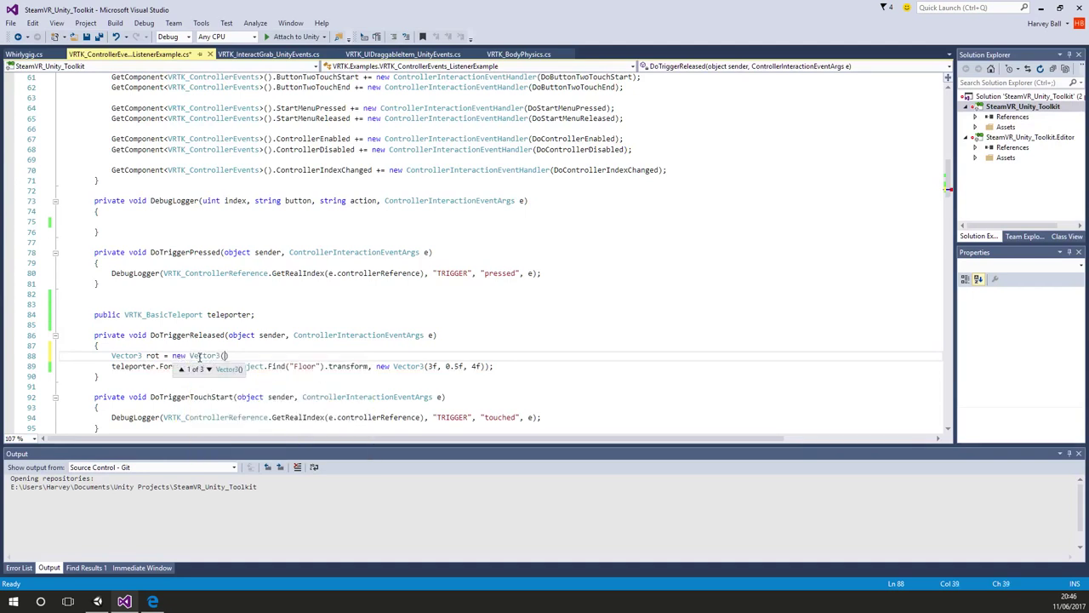
{"action": "type", "text": "0"}
{"action": "type", "text": "f, 90f, "}
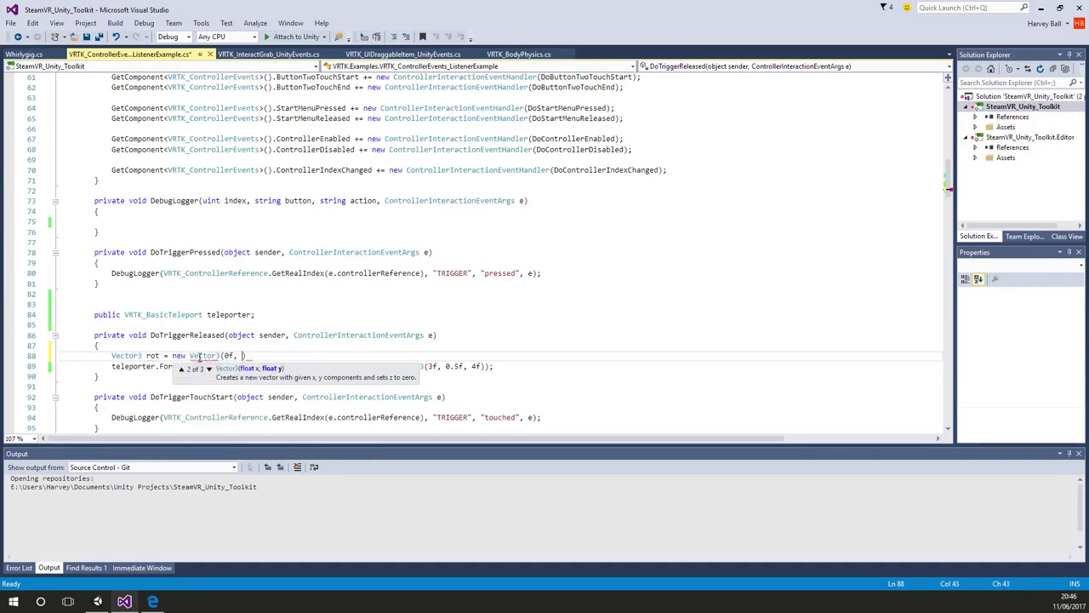
{"action": "type", "text": "0f);"}
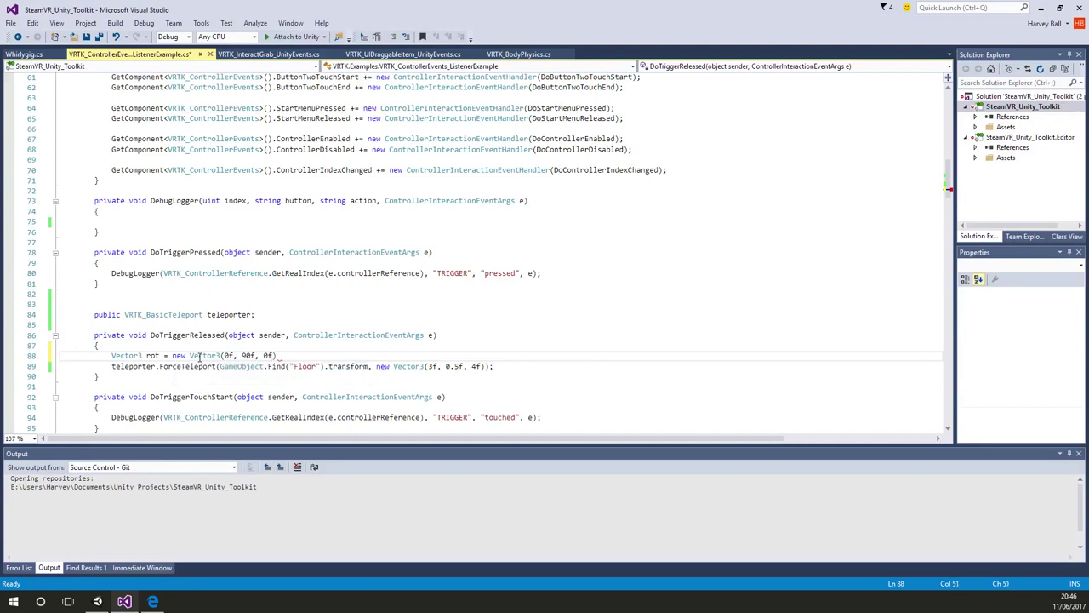
- Add Quaternion.Euler(rot) as the destination rotation argument of the ForceTeleport call
{"action": "key", "text": "Down"}
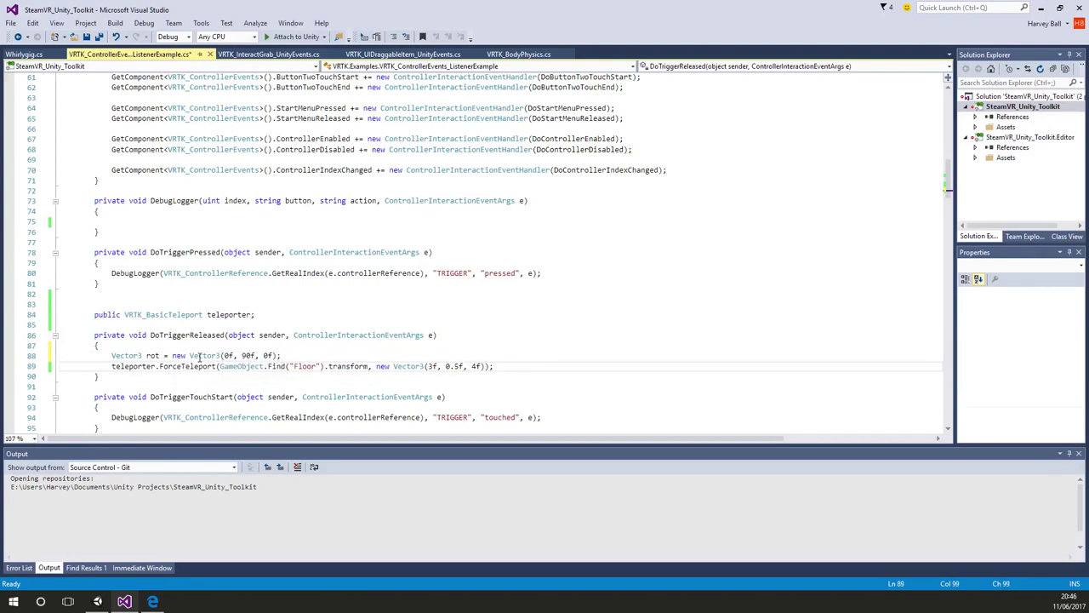
{"action": "type", "text": ", "}
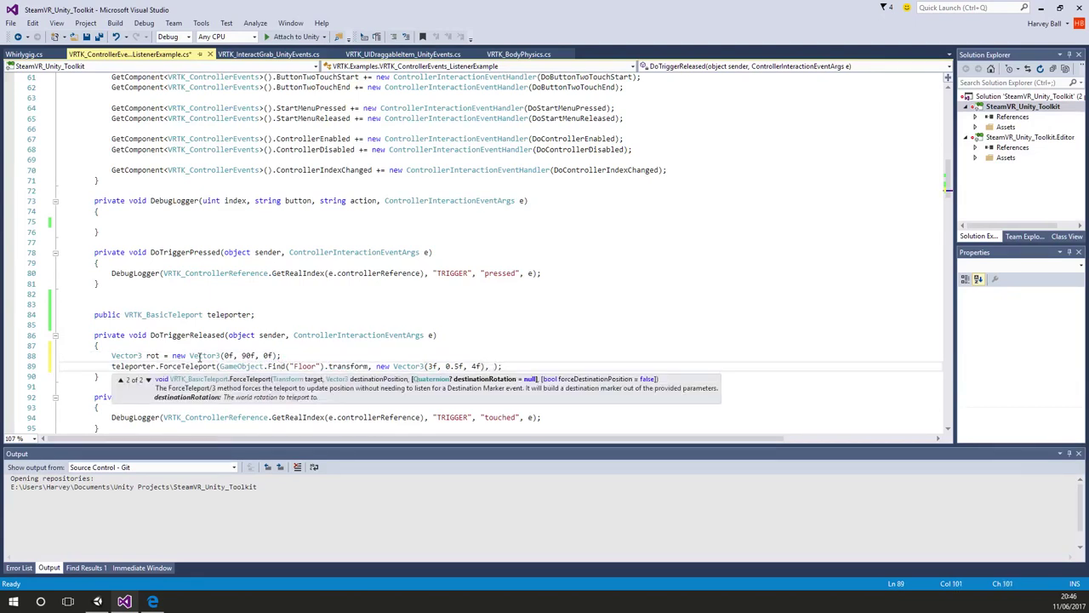
{"action": "type", "text": "Quaternion.Eu"}
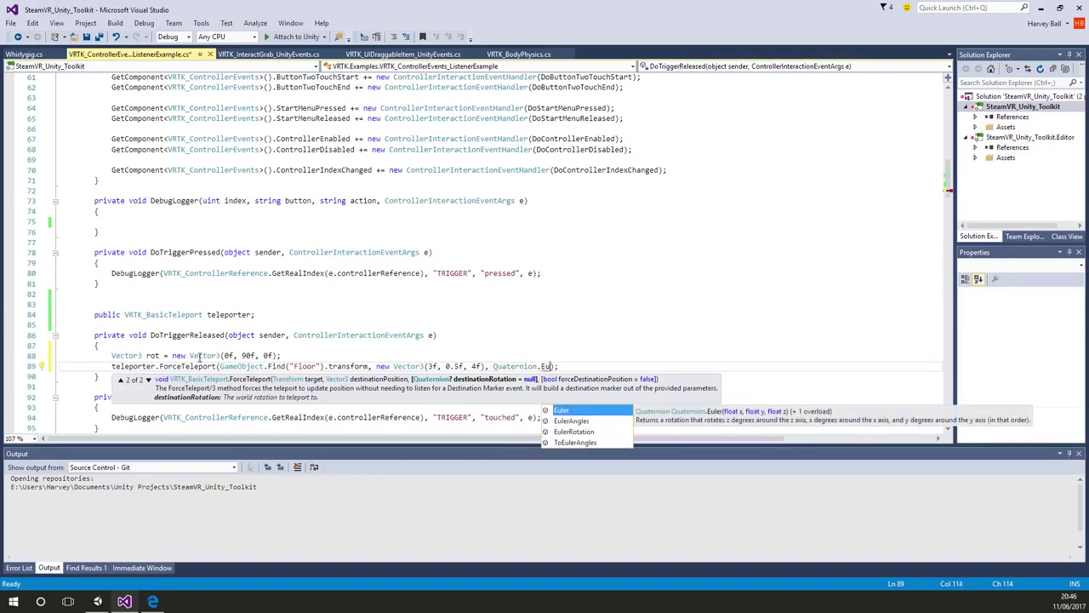
{"action": "key", "text": "Tab"}
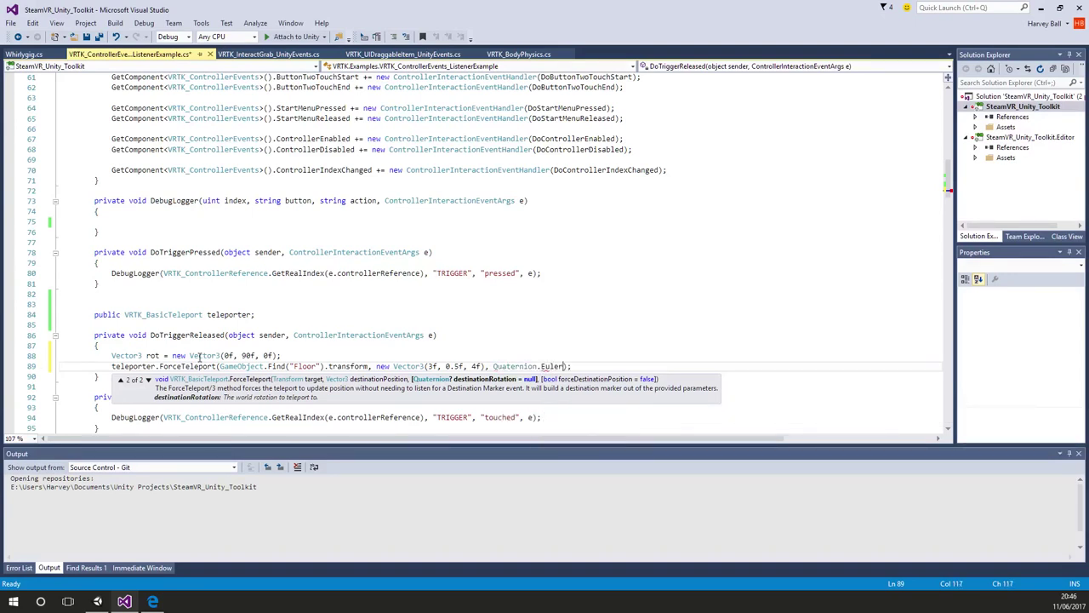
{"action": "type", "text": "(rot"}
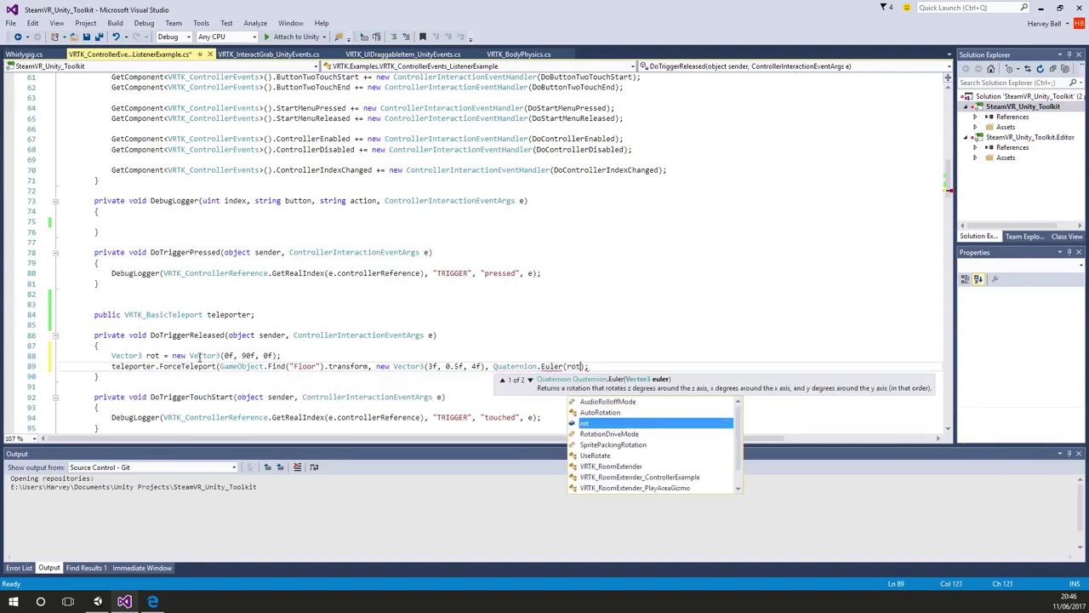
{"action": "type", "text": ")"}
- Review the component values passed to the rot vector in DoTriggerReleased
{"action": "key", "text": "Up"}
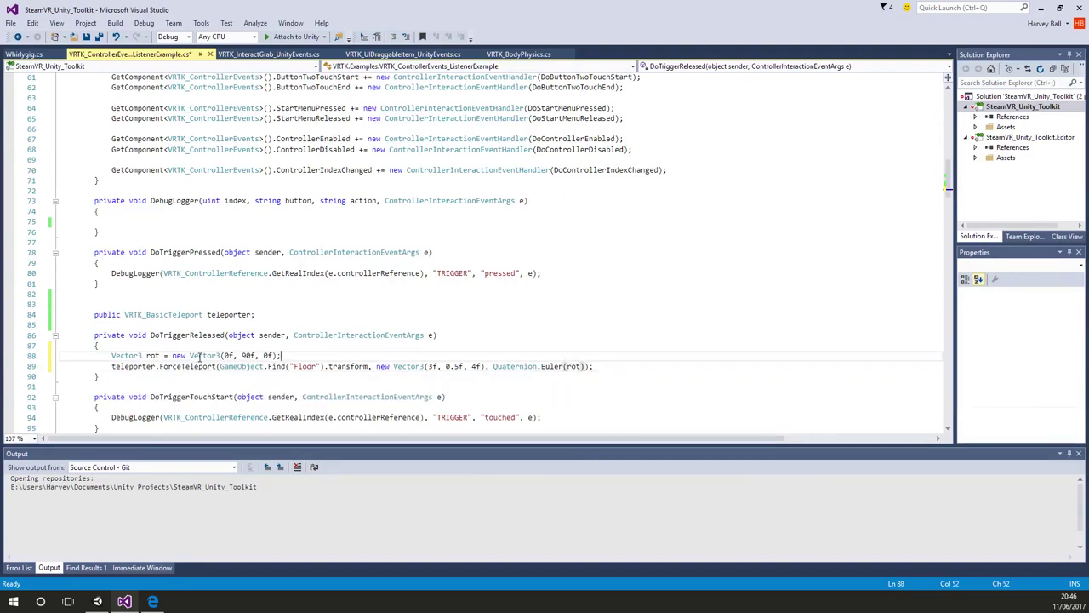
{"action": "key", "text": "Left"}
{"action": "key", "text": "Left"}
{"action": "key", "text": "ctrl+shift+Left"}
{"action": "key", "text": "ctrl+shift+Left"}
{"action": "key", "text": "ctrl+shift+Left"}
{"action": "key", "text": "ctrl+shift+Left"}
{"action": "key", "text": "ctrl+shift+Left"}
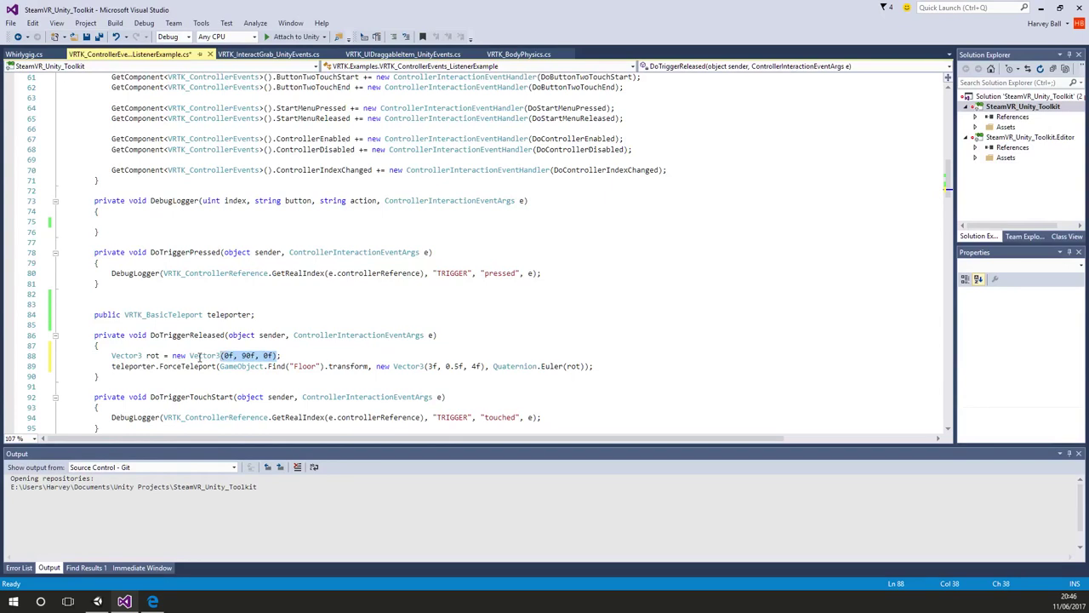
{"action": "key", "text": "Down"}
{"action": "key", "text": "End"}
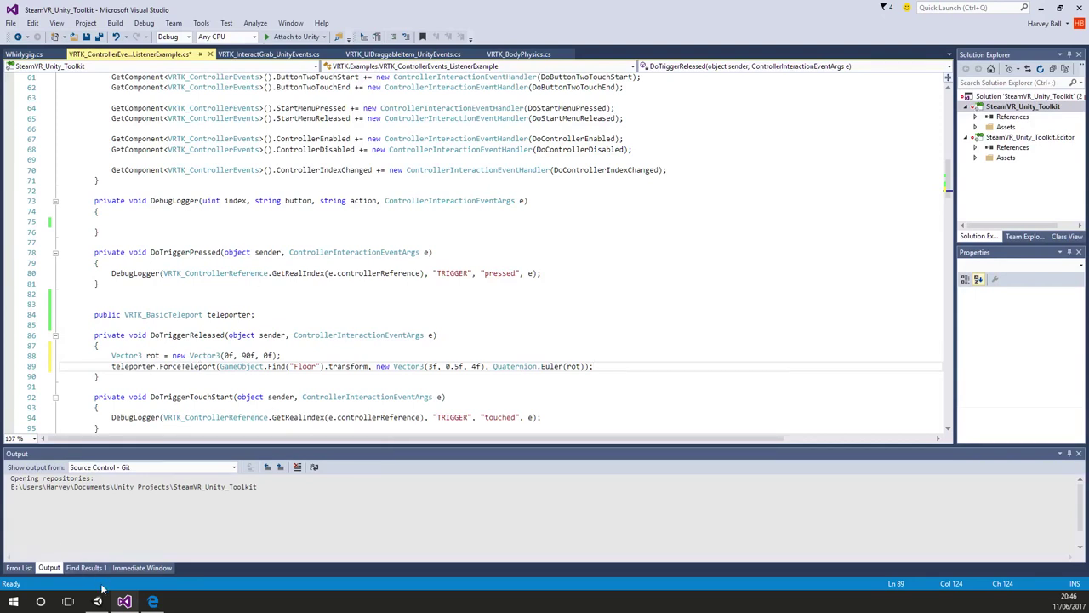
- Switch to Unity and open the 044_CameraRig_RestrictedTeleportZones scene, discarding the changes to the current scene
{"action": "mouse_move", "coordinate": [101, 601]}
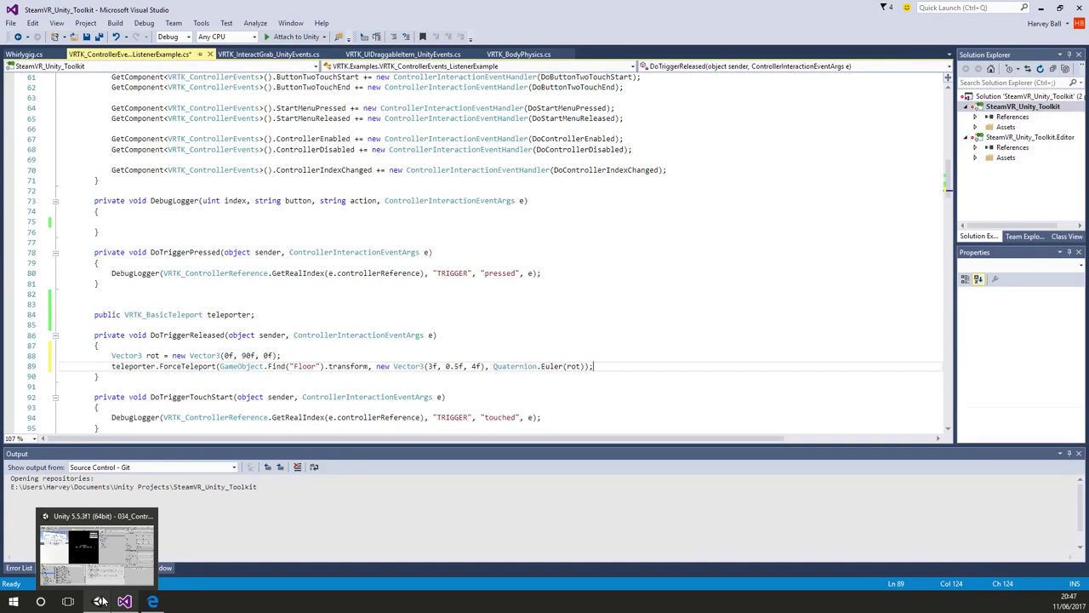
{"action": "left_click", "coordinate": [95, 600]}
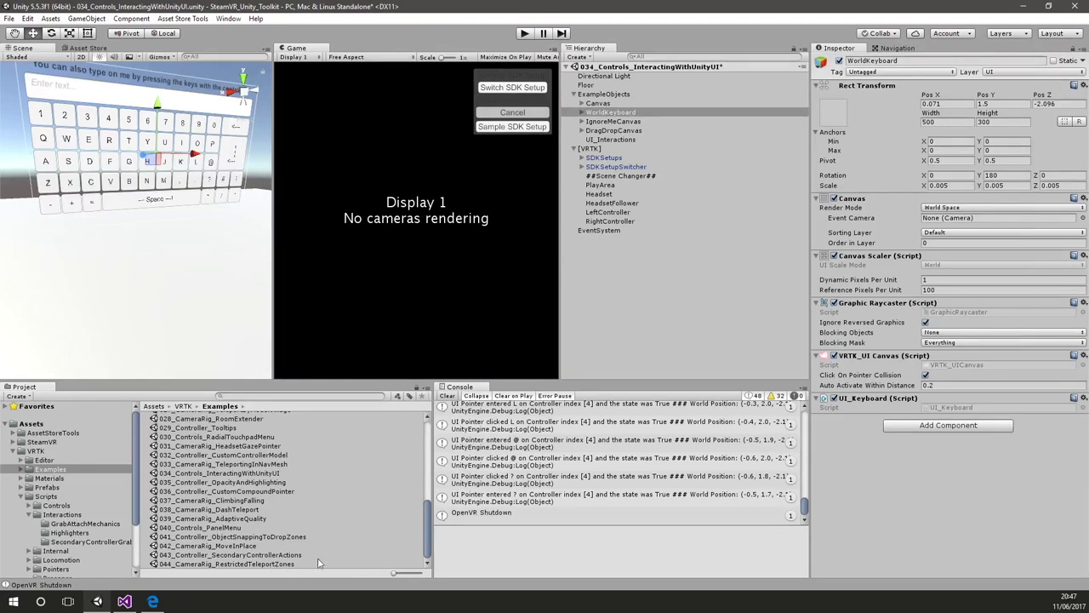
{"action": "double_click", "coordinate": [274, 564]}
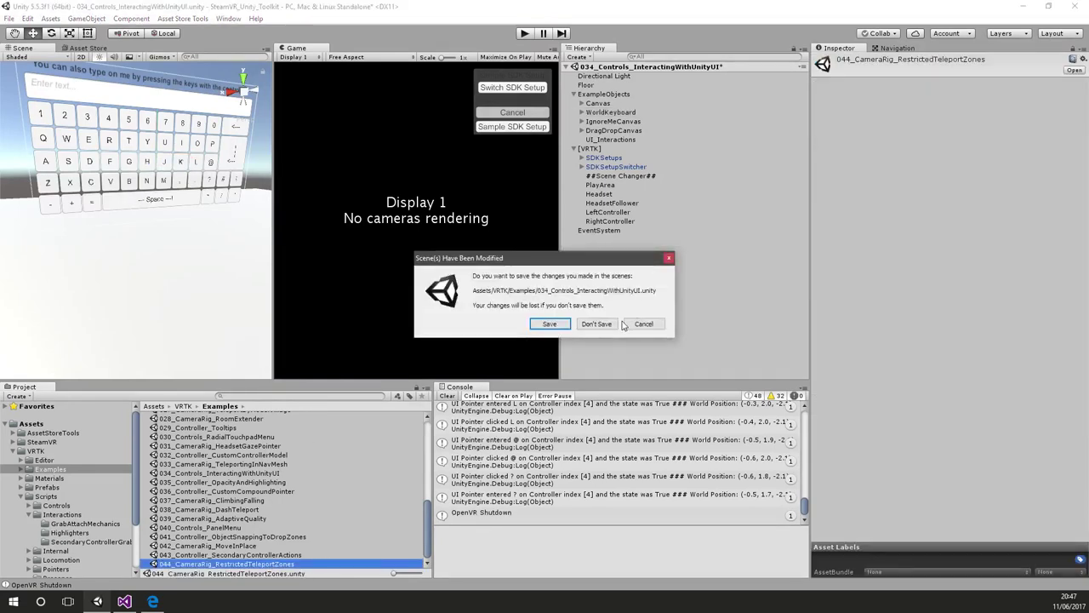
{"action": "left_click", "coordinate": [595, 332]}
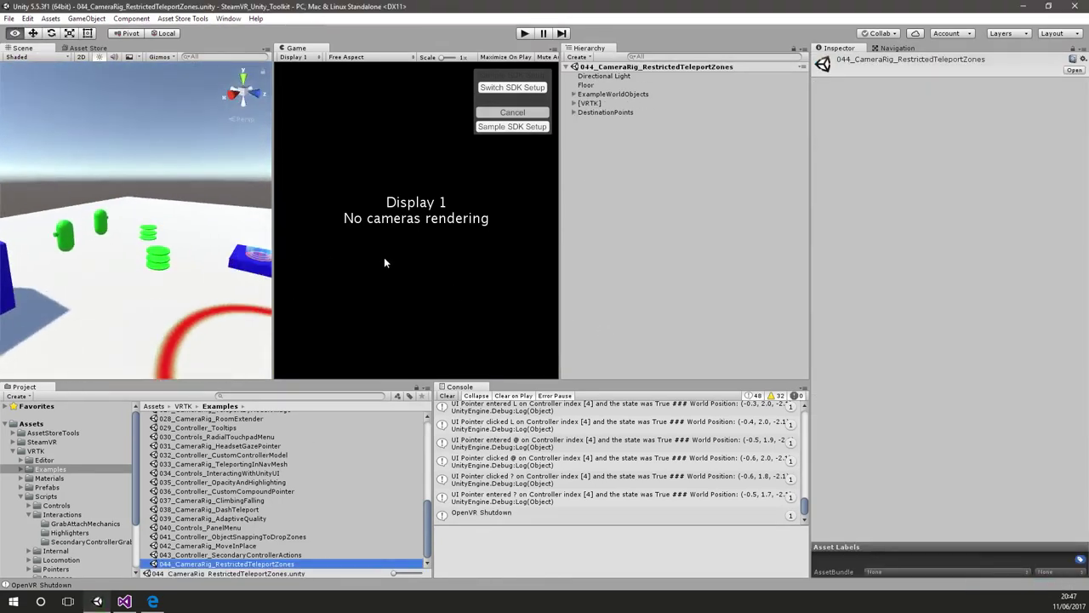
- Examine the Snap To Rotation options of the destination point with rotation and no headset offset
{"action": "left_click", "coordinate": [70, 252]}
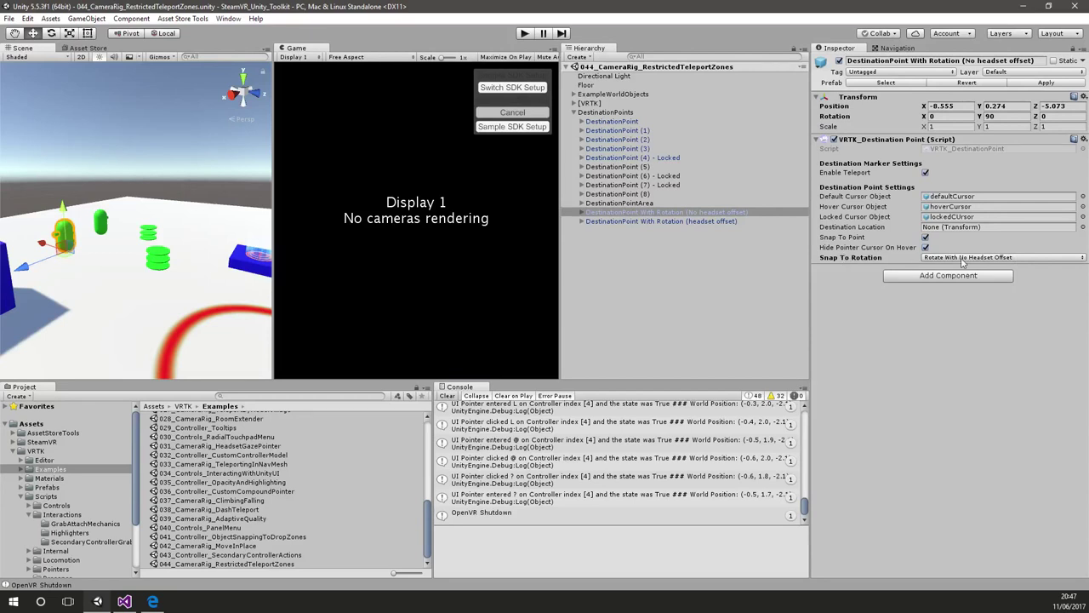
{"action": "left_click", "coordinate": [1005, 258]}
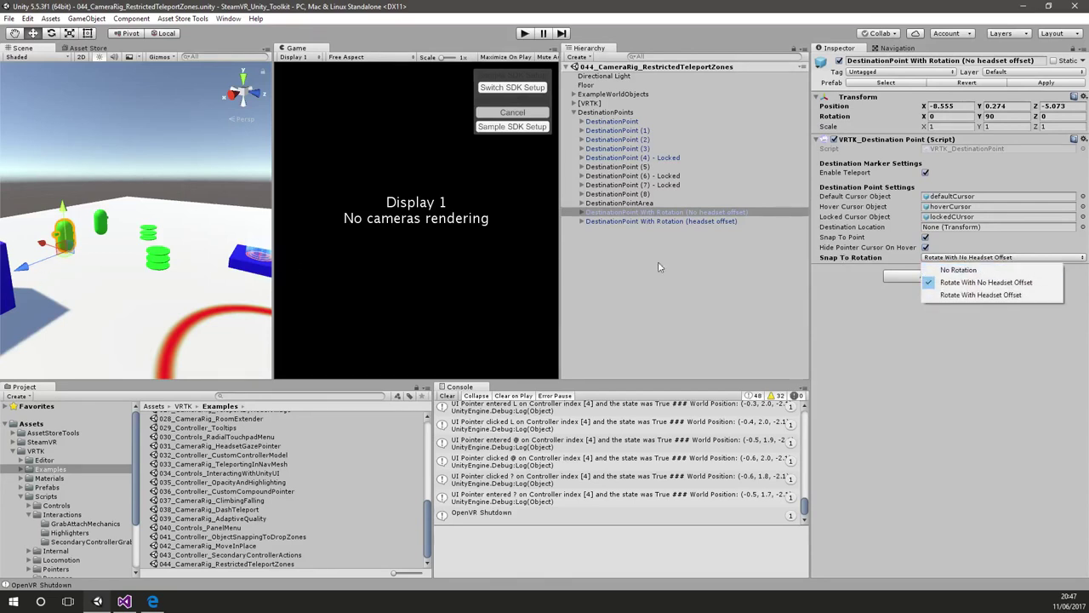
{"action": "left_click", "coordinate": [865, 331]}
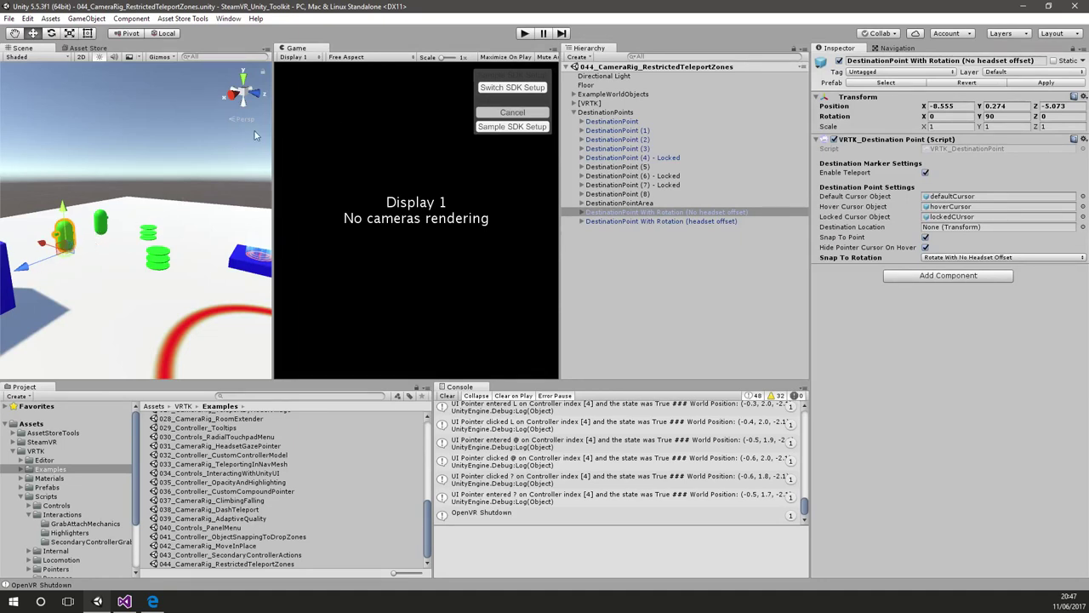
{"action": "right_click_drag", "start_coordinate": [171, 245], "coordinate": [251, 238]}
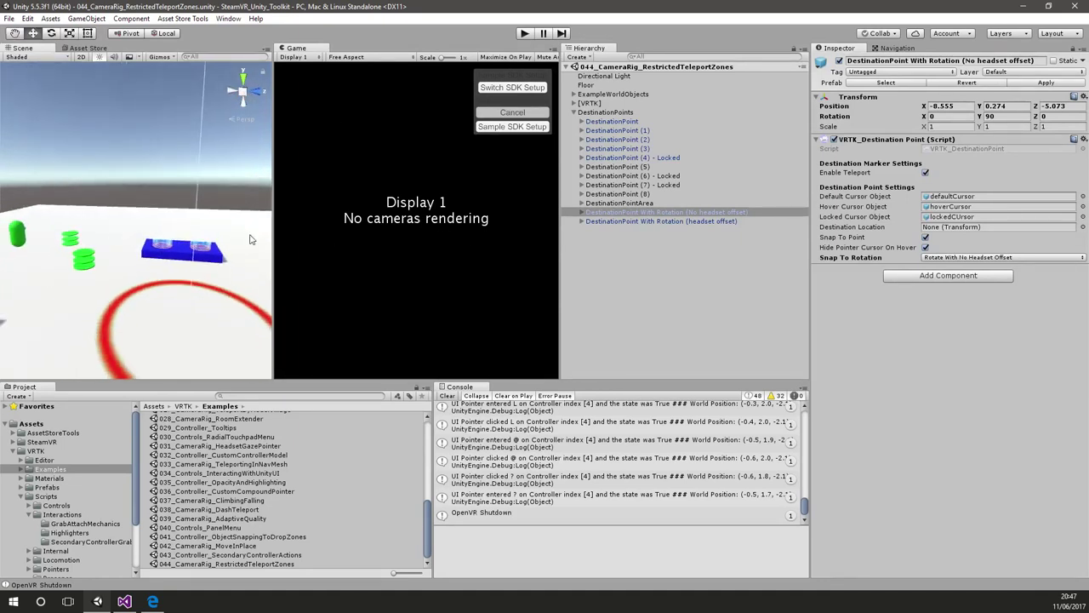
- Open the 012_Controller_PointerWithAreaCollision scene from the VRTK examples
{"action": "scroll", "coordinate": [366, 485], "scroll_direction": "up", "scroll_amount": 3}
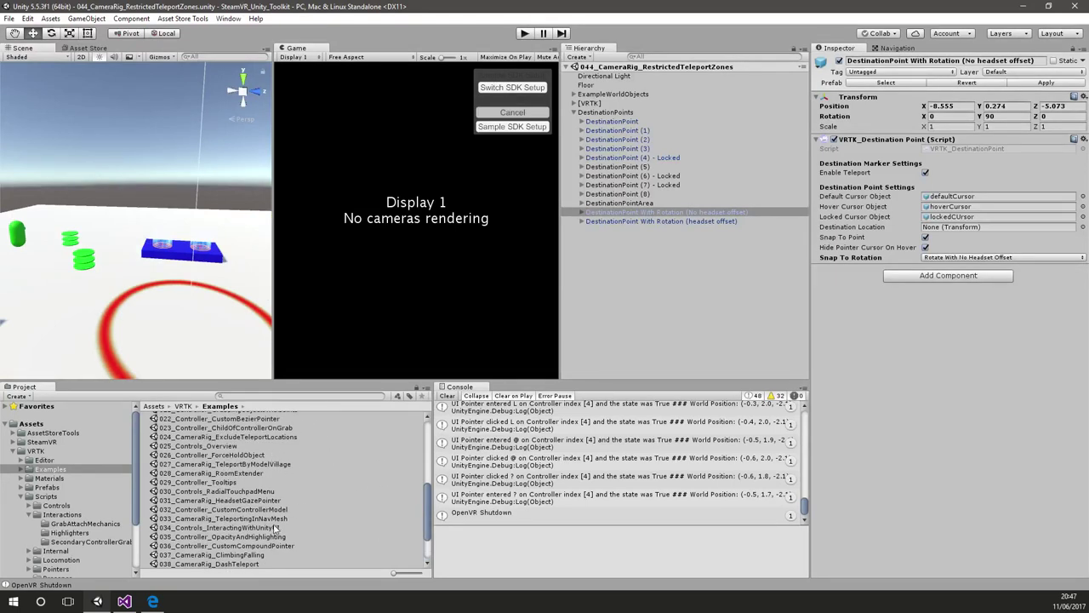
{"action": "scroll", "coordinate": [273, 478], "scroll_direction": "up", "scroll_amount": 4}
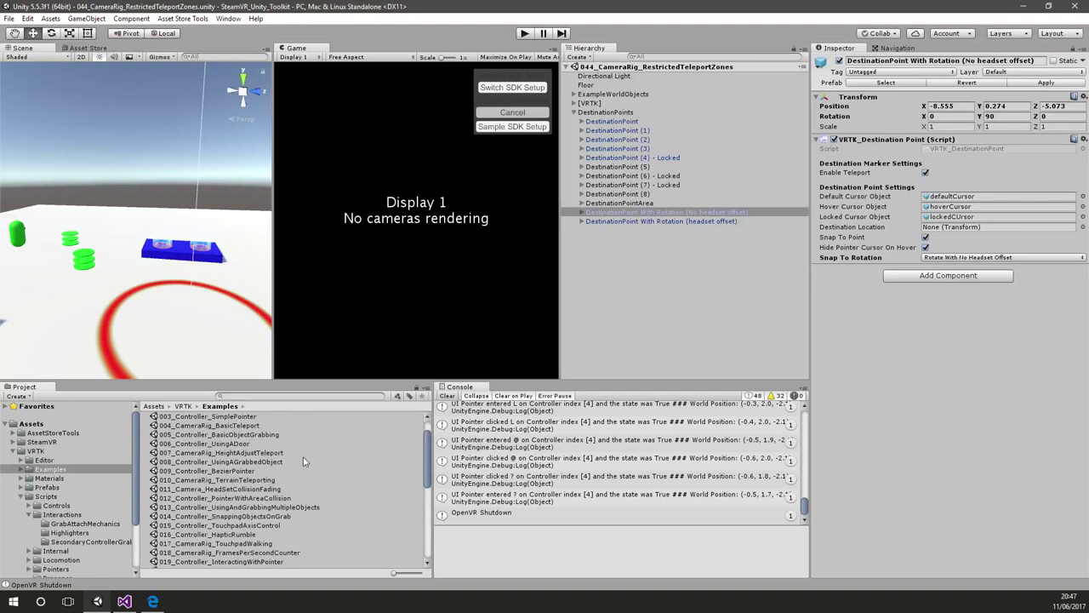
{"action": "scroll", "coordinate": [289, 470], "scroll_direction": "up", "scroll_amount": 2}
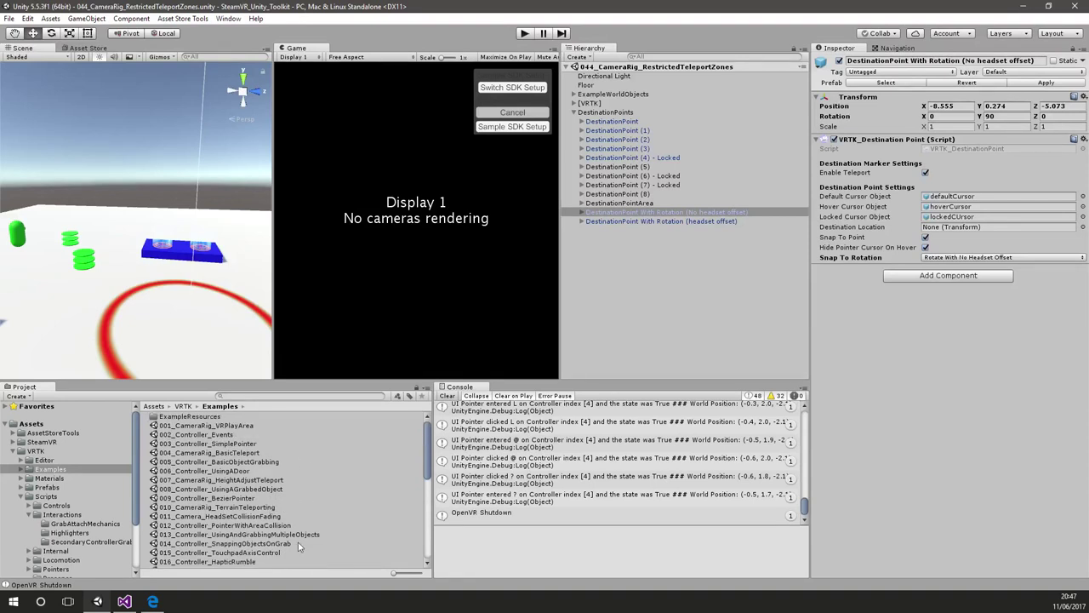
{"action": "double_click", "coordinate": [274, 526]}
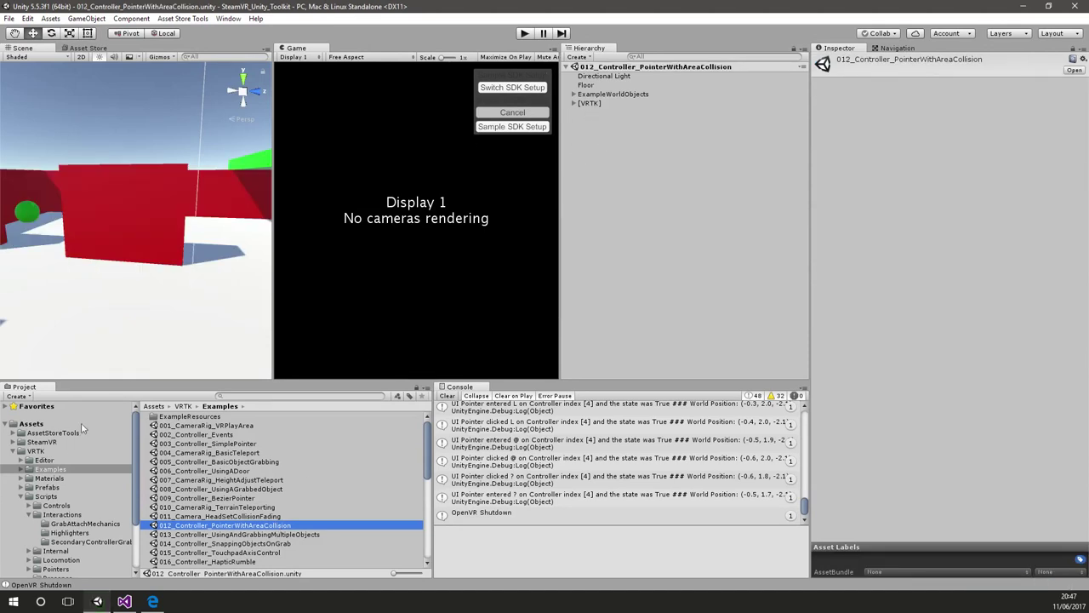
- Add the PointerDirectionIndicator prefab from the VRTK Prefabs folder to the root of the scene hierarchy
{"action": "left_click", "coordinate": [50, 488]}
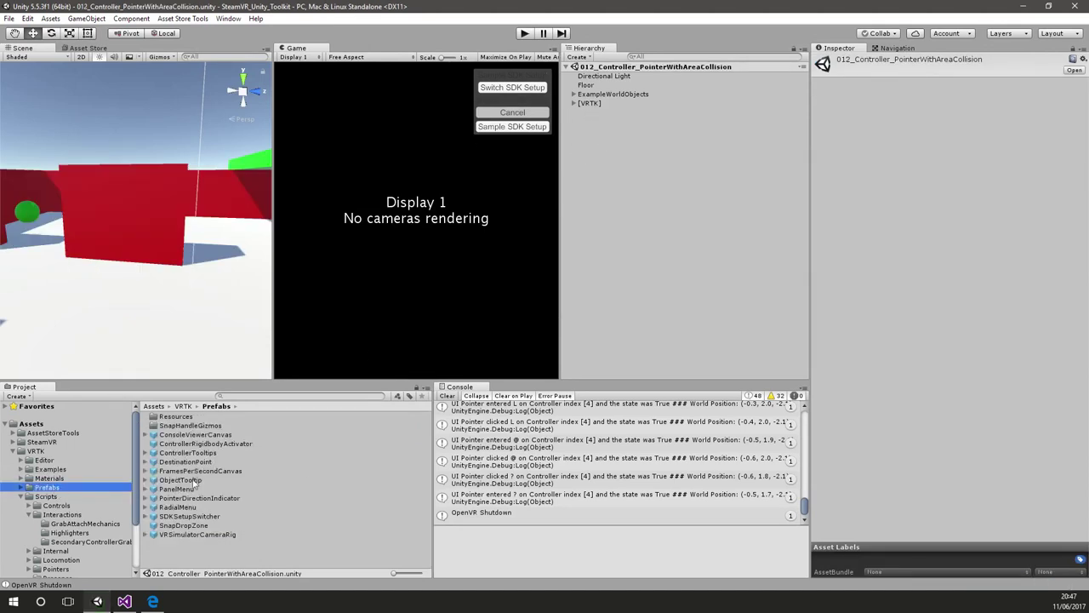
{"action": "left_click_drag", "start_coordinate": [201, 499], "coordinate": [670, 280]}
- Assign the scene's PointerDirectionIndicator as the Direction Indicator of the RightController's VRTK_Pointer
{"action": "left_click", "coordinate": [578, 104]}
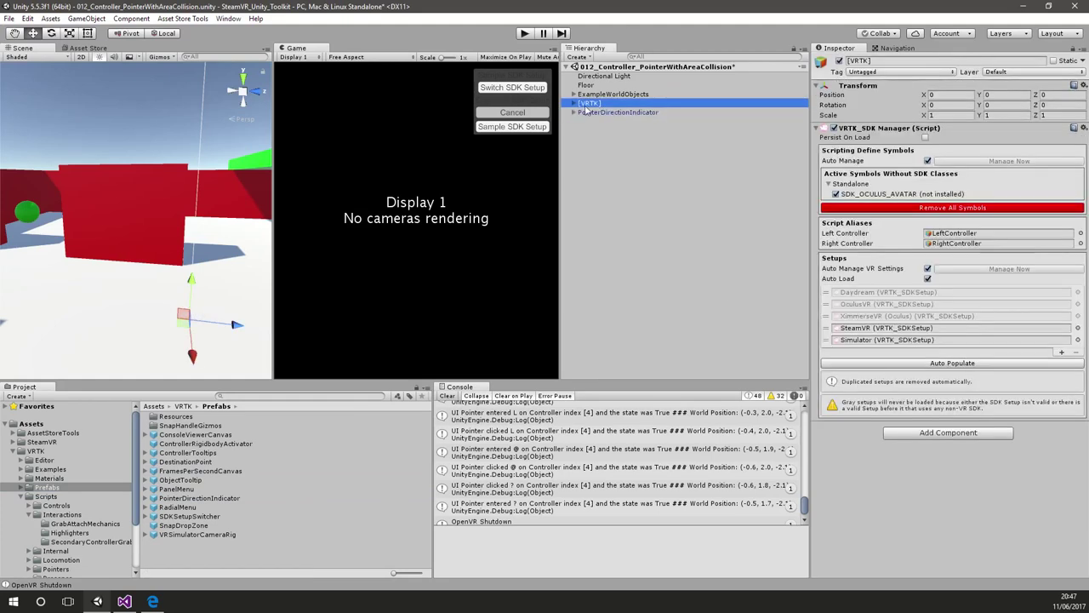
{"action": "left_click", "coordinate": [574, 104]}
{"action": "left_click", "coordinate": [600, 138]}
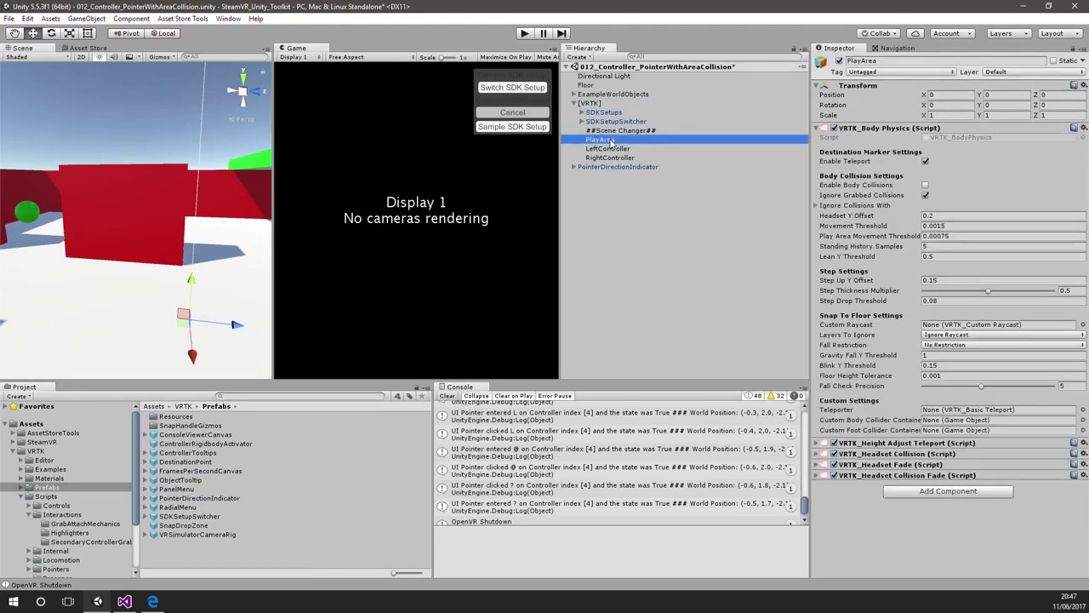
{"action": "left_click", "coordinate": [618, 159]}
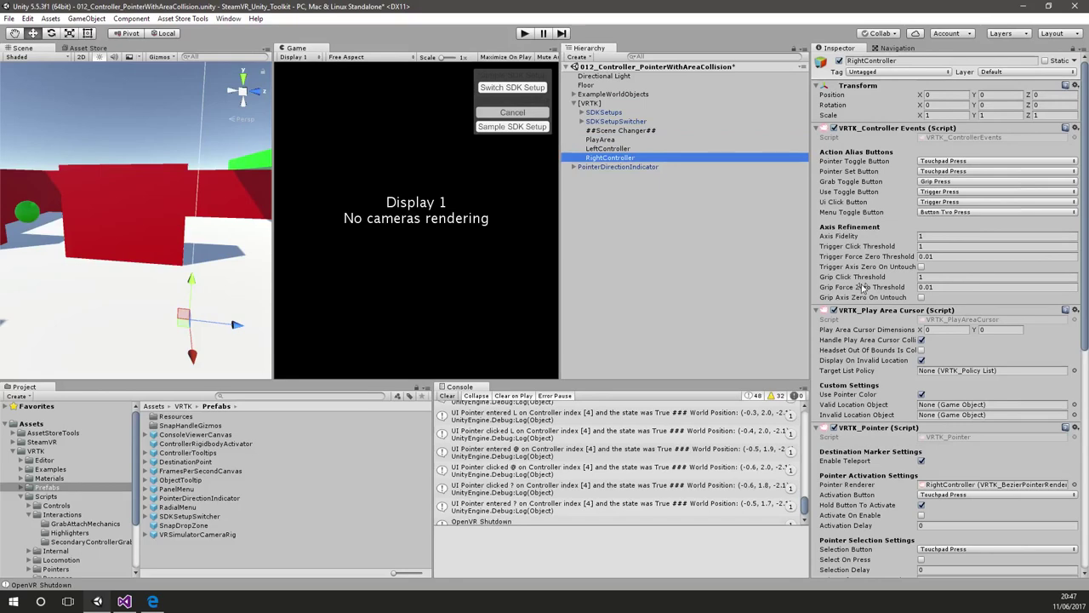
{"action": "scroll", "coordinate": [860, 288], "scroll_direction": "down", "scroll_amount": 3}
{"action": "scroll", "coordinate": [862, 289], "scroll_direction": "down", "scroll_amount": 3}
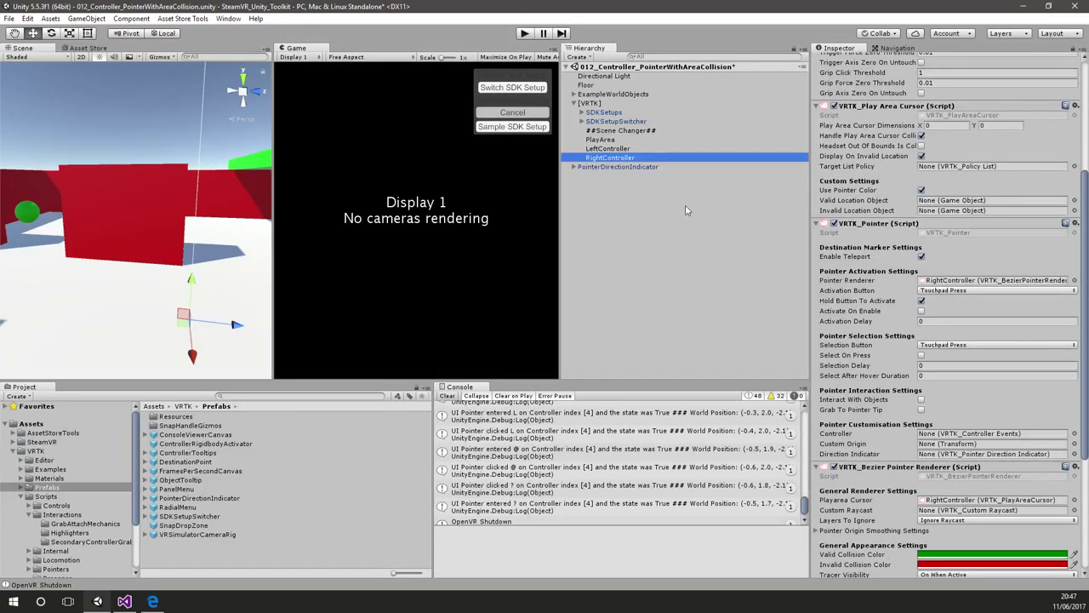
{"action": "left_click_drag", "start_coordinate": [616, 167], "coordinate": [991, 455]}
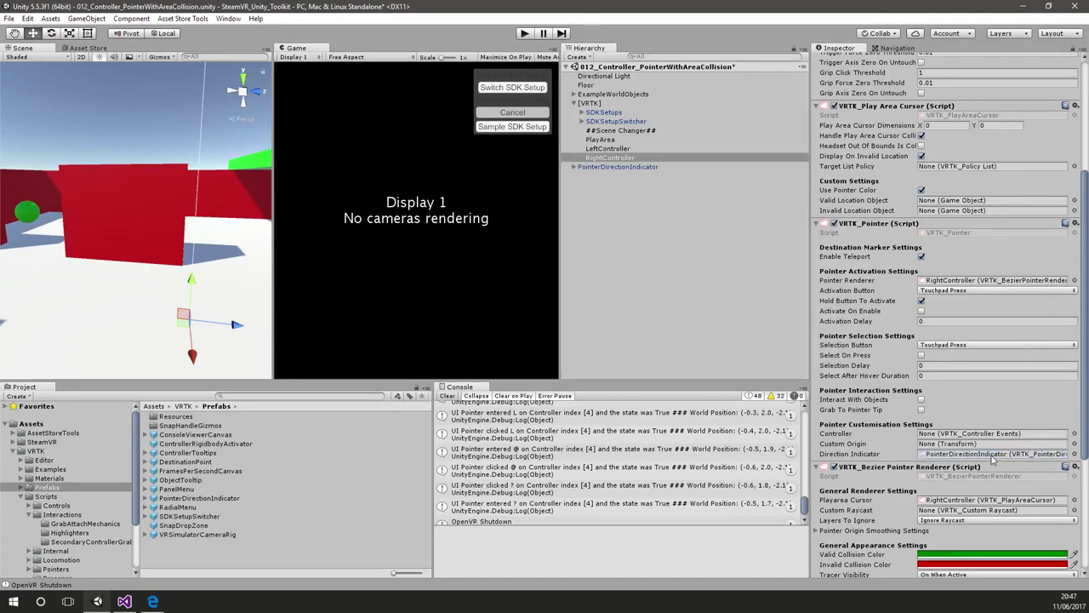
- Run the scene in play mode to test teleport rotation with the direction indicator, and stop it
{"action": "left_click", "coordinate": [525, 34]}
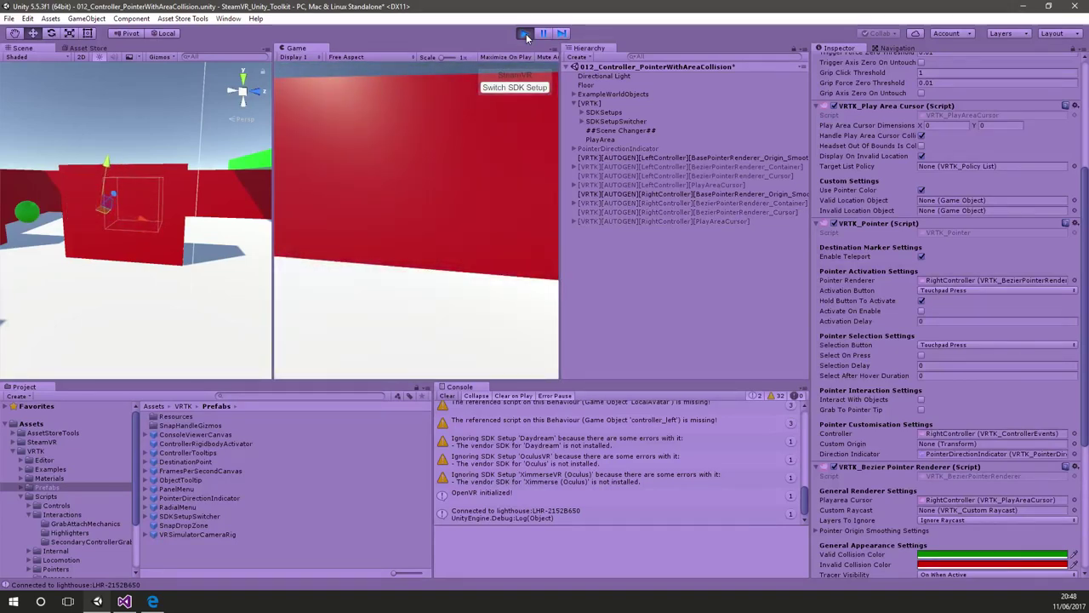
{"action": "left_click", "coordinate": [525, 34]}
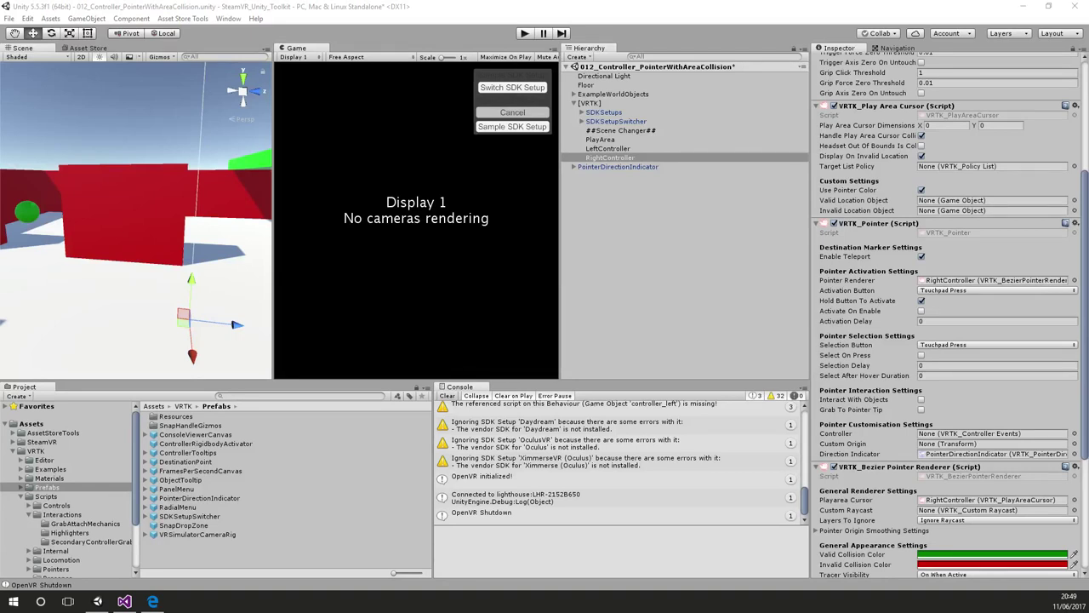
- Open the 005_Controller_BasicObjectGrabbing scene from the VRTK examples, discarding the changes to the current scene
{"action": "left_click", "coordinate": [68, 469]}
{"action": "double_click", "coordinate": [262, 464]}
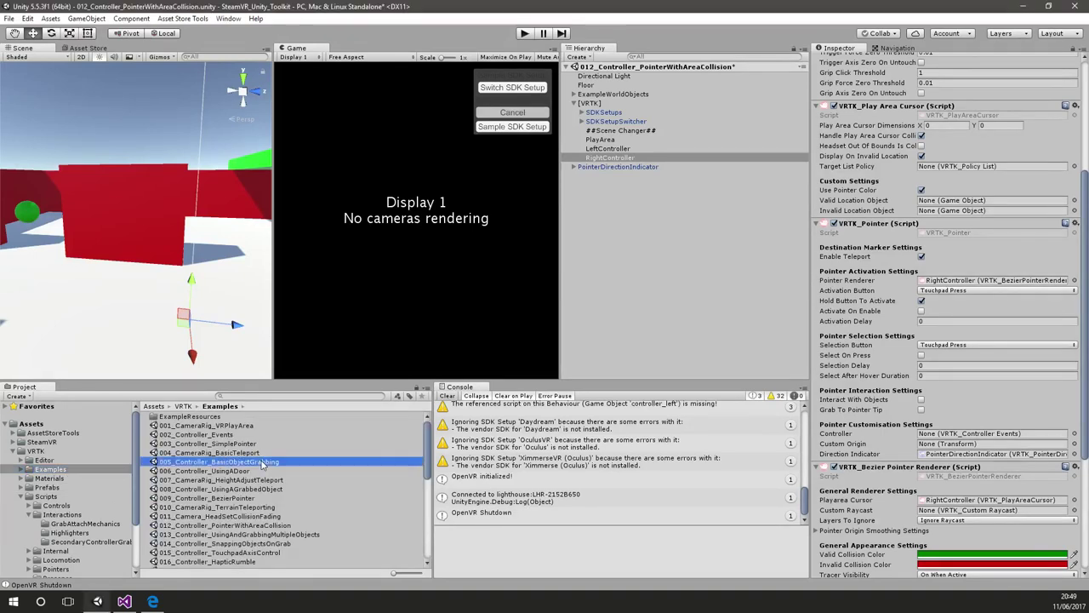
{"action": "left_click", "coordinate": [600, 325]}
- Examine the grab options and the Fixed Joint Grab Attach settings of Cube_HighlightOnTouch, including its Throw Multiplier
{"action": "right_click_drag", "start_coordinate": [246, 328], "coordinate": [141, 314]}
{"action": "left_click", "coordinate": [136, 295]}
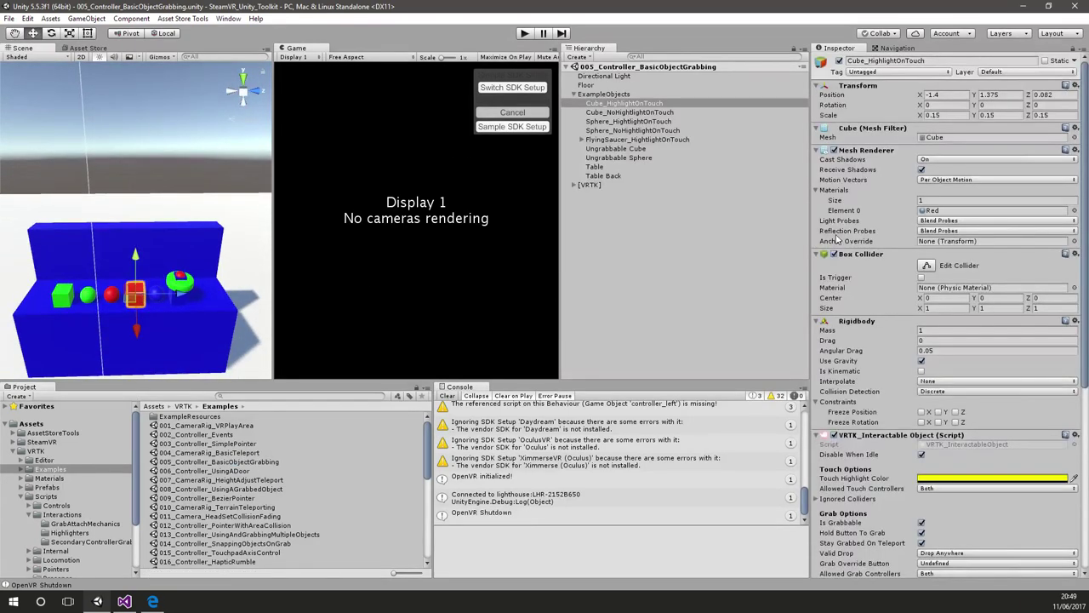
{"action": "left_click", "coordinate": [575, 185]}
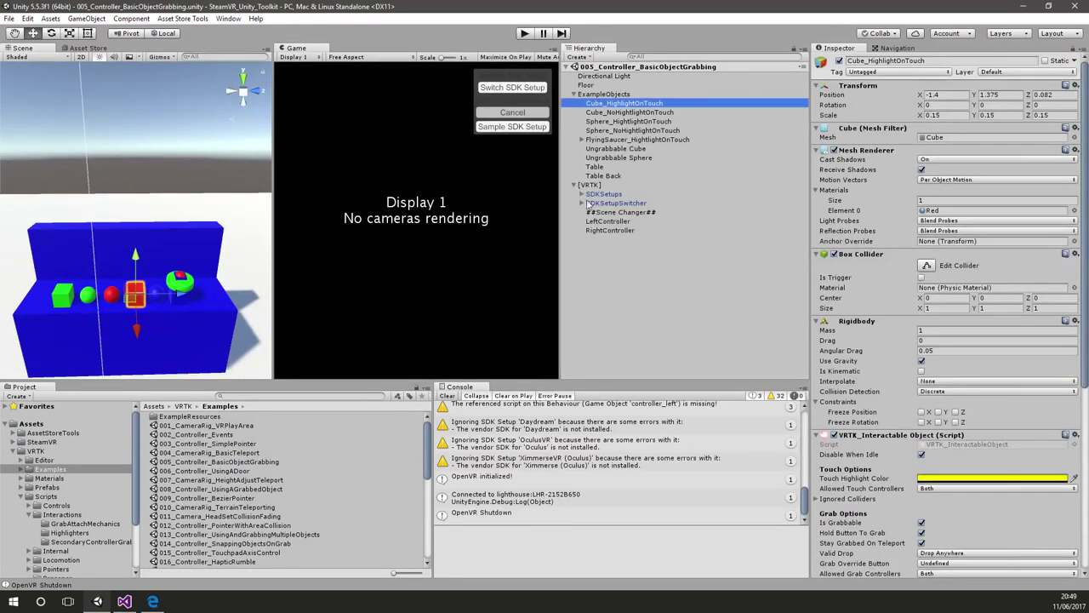
{"action": "scroll", "coordinate": [851, 281], "scroll_direction": "down", "scroll_amount": 7}
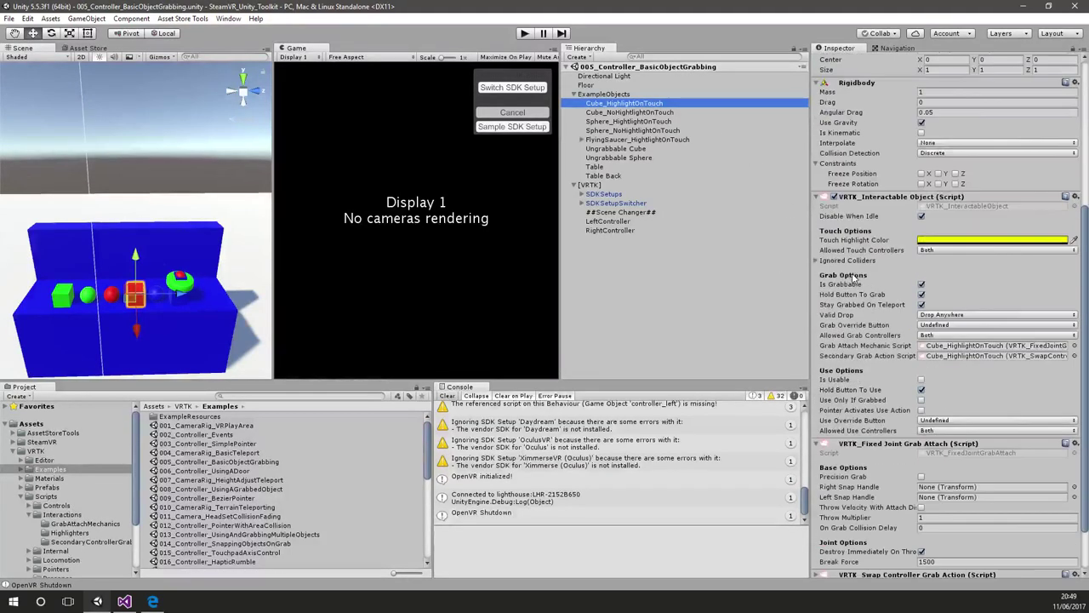
{"action": "scroll", "coordinate": [951, 310], "scroll_direction": "down", "scroll_amount": 2}
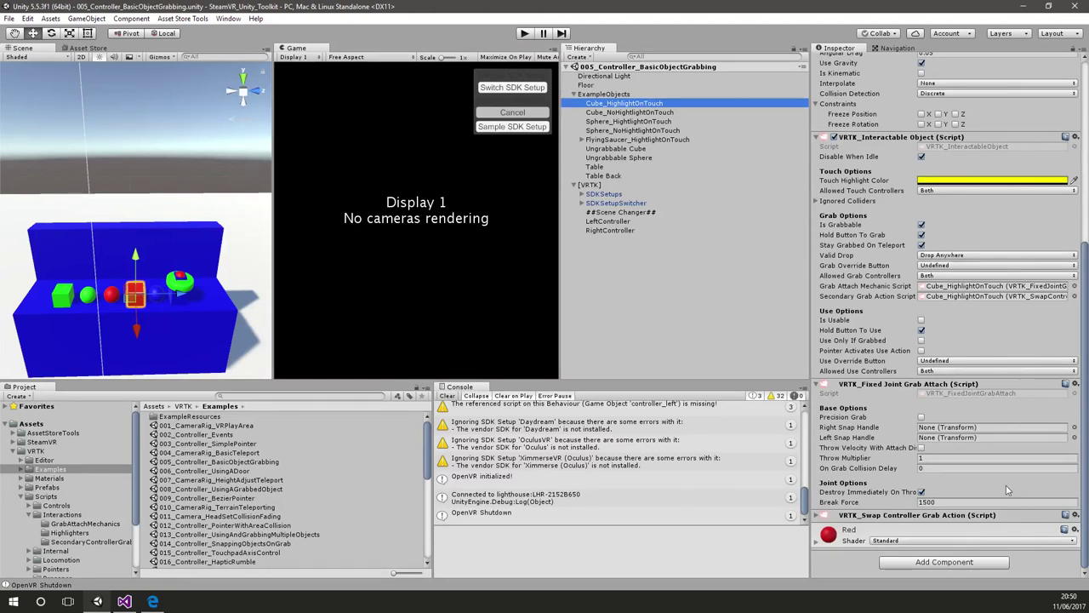
{"action": "left_click", "coordinate": [924, 458]}
{"action": "mouse_move", "coordinate": [899, 453]}
- Open the 016_Controller_HapticRumble scene from the VRTK examples and show the components of its RightController
{"action": "scroll", "coordinate": [134, 534], "scroll_direction": "down", "scroll_amount": 3}
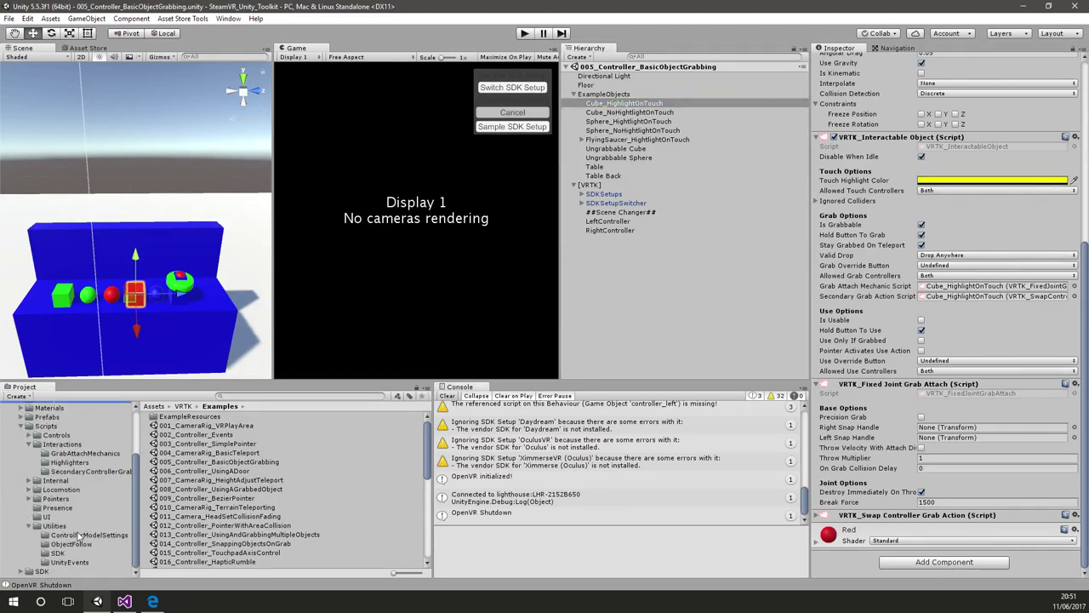
{"action": "scroll", "coordinate": [78, 535], "scroll_direction": "up", "scroll_amount": 2}
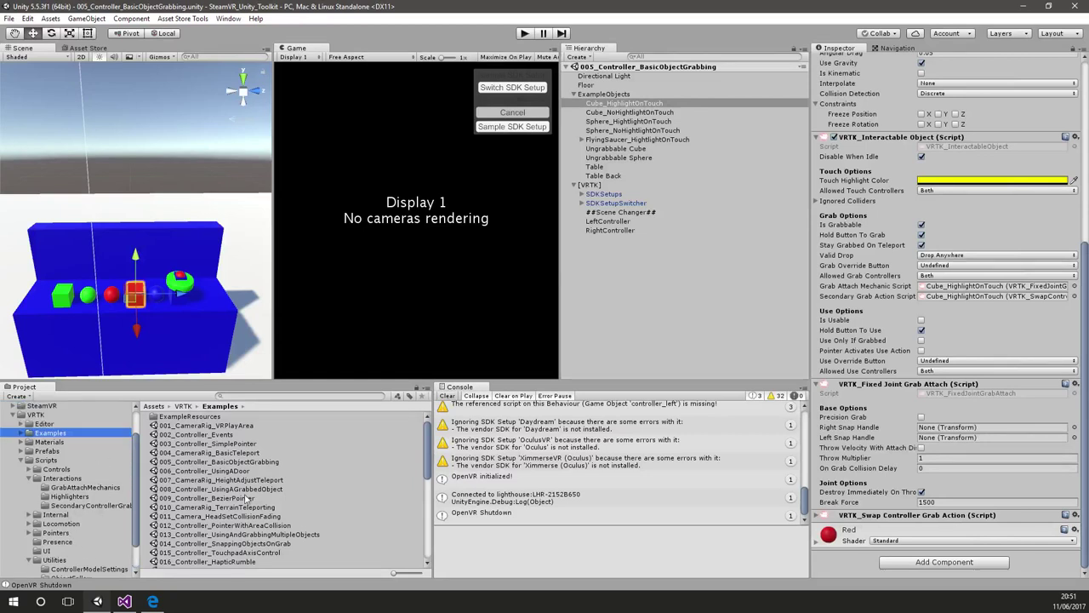
{"action": "double_click", "coordinate": [204, 561]}
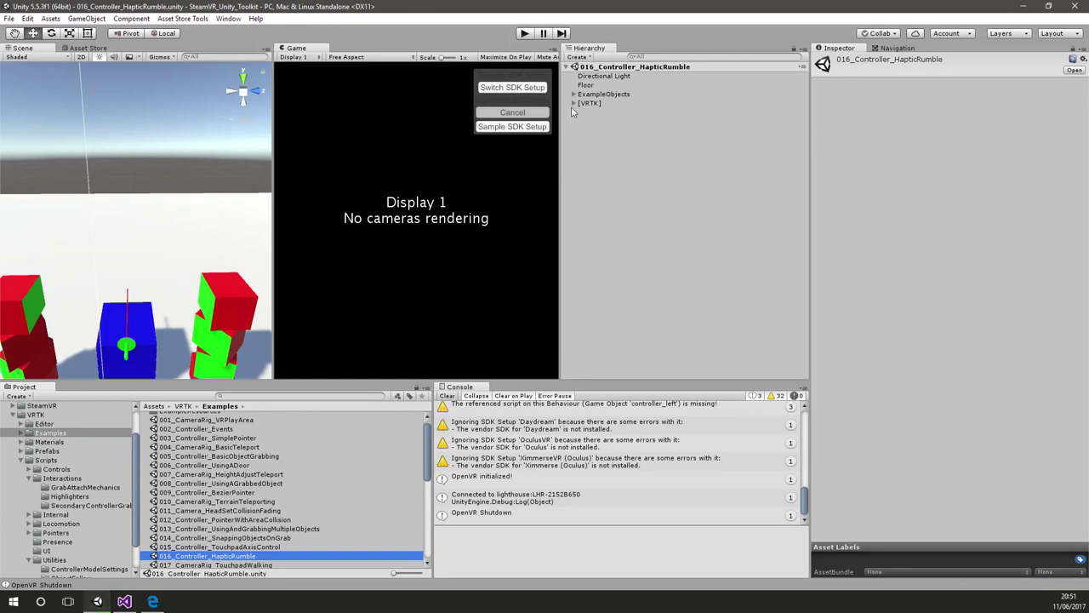
{"action": "left_click", "coordinate": [574, 103]}
{"action": "left_click", "coordinate": [592, 150]}
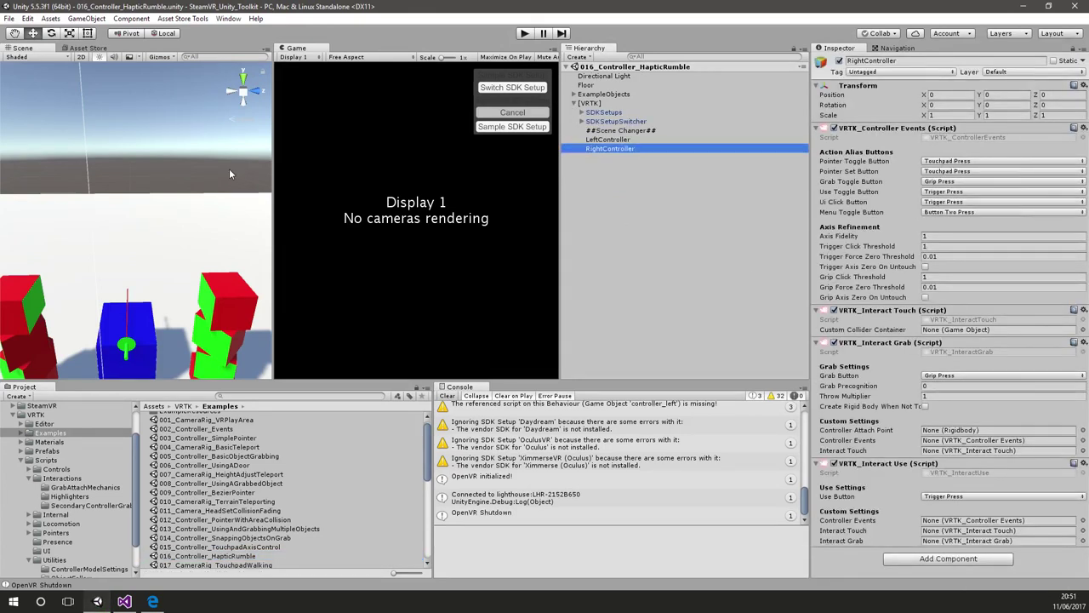
- Open the Breakable_Cube script of BreakableCube (3) in the cube tower and examine how it handles collisions
{"action": "left_click", "coordinate": [244, 295]}
{"action": "left_click", "coordinate": [645, 158]}
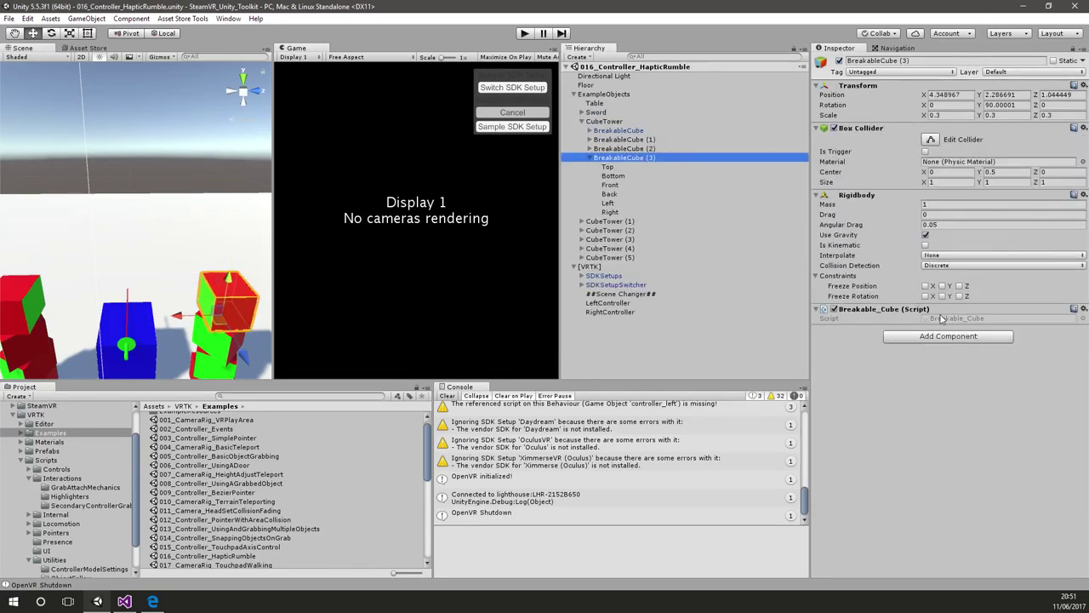
{"action": "double_click", "coordinate": [943, 319]}
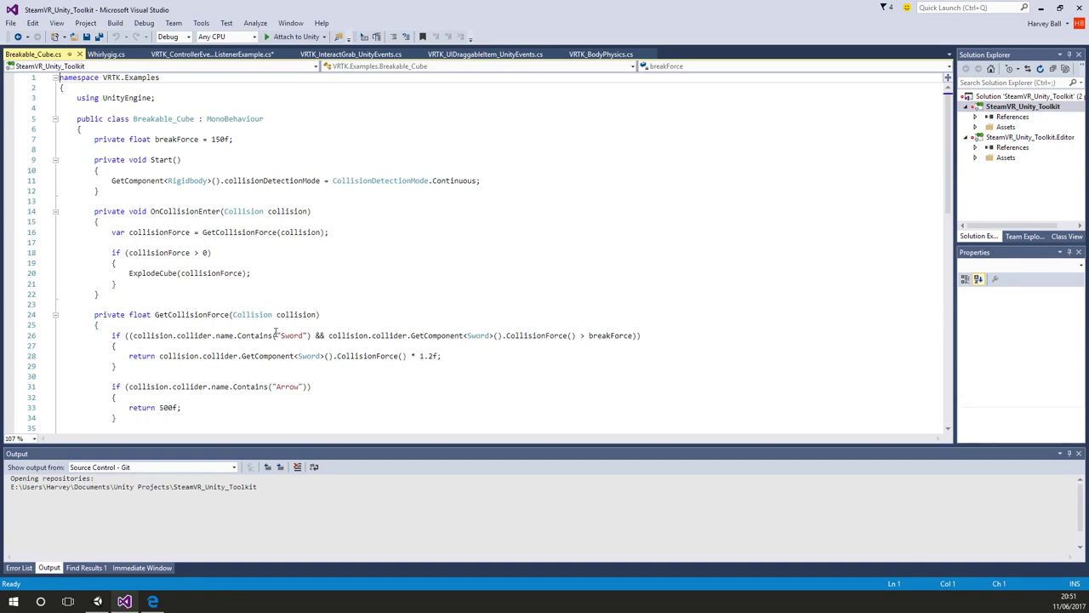
{"action": "scroll", "coordinate": [281, 332], "scroll_direction": "down", "scroll_amount": 9}
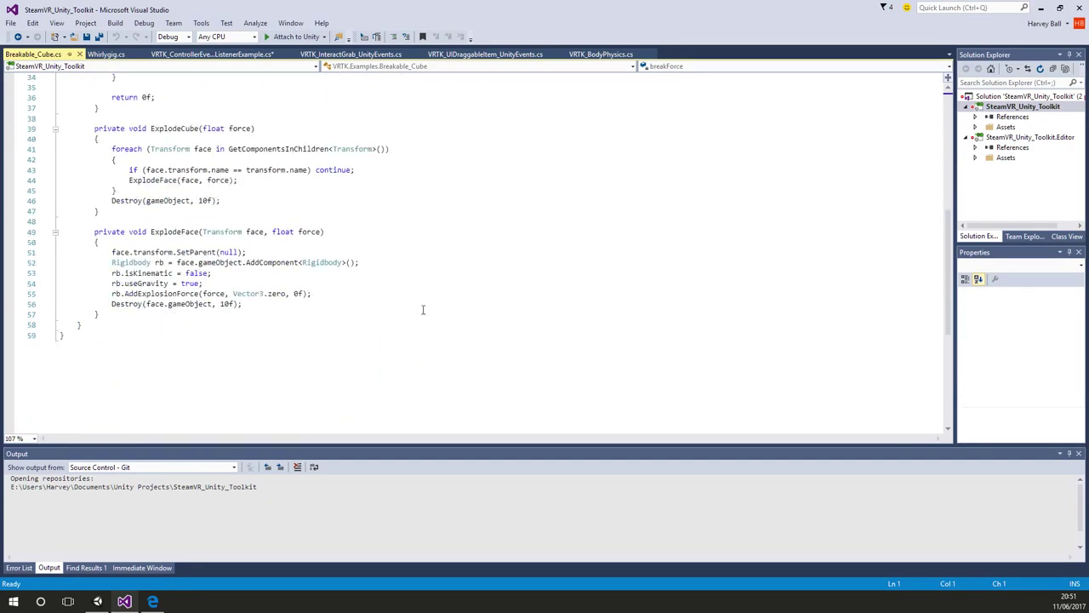
{"action": "scroll", "coordinate": [309, 337], "scroll_direction": "up", "scroll_amount": 9}
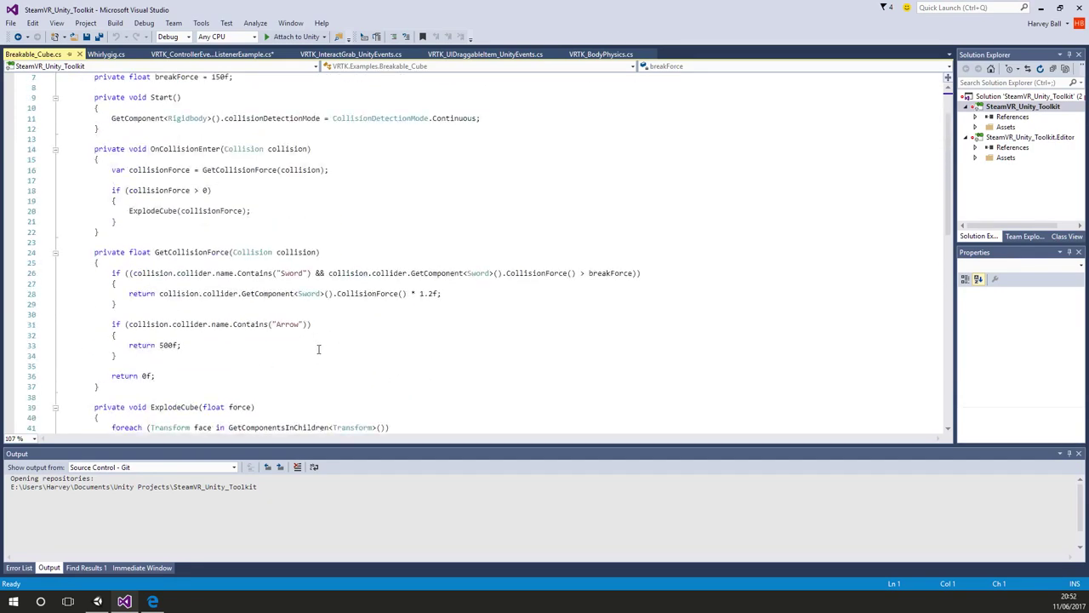
{"action": "scroll", "coordinate": [318, 352], "scroll_direction": "up", "scroll_amount": 2}
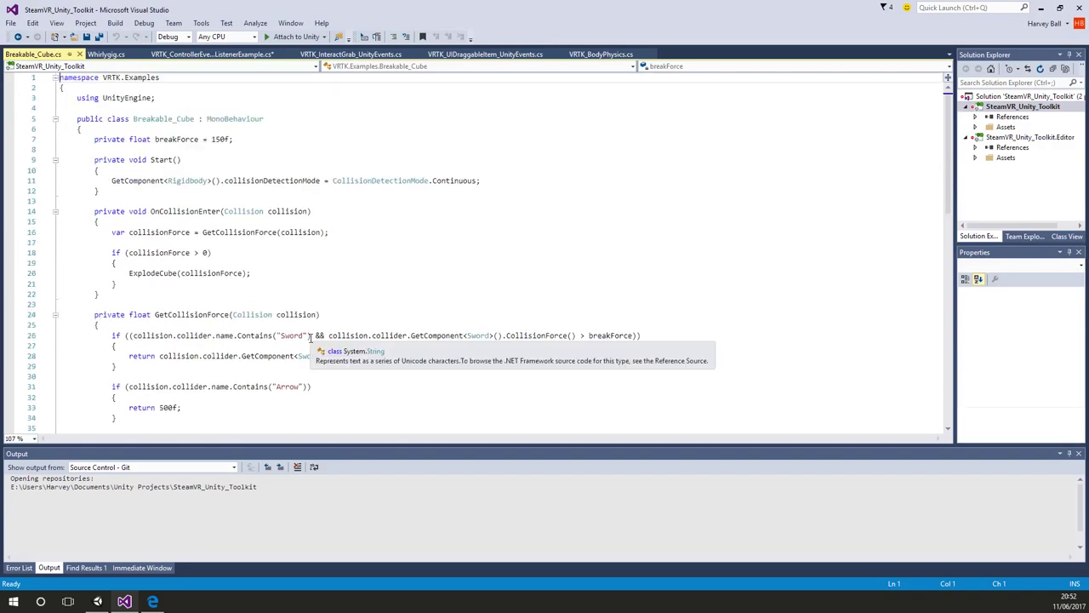
- Return to Unity and open the Sword script attached to the Sword object for editing
{"action": "left_click", "coordinate": [107, 604]}
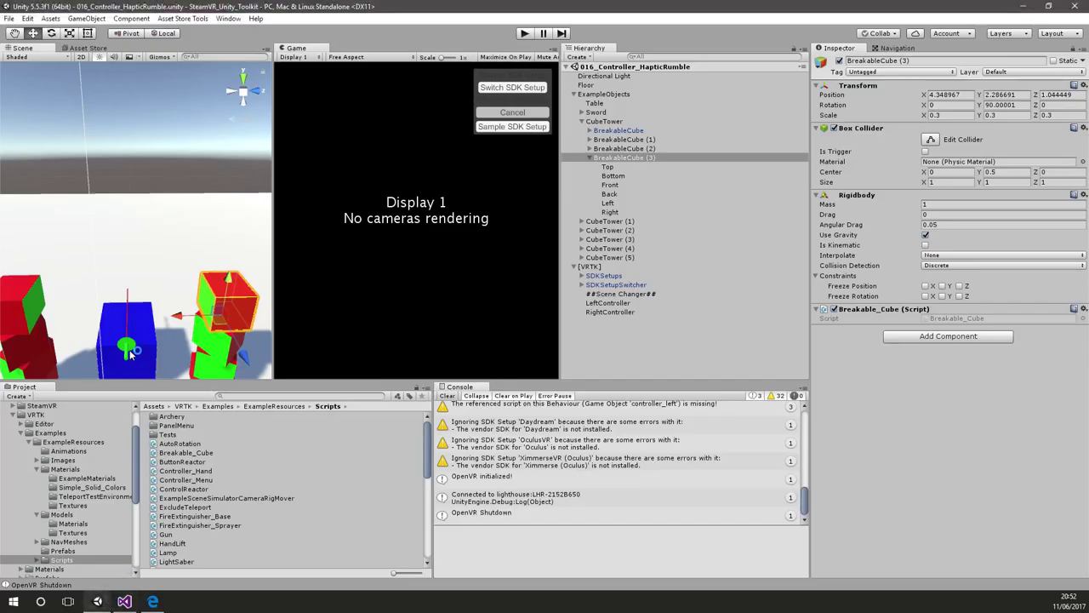
{"action": "left_click", "coordinate": [596, 112]}
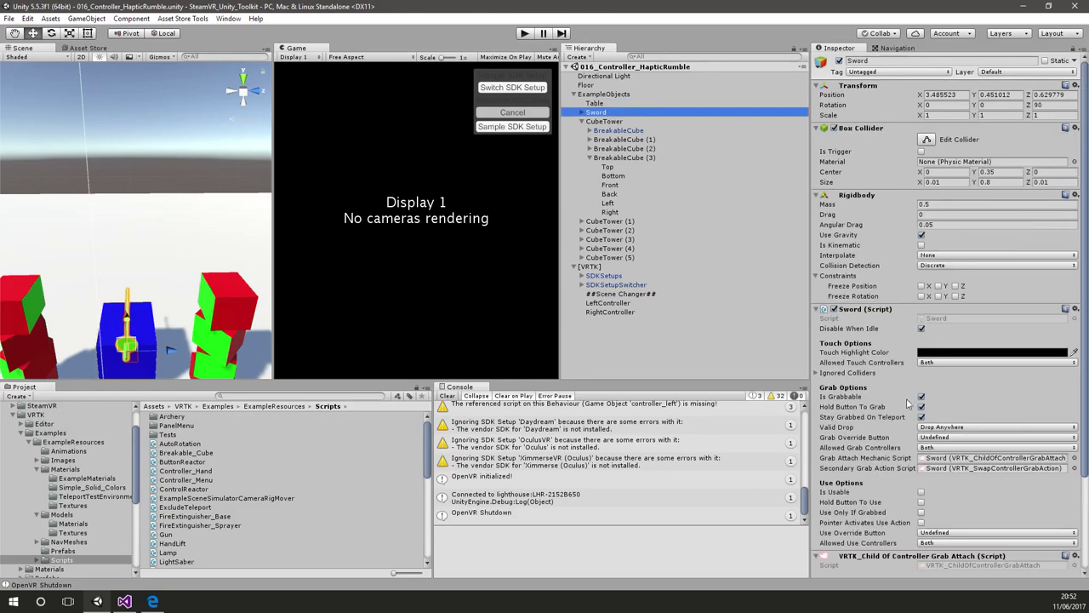
{"action": "scroll", "coordinate": [909, 401], "scroll_direction": "down", "scroll_amount": 3}
{"action": "scroll", "coordinate": [917, 449], "scroll_direction": "up", "scroll_amount": 3}
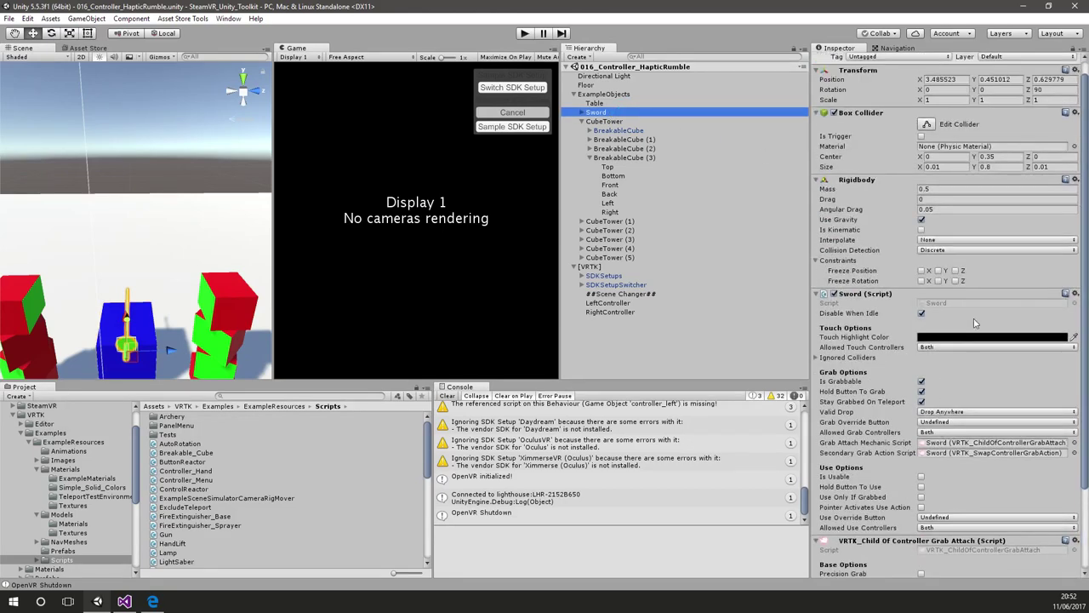
{"action": "double_click", "coordinate": [956, 306]}
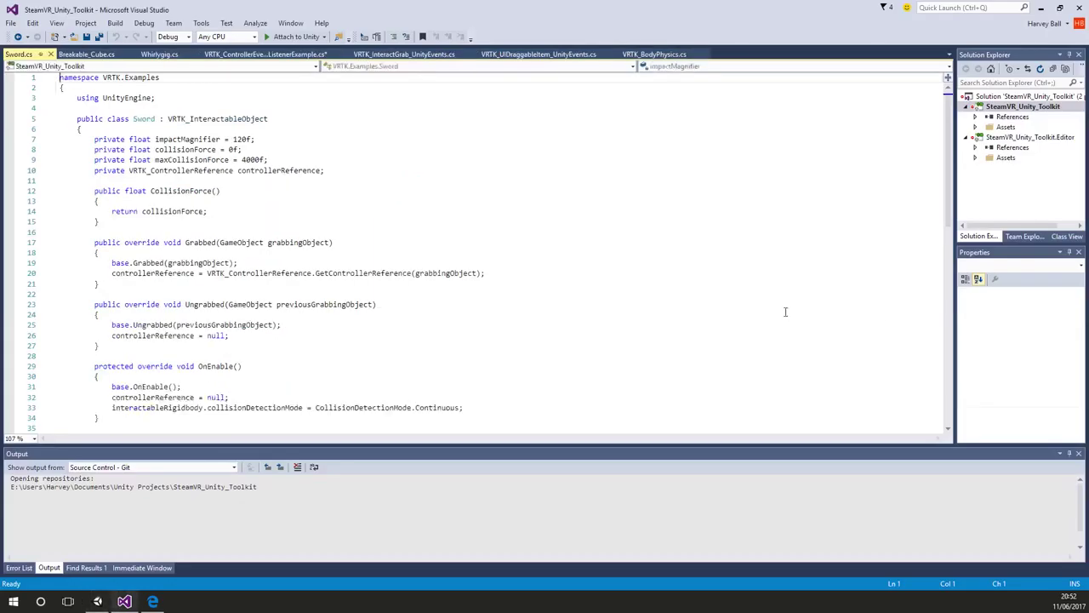
- Replace the hapticStrength argument of the TriggerHapticPulse call in OnCollisionEnter with 1f
{"action": "scroll", "coordinate": [315, 216], "scroll_direction": "down", "scroll_amount": 6}
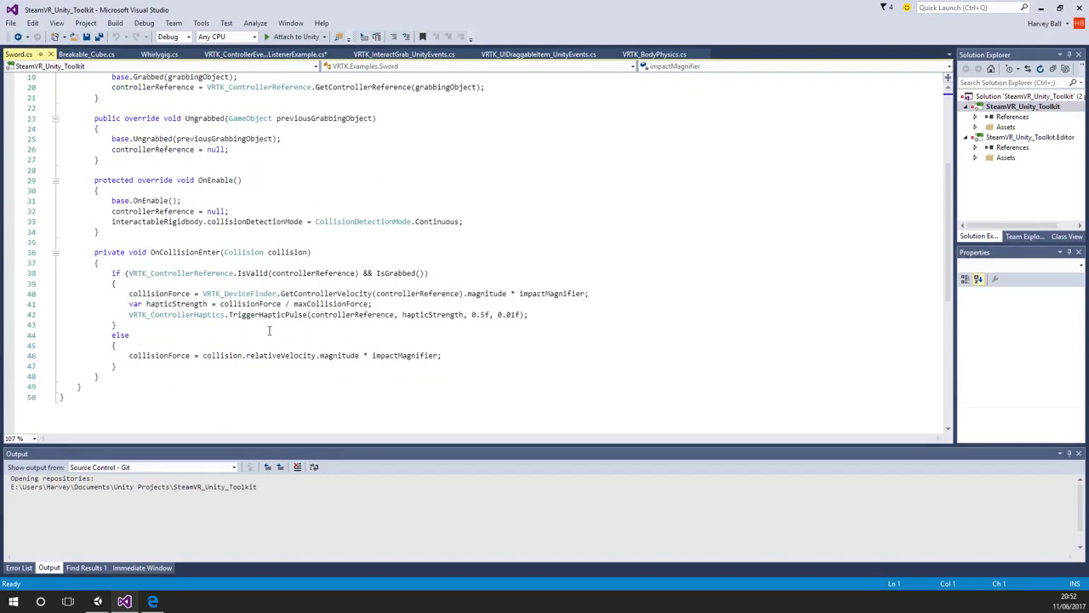
{"action": "double_click", "coordinate": [264, 315]}
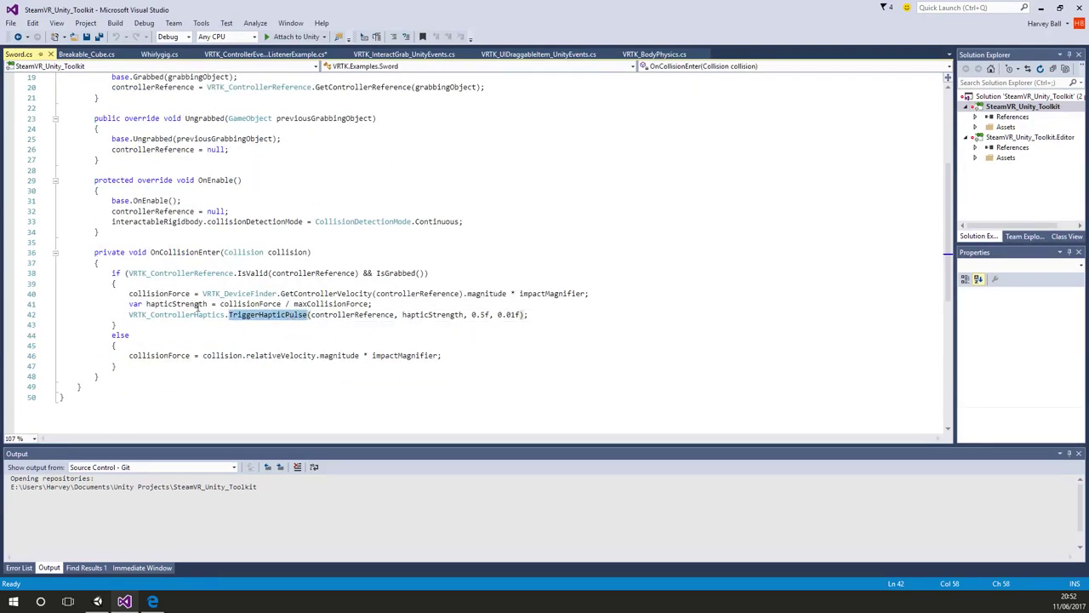
{"action": "double_click", "coordinate": [431, 315]}
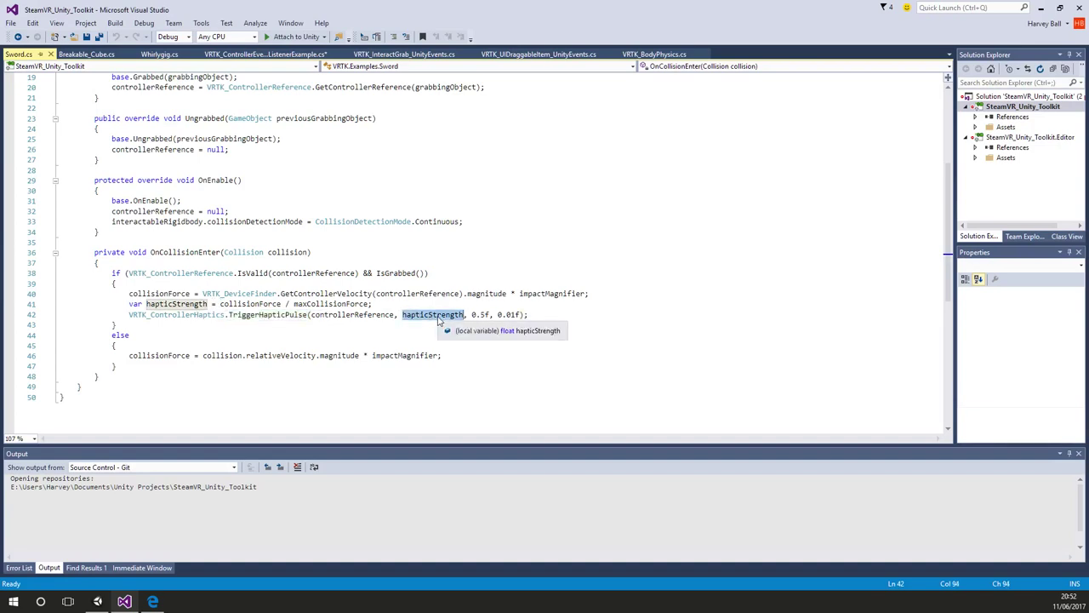
{"action": "type", "text": "1f"}
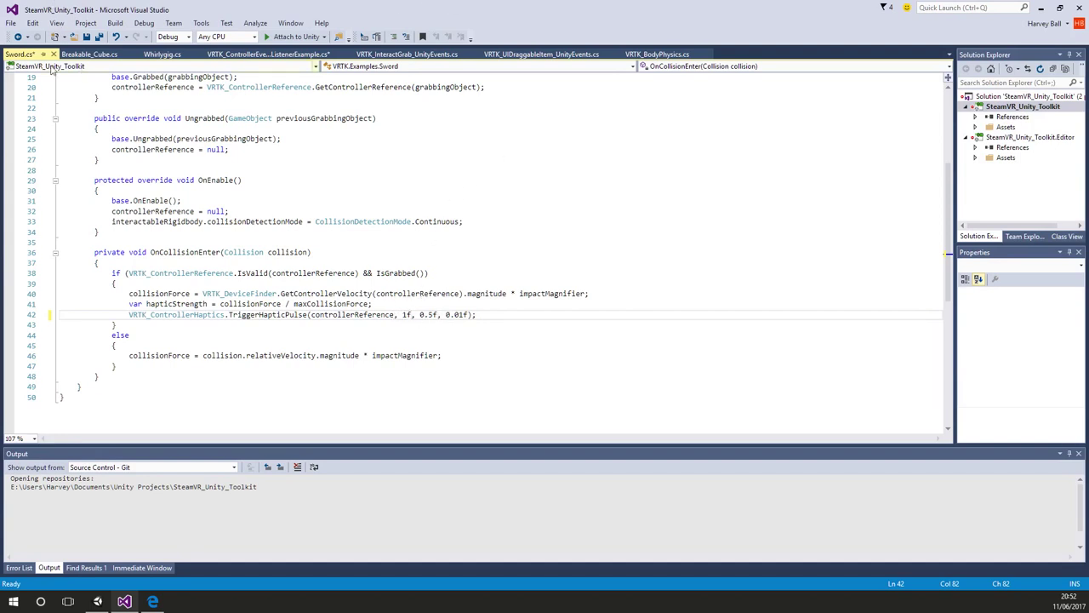
{"action": "mouse_move", "coordinate": [337, 224]}
{"action": "mouse_move", "coordinate": [109, 605]}
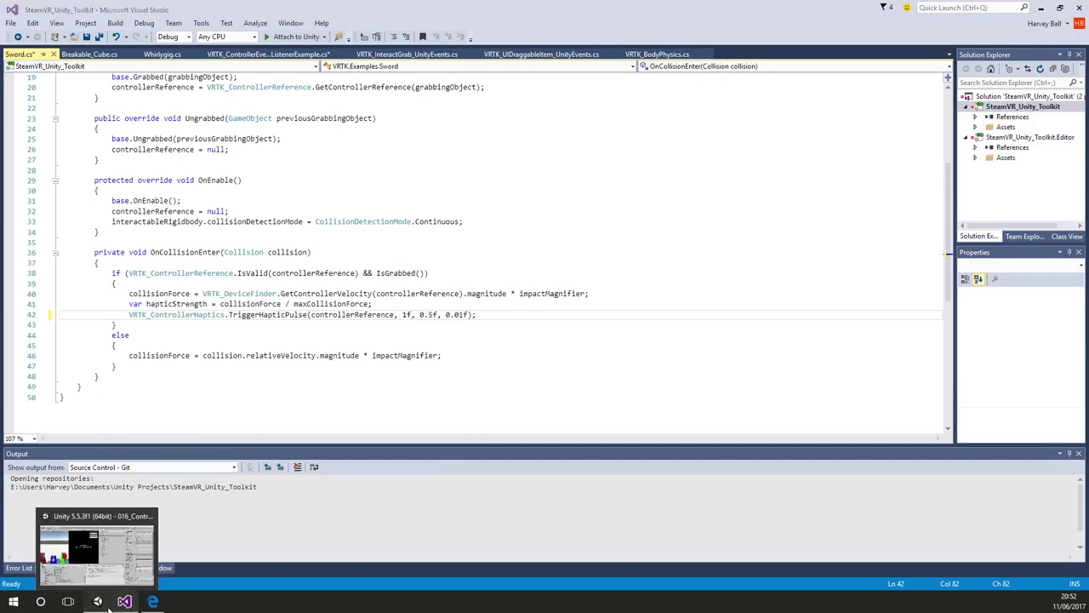
{"action": "left_click", "coordinate": [107, 606]}
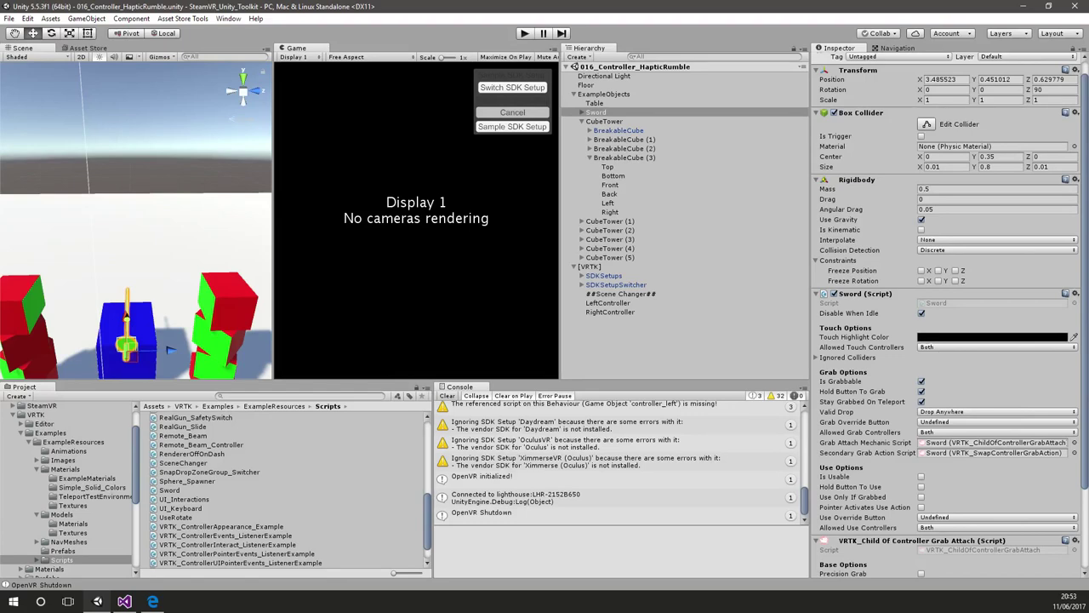
{"action": "left_click", "coordinate": [130, 602]}
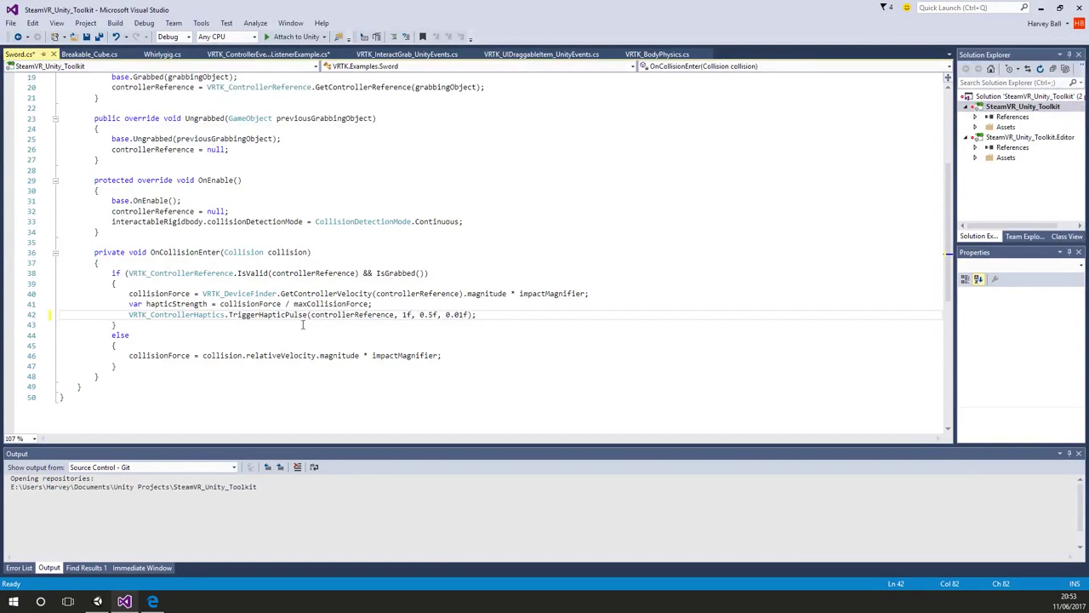
- Add a second VRTK_ControllerHaptics.TriggerHapticPulse call with controllerReference as its first argument below the existing call in OnCollisionEnter
{"action": "double_click", "coordinate": [209, 314]}
{"action": "key", "text": "ctrl+c"}
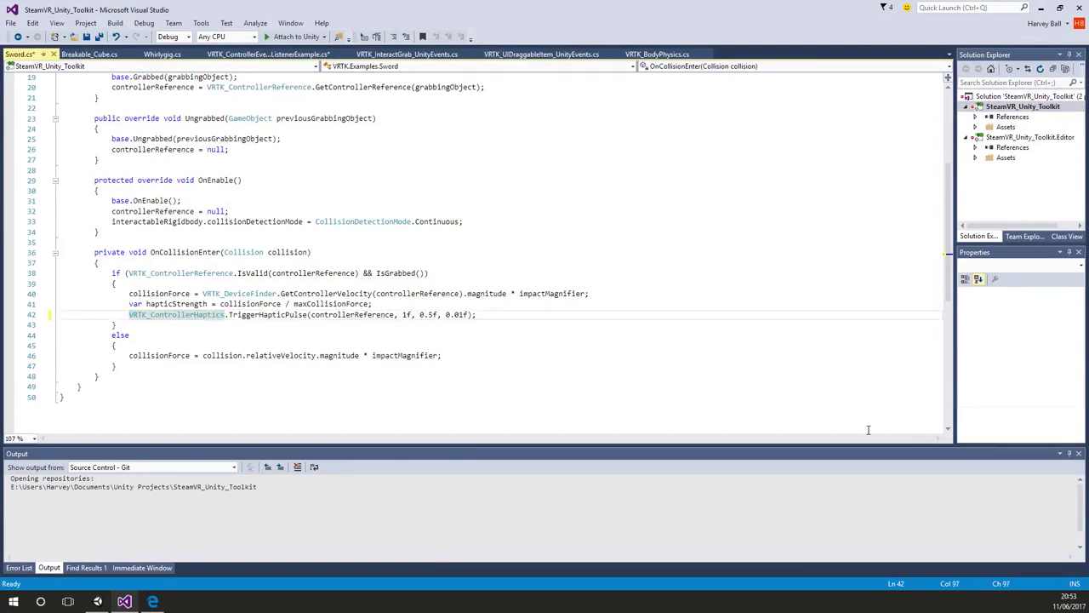
{"action": "key", "text": "Return"}
{"action": "key", "text": "ctrl+v"}
{"action": "type", "text": ".T"}
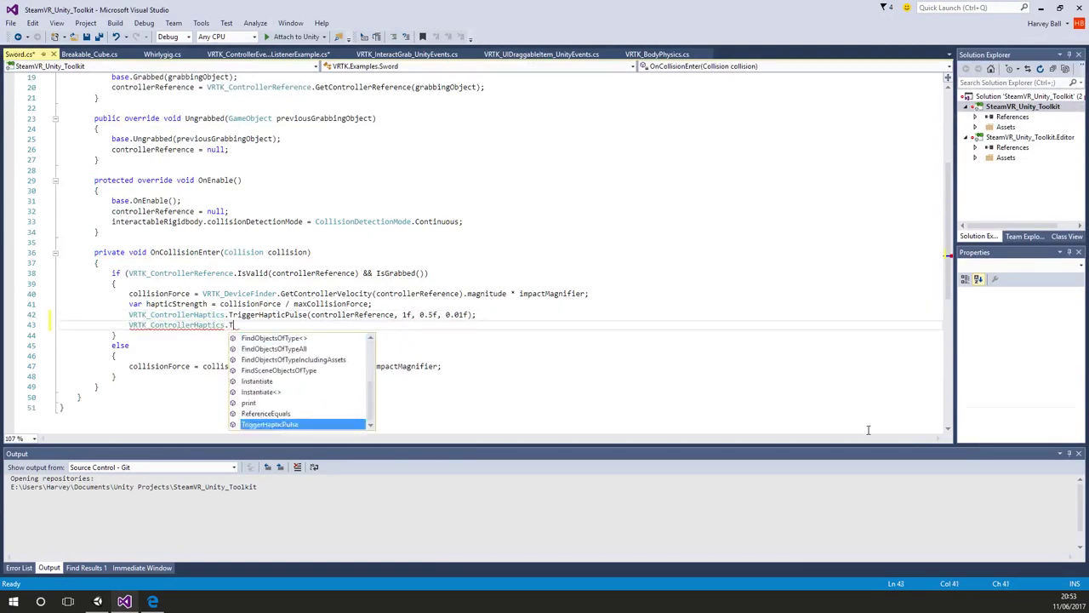
{"action": "type", "text": "riggerHapticPulse("}
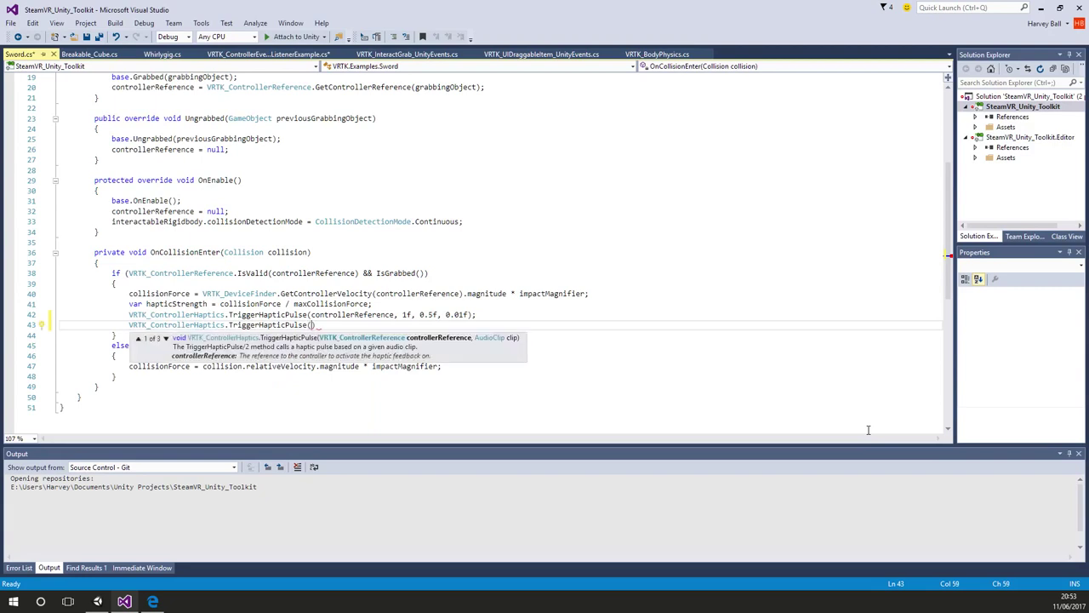
{"action": "type", "text": "controllerReference"}
{"action": "key", "text": "Tab"}
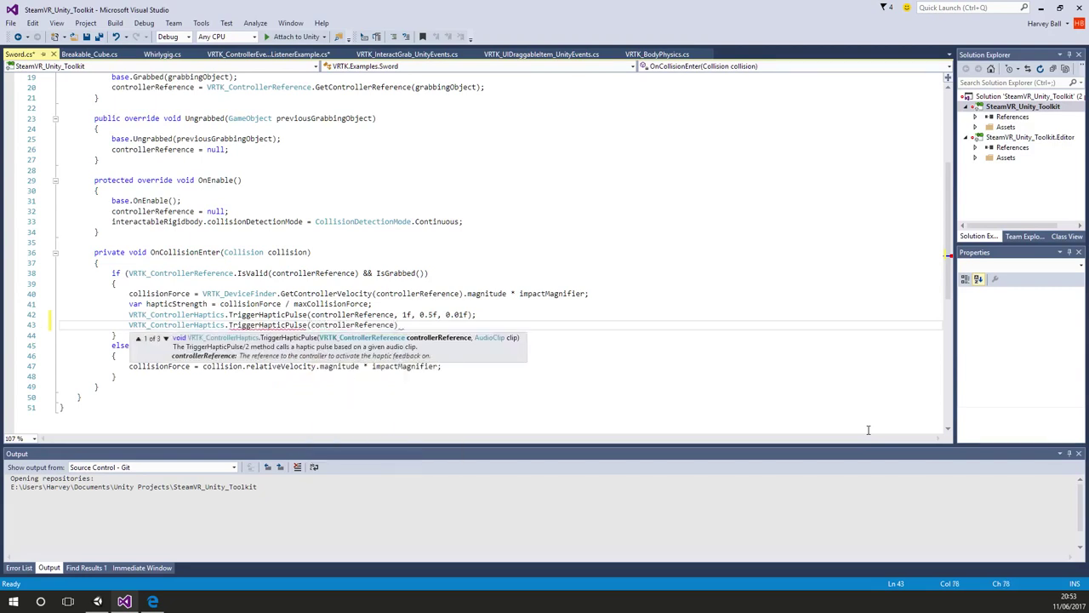
{"action": "type", "text": ","}
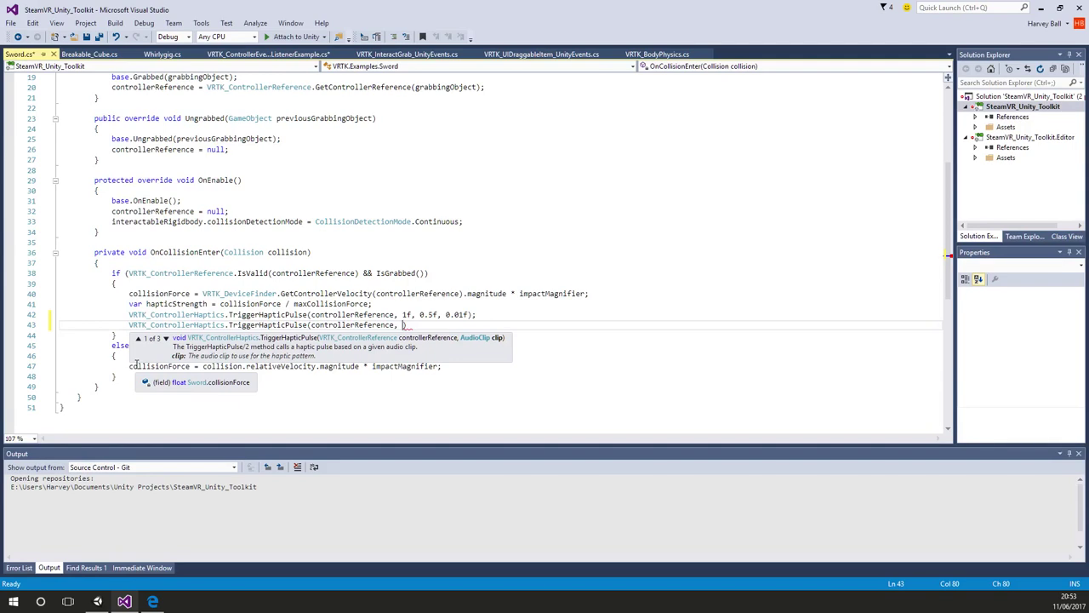
- View the remaining TriggerHapticPulse overloads for the second call and remove that unfinished line
{"action": "key", "text": "Down"}
{"action": "key", "text": "Down"}
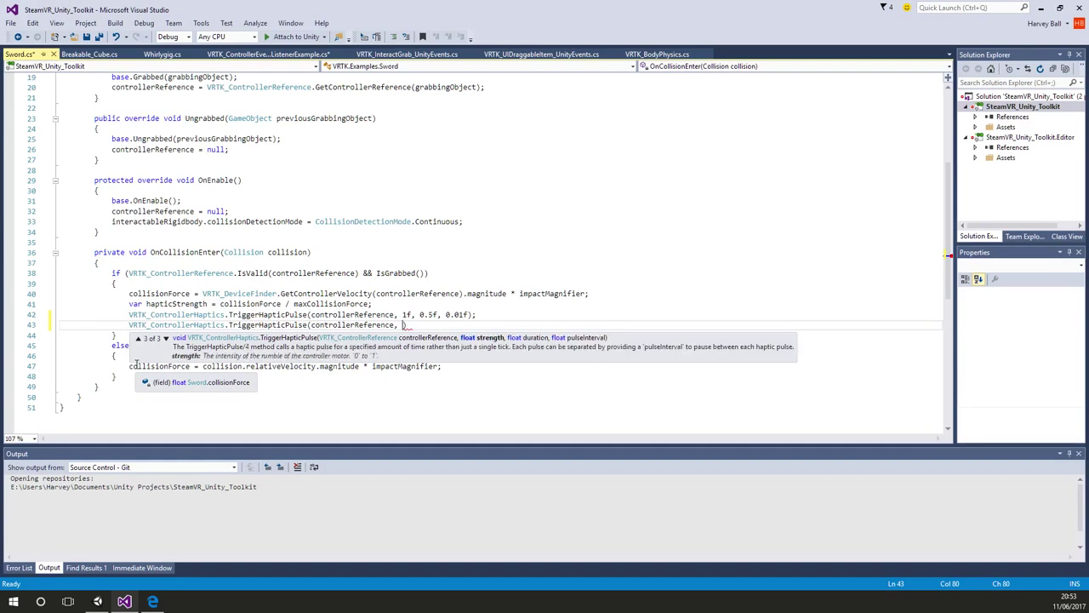
{"action": "key", "text": "Escape"}
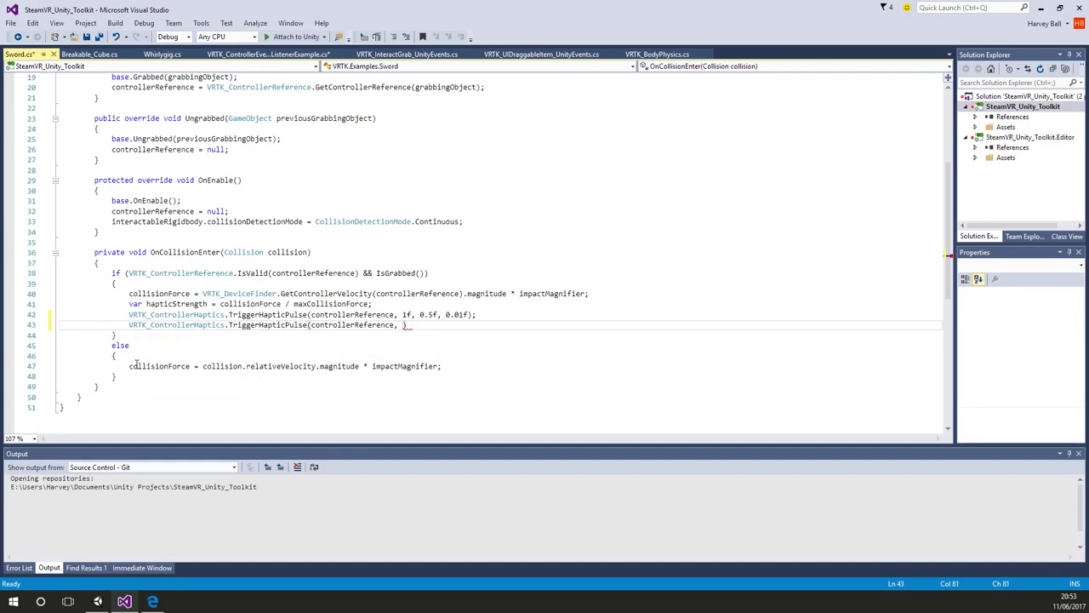
{"action": "key", "text": "shift+Home"}
{"action": "key", "text": "BackSpace"}
{"action": "key", "text": "BackSpace"}
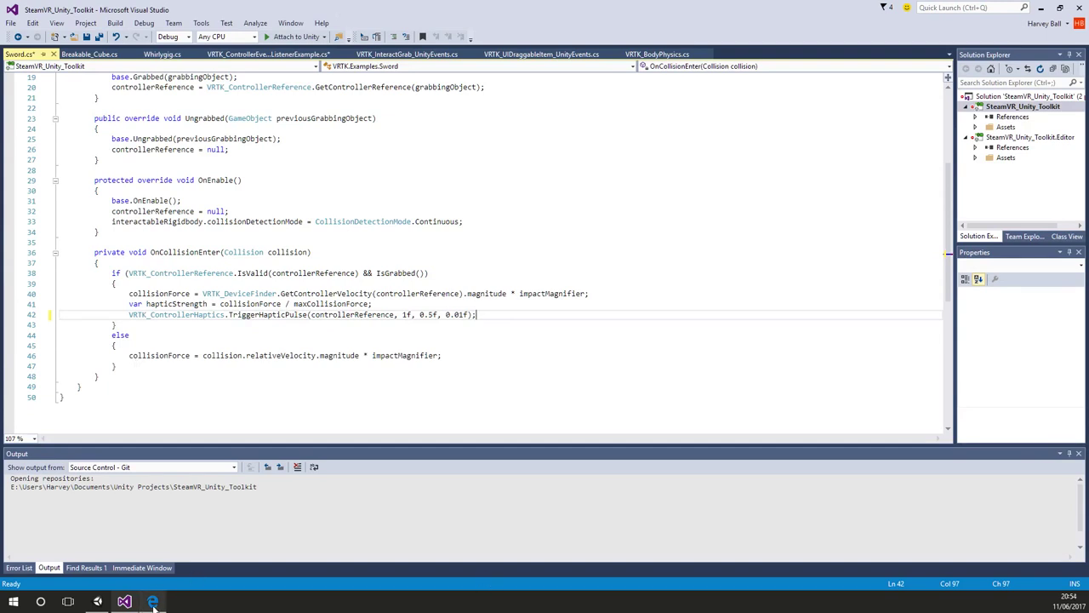
- Switch to Unity, open the 012_Controller_PointerWithAreaCollision scene from the VRTK examples and expand its [VRTK] object
{"action": "mouse_move", "coordinate": [154, 602]}
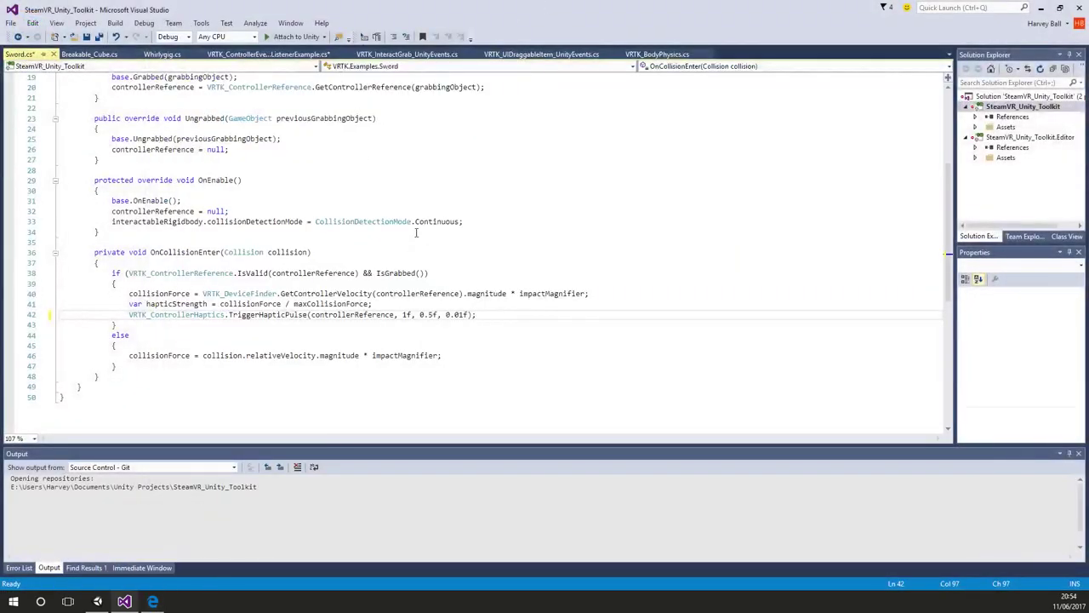
{"action": "left_click", "coordinate": [413, 254]}
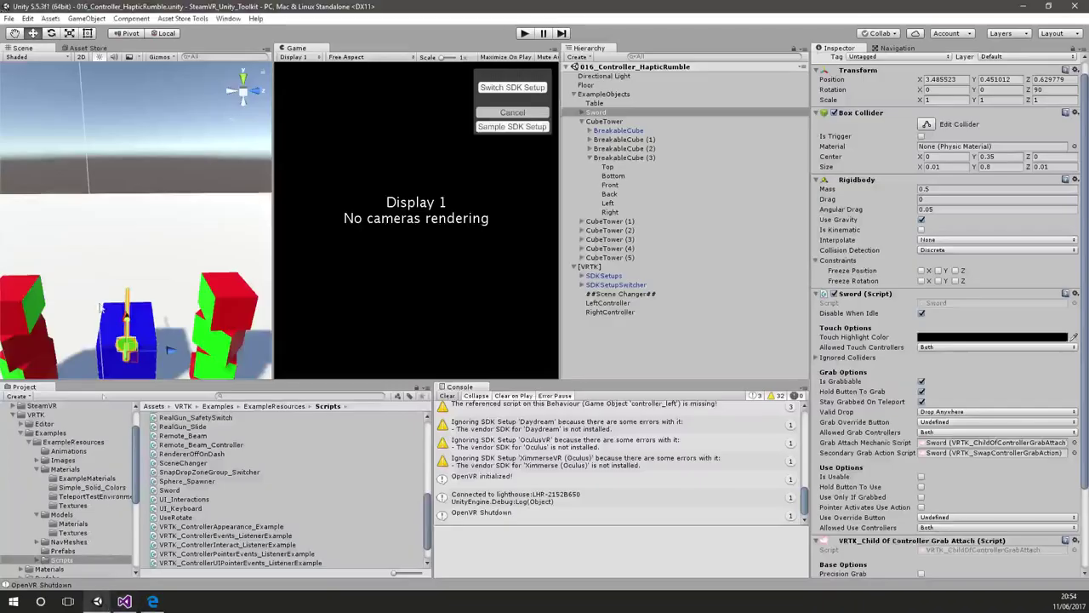
{"action": "left_click", "coordinate": [97, 601]}
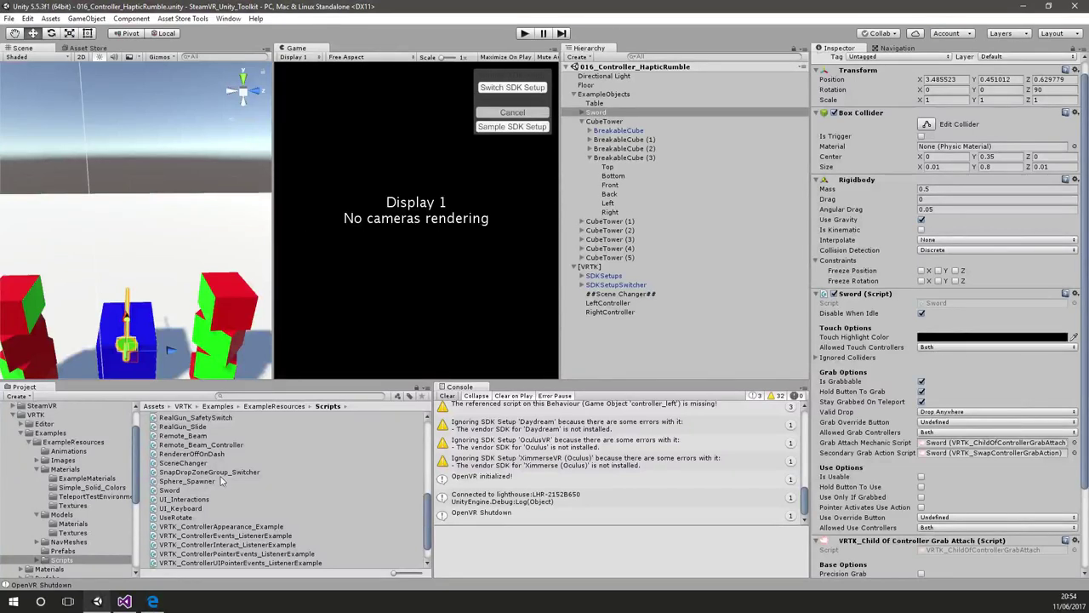
{"action": "left_click", "coordinate": [52, 433]}
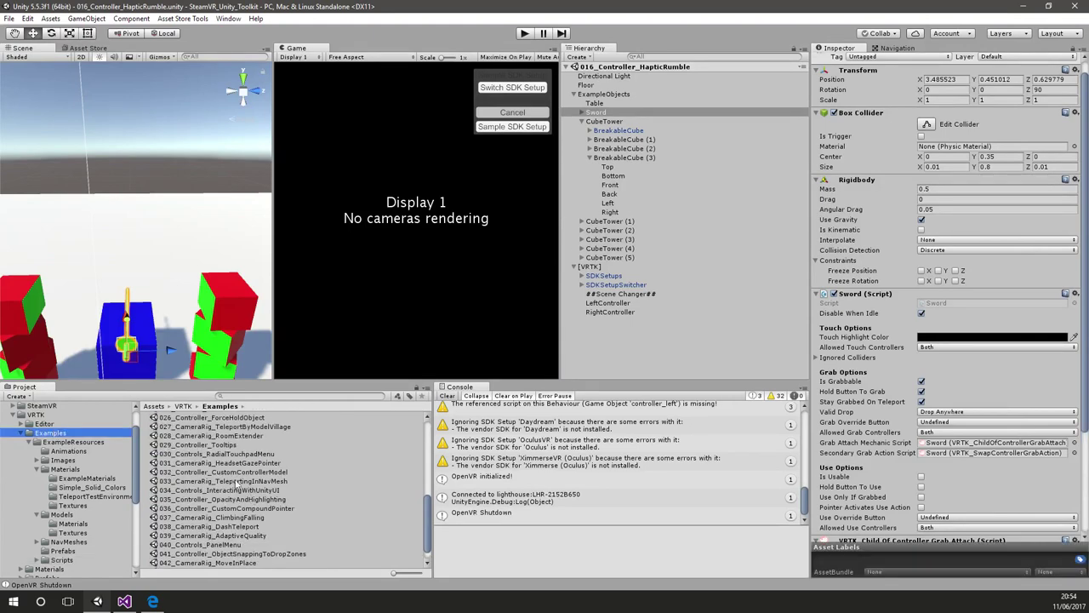
{"action": "scroll", "coordinate": [246, 487], "scroll_direction": "up", "scroll_amount": 5}
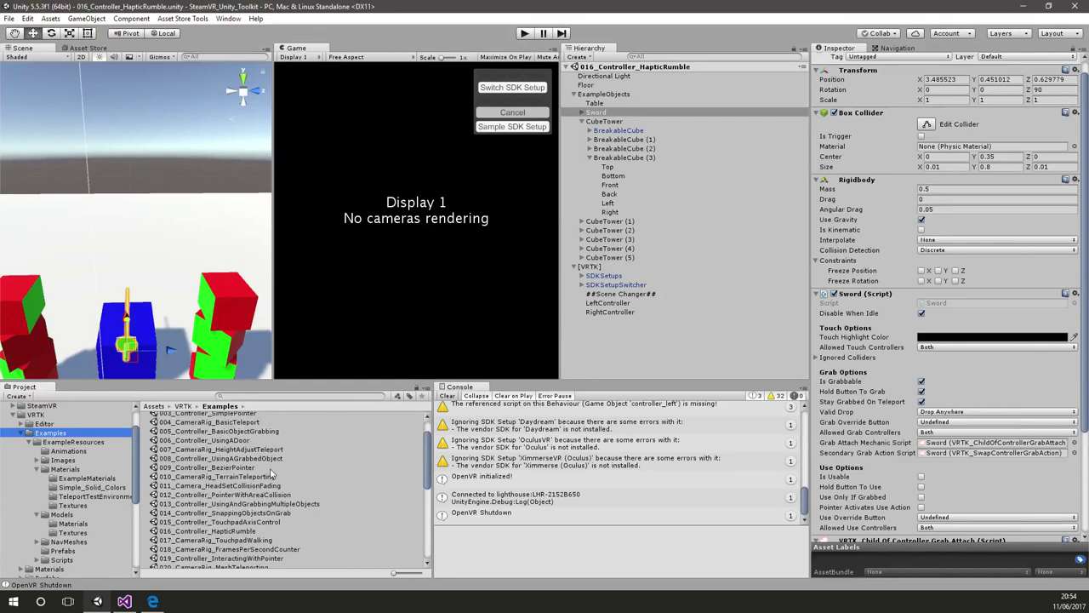
{"action": "scroll", "coordinate": [272, 470], "scroll_direction": "up", "scroll_amount": 1}
{"action": "double_click", "coordinate": [247, 525]}
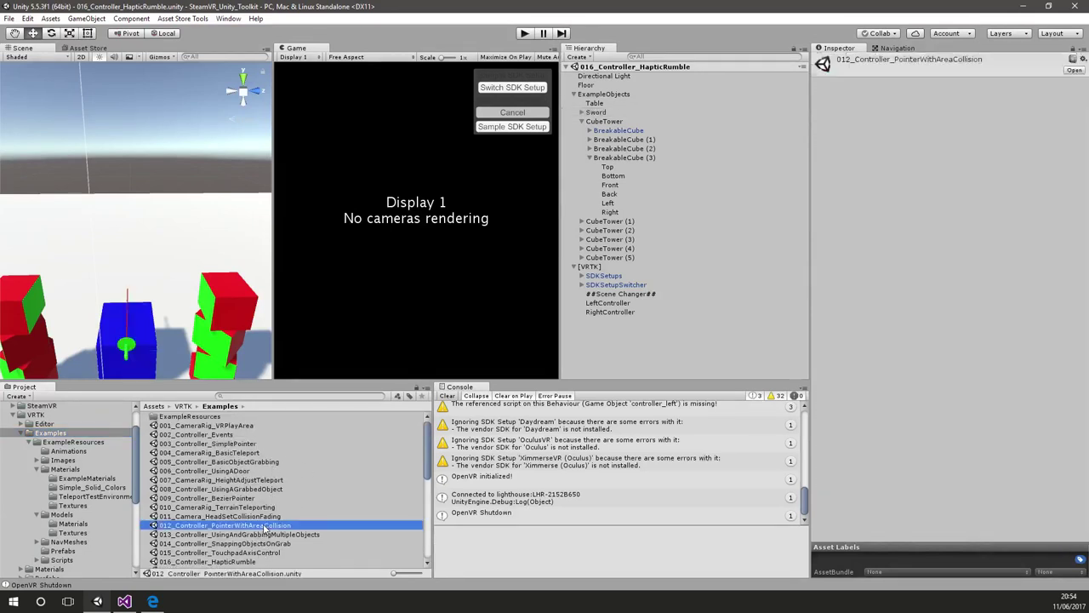
{"action": "left_click", "coordinate": [575, 103]}
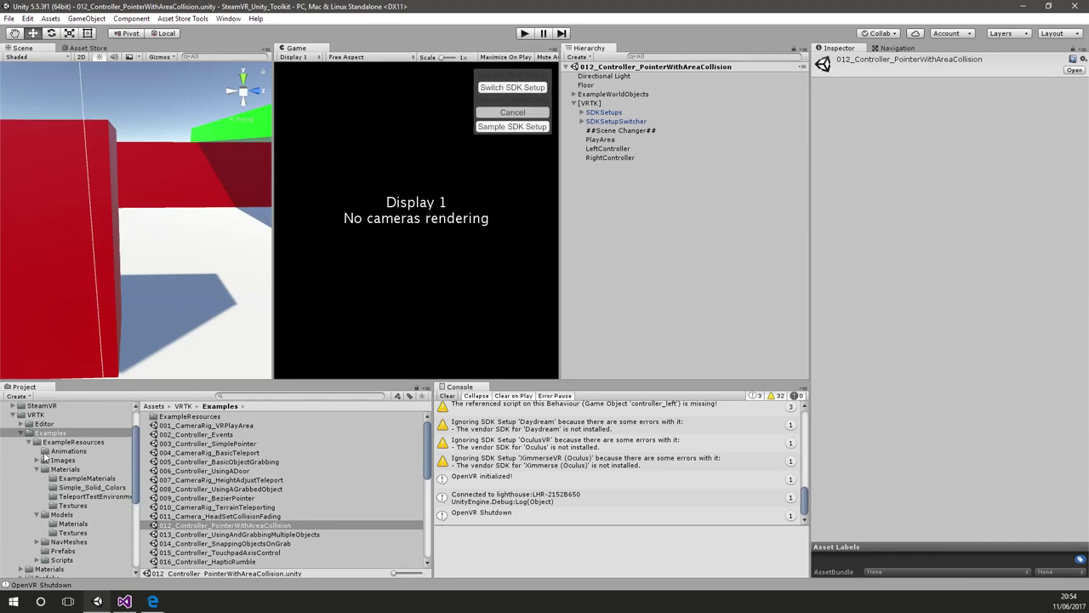
- Add the PointerDirectionIndicator prefab from the VRTK Prefabs folder to the scene hierarchy
{"action": "left_click", "coordinate": [21, 433]}
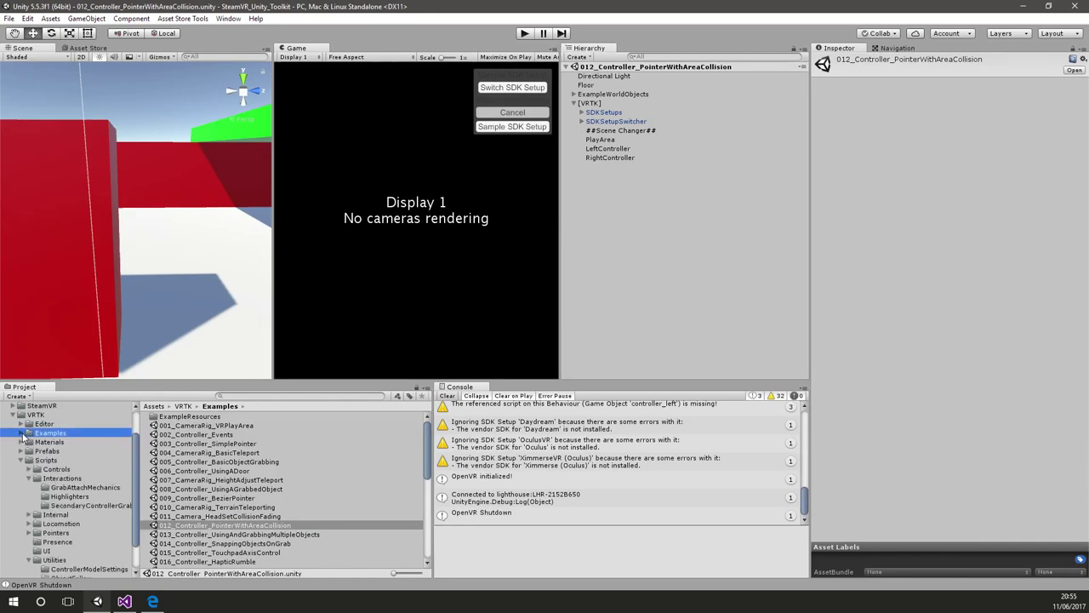
{"action": "left_click", "coordinate": [50, 451]}
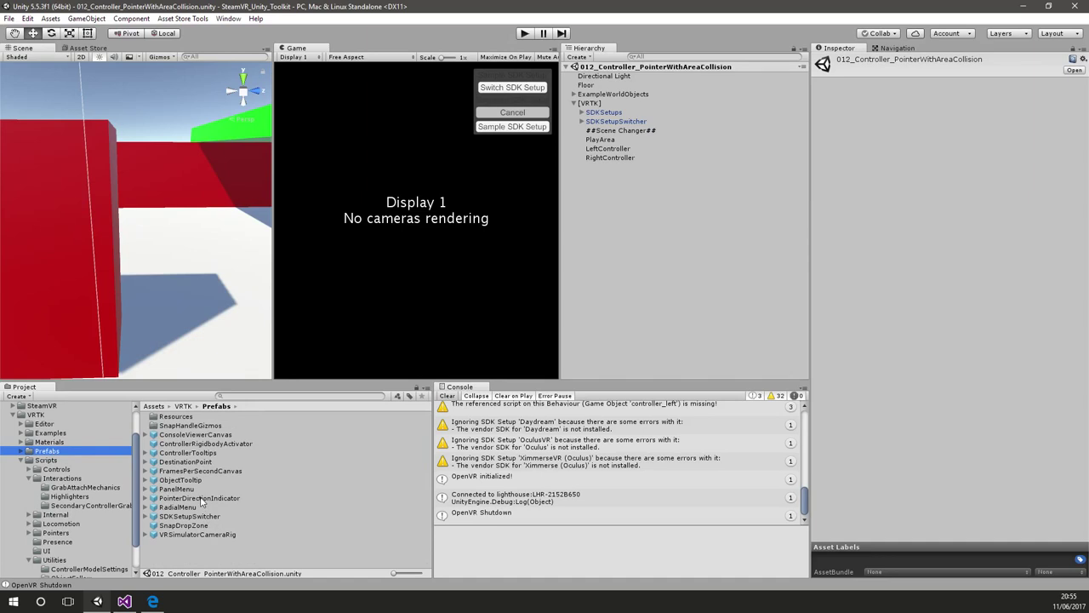
{"action": "left_click_drag", "start_coordinate": [199, 498], "coordinate": [609, 243]}
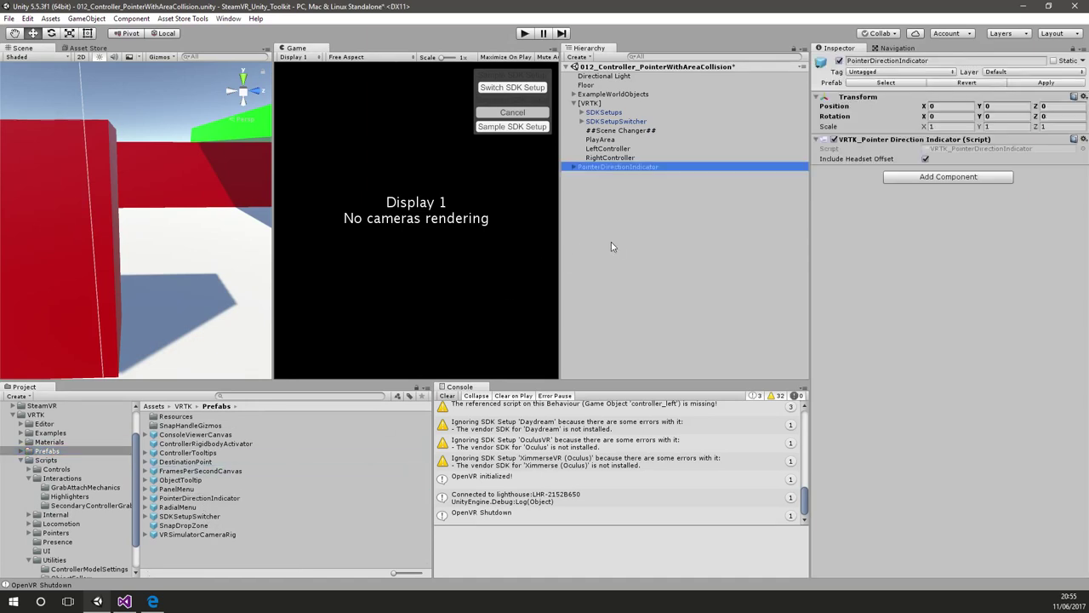
- Assign the scene's PointerDirectionIndicator as the Direction Indicator of the VRTK_Pointer script on RightController
{"action": "left_click", "coordinate": [637, 158]}
{"action": "scroll", "coordinate": [907, 394], "scroll_direction": "down", "scroll_amount": 5}
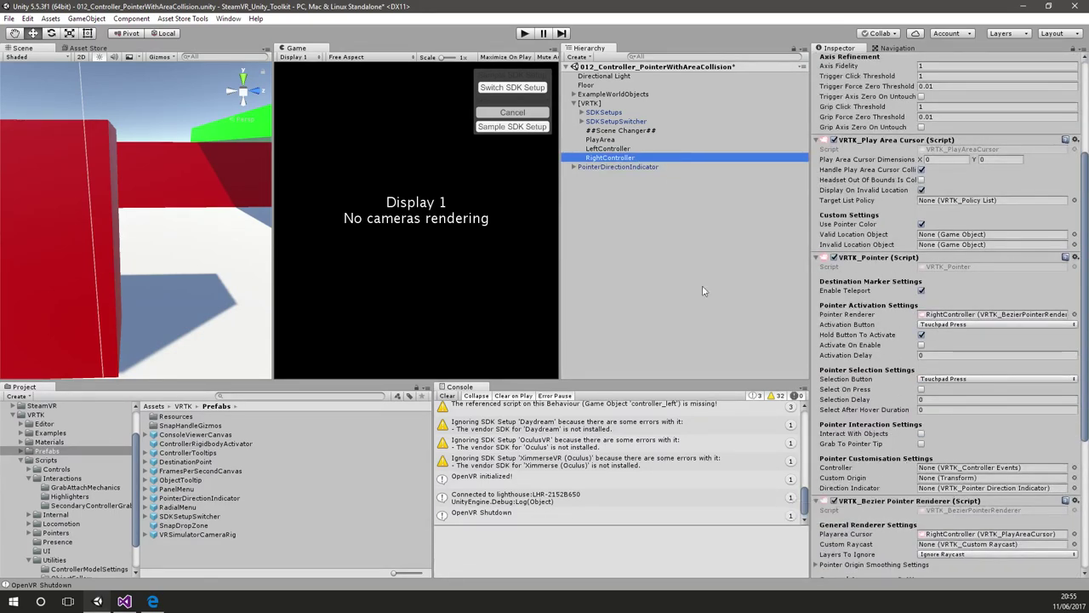
{"action": "left_click_drag", "start_coordinate": [616, 170], "coordinate": [940, 491]}
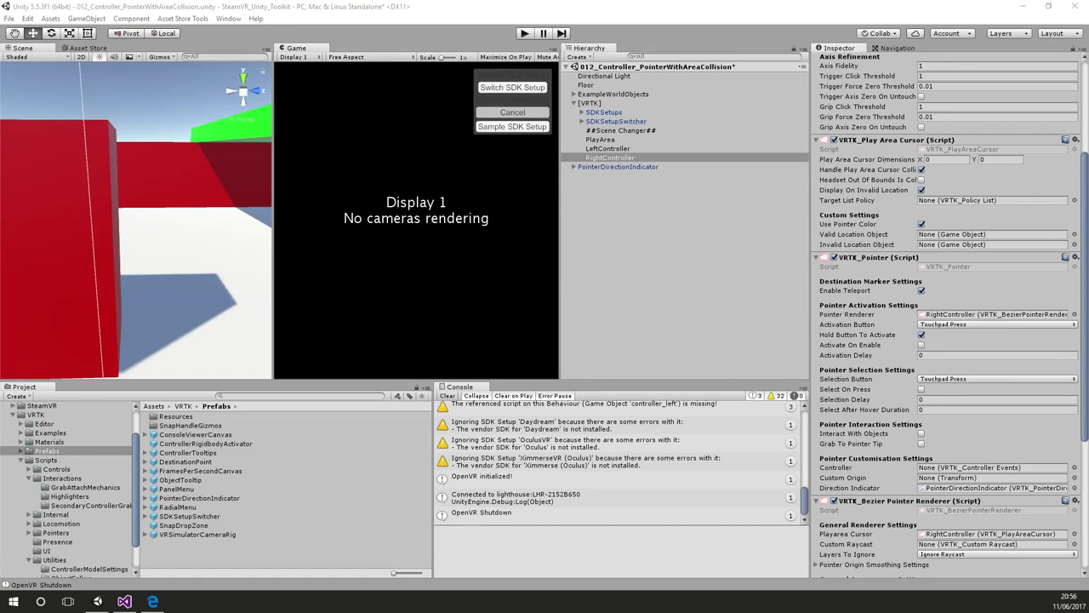
- Open the copied Twitter link in a new browser tab, play the animated VR hands clip and return to Unity
{"action": "left_click", "coordinate": [152, 602]}
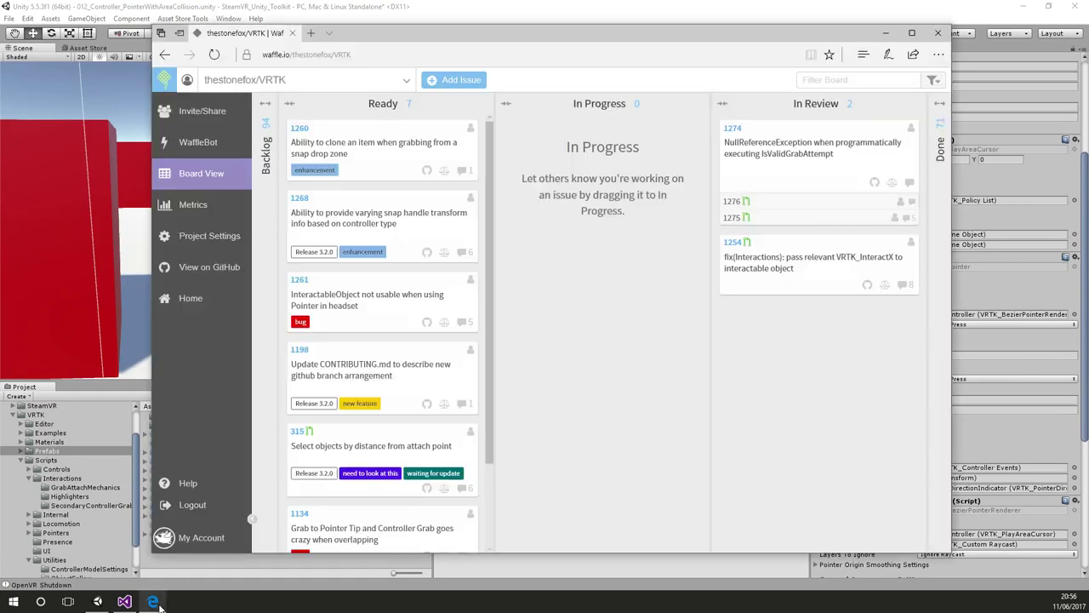
{"action": "left_click", "coordinate": [311, 33]}
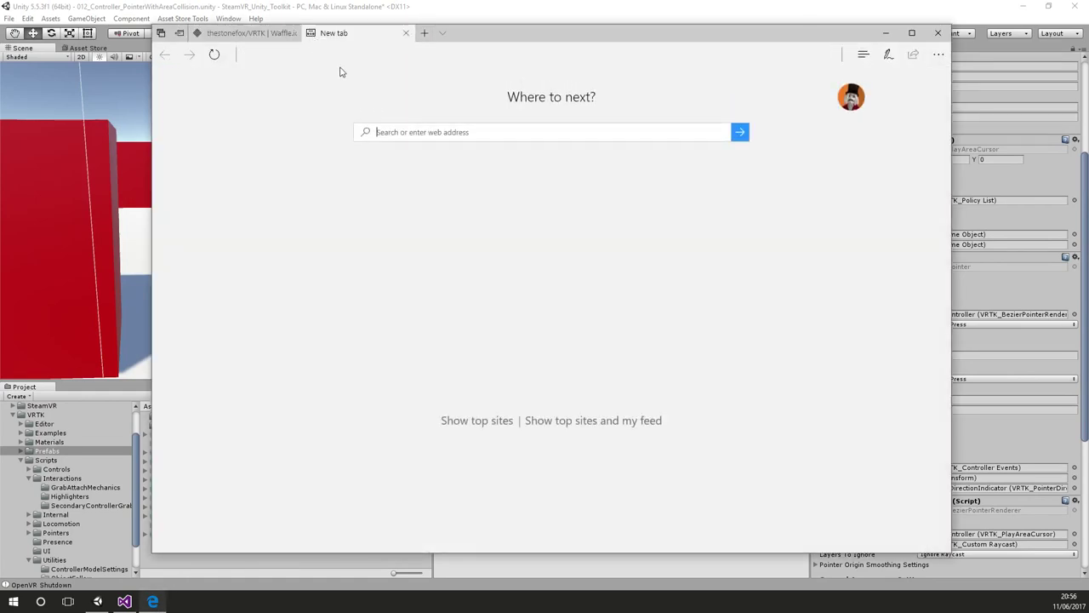
{"action": "key", "text": "ctrl+v"}
{"action": "key", "text": "Return"}
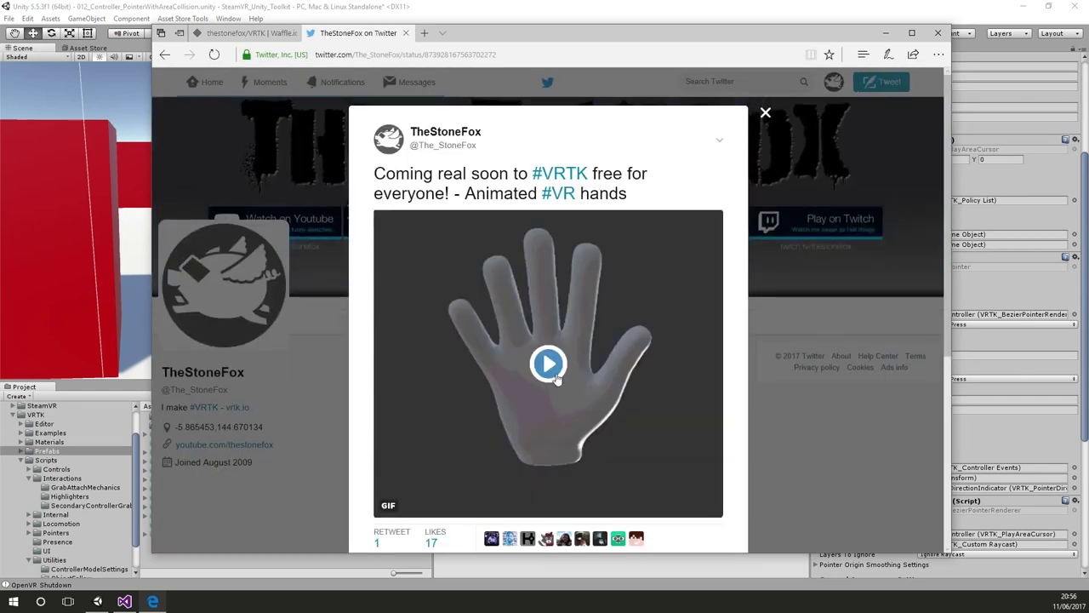
{"action": "left_click", "coordinate": [549, 364]}
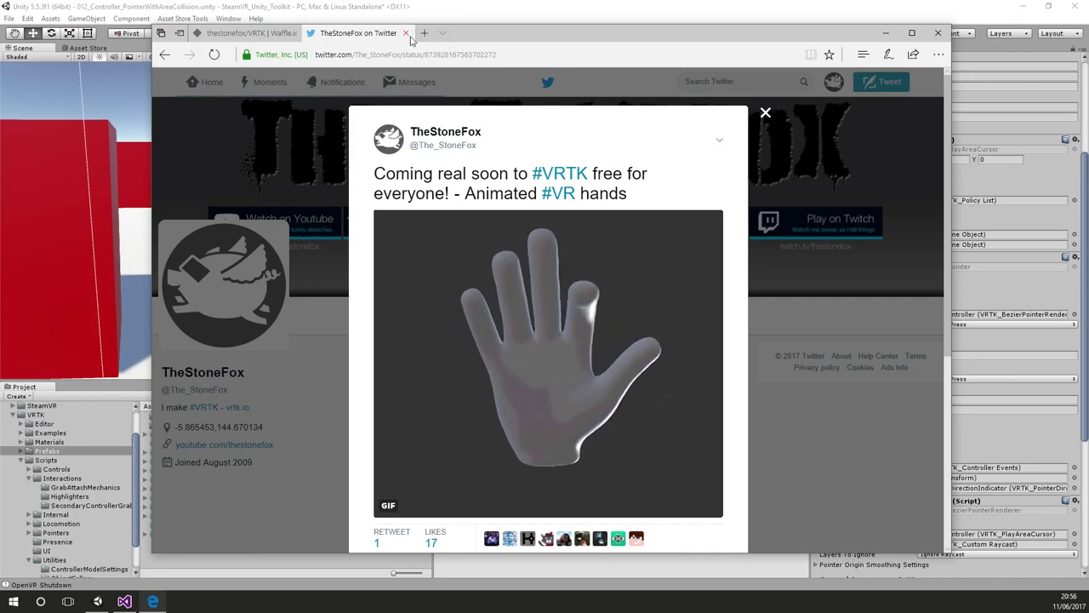
{"action": "left_click", "coordinate": [466, 6]}
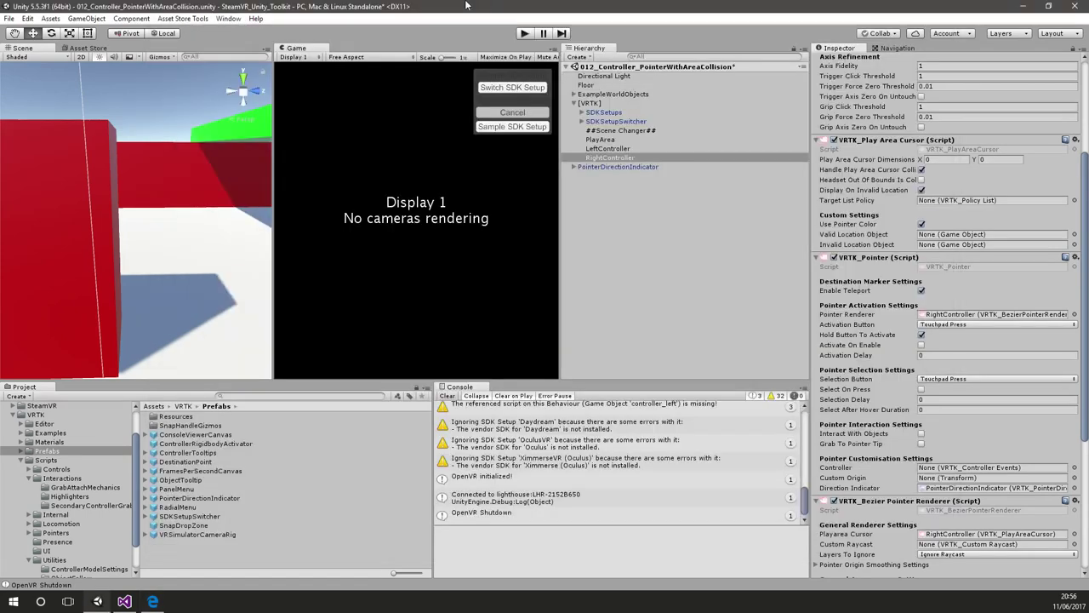
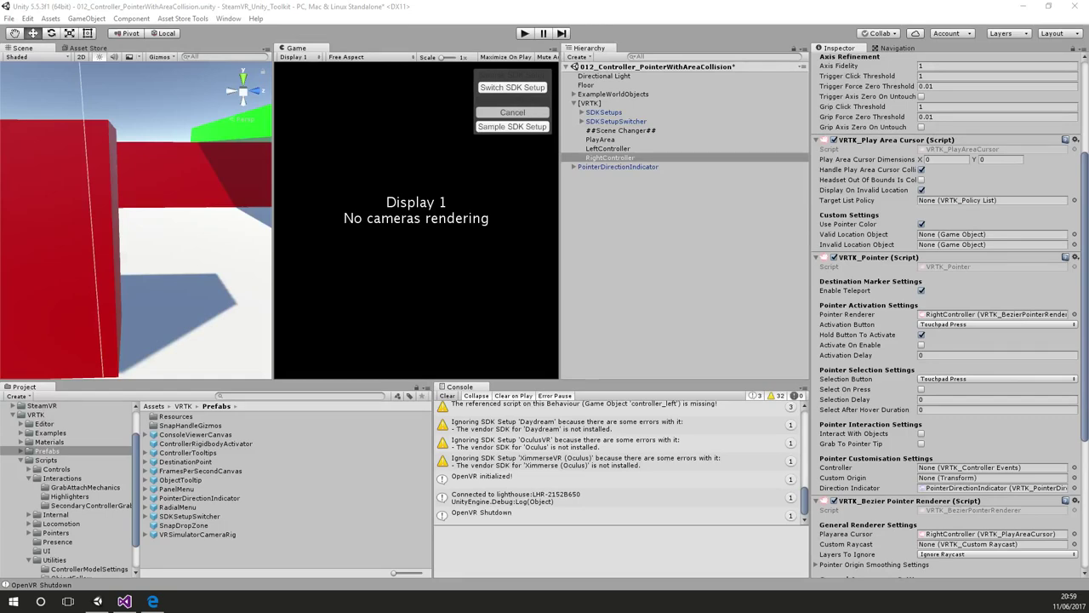
- Switch to the browser, go to the VRTK repository's GitHub issues and open "Using steam VR menu button drop grabbed object"
{"action": "left_click", "coordinate": [152, 599]}
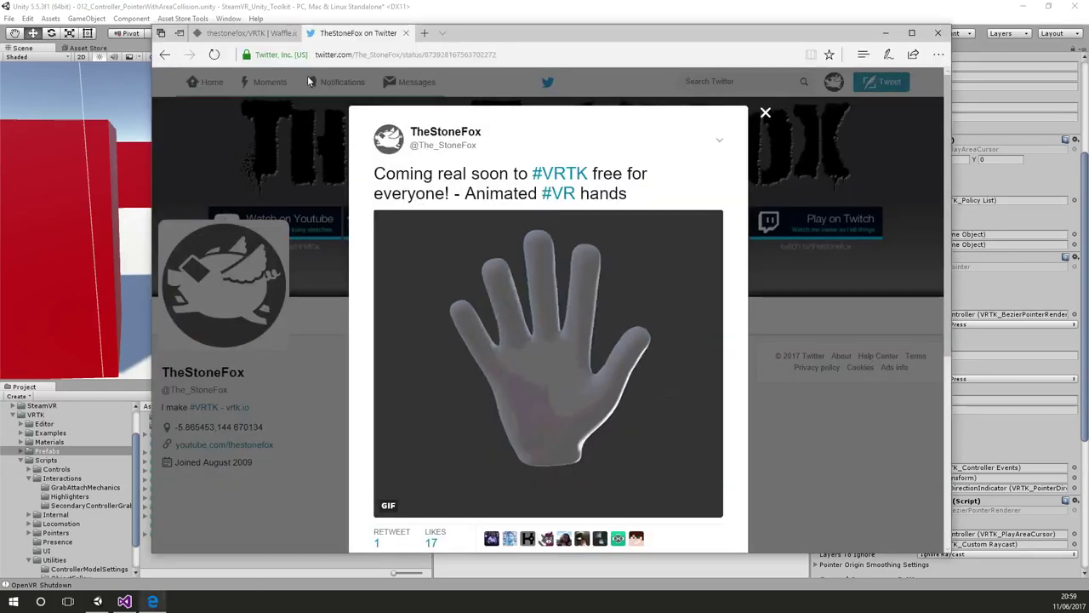
{"action": "left_click", "coordinate": [242, 33]}
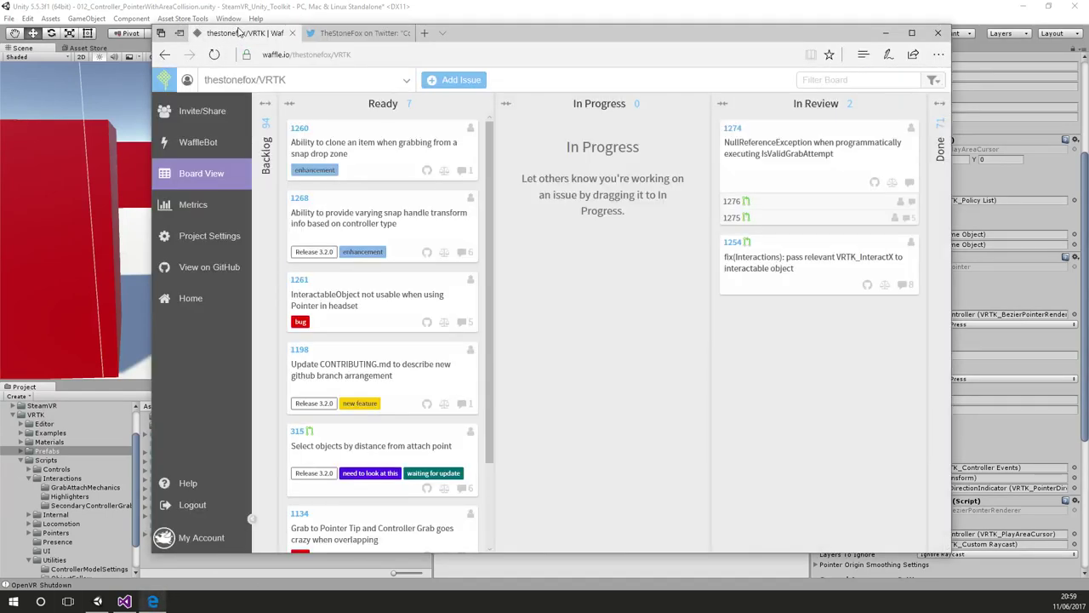
{"action": "left_click", "coordinate": [166, 55]}
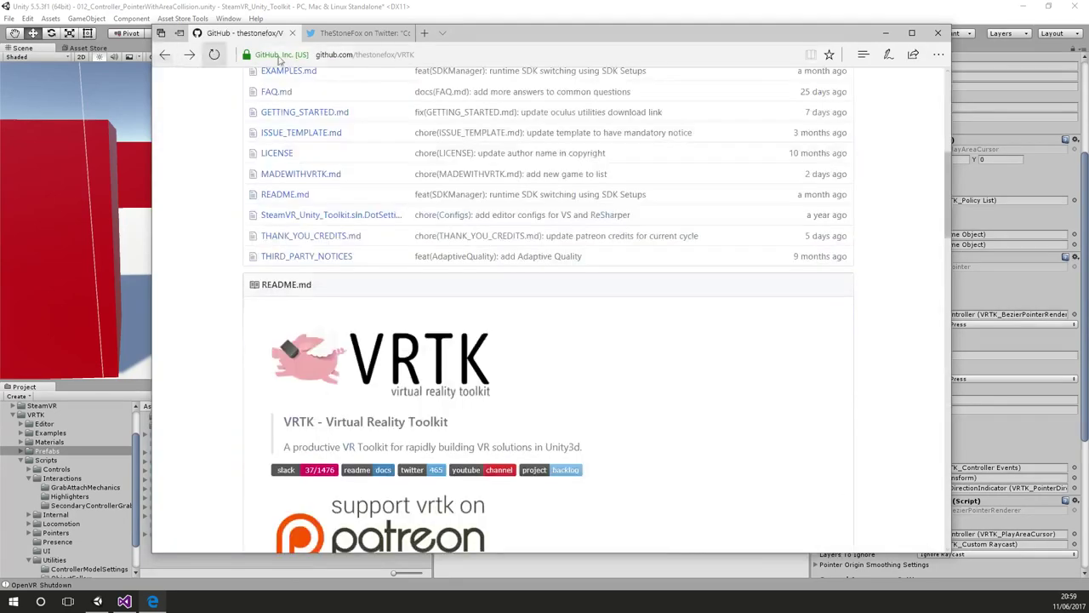
{"action": "scroll", "coordinate": [281, 163], "scroll_direction": "up", "scroll_amount": 8}
{"action": "left_click", "coordinate": [326, 163]}
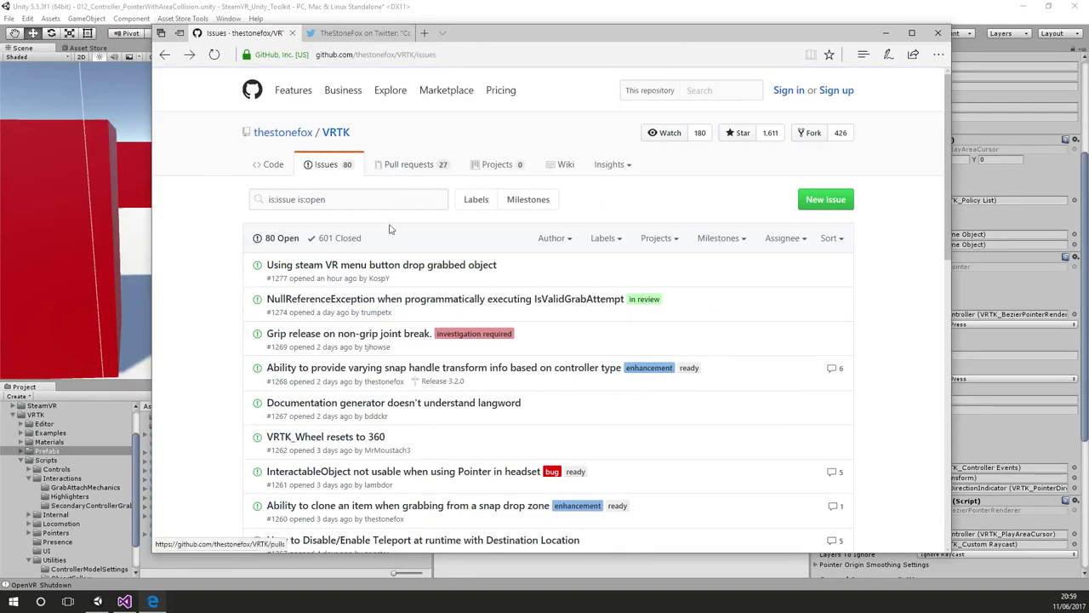
{"action": "left_click", "coordinate": [365, 265]}
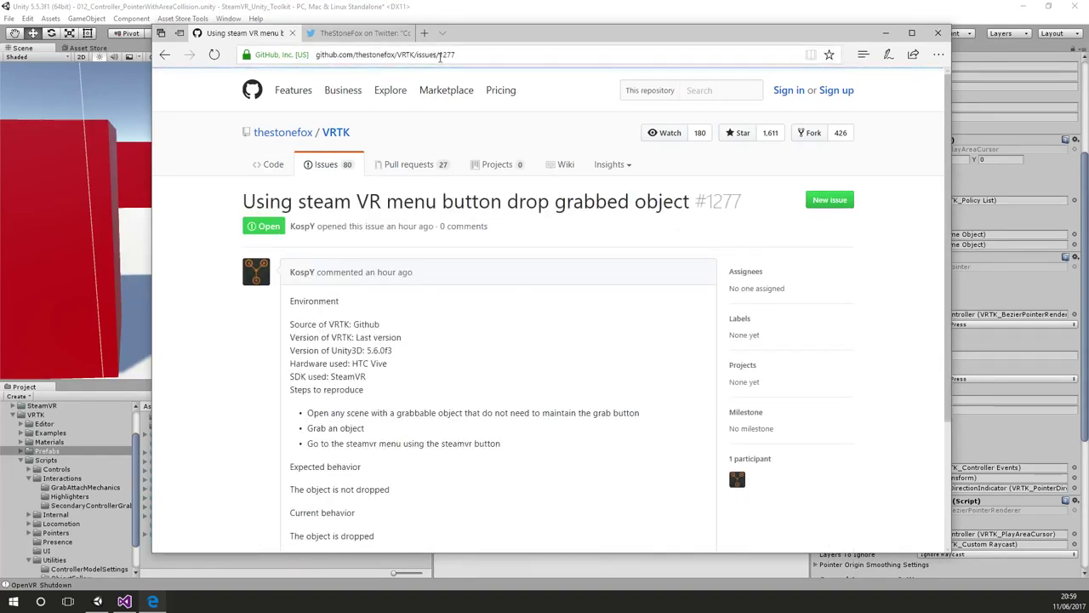
- Open issue 1138 of the VRTK repository through its web address and read its comments to the end
{"action": "left_click", "coordinate": [535, 54]}
{"action": "key", "text": "BackSpace"}
{"action": "key", "text": "BackSpace"}
{"action": "key", "text": "BackSpace"}
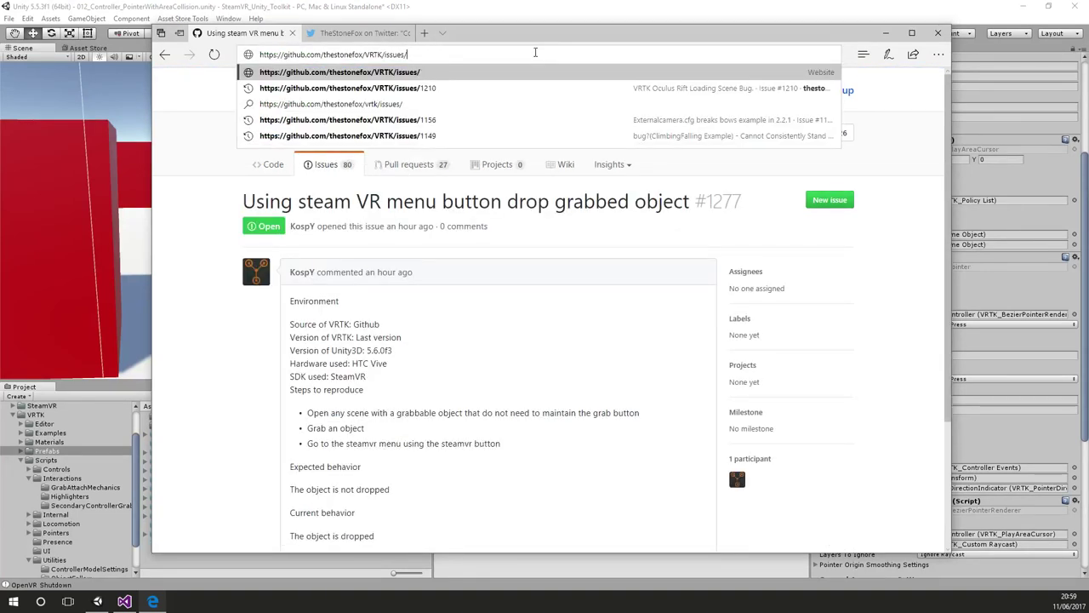
{"action": "type", "text": "138"}
{"action": "key", "text": "Return"}
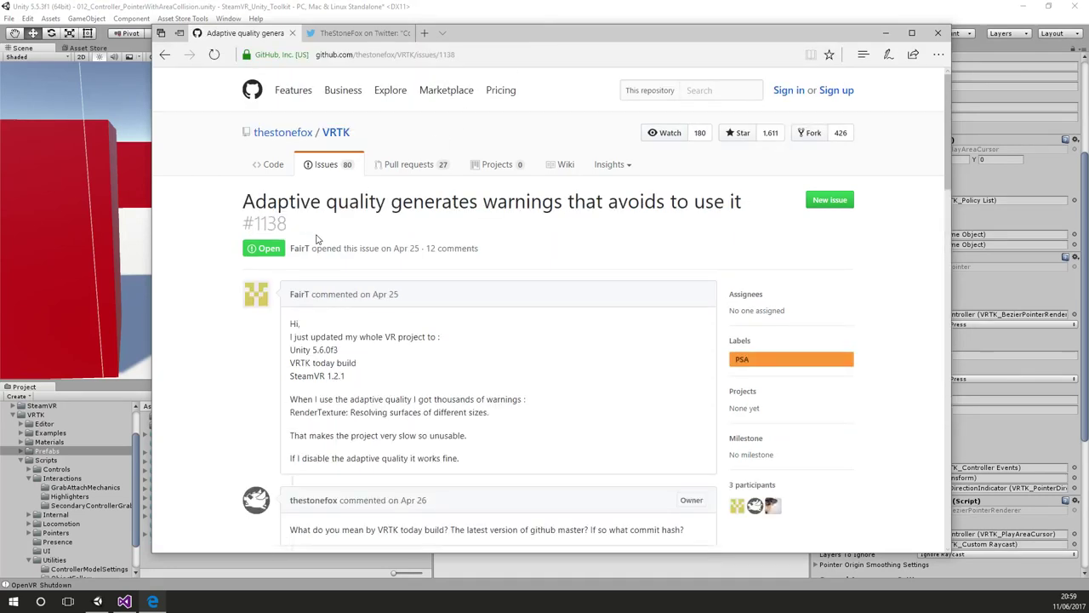
{"action": "scroll", "coordinate": [309, 309], "scroll_direction": "down", "scroll_amount": 5}
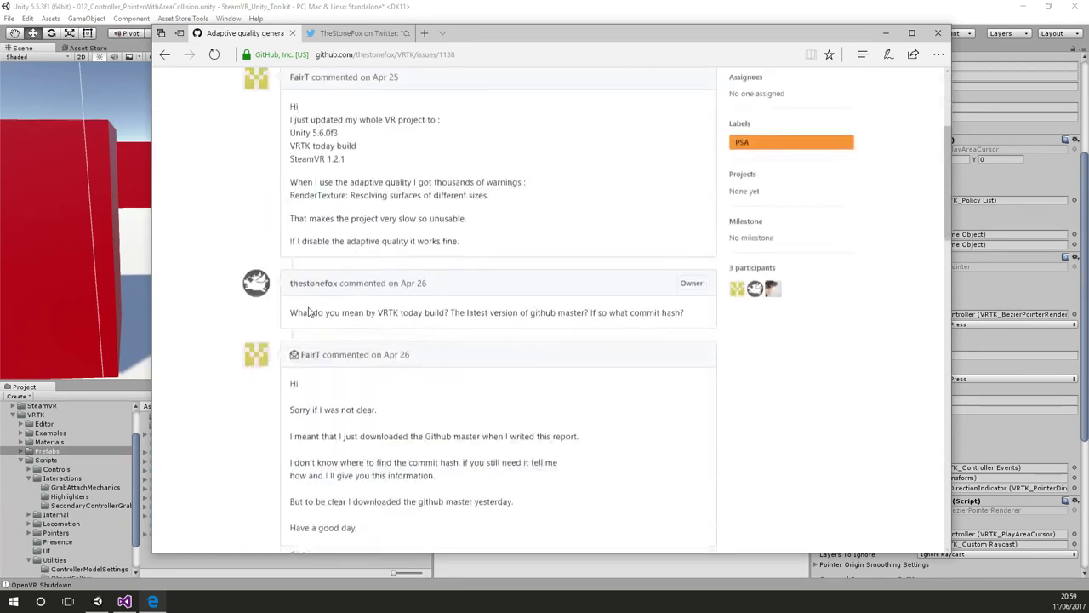
{"action": "scroll", "coordinate": [309, 309], "scroll_direction": "down", "scroll_amount": 15}
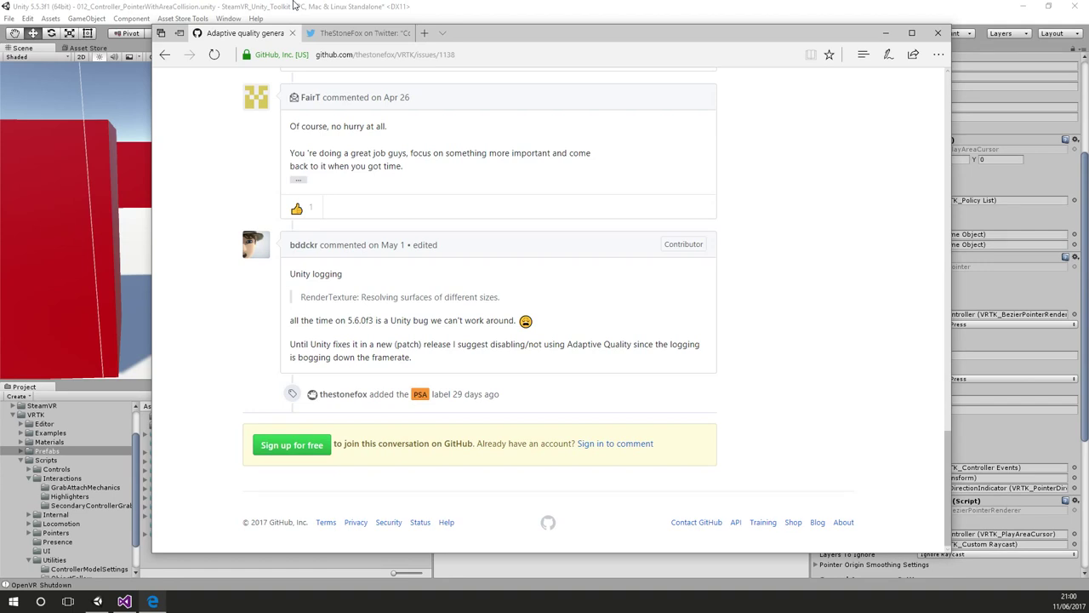
- Return to Unity and open the 042_CameraRig_MoveInPlace example scene, discarding the changes to the current scene
{"action": "left_click", "coordinate": [293, 6]}
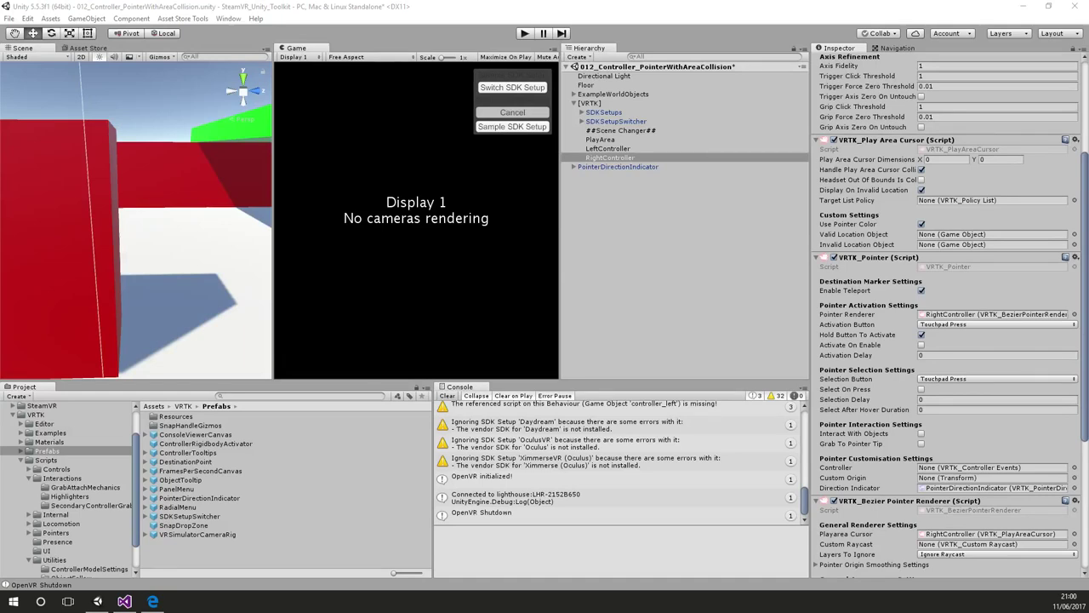
{"action": "left_click", "coordinate": [54, 433]}
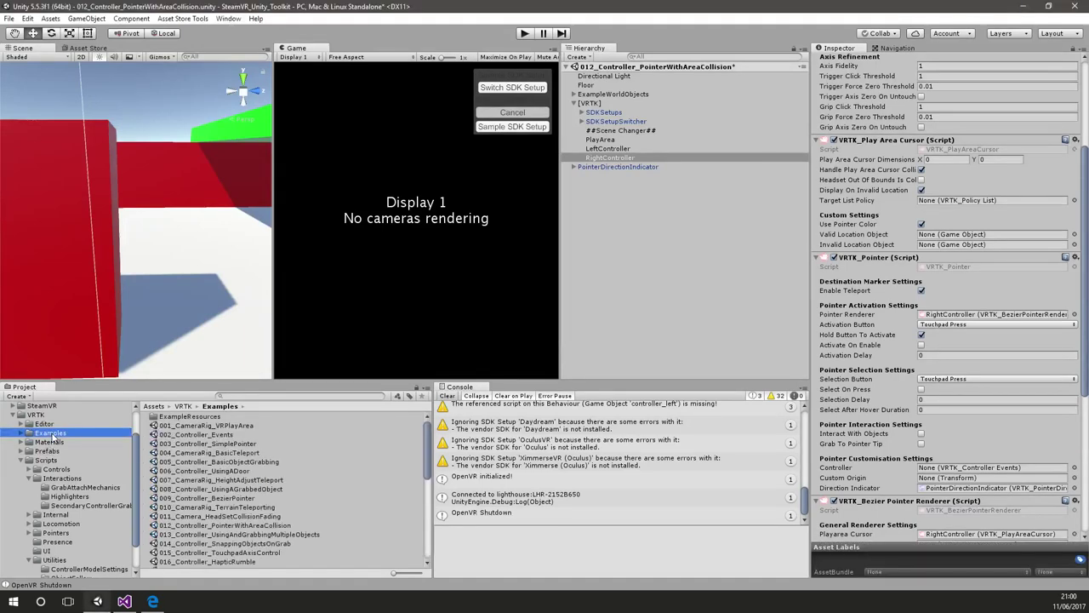
{"action": "scroll", "coordinate": [241, 527], "scroll_direction": "down", "scroll_amount": 8}
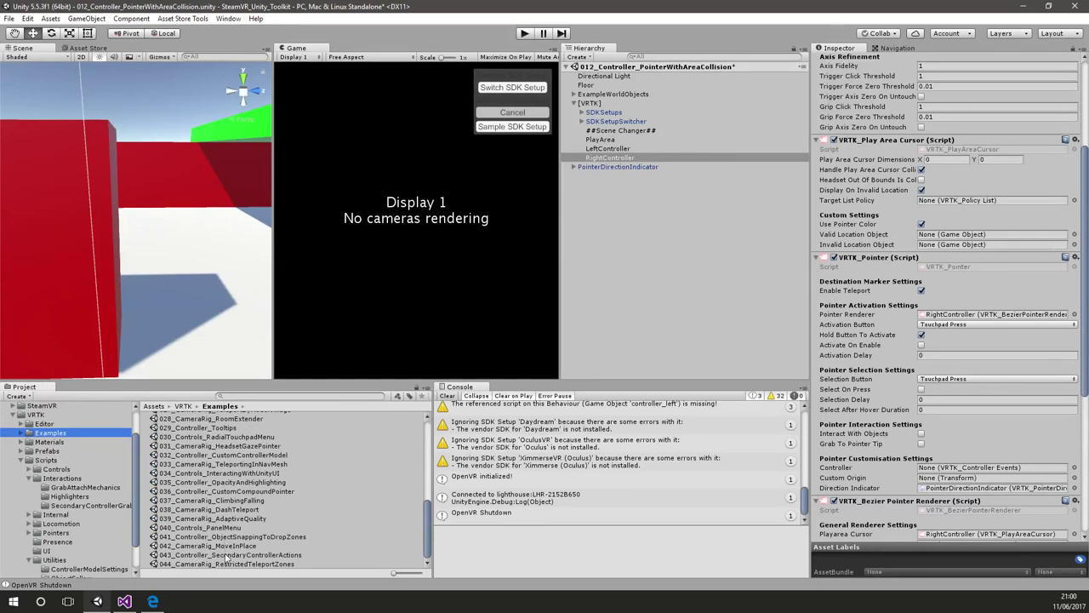
{"action": "double_click", "coordinate": [228, 547]}
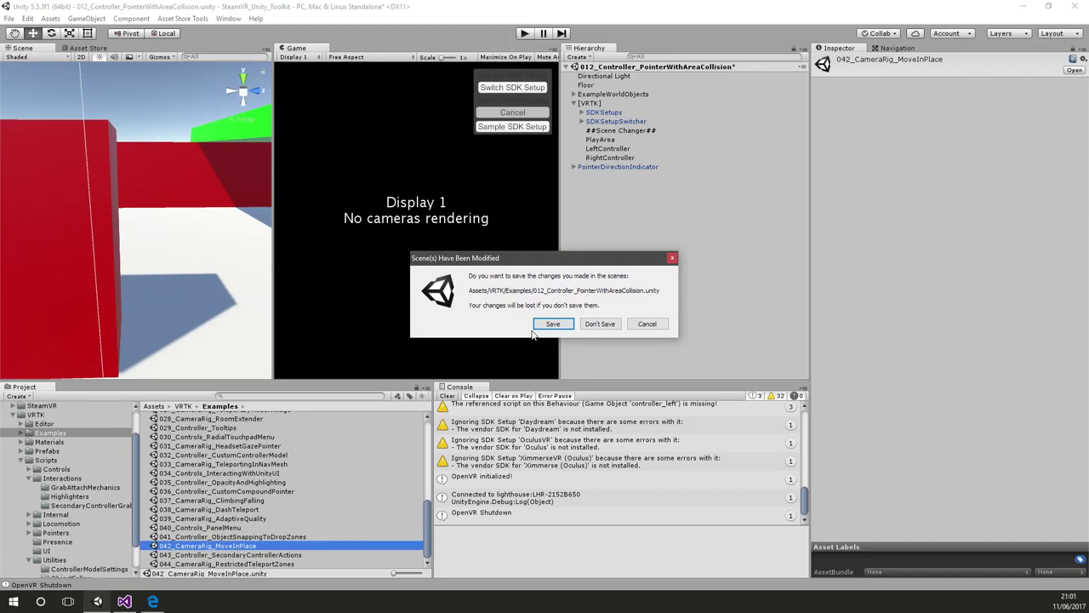
{"action": "left_click", "coordinate": [598, 323]}
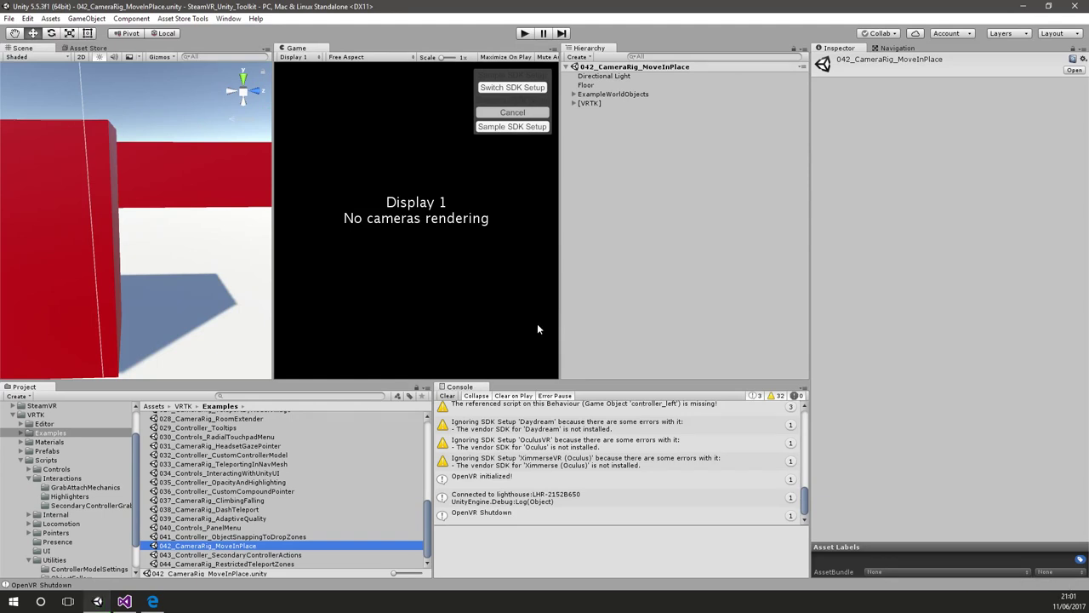
- Examine the components on RightController and PlayArea, including the Engage Button options of the VRTK_MoveInPlace script
{"action": "left_click", "coordinate": [574, 103]}
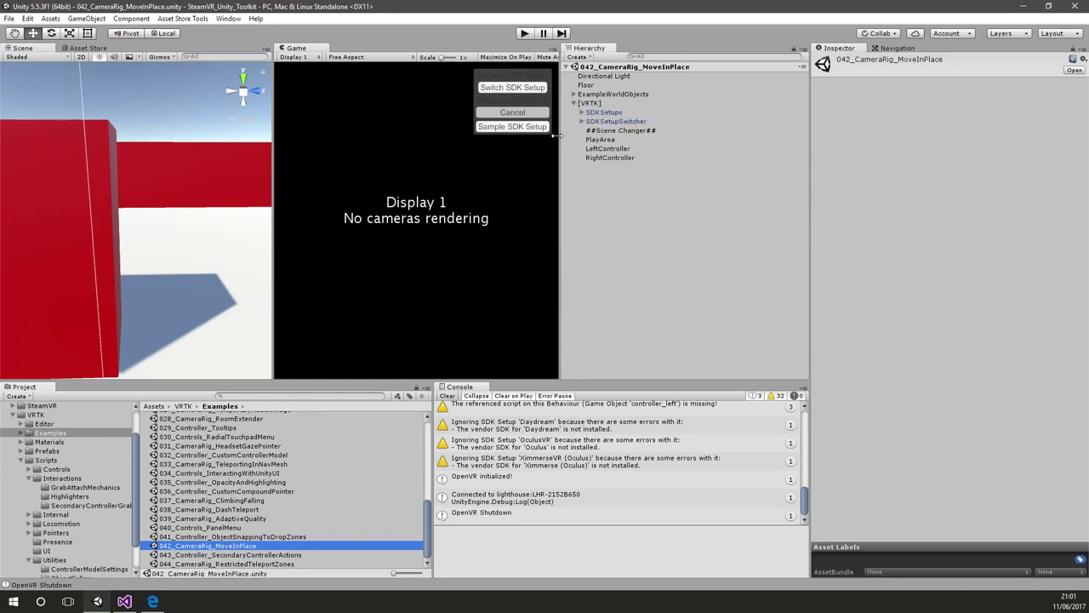
{"action": "left_click", "coordinate": [628, 158]}
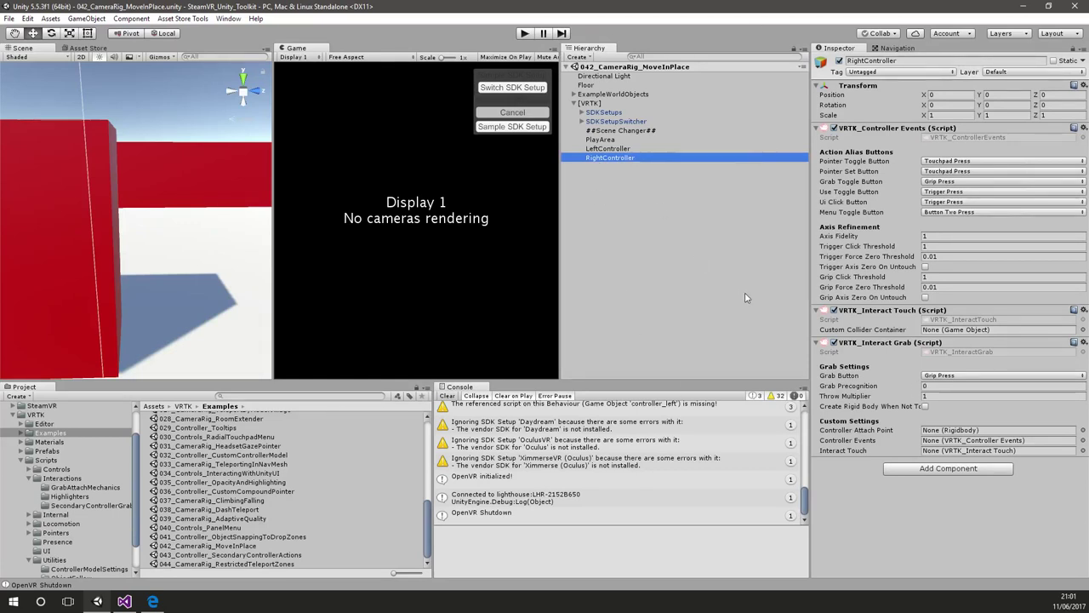
{"action": "left_click", "coordinate": [611, 141]}
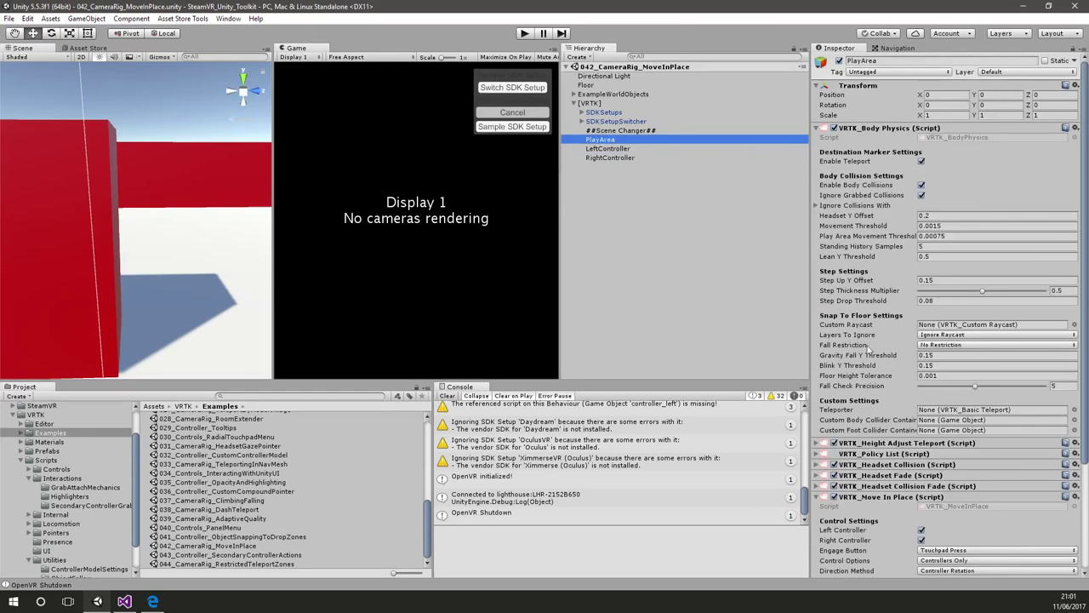
{"action": "scroll", "coordinate": [868, 350], "scroll_direction": "down", "scroll_amount": 4}
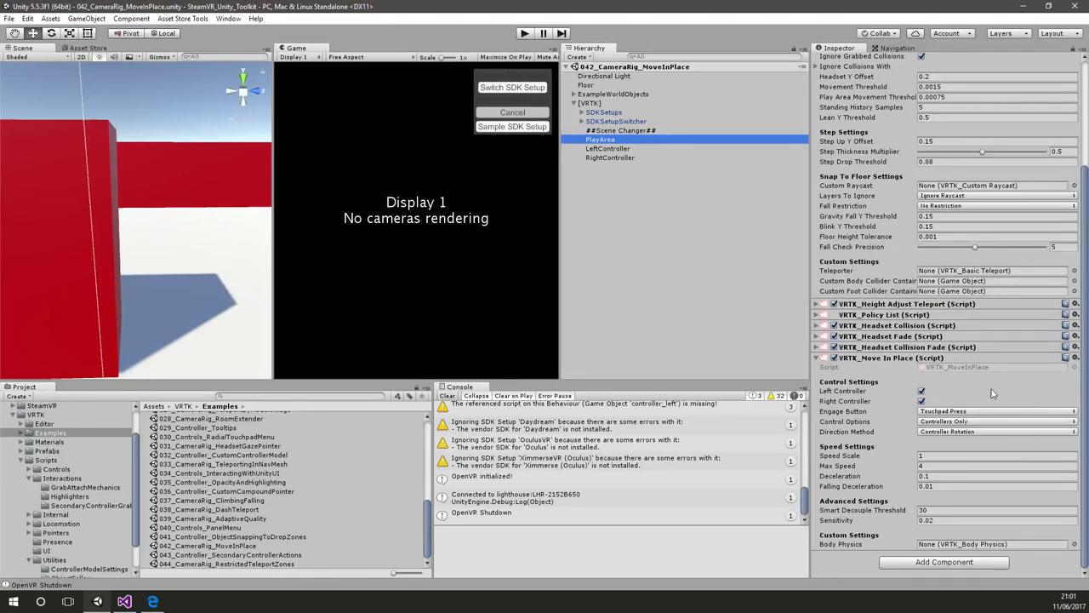
{"action": "left_click", "coordinate": [966, 412]}
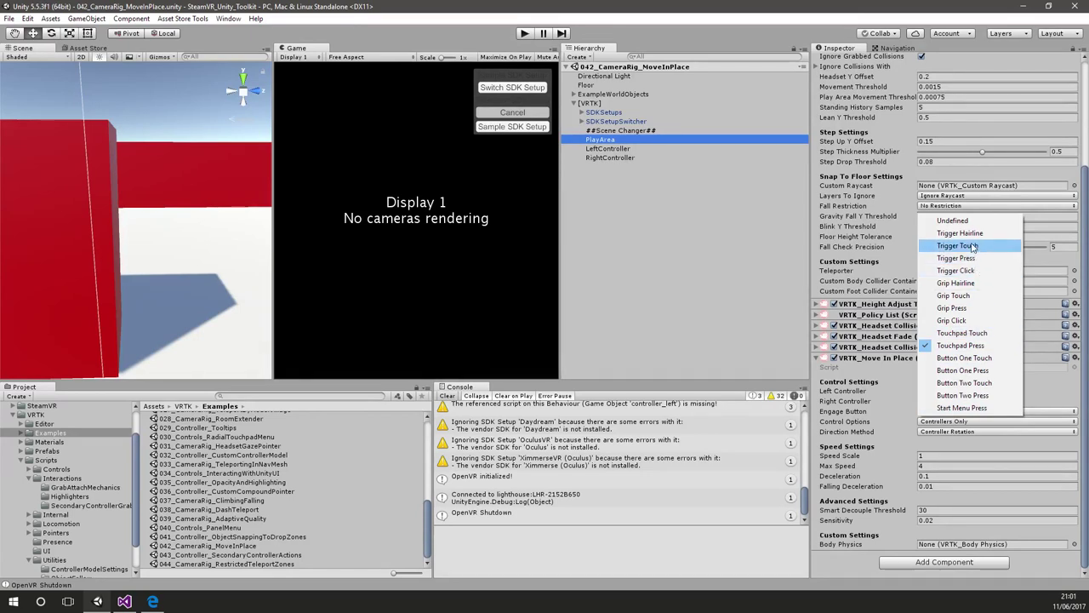
{"action": "left_click", "coordinate": [843, 405]}
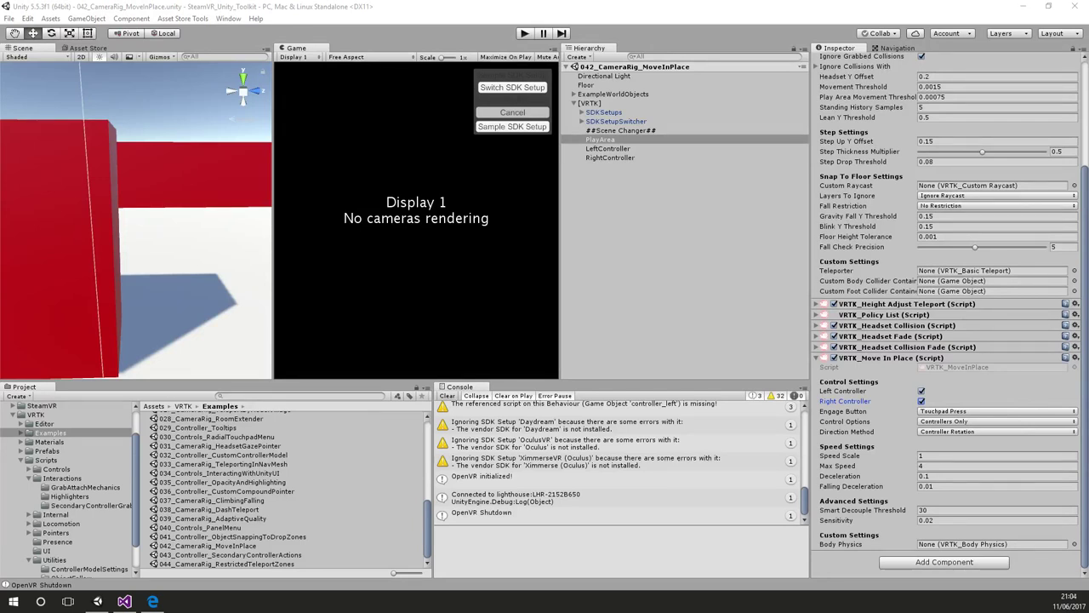
- Open the 002_Controller_Events example scene and select RightController under [VRTK] to show its components
{"action": "left_click_drag", "start_coordinate": [430, 519], "coordinate": [430, 440]}
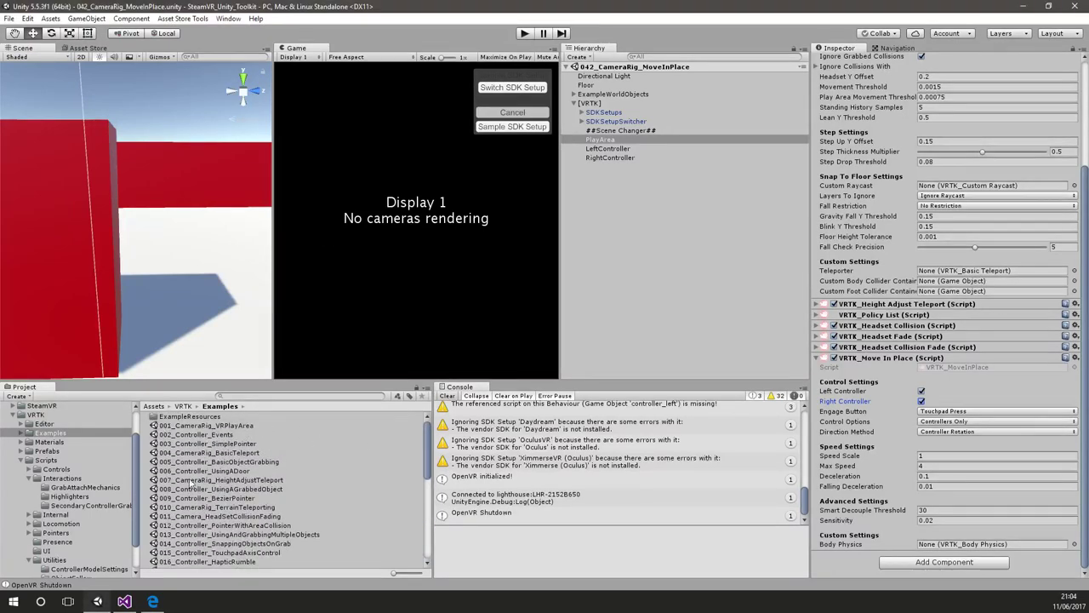
{"action": "double_click", "coordinate": [239, 434]}
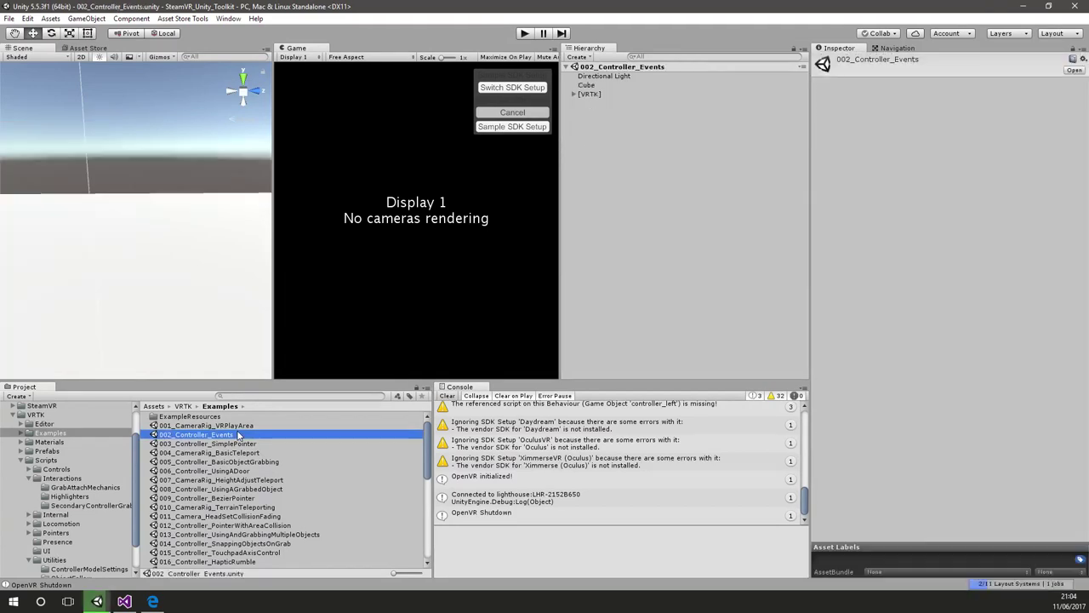
{"action": "left_click", "coordinate": [587, 94]}
{"action": "left_click", "coordinate": [574, 94]}
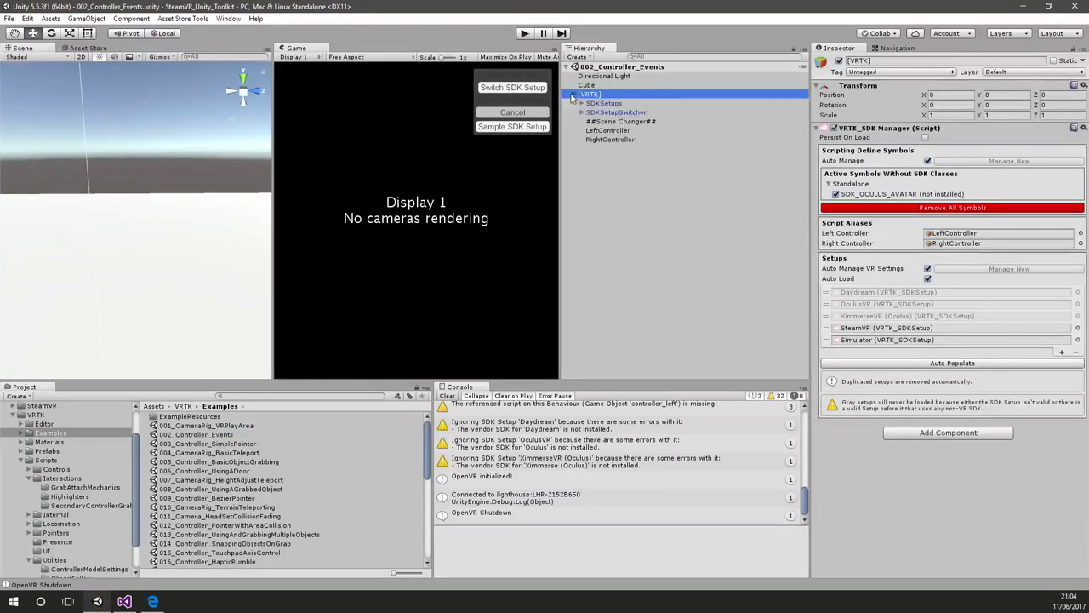
{"action": "left_click", "coordinate": [628, 139]}
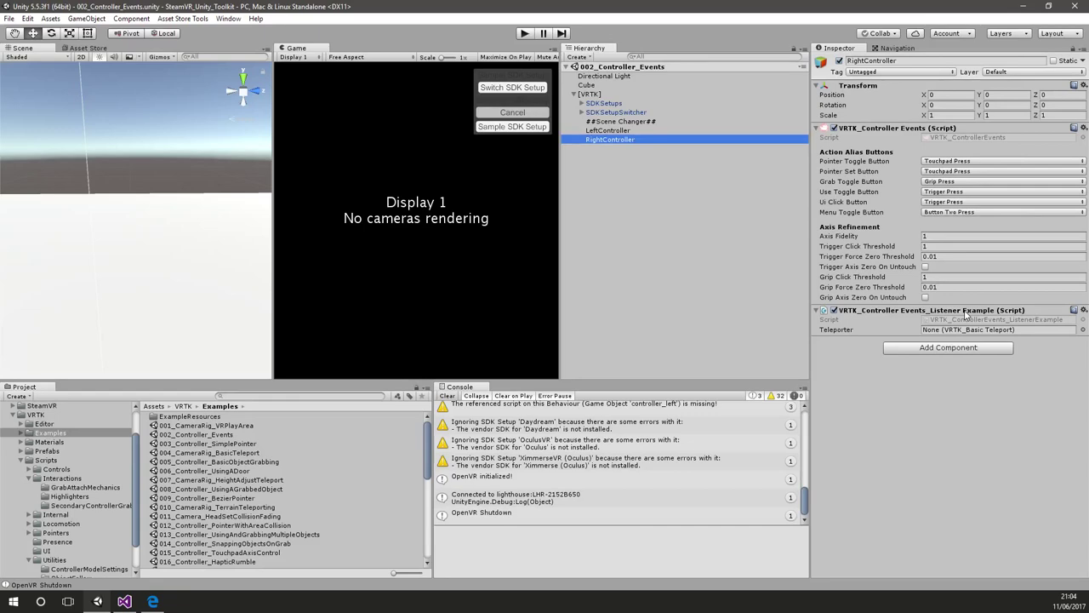
- Open the VRTK_ControllerEvents_ListenerExample script, read through its event registrations and trigger handlers, and return to Unity
{"action": "double_click", "coordinate": [967, 320]}
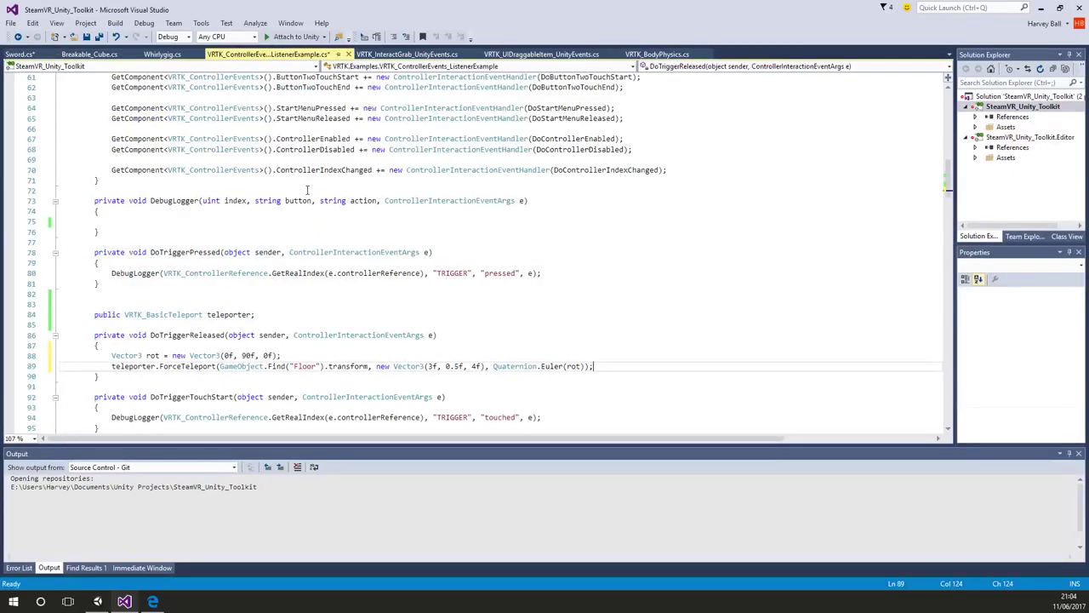
{"action": "scroll", "coordinate": [315, 250], "scroll_direction": "up", "scroll_amount": 15}
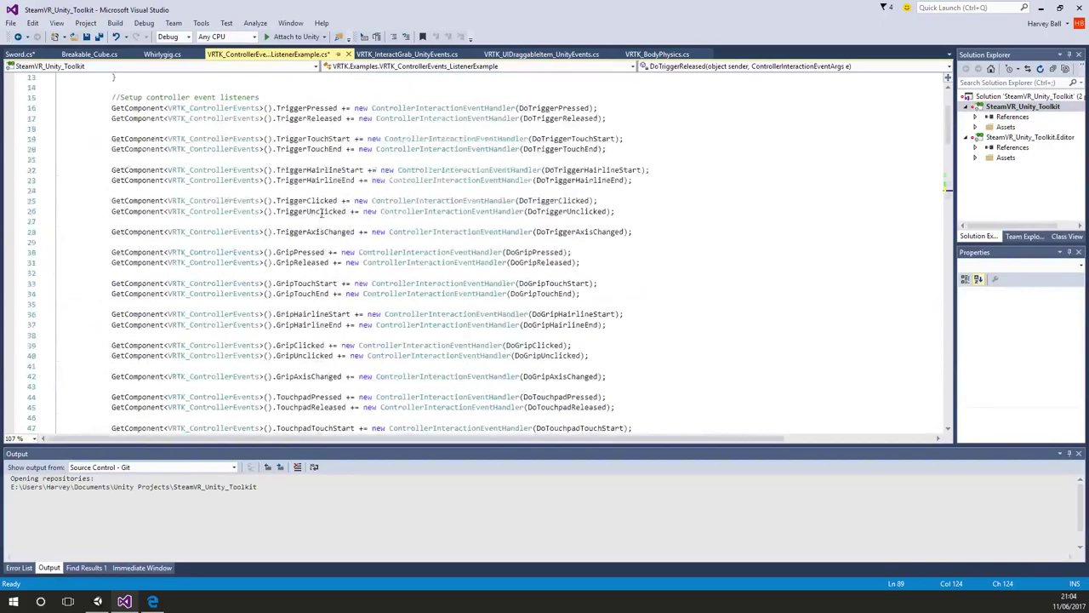
{"action": "scroll", "coordinate": [321, 211], "scroll_direction": "down", "scroll_amount": 18}
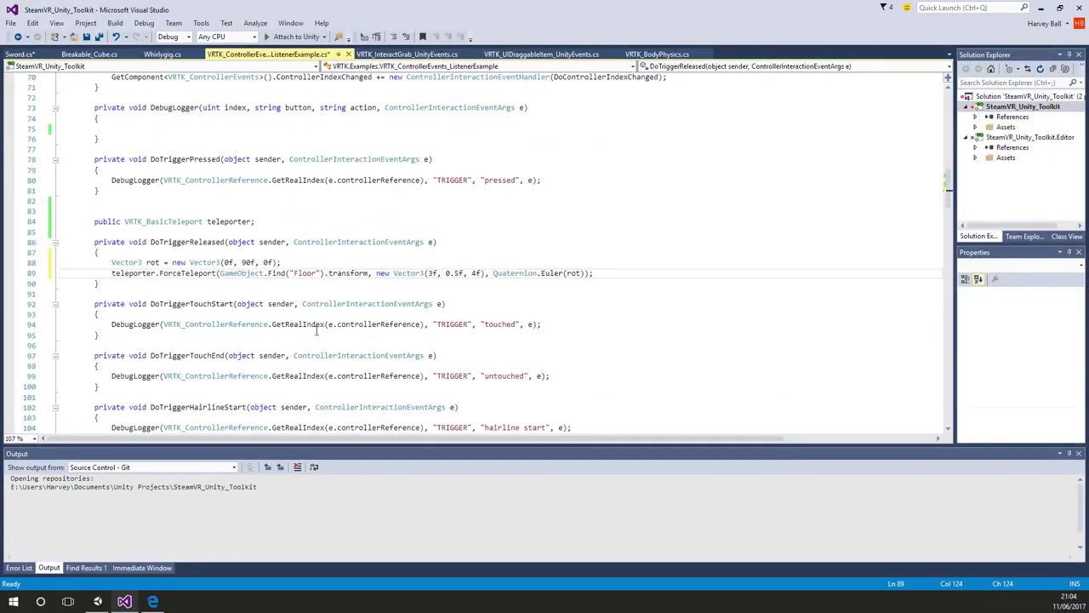
{"action": "scroll", "coordinate": [317, 330], "scroll_direction": "down", "scroll_amount": 4}
{"action": "scroll", "coordinate": [162, 293], "scroll_direction": "down", "scroll_amount": 3}
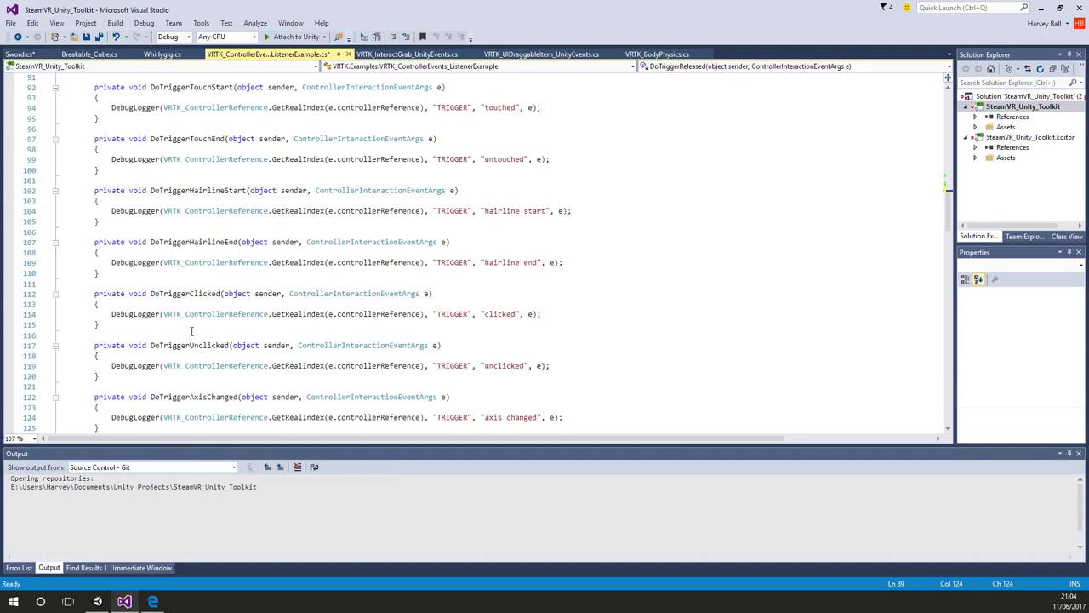
{"action": "left_click", "coordinate": [98, 602]}
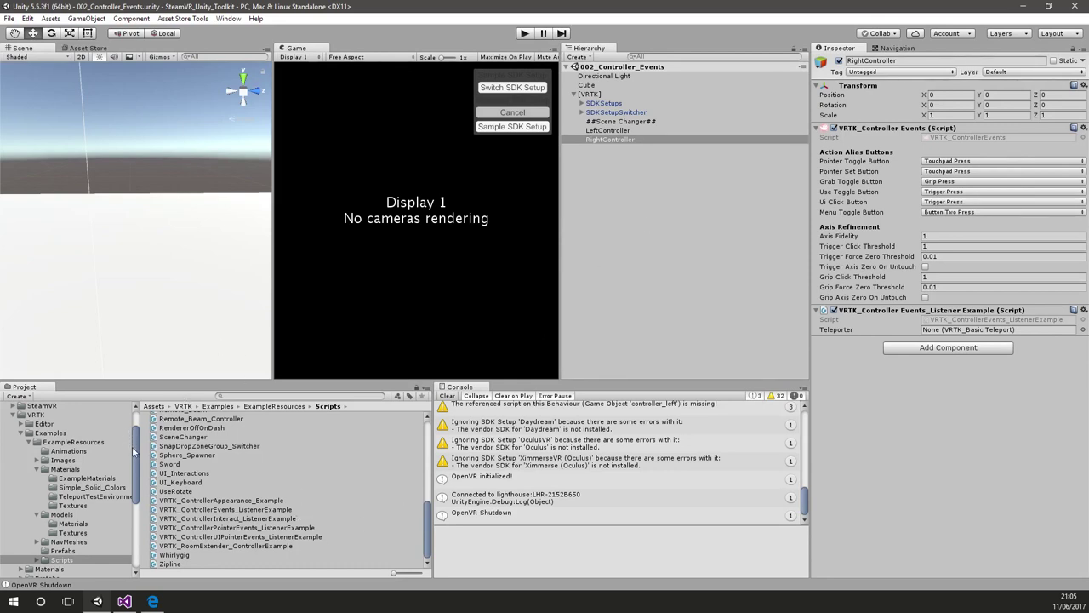
- Go back from the example scripts to the VRTK Examples folder in the project
{"action": "left_click_drag", "start_coordinate": [135, 449], "coordinate": [136, 466]}
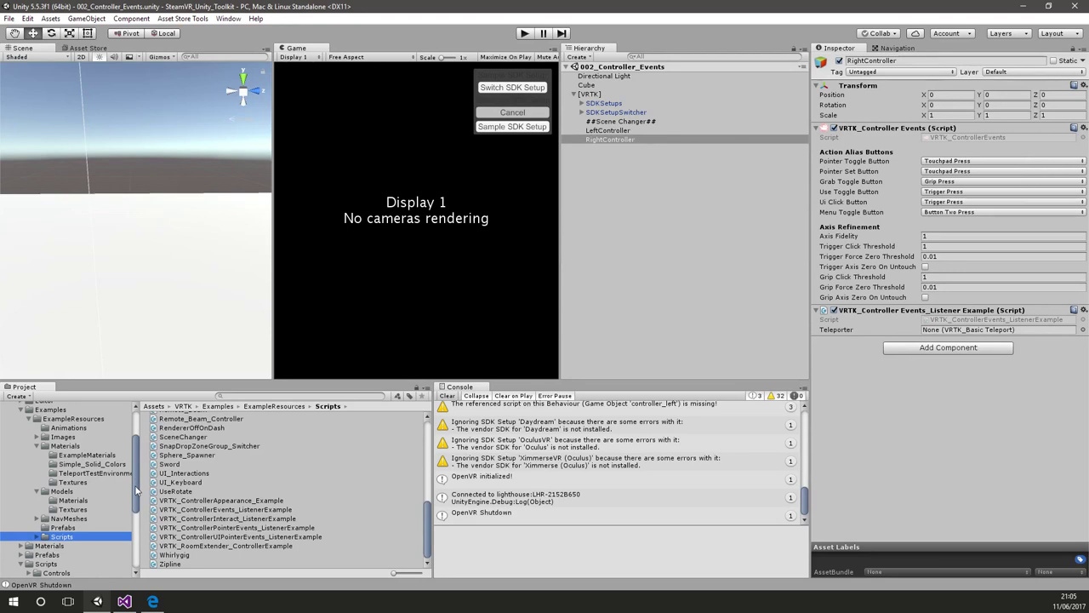
{"action": "scroll", "coordinate": [135, 477], "scroll_direction": "up", "scroll_amount": 3}
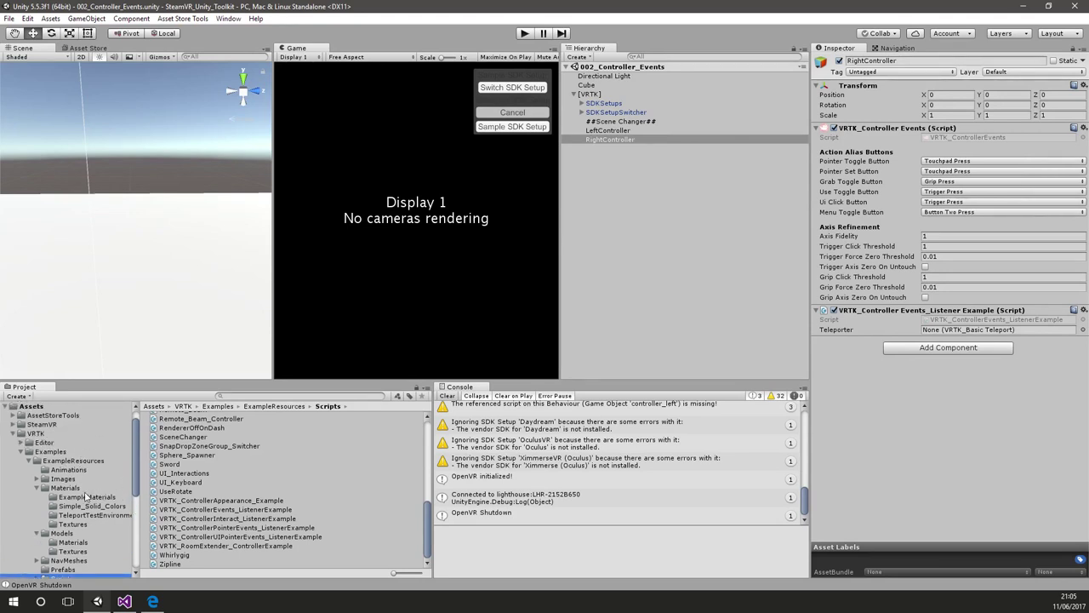
{"action": "scroll", "coordinate": [84, 491], "scroll_direction": "down", "scroll_amount": 3}
{"action": "scroll", "coordinate": [84, 491], "scroll_direction": "up", "scroll_amount": 3}
{"action": "left_click", "coordinate": [75, 452]}
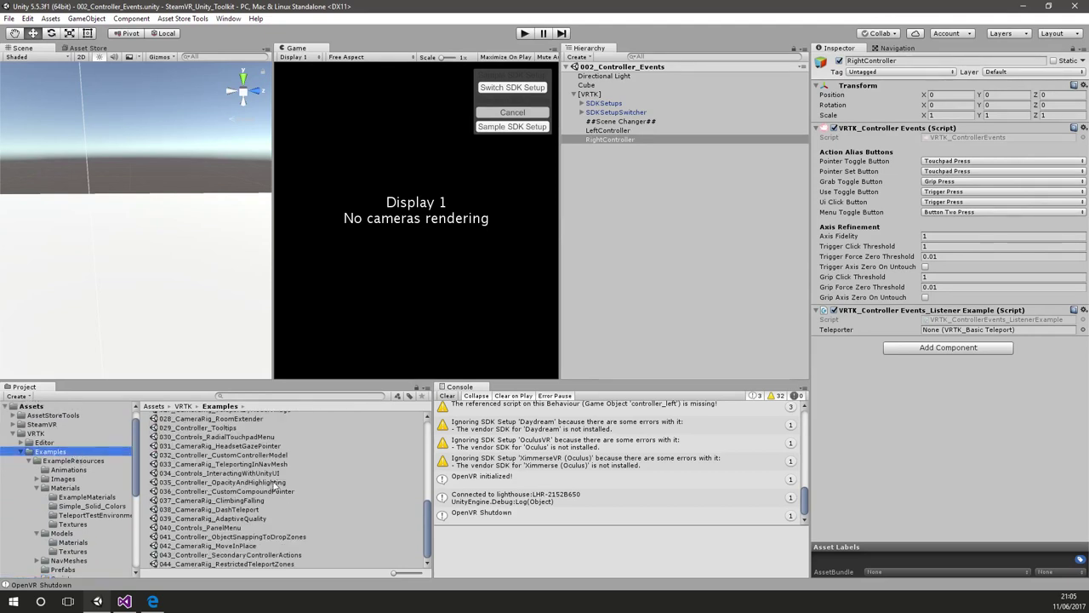
- Find and open the 032_Controller_CustomControllerModel example scene, look at the objects on the blue table and run the scene in play mode
{"action": "scroll", "coordinate": [274, 487], "scroll_direction": "up", "scroll_amount": 3}
{"action": "scroll", "coordinate": [274, 508], "scroll_direction": "up", "scroll_amount": 3}
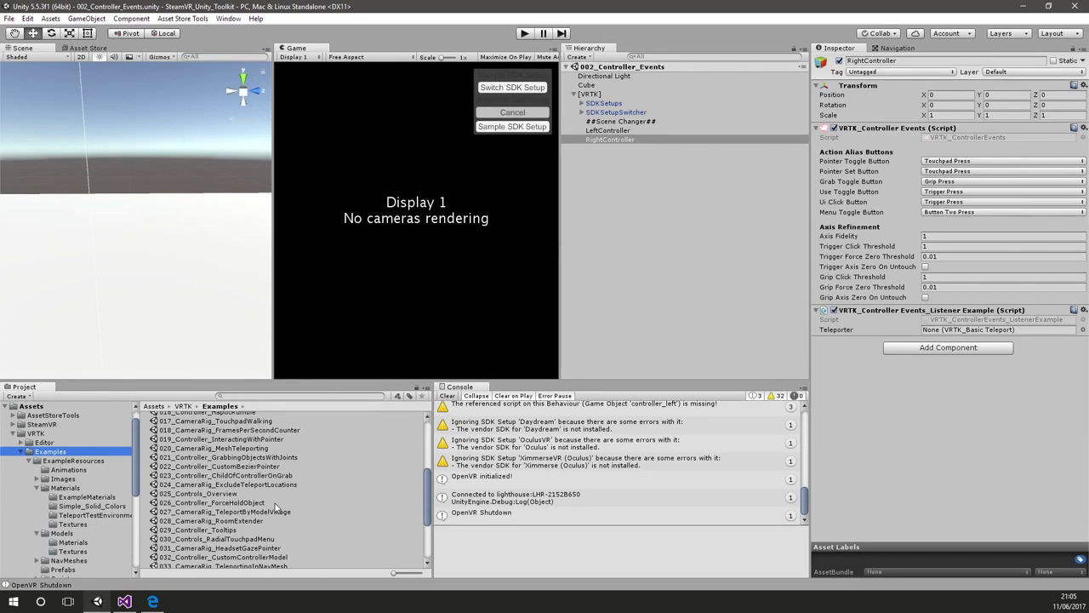
{"action": "left_click", "coordinate": [428, 503]}
{"action": "left_click_drag", "start_coordinate": [428, 503], "coordinate": [428, 449]}
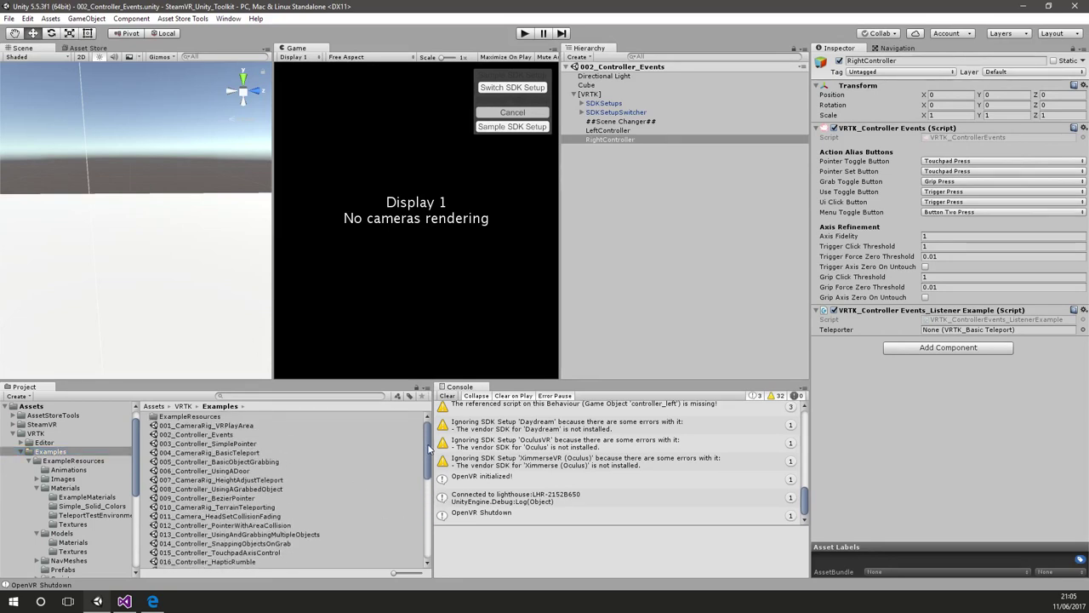
{"action": "left_click_drag", "start_coordinate": [429, 448], "coordinate": [428, 475]}
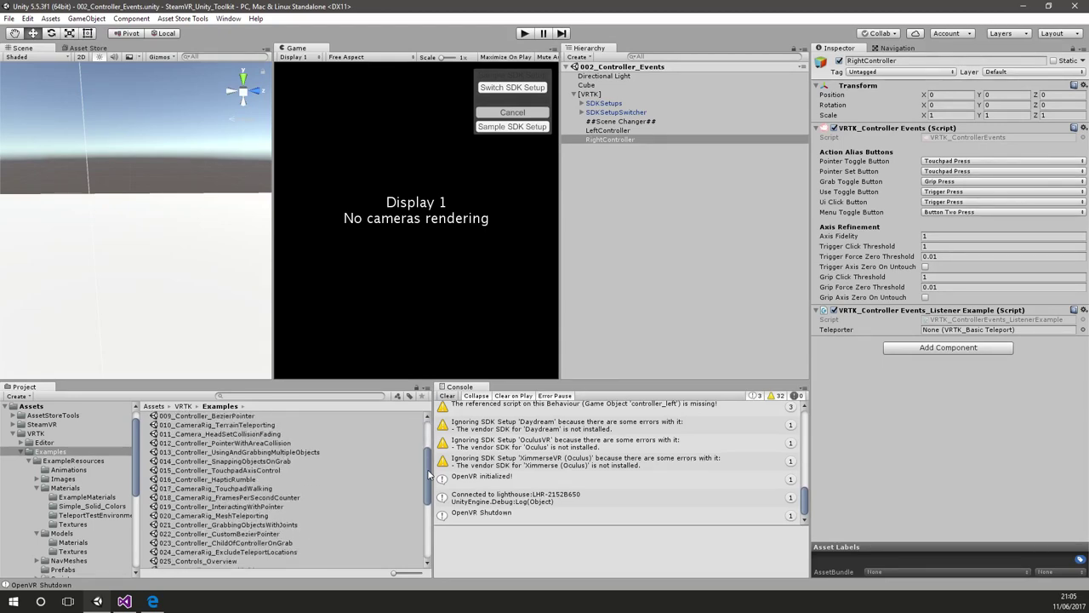
{"action": "left_click_drag", "start_coordinate": [428, 475], "coordinate": [433, 529]}
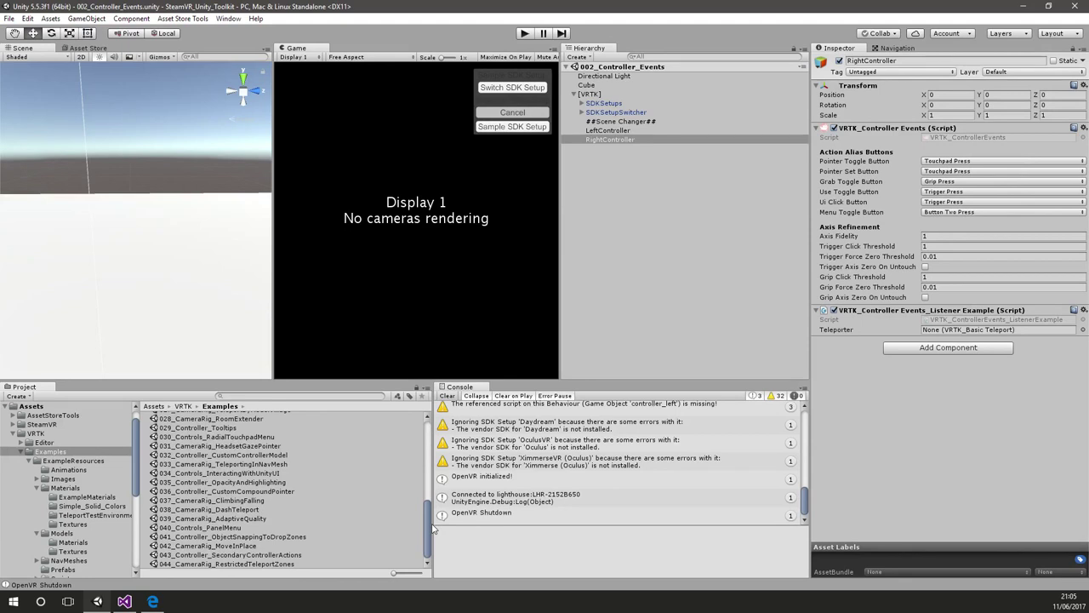
{"action": "scroll", "coordinate": [312, 513], "scroll_direction": "up", "scroll_amount": 2}
{"action": "double_click", "coordinate": [223, 489]}
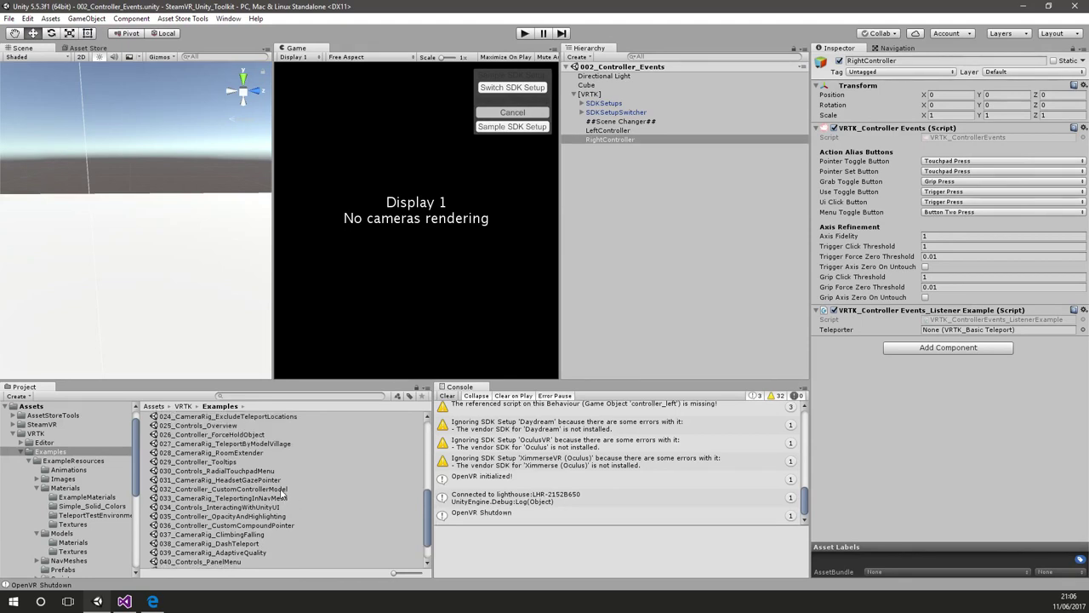
{"action": "right_click_drag", "start_coordinate": [213, 273], "coordinate": [199, 306]}
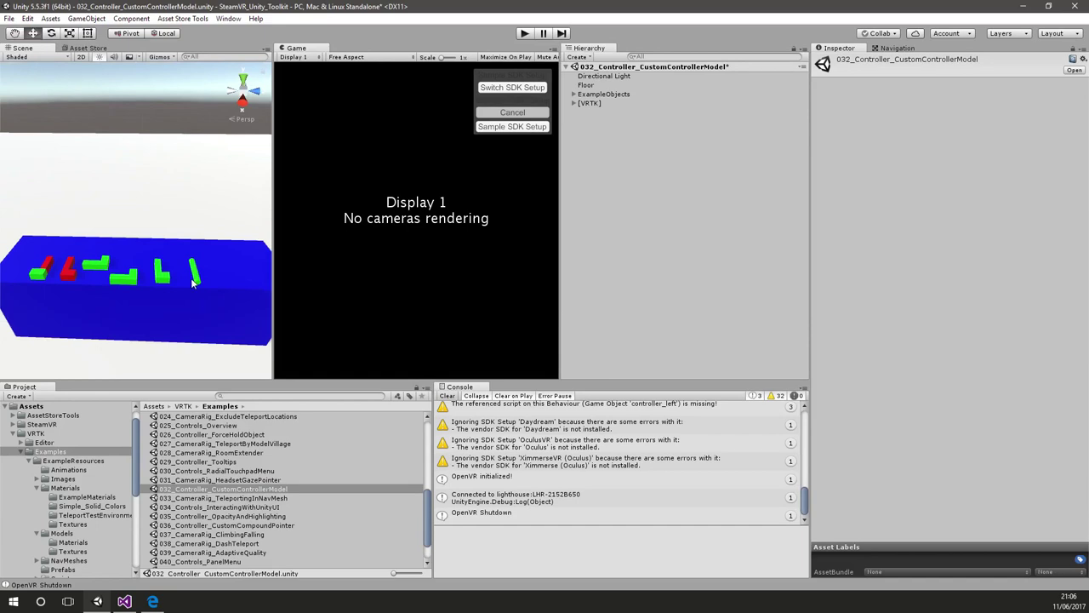
{"action": "left_click", "coordinate": [525, 34]}
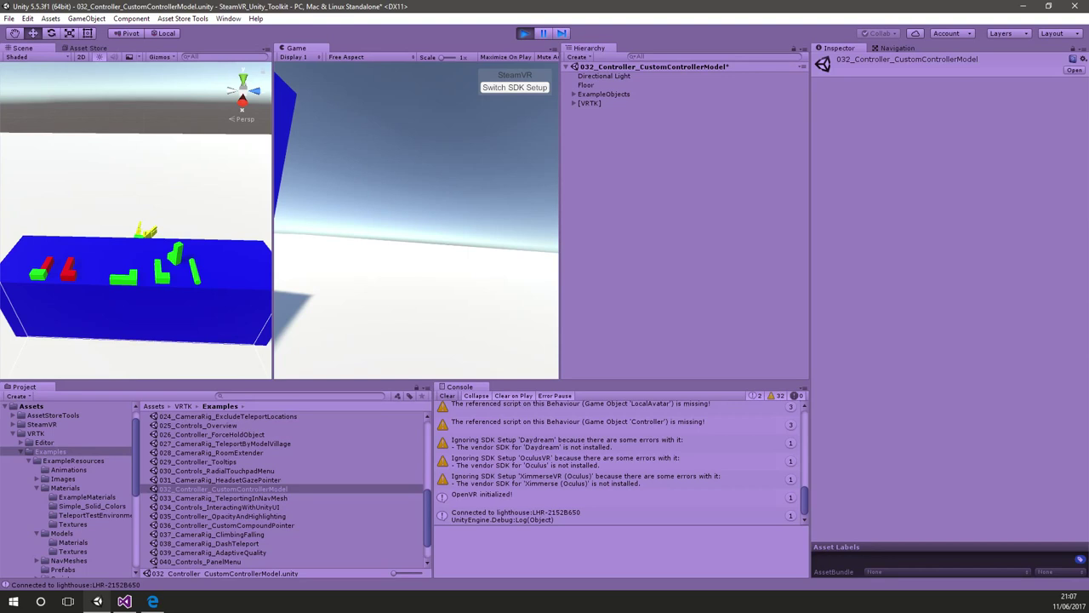
- Leave play mode and reopen the 042_CameraRig_MoveInPlace scene without saving the changes to the current scene
{"action": "scroll", "coordinate": [263, 535], "scroll_direction": "down", "scroll_amount": 2}
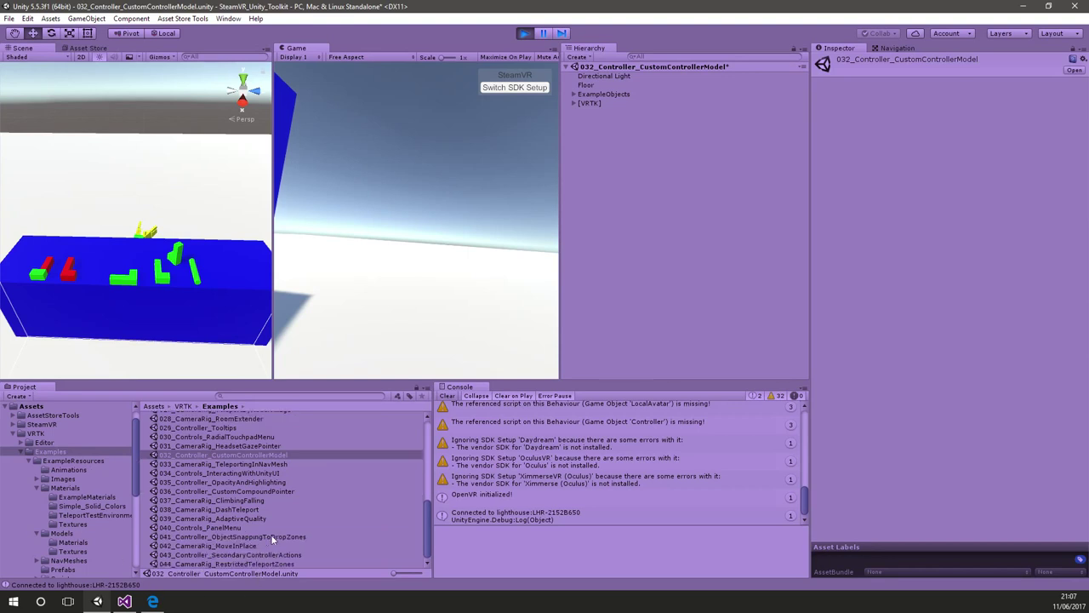
{"action": "double_click", "coordinate": [263, 544]}
{"action": "left_click", "coordinate": [598, 323]}
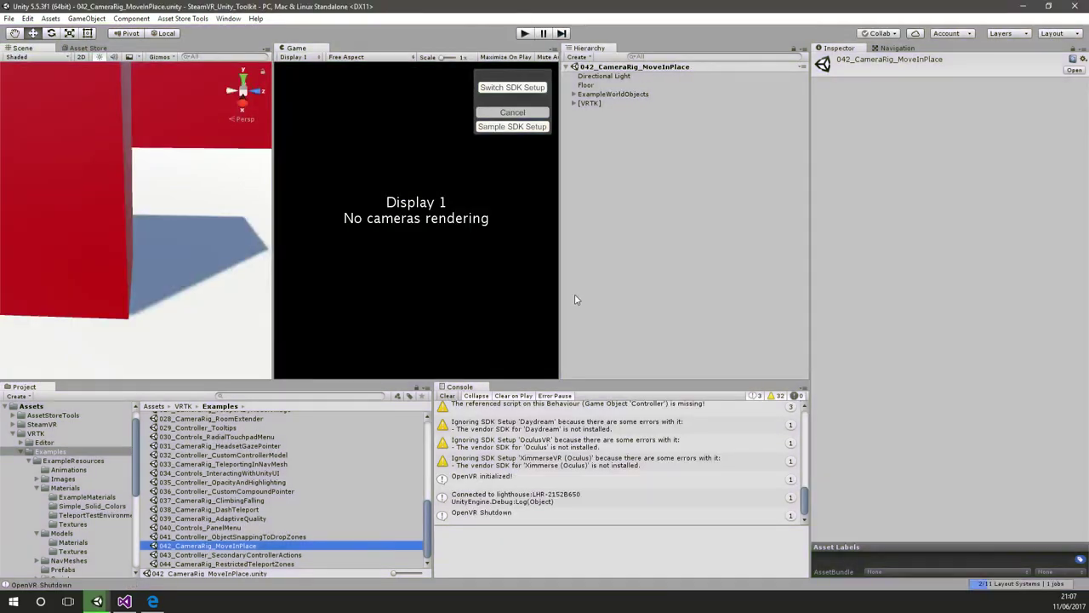
- Select PlayArea under [VRTK] and review the Move In Place component's settings, including the available Control Options
{"action": "left_click", "coordinate": [574, 103]}
{"action": "left_click", "coordinate": [600, 139]}
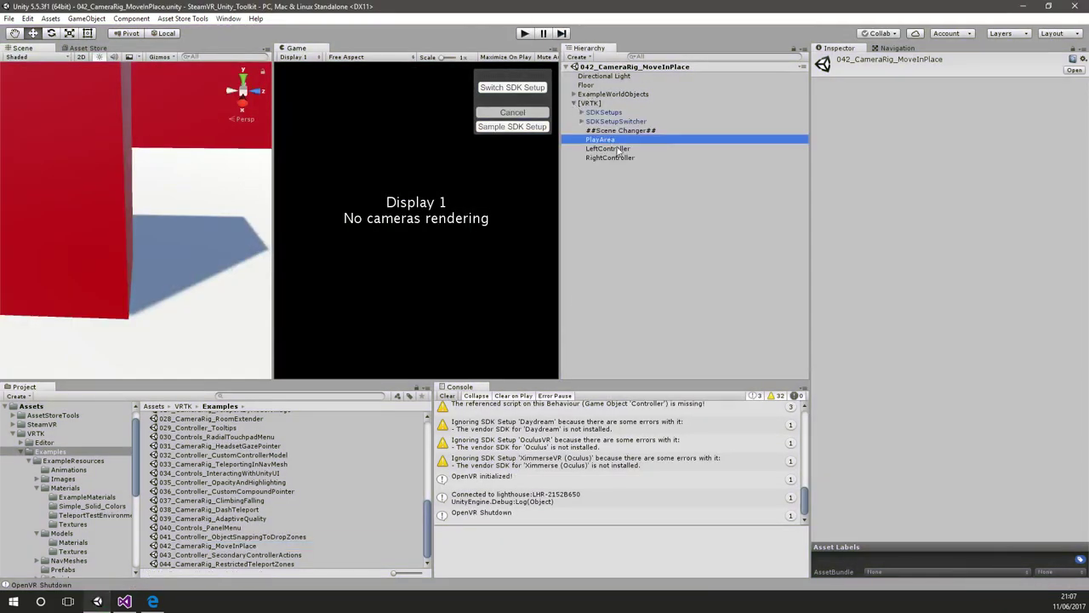
{"action": "scroll", "coordinate": [902, 365], "scroll_direction": "down", "scroll_amount": 4}
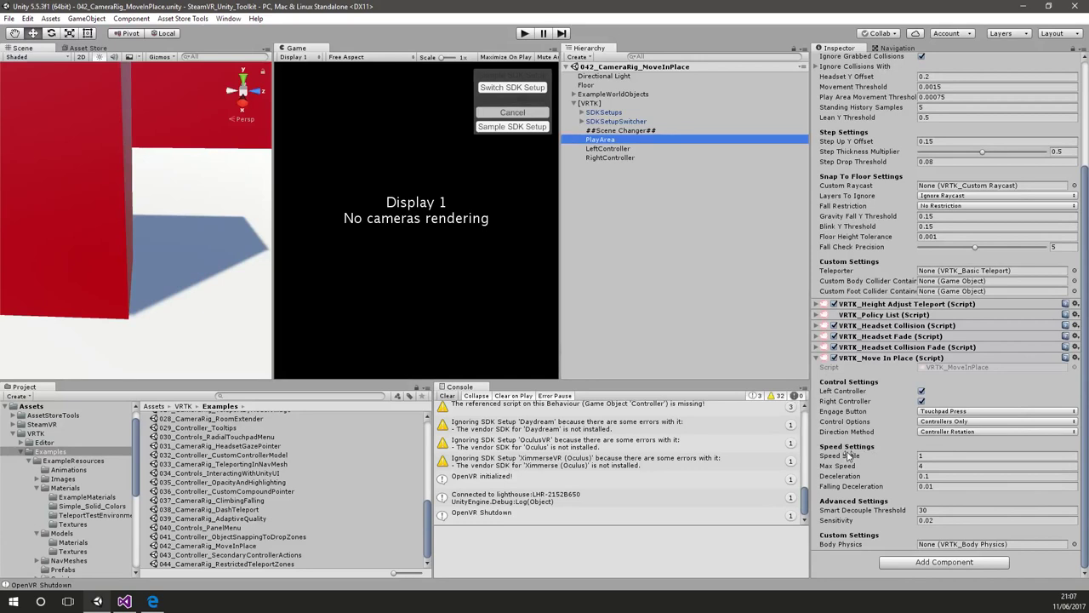
{"action": "left_click", "coordinate": [944, 423]}
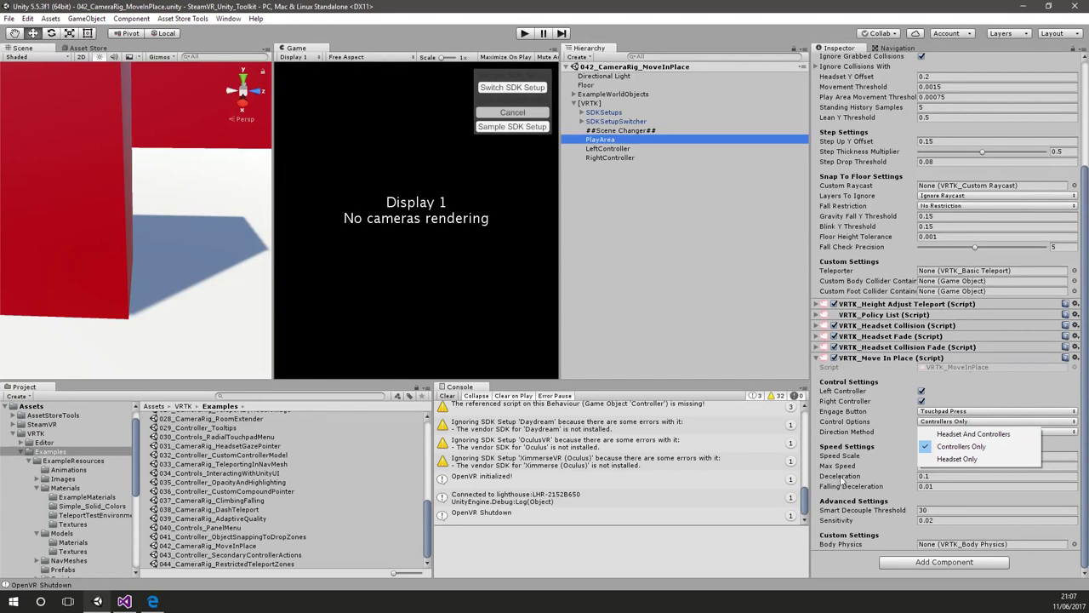
{"action": "left_click", "coordinate": [859, 561]}
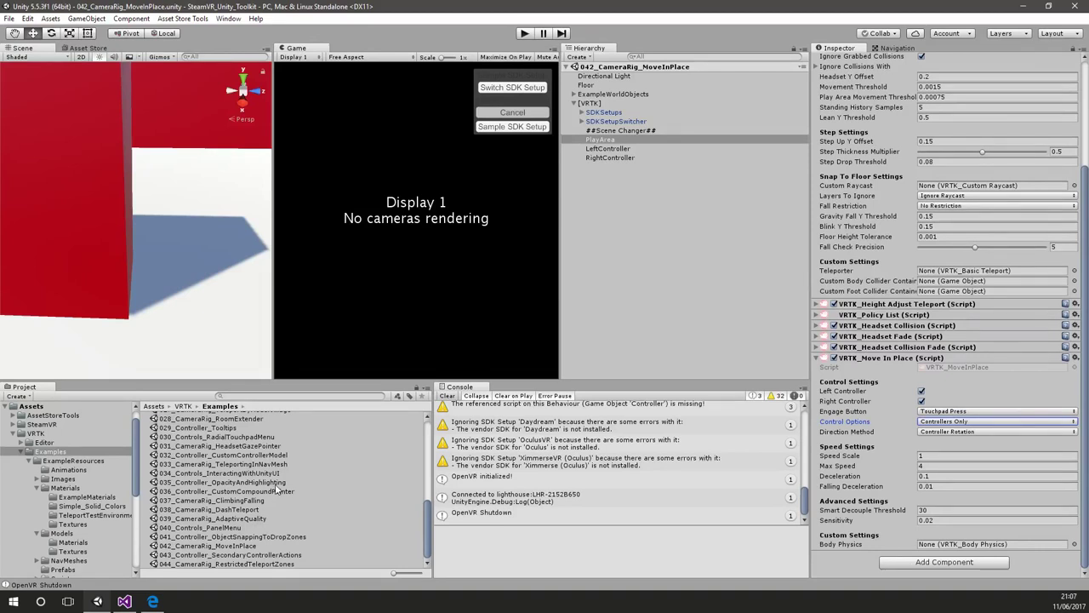
- Open the 032_Controller_CustomControllerModel scene and inspect the RightController's components and its Hand child object
{"action": "double_click", "coordinate": [281, 456]}
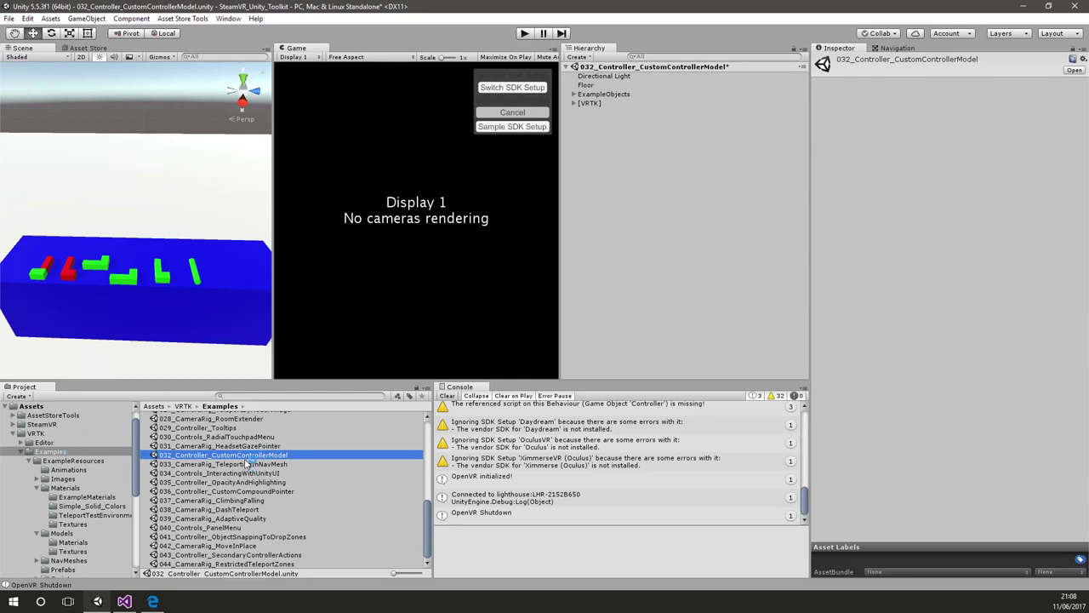
{"action": "left_click", "coordinate": [574, 103]}
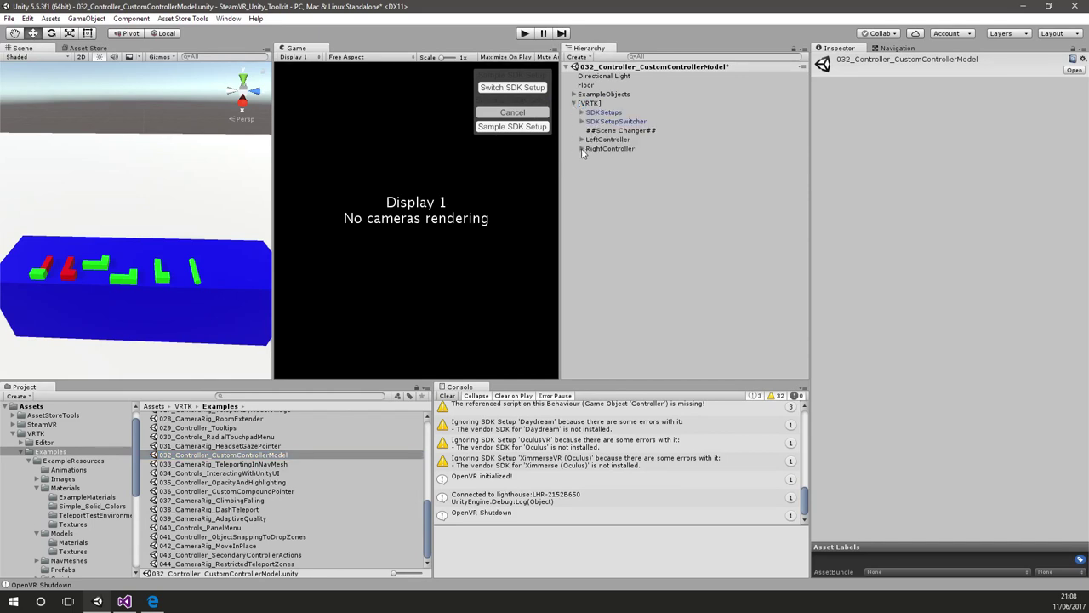
{"action": "left_click", "coordinate": [610, 149]}
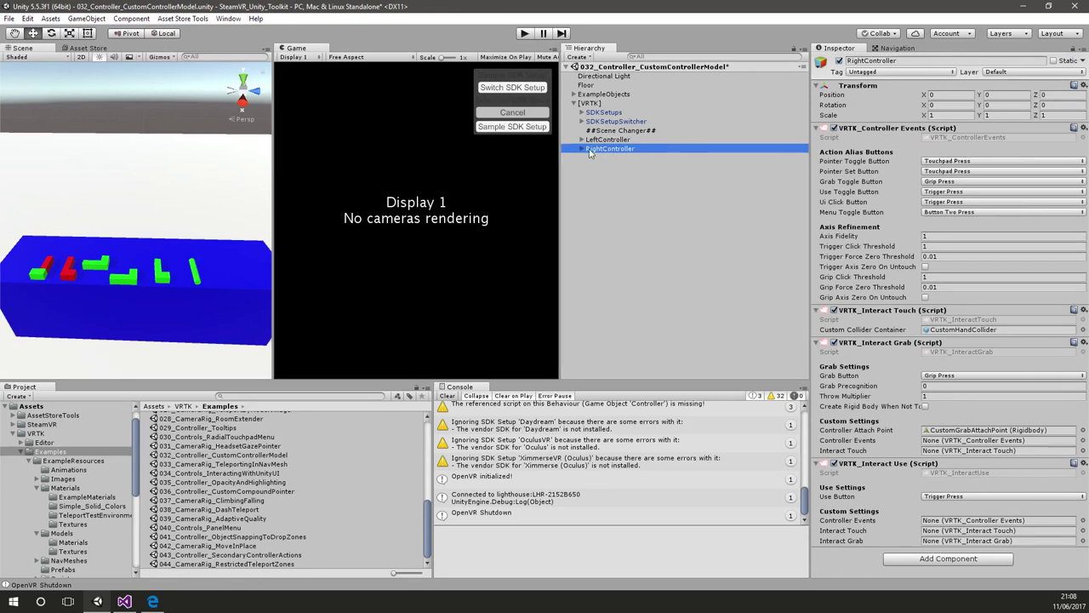
{"action": "left_click", "coordinate": [582, 149]}
{"action": "left_click", "coordinate": [601, 158]}
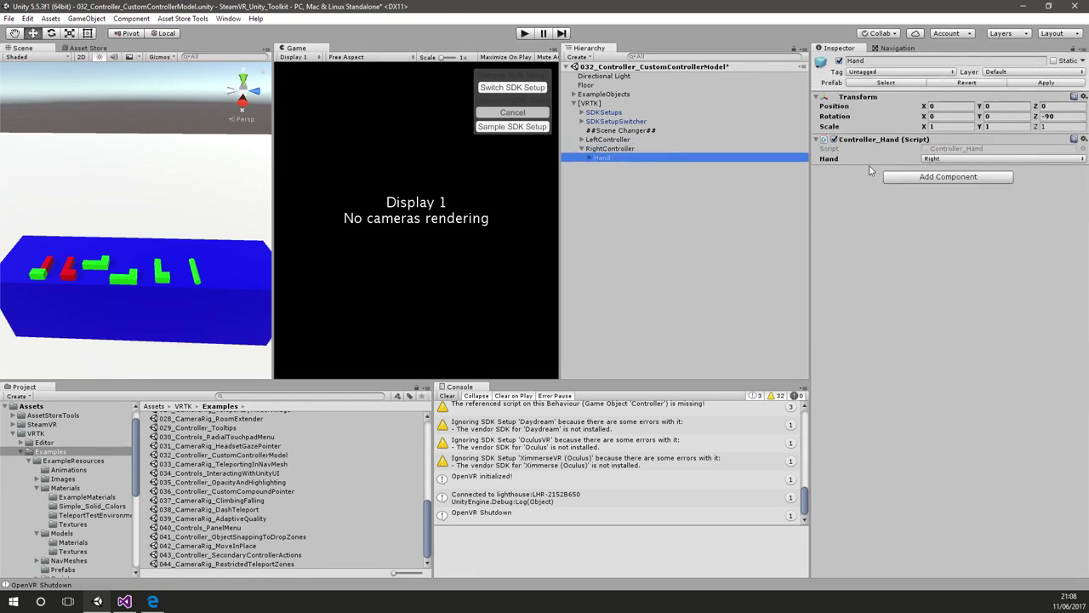
{"action": "left_click", "coordinate": [593, 158]}
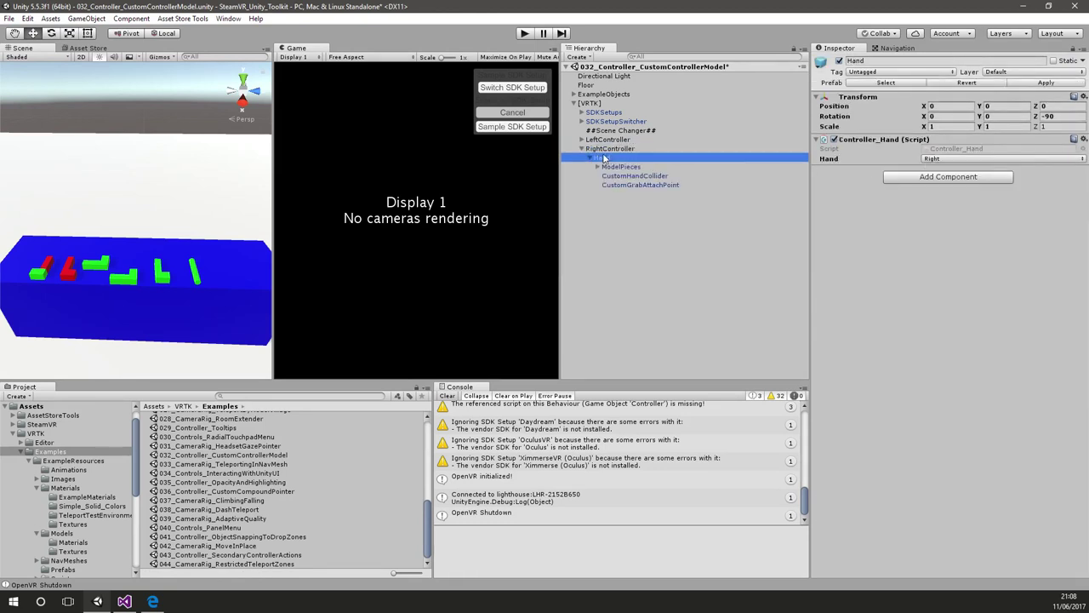
- Examine the SteamVR rig's right controller Model, the [VRTK] SDK Manager and the model aliases in the SteamVR SDK Setup
{"action": "left_click", "coordinate": [583, 113]}
{"action": "left_click", "coordinate": [590, 149]}
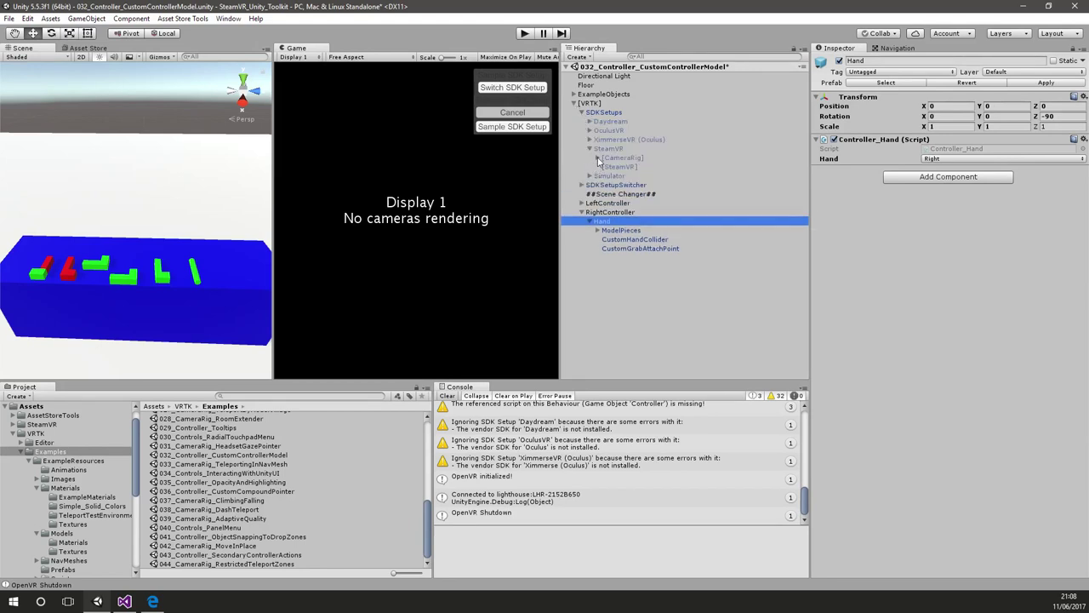
{"action": "left_click", "coordinate": [597, 159]}
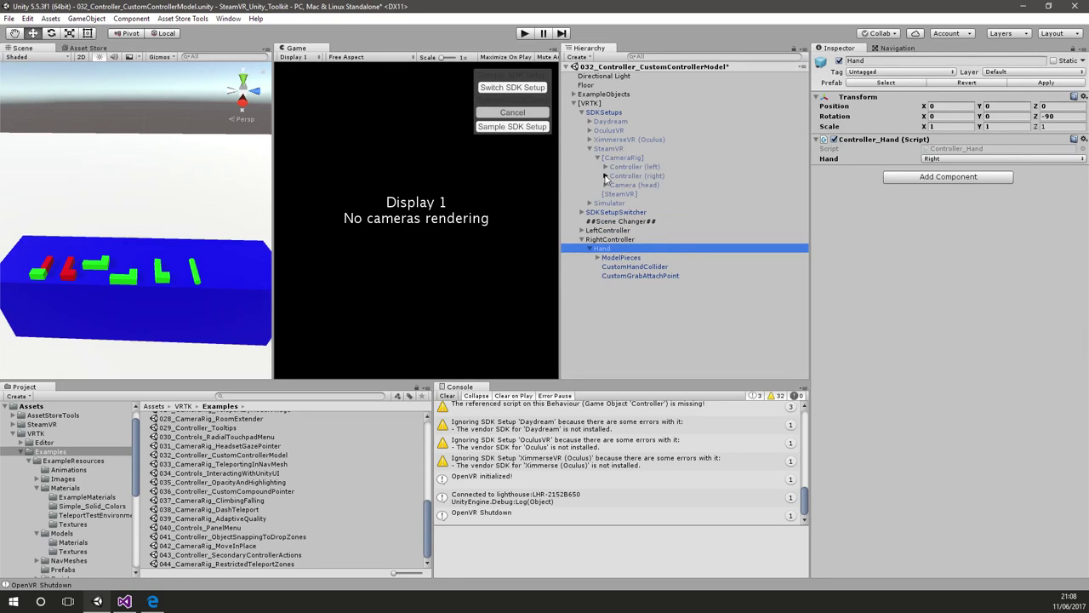
{"action": "left_click", "coordinate": [605, 175]}
{"action": "left_click", "coordinate": [626, 185]}
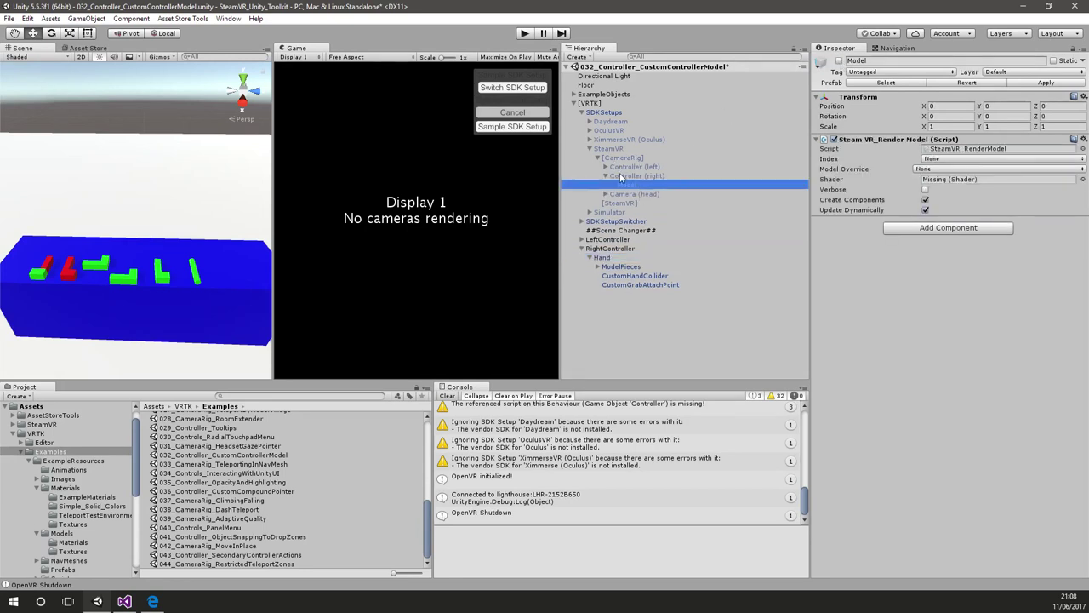
{"action": "left_click", "coordinate": [601, 103]}
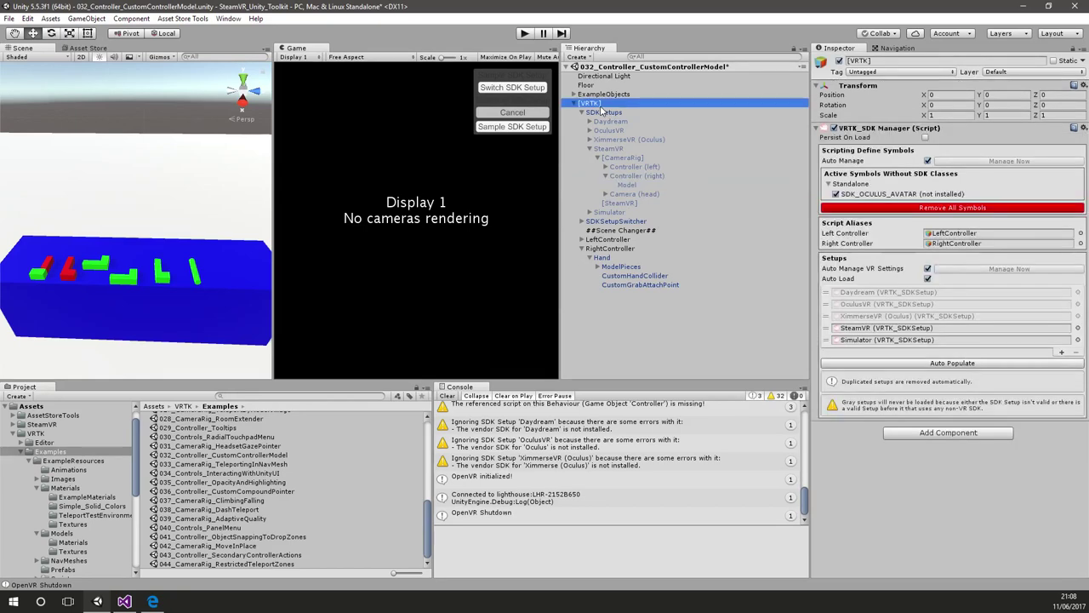
{"action": "left_click", "coordinate": [614, 149]}
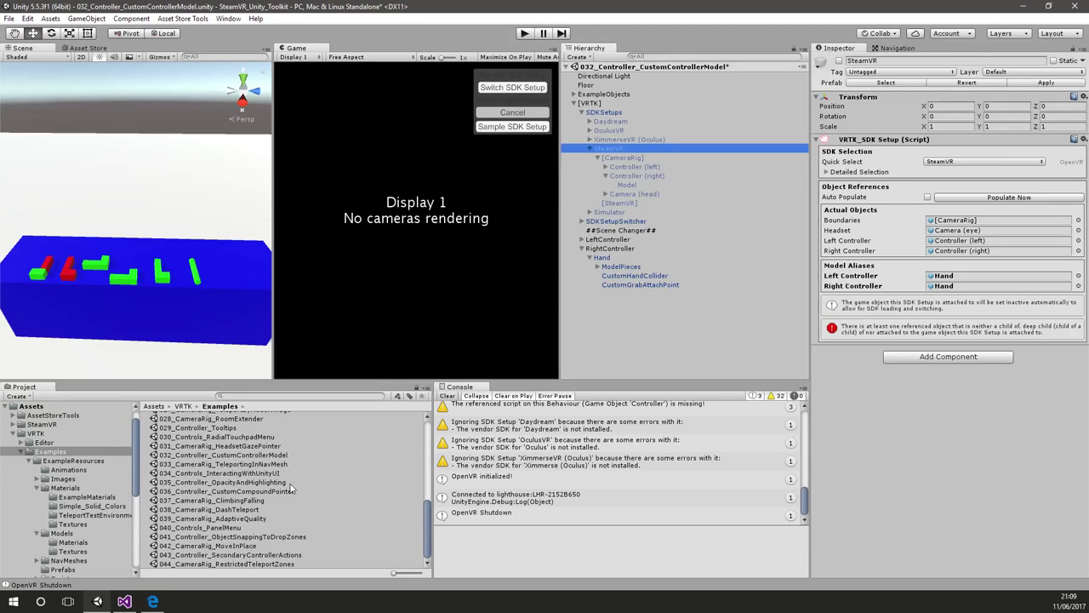
- Open the 023_Controller_ChildOfControllerOnGrab example scene and look at the bow and arrow on the blue table
{"action": "scroll", "coordinate": [291, 488], "scroll_direction": "up", "scroll_amount": 3}
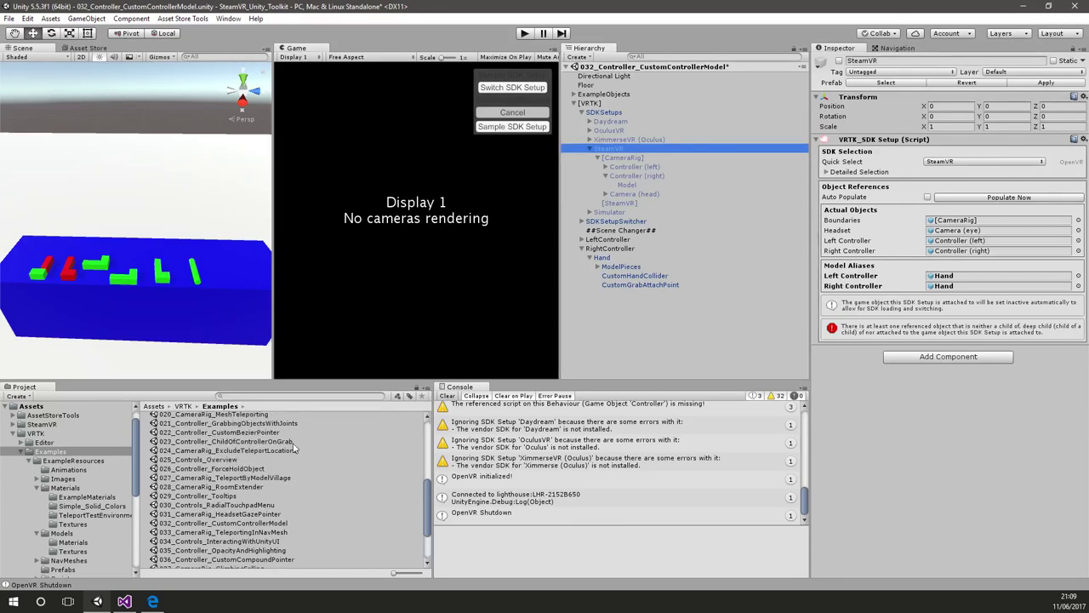
{"action": "double_click", "coordinate": [293, 442]}
{"action": "left_click", "coordinate": [598, 324]}
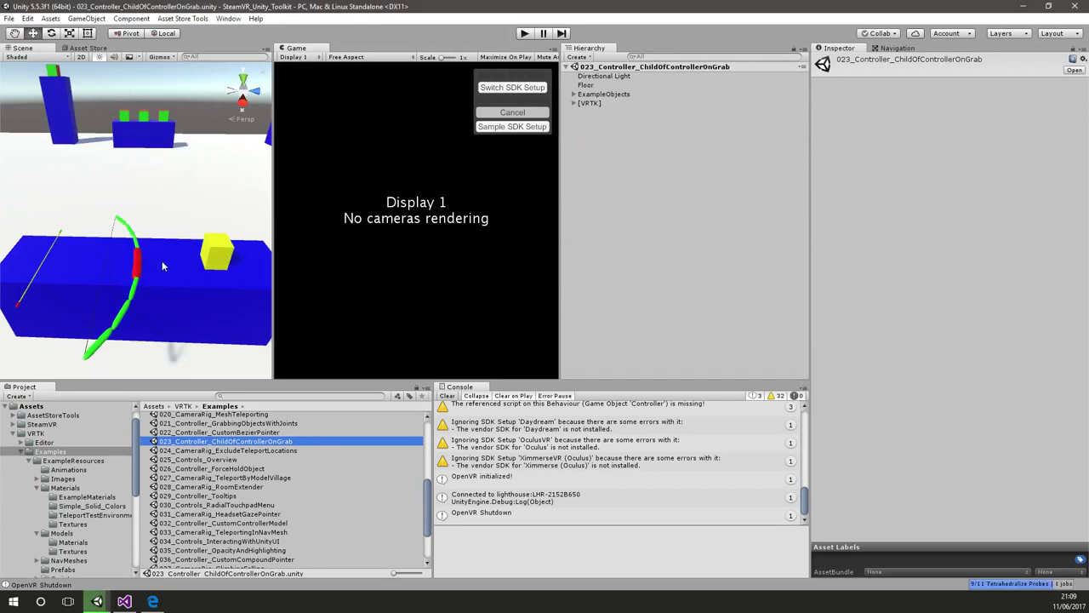
{"action": "mouse_move", "coordinate": [195, 255]}
{"action": "left_mouse_down", "text": "alt"}
{"action": "mouse_move", "coordinate": [245, 259]}
{"action": "mouse_move", "coordinate": [183, 264]}
{"action": "left_mouse_up", "text": "alt"}
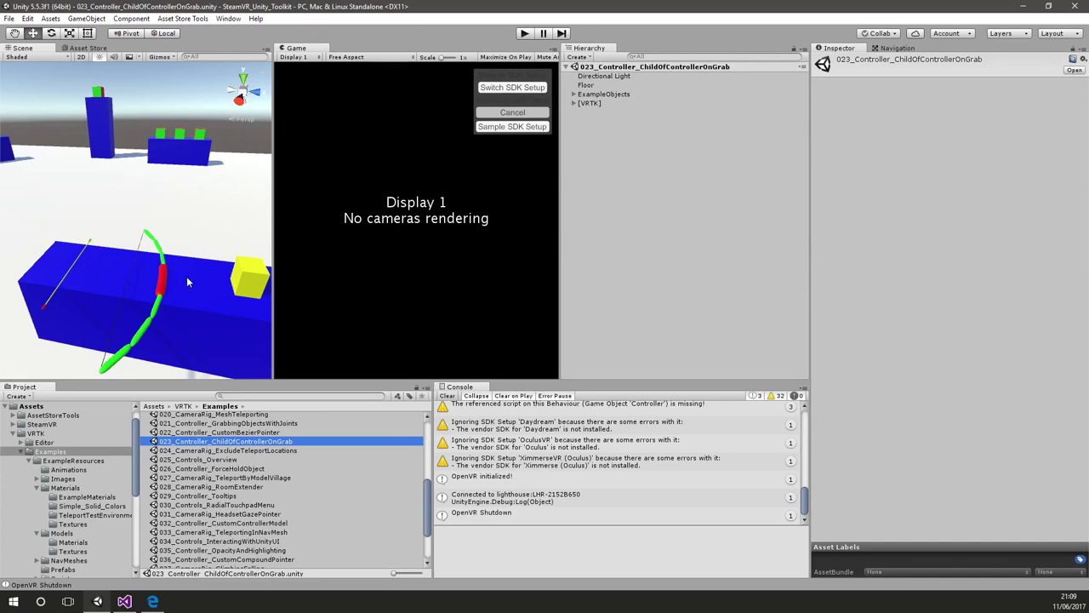
- Open the 003_Controller_SimplePointer example scene and select the RightController under [VRTK]
{"action": "scroll", "coordinate": [290, 499], "scroll_direction": "up", "scroll_amount": 3}
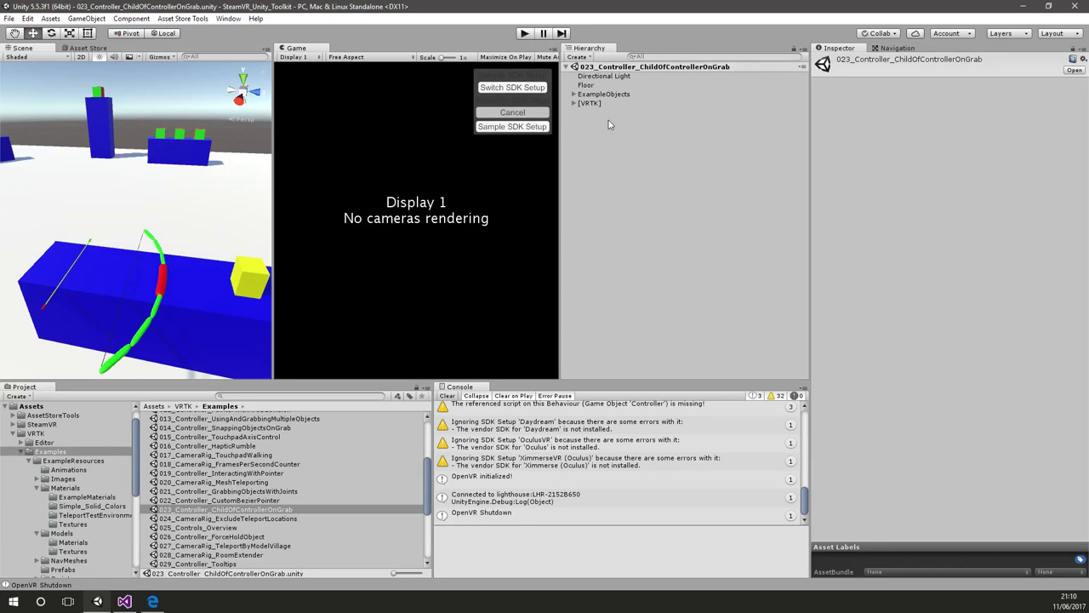
{"action": "left_click", "coordinate": [425, 487]}
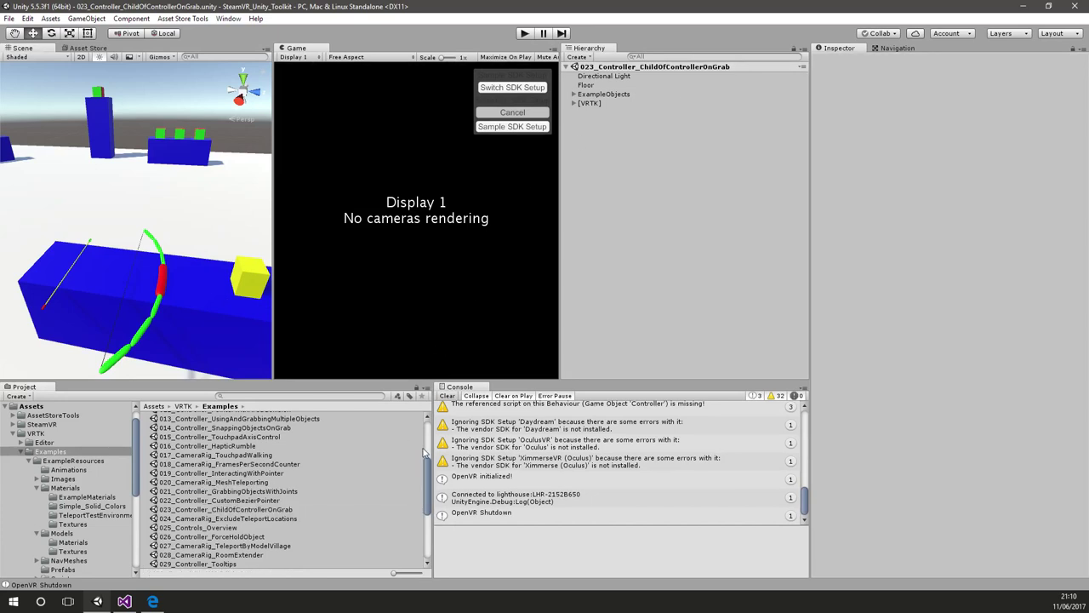
{"action": "left_click_drag", "start_coordinate": [428, 477], "coordinate": [428, 423]}
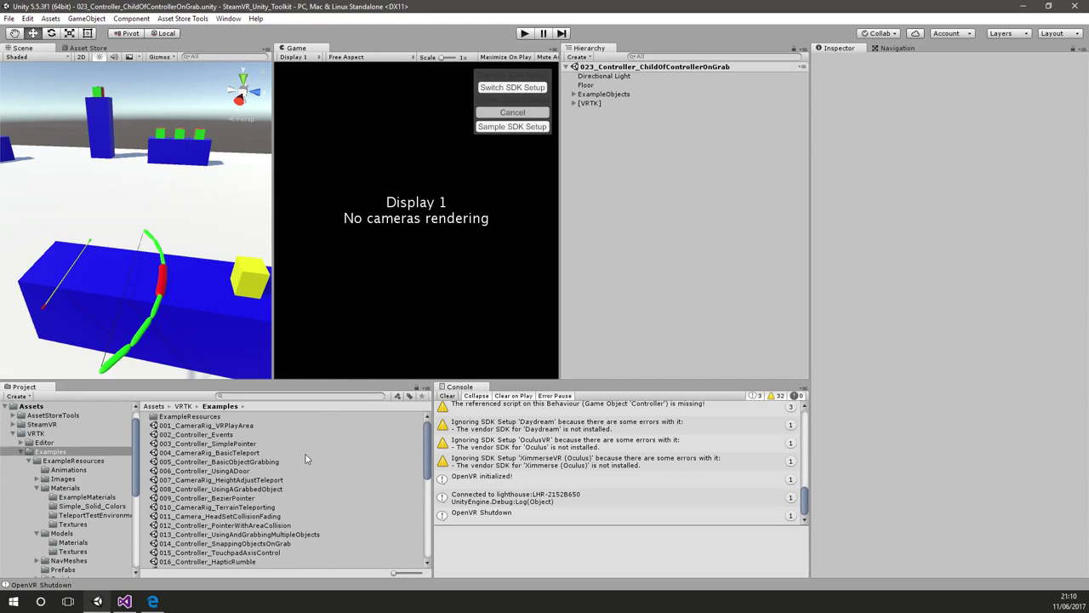
{"action": "double_click", "coordinate": [261, 445]}
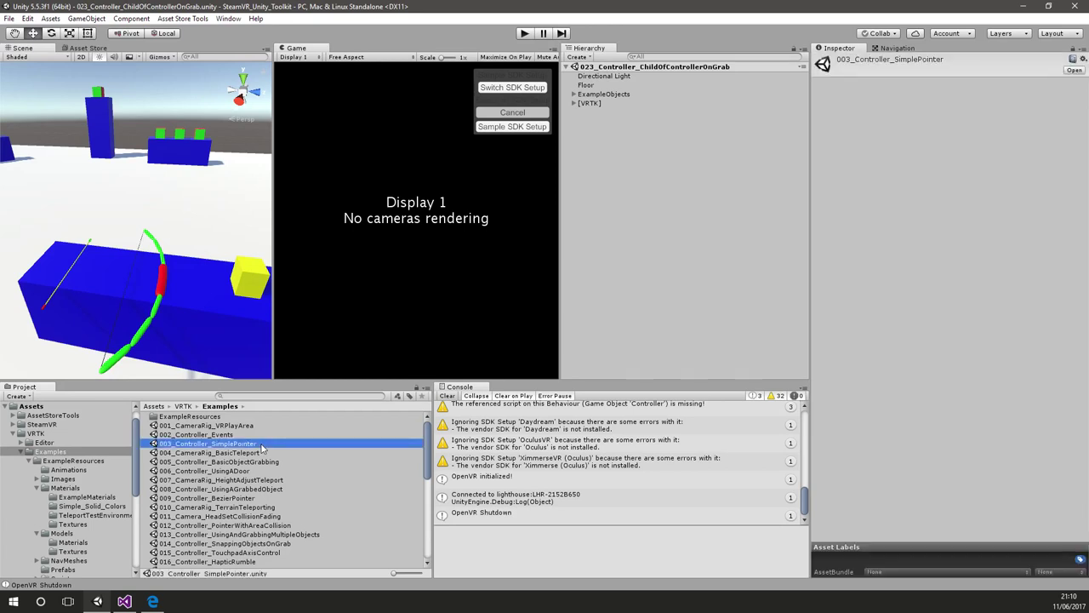
{"action": "left_click", "coordinate": [574, 103]}
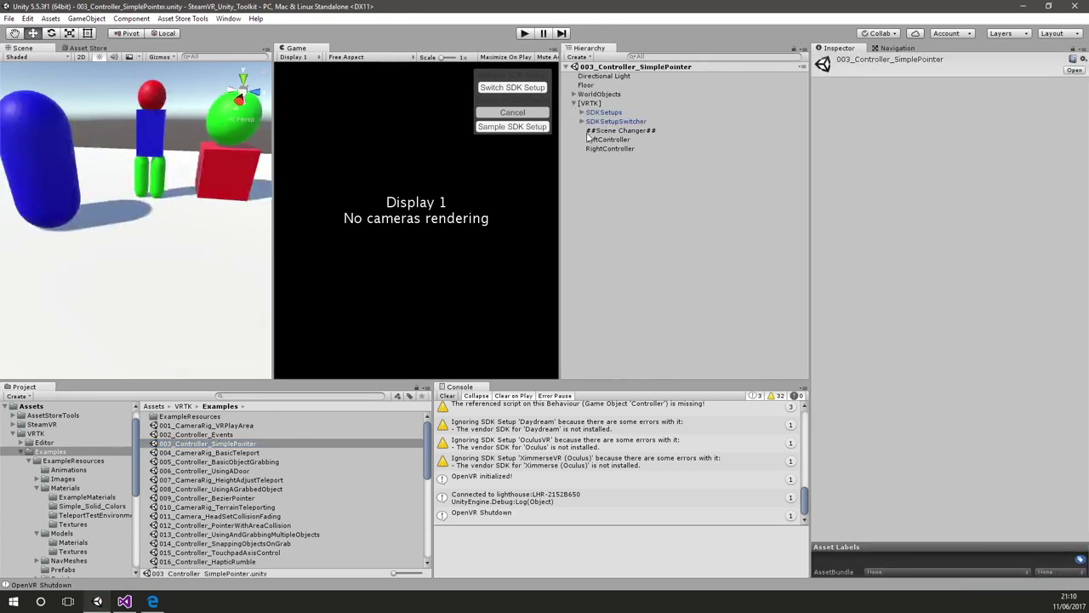
{"action": "left_click", "coordinate": [600, 149]}
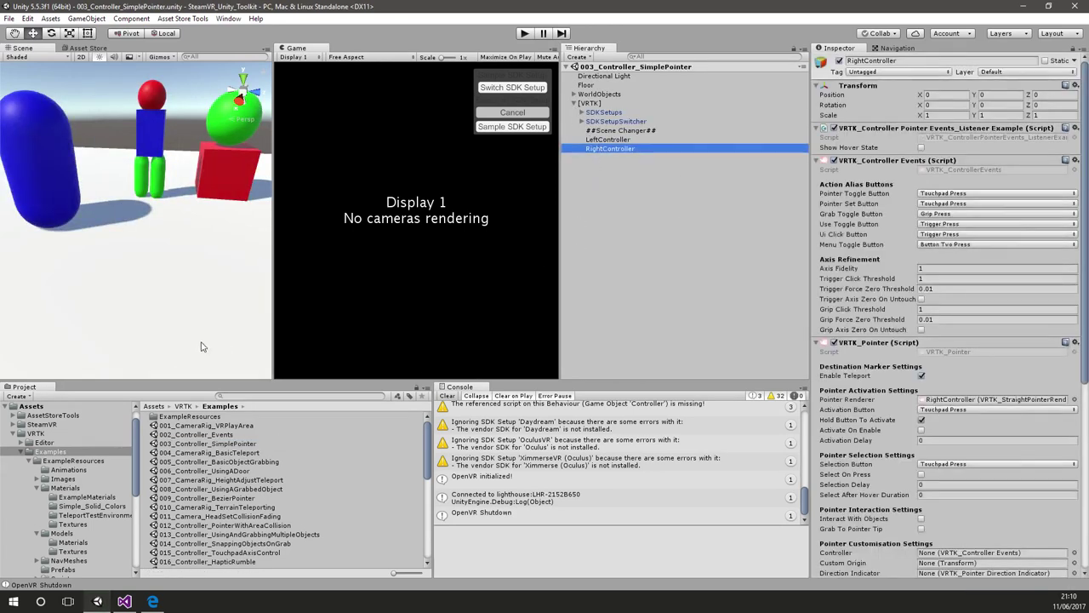
- Collapse the RightController's Controller Events, Pointer and Straight Pointer Renderer components and add a VRTK_ControllerEvents_UnityEvents component
{"action": "left_click", "coordinate": [819, 340]}
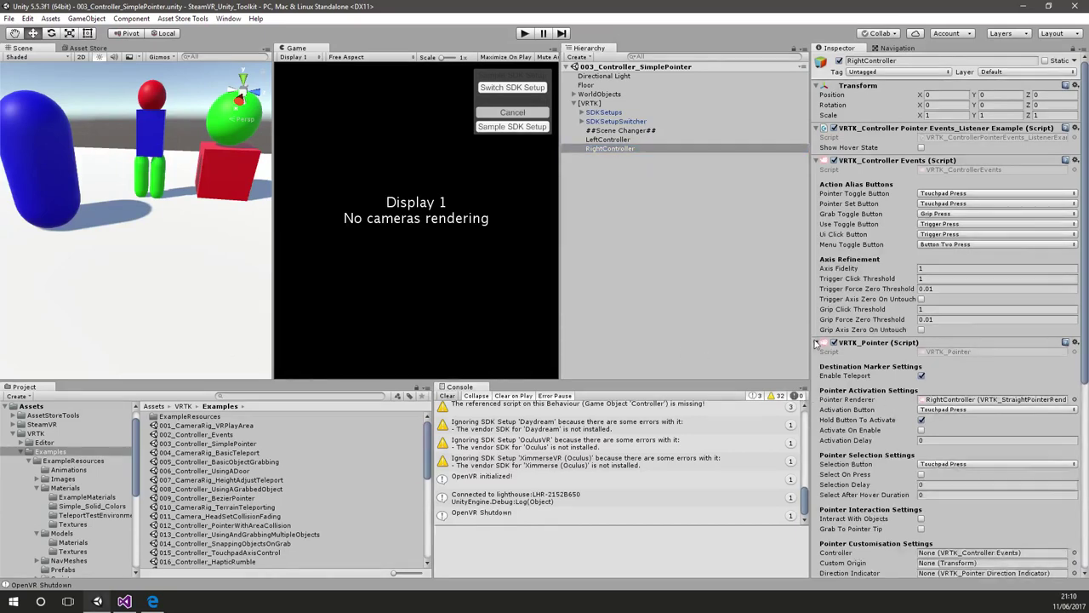
{"action": "left_click", "coordinate": [817, 160]}
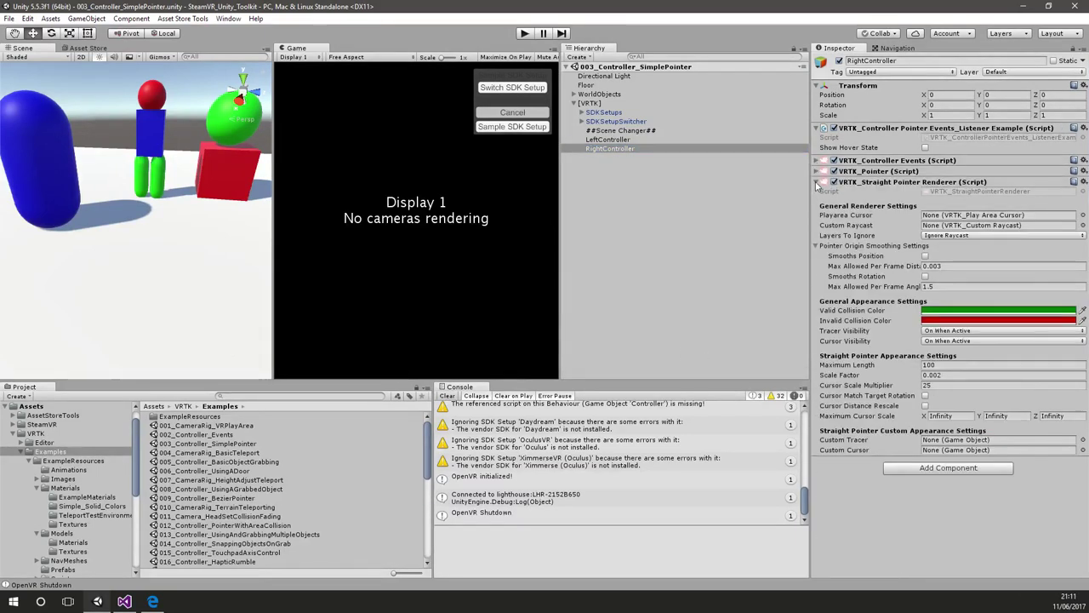
{"action": "left_click", "coordinate": [817, 181]}
{"action": "left_click", "coordinate": [902, 201]}
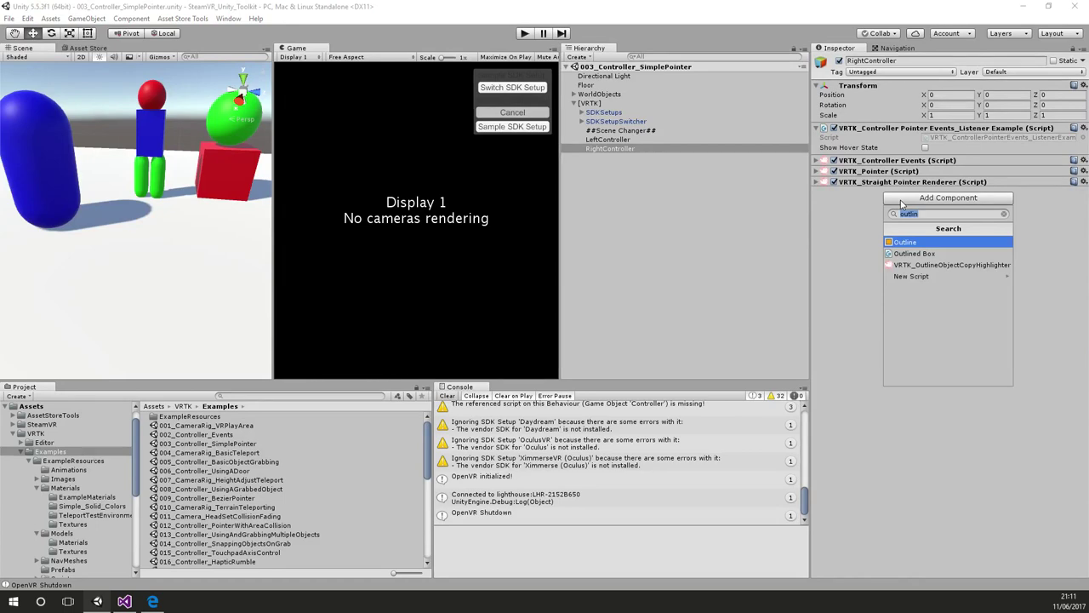
{"action": "type", "text": "controlleve"}
{"action": "key", "text": "Down"}
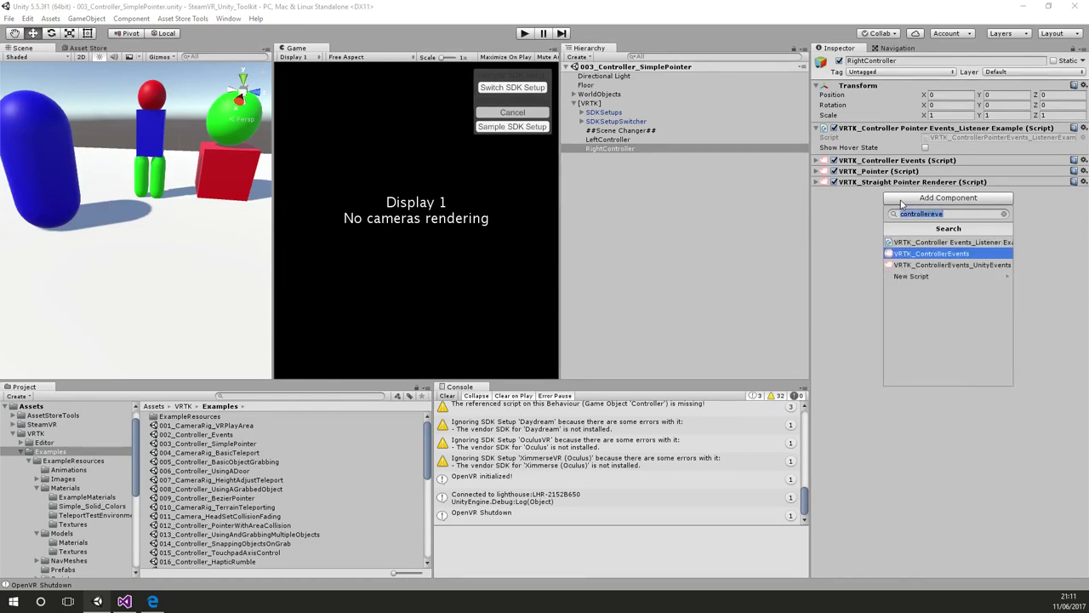
{"action": "key", "text": "Return"}
{"action": "scroll", "coordinate": [901, 242], "scroll_direction": "down", "scroll_amount": 10}
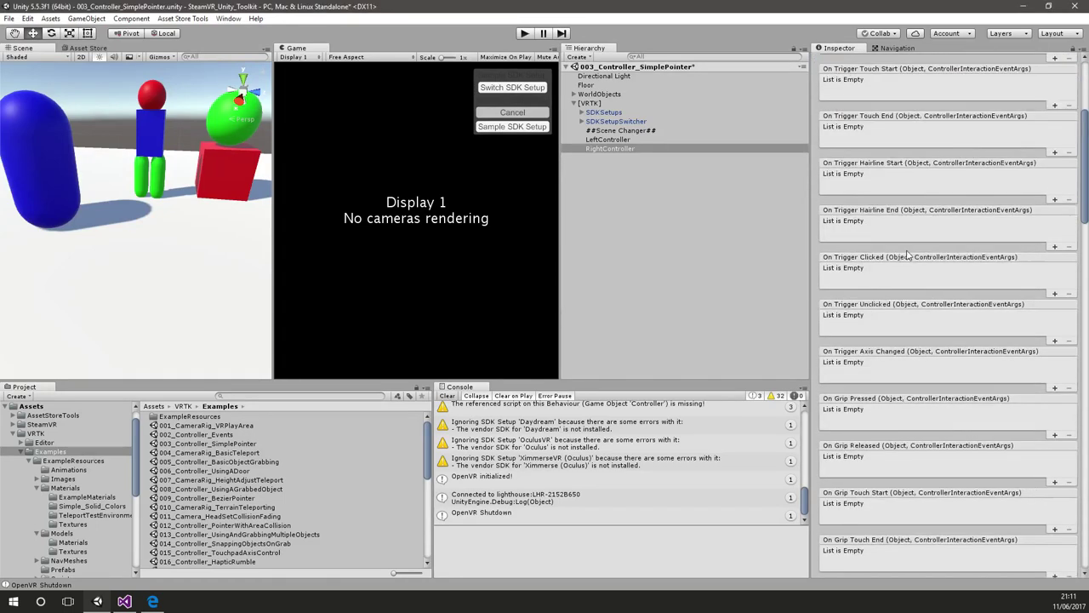
{"action": "scroll", "coordinate": [907, 254], "scroll_direction": "up", "scroll_amount": 5}
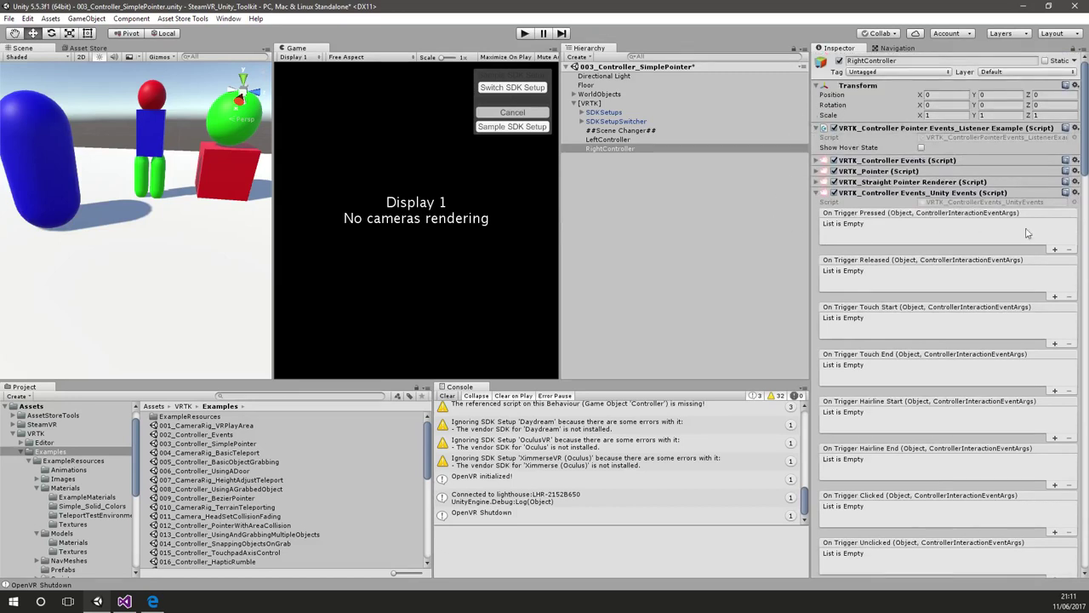
- Add an On Trigger Pressed entry on the RightController that calls GameObject.SetActive on the Capsule with its value unchecked
{"action": "left_click", "coordinate": [1054, 249]}
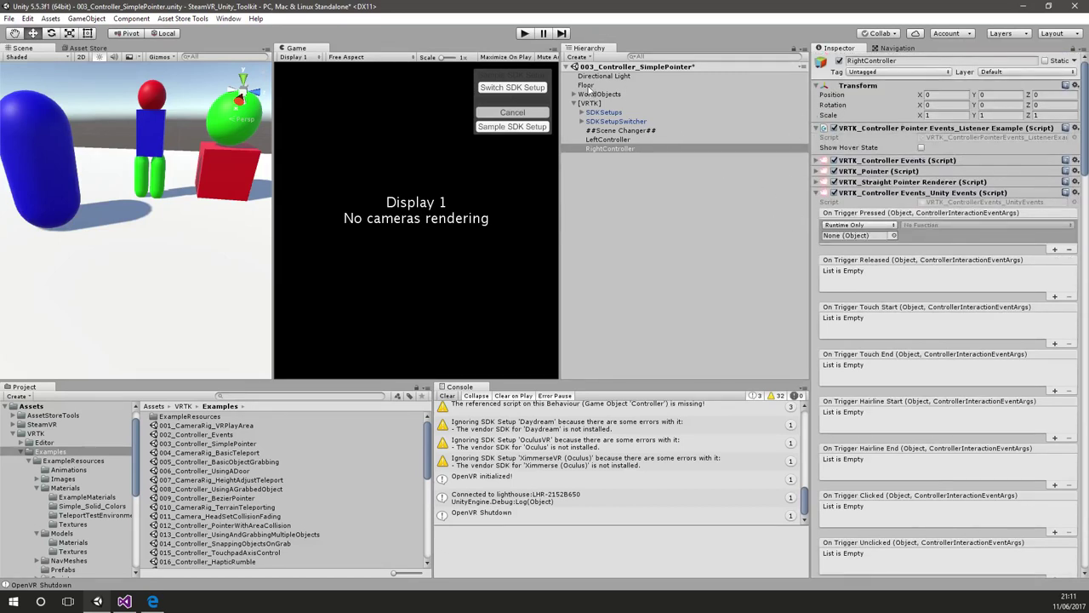
{"action": "left_click", "coordinate": [50, 157]}
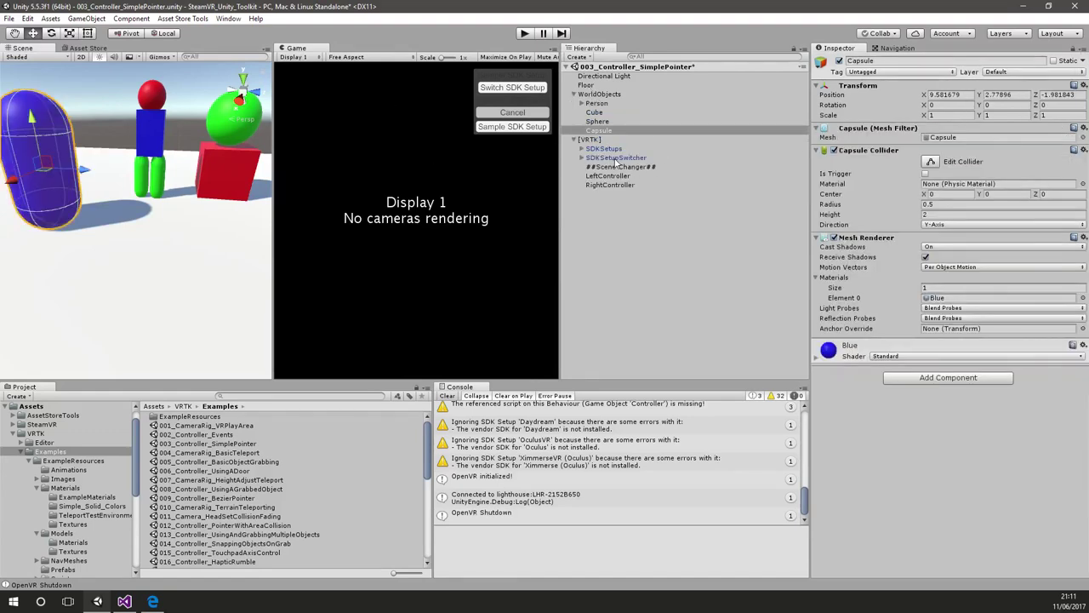
{"action": "left_click", "coordinate": [610, 185]}
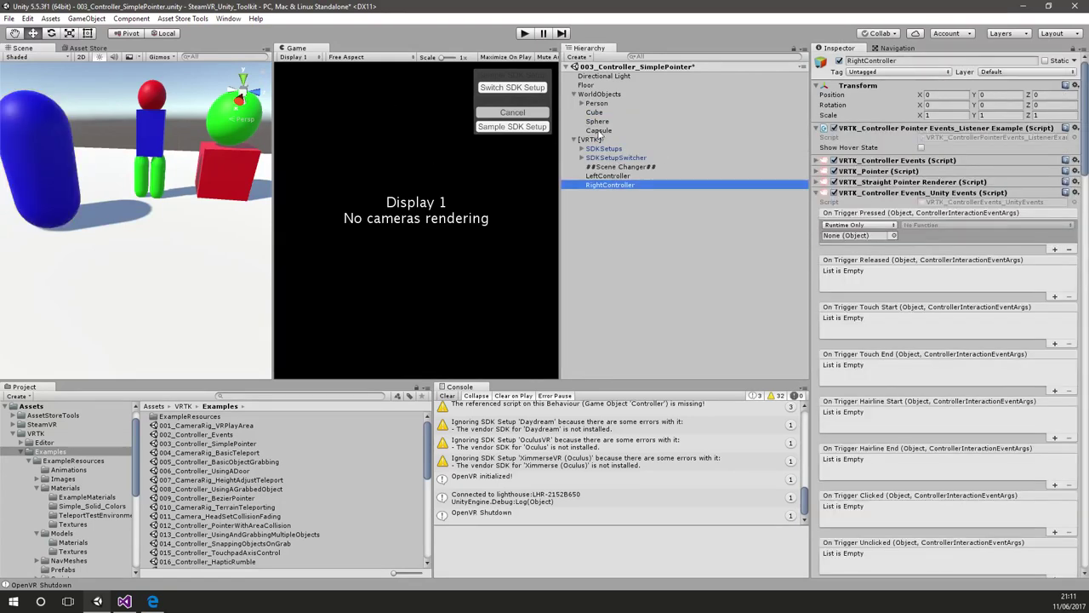
{"action": "left_click_drag", "start_coordinate": [598, 132], "coordinate": [855, 236]}
{"action": "left_click", "coordinate": [969, 225]}
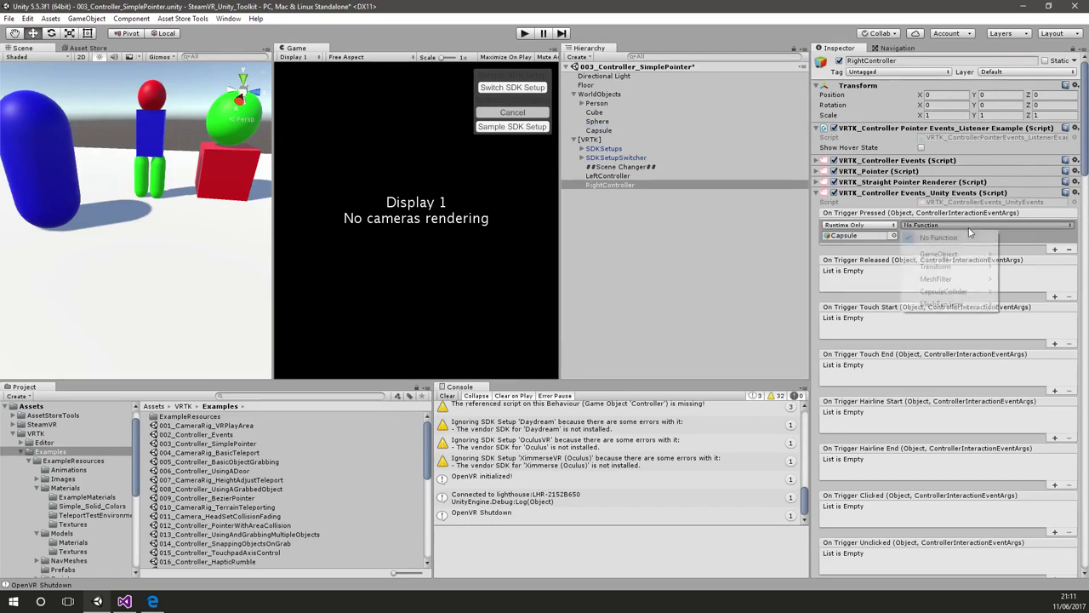
{"action": "mouse_move", "coordinate": [958, 255]}
{"action": "left_click", "coordinate": [830, 352]}
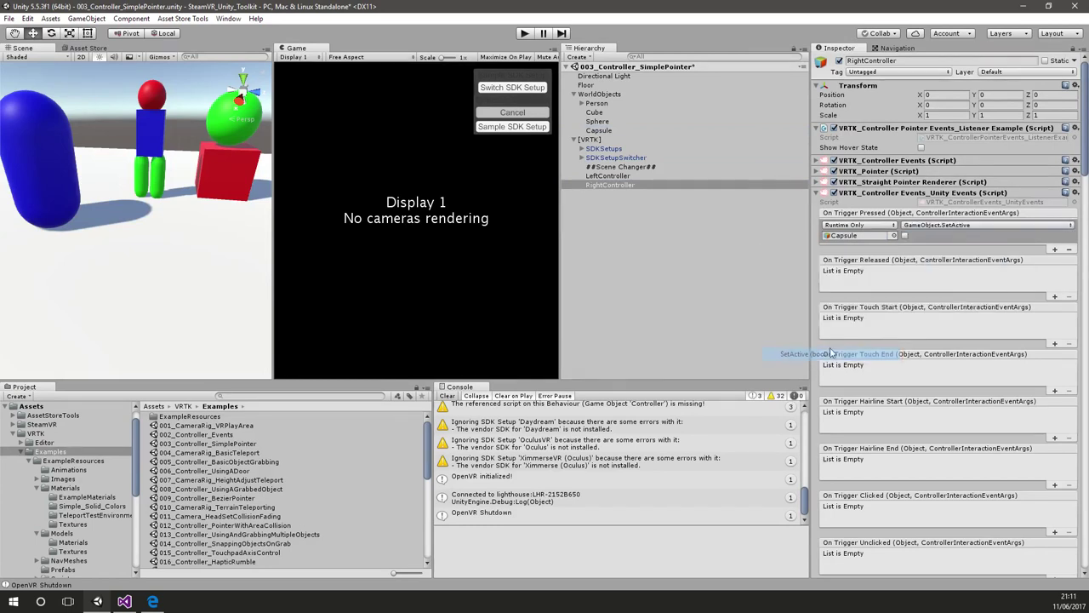
- Add an On Trigger Released entry on the RightController that calls GameObject.SetActive on the Capsule with its value checked
{"action": "left_click", "coordinate": [1055, 249]}
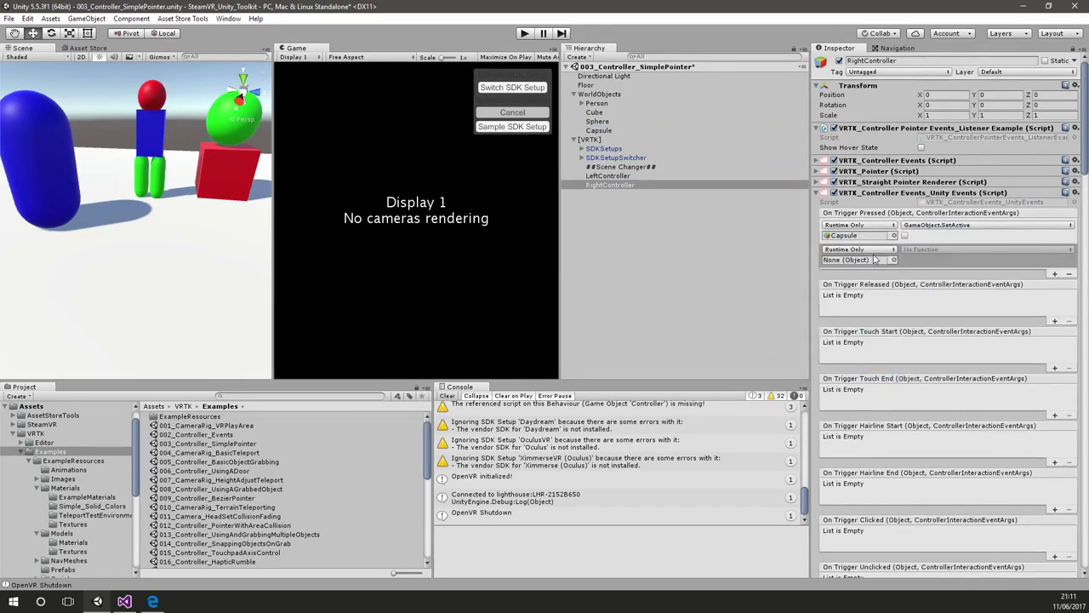
{"action": "left_click", "coordinate": [1070, 273]}
{"action": "left_click", "coordinate": [1055, 297]}
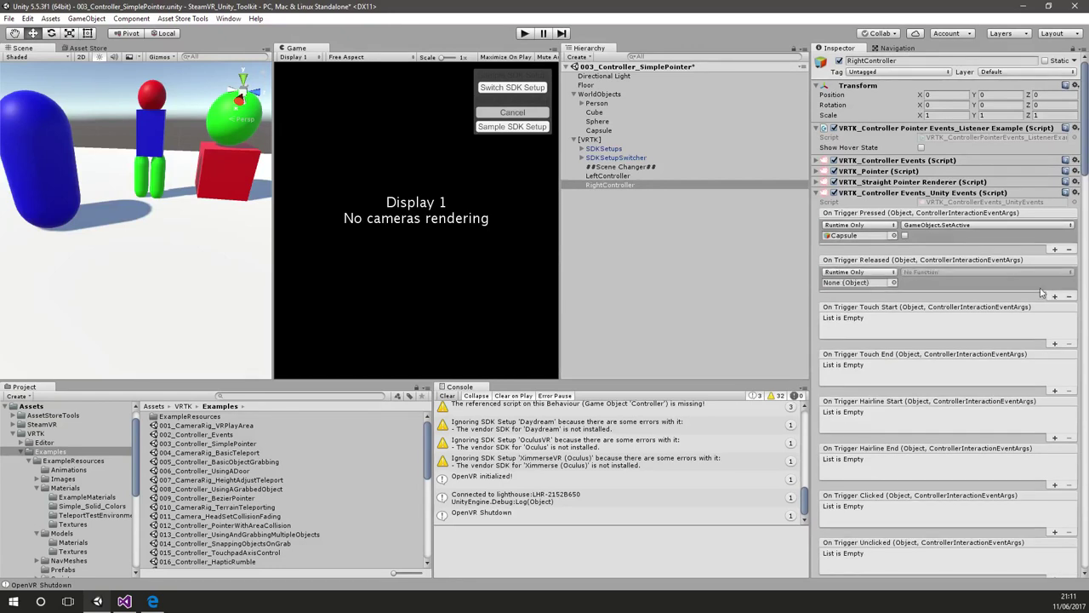
{"action": "left_click_drag", "start_coordinate": [600, 131], "coordinate": [850, 286]}
{"action": "left_click", "coordinate": [944, 272]}
{"action": "left_click", "coordinate": [954, 274]}
{"action": "left_click", "coordinate": [959, 274]}
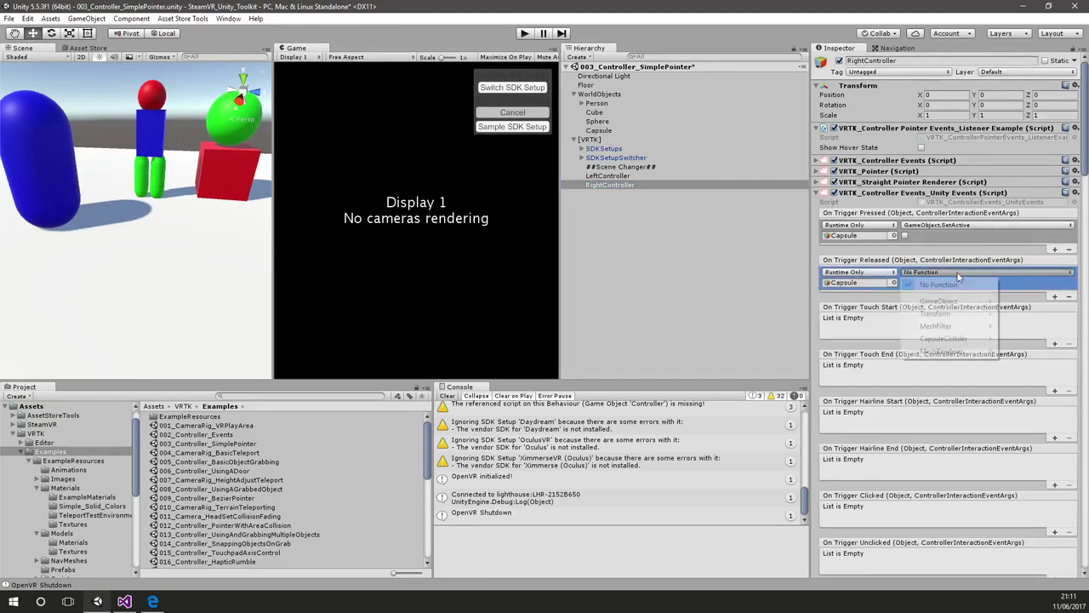
{"action": "mouse_move", "coordinate": [939, 301]}
{"action": "left_click", "coordinate": [830, 387]}
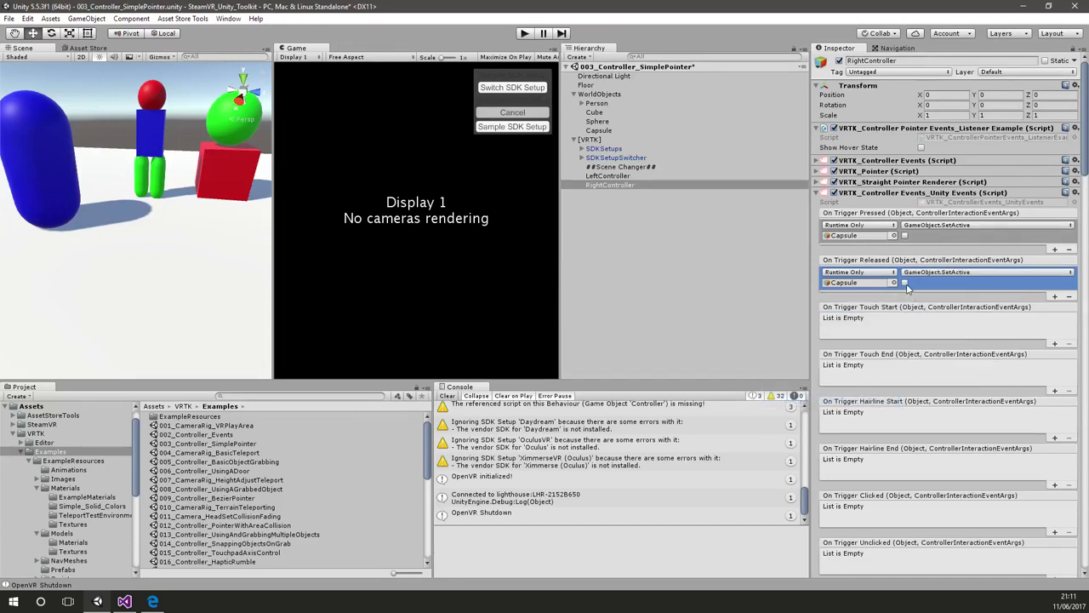
{"action": "left_click", "coordinate": [905, 282]}
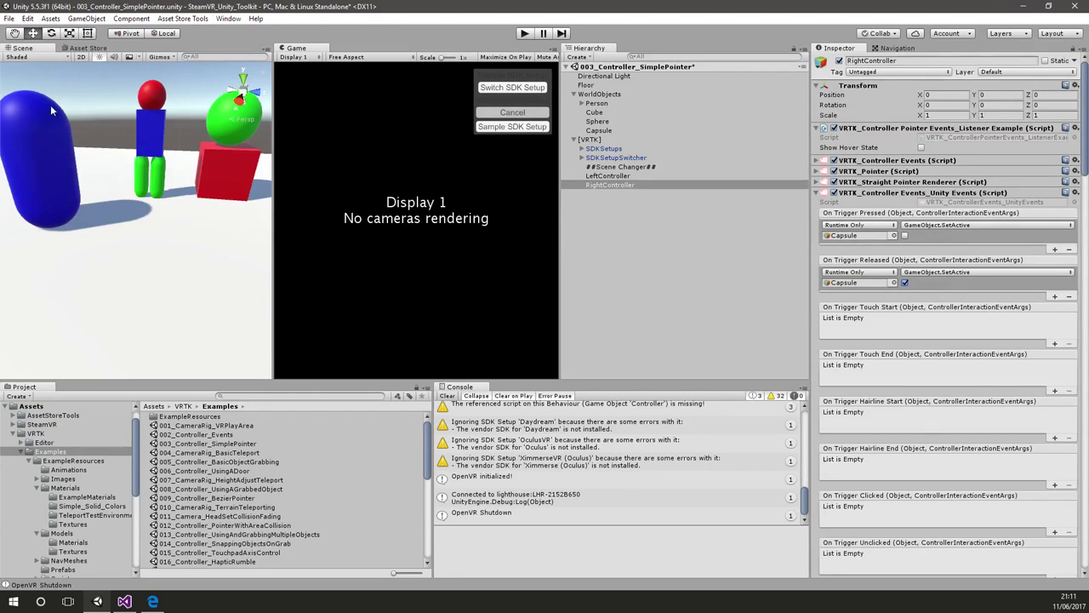
- Run the scene to test the Capsule's trigger events on the right controller, and stop it
{"action": "left_click", "coordinate": [525, 33]}
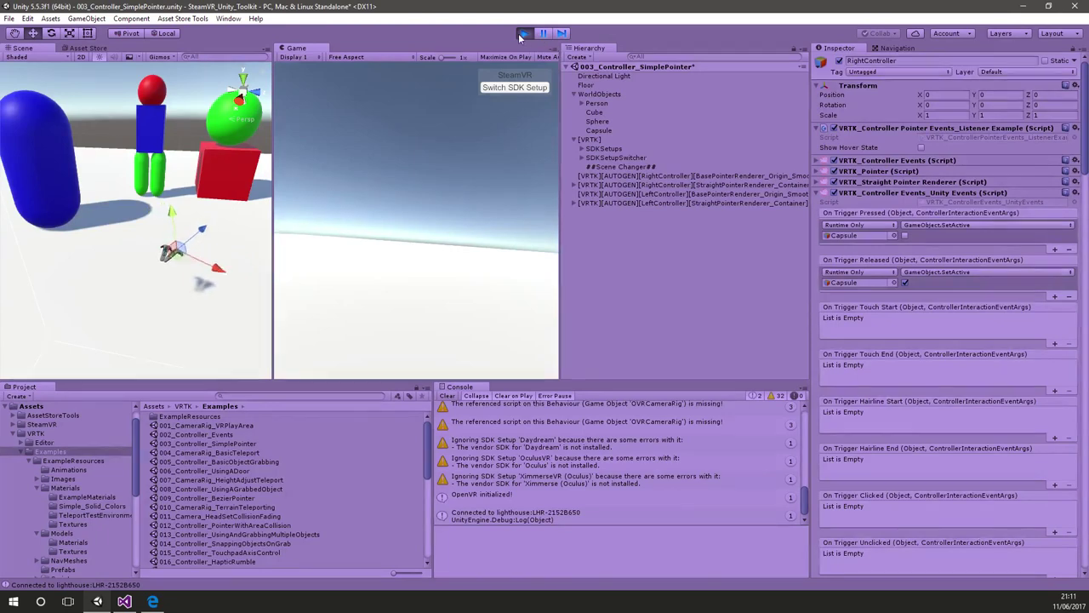
{"action": "left_click", "coordinate": [523, 34]}
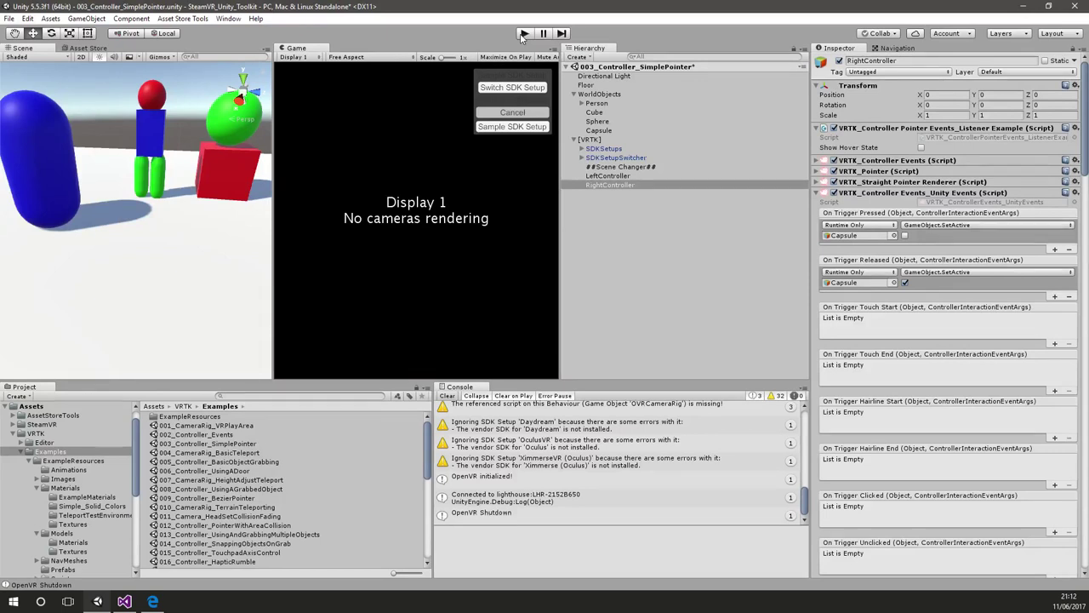
{"action": "left_click", "coordinate": [523, 34]}
{"action": "left_click", "coordinate": [523, 34]}
- Switch to Microsoft Edge, open youtube.com/virtualrealitytoolkit in a new tab and look over the channel's home page
{"action": "left_click", "coordinate": [153, 601]}
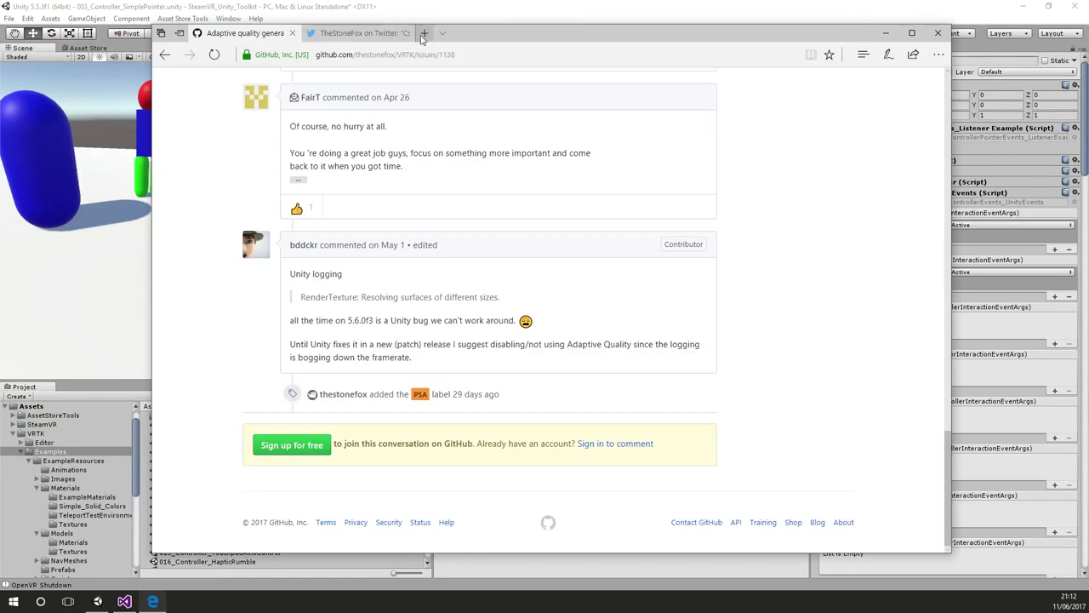
{"action": "left_click", "coordinate": [424, 33]}
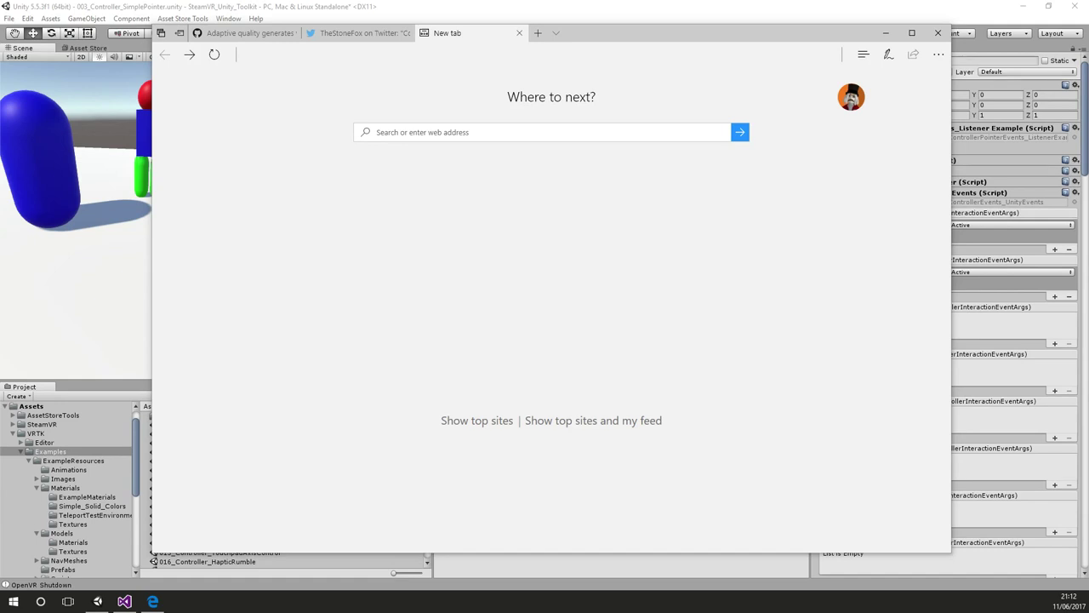
{"action": "left_click", "coordinate": [311, 55]}
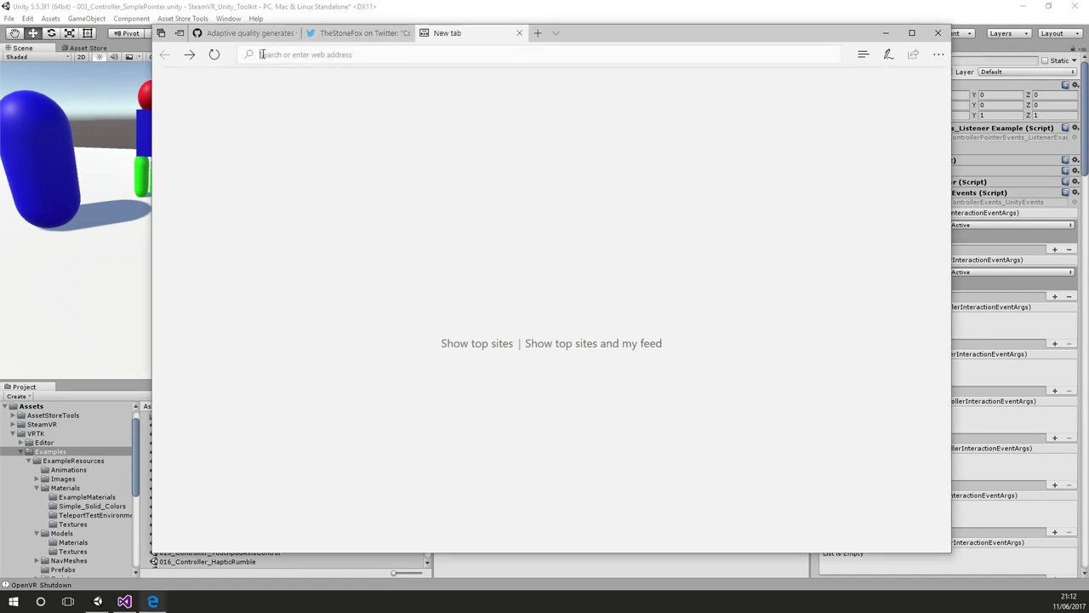
{"action": "type", "text": "https://www.youtube.com/virtualrealitytoolkit"}
{"action": "key", "text": "Return"}
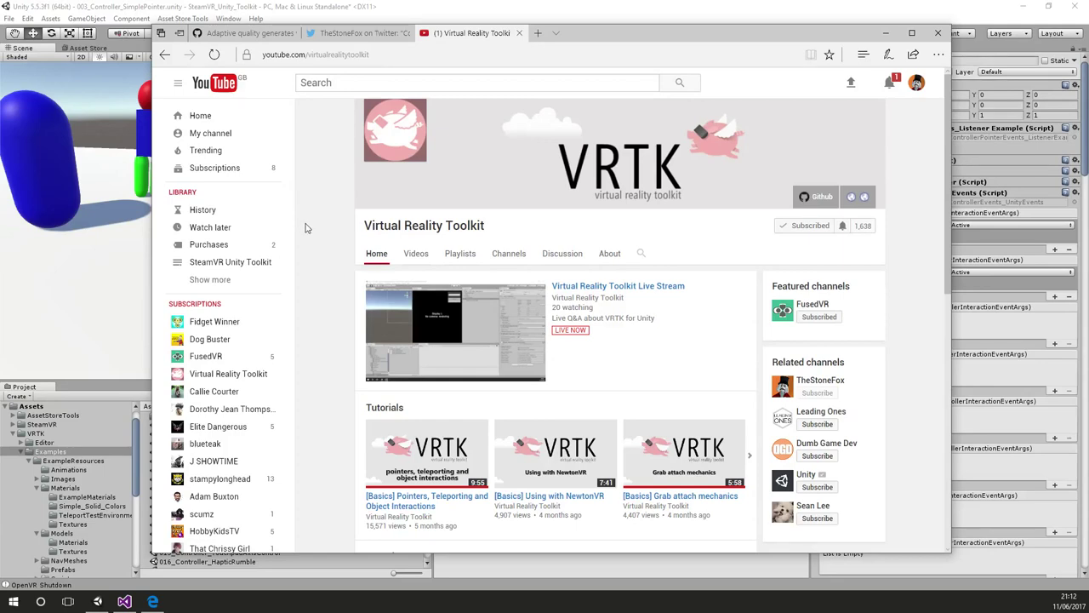
{"action": "scroll", "coordinate": [306, 227], "scroll_direction": "down", "scroll_amount": 3}
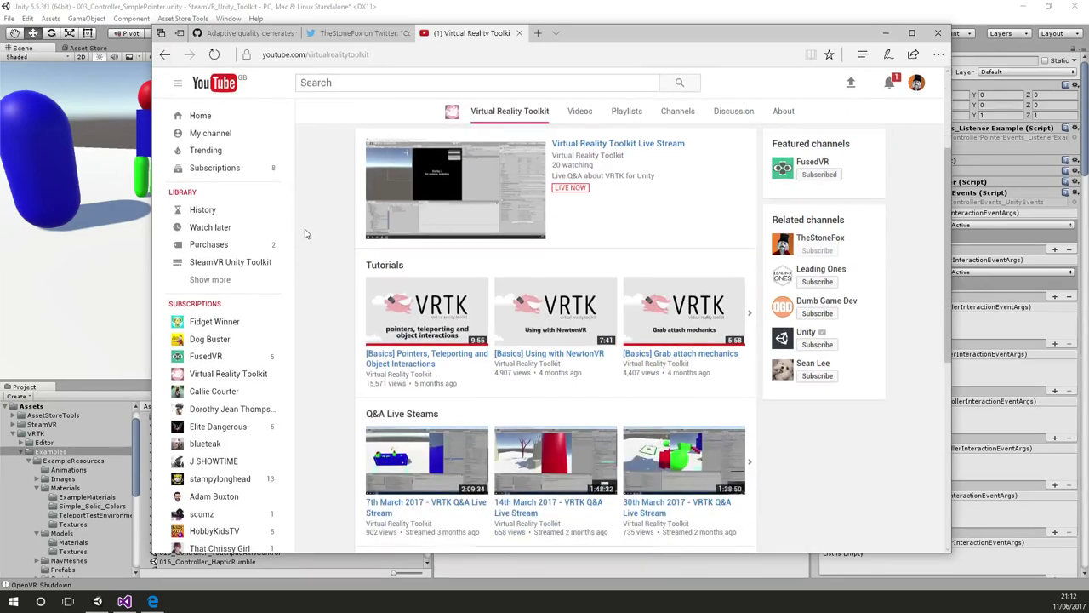
{"action": "scroll", "coordinate": [307, 228], "scroll_direction": "up", "scroll_amount": 3}
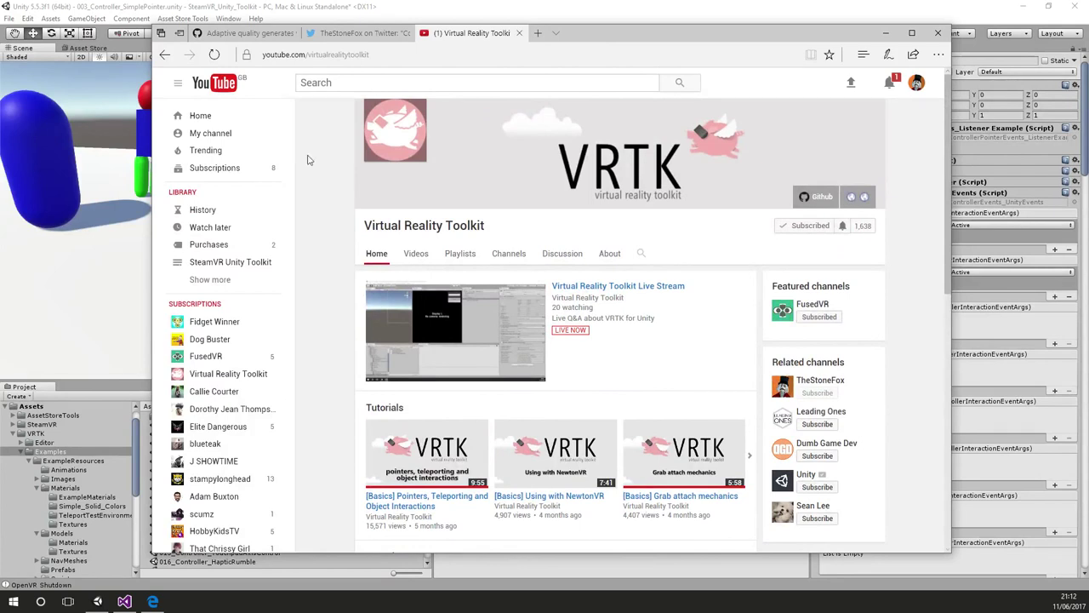
- View the Tutorials - Teleporting playlist among the channel's playlists and return to Unity
{"action": "left_click", "coordinate": [459, 254]}
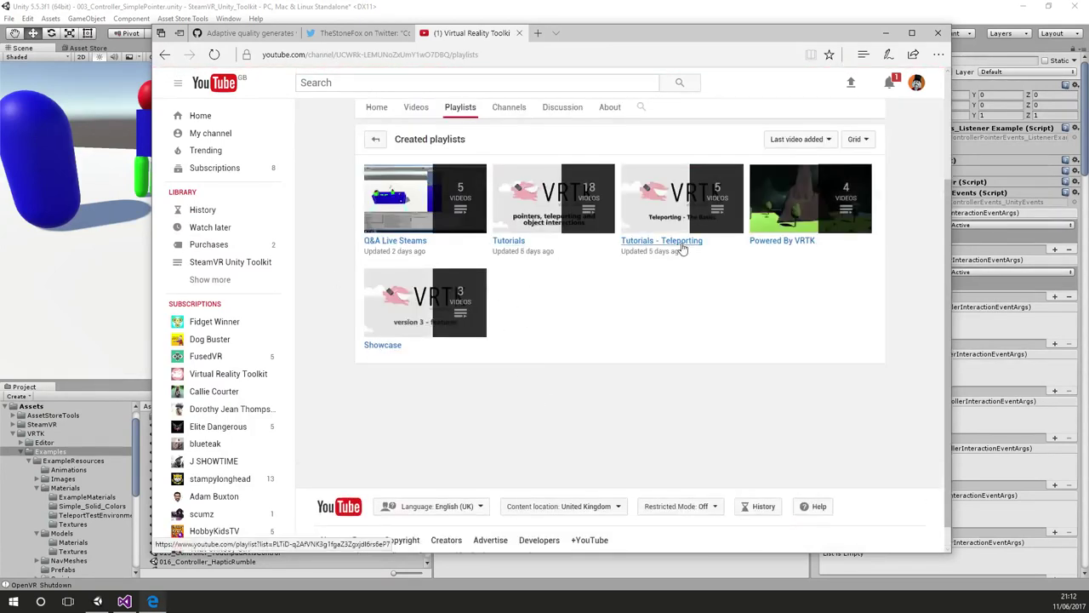
{"action": "left_click", "coordinate": [694, 244]}
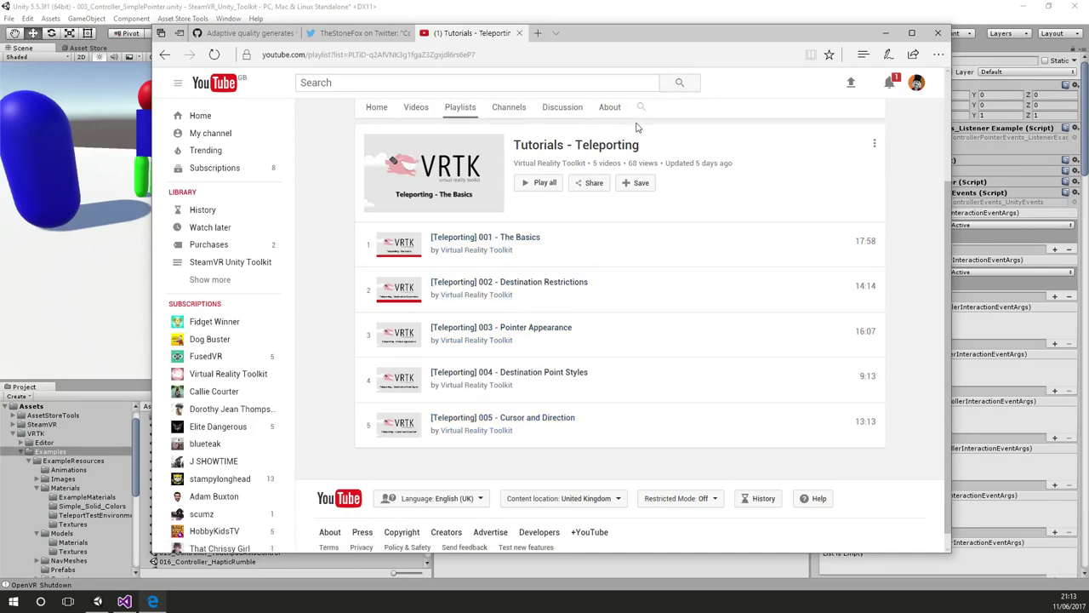
{"action": "left_click", "coordinate": [886, 34]}
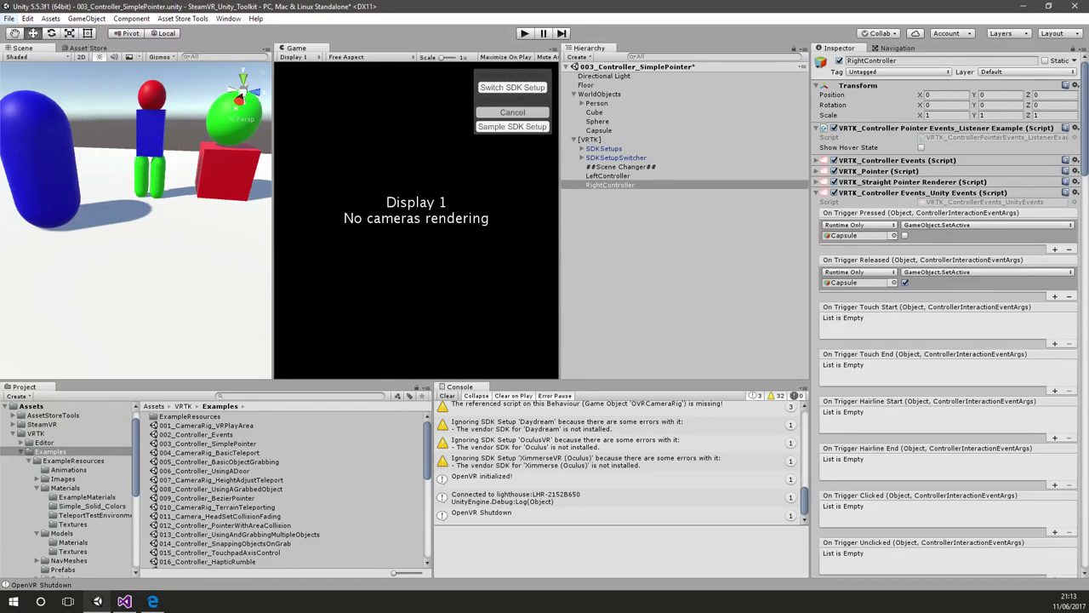
- Open the 029_Controller_Tooltips example scene without saving the changes to 003_Controller_SimplePointer
{"action": "scroll", "coordinate": [140, 479], "scroll_direction": "up", "scroll_amount": 1}
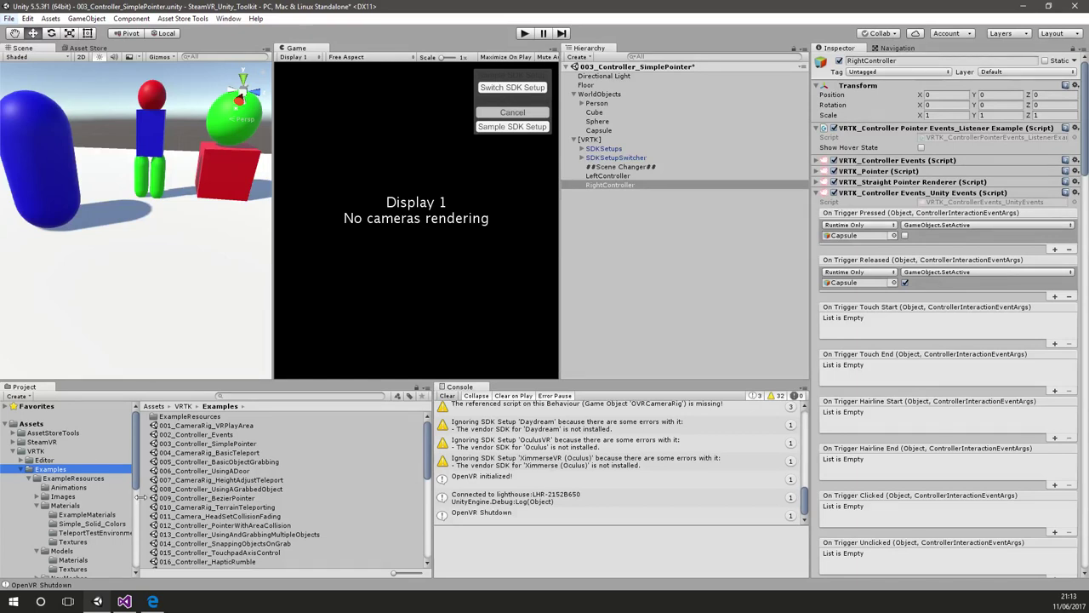
{"action": "scroll", "coordinate": [309, 507], "scroll_direction": "down", "scroll_amount": 3}
{"action": "scroll", "coordinate": [307, 508], "scroll_direction": "down", "scroll_amount": 3}
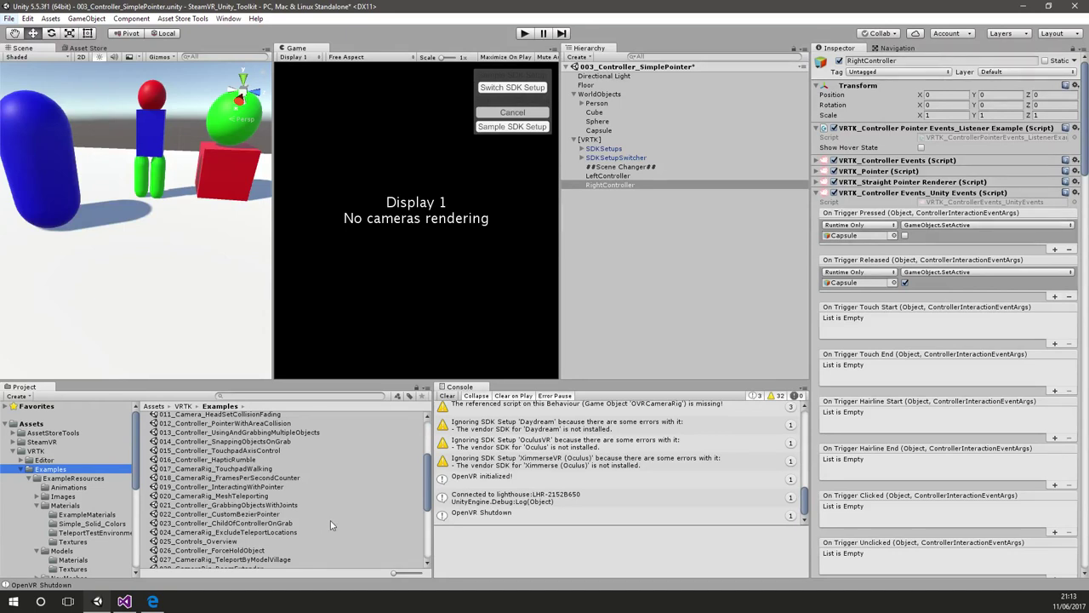
{"action": "scroll", "coordinate": [318, 521], "scroll_direction": "down", "scroll_amount": 2}
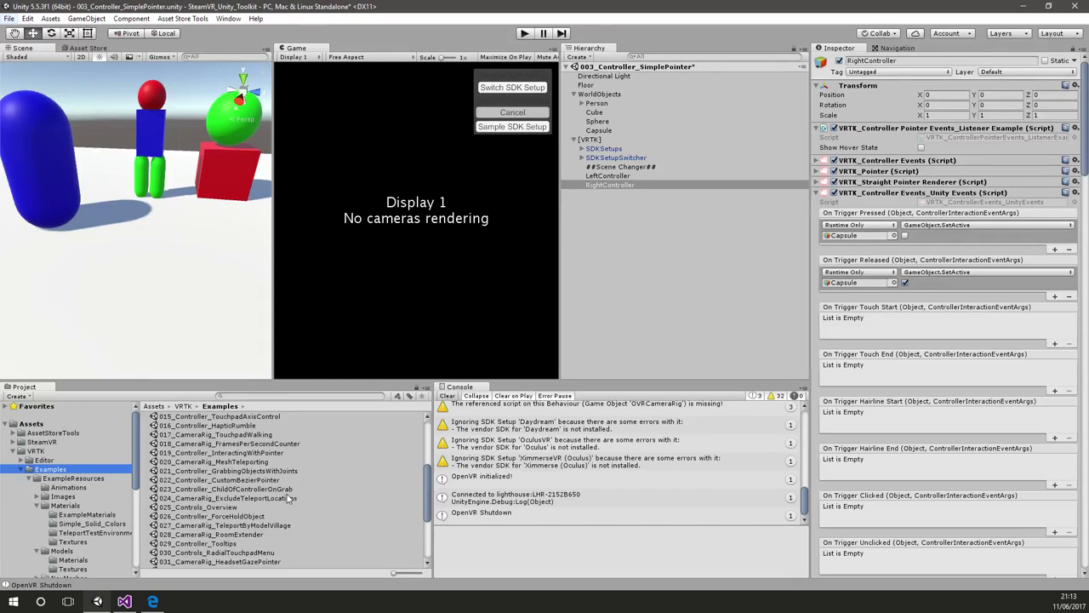
{"action": "scroll", "coordinate": [283, 521], "scroll_direction": "down", "scroll_amount": 2}
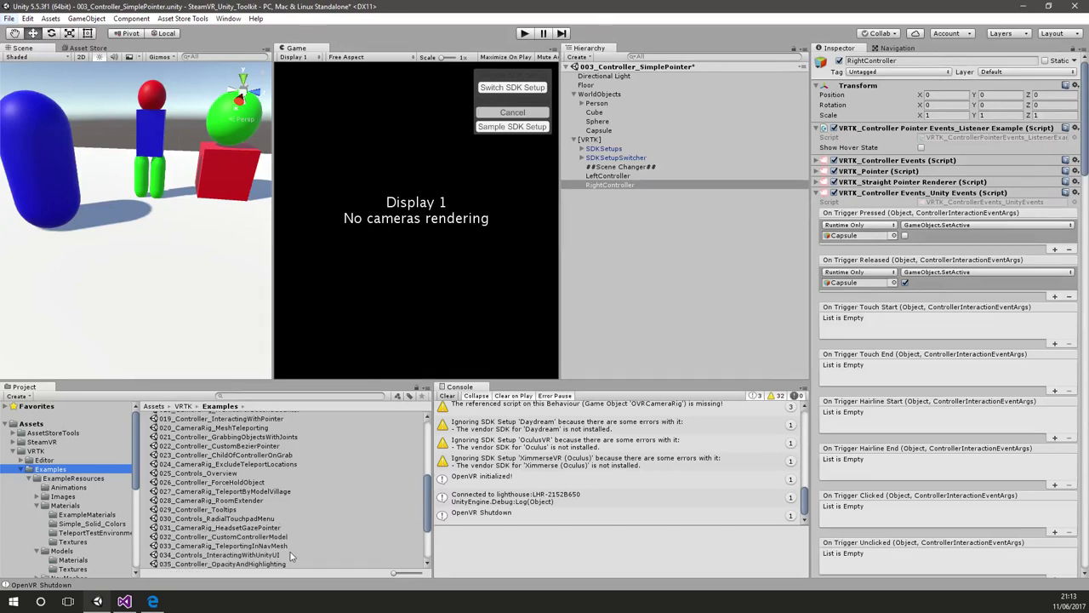
{"action": "scroll", "coordinate": [290, 555], "scroll_direction": "down", "scroll_amount": 2}
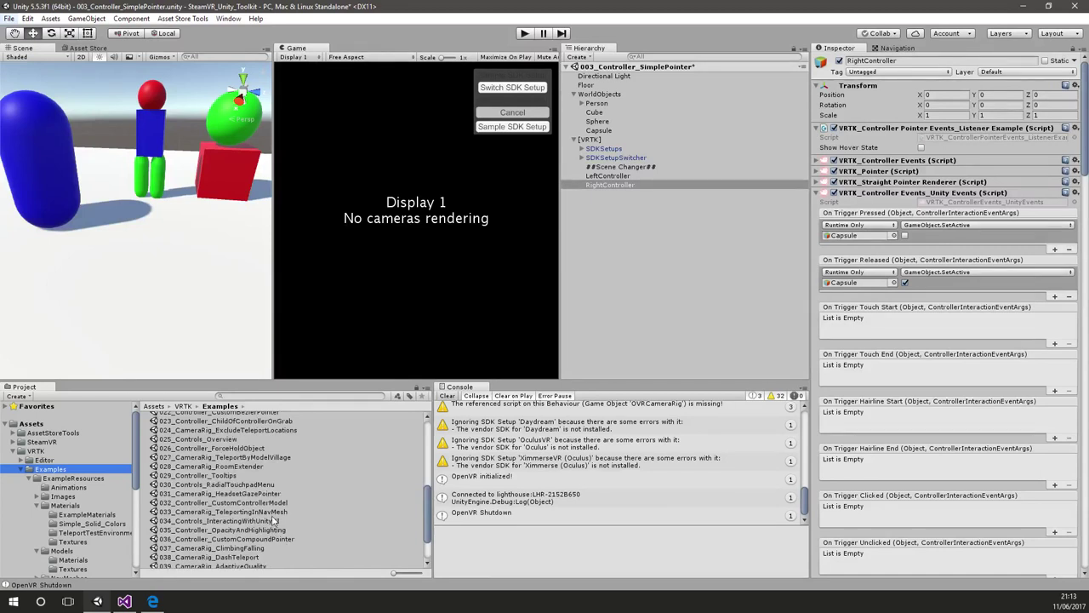
{"action": "double_click", "coordinate": [236, 475]}
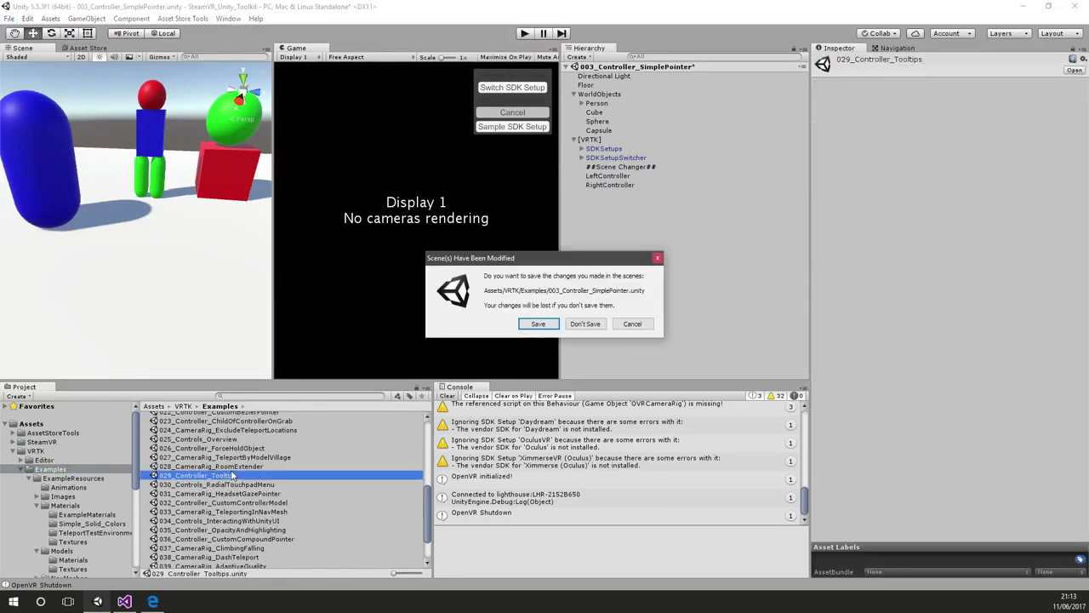
{"action": "left_click", "coordinate": [584, 324]}
- Inspect the settings of the ControllerTooltips object under [VRTK]'s RightController
{"action": "left_click", "coordinate": [574, 103]}
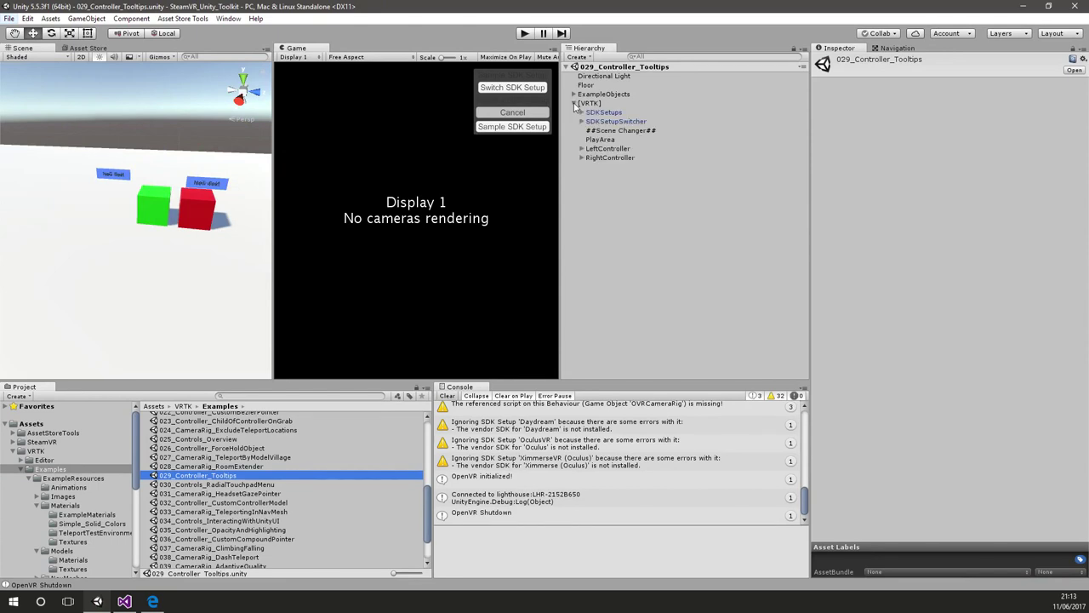
{"action": "left_click", "coordinate": [581, 158]}
{"action": "left_click", "coordinate": [600, 167]}
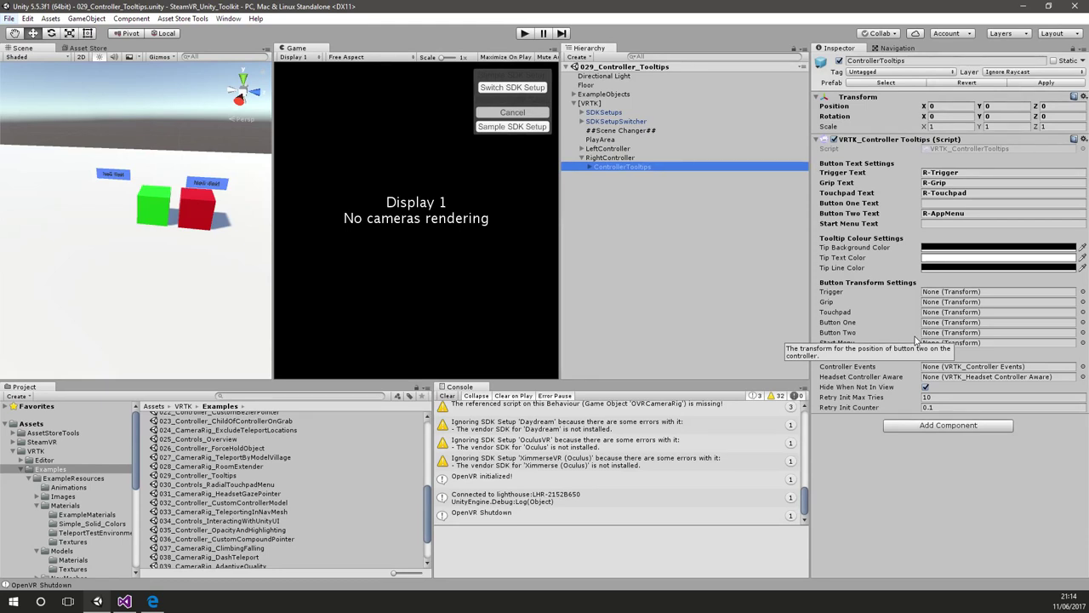
- Examine the OculusVR setup and its child objects under SDKSetups, and the SDK Manager settings on [VRTK]
{"action": "left_click", "coordinate": [590, 103]}
{"action": "left_click", "coordinate": [613, 113]}
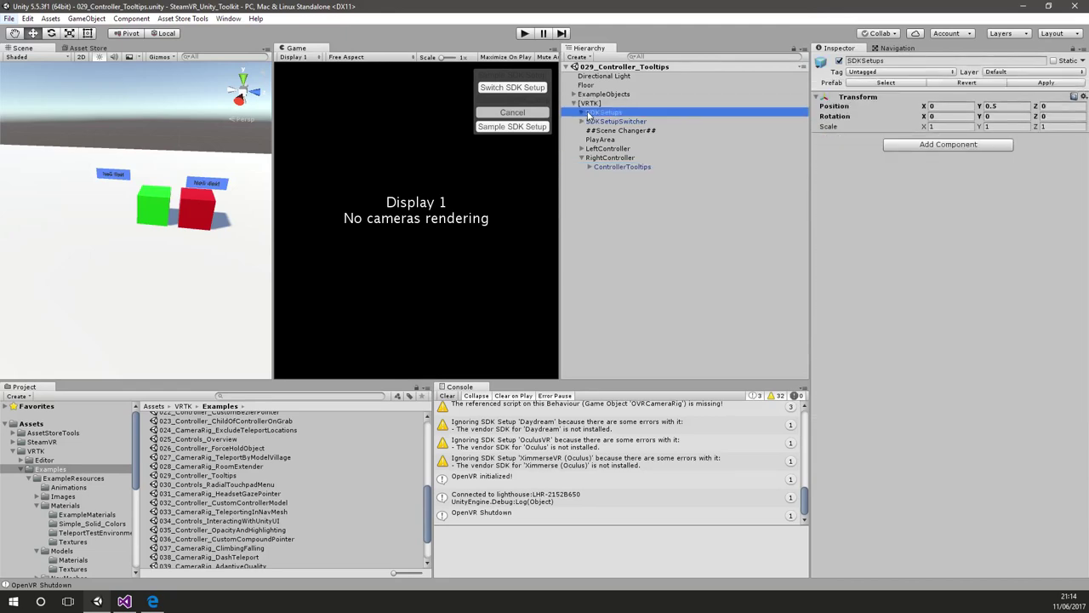
{"action": "left_click", "coordinate": [582, 112]}
{"action": "left_click", "coordinate": [611, 130]}
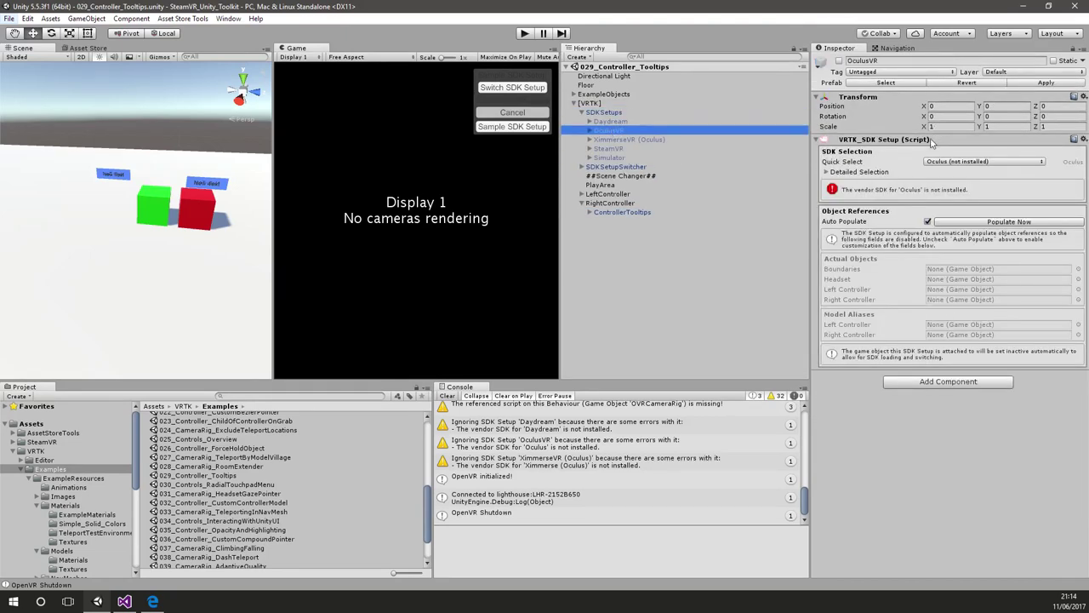
{"action": "left_click", "coordinate": [590, 130]}
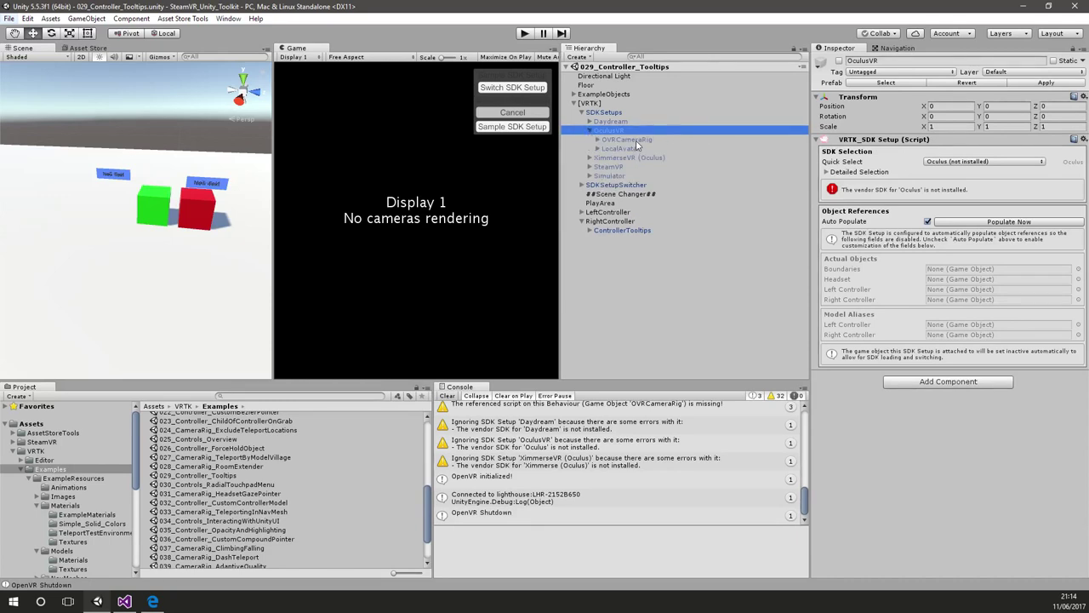
{"action": "left_click", "coordinate": [596, 103]}
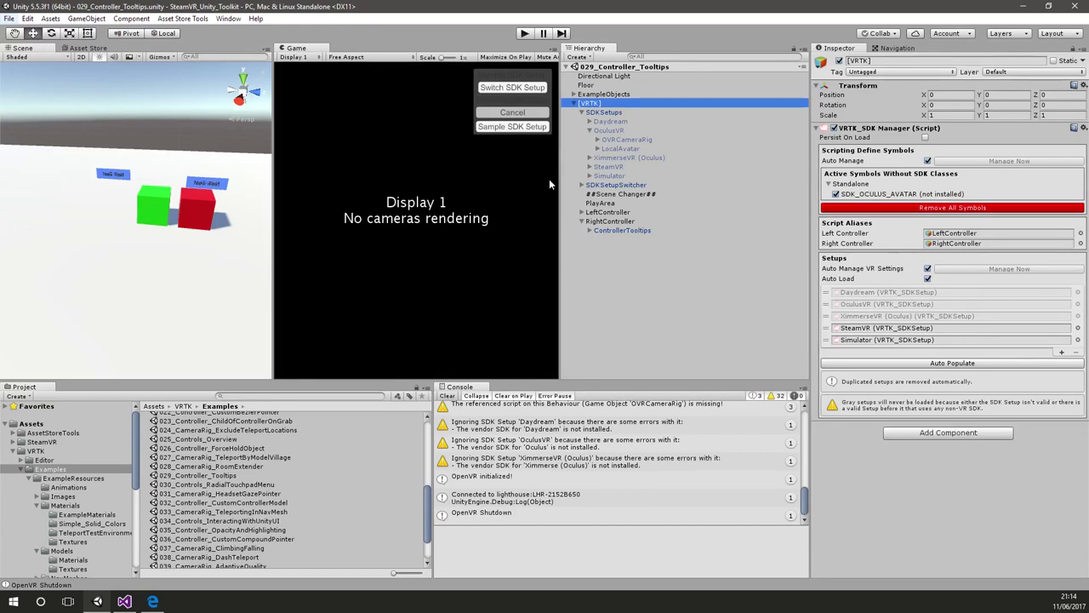
- Reveal the individual button tooltips under ControllerTooltips, and inspect the red cube's ObjectTooltip and its child objects
{"action": "left_click", "coordinate": [622, 230]}
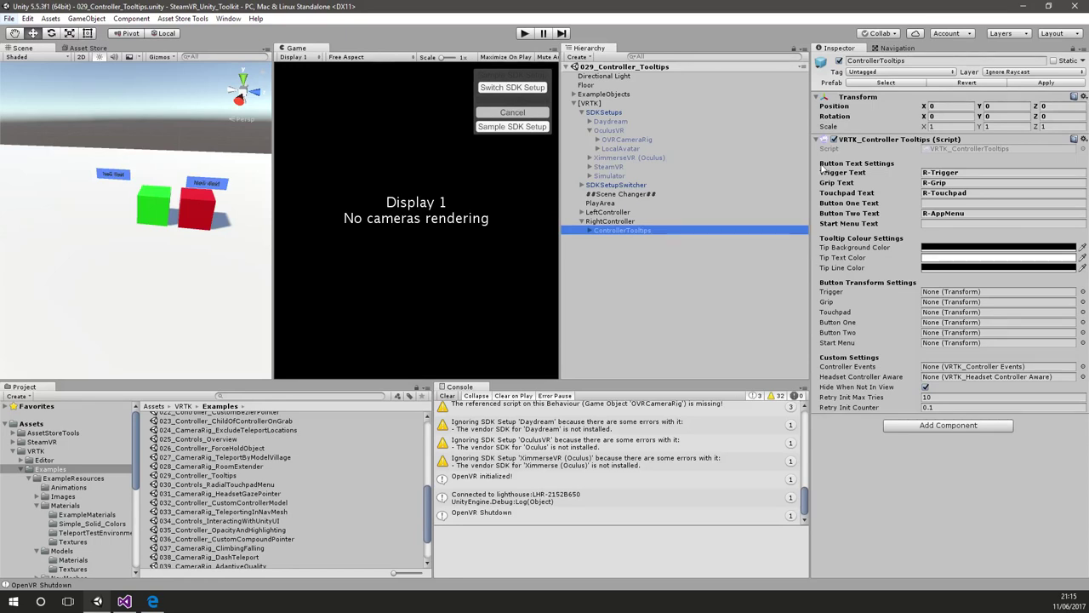
{"action": "left_click", "coordinate": [589, 231]}
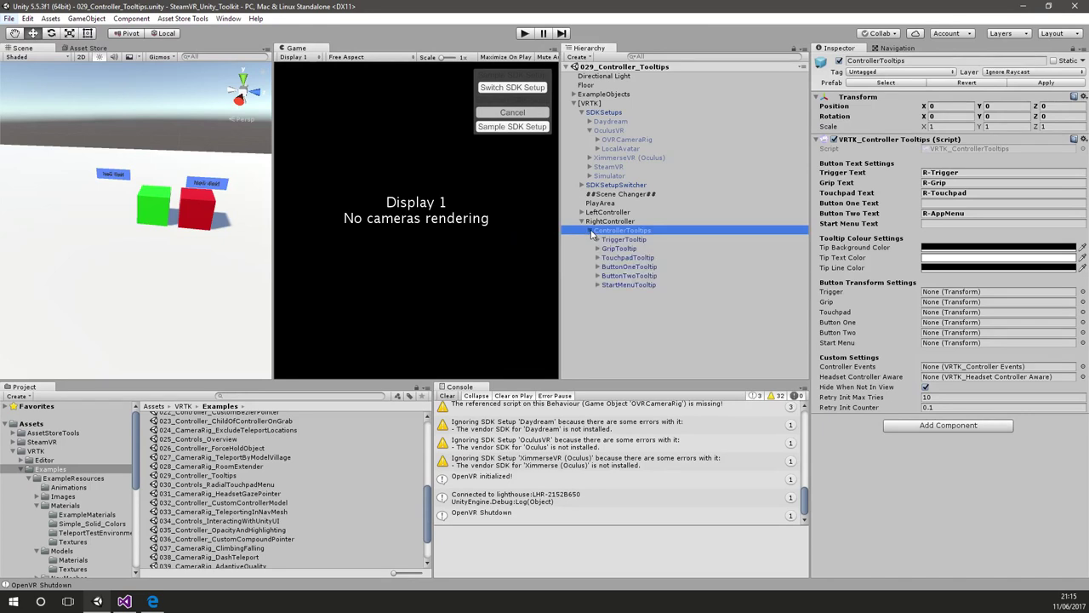
{"action": "scroll", "coordinate": [201, 157], "scroll_direction": "up", "scroll_amount": 4}
{"action": "right_click_drag", "start_coordinate": [201, 156], "coordinate": [218, 93]}
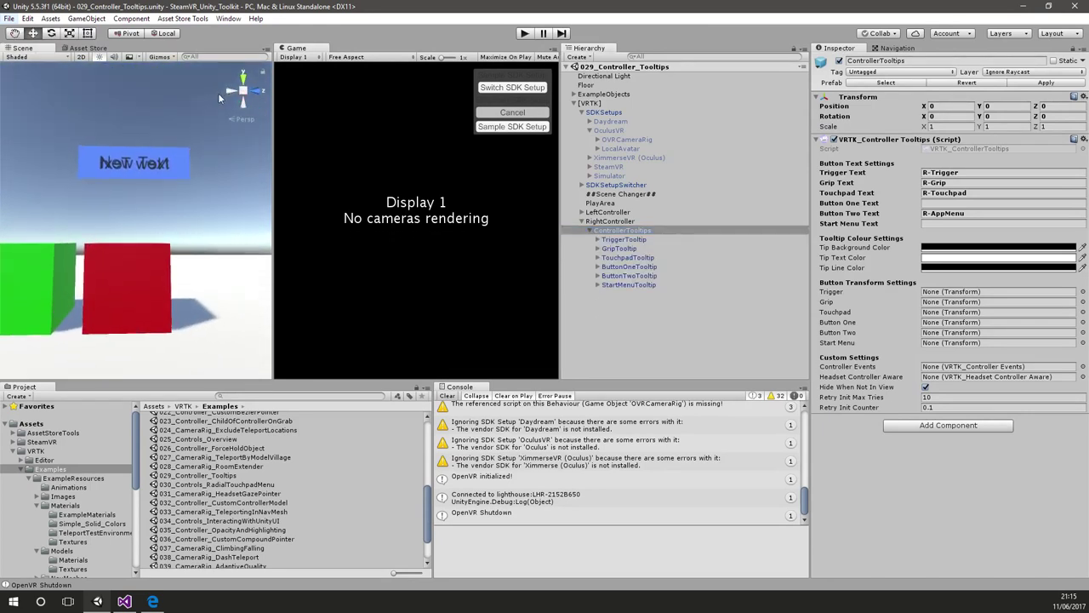
{"action": "left_click", "coordinate": [171, 167]}
{"action": "right_click_drag", "start_coordinate": [184, 173], "coordinate": [68, 159]}
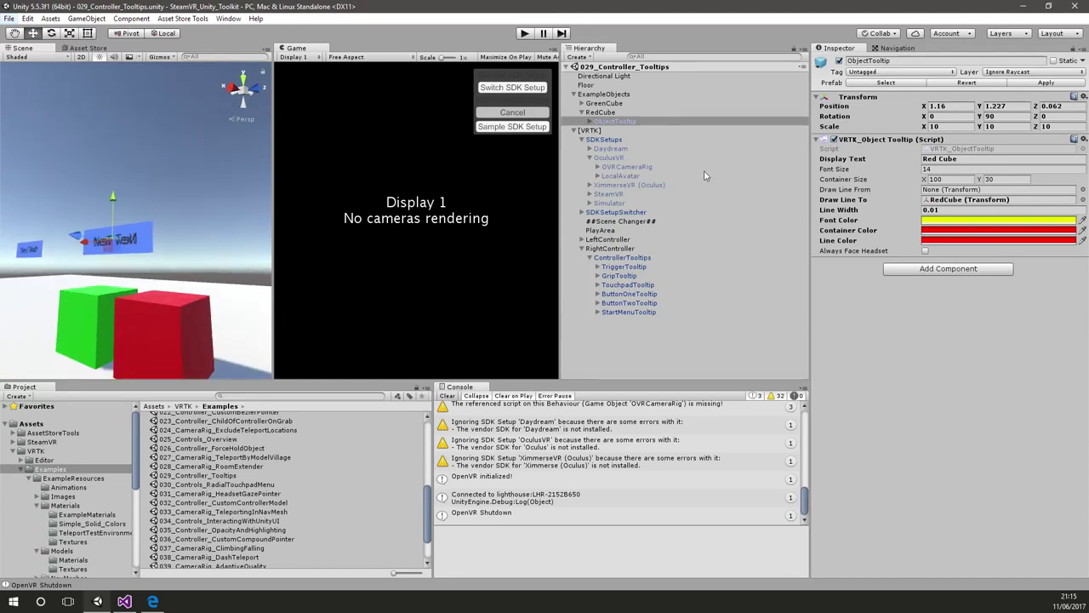
{"action": "left_click", "coordinate": [590, 124]}
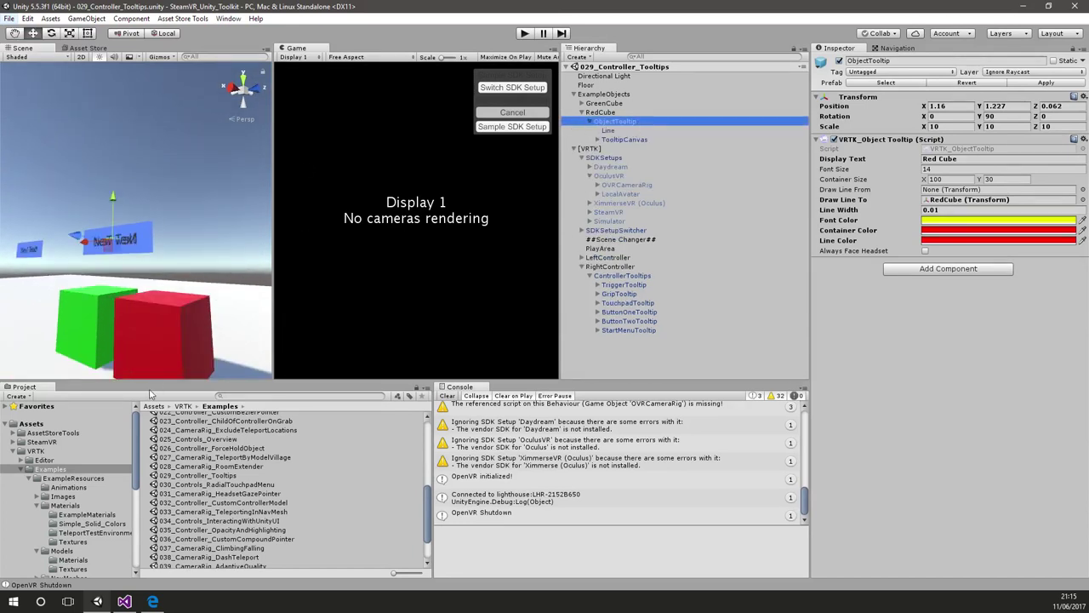
- Open VRTK's Prefabs folder and select the ObjectTooltip prefab to view its settings
{"action": "left_click", "coordinate": [24, 468]}
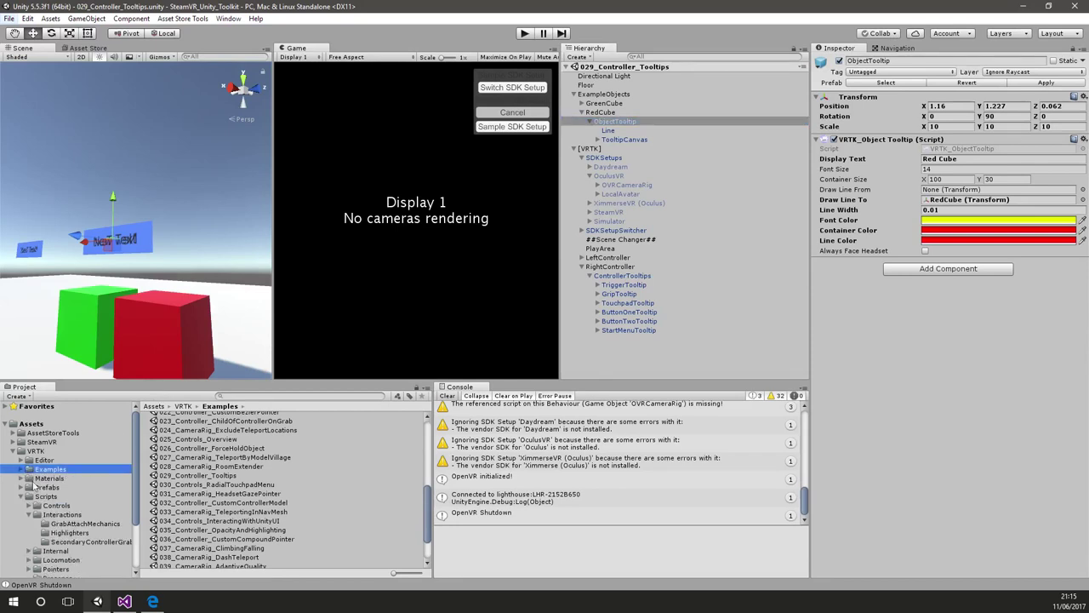
{"action": "left_click", "coordinate": [50, 487]}
{"action": "left_click", "coordinate": [190, 481]}
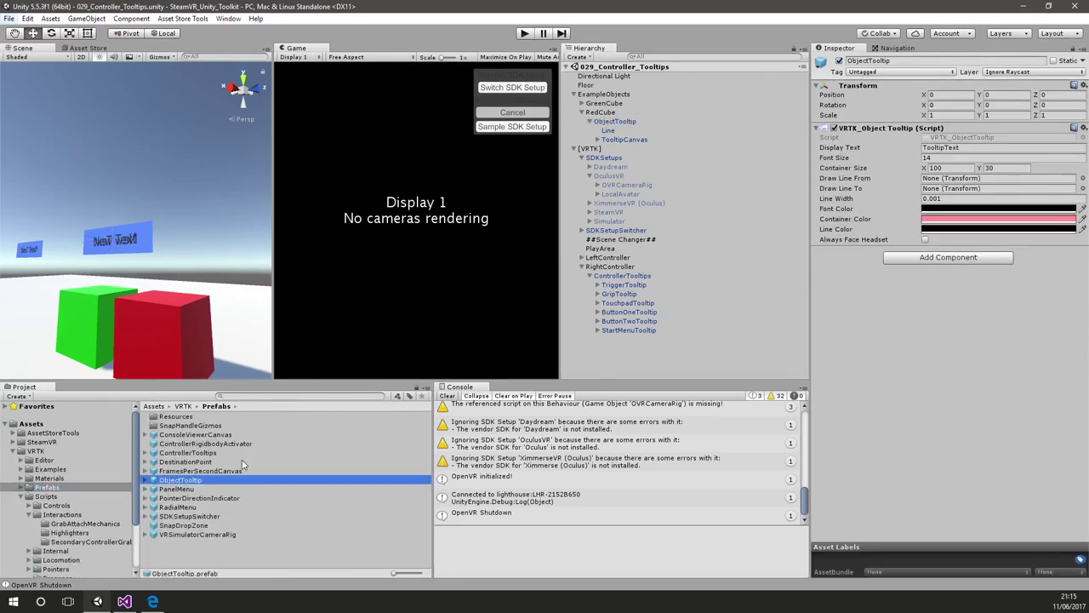
- Inspect the settings of the ObjectTooltip attached to RedCube and view it above the cubes in the scene
{"action": "left_click", "coordinate": [629, 122]}
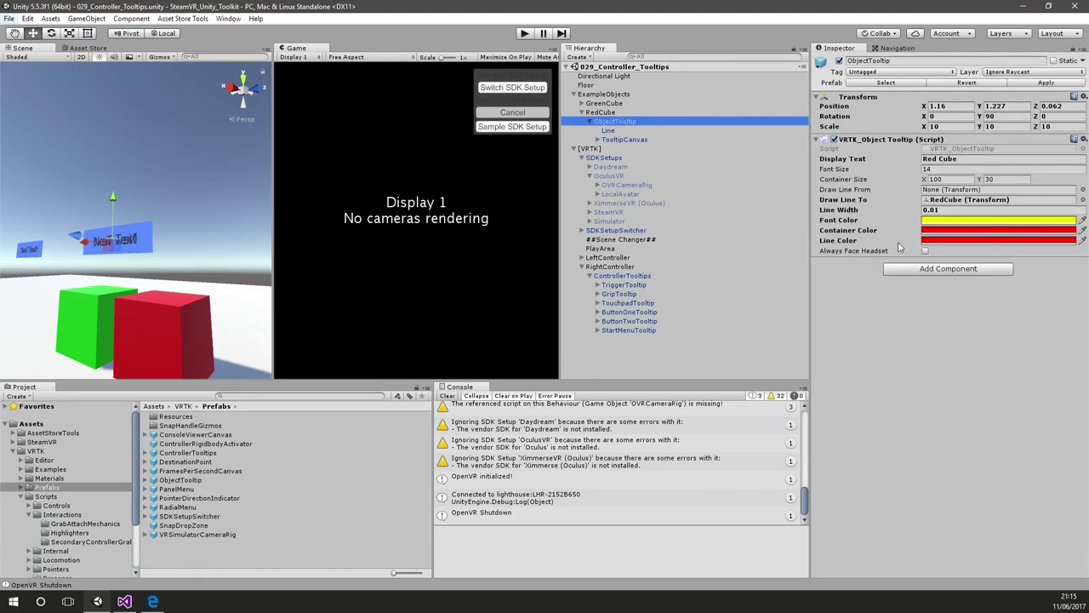
{"action": "left_click_drag", "start_coordinate": [166, 272], "coordinate": [265, 259], "text": "alt"}
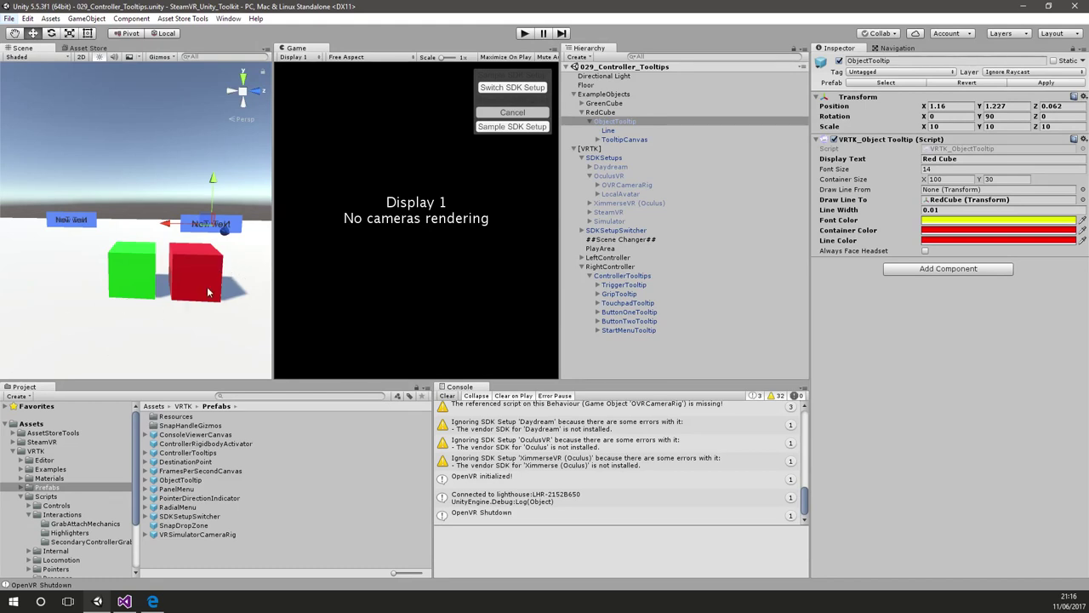
- Open the example scene 002_Controller_Events for a brief look, and then open 003_Controller_SimplePointer and view its world objects
{"action": "left_click", "coordinate": [71, 470]}
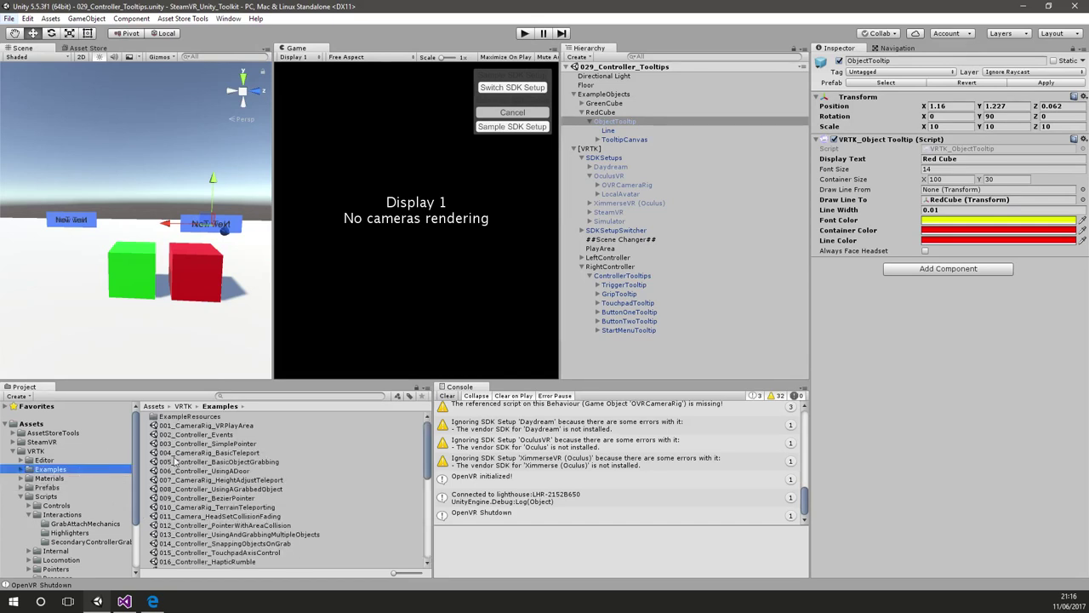
{"action": "double_click", "coordinate": [247, 435]}
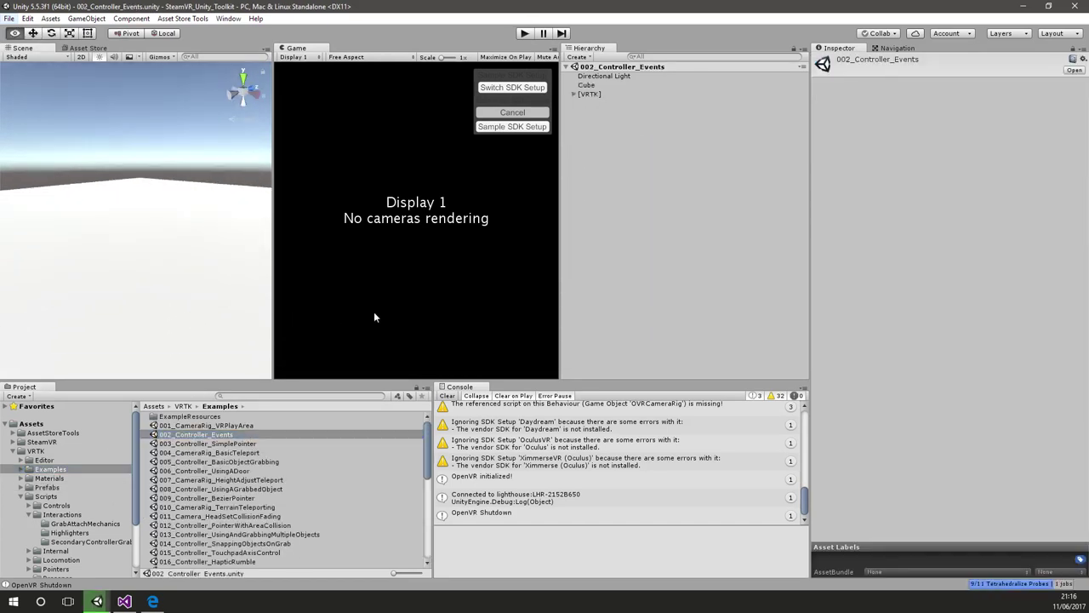
{"action": "left_click_drag", "start_coordinate": [374, 318], "coordinate": [457, 309], "text": "alt"}
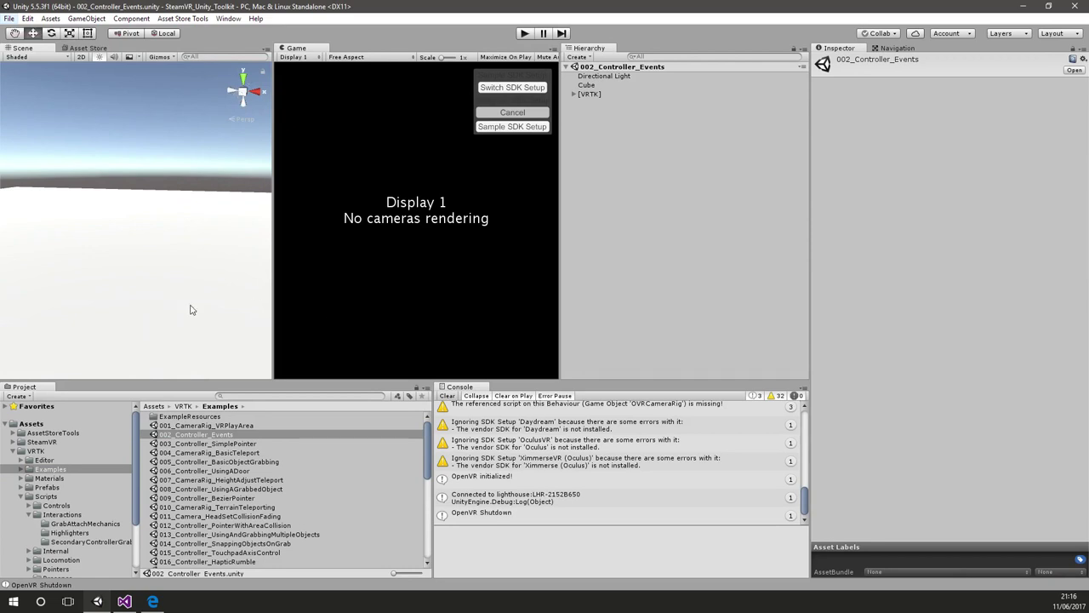
{"action": "double_click", "coordinate": [241, 444]}
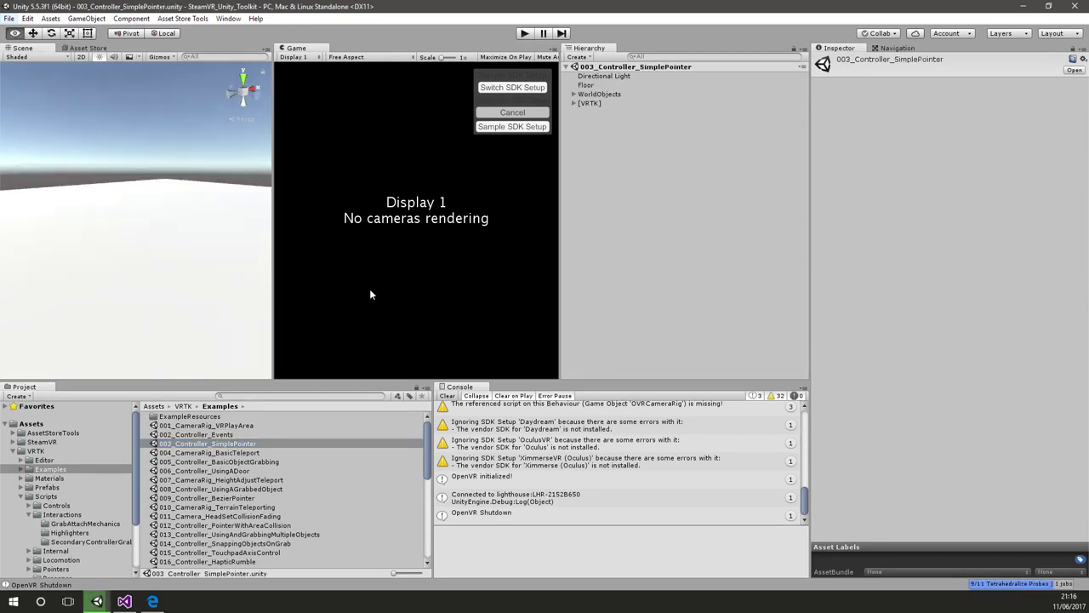
{"action": "left_click_drag", "start_coordinate": [138, 265], "coordinate": [293, 330], "text": "alt"}
- Place a ConsoleViewerCanvas prefab from VRTK's Prefabs folder in the scene beside the objects, and test its log in play mode
{"action": "left_click", "coordinate": [64, 487]}
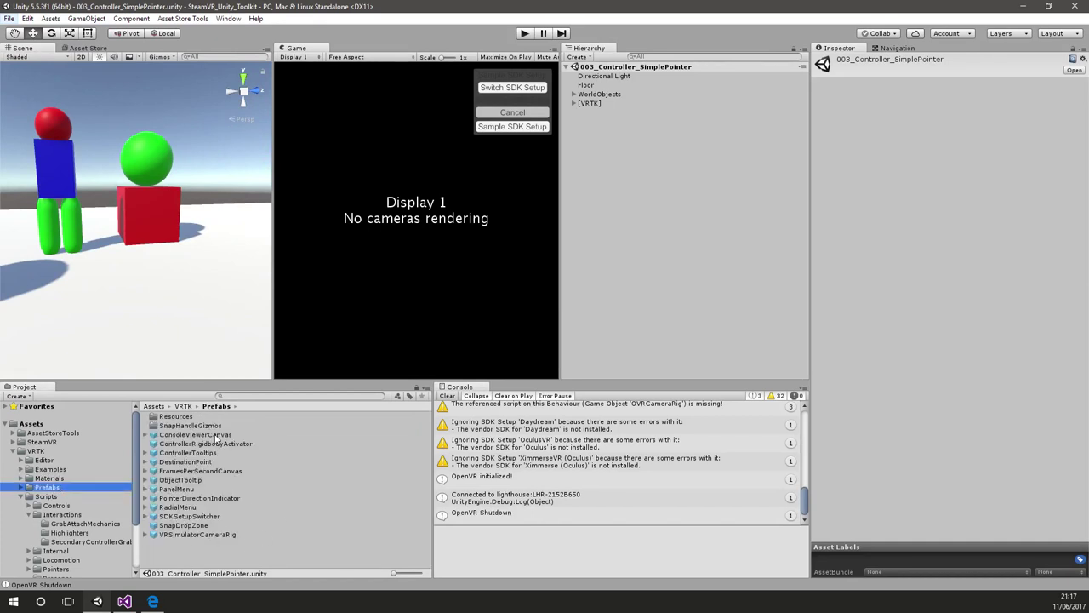
{"action": "left_click_drag", "start_coordinate": [217, 437], "coordinate": [291, 296]}
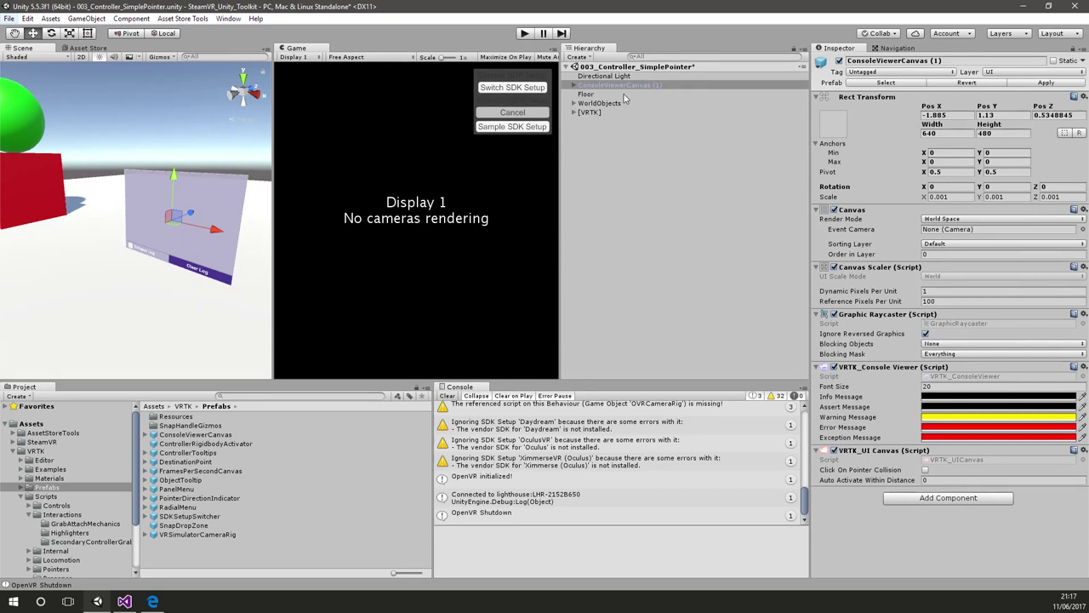
{"action": "left_click_drag", "start_coordinate": [104, 214], "coordinate": [197, 210], "text": "alt"}
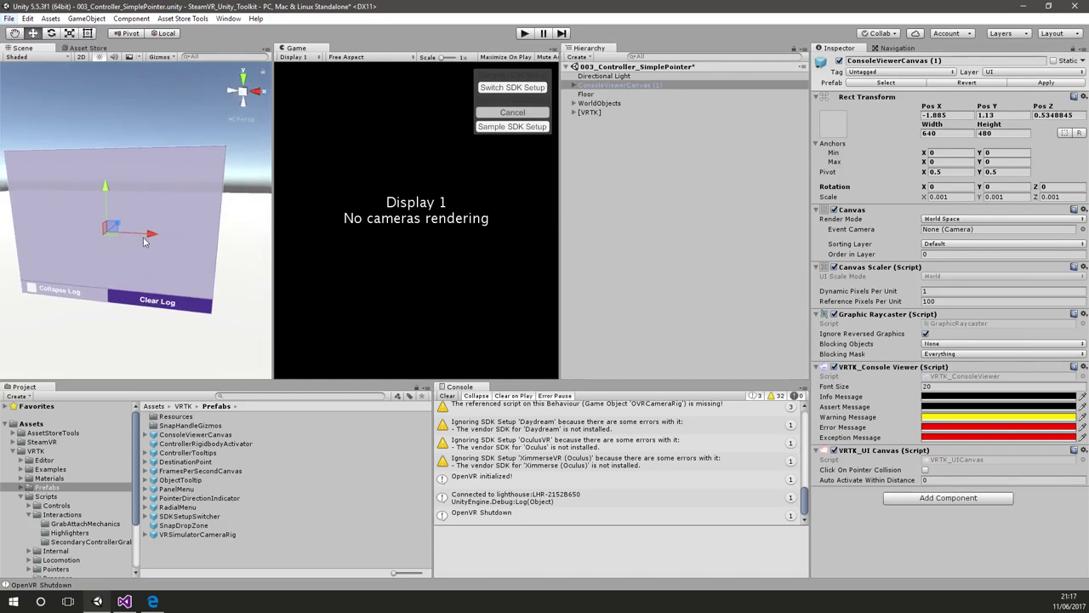
{"action": "left_click_drag", "start_coordinate": [147, 243], "coordinate": [108, 258], "text": "alt"}
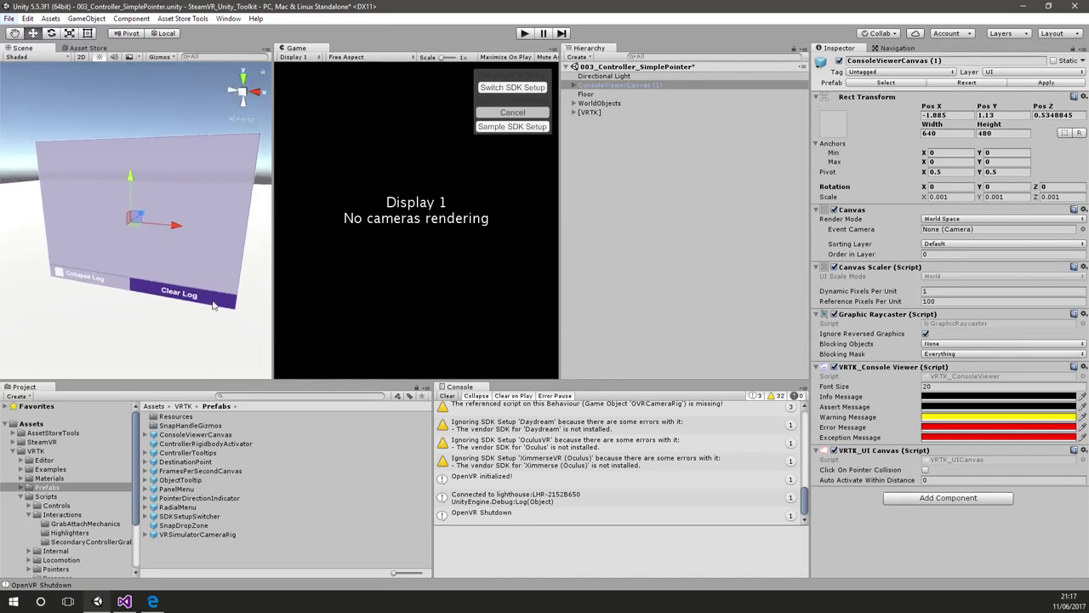
{"action": "left_click", "coordinate": [525, 34]}
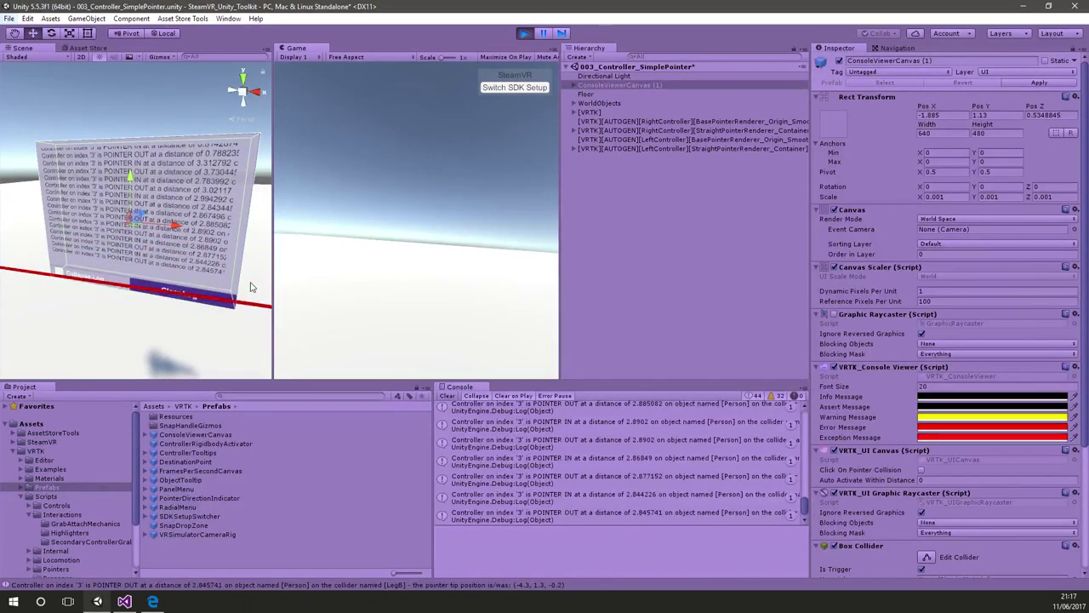
{"action": "left_click", "coordinate": [523, 34]}
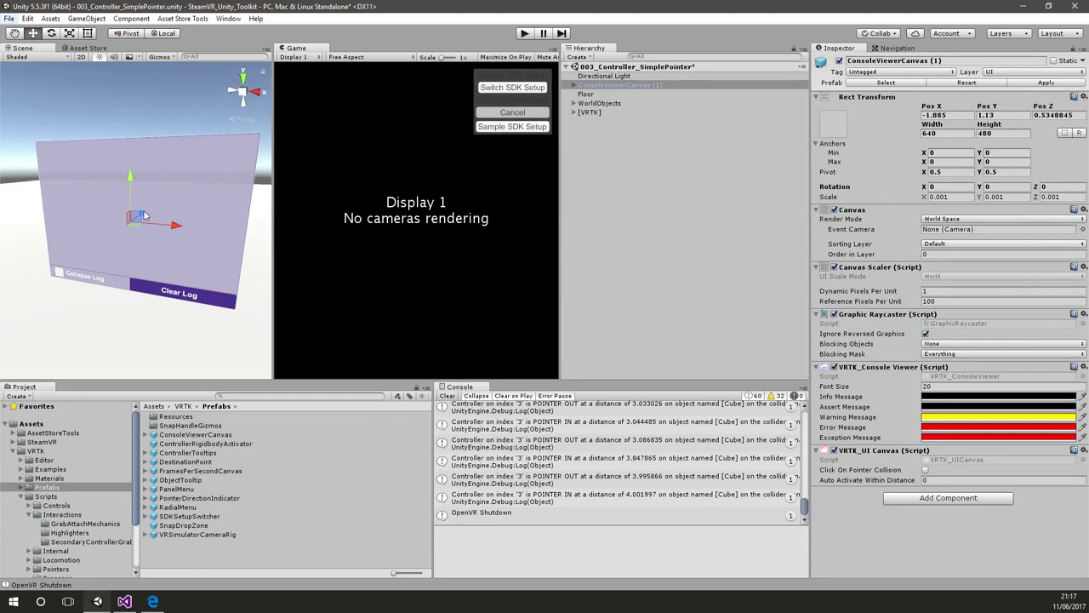
- Make the console viewer canvas a child of [VRTK]'s RightController and set its X, Y and Z positions to 0
{"action": "left_click_drag", "start_coordinate": [103, 226], "coordinate": [151, 300], "text": "alt"}
{"action": "left_click", "coordinate": [574, 112]}
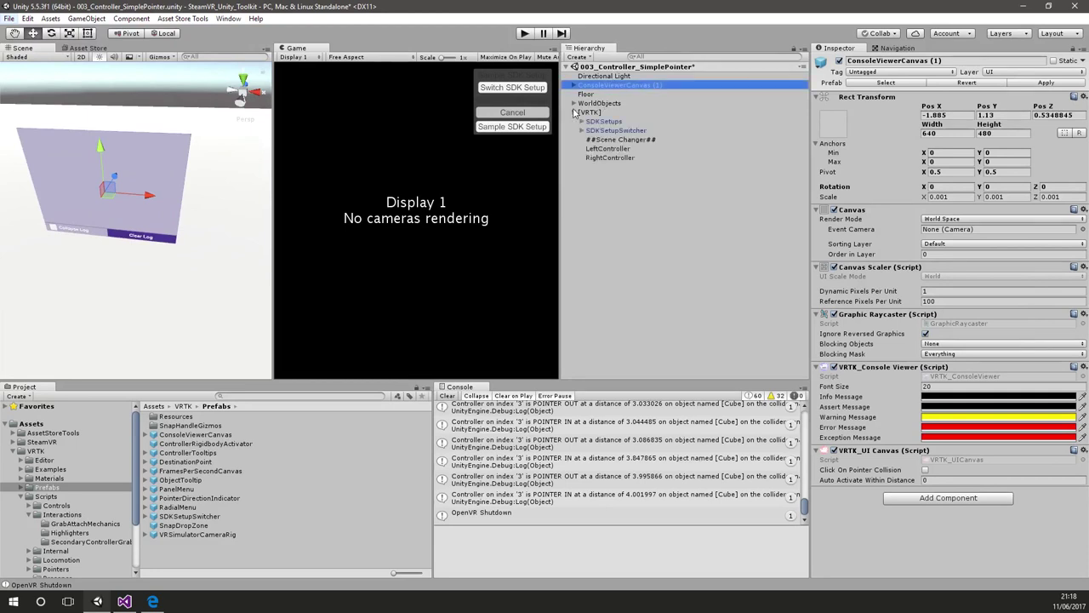
{"action": "left_click_drag", "start_coordinate": [620, 87], "coordinate": [624, 161]}
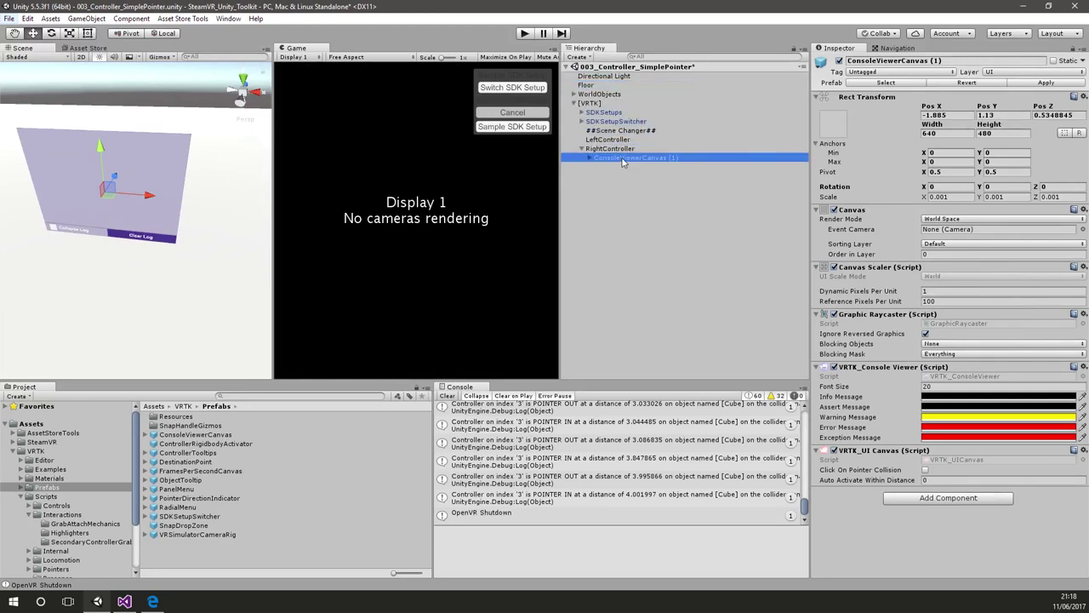
{"action": "left_click", "coordinate": [936, 114]}
{"action": "type", "text": "0"}
{"action": "left_click", "coordinate": [986, 115]}
{"action": "type", "text": "0"}
{"action": "key", "text": "Tab"}
{"action": "type", "text": "0"}
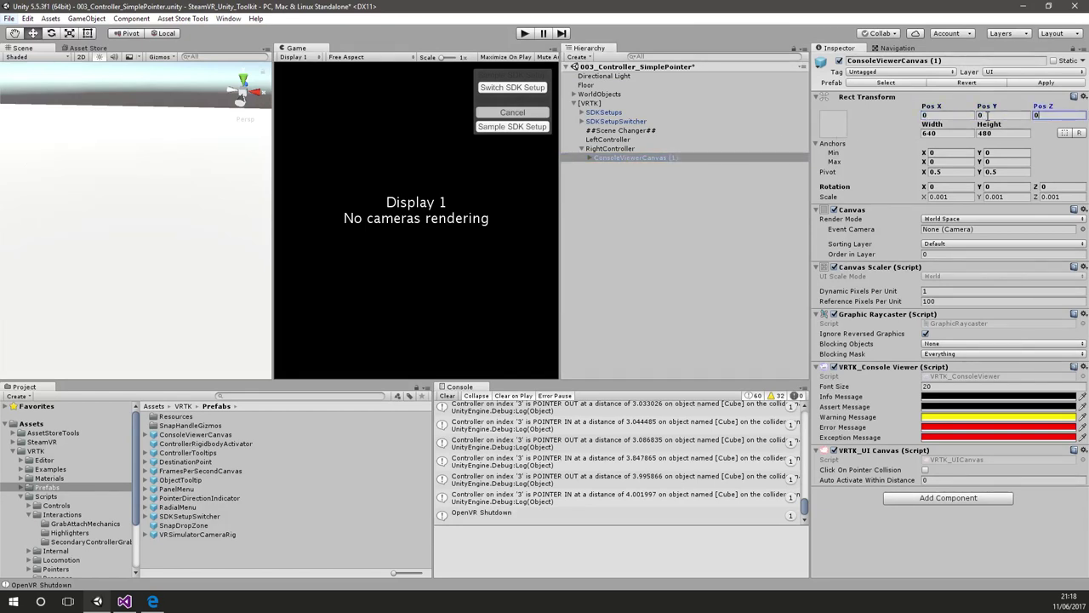
{"action": "key", "text": "Return"}
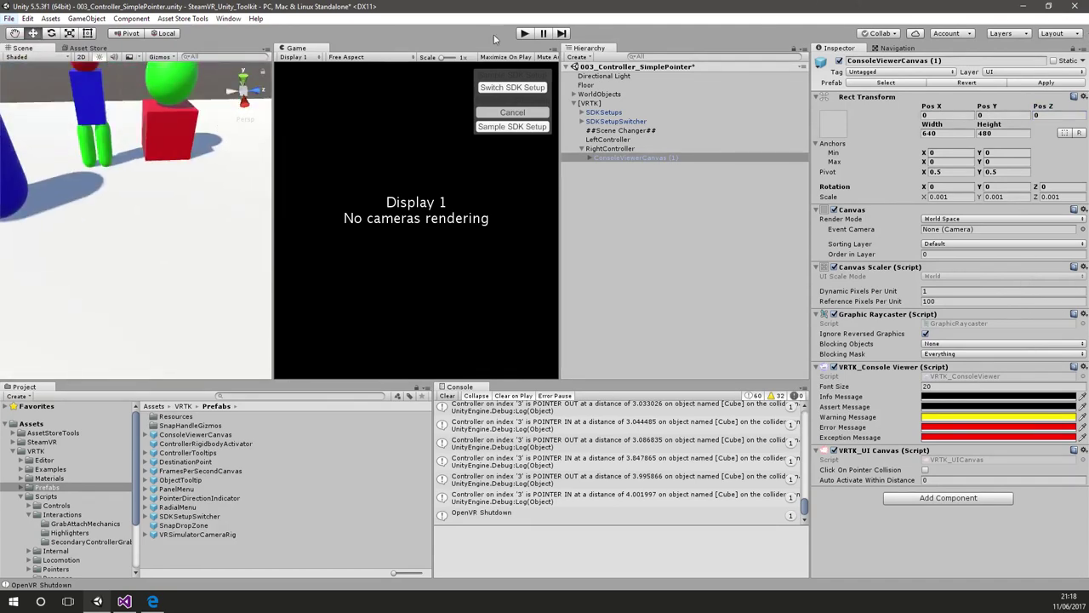
- Test the controller-mounted console canvas in play mode, moving it forward to about 0.526 on Z during the run
{"action": "left_click", "coordinate": [525, 33]}
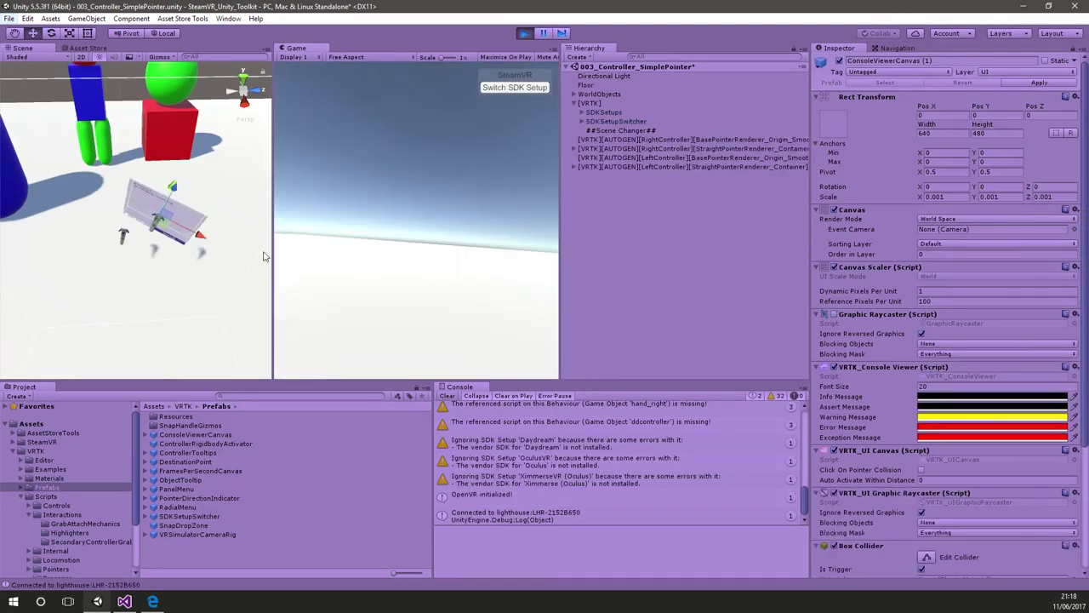
{"action": "left_click_drag", "start_coordinate": [179, 204], "coordinate": [220, 174]}
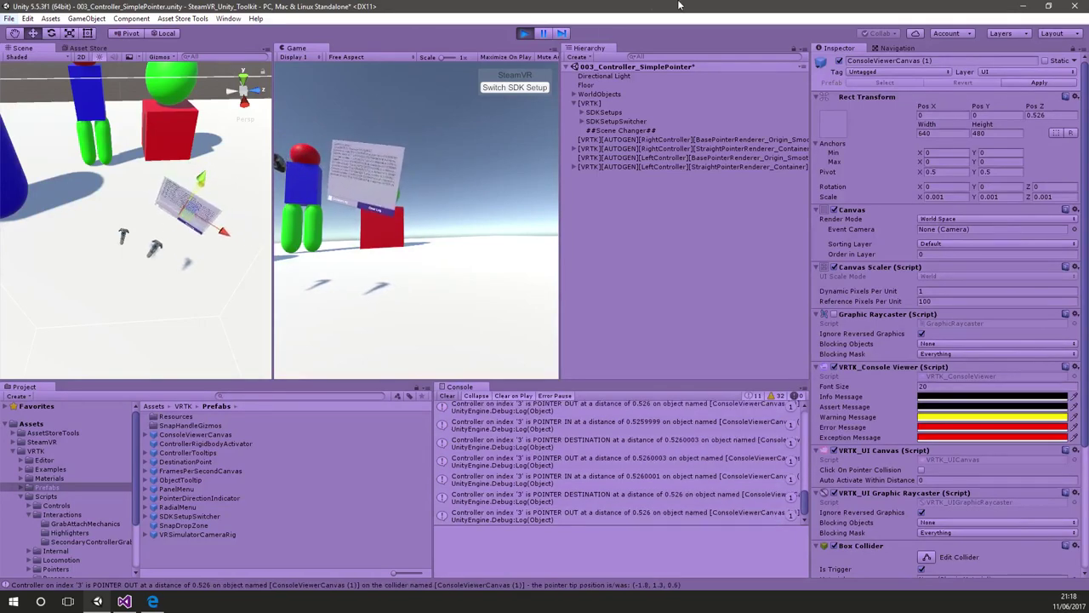
{"action": "left_click", "coordinate": [525, 34]}
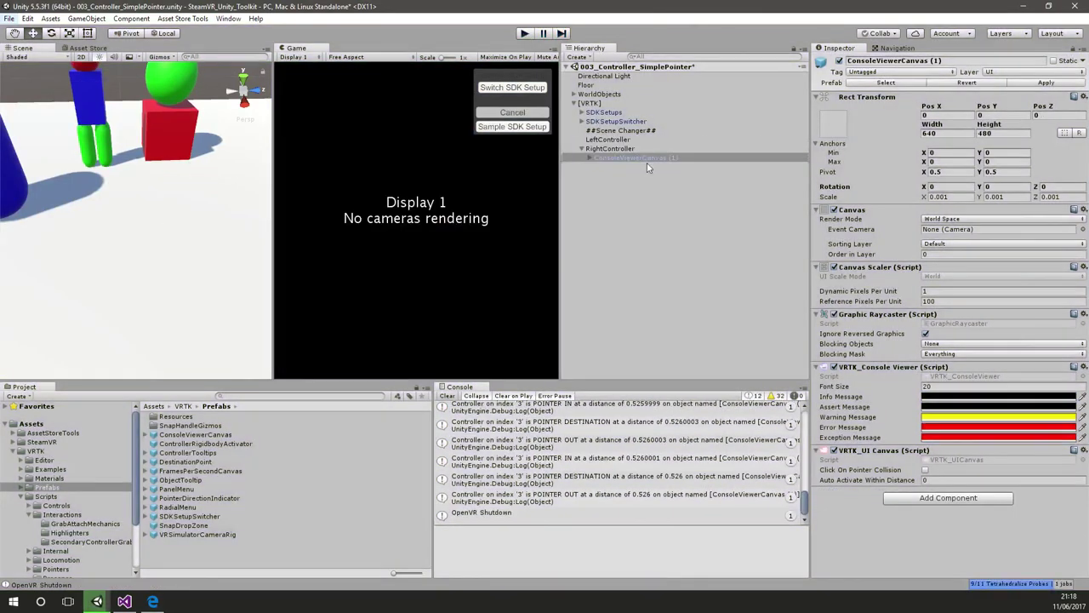
- Set the console canvas and all its child objects to the Ignore Raycast layer, and test the pointer again in play mode
{"action": "left_click", "coordinate": [1030, 72]}
{"action": "left_click", "coordinate": [1031, 110]}
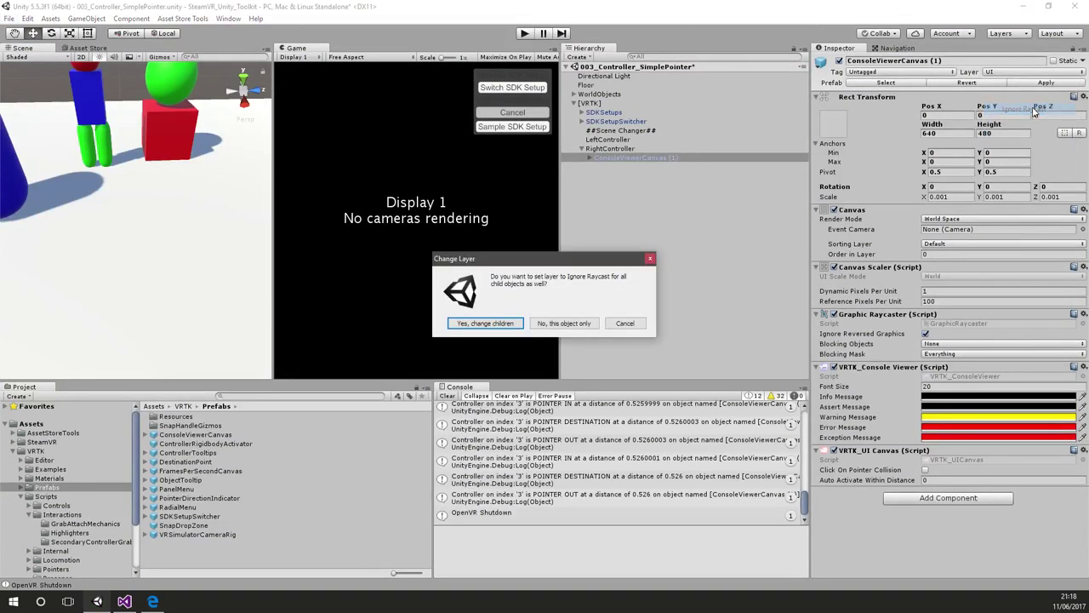
{"action": "left_click", "coordinate": [492, 324]}
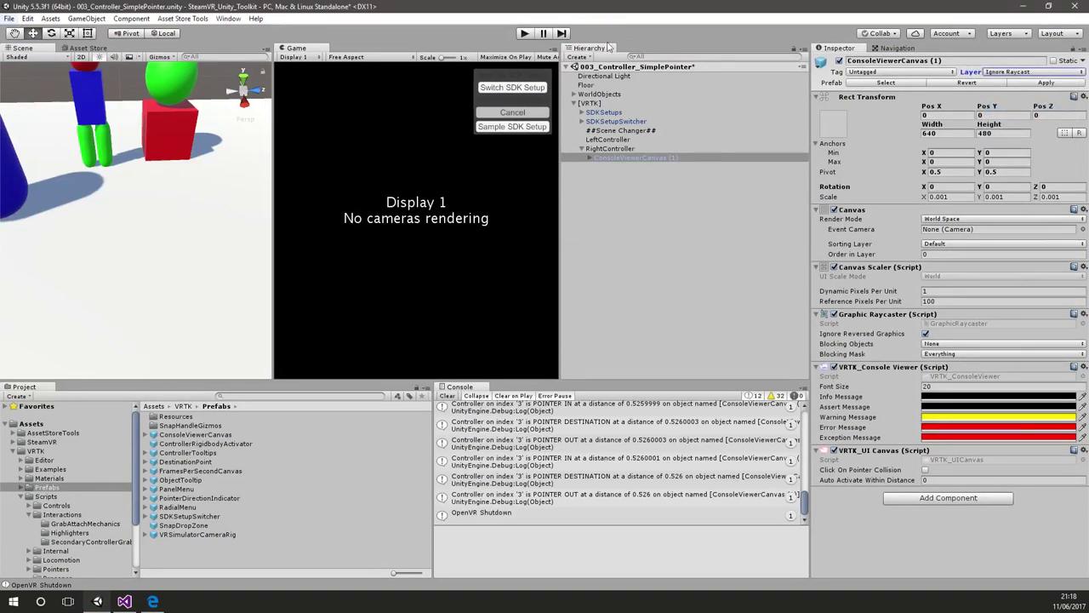
{"action": "left_click", "coordinate": [524, 34]}
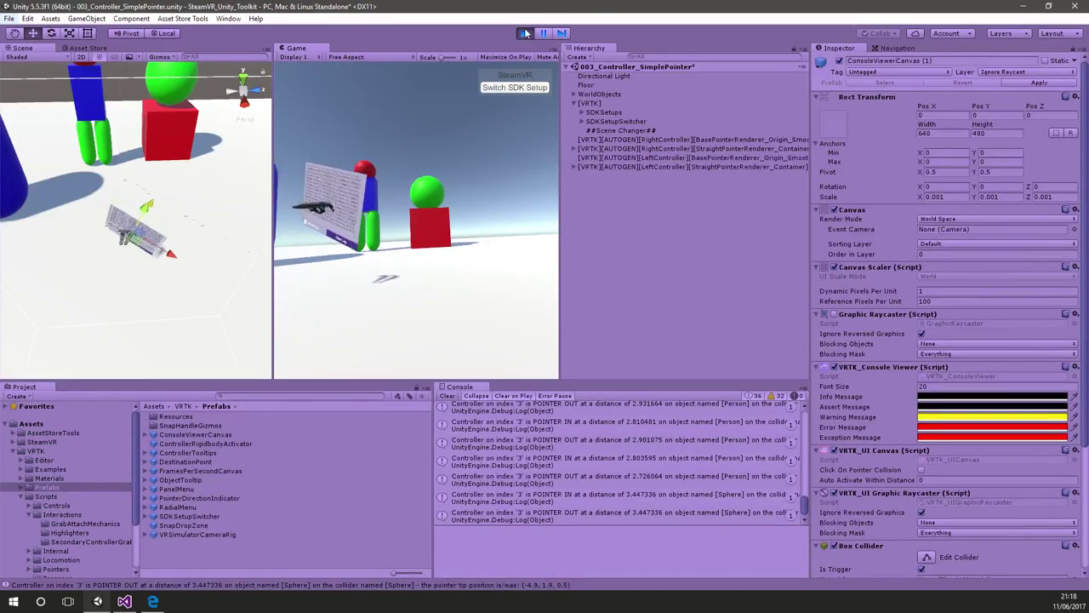
{"action": "left_click", "coordinate": [525, 34]}
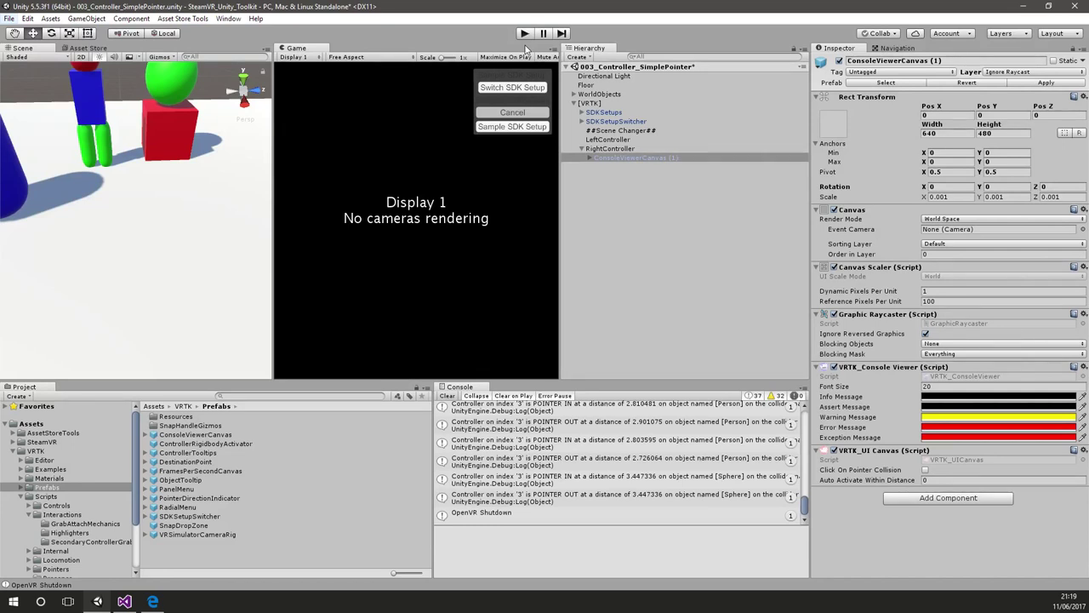
- Switch to the Edge browser to read the VRTK GitHub issue about Adaptive Quality, and return to Unity
{"action": "left_click", "coordinate": [153, 602]}
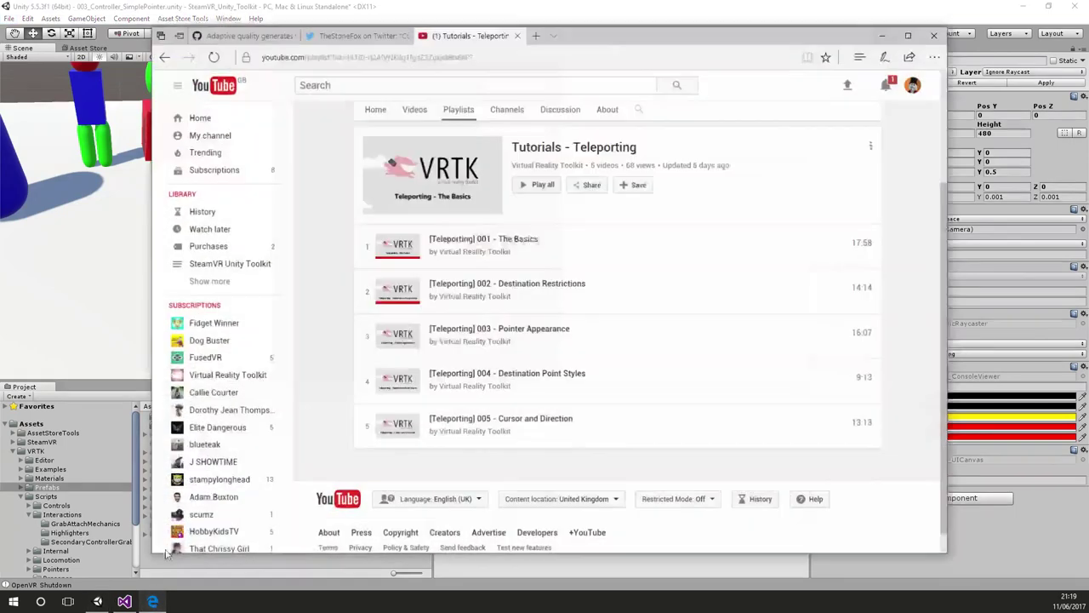
{"action": "left_click", "coordinate": [247, 36]}
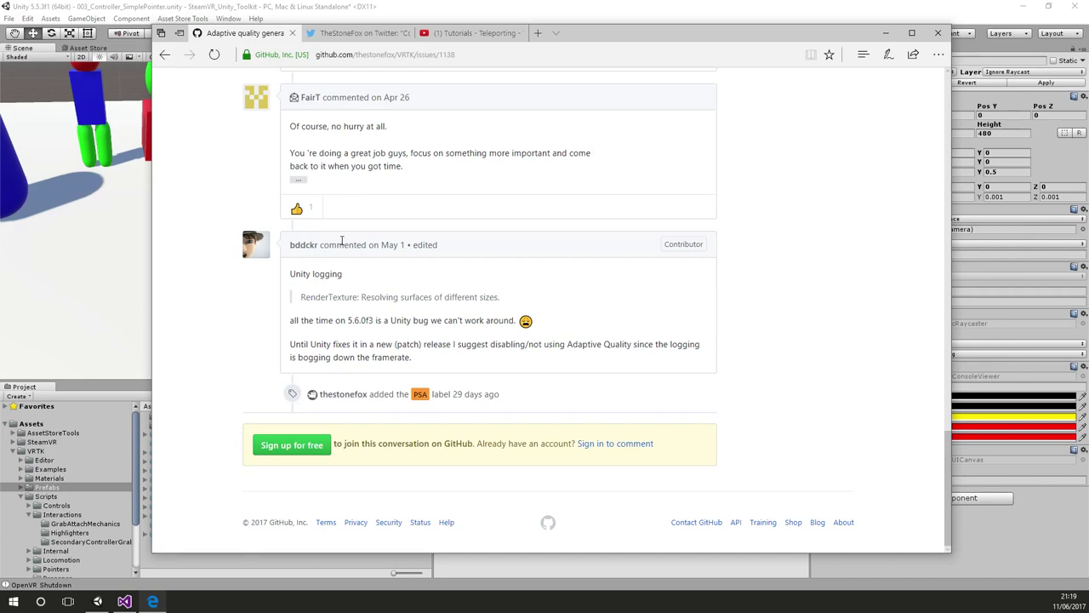
{"action": "left_click", "coordinate": [298, 6]}
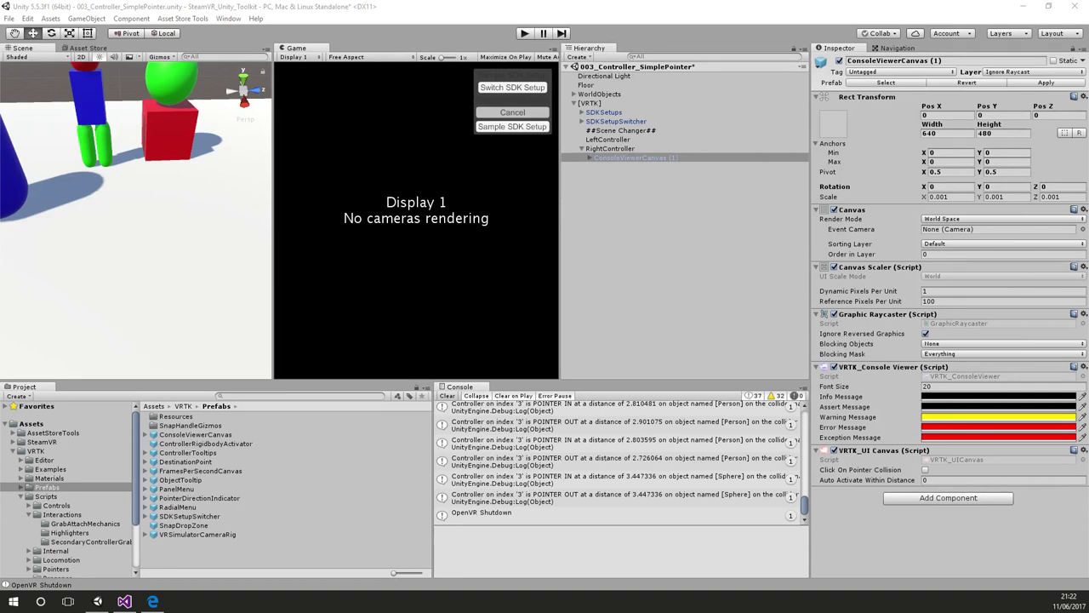
{"action": "left_click", "coordinate": [153, 600]}
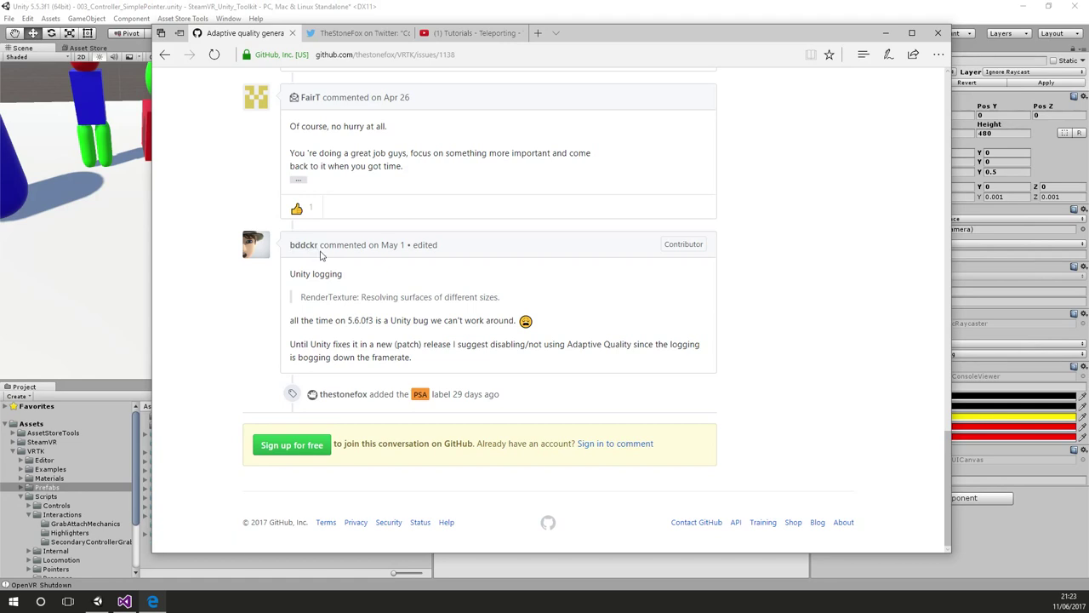
{"action": "left_click", "coordinate": [404, 6]}
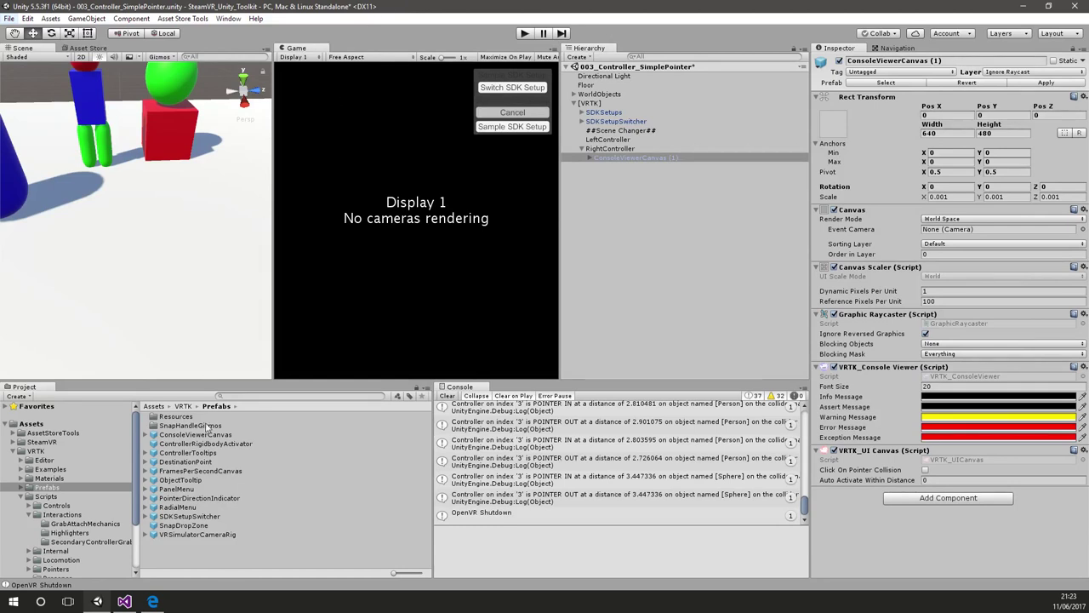
- Open the 005_Controller_BasicObjectGrabbing example scene without saving the changes to 003_Controller_SimplePointer, and widen the Scene view
{"action": "left_click", "coordinate": [83, 471]}
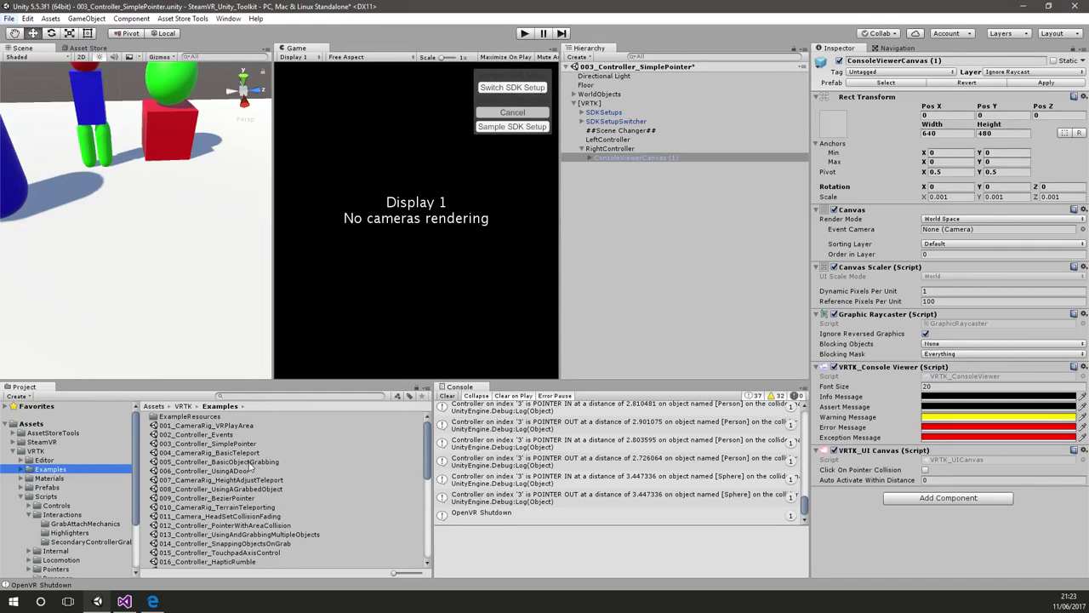
{"action": "double_click", "coordinate": [253, 465]}
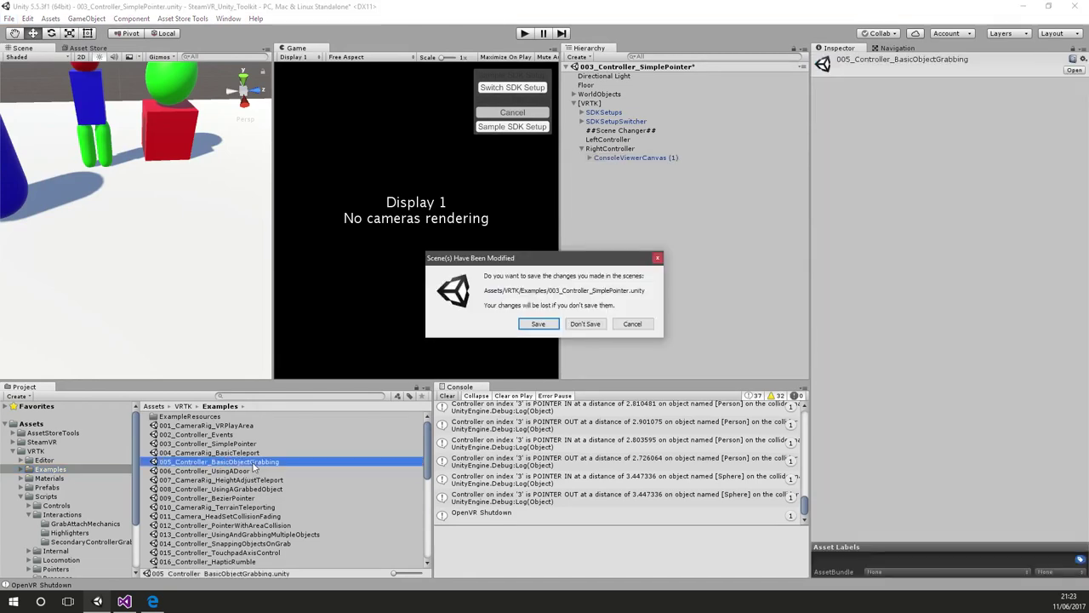
{"action": "left_click", "coordinate": [606, 320]}
{"action": "left_click_drag", "start_coordinate": [258, 331], "coordinate": [340, 331]}
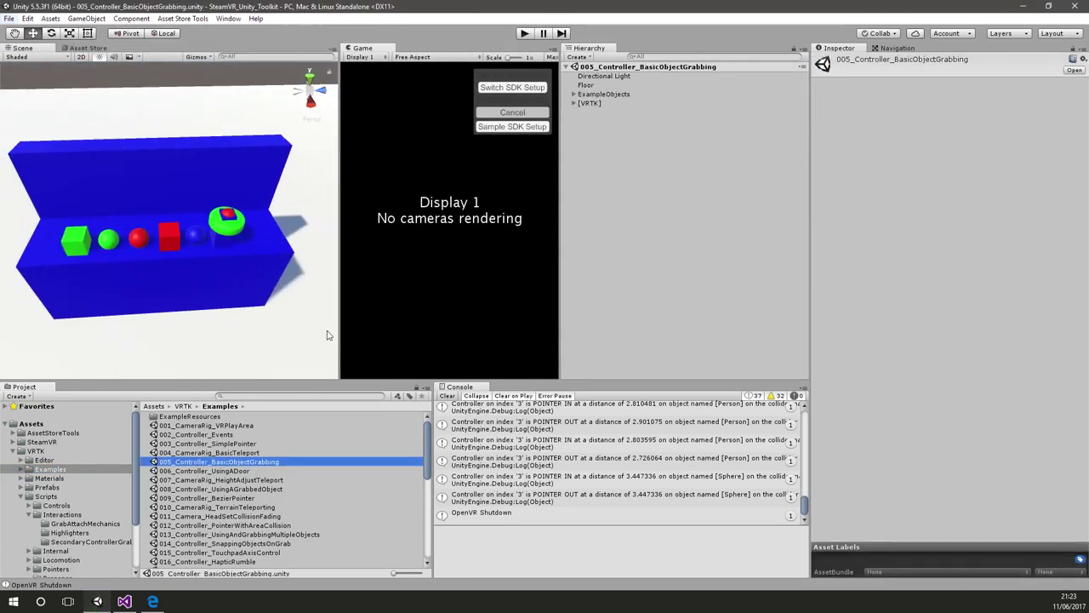
- Compare the VRTK_InteractableObject touch highlight settings of the red cube and the red sphere on the table
{"action": "right_click_drag", "start_coordinate": [228, 255], "coordinate": [216, 230]}
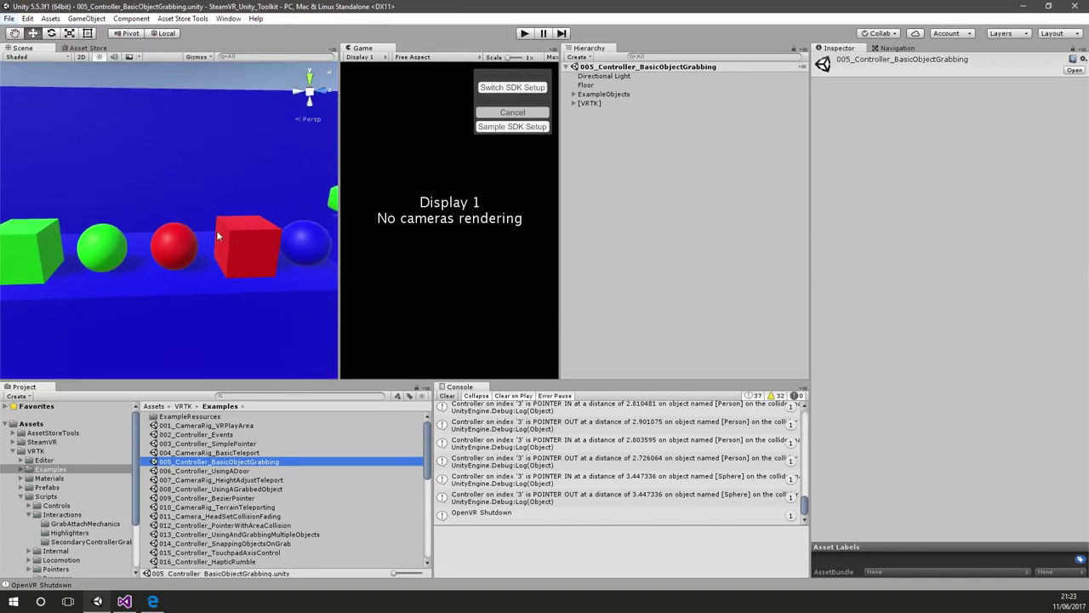
{"action": "left_click", "coordinate": [247, 248]}
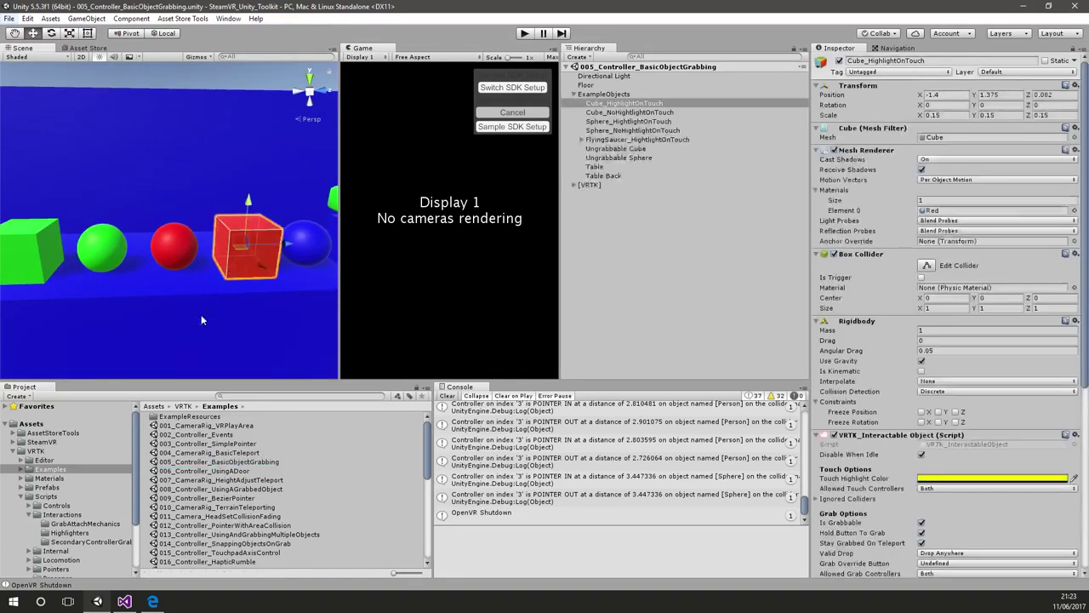
{"action": "left_click", "coordinate": [162, 246]}
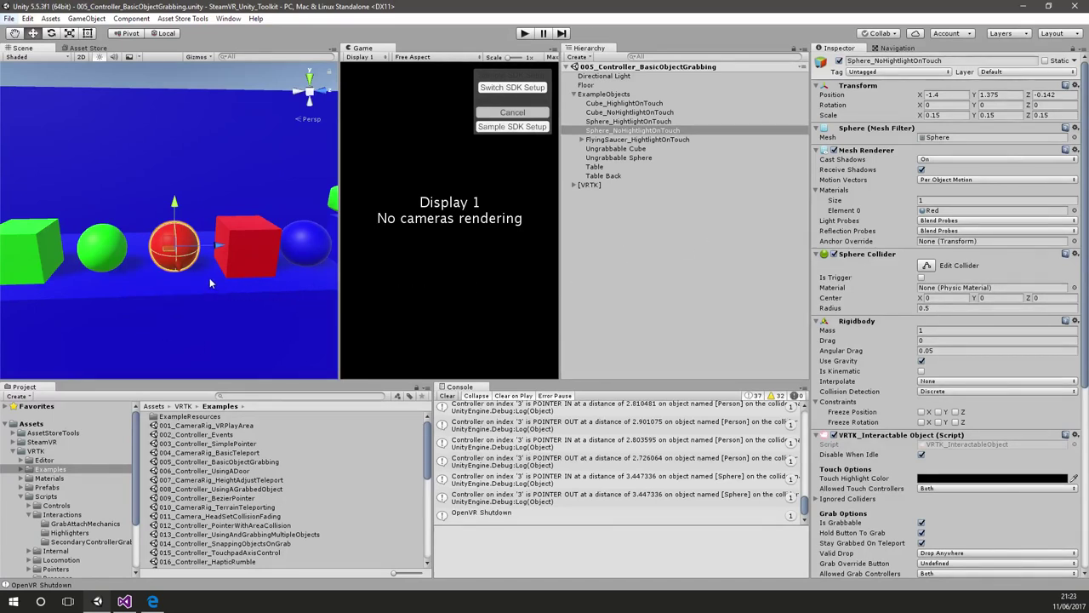
{"action": "left_click", "coordinate": [266, 248]}
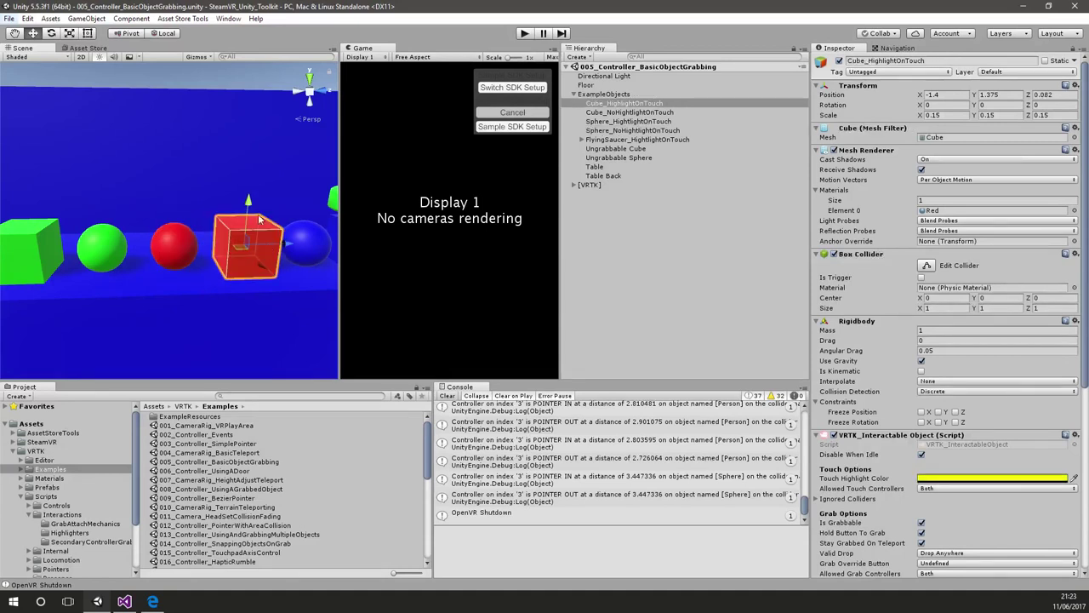
- Remove the VRTK_InteractableObject and VRTK_Swap Controller Grab Action scripts from the red sphere, and enable its Is Trigger and Is Kinematic options
{"action": "left_click", "coordinate": [166, 244]}
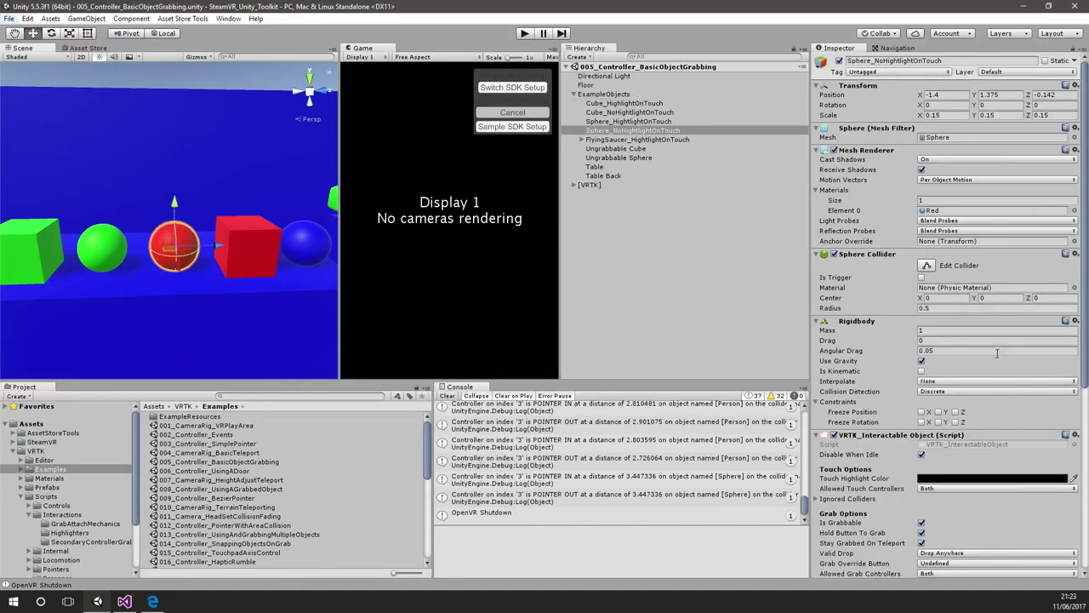
{"action": "left_click", "coordinate": [1075, 436]}
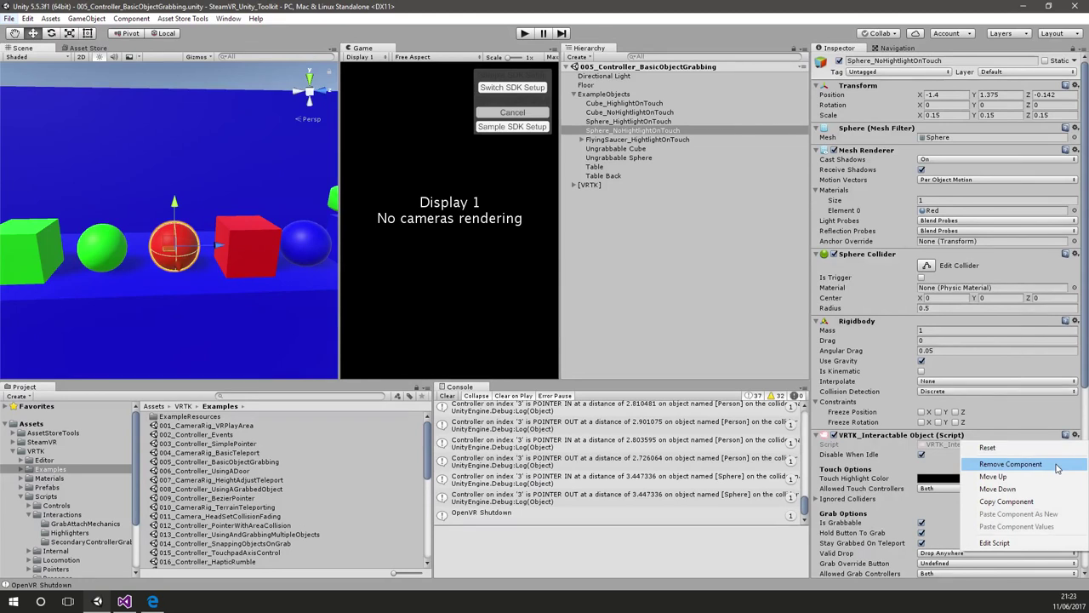
{"action": "left_click", "coordinate": [1013, 464]}
{"action": "left_click", "coordinate": [1075, 436]}
{"action": "left_click", "coordinate": [1068, 462]}
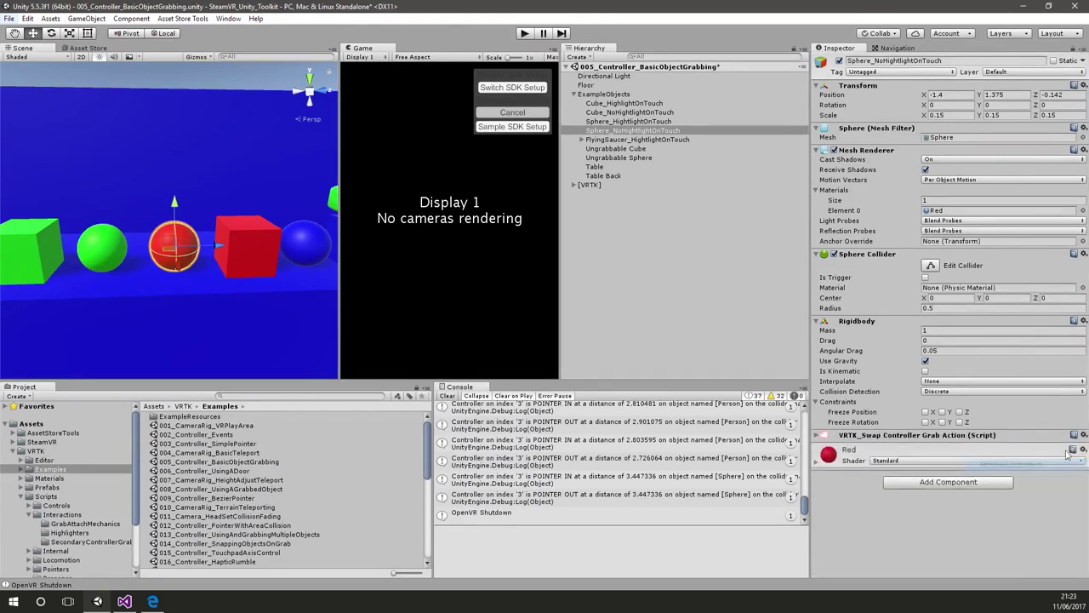
{"action": "left_click", "coordinate": [1083, 436]}
{"action": "left_click", "coordinate": [1017, 462]}
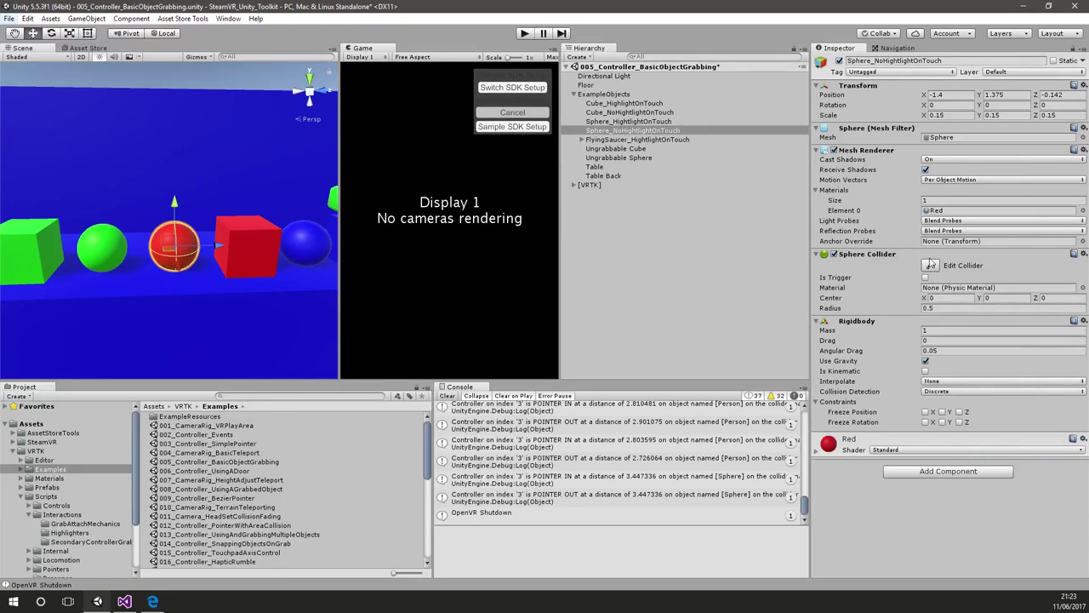
{"action": "left_click", "coordinate": [925, 278]}
{"action": "left_click", "coordinate": [925, 371]}
- Create a C# script named nail in the Assets folder and attach it to the red sphere
{"action": "left_click", "coordinate": [31, 423]}
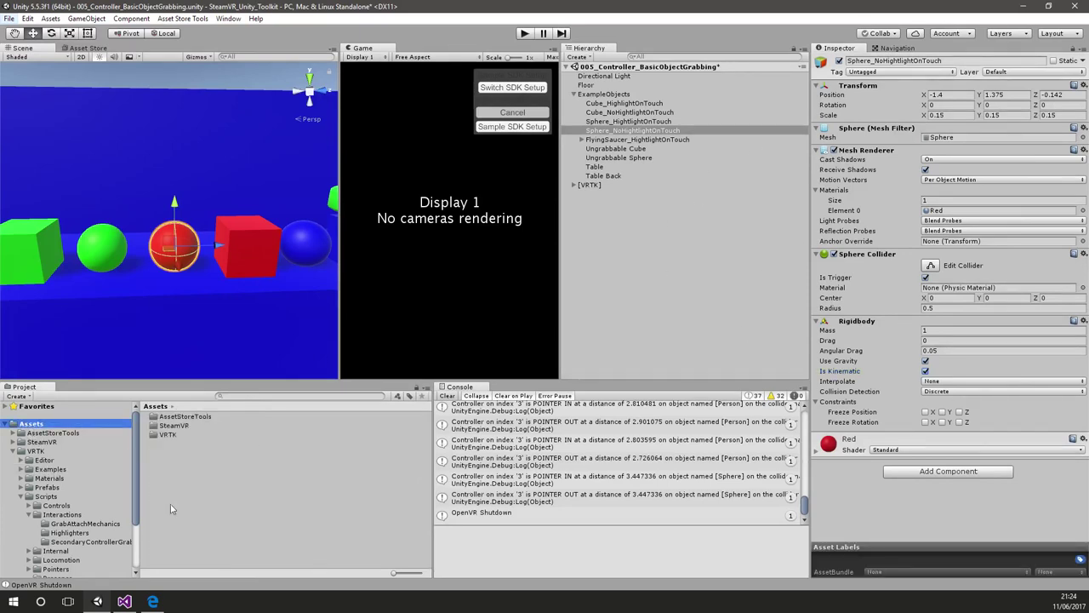
{"action": "right_click", "coordinate": [179, 528]}
{"action": "mouse_move", "coordinate": [251, 317]}
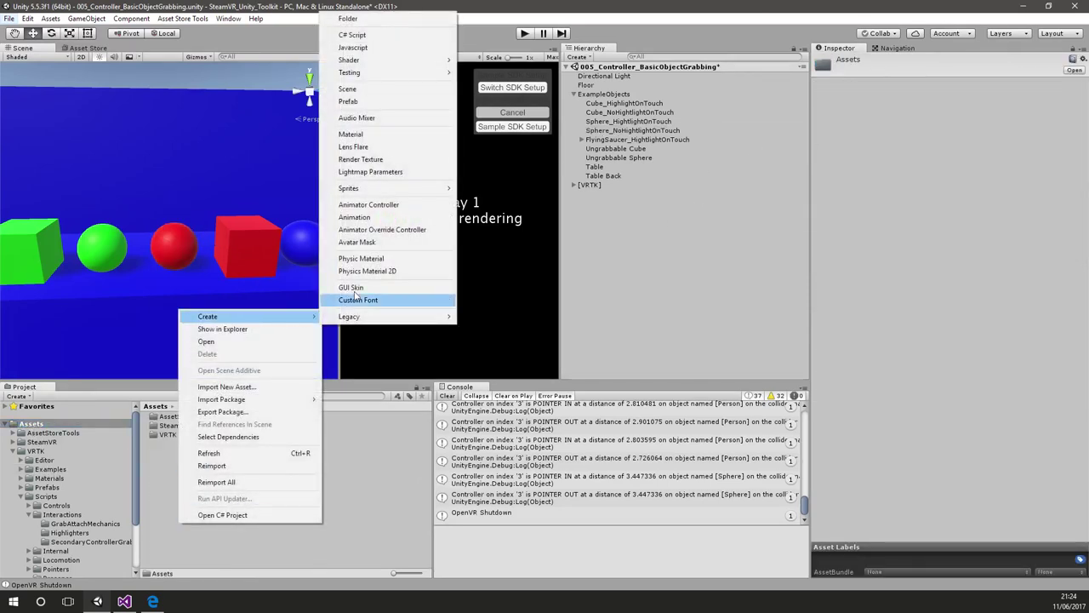
{"action": "left_click", "coordinate": [349, 35]}
{"action": "type", "text": "nail"}
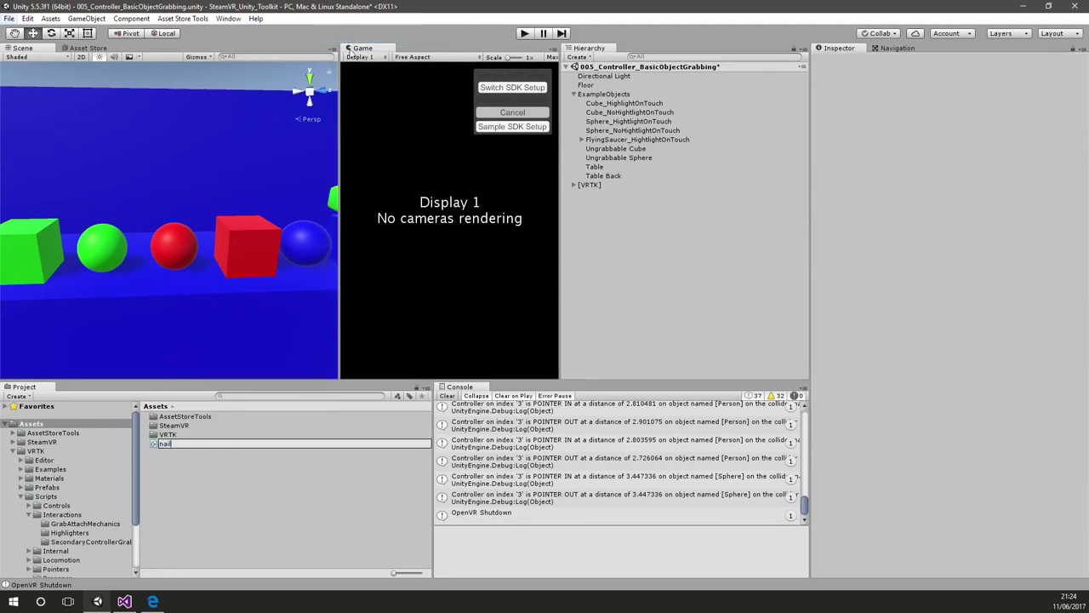
{"action": "key", "text": "Return"}
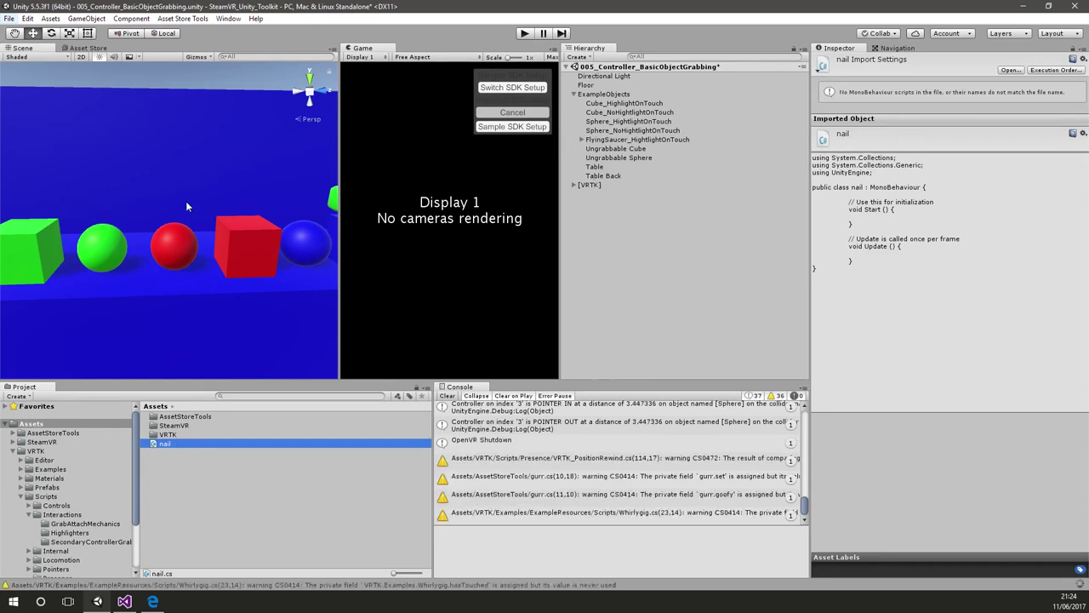
{"action": "left_click", "coordinate": [171, 250]}
{"action": "left_click_drag", "start_coordinate": [167, 443], "coordinate": [895, 503]}
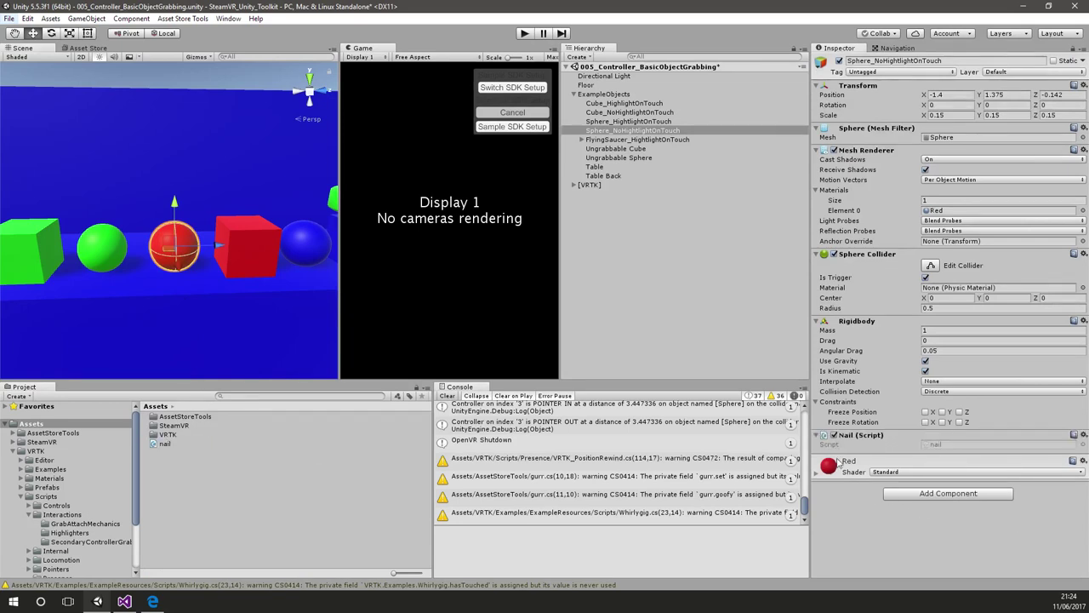
- Open the nail script in Visual Studio, discarding the unsaved changes to the other scripts
{"action": "double_click", "coordinate": [164, 446]}
{"action": "left_click", "coordinate": [514, 330]}
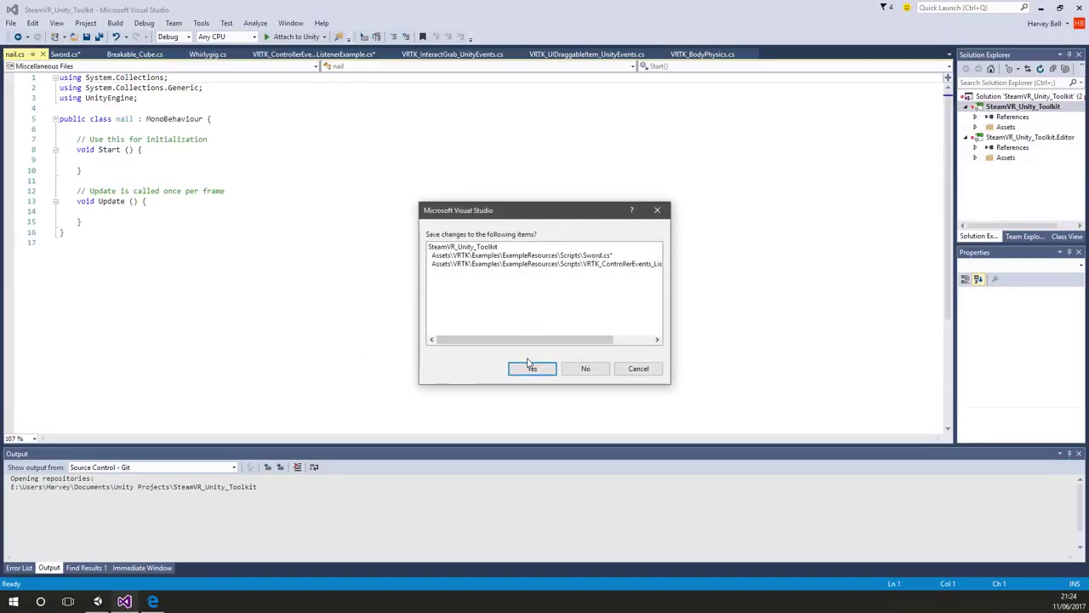
{"action": "left_click", "coordinate": [582, 372]}
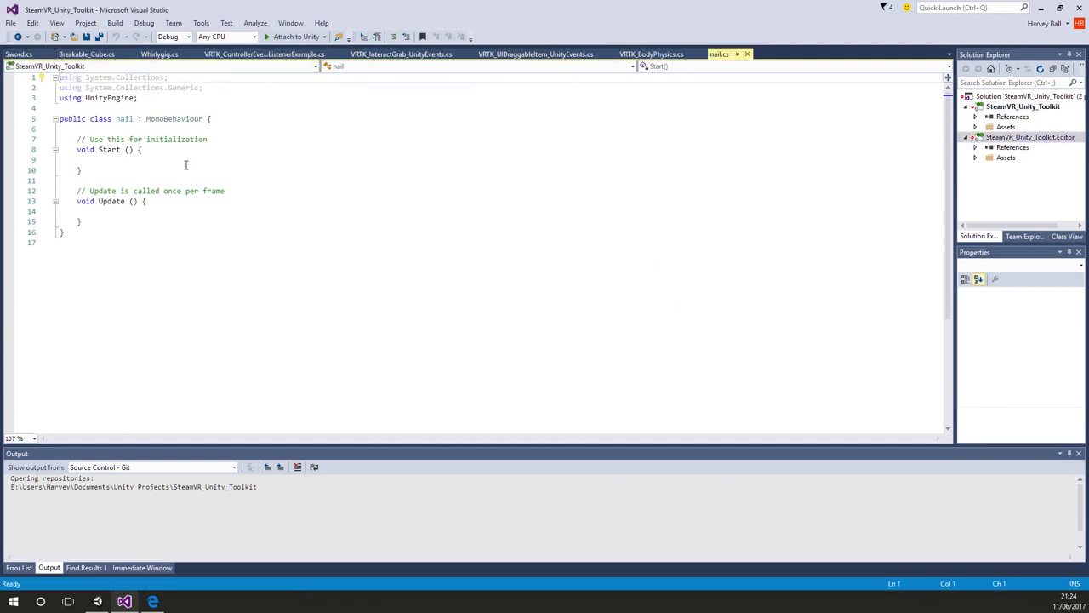
- Replace the Start and Update methods of the nail class with an empty void OnTriggerEnter(Collider collider) method
{"action": "left_click_drag", "start_coordinate": [104, 221], "coordinate": [30, 136]}
{"action": "key", "text": "BackSpace"}
{"action": "type", "text": "v"}
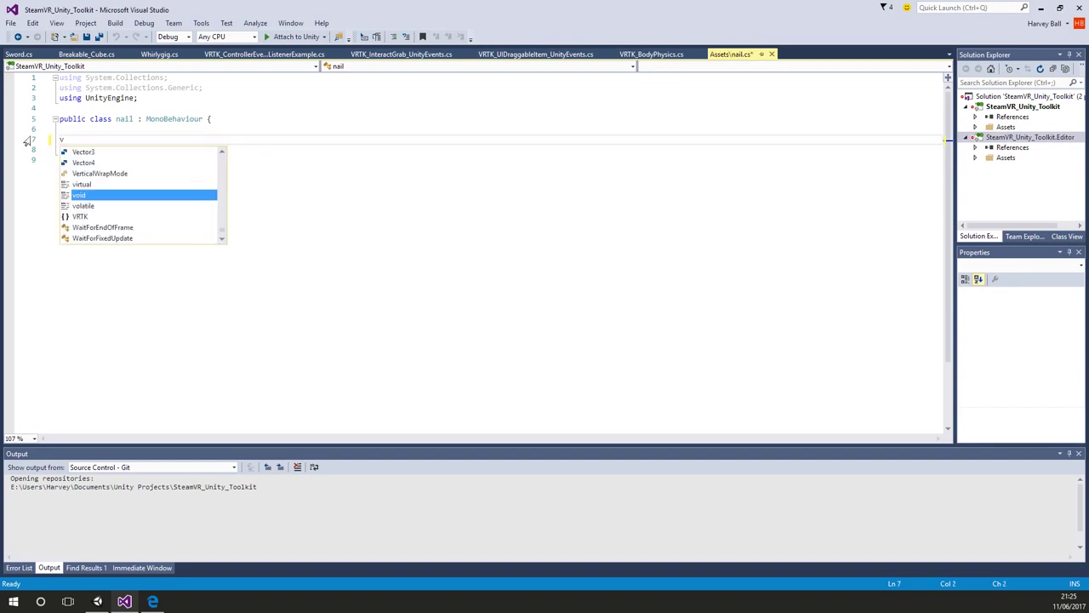
{"action": "type", "text": "oid OnTriggerEn"}
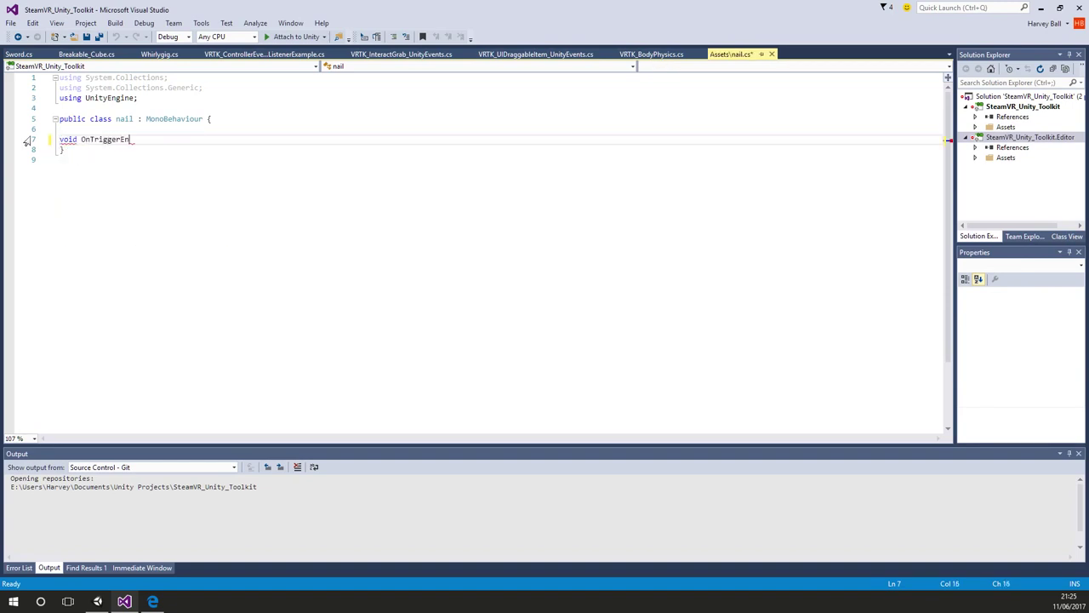
{"action": "type", "text": "ter(Collider coll"}
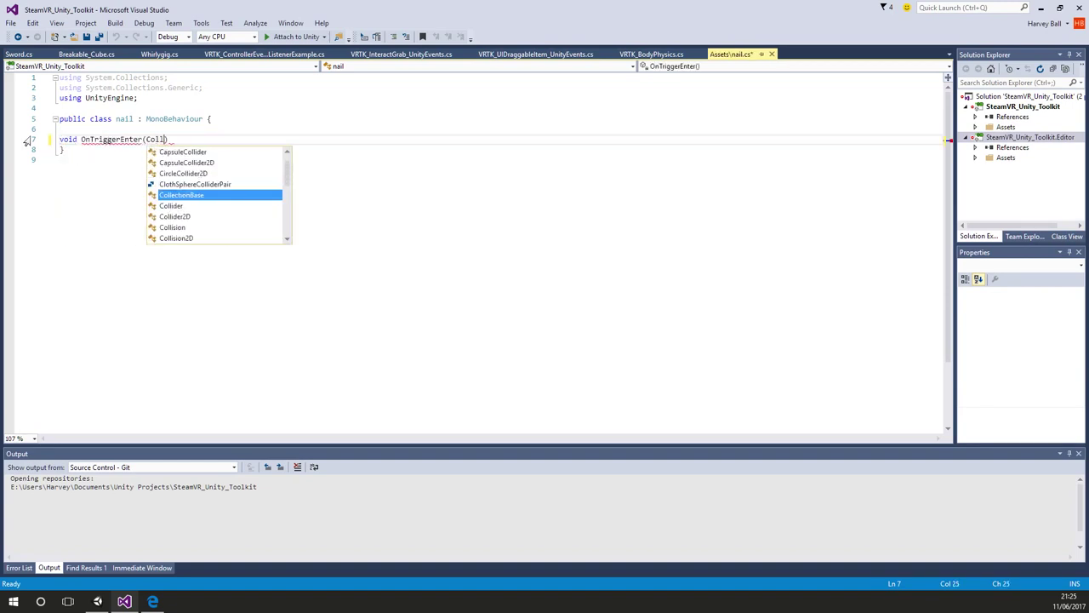
{"action": "type", "text": "ider) {"}
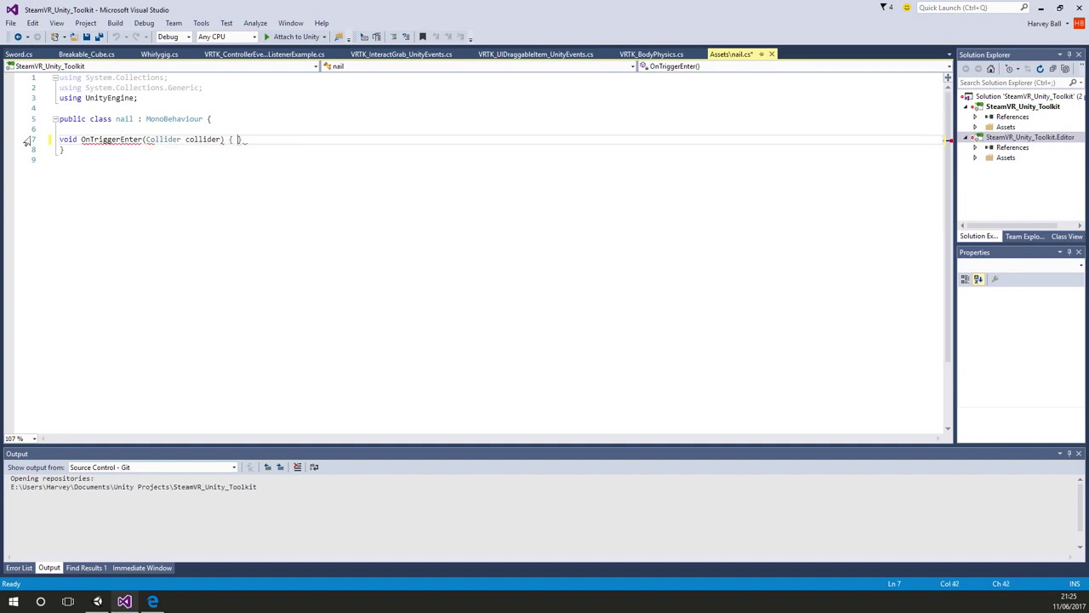
{"action": "key", "text": "Return"}
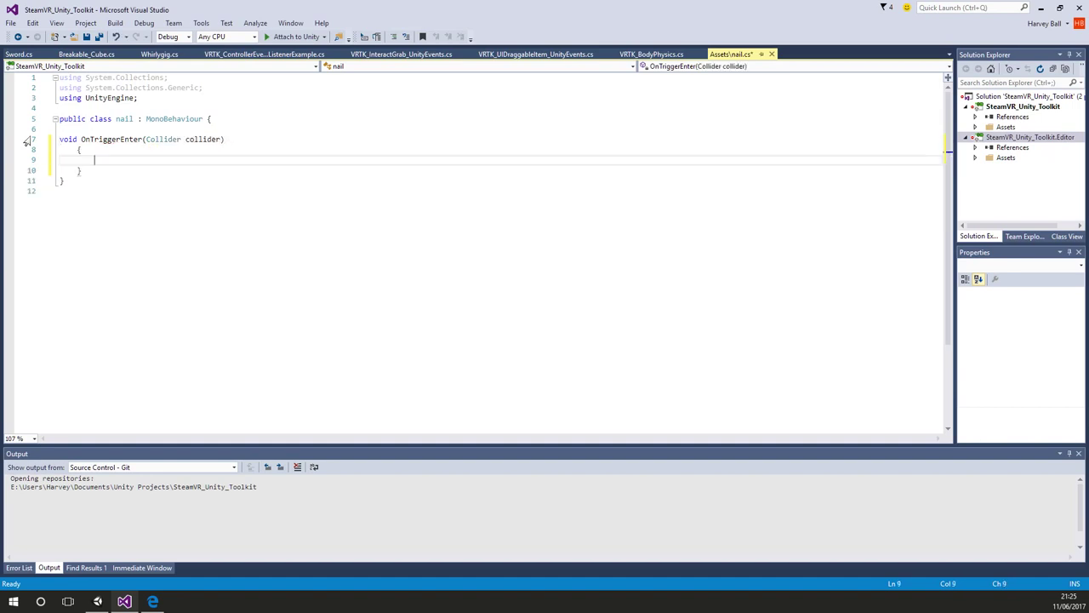
- Auto-format the script and duplicate the OnTriggerEnter method below it, renaming the copy OnTriggerExit
{"action": "key", "text": "Down"}
{"action": "key", "text": "End"}
{"action": "key", "text": "shift+Up"}
{"action": "key", "text": "shift+Up"}
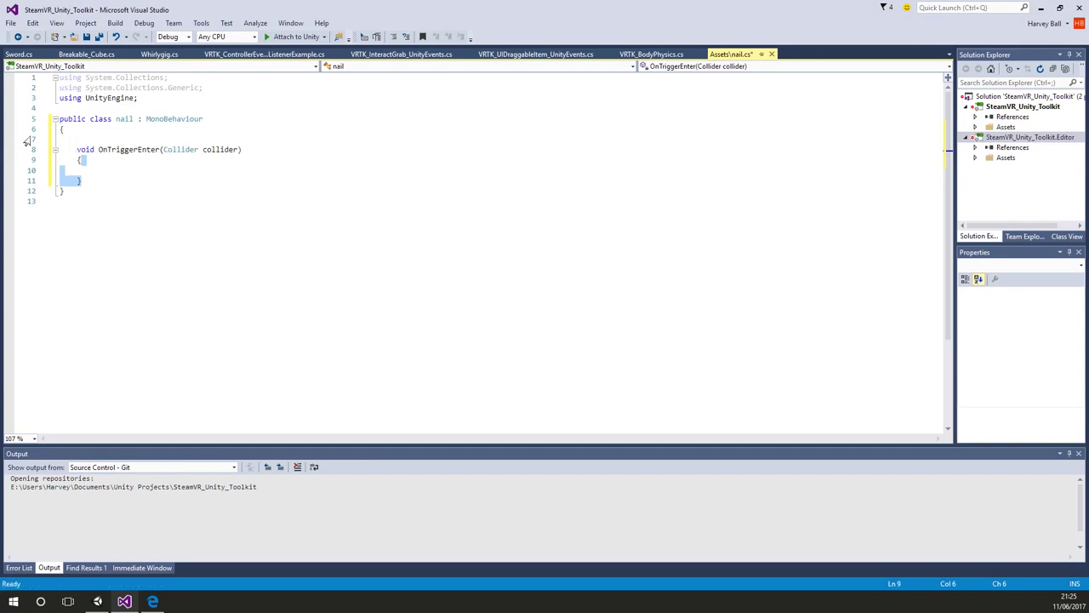
{"action": "key", "text": "ctrl+k"}
{"action": "key", "text": "ctrl+d"}
{"action": "key", "text": "shift+Up"}
{"action": "key", "text": "ctrl+c"}
{"action": "key", "text": "Right"}
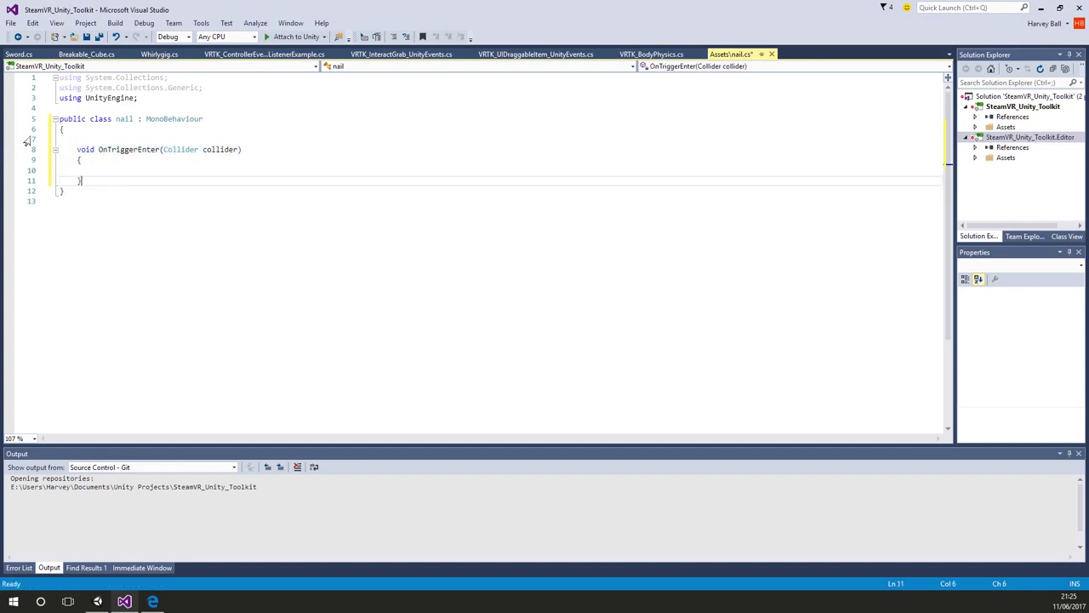
{"action": "key", "text": "Return"}
{"action": "key", "text": "Return"}
{"action": "key", "text": "ctrl+v"}
{"action": "key", "text": "Up"}
{"action": "key", "text": "Up"}
{"action": "key", "text": "Up"}
{"action": "key", "text": "BackSpace"}
{"action": "key", "text": "BackSpace"}
{"action": "key", "text": "BackSpace"}
{"action": "key", "text": "BackSpace"}
{"action": "key", "text": "BackSpace"}
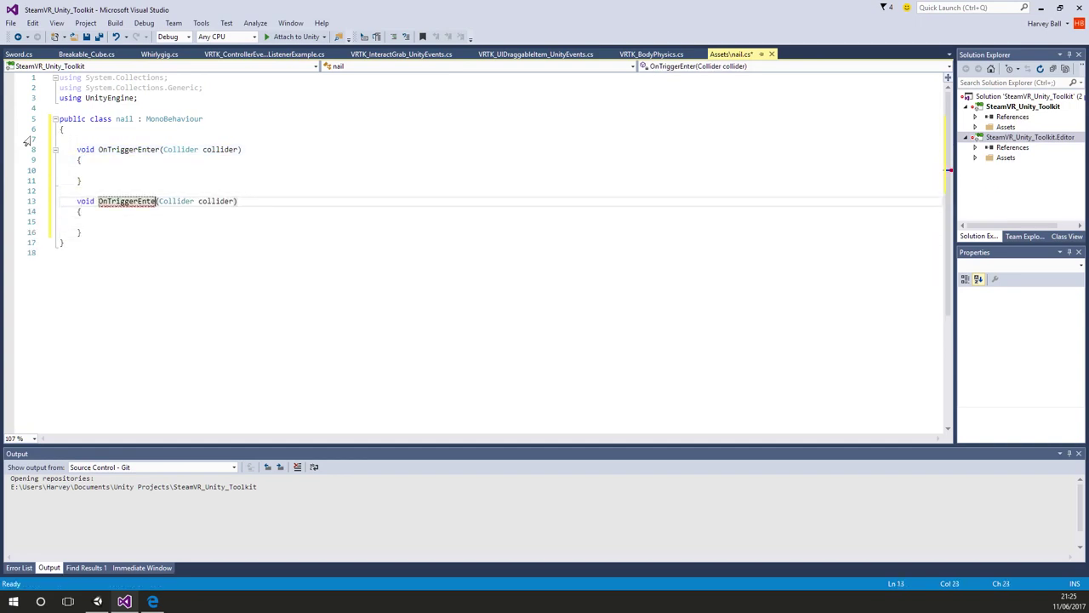
{"action": "type", "text": "Exit"}
- Add Debug.Log("tets"); to the body of OnTriggerEnter and save the script
{"action": "key", "text": "Up"}
{"action": "key", "text": "Up"}
{"action": "key", "text": "Up"}
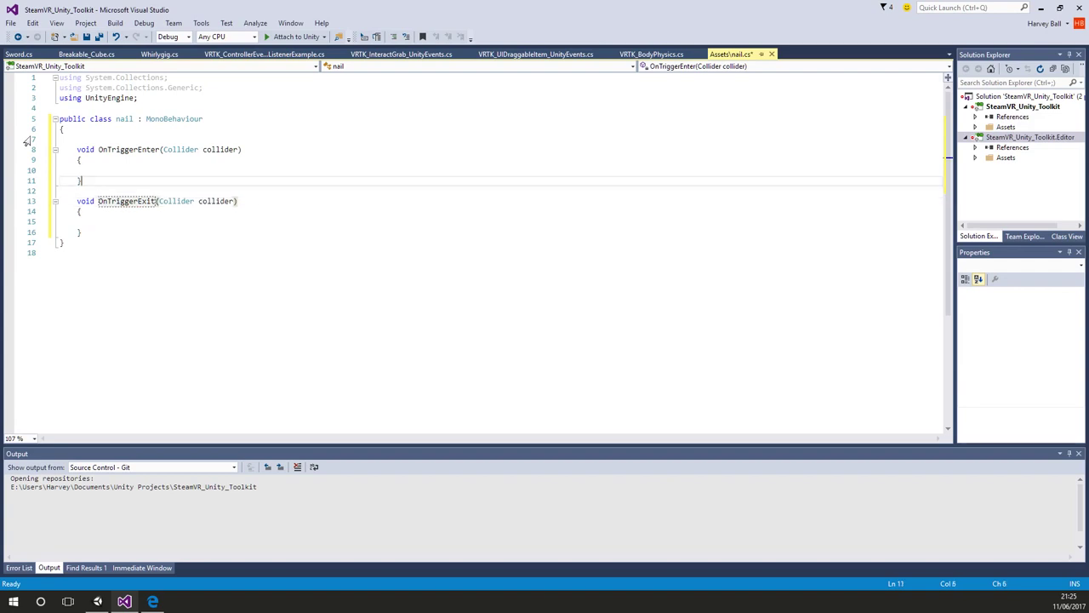
{"action": "type", "text": "Debug.Log(\"tets\")"}
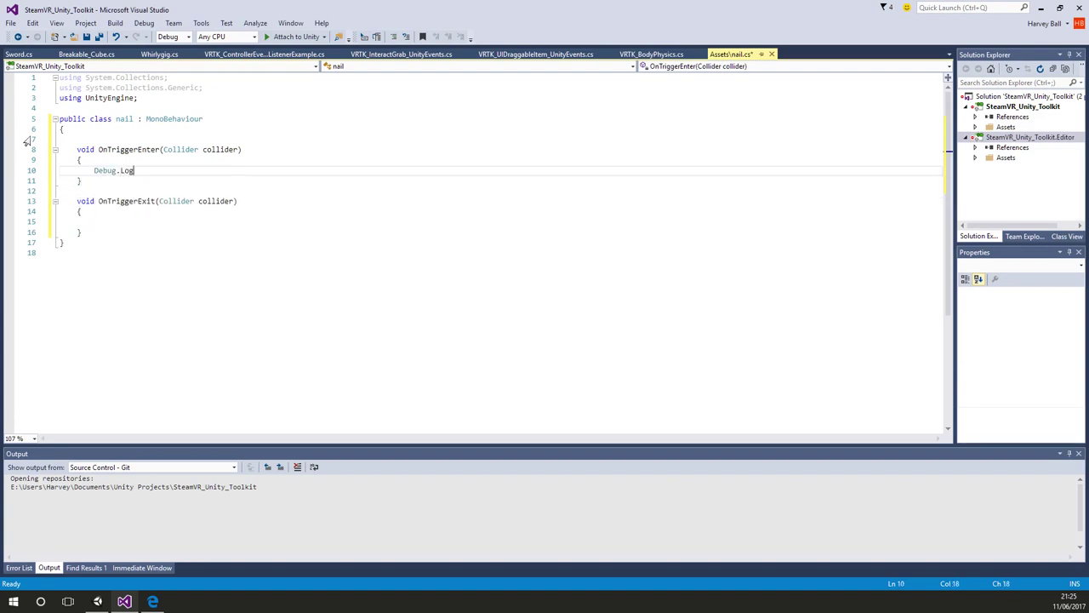
{"action": "type", "text": ";"}
{"action": "key", "text": "ctrl+s"}
- Switch to Unity, test the red sphere with the nail script in play mode, and turn off Is Trigger on its Sphere Collider
{"action": "left_click", "coordinate": [92, 603]}
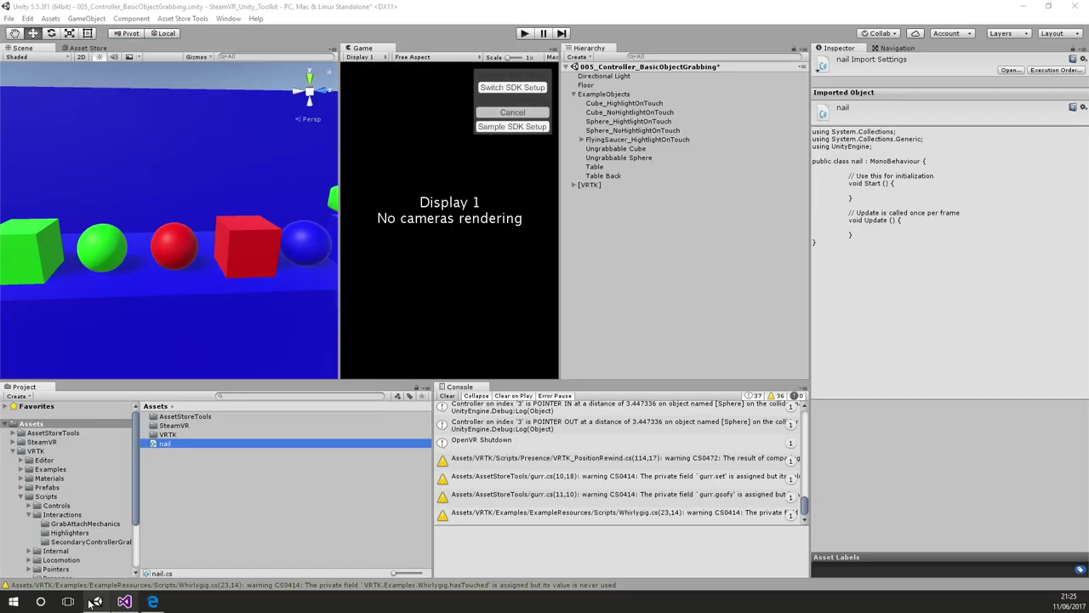
{"action": "left_click", "coordinate": [523, 34]}
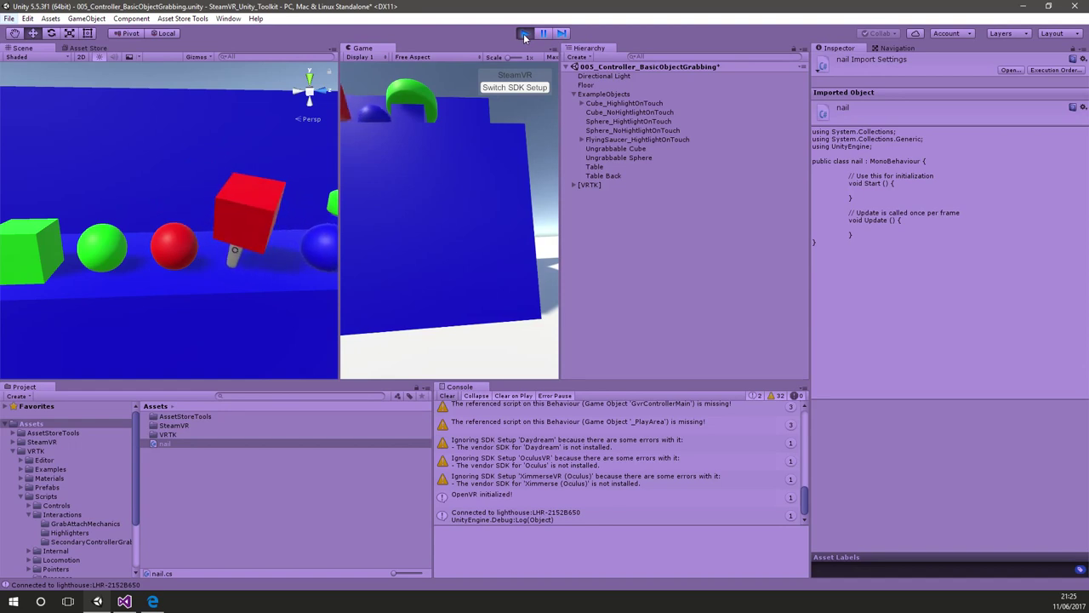
{"action": "left_click", "coordinate": [173, 254]}
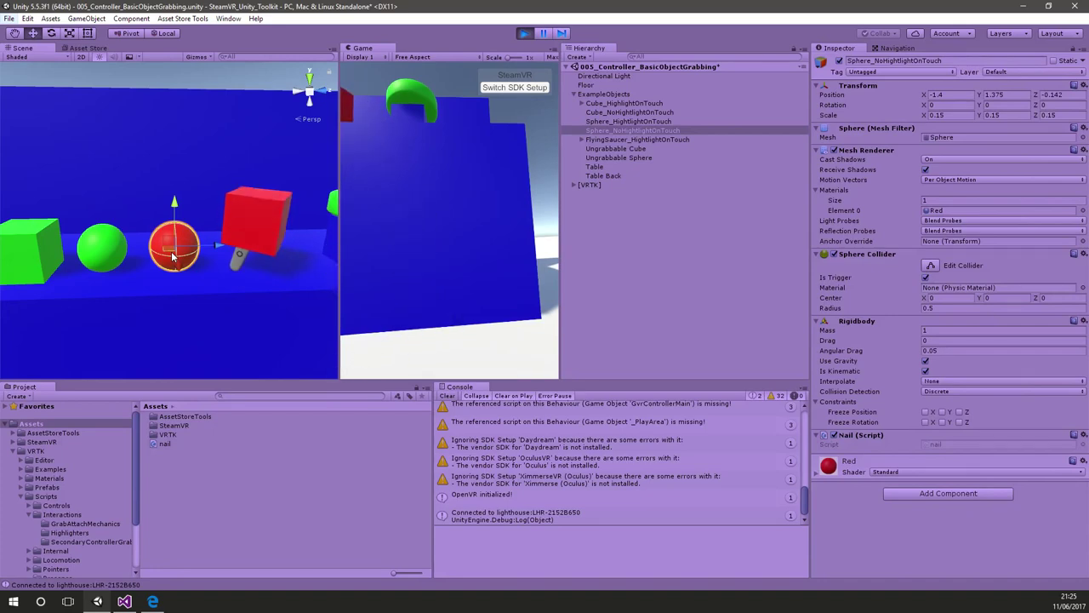
{"action": "left_click", "coordinate": [525, 33]}
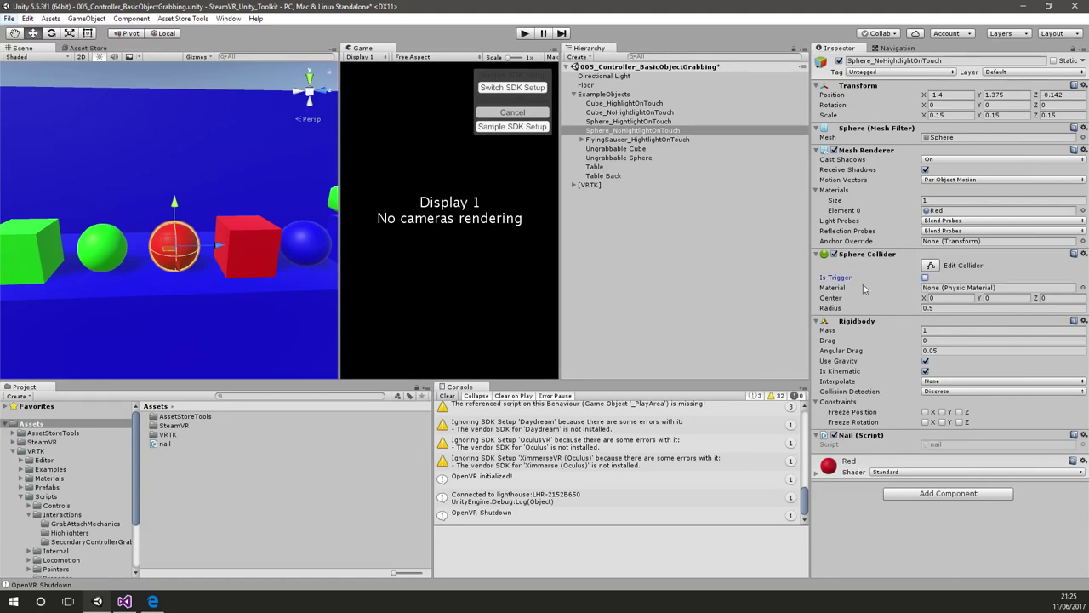
- Switch to Visual Studio and change the OnTriggerEnter method's signature to OnCollisioEnter(Collision collision)
{"action": "left_click", "coordinate": [124, 601]}
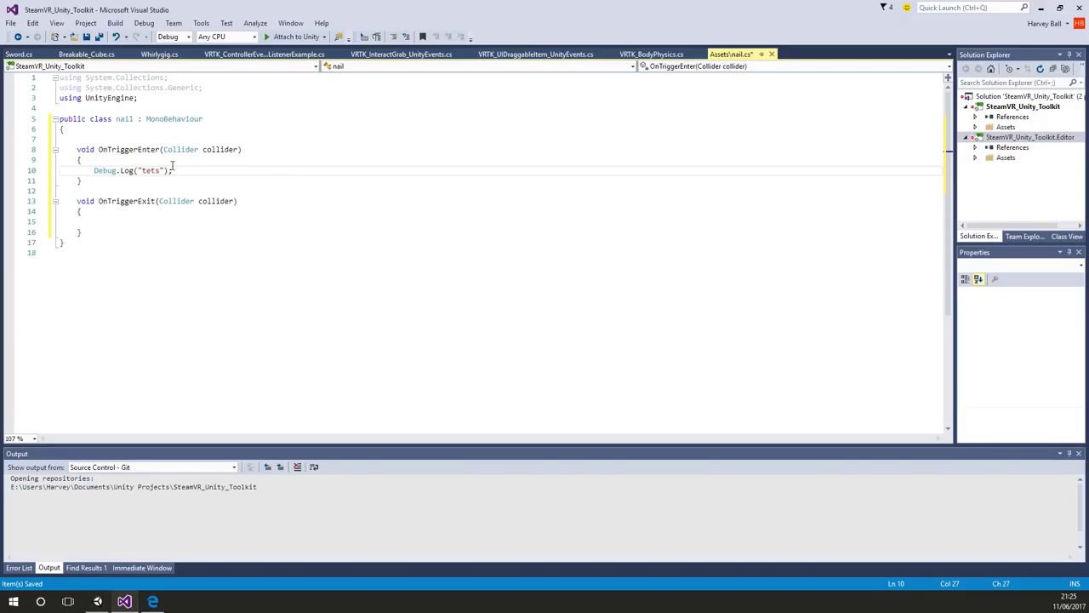
{"action": "left_click", "coordinate": [113, 151]}
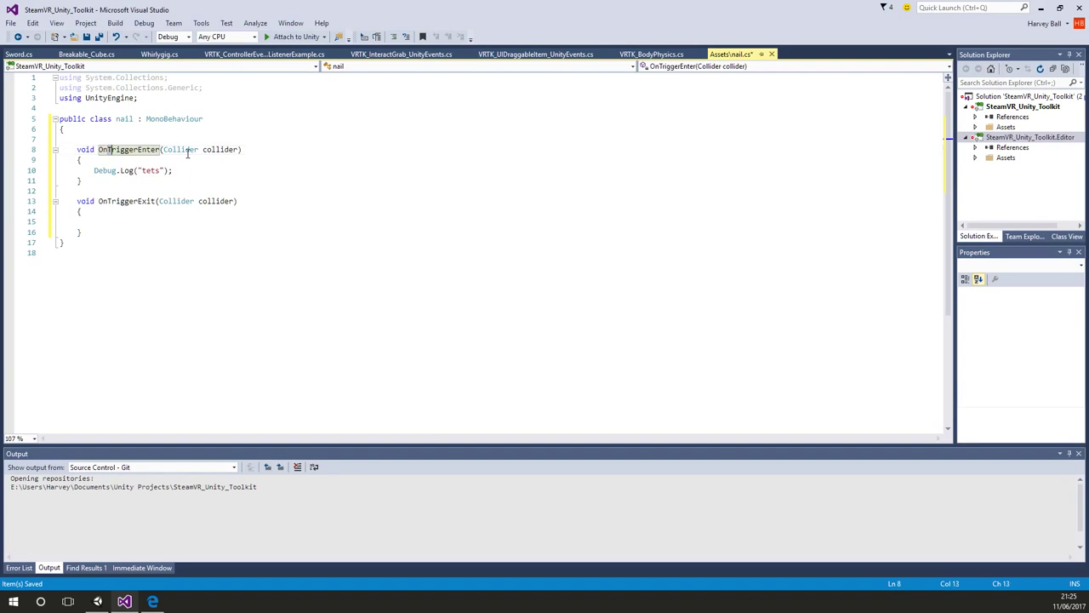
{"action": "key", "text": "shift+Right"}
{"action": "key", "text": "shift+Right"}
{"action": "key", "text": "shift+Right"}
{"action": "key", "text": "shift+Right"}
{"action": "type", "text": "Collisio"}
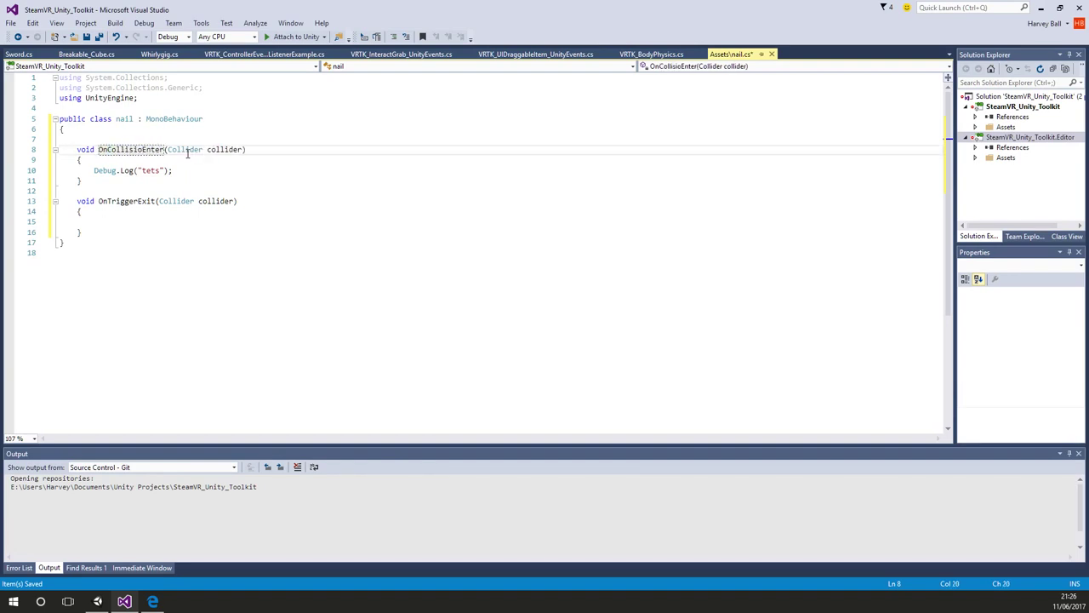
{"action": "key", "text": "ctrl+shift+Right"}
{"action": "key", "text": "ctrl+shift+Right"}
{"action": "type", "text": "Collision c"}
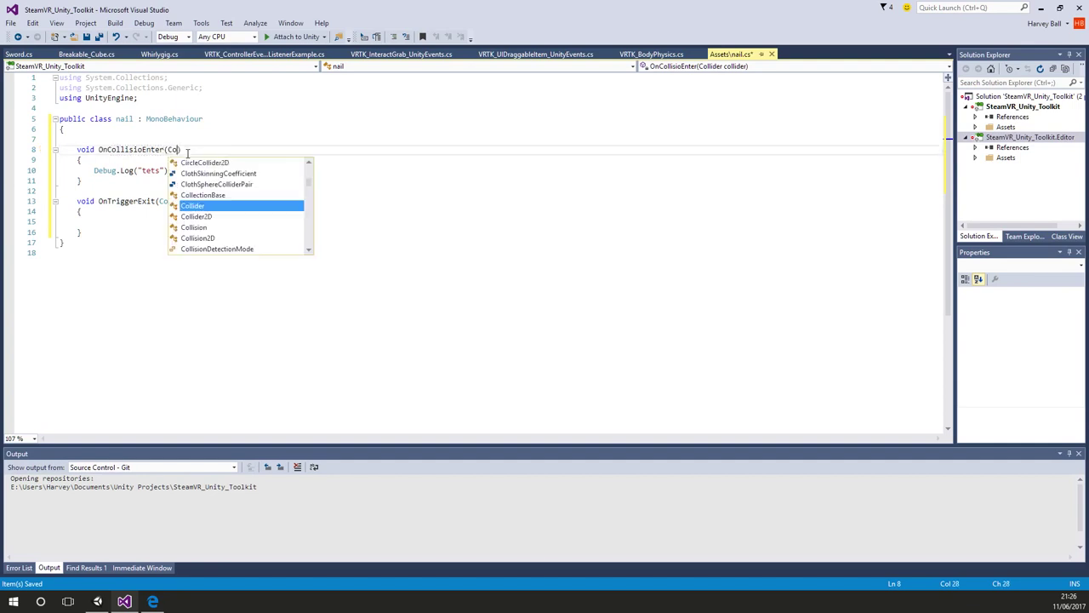
{"action": "type", "text": "ollision"}
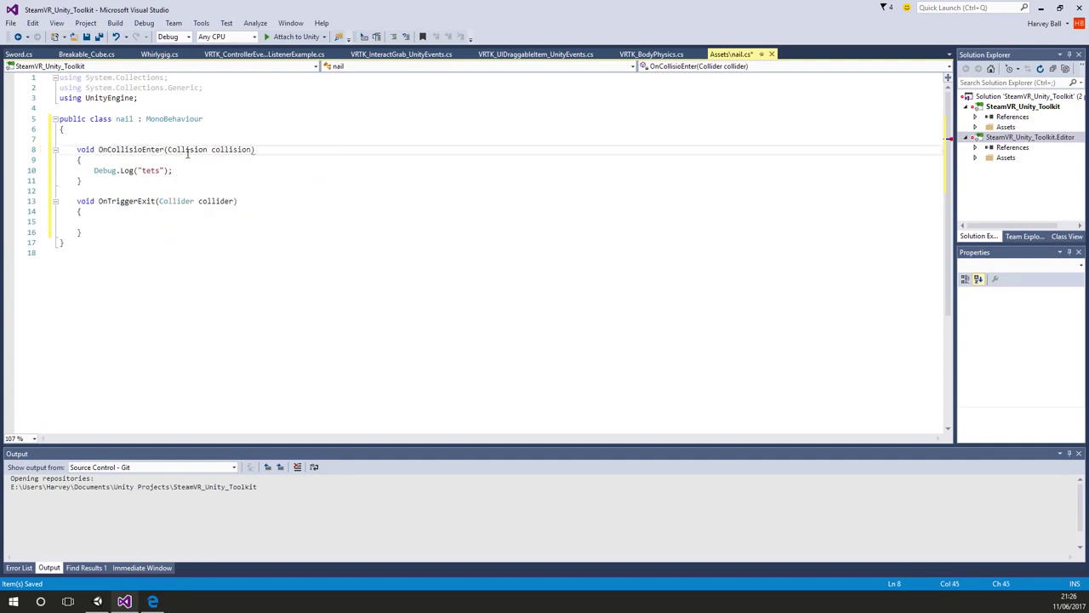
- Change OnTriggerExit to OnCollisionExit with the Collision parameter copied from the method above, and return to Unity
{"action": "key", "text": "ctrl+shift+Left"}
{"action": "key", "text": "ctrl+shift+Left"}
{"action": "key", "text": "ctrl+shift+Left"}
{"action": "key", "text": "ctrl+shift+Left"}
{"action": "key", "text": "ctrl+shift+Right"}
{"action": "key", "text": "ctrl+shift+Right"}
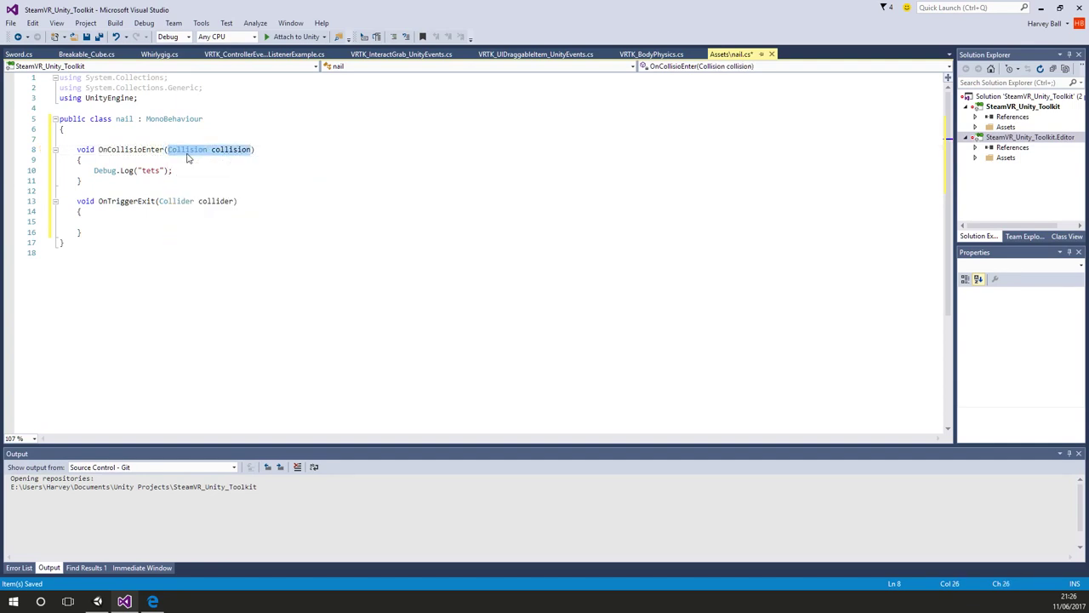
{"action": "left_click_drag", "start_coordinate": [159, 204], "coordinate": [229, 205]}
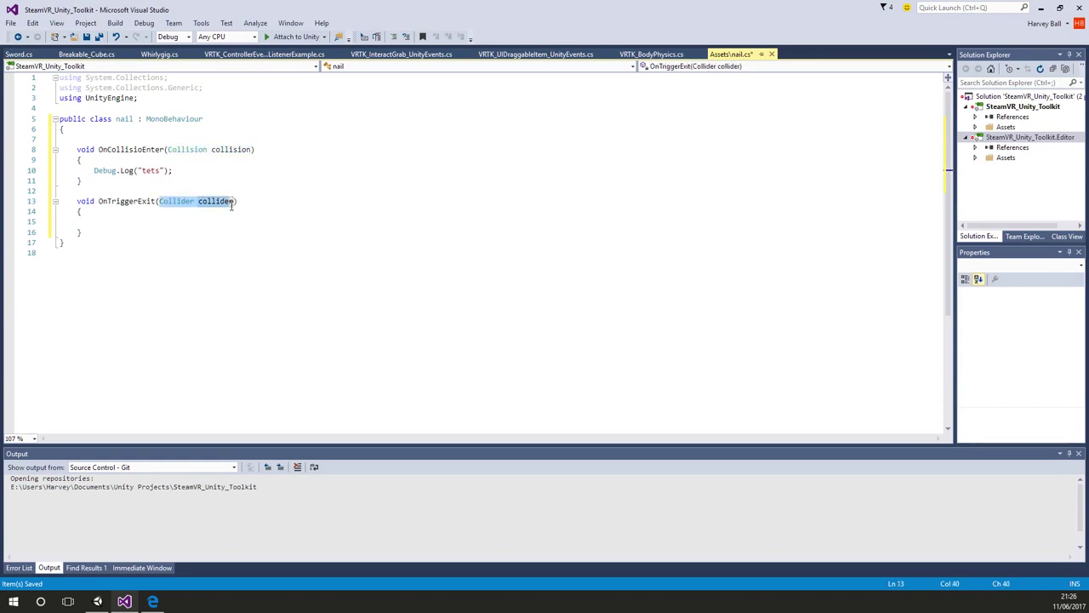
{"action": "key", "text": "ctrl+v"}
{"action": "left_click", "coordinate": [108, 201]}
{"action": "left_click_drag", "start_coordinate": [108, 200], "coordinate": [137, 202]}
{"action": "type", "text": "Collisi"}
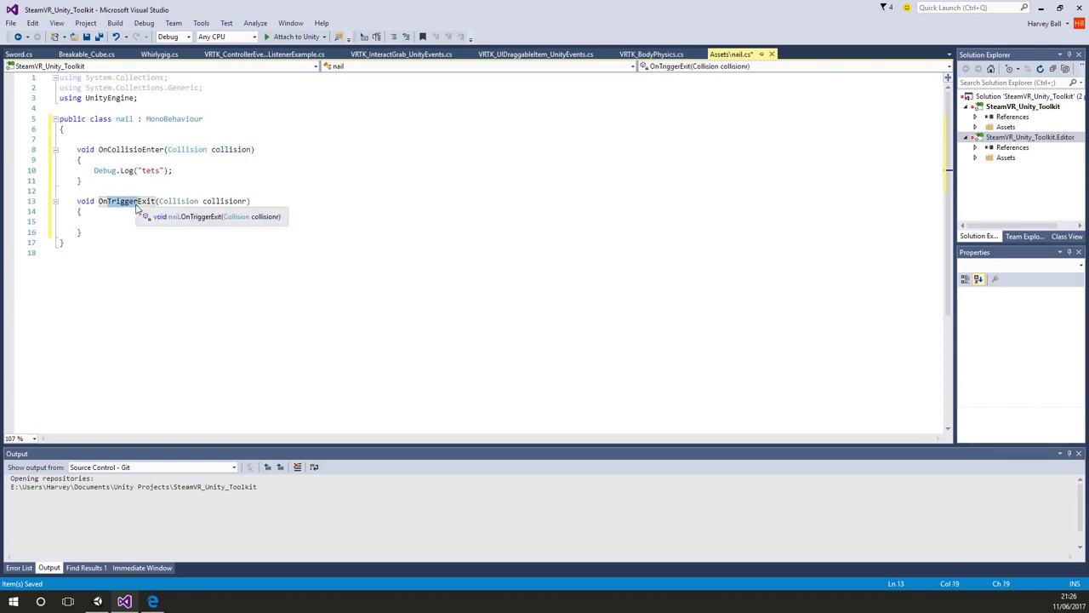
{"action": "type", "text": "on"}
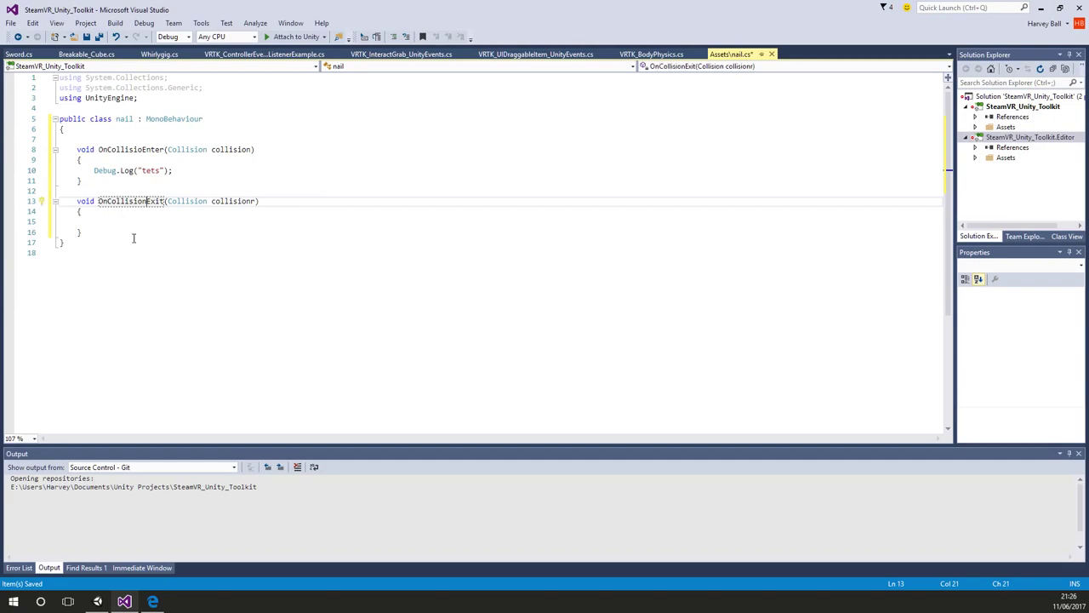
{"action": "left_click", "coordinate": [99, 602]}
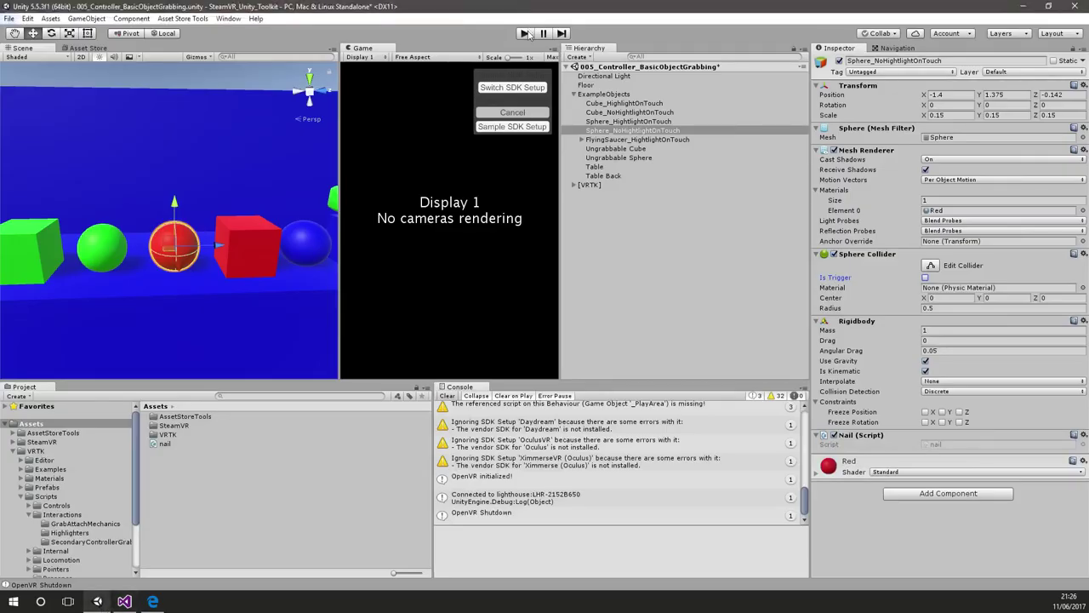
- Test the red sphere's collision in play mode, and compare the components of the red sphere and the red cube
{"action": "left_click", "coordinate": [526, 33]}
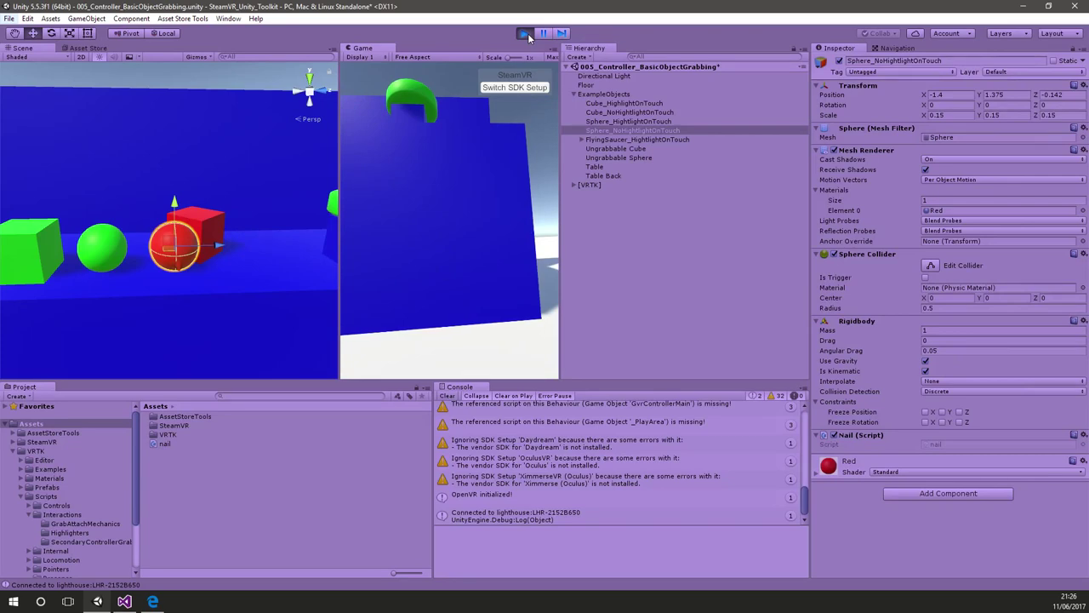
{"action": "left_click", "coordinate": [527, 33]}
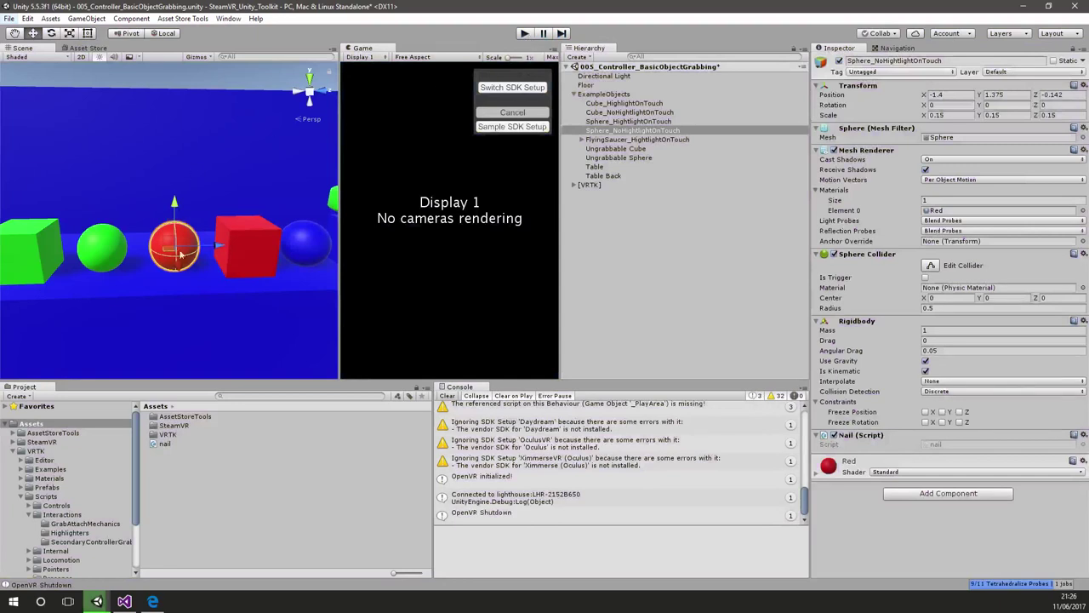
{"action": "left_click", "coordinate": [250, 274]}
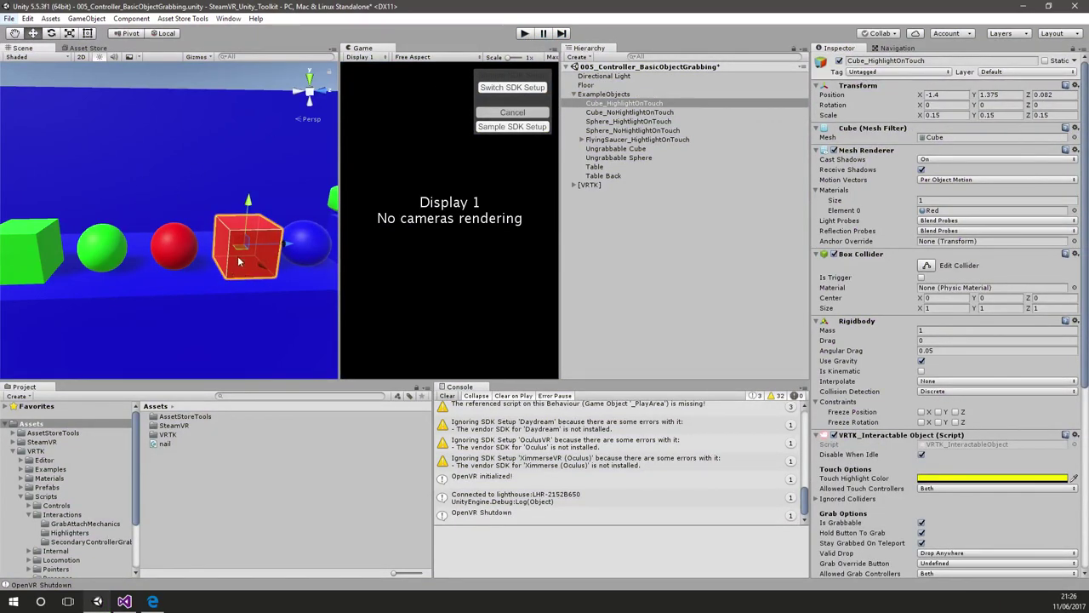
{"action": "left_click", "coordinate": [201, 253]}
{"action": "left_click", "coordinate": [187, 244]}
{"action": "left_click", "coordinate": [257, 239]}
{"action": "left_click", "coordinate": [254, 233]}
{"action": "left_click", "coordinate": [235, 242]}
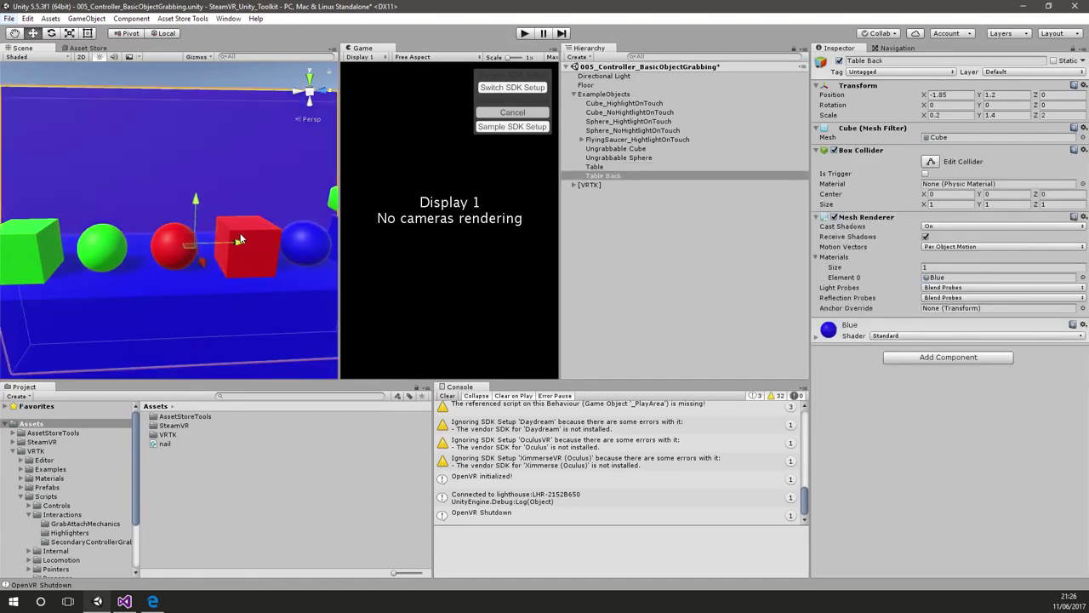
{"action": "left_click", "coordinate": [241, 240]}
{"action": "left_click", "coordinate": [159, 237]}
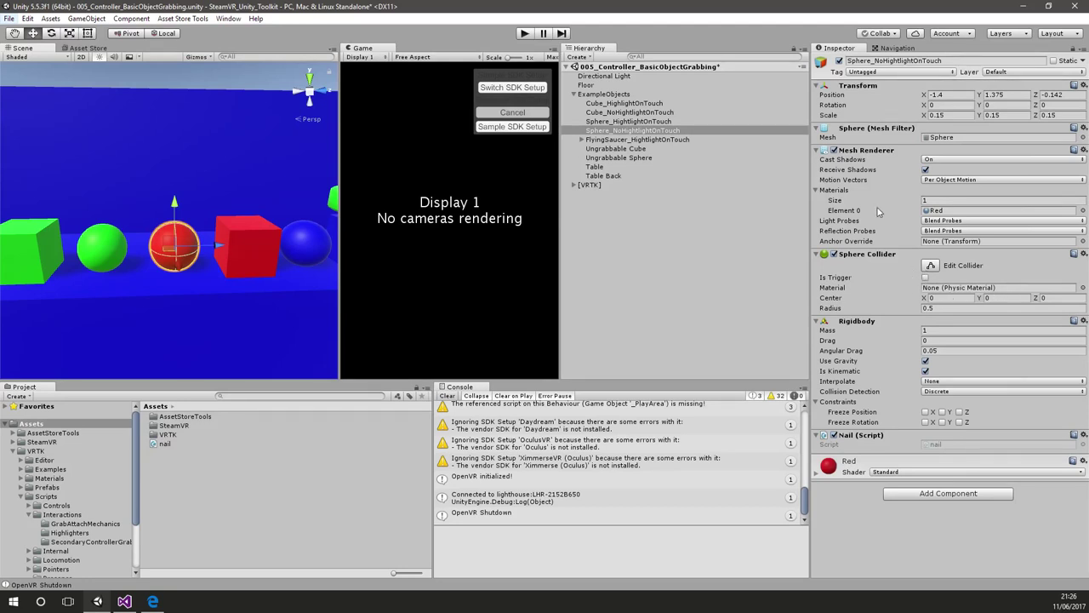
{"action": "left_click", "coordinate": [254, 247]}
{"action": "scroll", "coordinate": [883, 433], "scroll_direction": "down", "scroll_amount": 5}
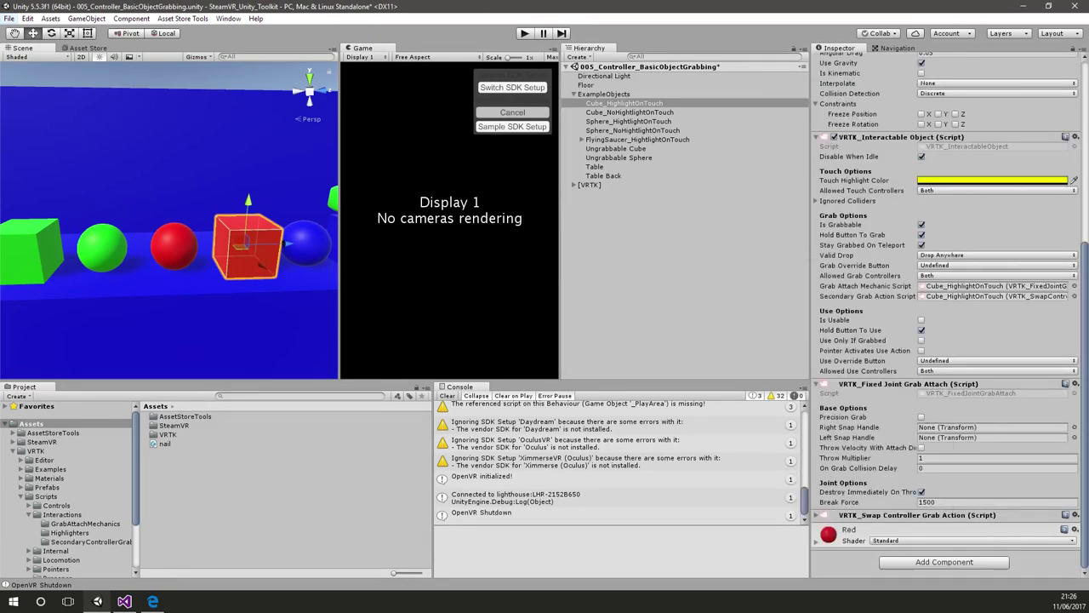
- Switch to Visual Studio and correct the misspelled OnCollisioEnter method name to OnCollisionEnter
{"action": "left_click", "coordinate": [125, 601]}
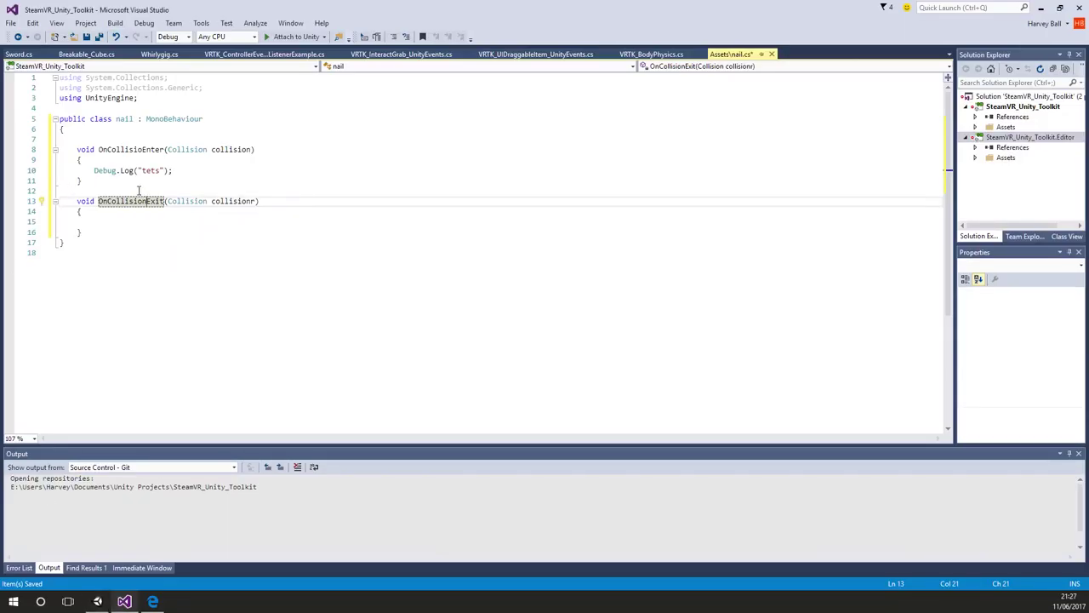
{"action": "double_click", "coordinate": [142, 149]}
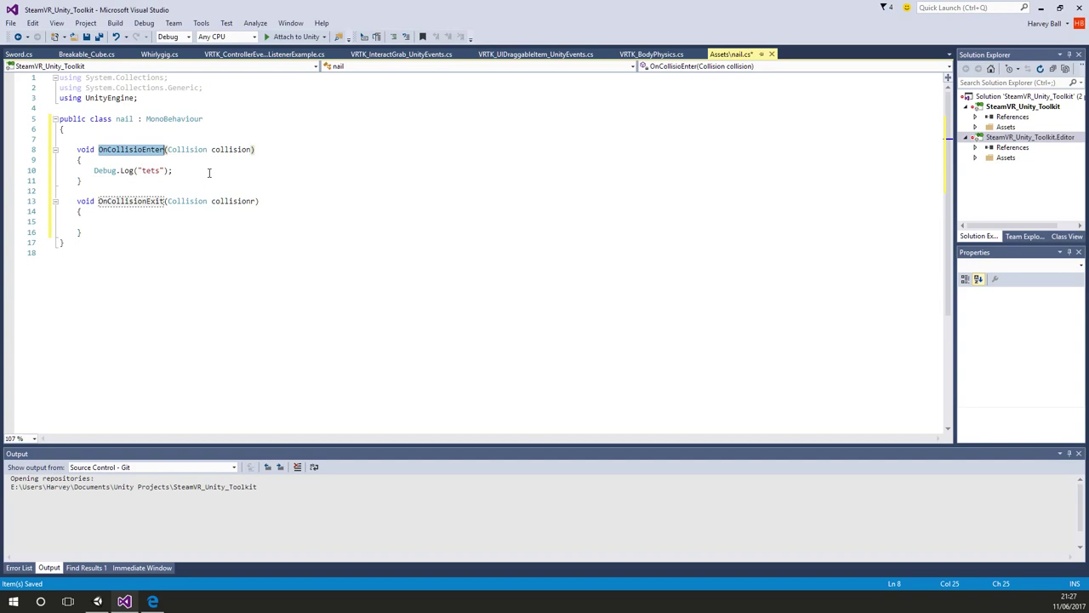
{"action": "type", "text": "OnCollision"}
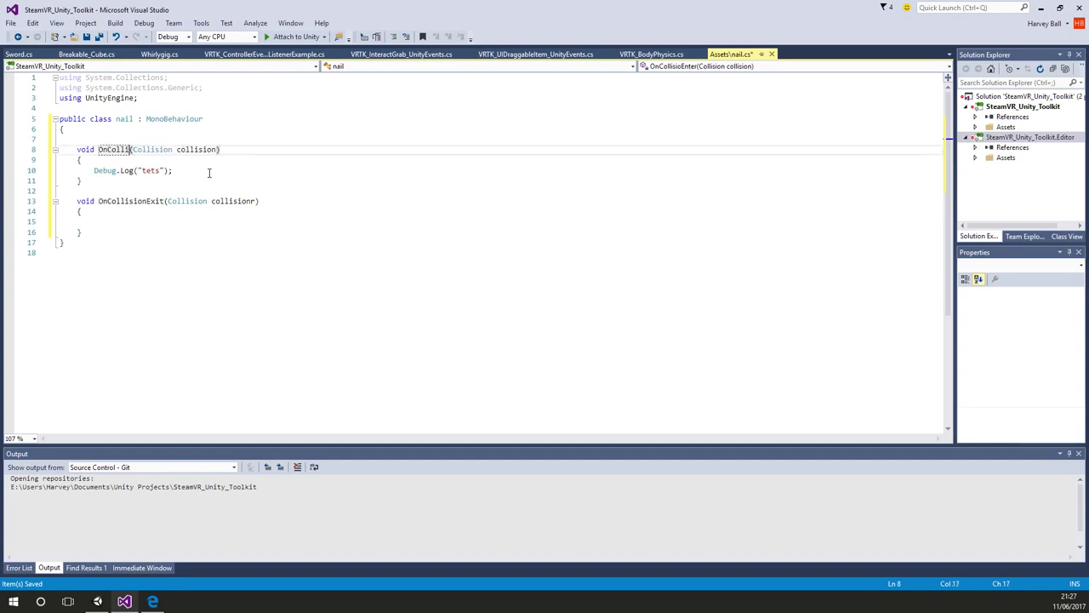
{"action": "type", "text": "Enter"}
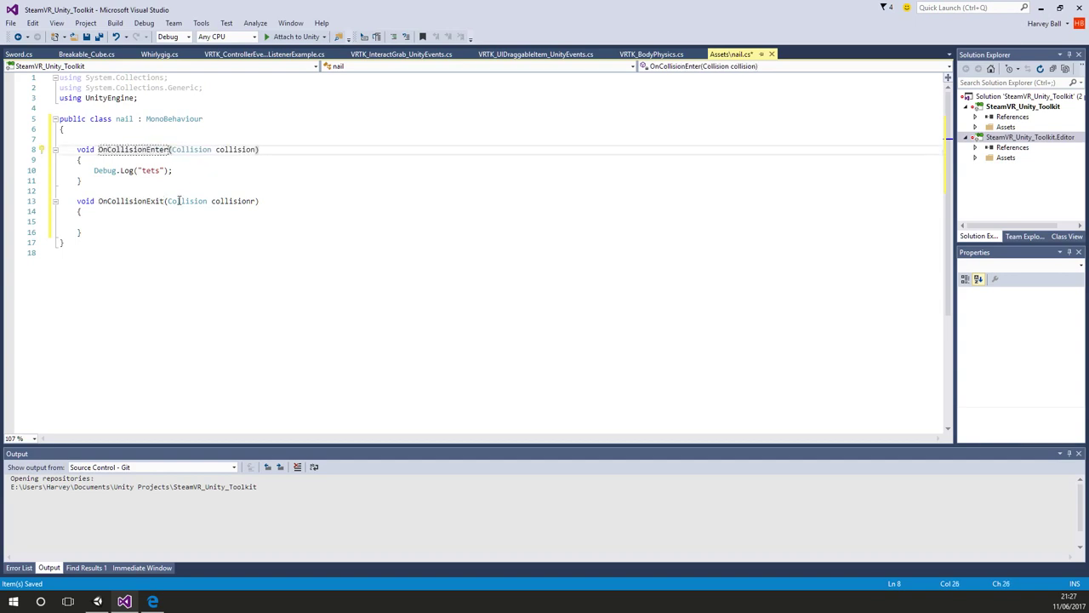
- Switch to Unity, run the scene to test grabbing the red cube, and examine its components during play mode
{"action": "left_click", "coordinate": [97, 601]}
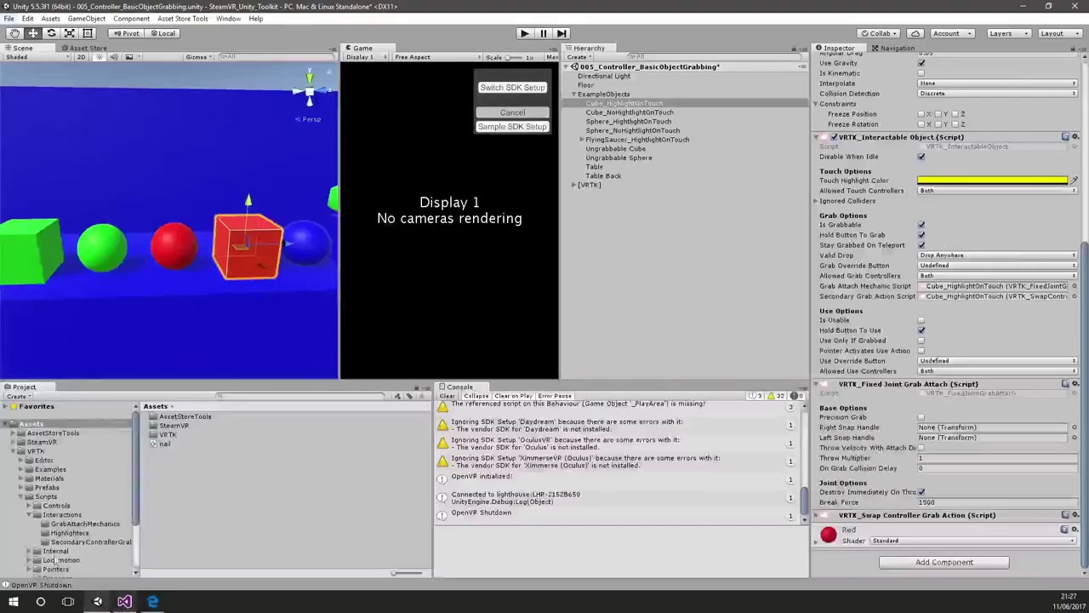
{"action": "left_click", "coordinate": [524, 34]}
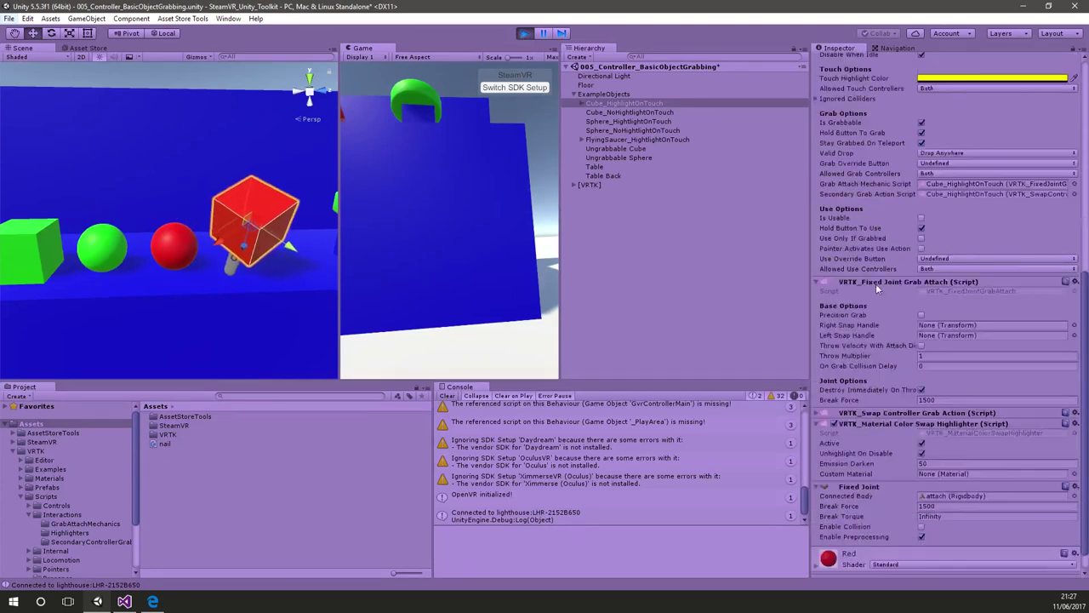
{"action": "scroll", "coordinate": [897, 328], "scroll_direction": "up", "scroll_amount": 5}
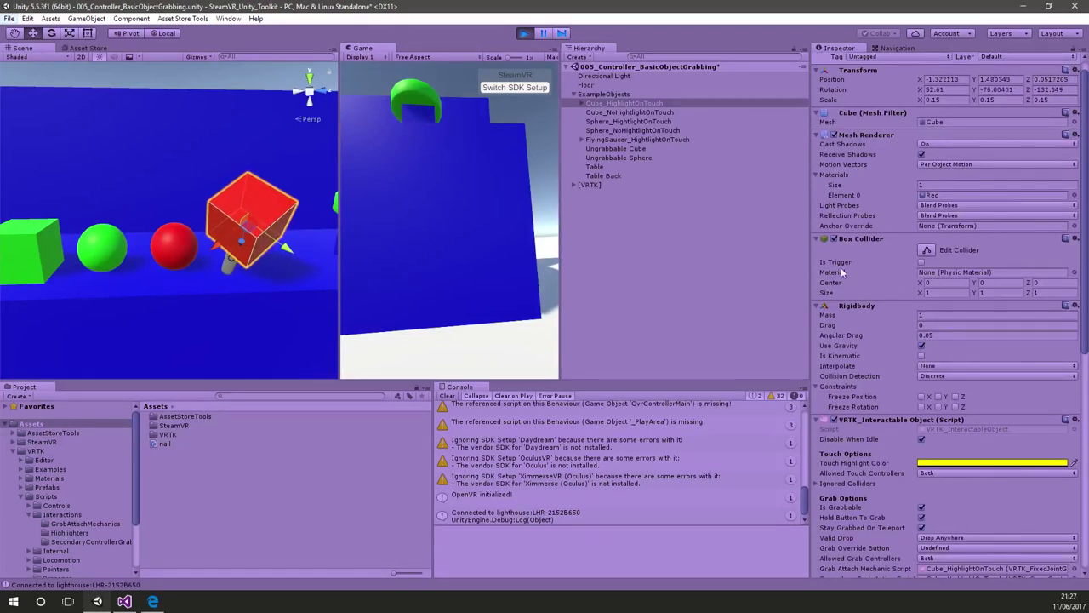
{"action": "left_click", "coordinate": [526, 33]}
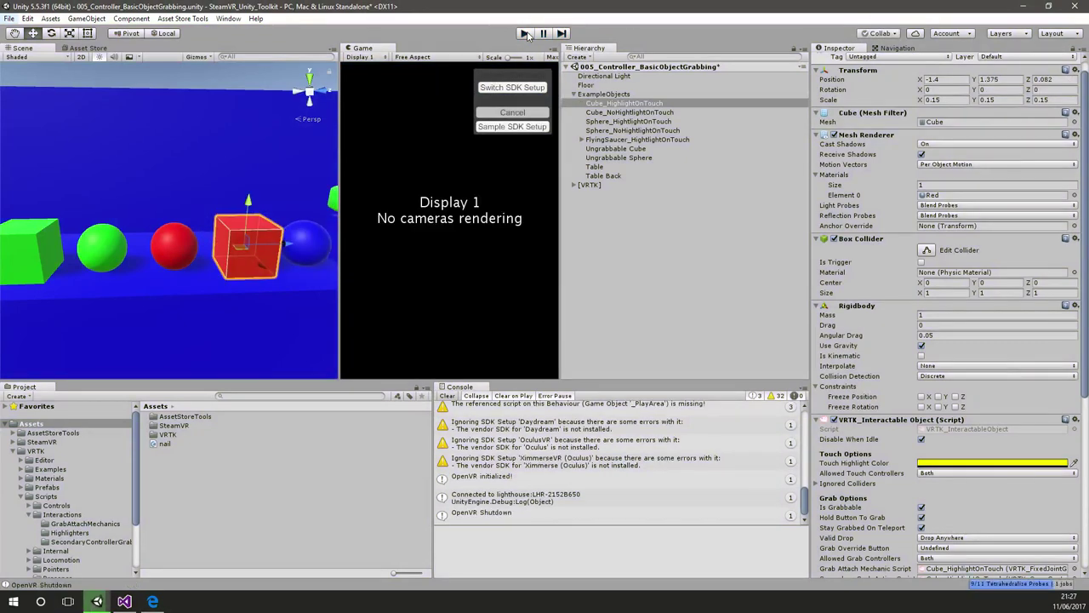
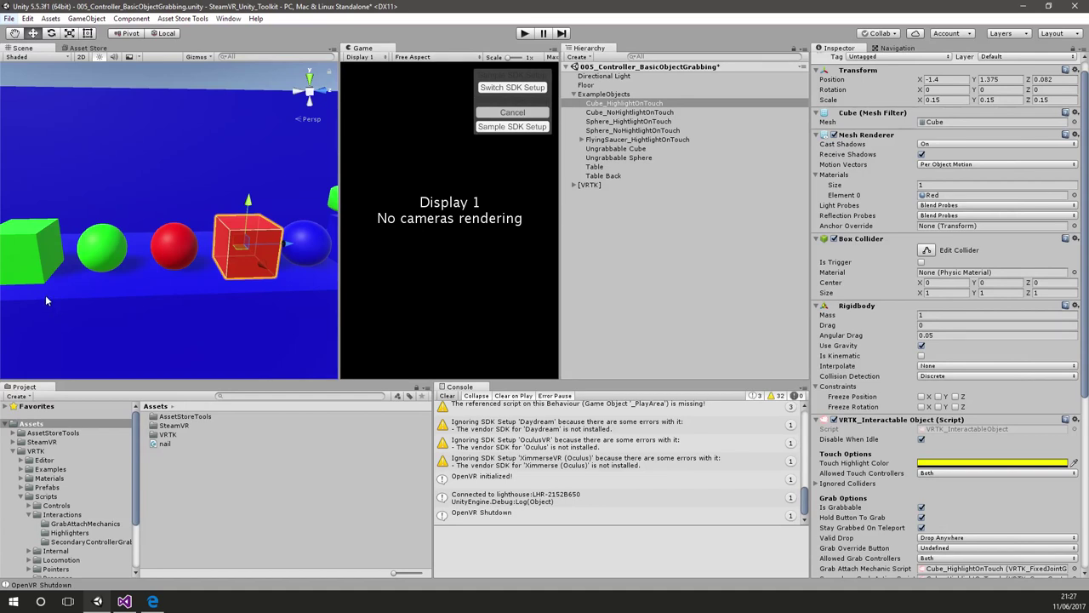
- Replace the VRTK_Fixed Joint Grab Attach component on Cube_HighlightOnTouch with VRTK_Child Of Controller Grab Attach
{"action": "left_click_drag", "start_coordinate": [240, 238], "coordinate": [231, 262], "text": "alt"}
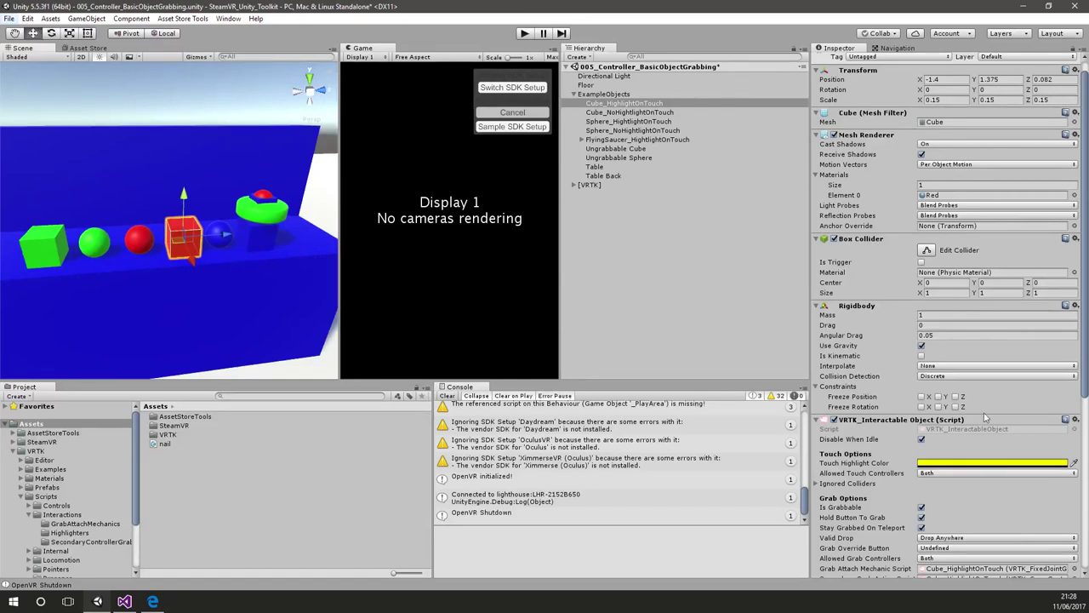
{"action": "scroll", "coordinate": [986, 416], "scroll_direction": "down", "scroll_amount": 8}
{"action": "scroll", "coordinate": [970, 407], "scroll_direction": "up", "scroll_amount": 10}
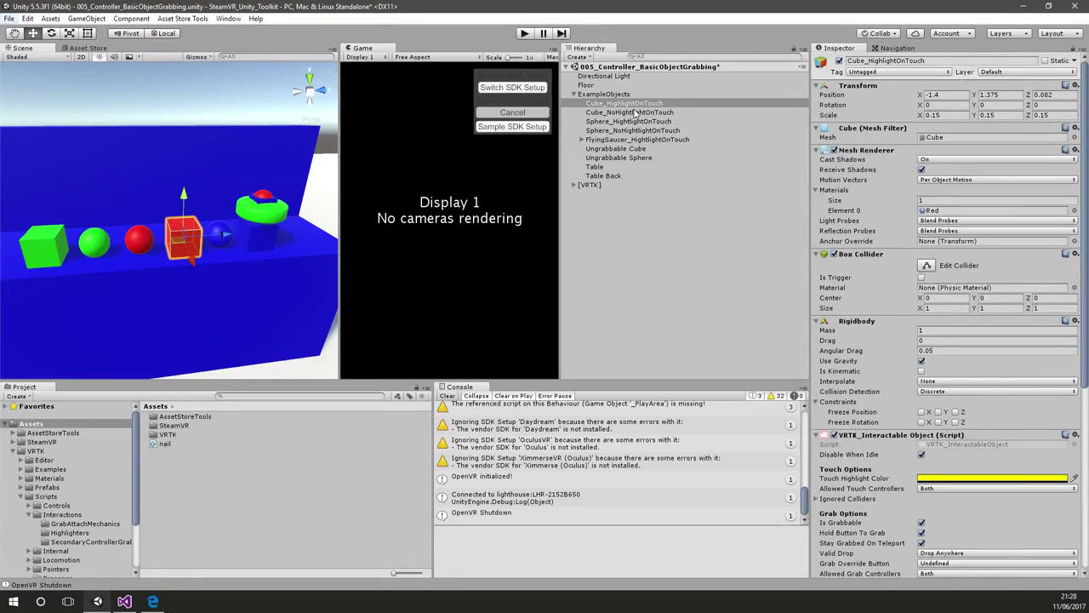
{"action": "scroll", "coordinate": [880, 418], "scroll_direction": "down", "scroll_amount": 6}
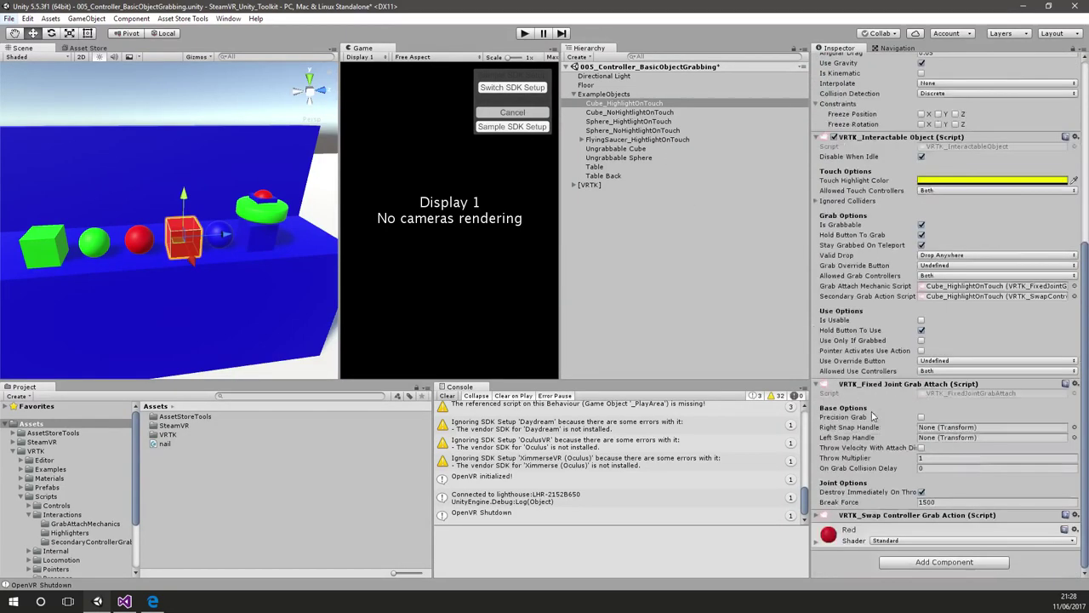
{"action": "left_click", "coordinate": [1076, 384]}
{"action": "left_click", "coordinate": [998, 413]}
{"action": "left_click", "coordinate": [914, 565]}
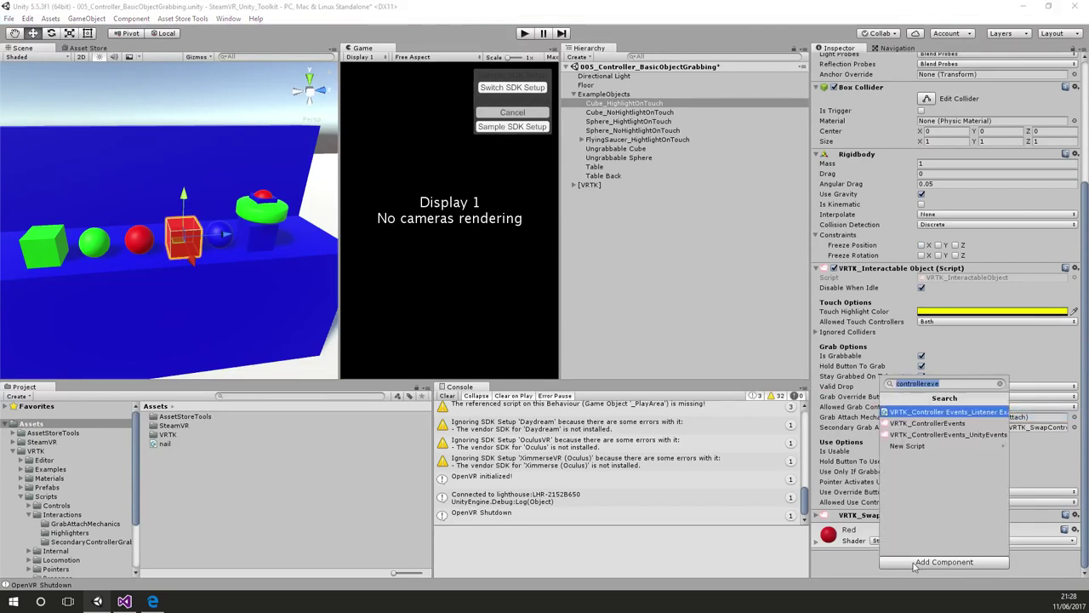
{"action": "type", "text": "child"}
{"action": "key", "text": "Down"}
{"action": "key", "text": "Return"}
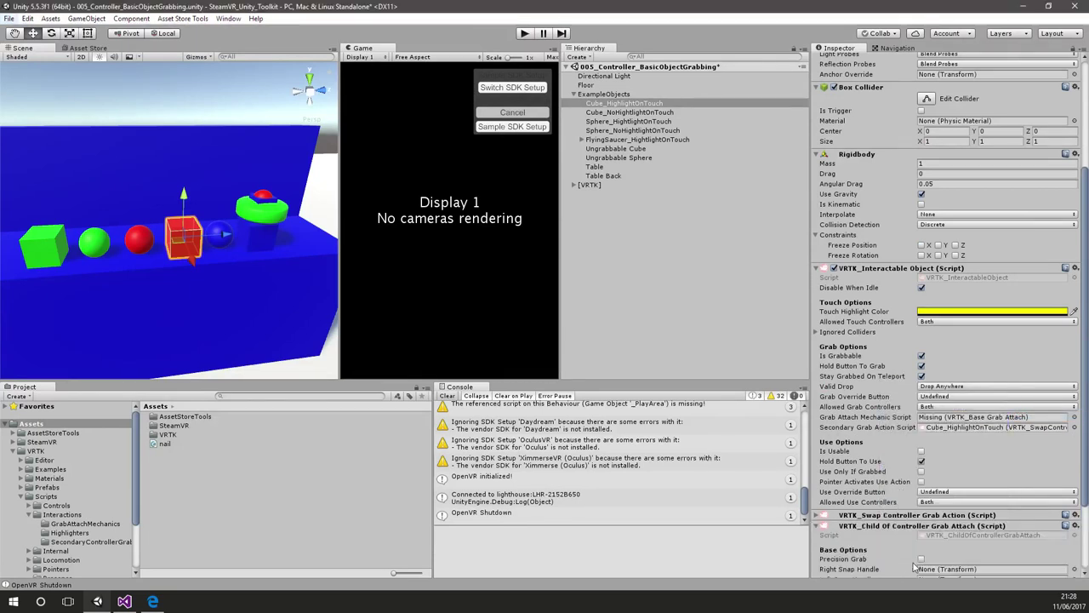
- Assign the Child Of Controller Grab Attach component as the red cube's Grab Attach Mechanic Script, and test it in play mode
{"action": "left_click_drag", "start_coordinate": [914, 530], "coordinate": [964, 420]}
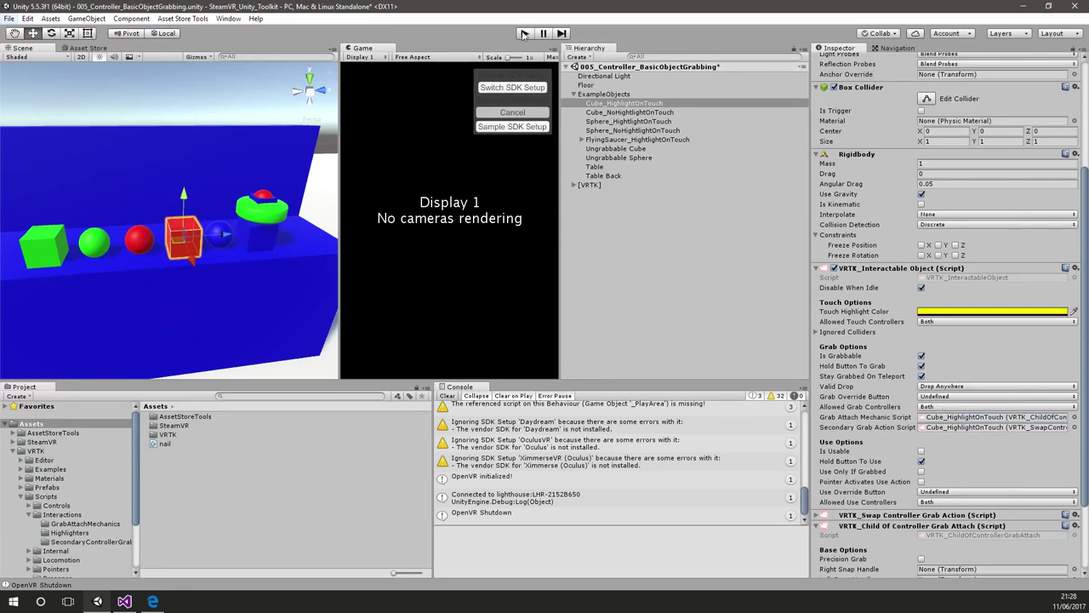
{"action": "left_click", "coordinate": [524, 33]}
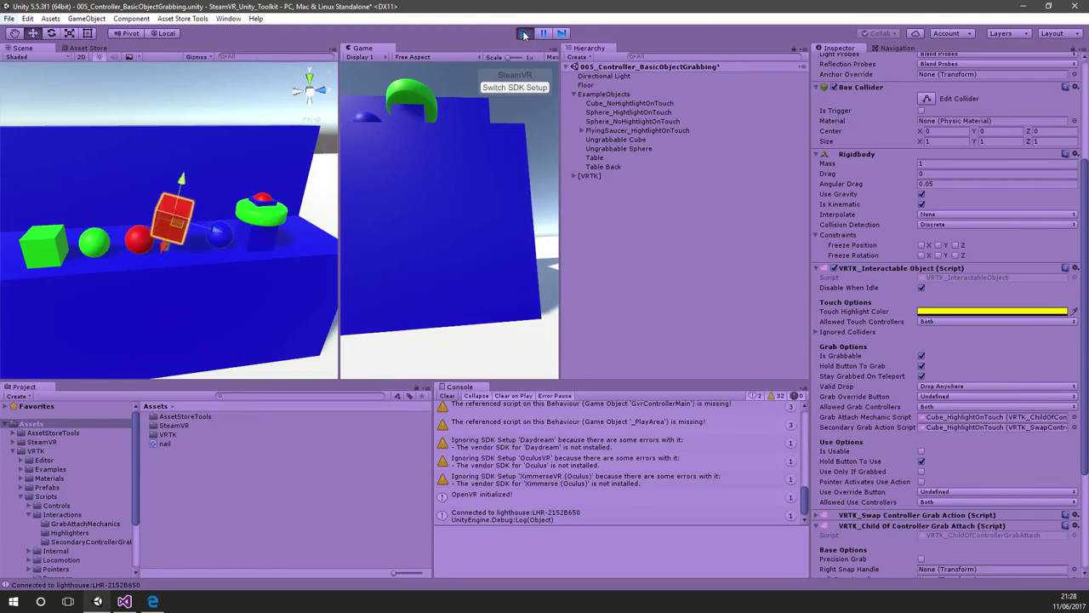
{"action": "left_click", "coordinate": [524, 33]}
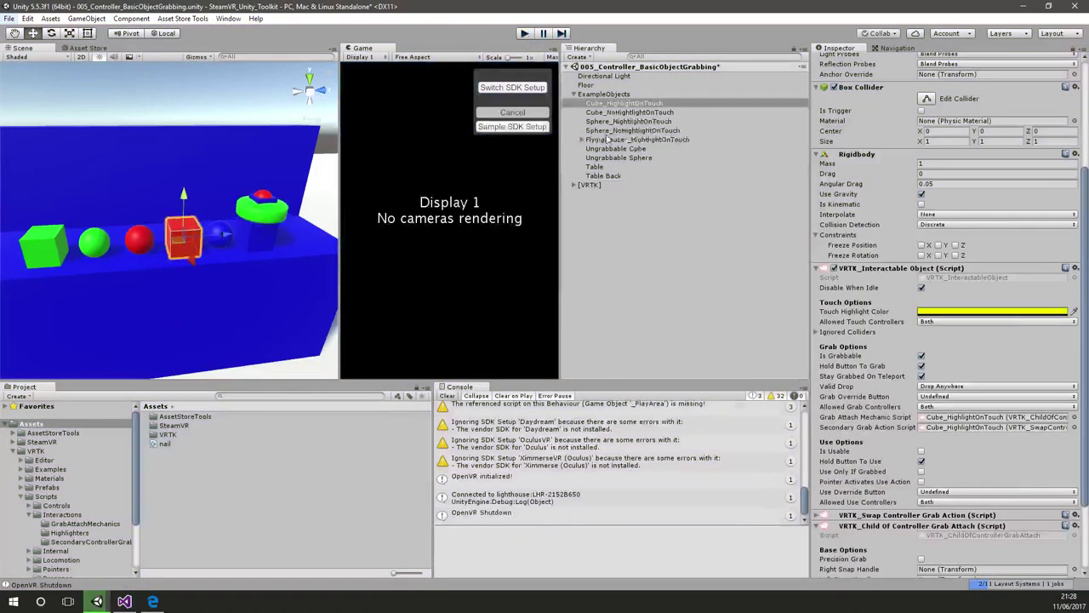
- Turn on Is Trigger for the red sphere, and undo the script changes in Visual Studio back to OnTriggerEnter and OnTriggerExit
{"action": "left_click", "coordinate": [130, 240]}
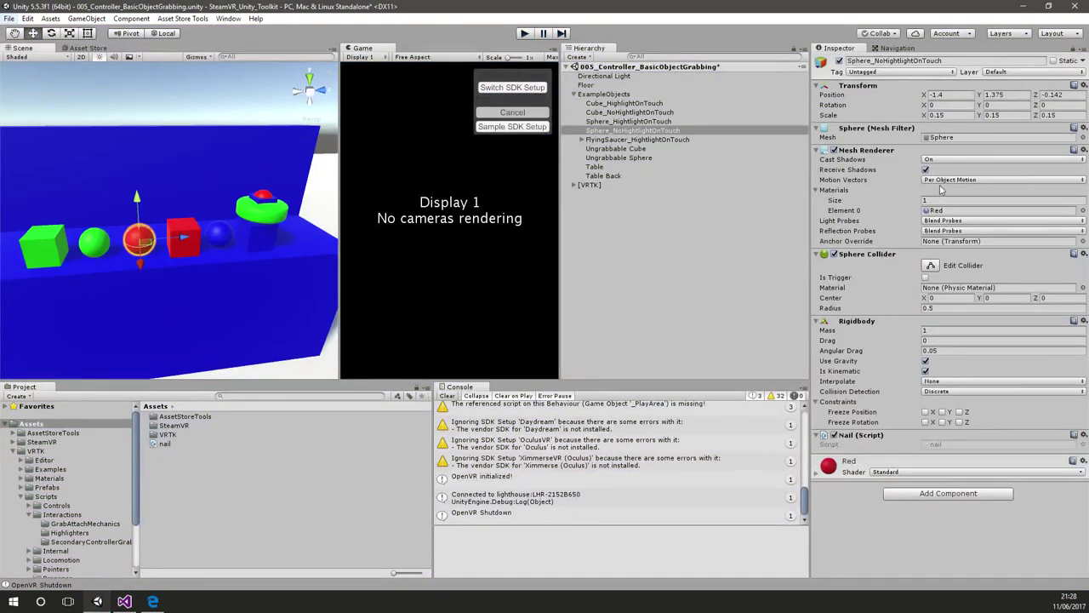
{"action": "left_click", "coordinate": [926, 278]}
{"action": "left_click", "coordinate": [124, 602]}
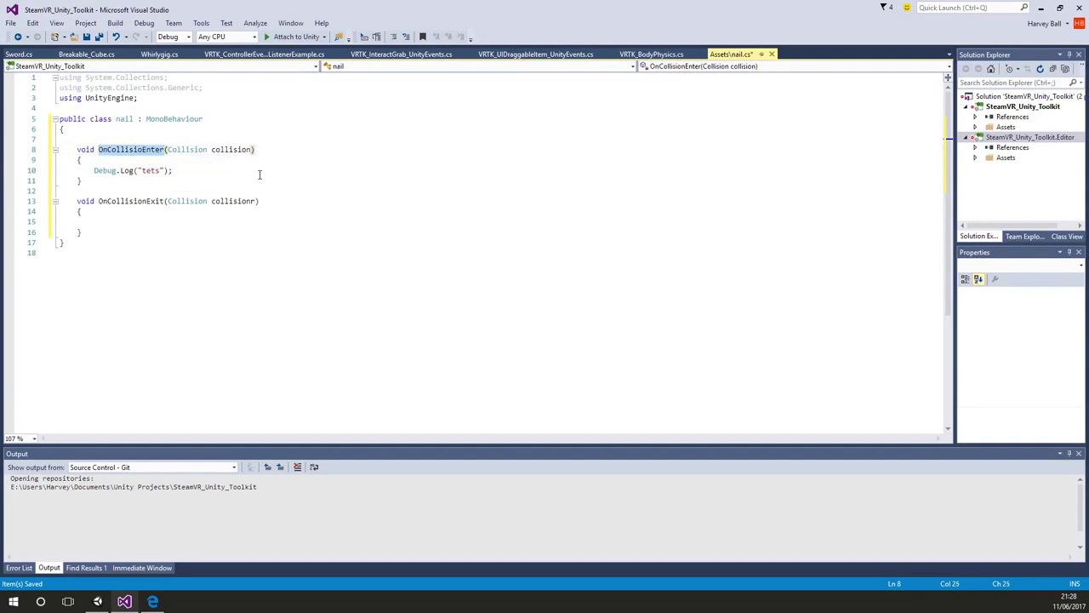
{"action": "key", "text": "ctrl+z"}
{"action": "key", "text": "ctrl+z"}
{"action": "key", "text": "ctrl+z"}
{"action": "key", "text": "ctrl+z"}
{"action": "key", "text": "ctrl+z"}
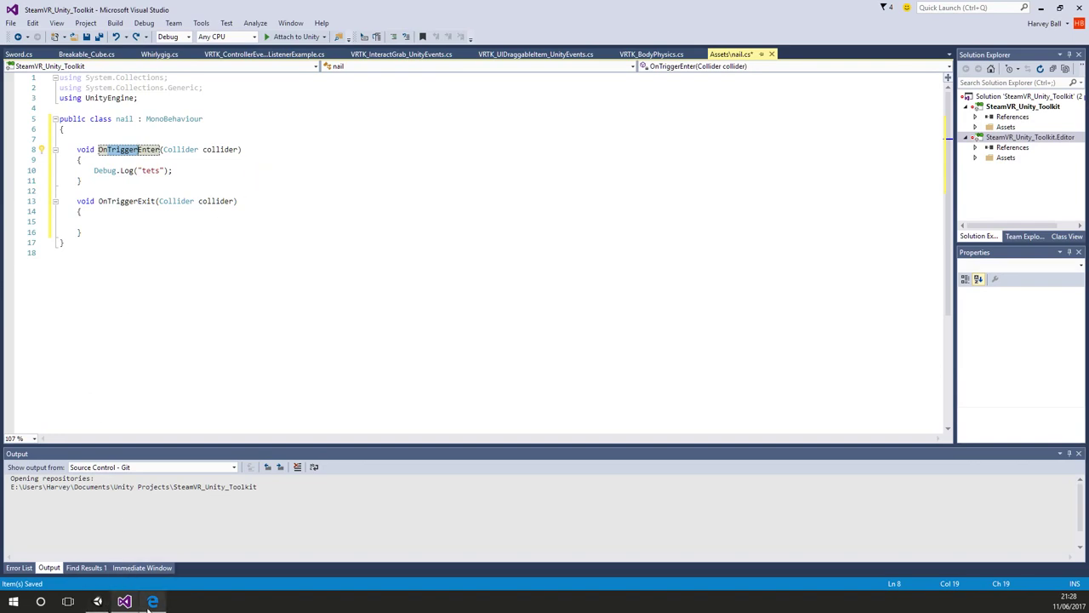
- Switch to Unity, test the trigger in play mode, and try toggling Is Trigger on the grabbed red cube's Box Collider
{"action": "left_click", "coordinate": [99, 603]}
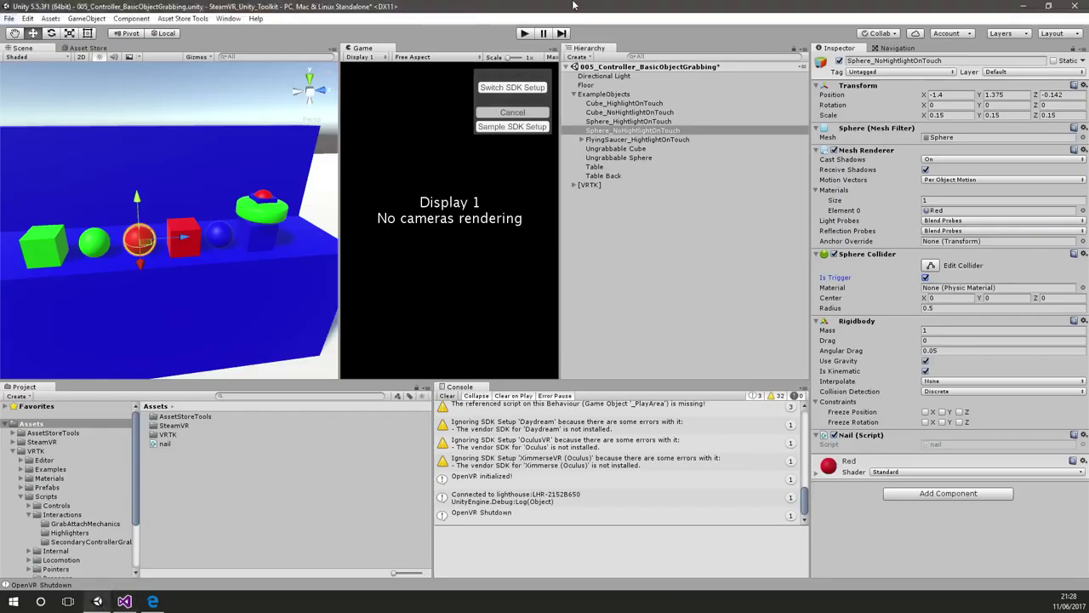
{"action": "left_click", "coordinate": [524, 34]}
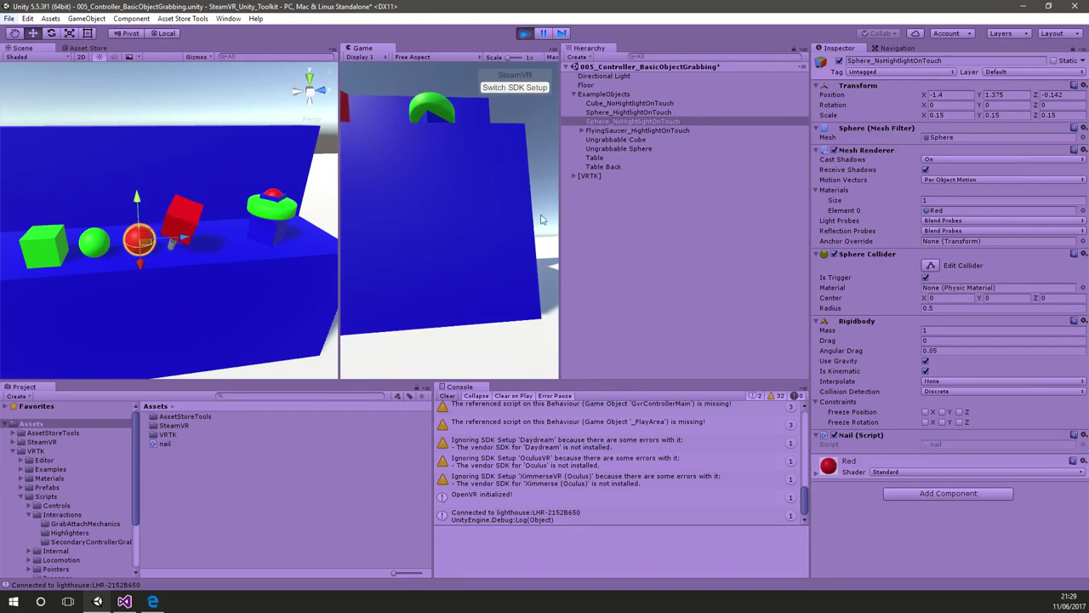
{"action": "left_click", "coordinate": [195, 212]}
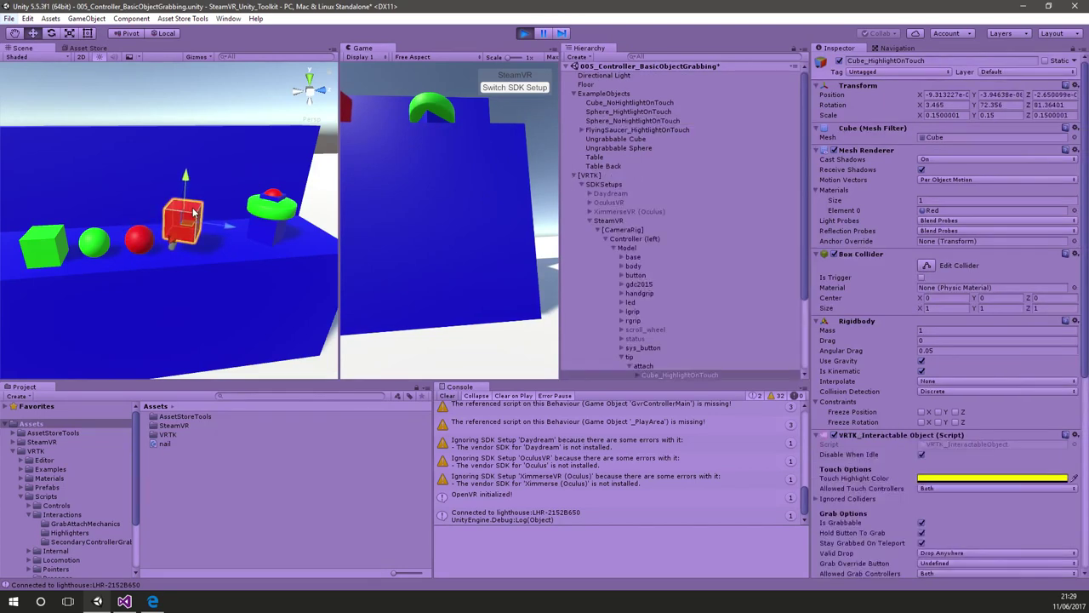
{"action": "left_click", "coordinate": [922, 278]}
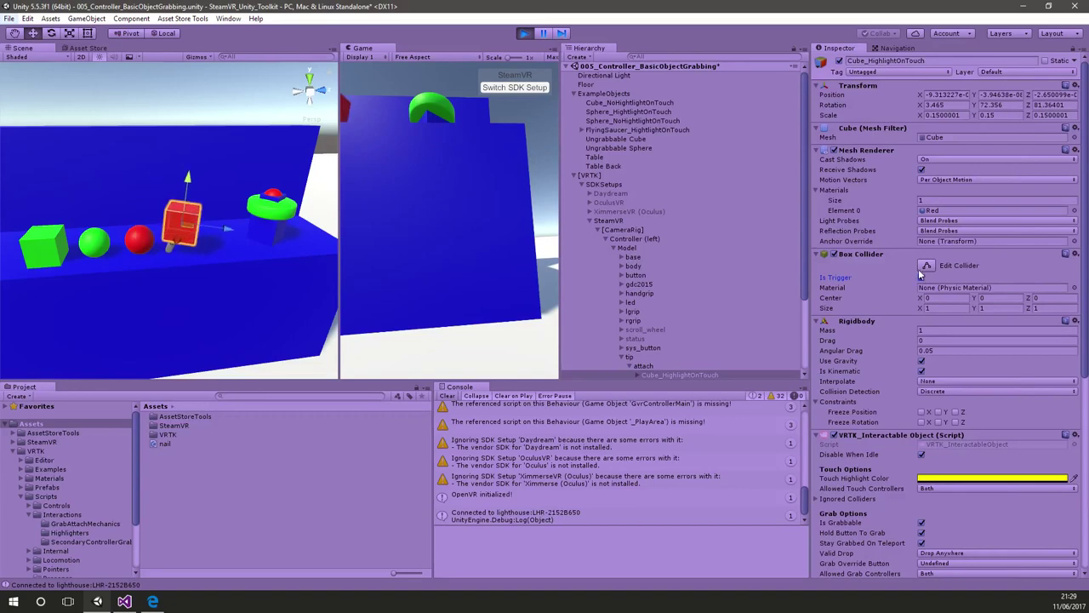
{"action": "left_click", "coordinate": [526, 34]}
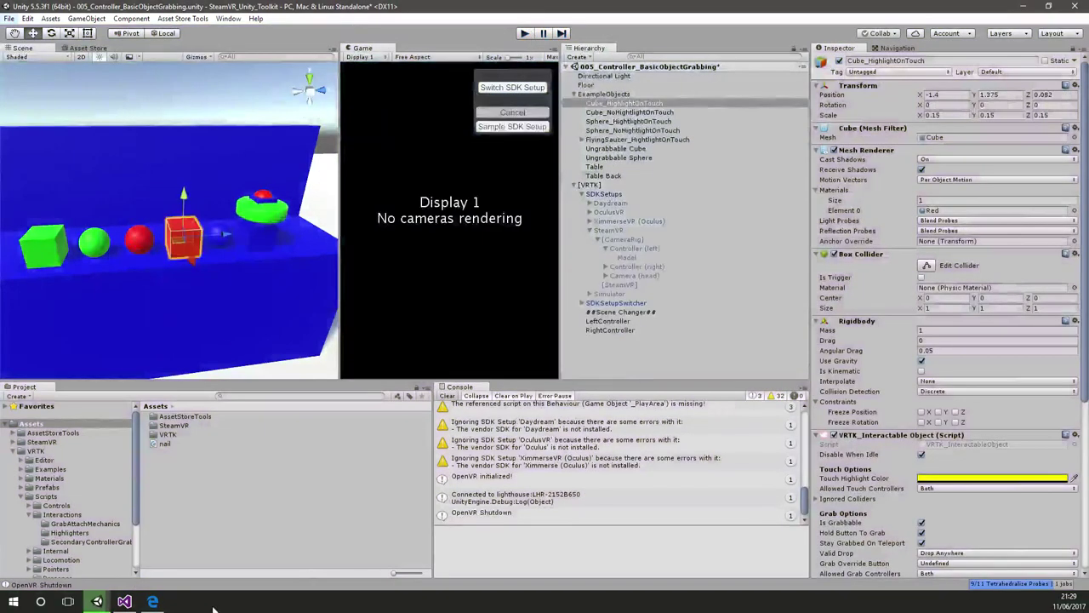
- Switch to Visual Studio and add an empty void Start() method at the beginning of the nail class
{"action": "mouse_move", "coordinate": [133, 605]}
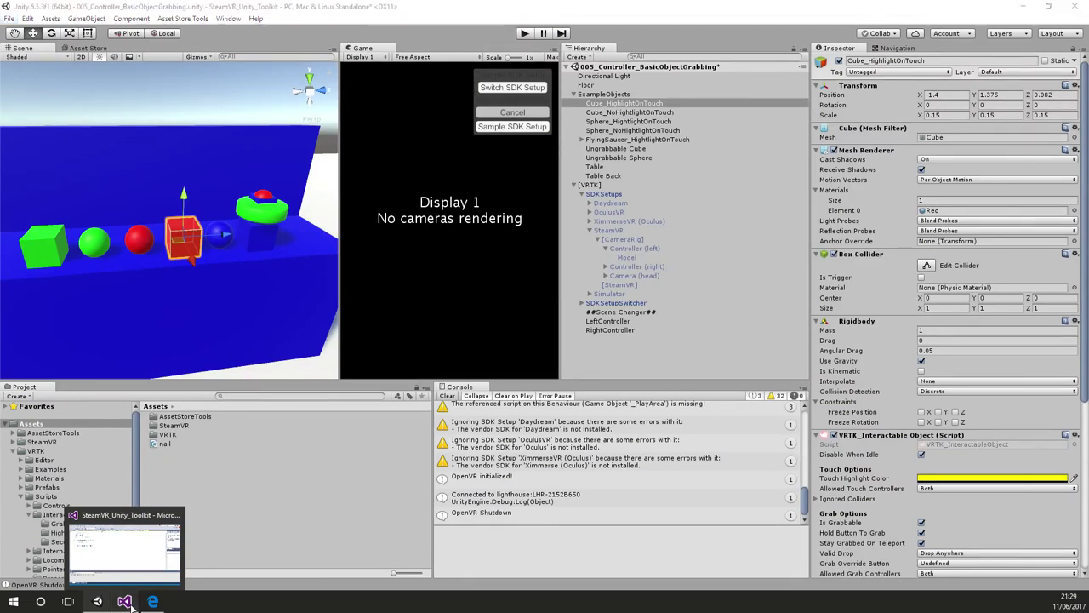
{"action": "left_click", "coordinate": [131, 605]}
{"action": "key", "text": "Up"}
{"action": "key", "text": "Up"}
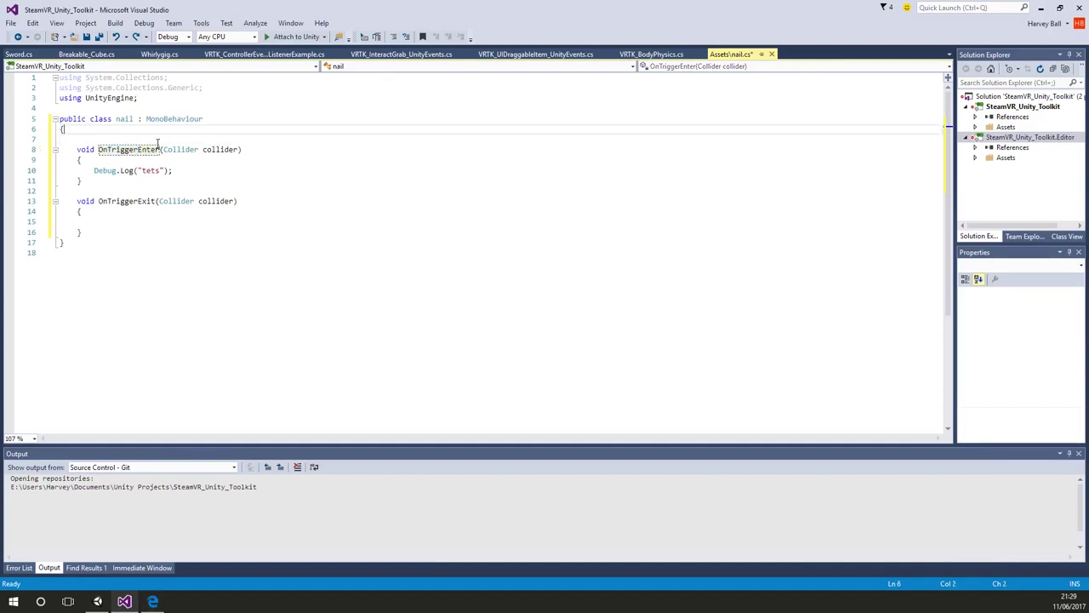
{"action": "key", "text": "Return"}
{"action": "type", "text": "void On"}
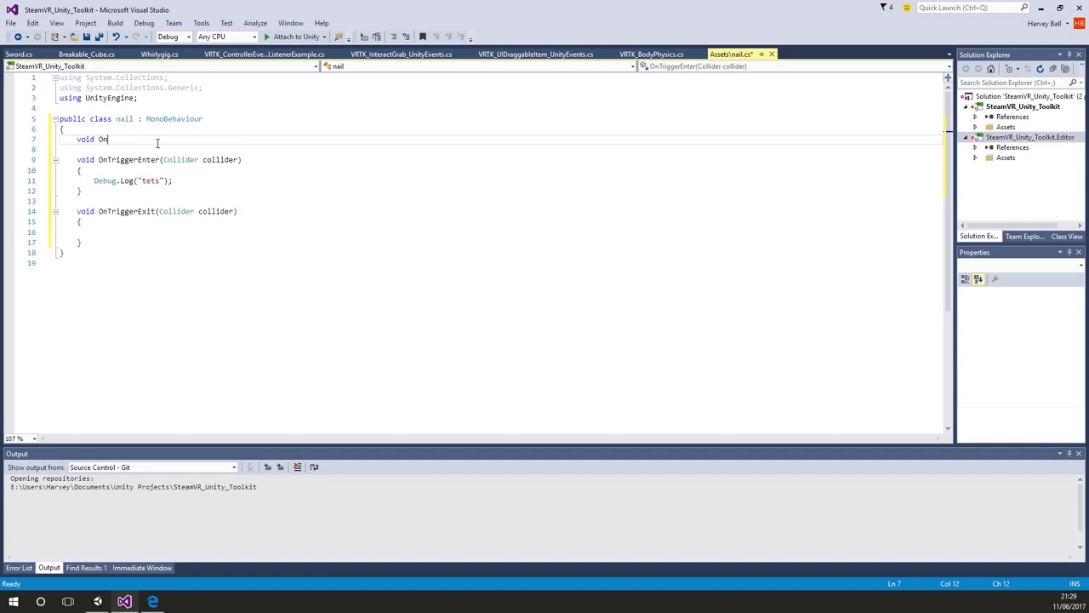
{"action": "key", "text": "BackSpace"}
{"action": "key", "text": "BackSpace"}
{"action": "type", "text": "Start"}
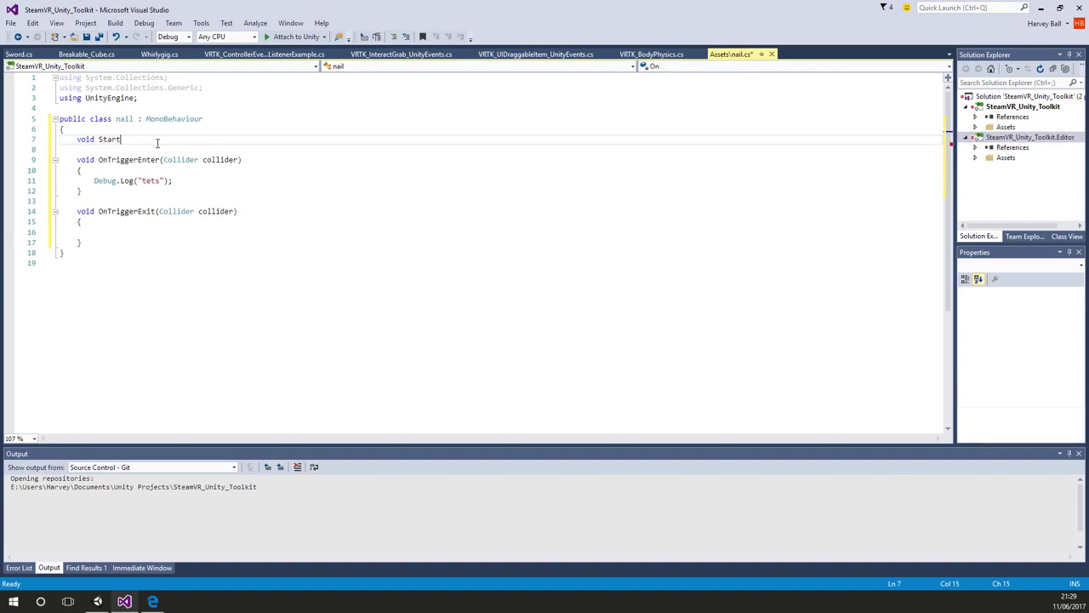
{"action": "type", "text": "(){"}
{"action": "key", "text": "Return"}
- Copy the Debug.Log("tets"); line from OnTriggerEnter into the Start method and save nail.cs
{"action": "key", "text": "Down"}
{"action": "key", "text": "Down"}
{"action": "key", "text": "Down"}
{"action": "key", "text": "Down"}
{"action": "key", "text": "Down"}
{"action": "key", "text": "End"}
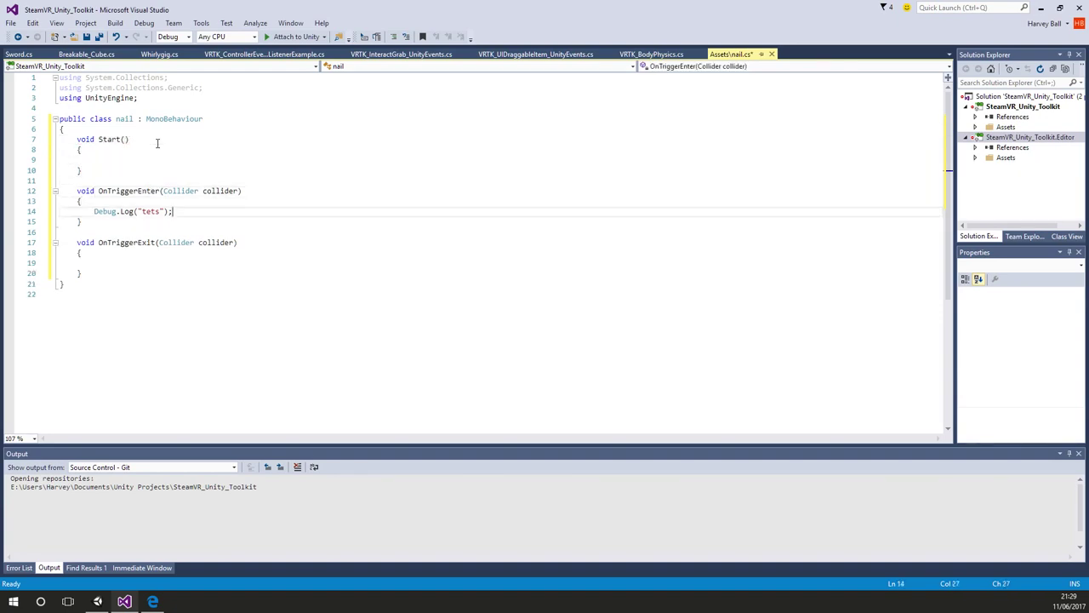
{"action": "key", "text": "shift+Home"}
{"action": "key", "text": "ctrl+c"}
{"action": "key", "text": "Up"}
{"action": "key", "text": "Up"}
{"action": "key", "text": "Up"}
{"action": "key", "text": "Up"}
{"action": "key", "text": "Up"}
{"action": "key", "text": "ctrl+v"}
{"action": "key", "text": "ctrl+s"}
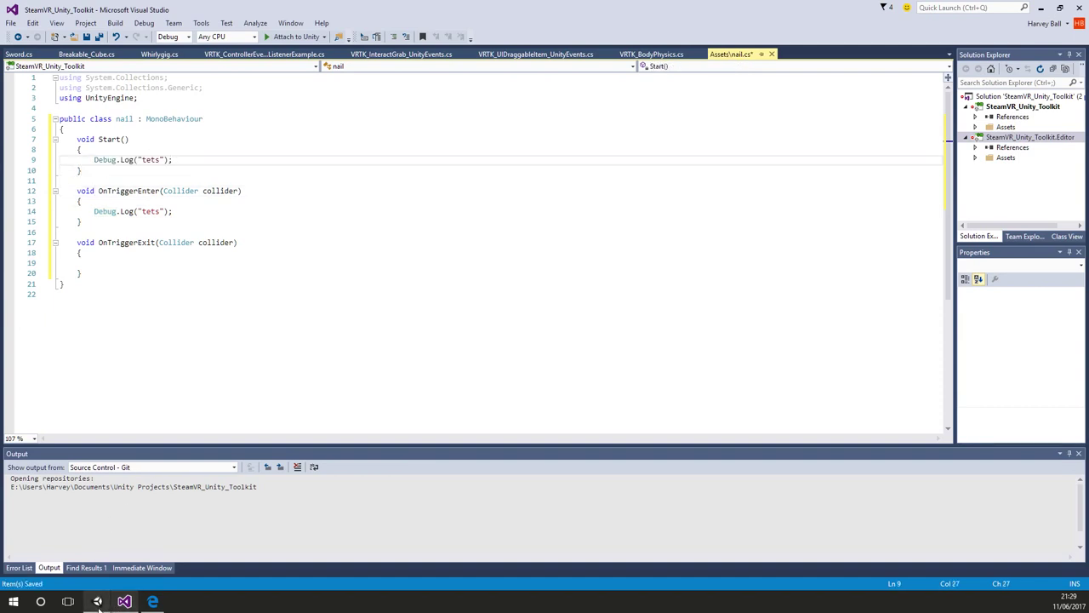
- Switch to Unity and run the scene briefly in play mode to check the console for the Start log
{"action": "mouse_move", "coordinate": [98, 604]}
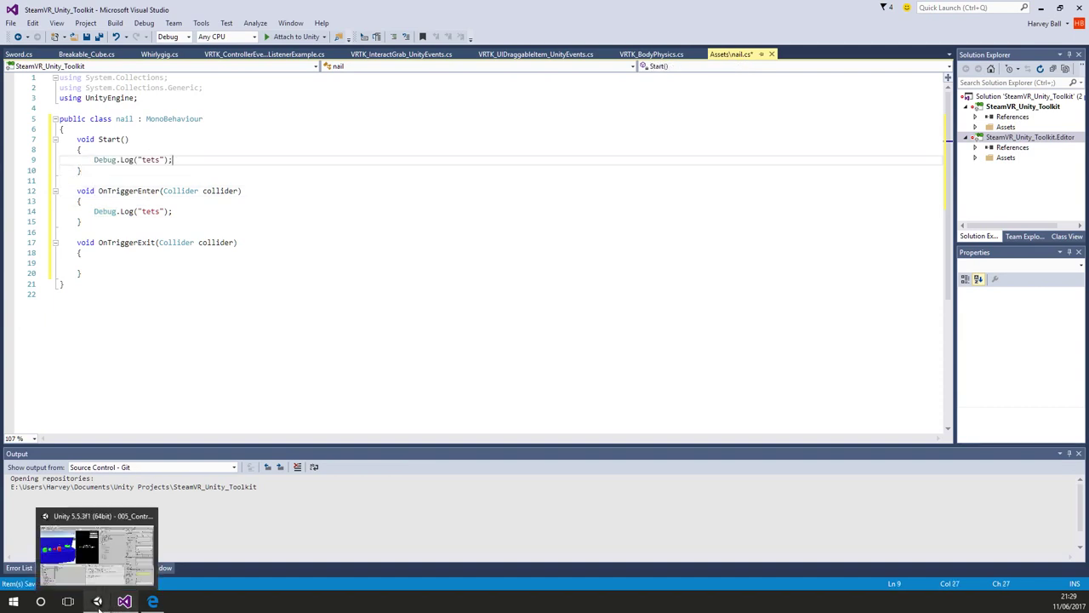
{"action": "left_click", "coordinate": [99, 603]}
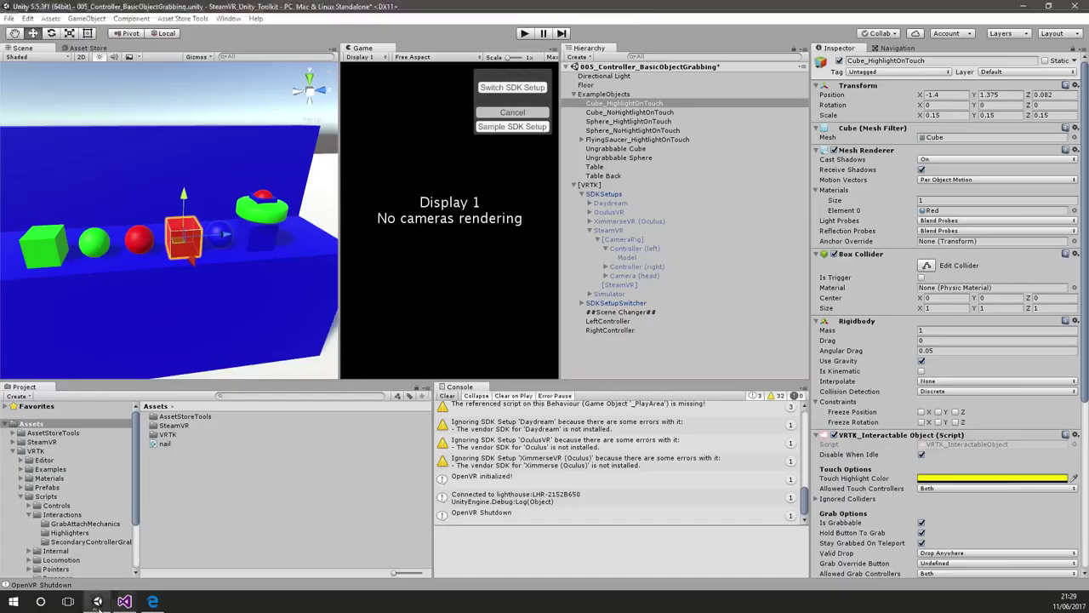
{"action": "left_click", "coordinate": [521, 34]}
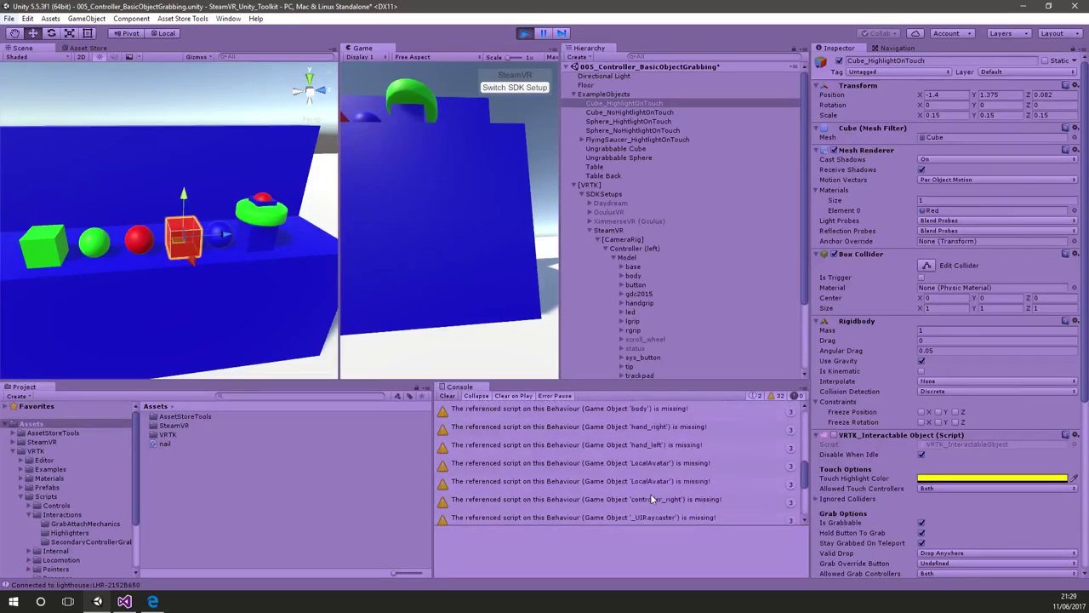
{"action": "left_click", "coordinate": [524, 33]}
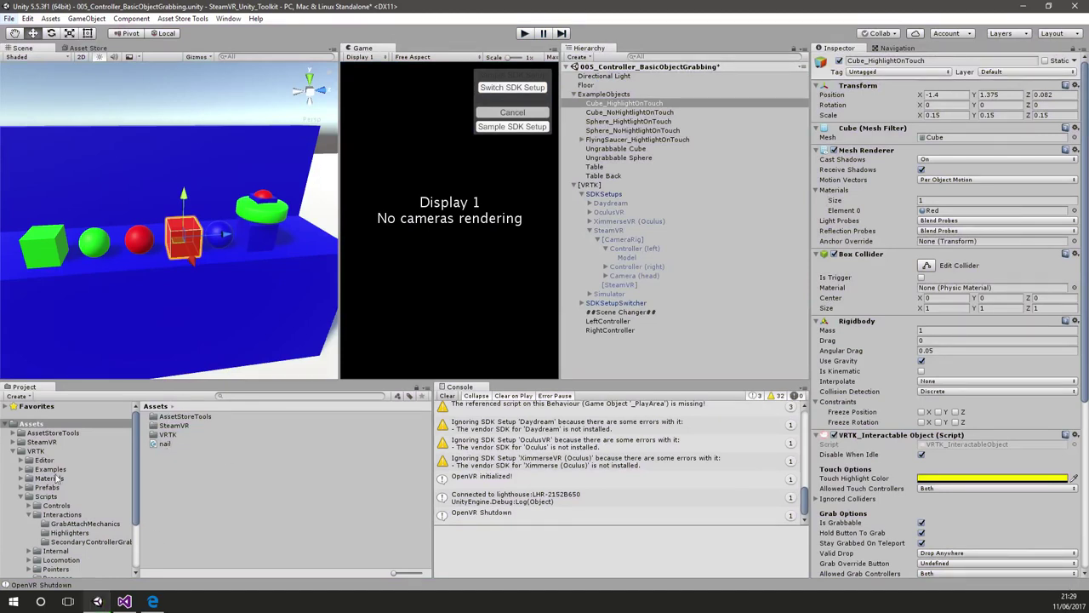
- Look through the VRTK Utilities scripts folder, return to Assets, and select the red sphere to inspect its Nail script
{"action": "scroll", "coordinate": [73, 544], "scroll_direction": "down", "scroll_amount": 3}
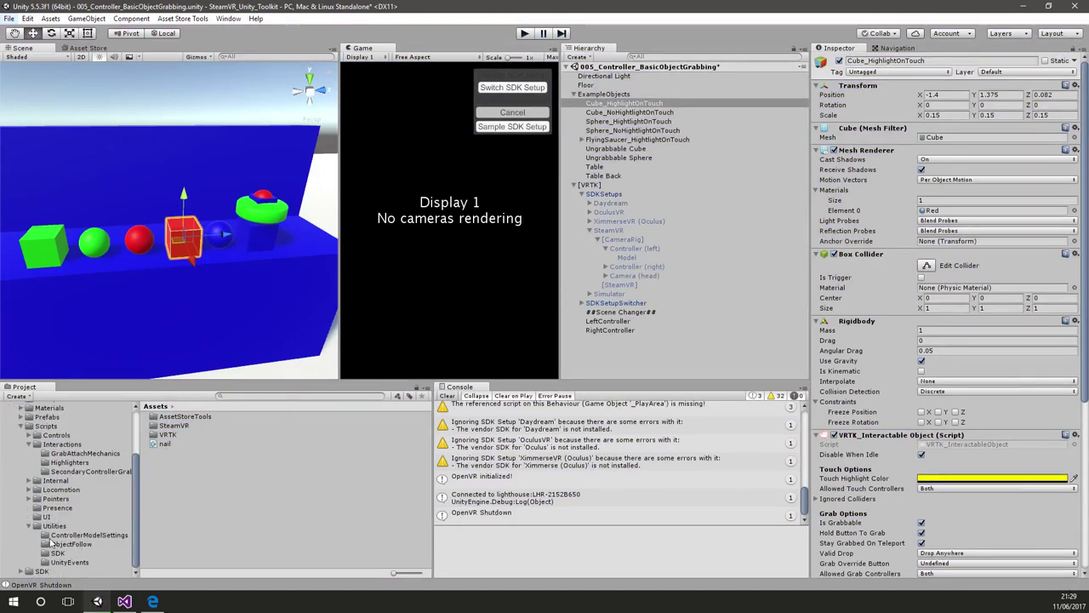
{"action": "left_click", "coordinate": [53, 527]}
{"action": "scroll", "coordinate": [128, 501], "scroll_direction": "up", "scroll_amount": 3}
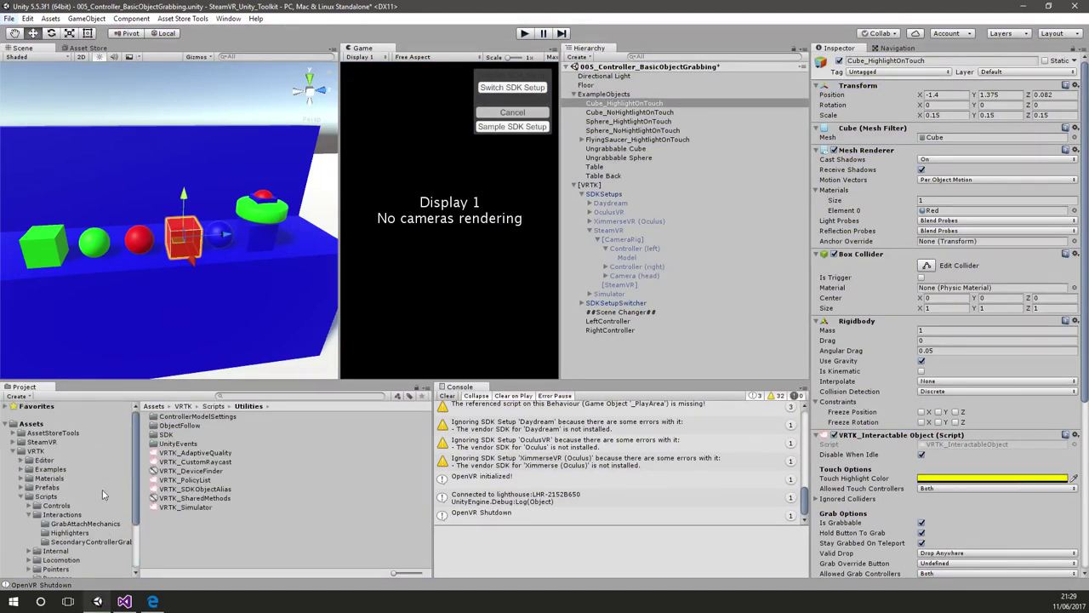
{"action": "left_click", "coordinate": [34, 424]}
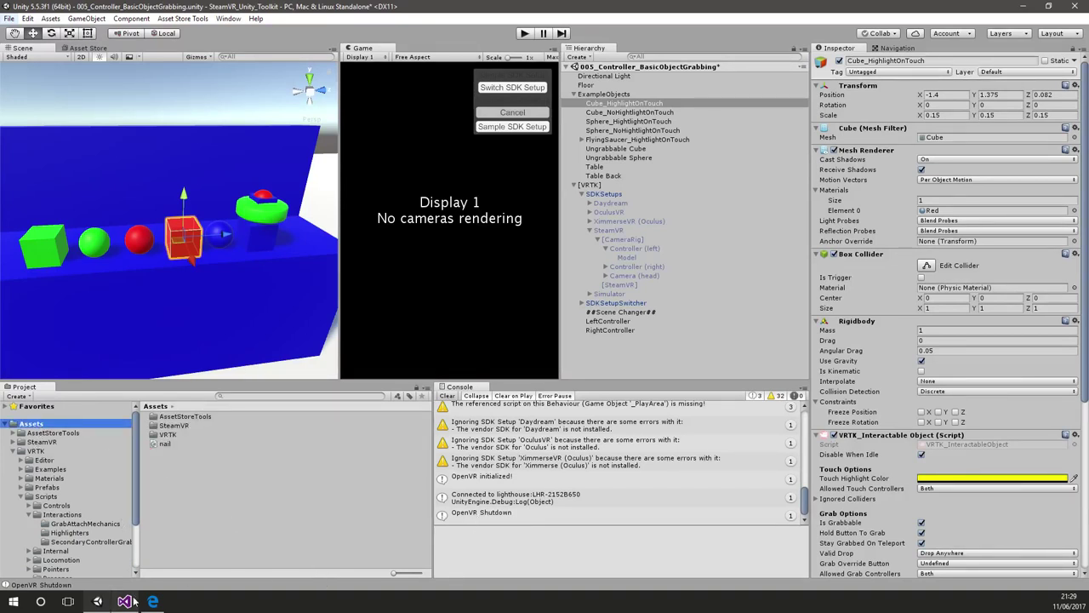
{"action": "mouse_move", "coordinate": [126, 603]}
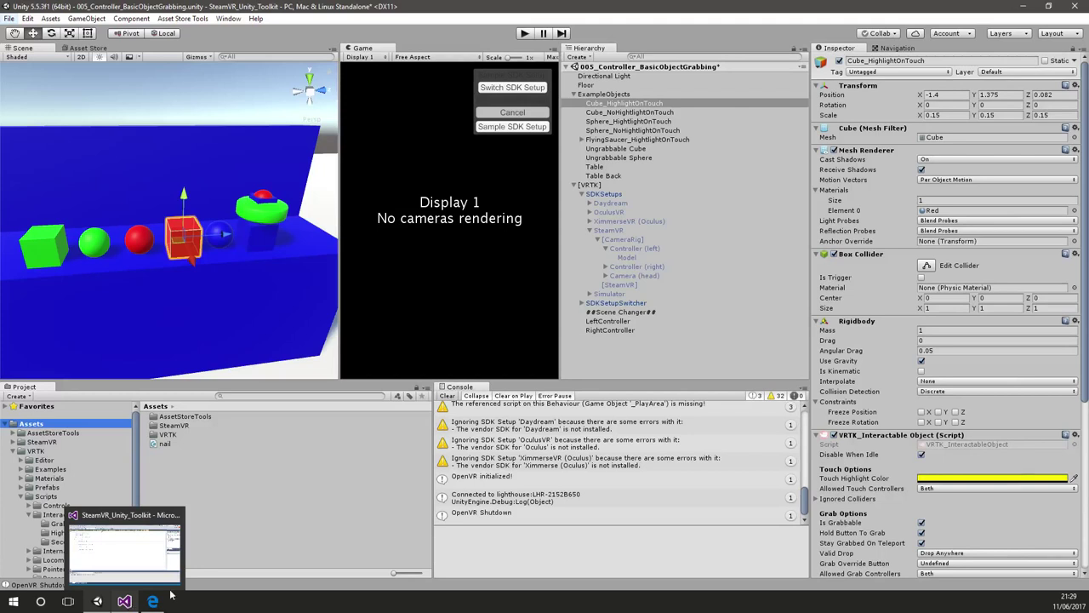
{"action": "left_click", "coordinate": [135, 240]}
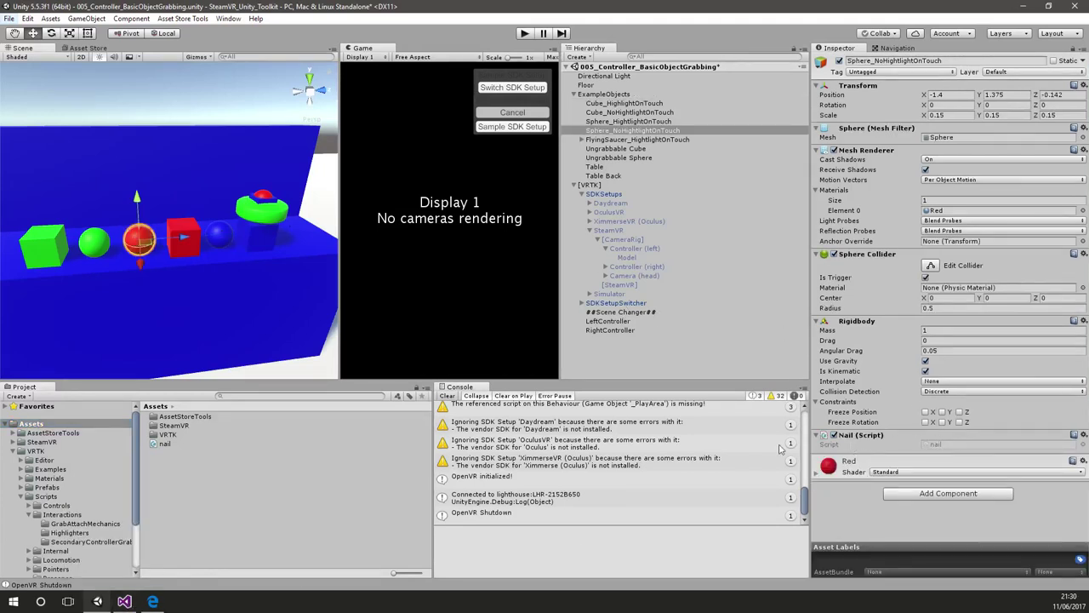
- Switch to Visual Studio and close nail.cs, saving its changes
{"action": "left_click", "coordinate": [125, 602]}
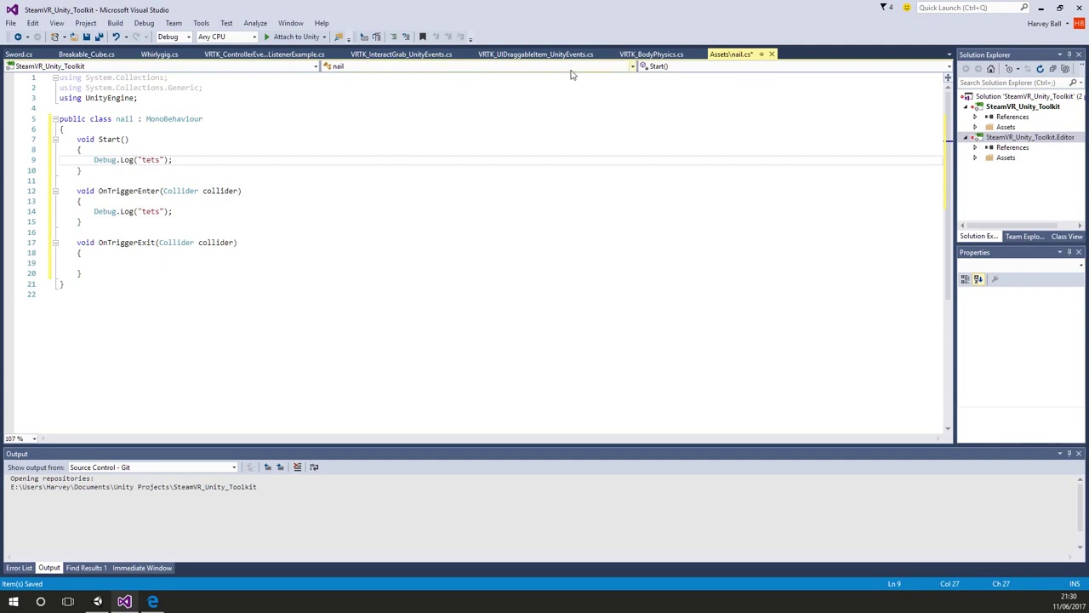
{"action": "left_click", "coordinate": [772, 55]}
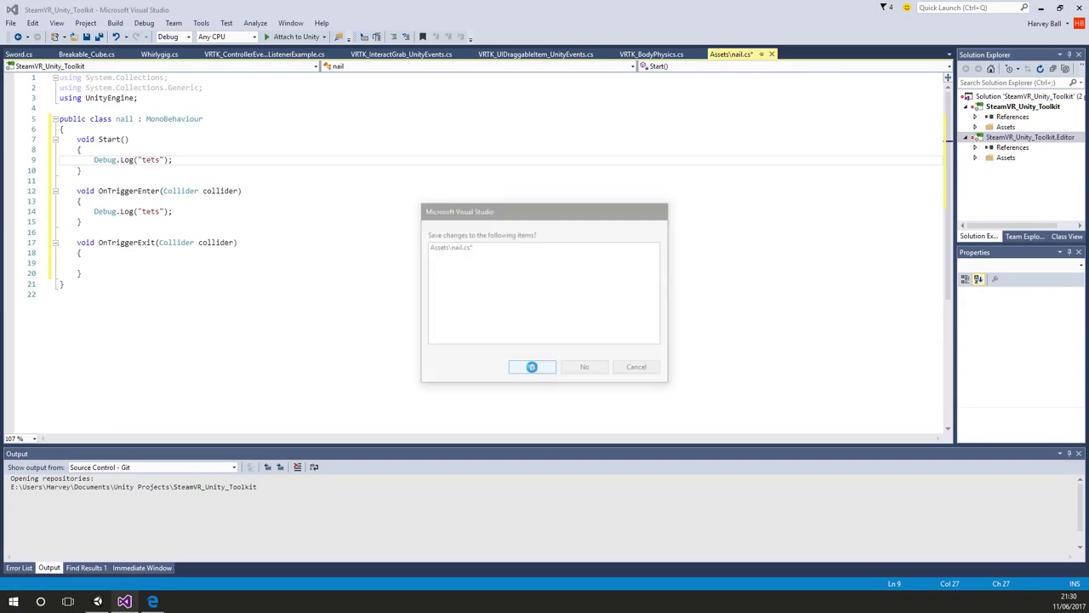
{"action": "left_click", "coordinate": [526, 367]}
- Reopen the nail script from the red sphere's component in Unity, normalize its line endings to Windows (CR LF), and save it
{"action": "left_click", "coordinate": [97, 602]}
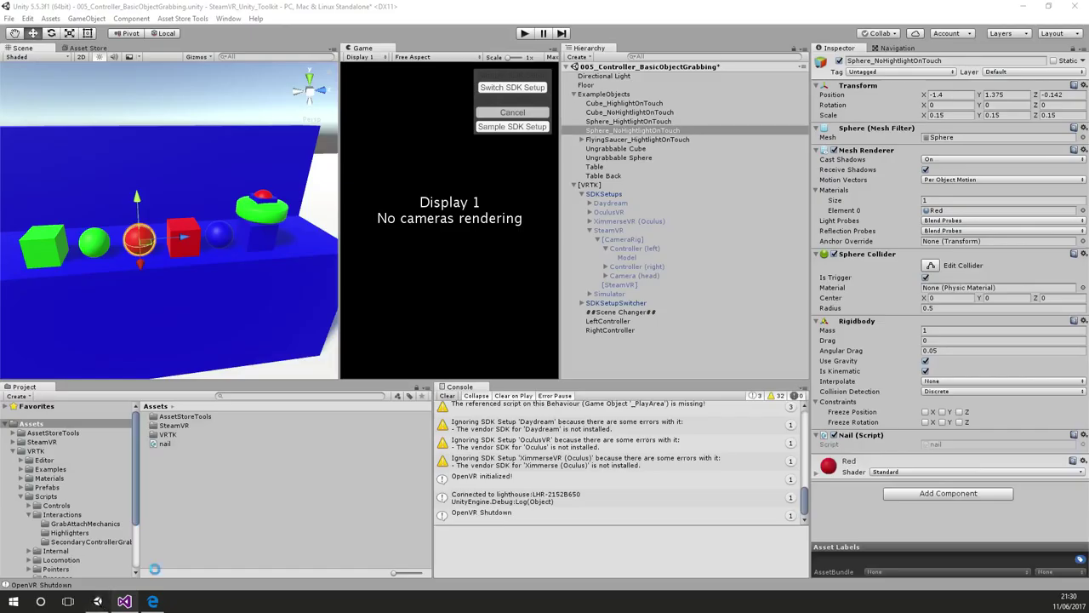
{"action": "double_click", "coordinate": [952, 443]}
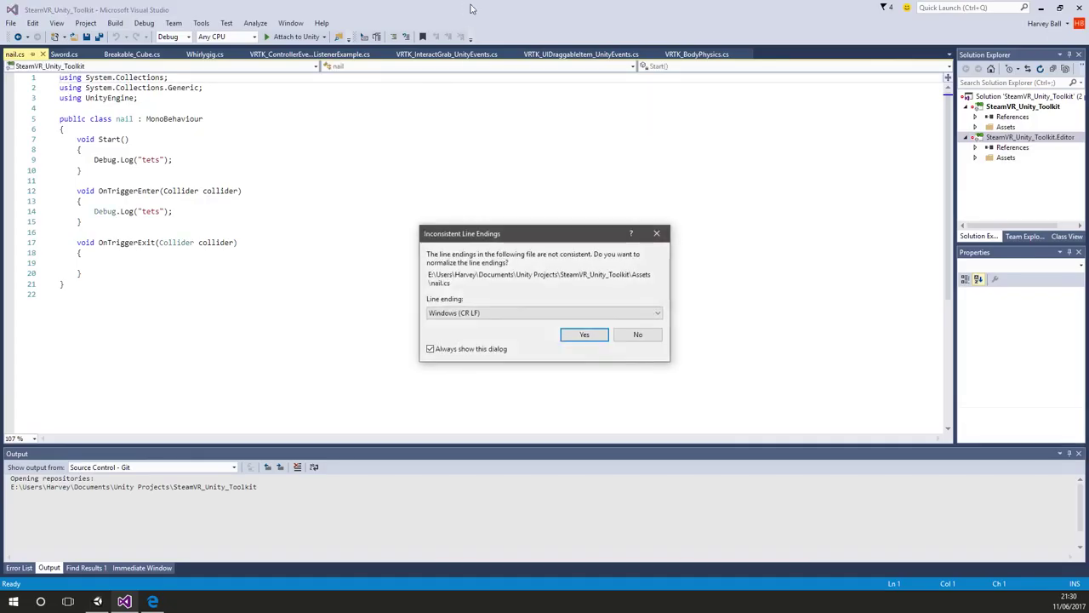
{"action": "left_click", "coordinate": [579, 334]}
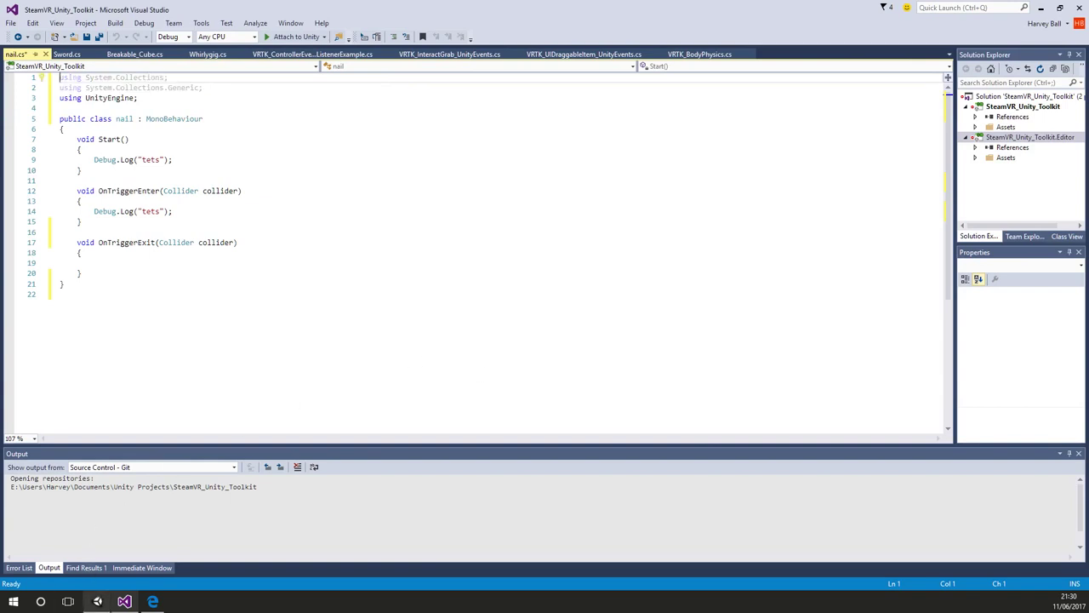
{"action": "key", "text": "ctrl+s"}
- Return to Unity and test the red sphere's trigger against the red cube in play mode
{"action": "left_click", "coordinate": [151, 601]}
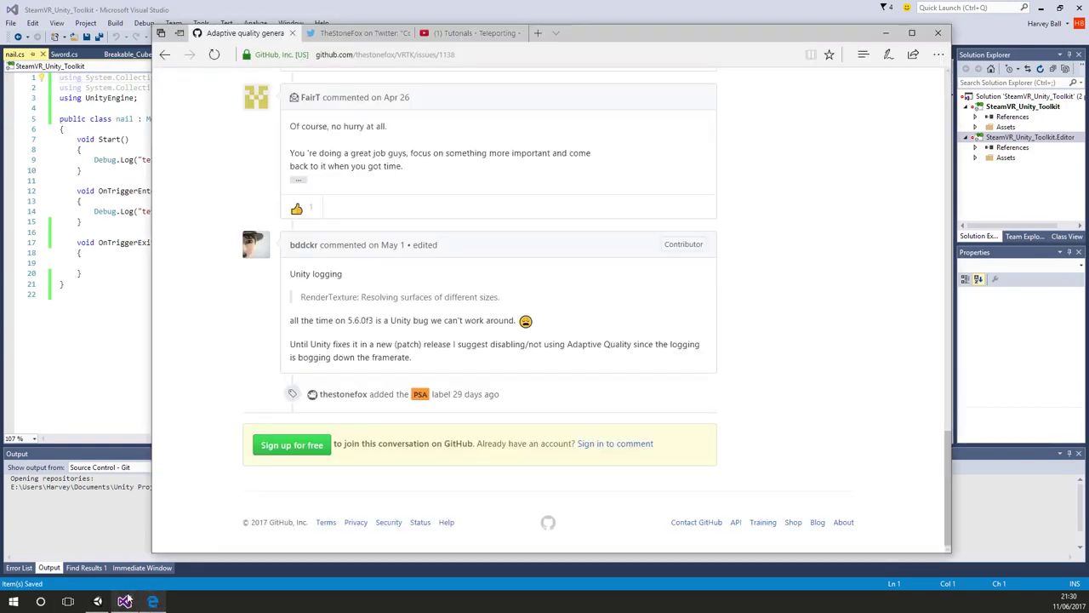
{"action": "left_click", "coordinate": [97, 601]}
{"action": "left_click", "coordinate": [523, 34]}
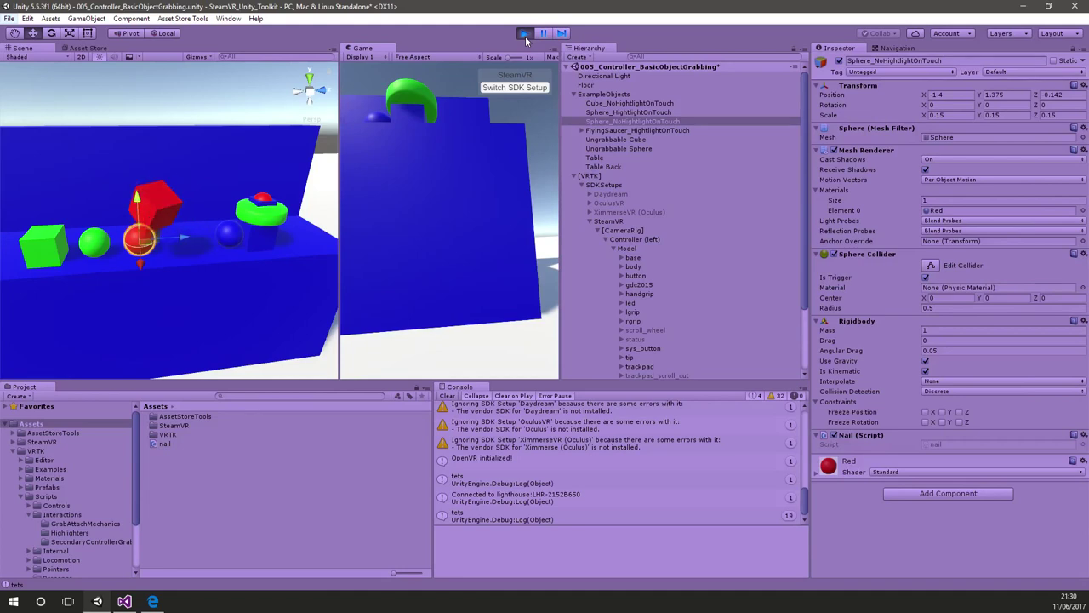
{"action": "left_click", "coordinate": [525, 34]}
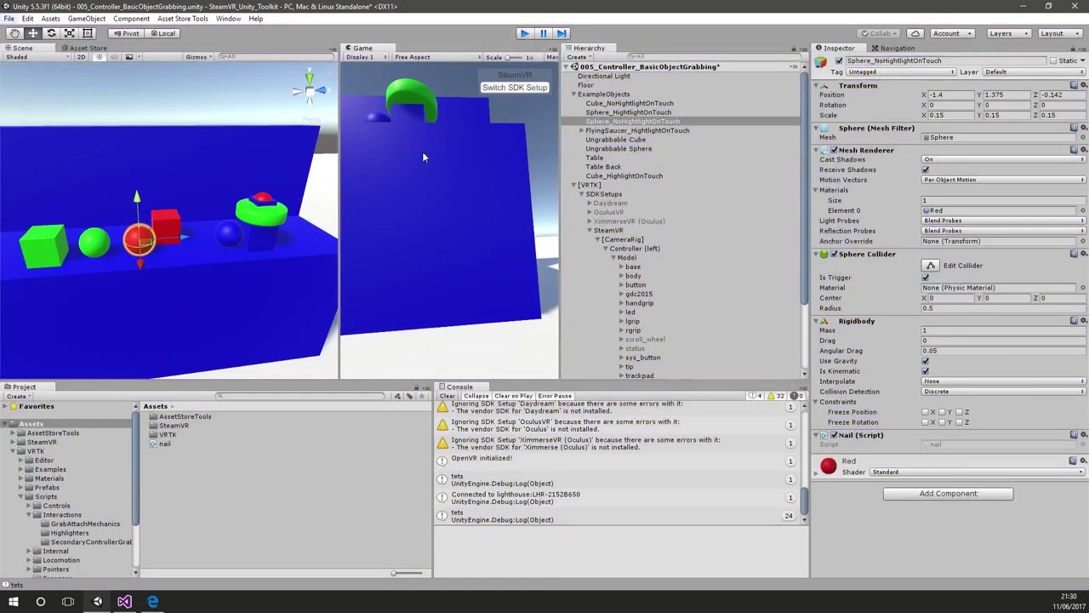
- In Visual Studio, add the line transform.position += Vector3.up below the Debug.Log call in OnTriggerEnter
{"action": "left_click", "coordinate": [124, 602]}
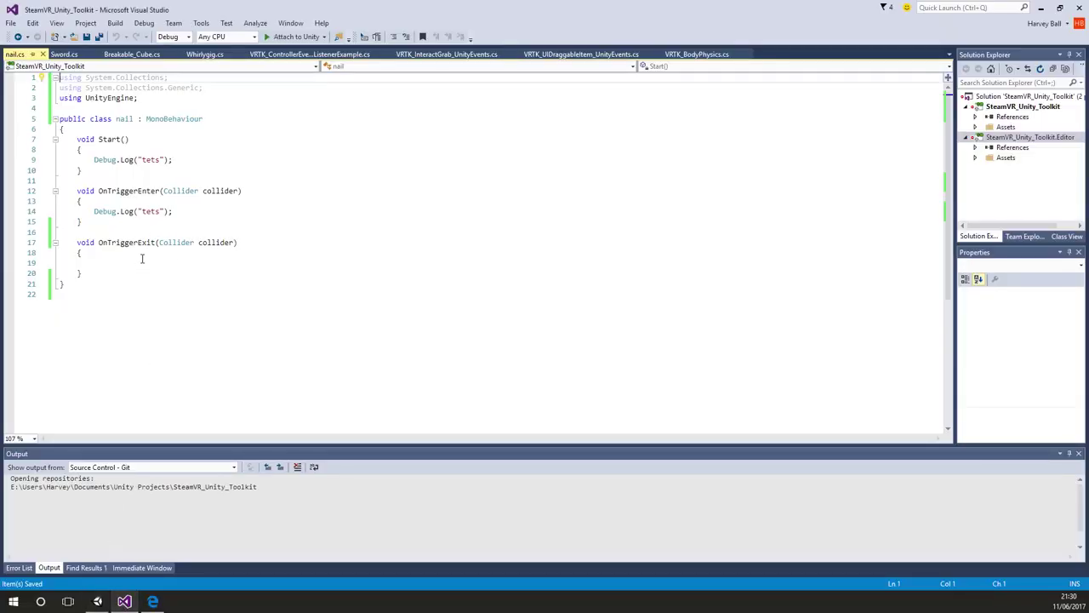
{"action": "left_click", "coordinate": [234, 212]}
{"action": "key", "text": "Return"}
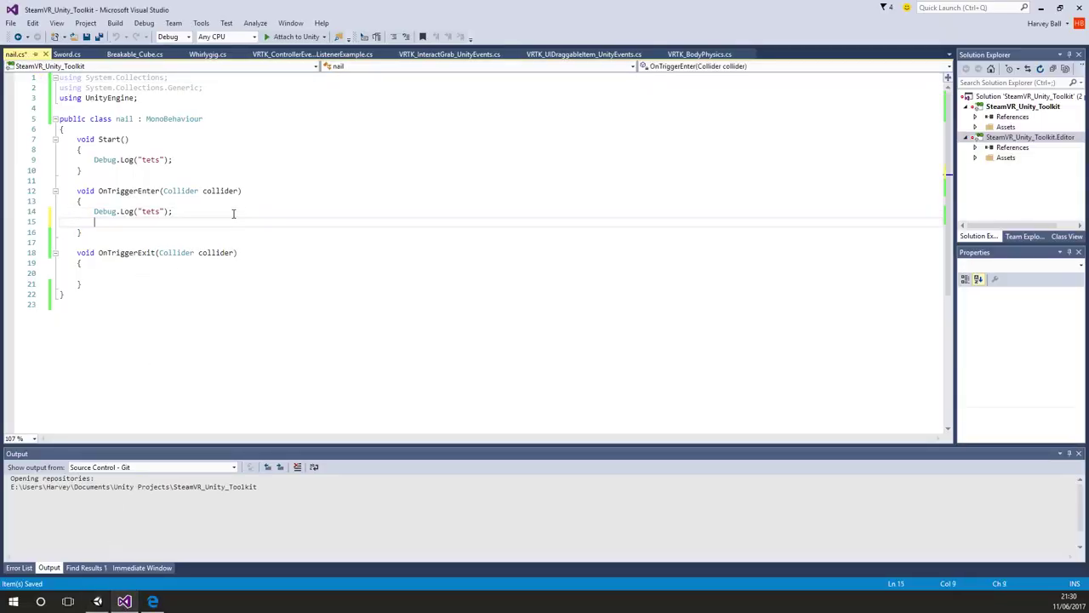
{"action": "type", "text": "transform.position += new ve"}
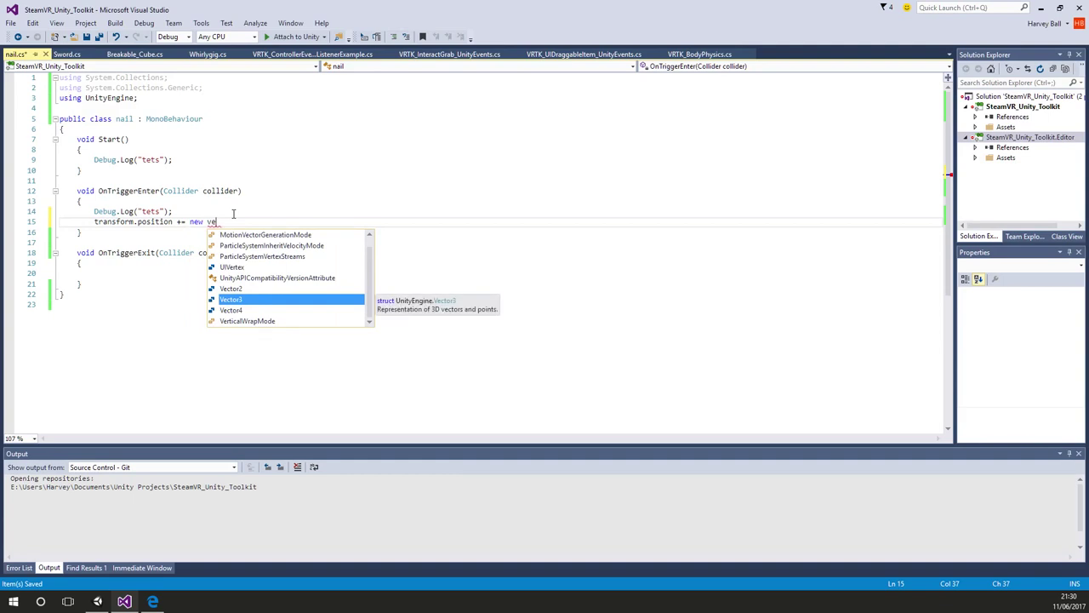
{"action": "key", "text": "ctrl+shift+Left"}
{"action": "key", "text": "ctrl+shift+Left"}
{"action": "type", "text": "Vector3."}
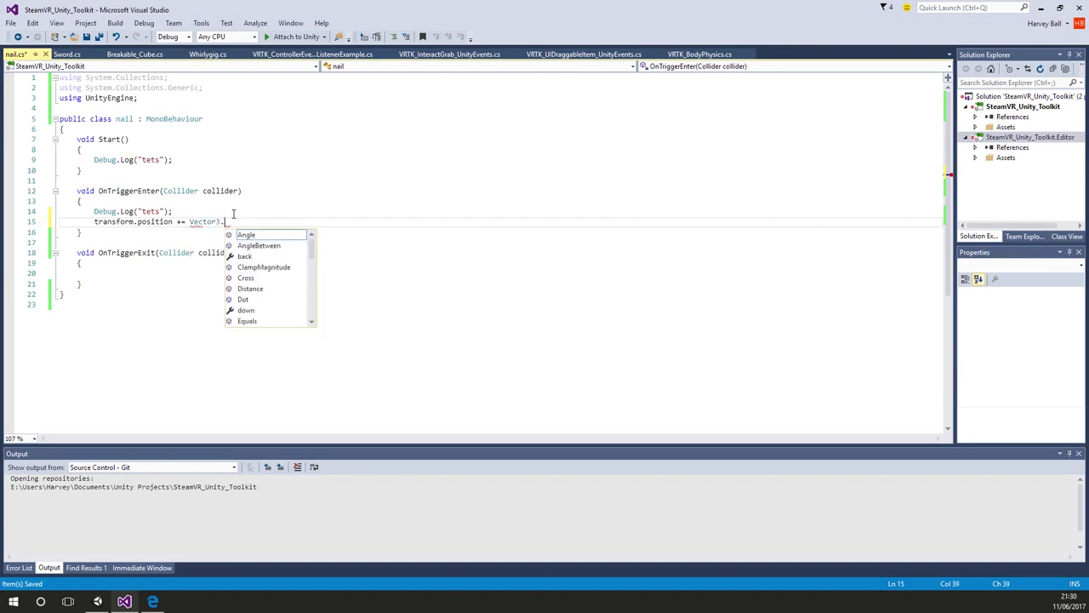
{"action": "type", "text": "up"}
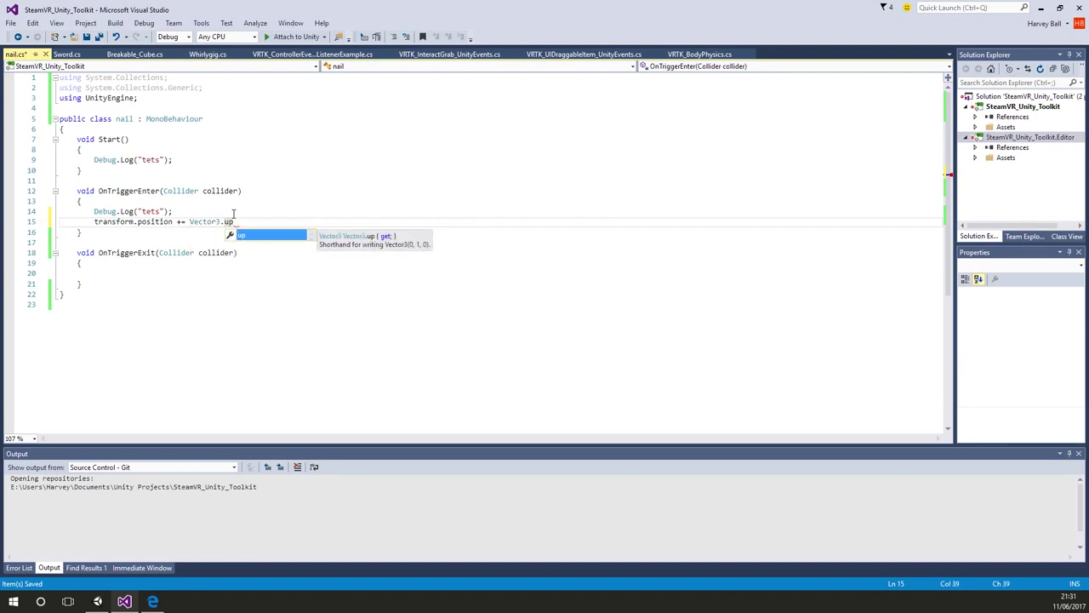
- Change the added position offset to -(Vector3.up * 0.01f); and save nail.cs
{"action": "key", "text": "Escape"}
{"action": "key", "text": "ctrl+Left"}
{"action": "key", "text": "ctrl+Left"}
{"action": "type", "text": "-"}
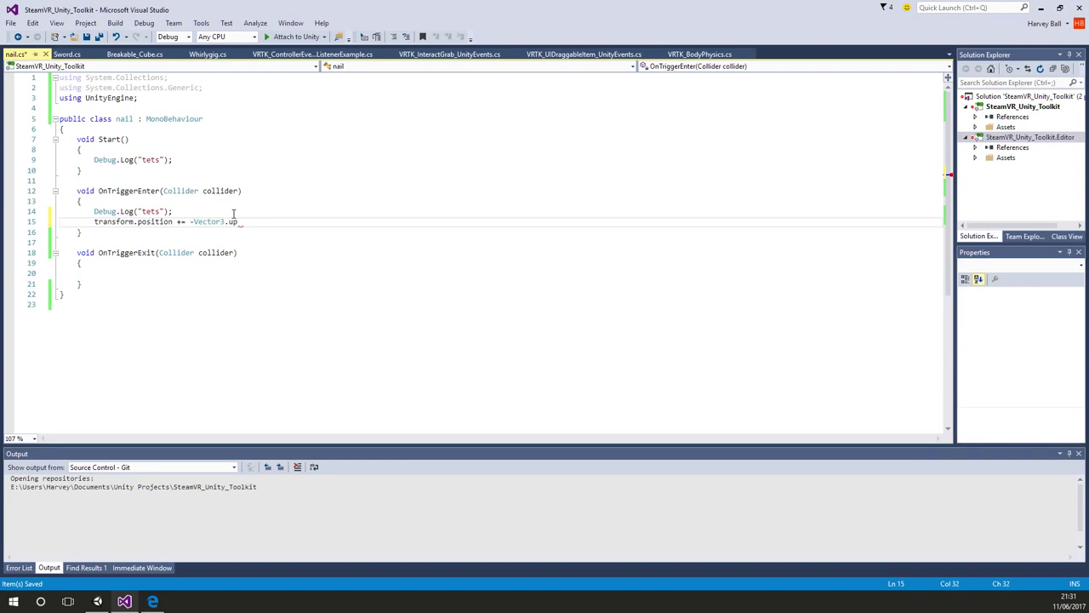
{"action": "type", "text": "("}
{"action": "key", "text": "End"}
{"action": "type", "text": "* 0.01);"}
{"action": "key", "text": "ctrl+s"}
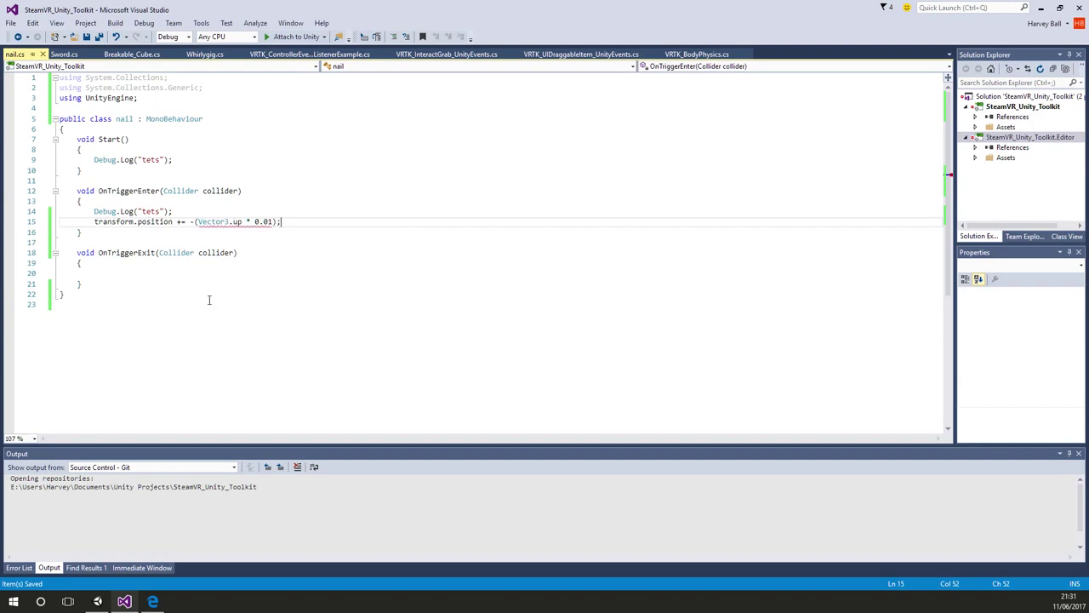
{"action": "left_click", "coordinate": [273, 222]}
{"action": "type", "text": "f"}
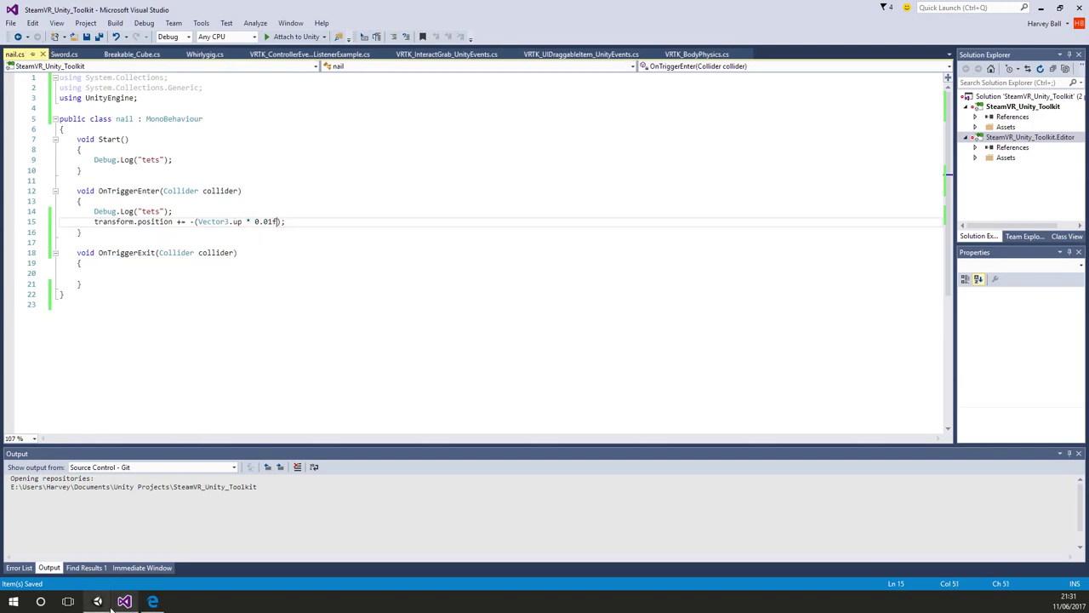
- Switch to Unity and test in play mode whether hitting the red sphere with the cube moves it down
{"action": "left_click", "coordinate": [97, 601]}
{"action": "left_click", "coordinate": [525, 33]}
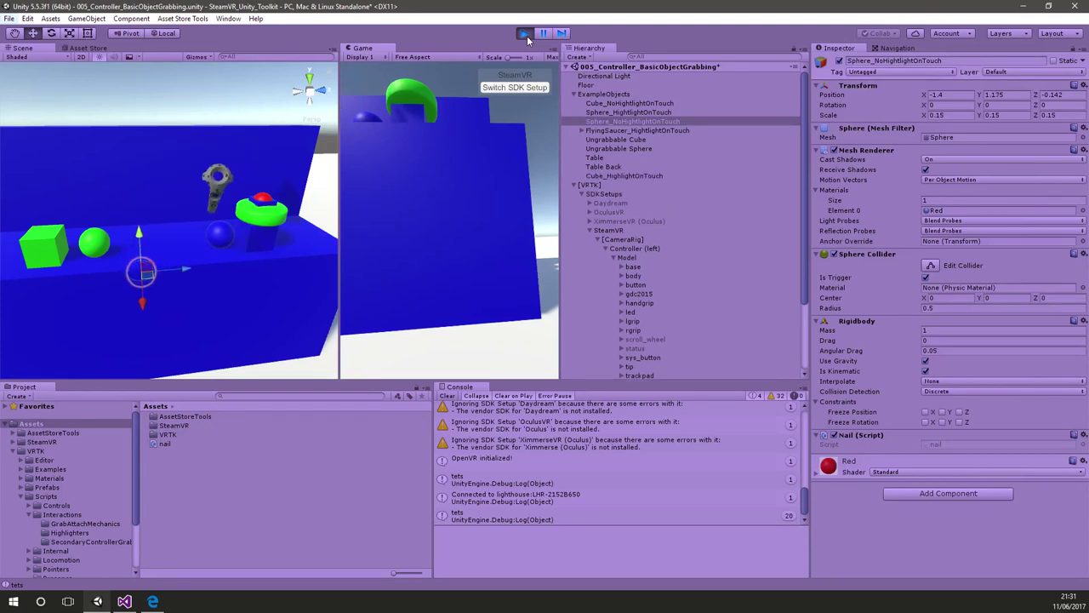
{"action": "left_click", "coordinate": [526, 35]}
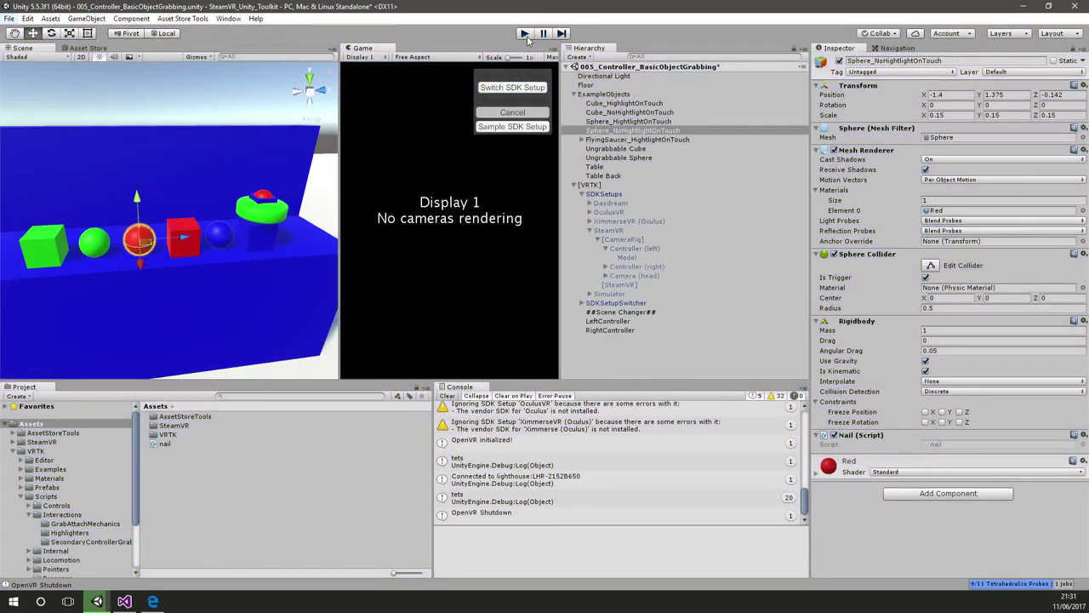